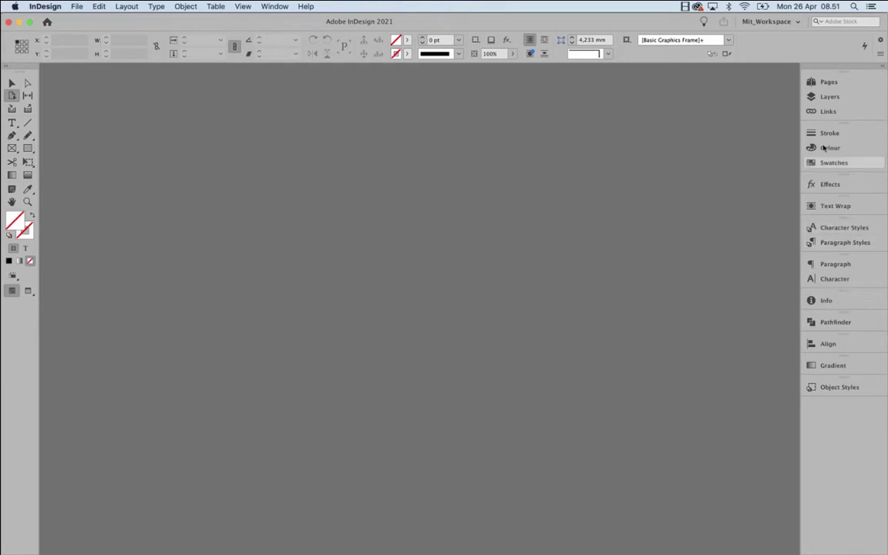
Switch to the Essentials workspace and look at its Pages and CC Libraries panels.
click(263, 6)
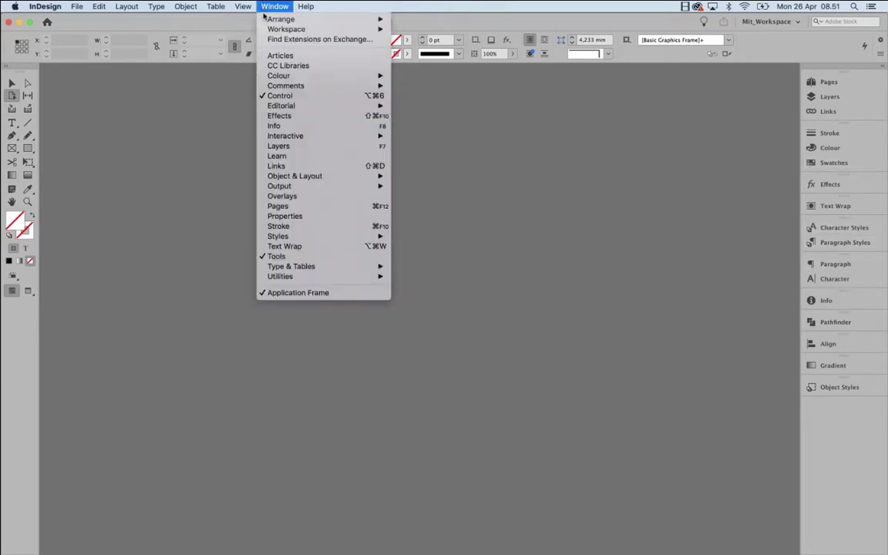
mouse_move(293, 28)
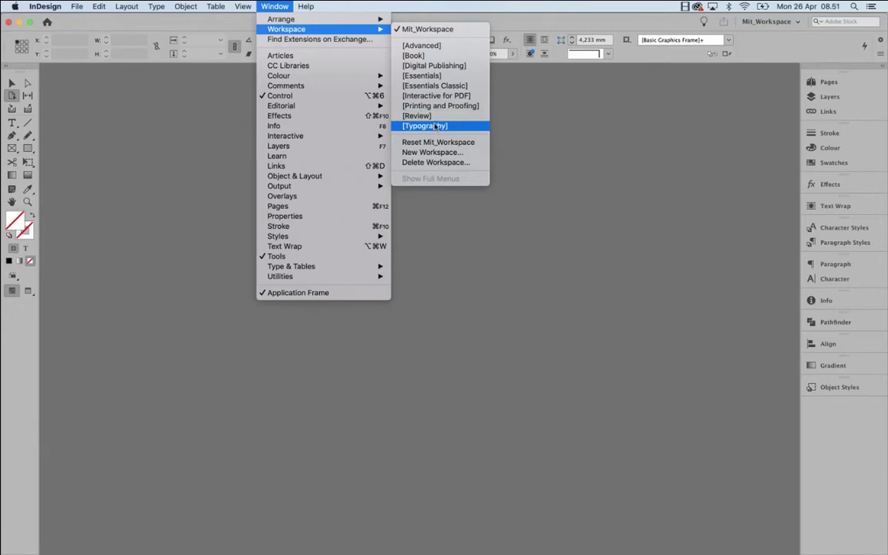
click(454, 78)
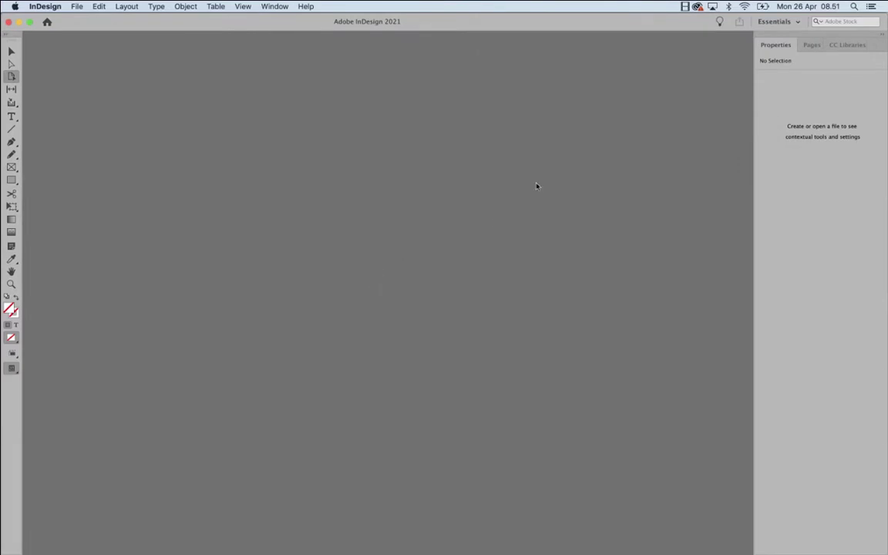
click(809, 46)
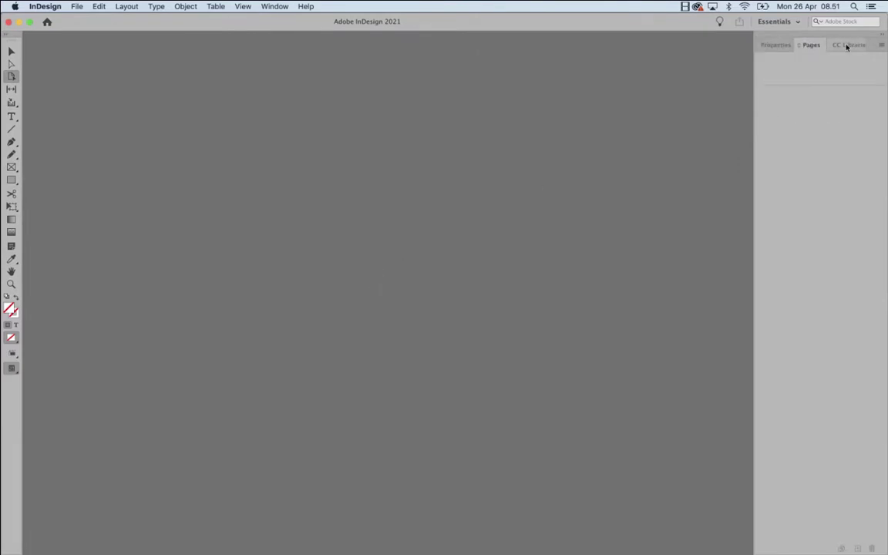
click(844, 44)
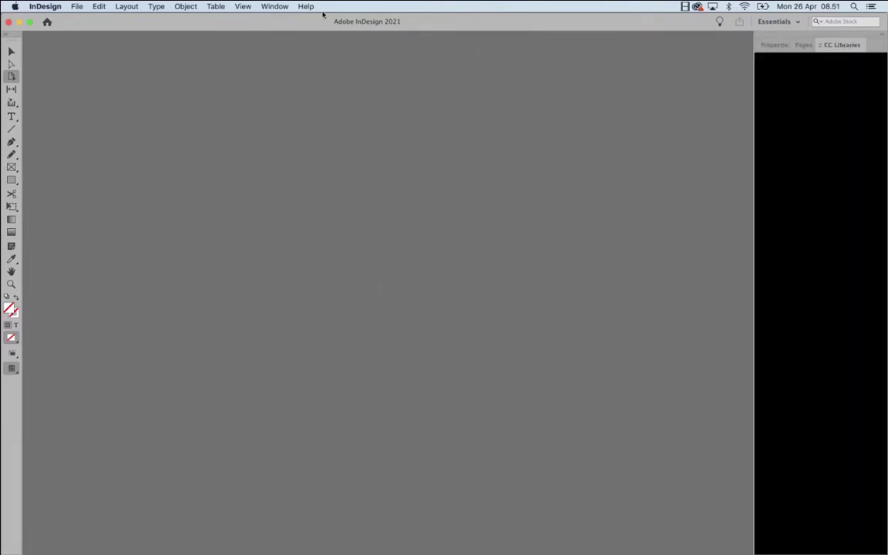
Switch to the Essentials Classic workspace and reset it to its default panel layout.
click(305, 6)
mouse_move(274, 6)
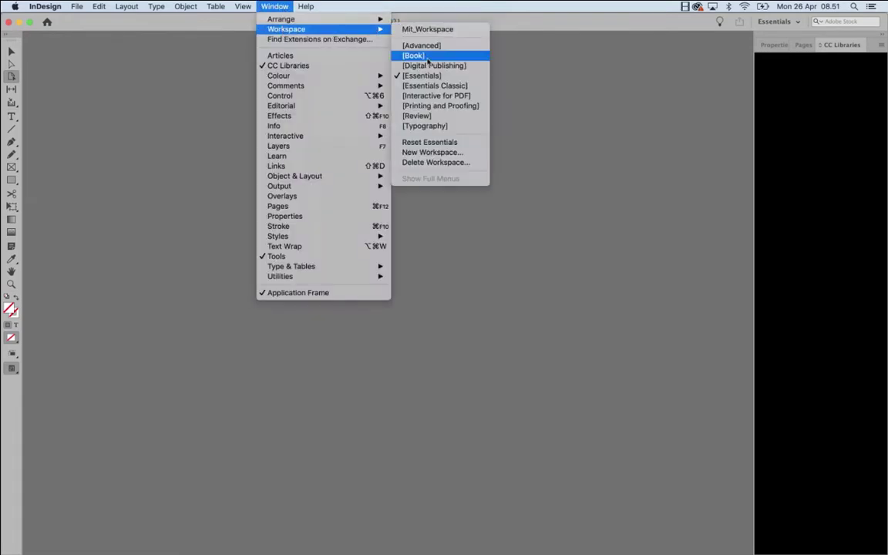
click(430, 86)
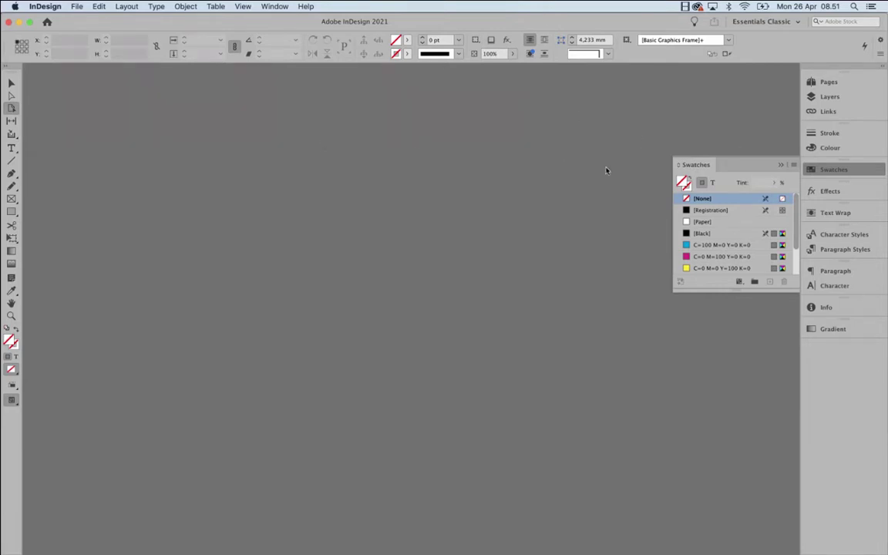
click(264, 8)
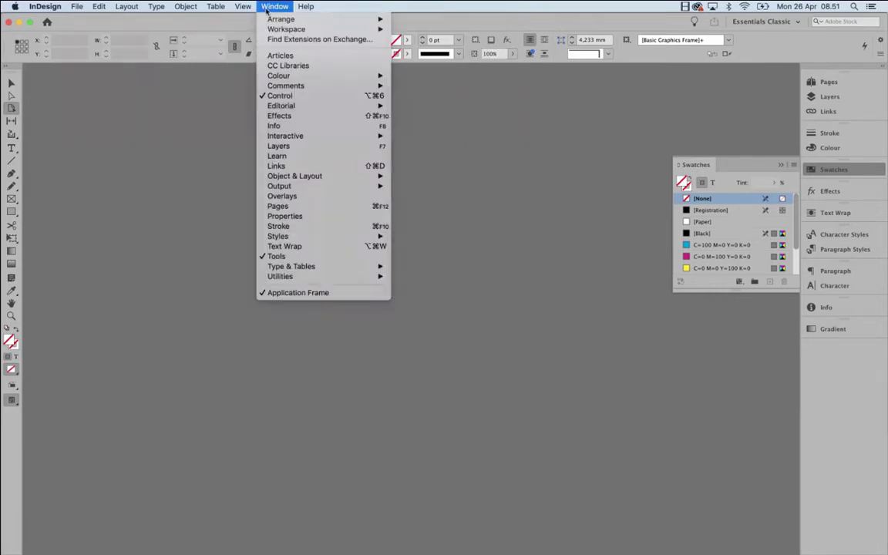
mouse_move(377, 28)
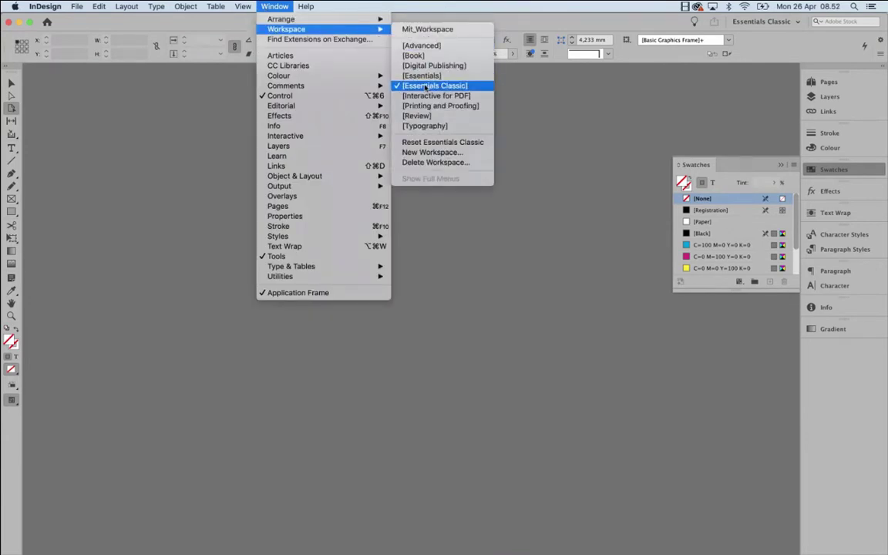
click(442, 143)
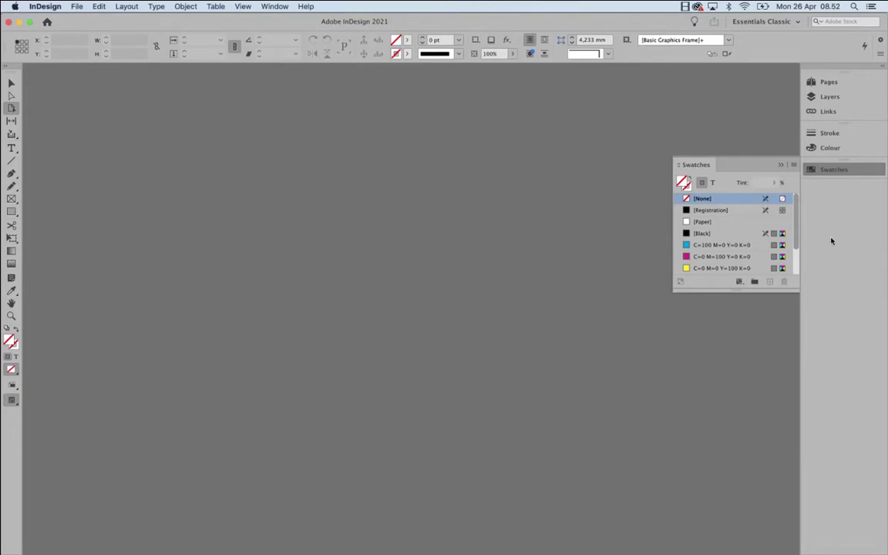
Open the Paragraph Styles and Character Styles panels and dock them as a group below Swatches.
click(275, 7)
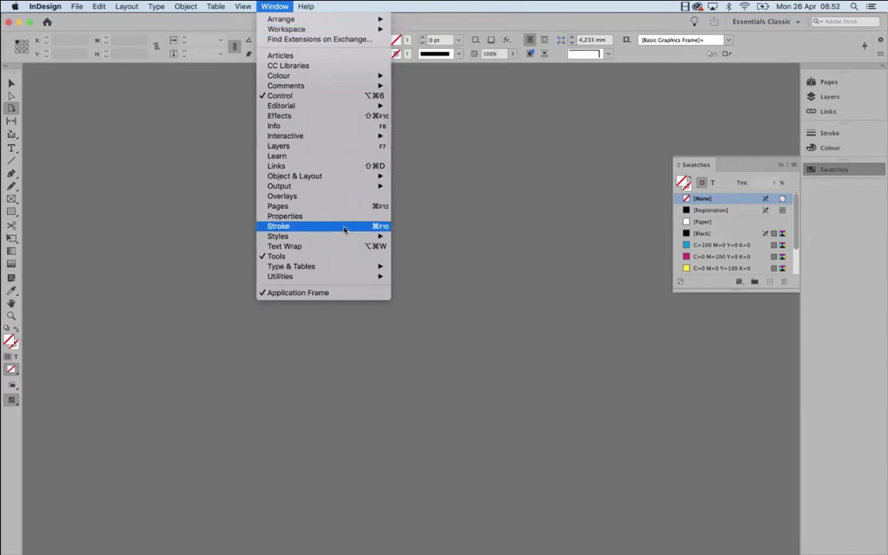
mouse_move(295, 268)
mouse_move(332, 237)
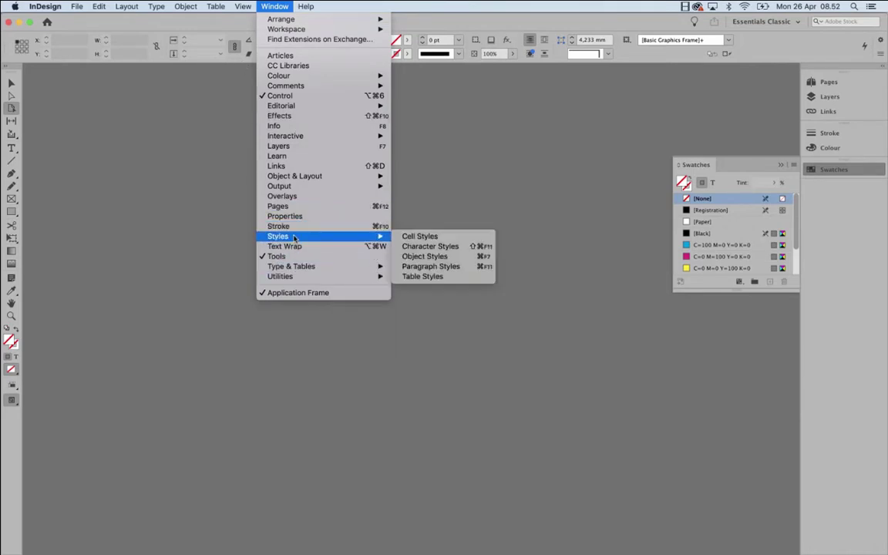
click(413, 268)
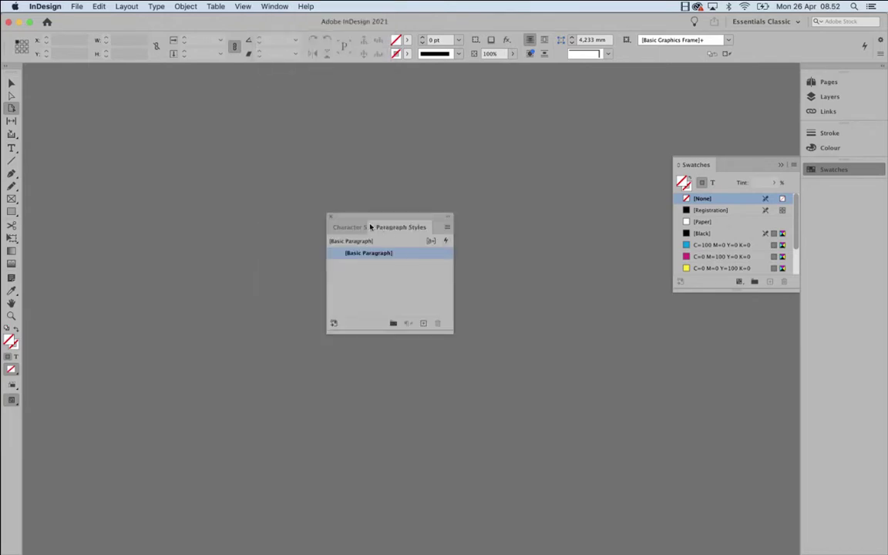
click(348, 230)
click(397, 227)
click(343, 228)
drag(362, 221, 847, 187)
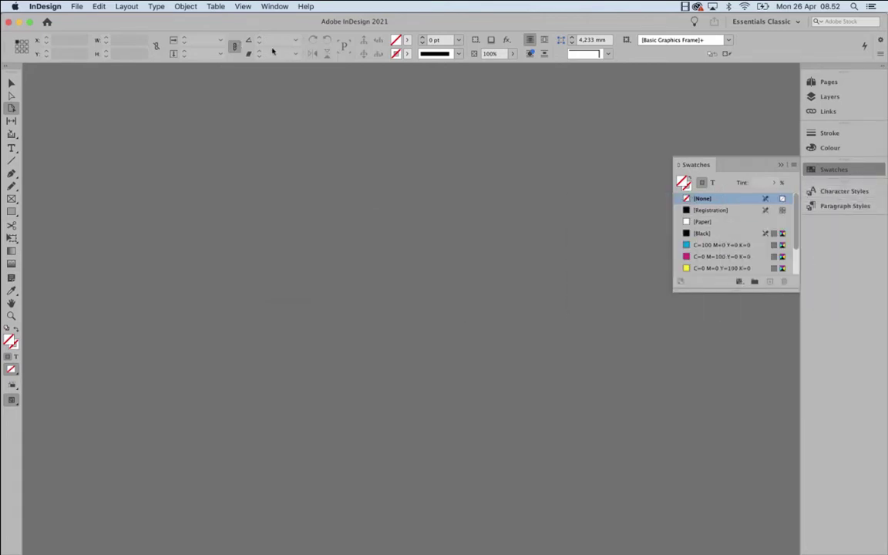
Expand the docked Character Styles panel, and open the Paragraph panel and dock it below Paragraph Styles.
click(157, 7)
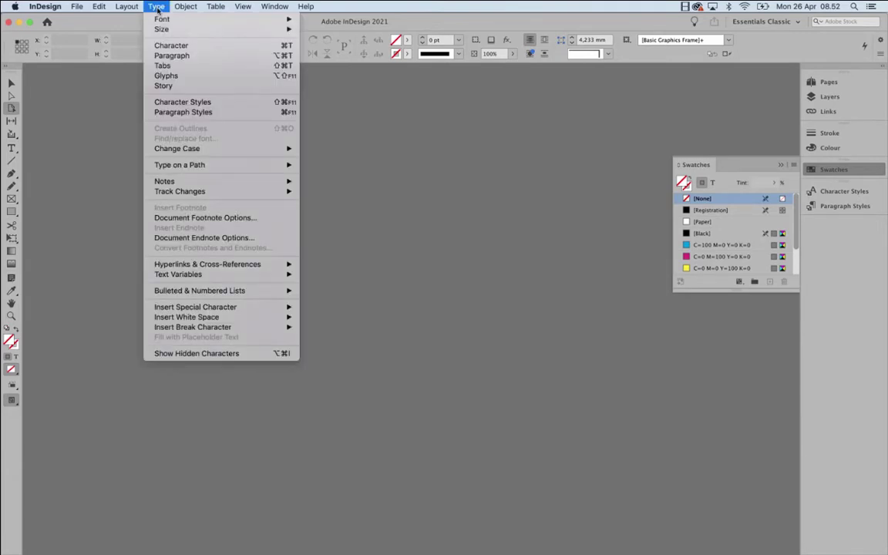
click(175, 107)
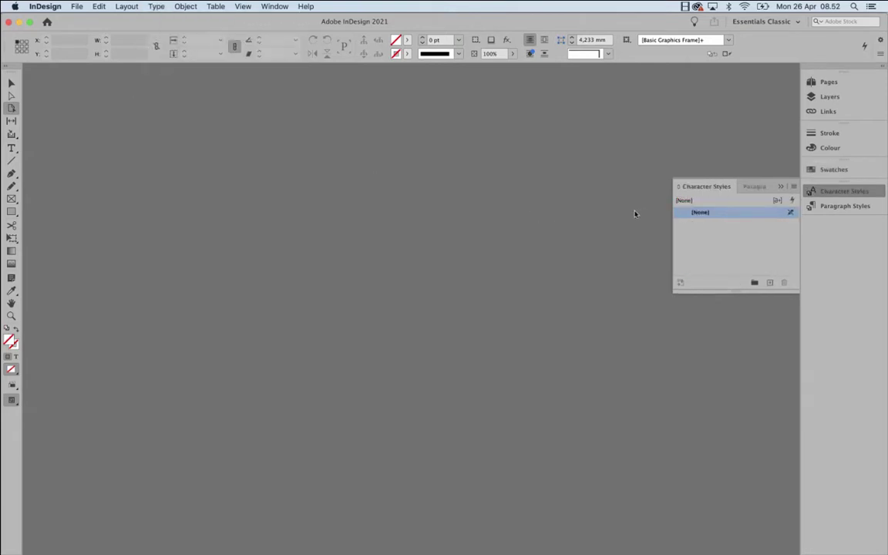
click(156, 7)
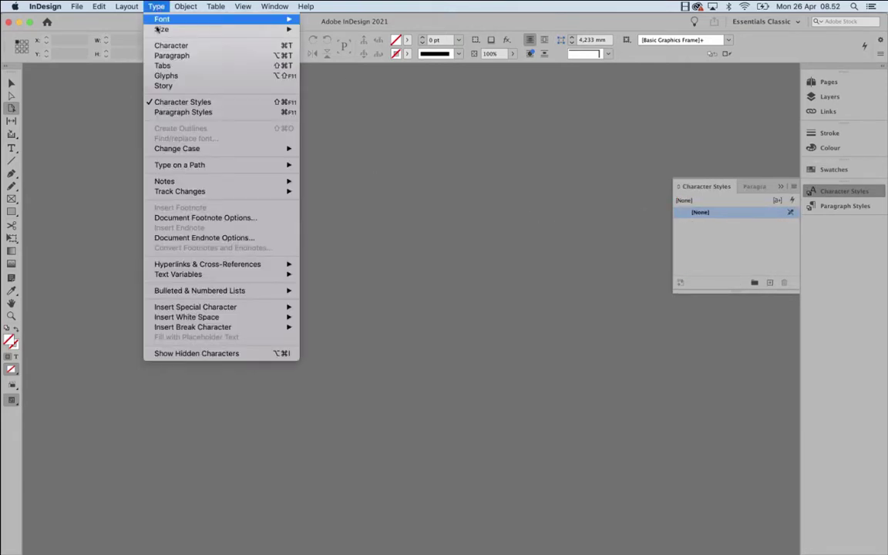
mouse_move(166, 183)
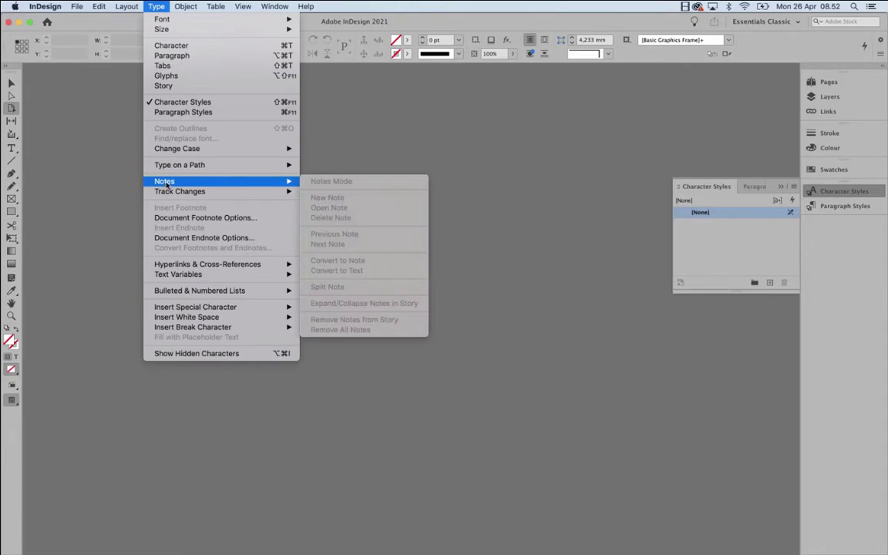
click(185, 57)
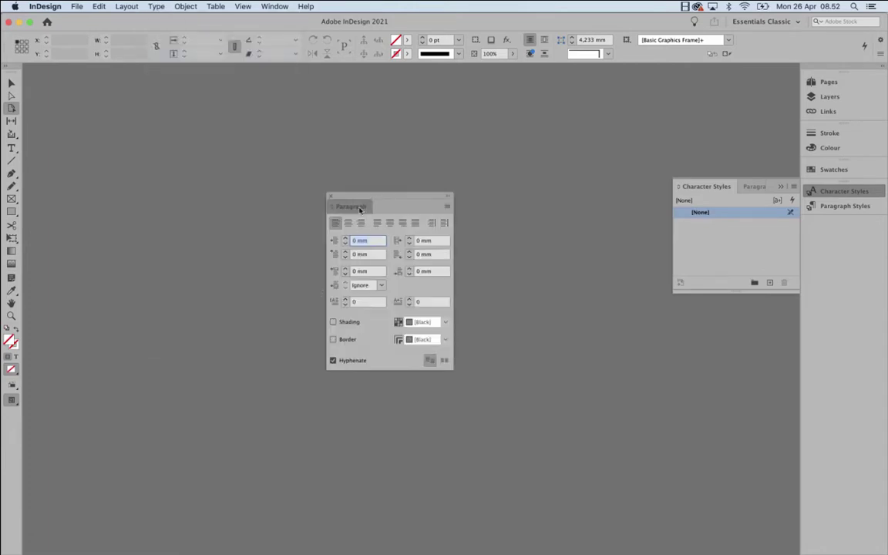
drag(354, 206, 831, 231)
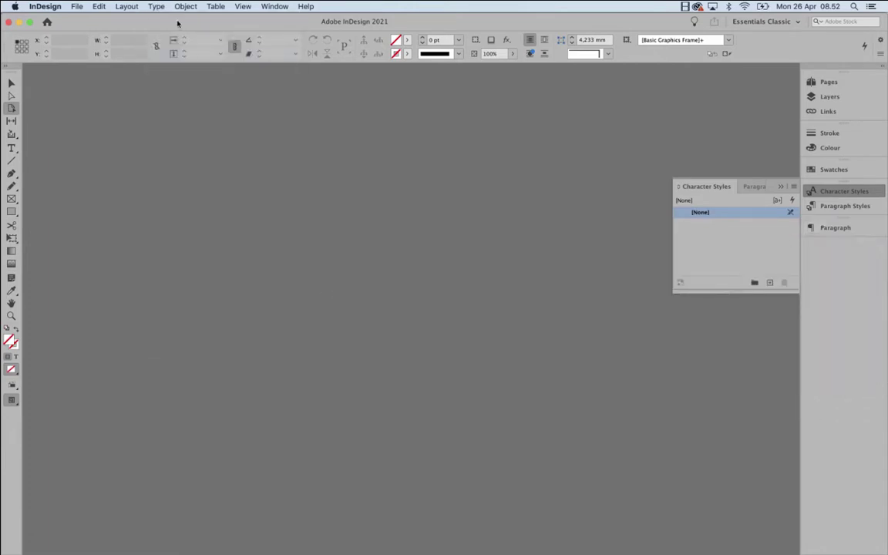
Open the Character panel and dock it in the same group as the Paragraph panel.
click(157, 7)
click(171, 46)
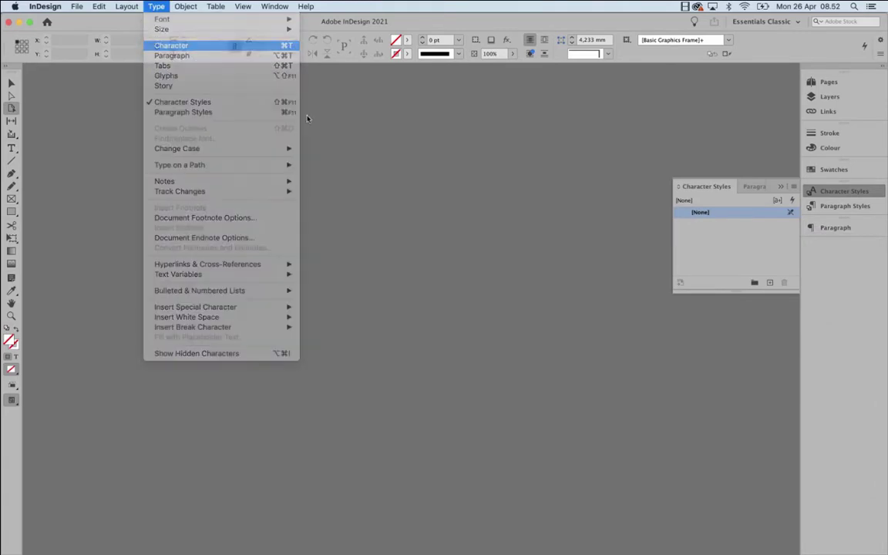
drag(361, 206, 835, 233)
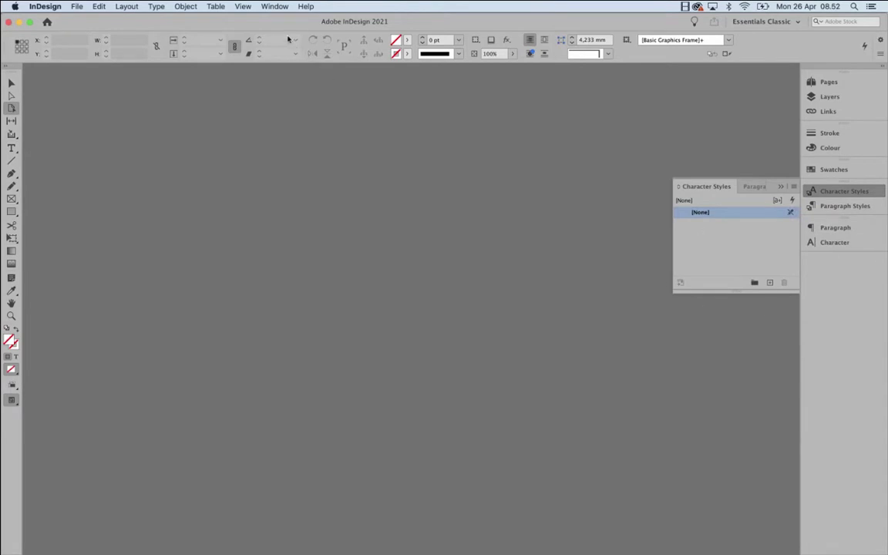
Open the Text Wrap panel, dock it below Character, and collapse the expanded Character Styles panel.
click(275, 7)
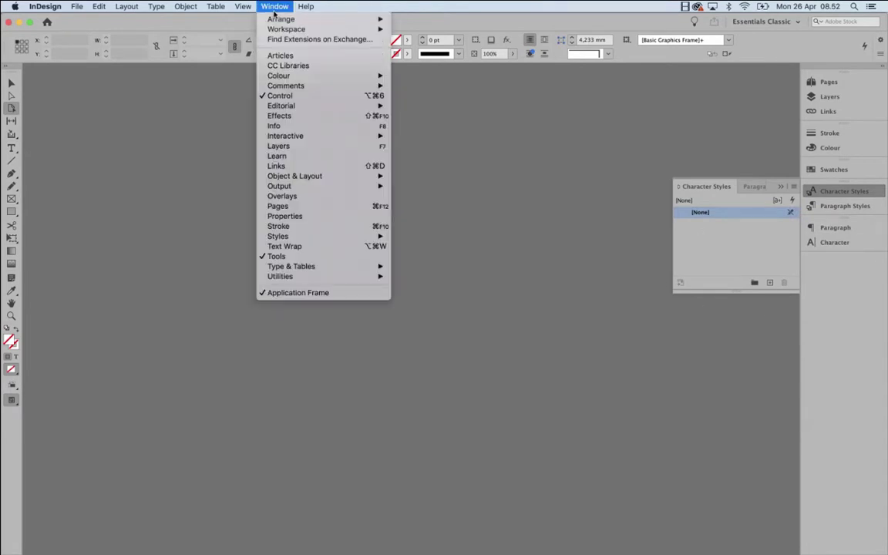
click(277, 246)
drag(351, 199, 808, 287)
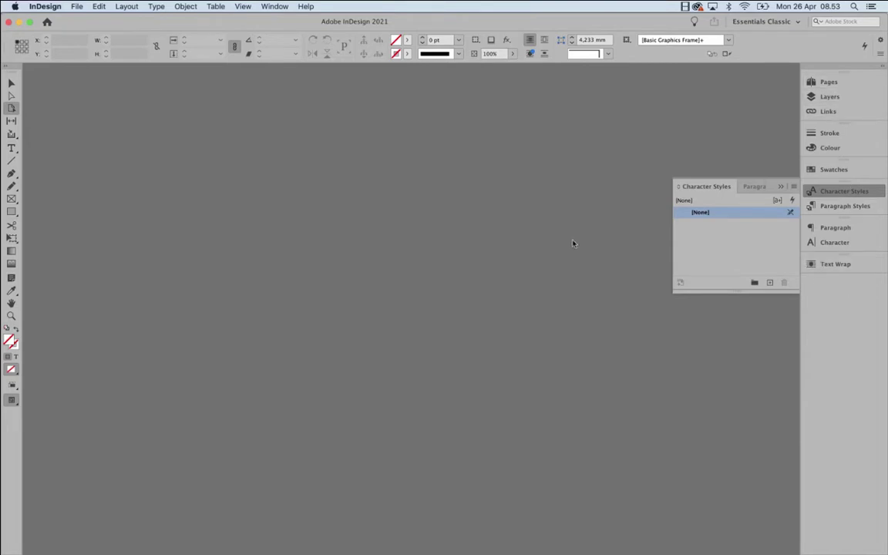
click(781, 187)
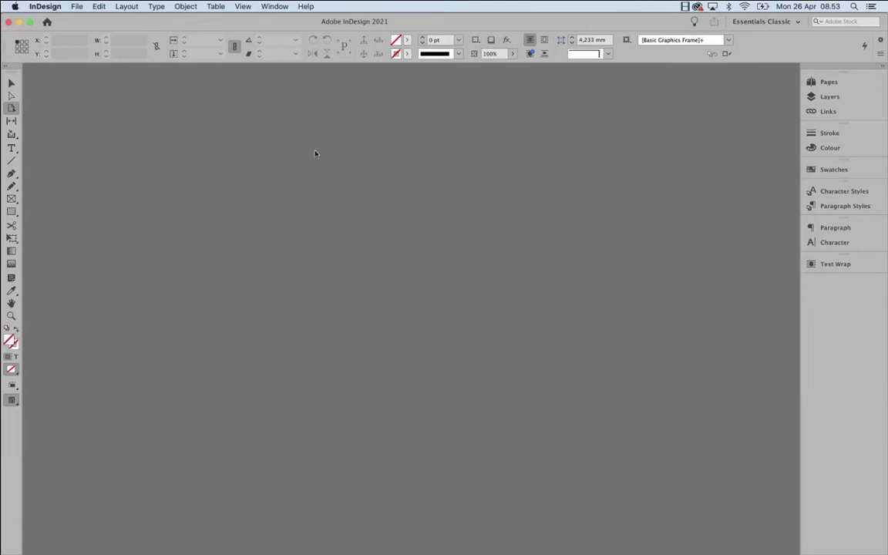
click(275, 6)
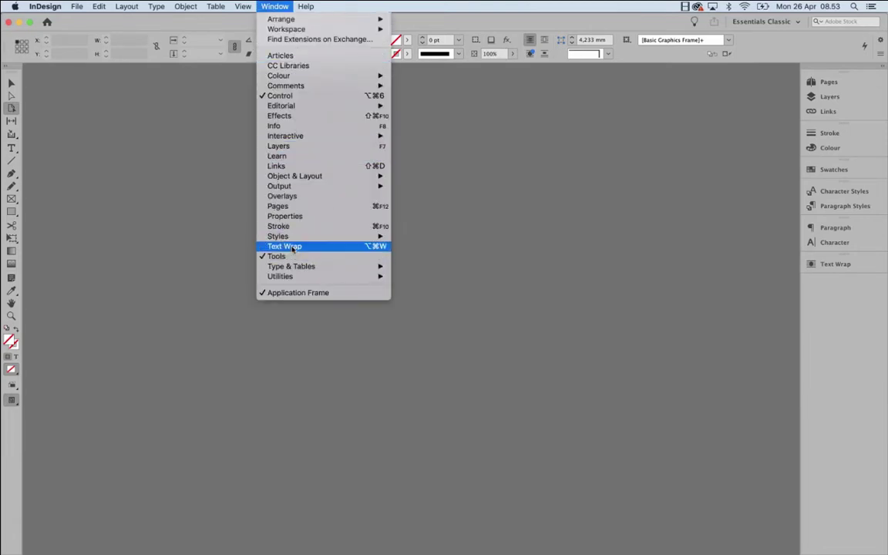
mouse_move(292, 267)
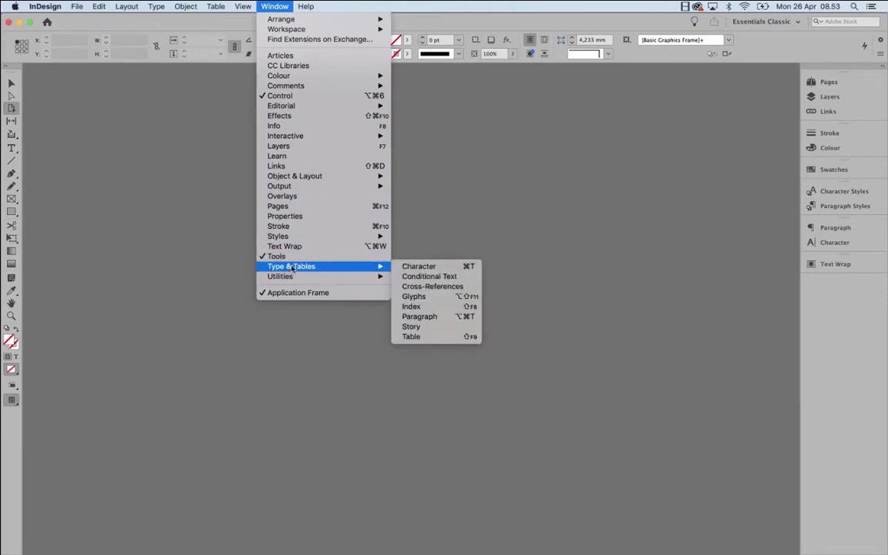
mouse_move(339, 236)
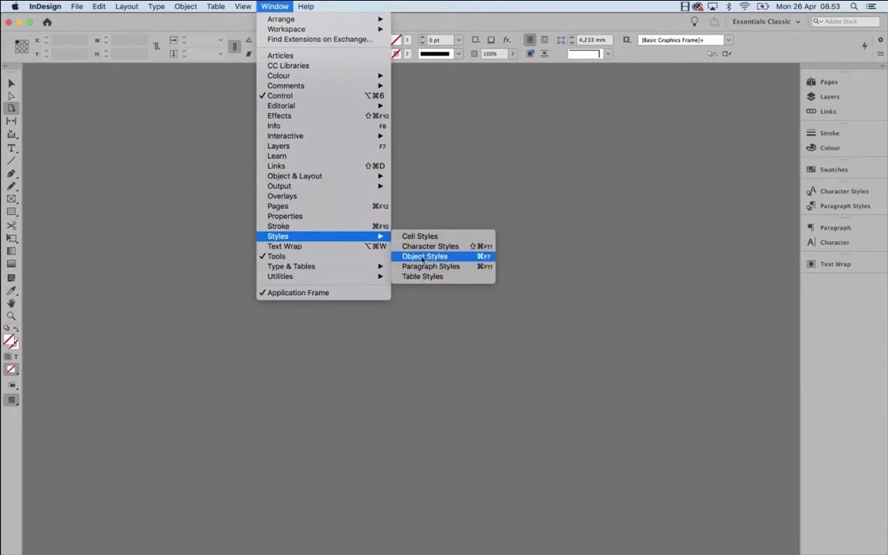
mouse_move(369, 266)
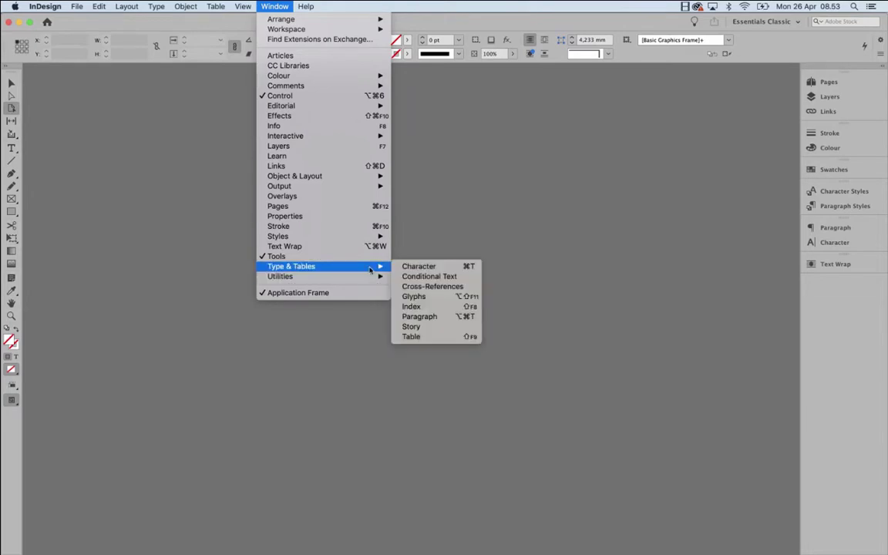
click(753, 260)
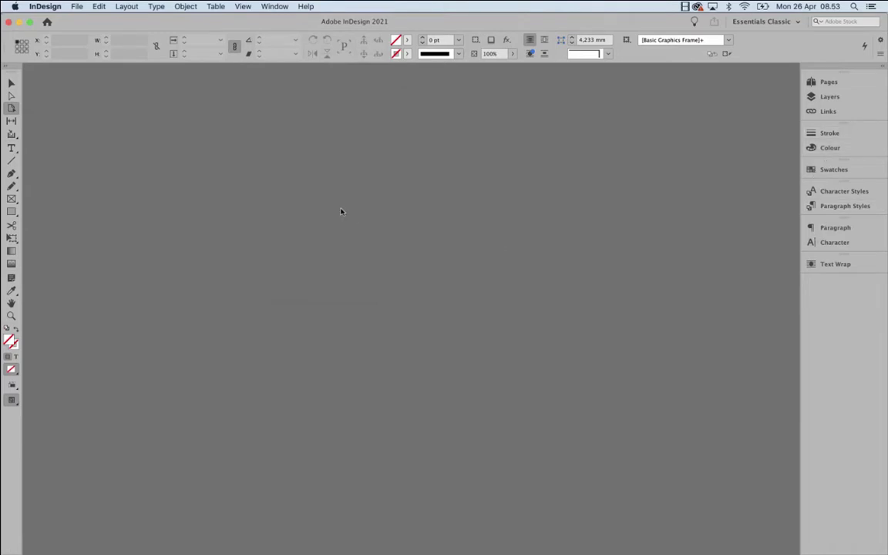
Switch the Tools panel to the two-column layout.
click(8, 65)
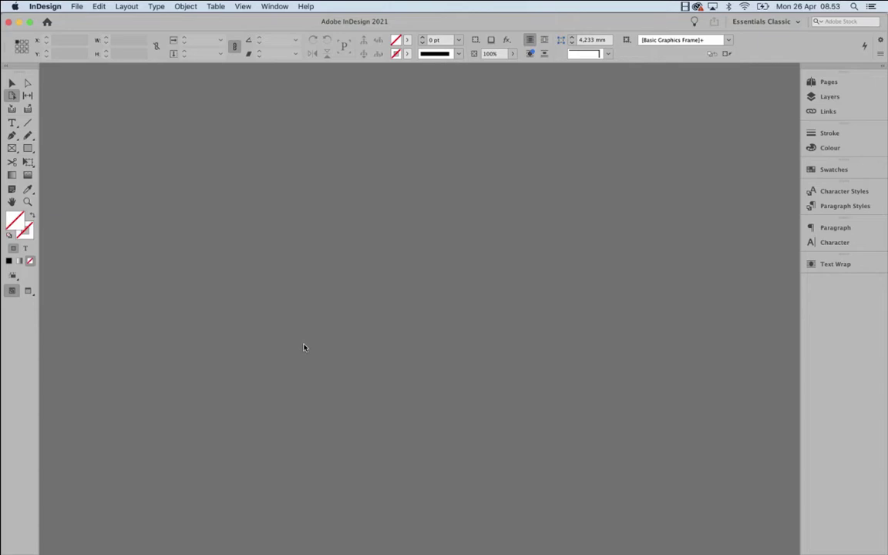
Start a new document and choose the A4 preset, 210 x 297 mm, from the blank print presets.
click(80, 8)
mouse_move(81, 20)
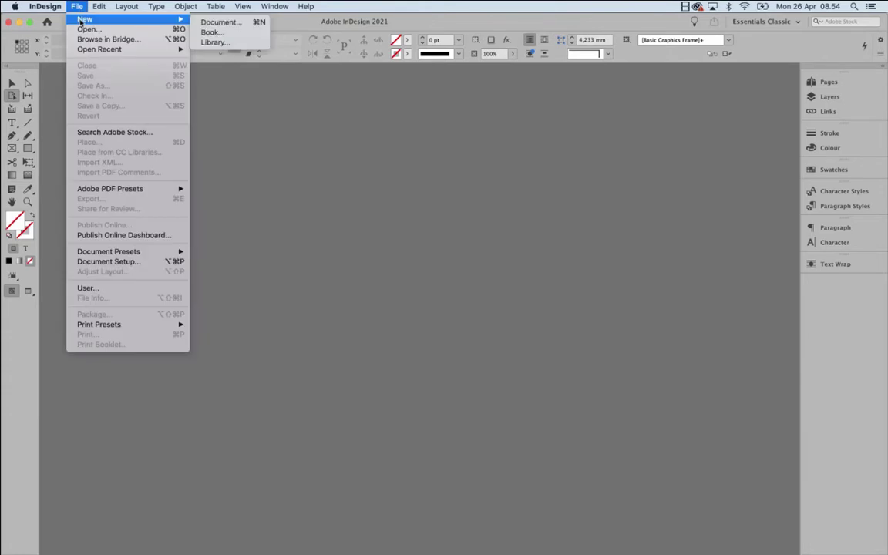
click(224, 21)
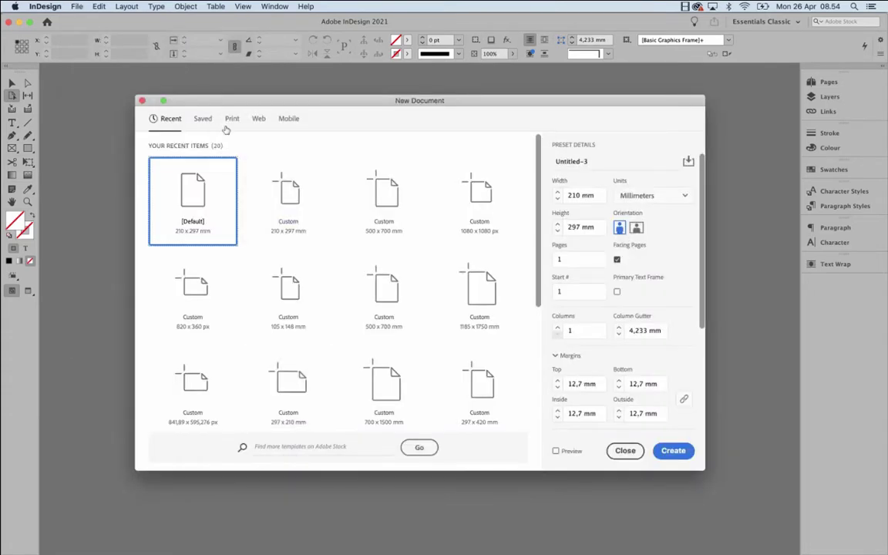
click(229, 120)
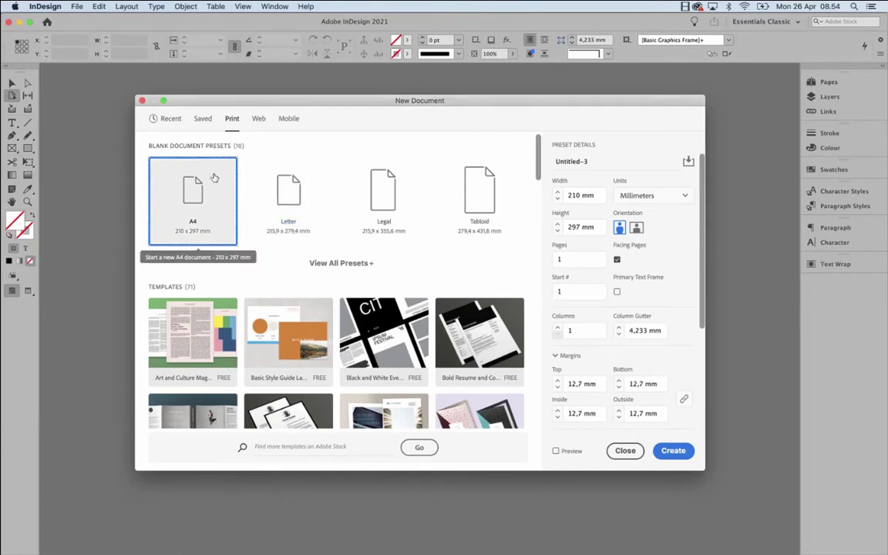
click(170, 123)
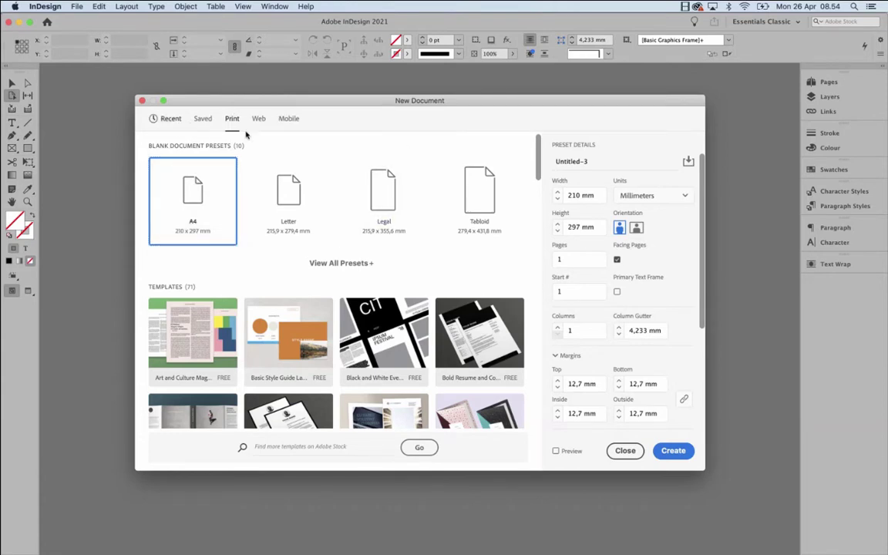
click(232, 120)
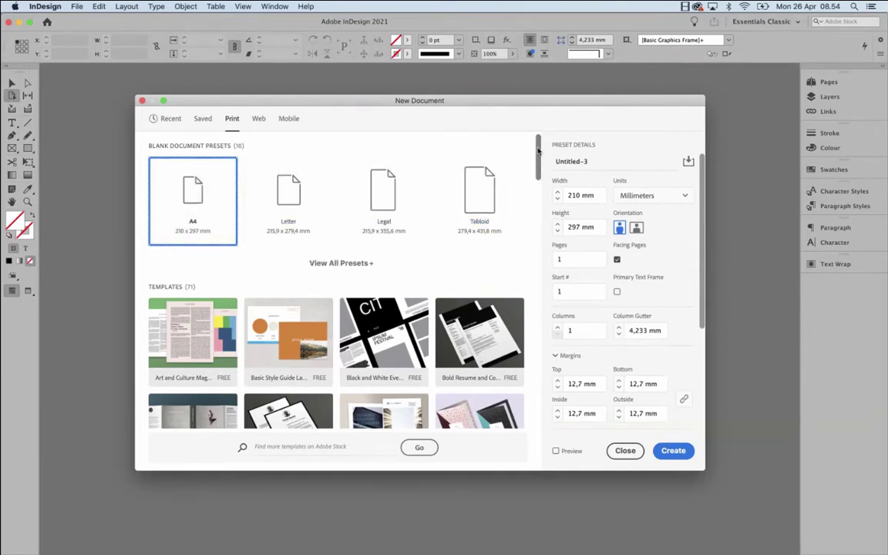
scroll(424, 177, down, 2)
scroll(299, 153, up, 2)
Set the linked top, bottom, inside and outside margins of the new document to 15 mm.
double_click(585, 384)
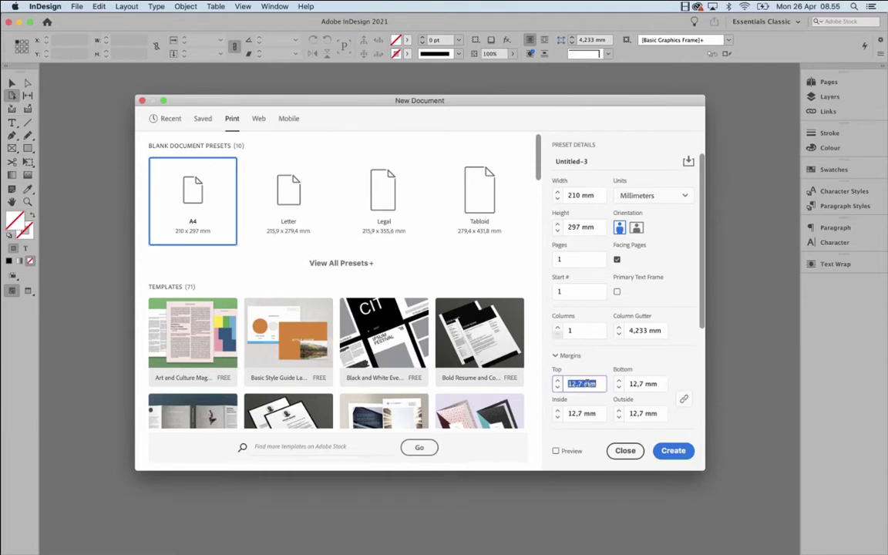
text(15)
click(578, 413)
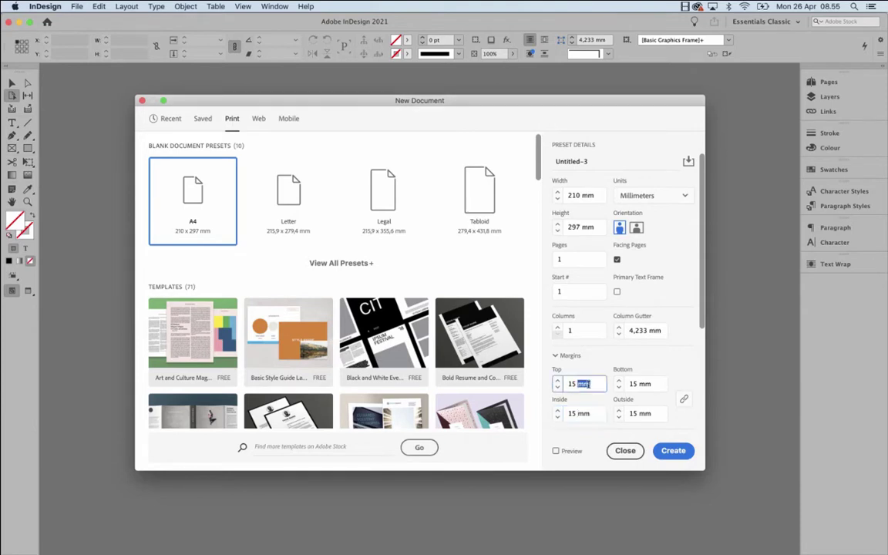
double_click(591, 414)
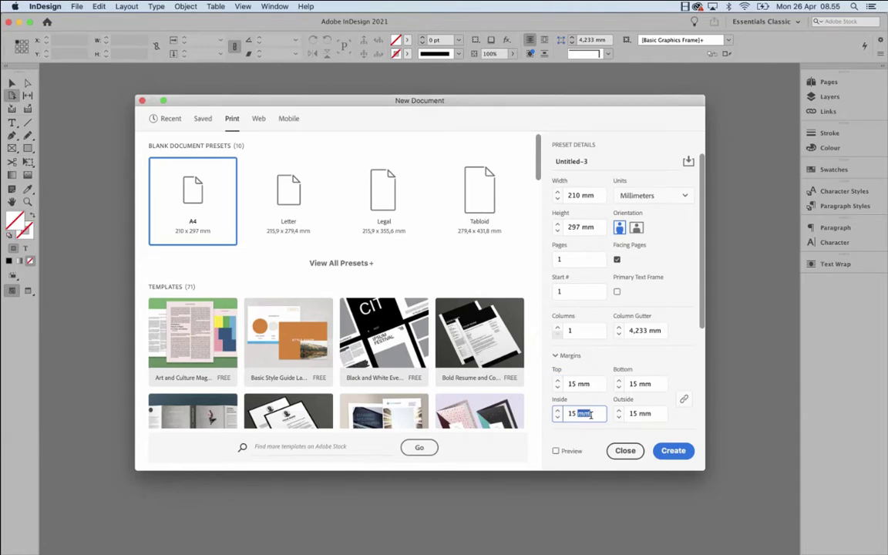
key(shift+Tab)
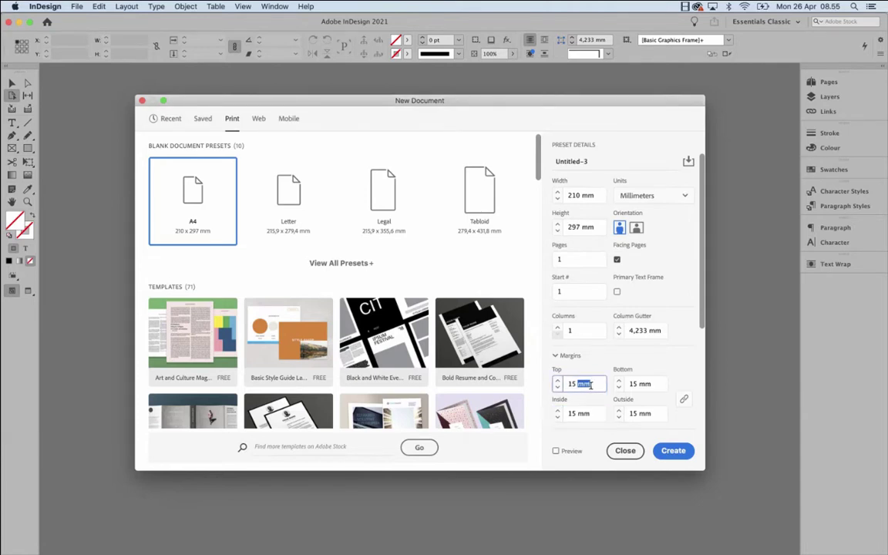
key(Tab)
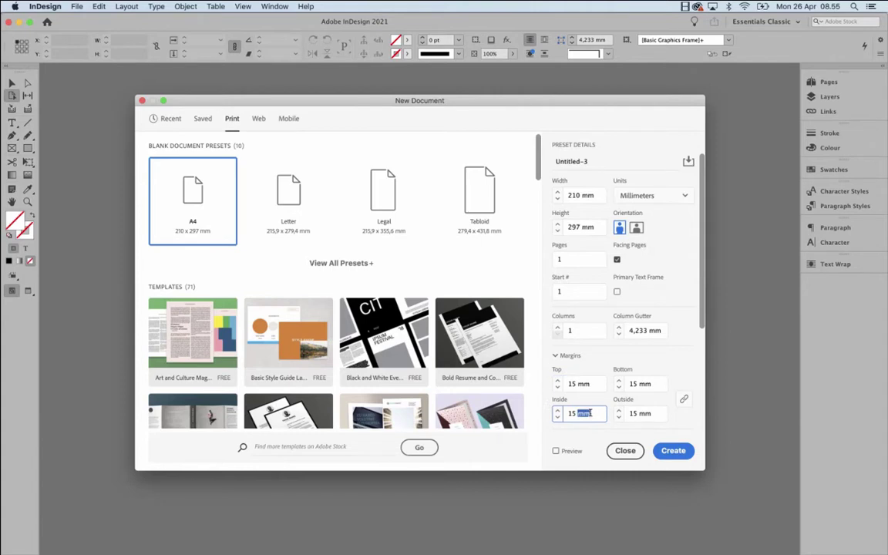
key(shift+Tab)
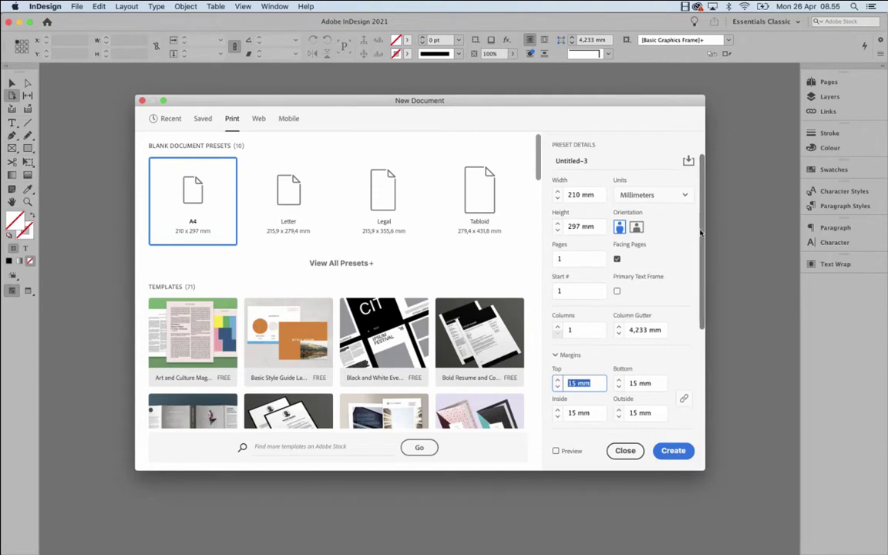
Set the bleed of the new document to 3 mm on all four linked sides.
drag(699, 231, 701, 348)
double_click(590, 319)
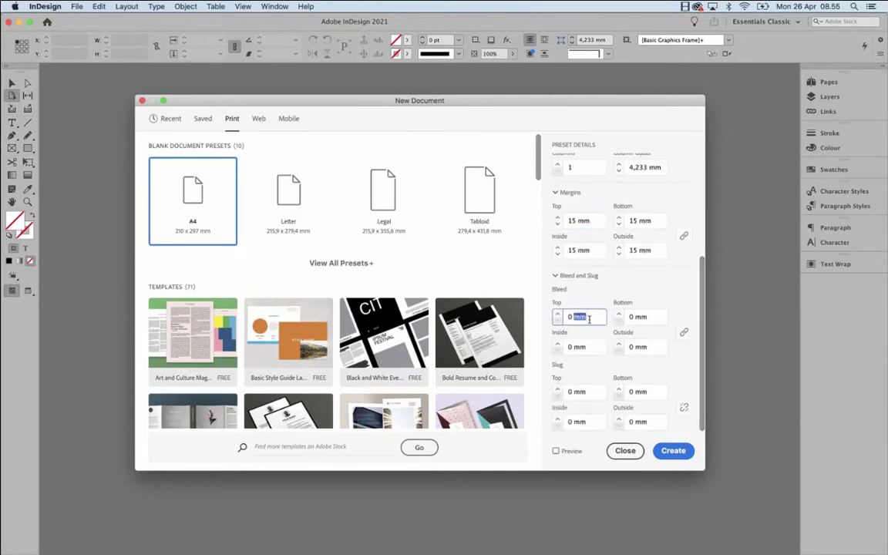
triple_click(589, 318)
text(3)
key(Tab)
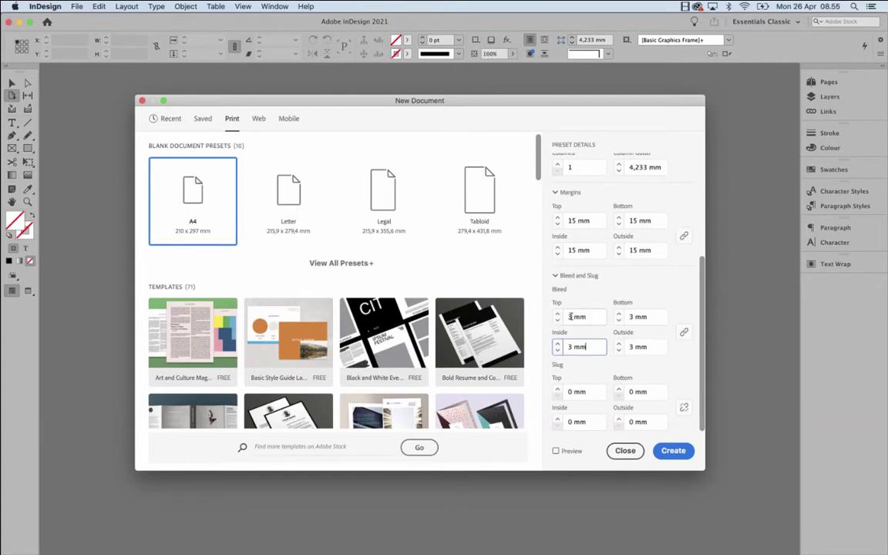
Try a 5 mm bleed on all sides, and bring it back down to 3 mm.
double_click(581, 316)
text(5)
key(Tab)
click(576, 347)
key(Down)
key(Down)
Switch Facing Pages off and on again, and create the A4 document with facing pages enabled.
scroll(639, 331, up, 5)
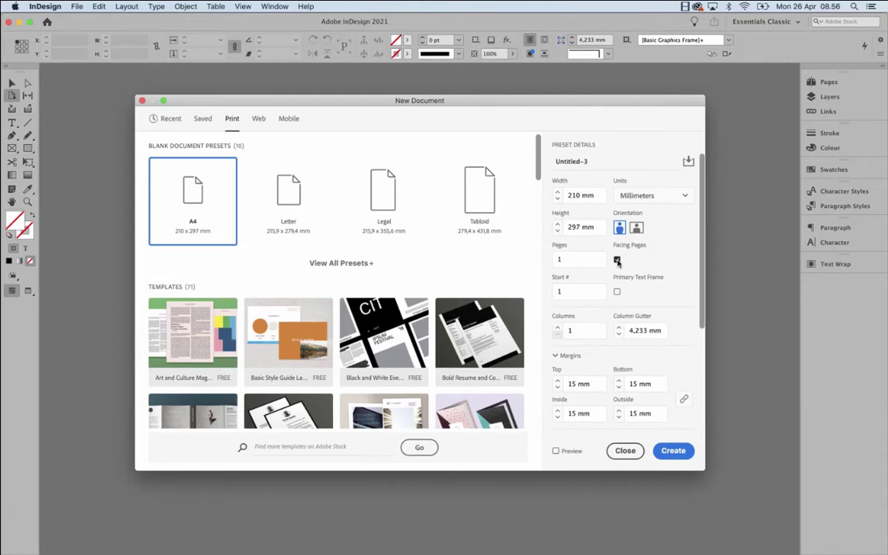
click(617, 260)
click(617, 260)
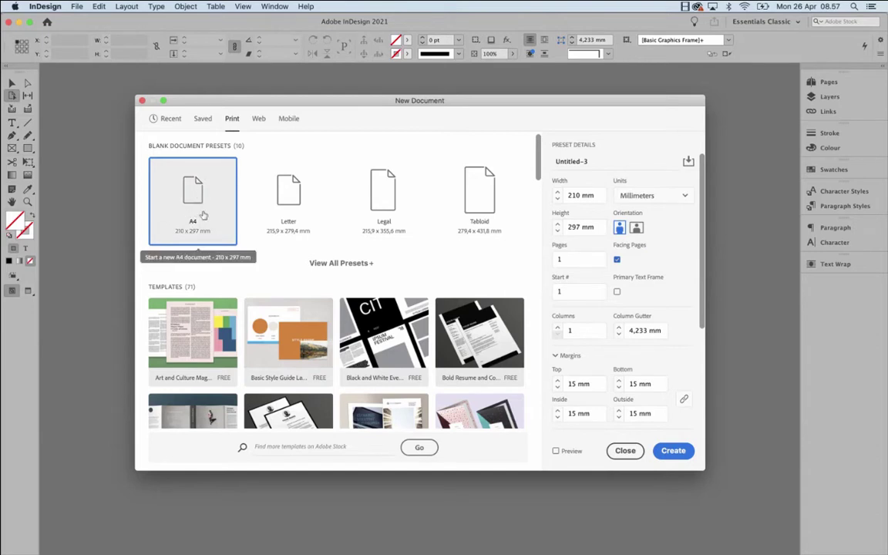
click(673, 450)
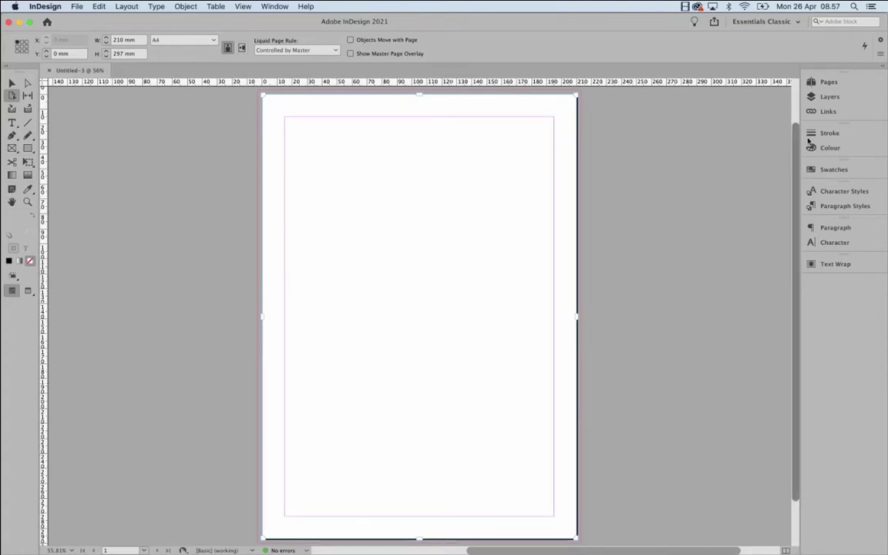
Show the Pages panel and set both its page and master thumbnails to Extra Large in the panel options.
click(831, 83)
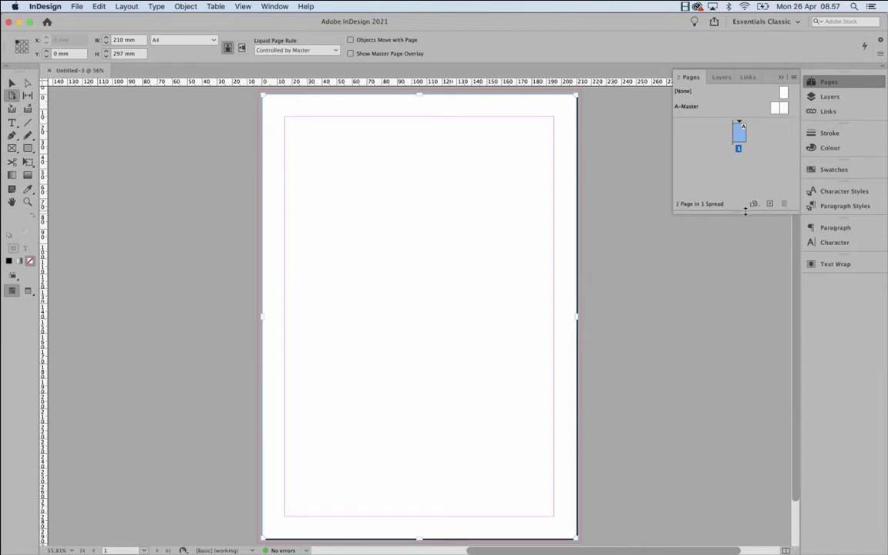
click(775, 112)
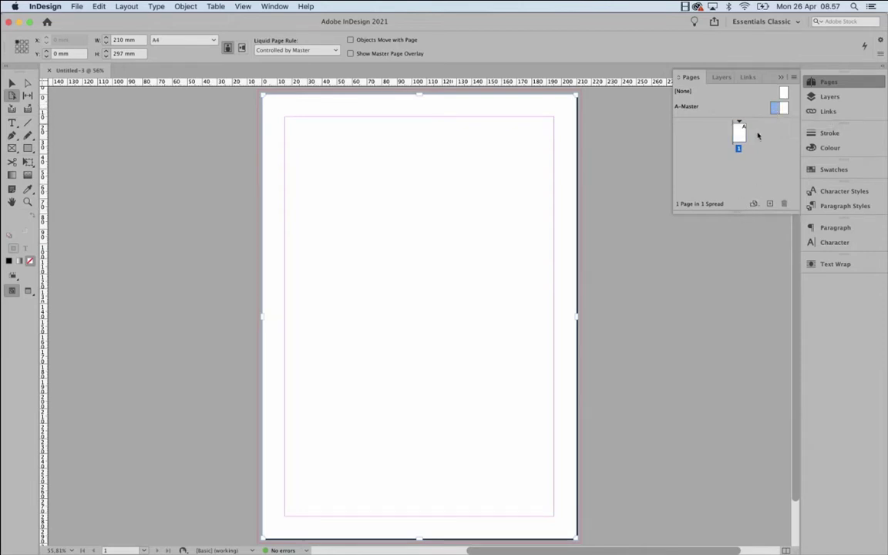
click(793, 78)
mouse_move(696, 272)
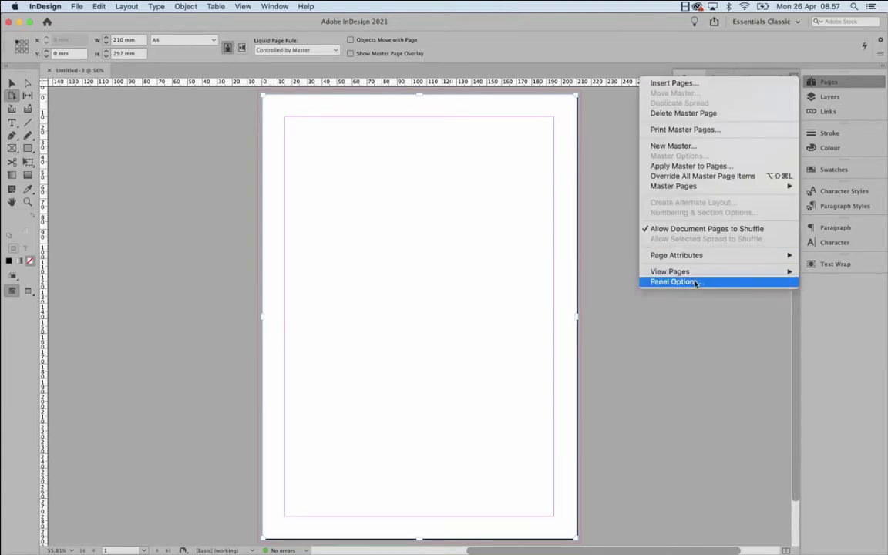
click(703, 282)
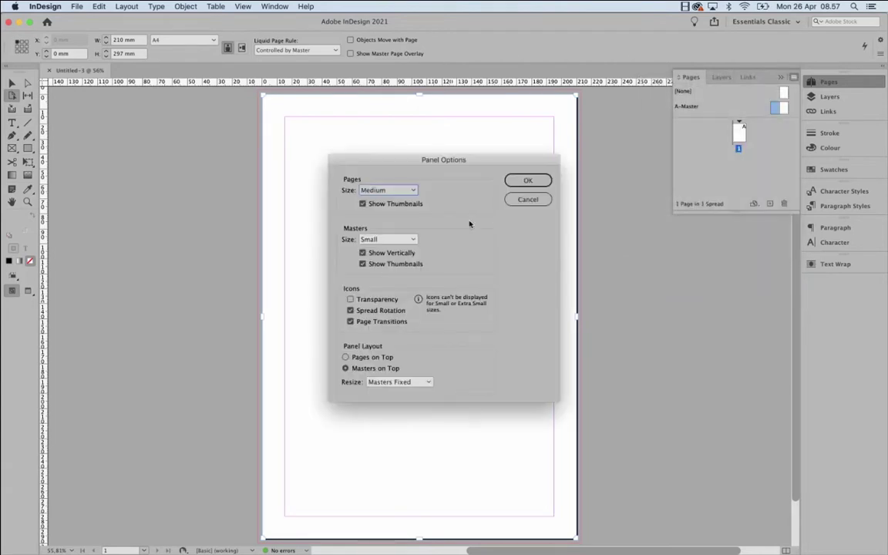
click(407, 191)
click(401, 245)
click(402, 240)
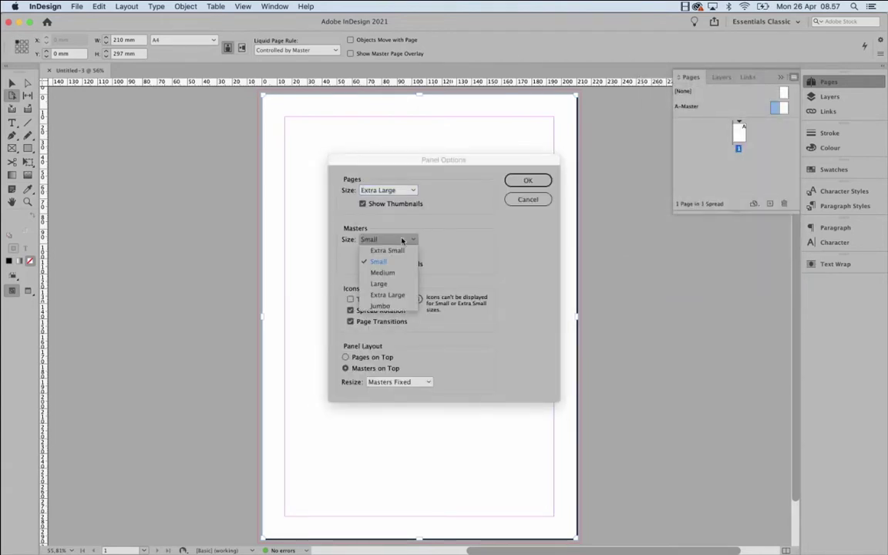
click(399, 296)
click(525, 182)
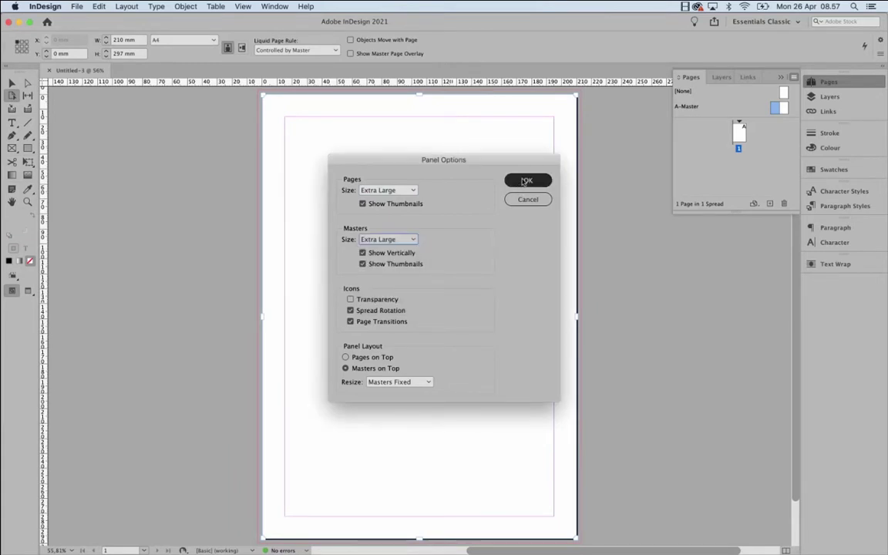
Enlarge the Pages panel and its masters section, and open the A-Master spread with the Selection tool active.
drag(737, 215, 727, 334)
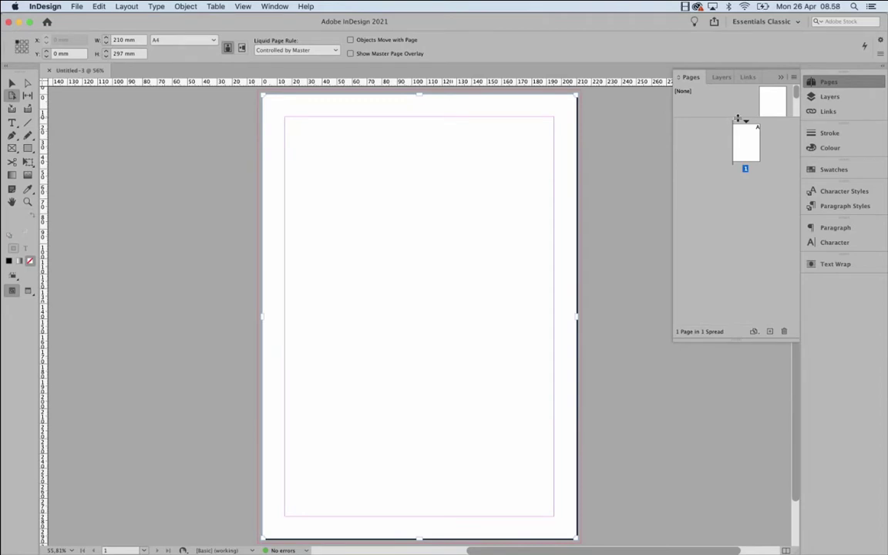
drag(737, 120, 733, 189)
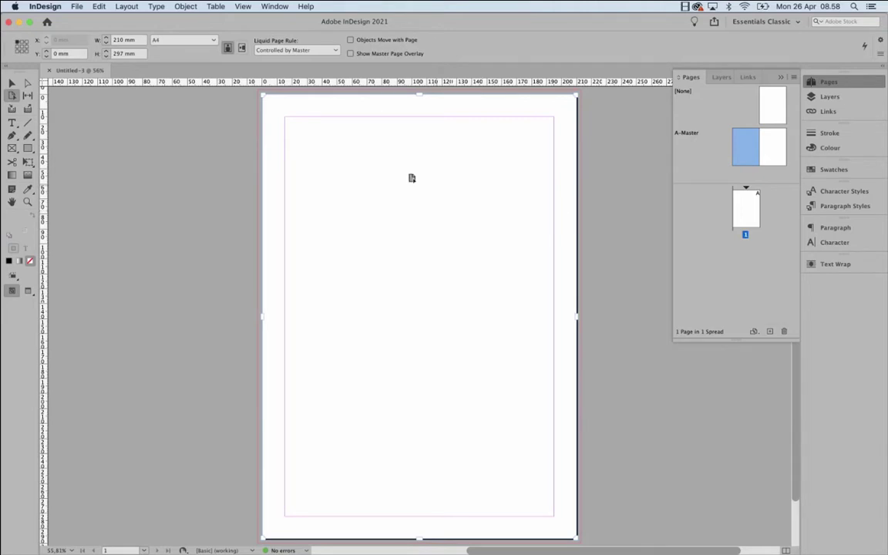
double_click(744, 147)
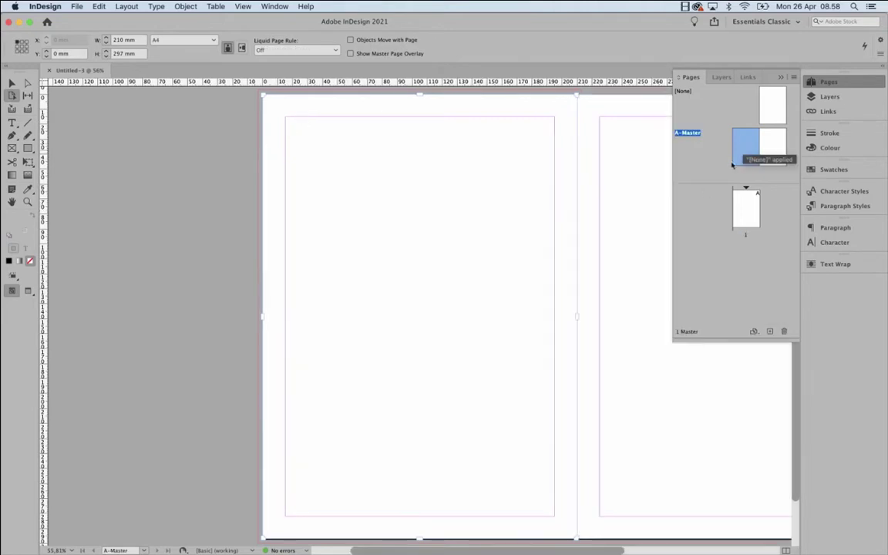
key(super+minus)
key(super+minus)
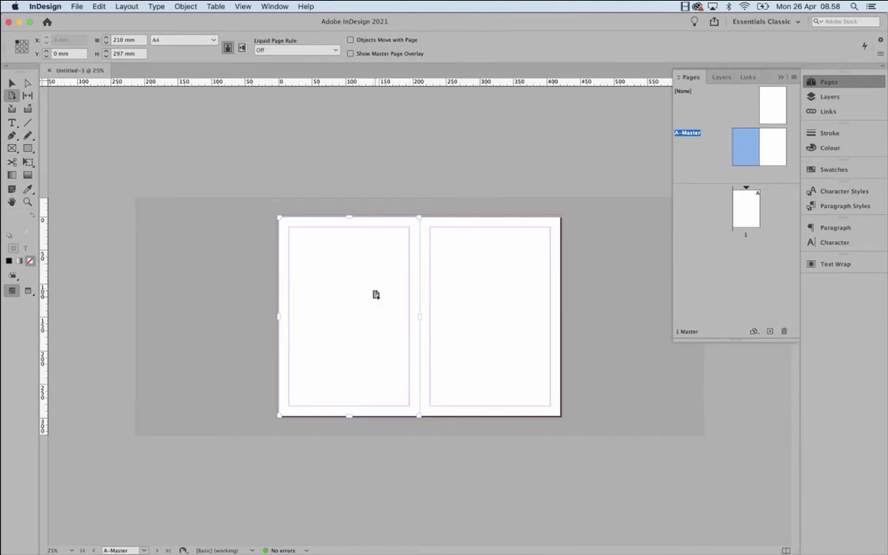
click(11, 85)
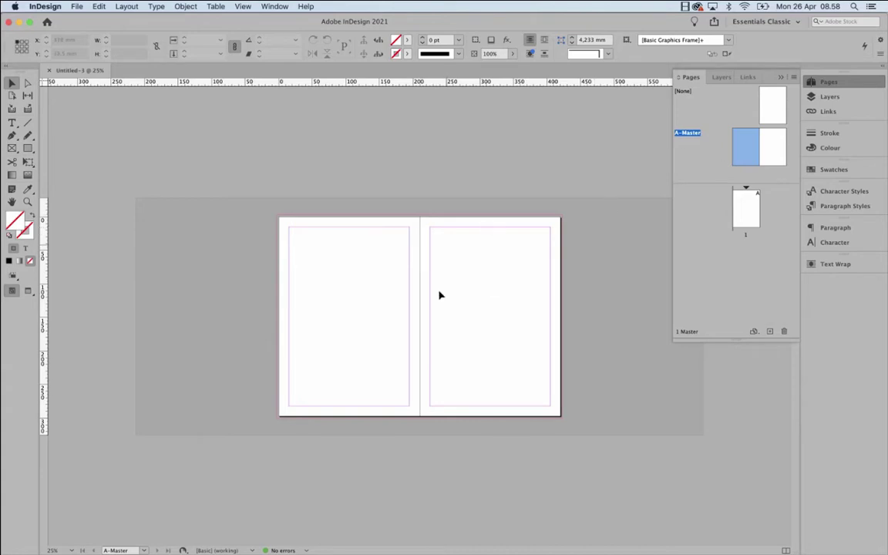
Set the number of pages in the A-Master spread to 3 in its master options.
right_click(689, 135)
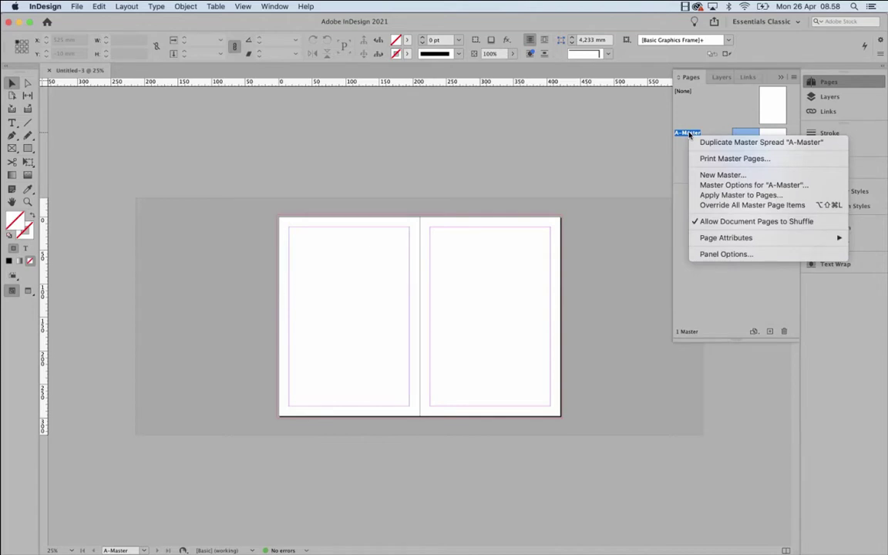
click(734, 186)
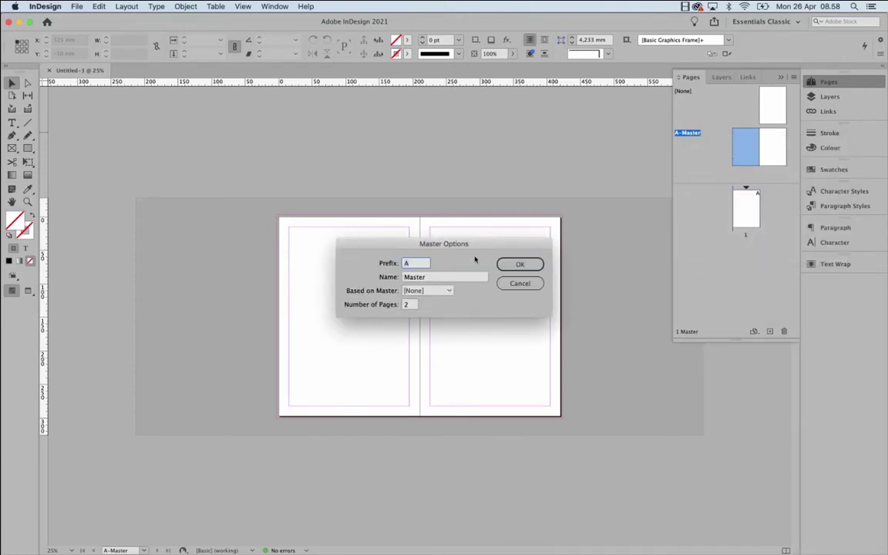
drag(474, 245, 468, 131)
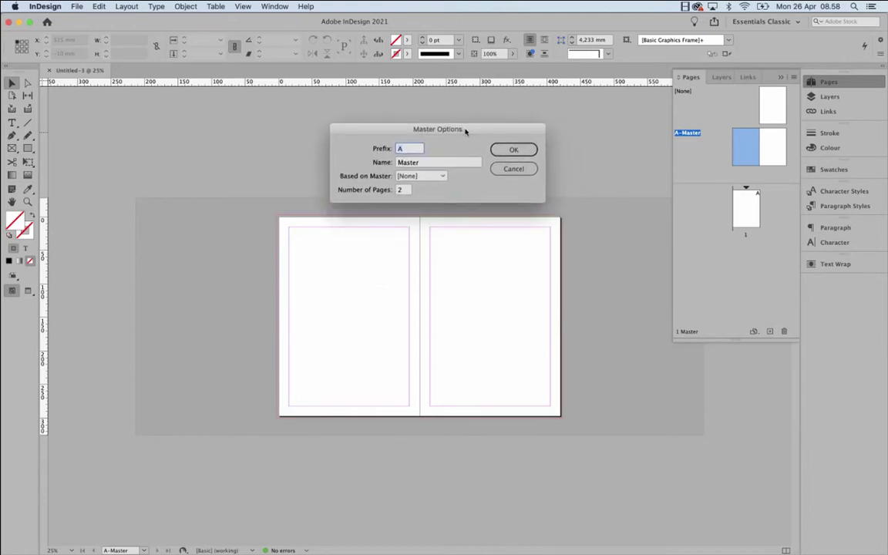
double_click(398, 191)
click(499, 154)
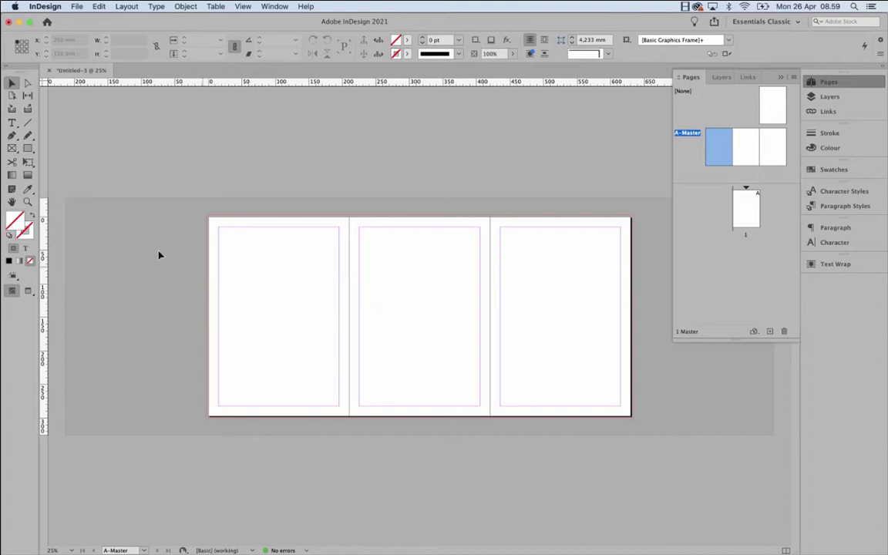
Try to narrow the middle page of the A-Master spread by moving its left edge with the Page tool.
click(28, 201)
click(375, 292)
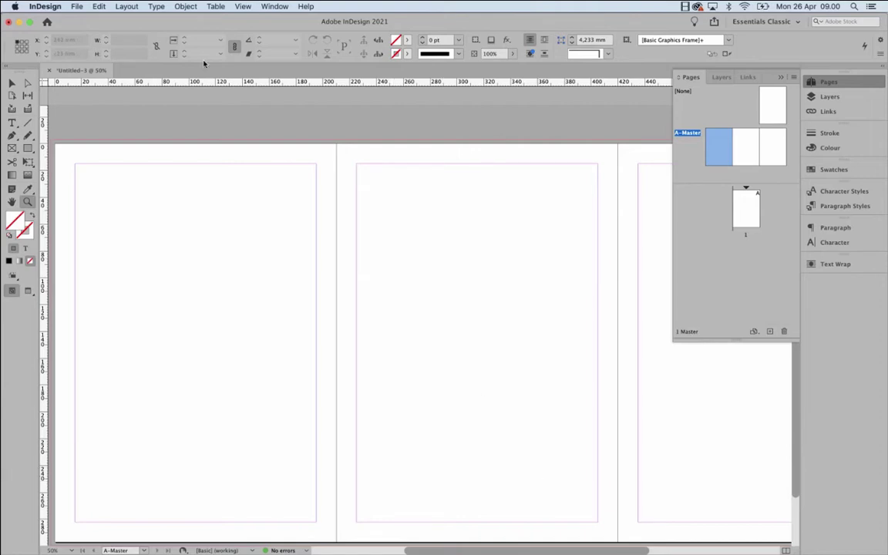
click(12, 95)
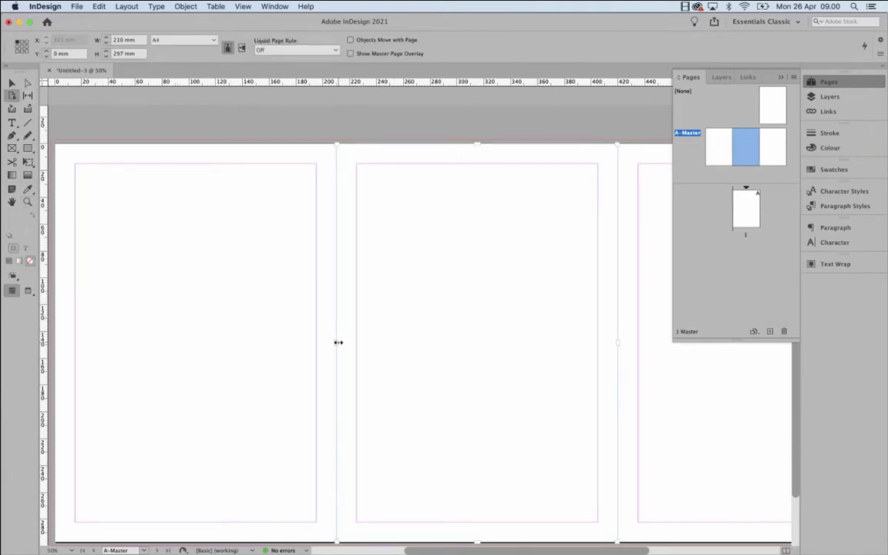
drag(338, 342, 348, 343)
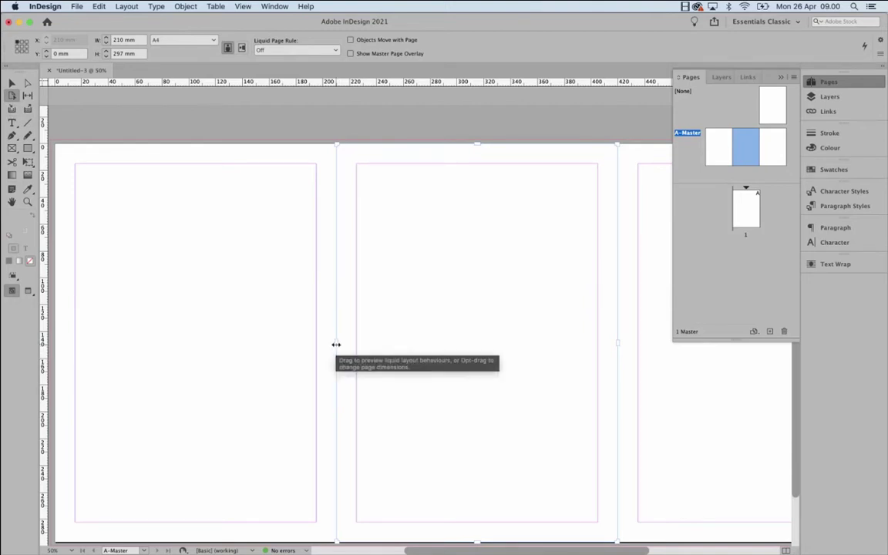
drag(336, 345, 578, 341)
mouse_move(579, 342)
mouse_down()
mouse_move(388, 353)
mouse_move(578, 326)
mouse_up()
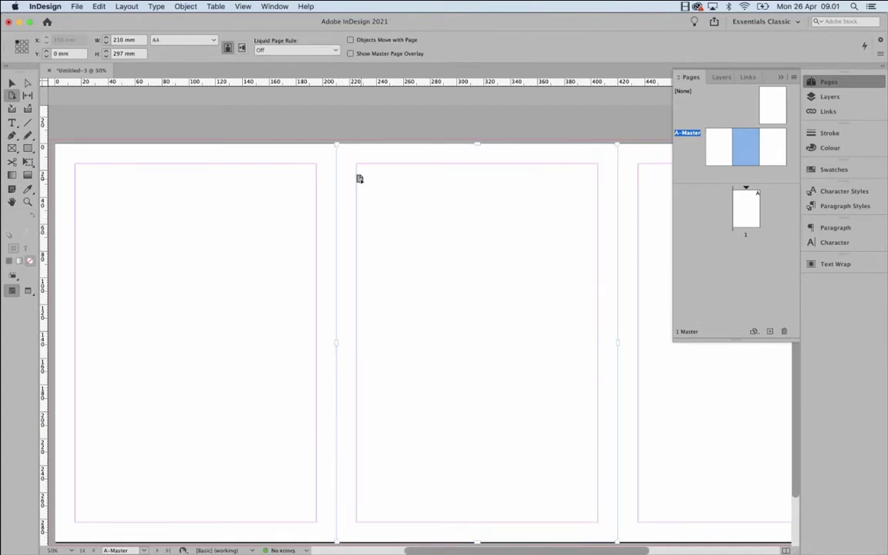
Look through the individual pages of the A-Master spread and select them together in the Pages panel.
click(10, 82)
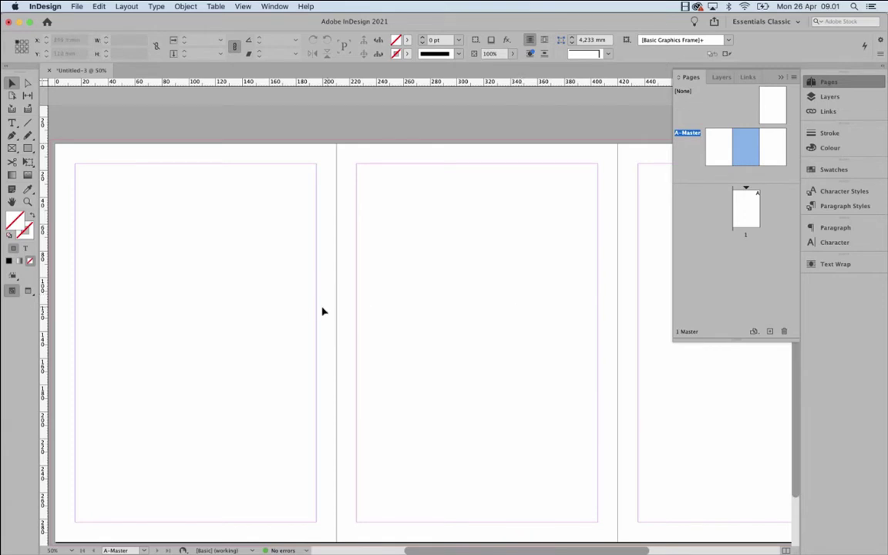
drag(480, 293, 515, 272)
double_click(720, 148)
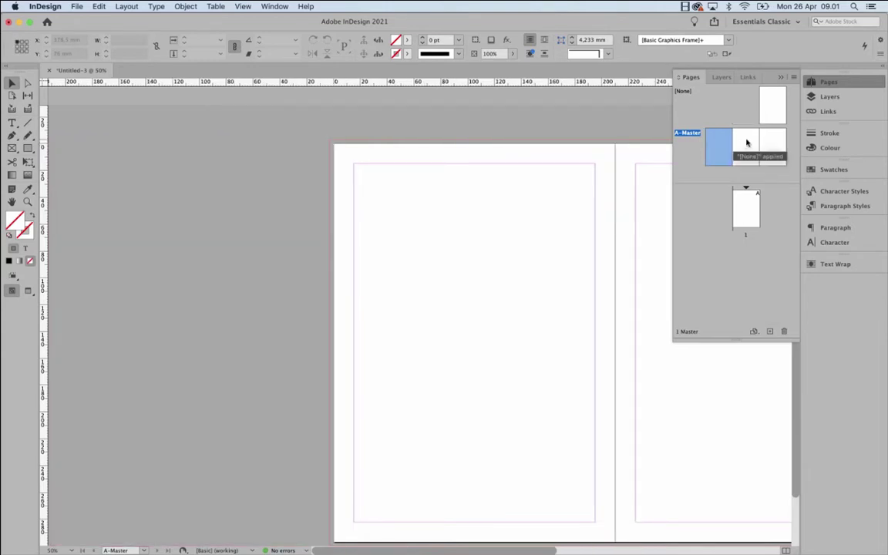
click(744, 148)
click(723, 149)
click(742, 146)
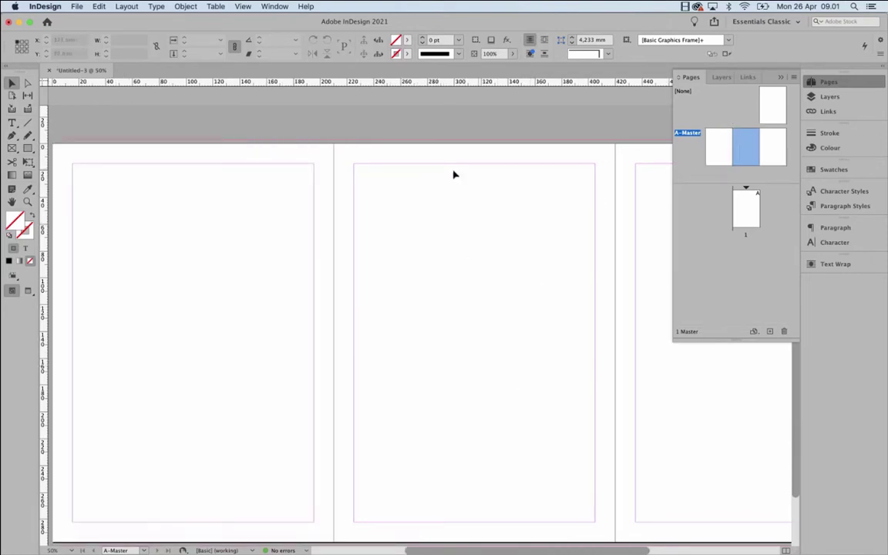
shift+click(713, 157)
shift+click(773, 152)
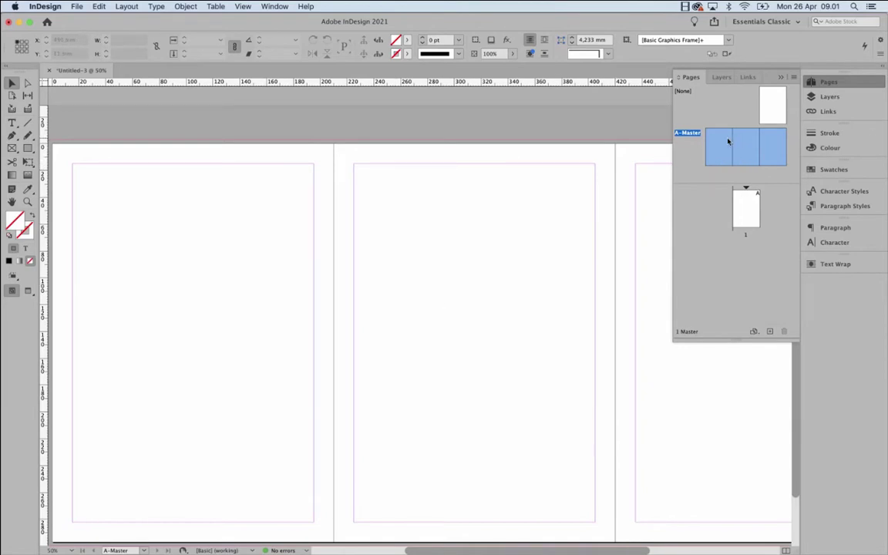
click(745, 210)
Set all four margins of the middle A-Master page to 0 mm in Margins and Columns.
double_click(750, 152)
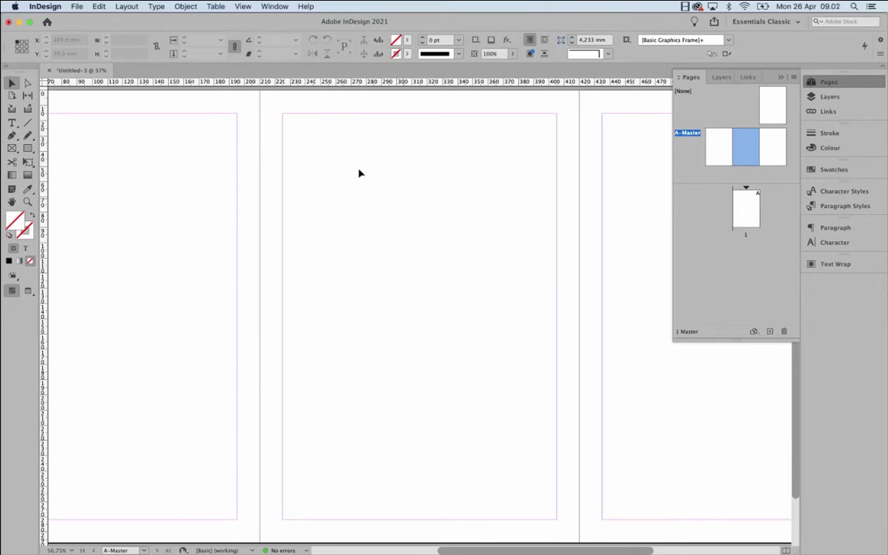
click(128, 7)
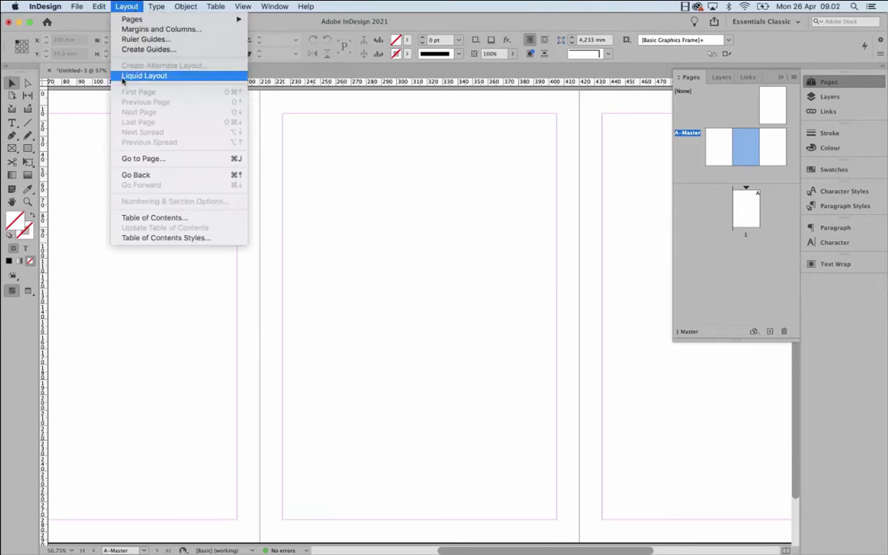
click(126, 30)
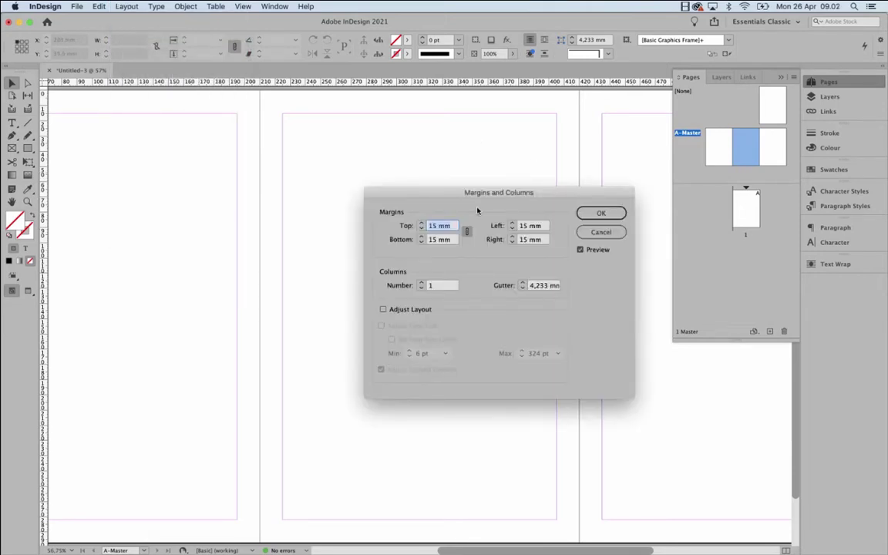
text(0)
click(452, 240)
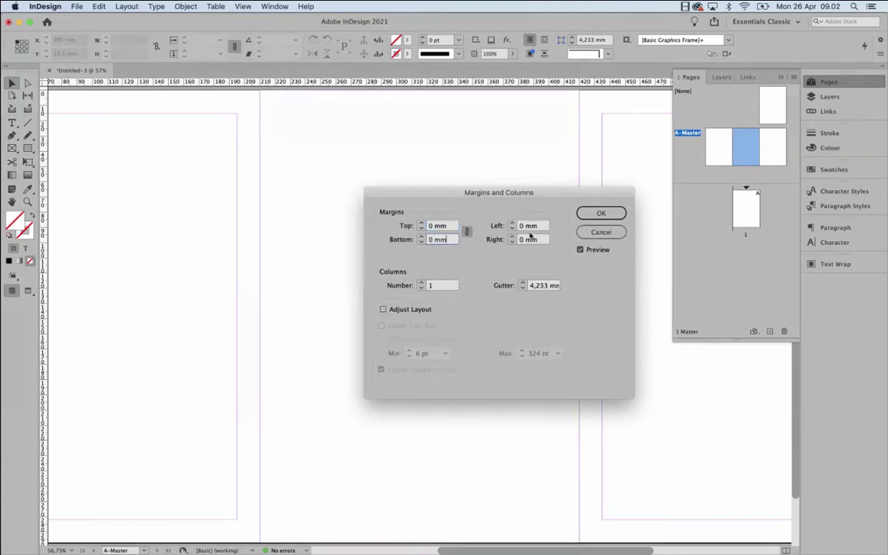
Unlink the margin values, set the middle page's top and bottom margins to 15 mm, and apply the settings.
click(466, 231)
click(446, 226)
text(1)
key(Tab)
text(15)
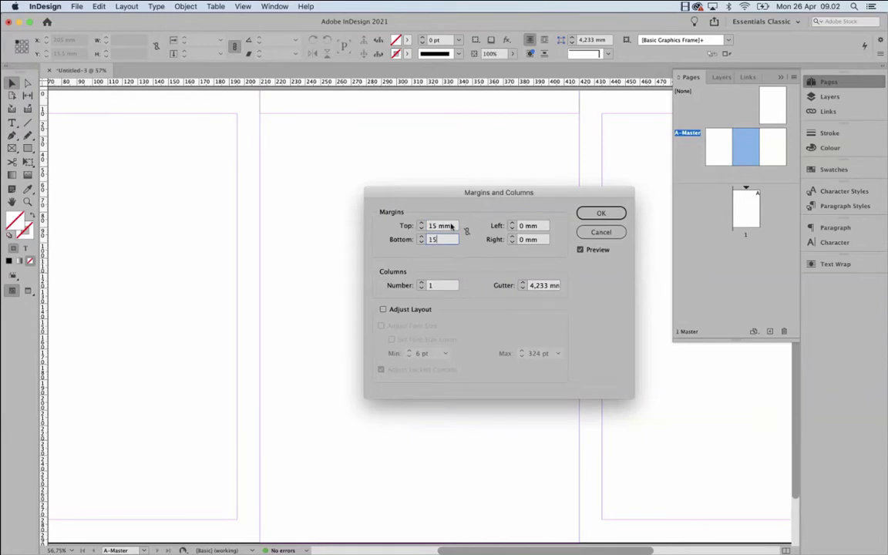
key(shift+Tab)
drag(439, 201, 550, 155)
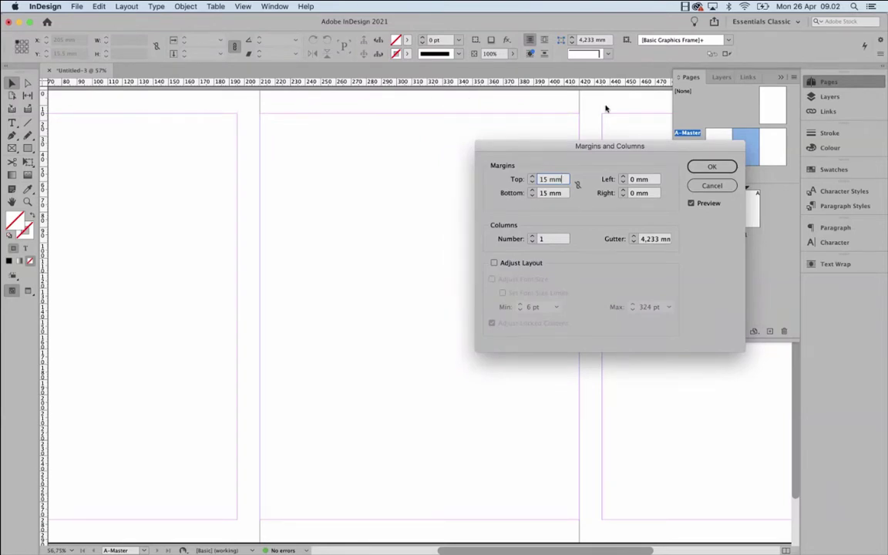
click(712, 171)
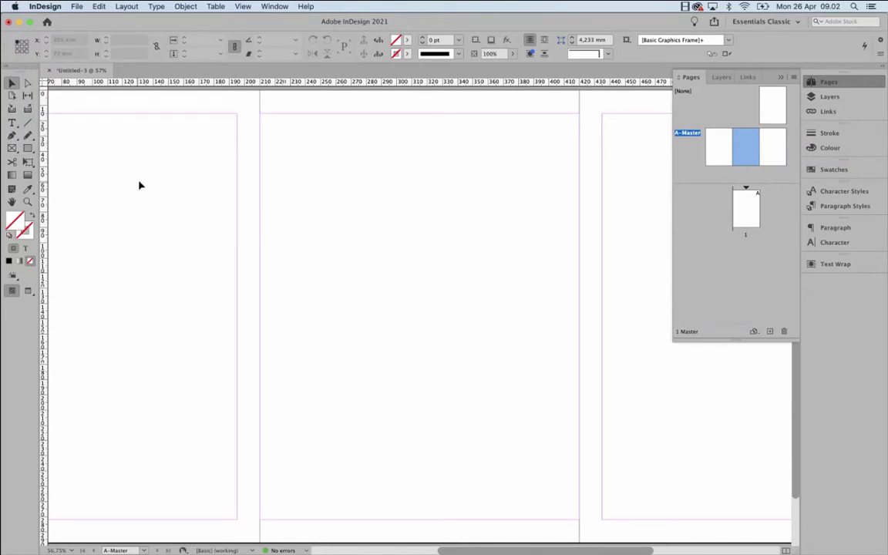
Try narrowing the middle A-Master page to 6 mm by moving its left edge with the Page tool, and undo it.
click(13, 96)
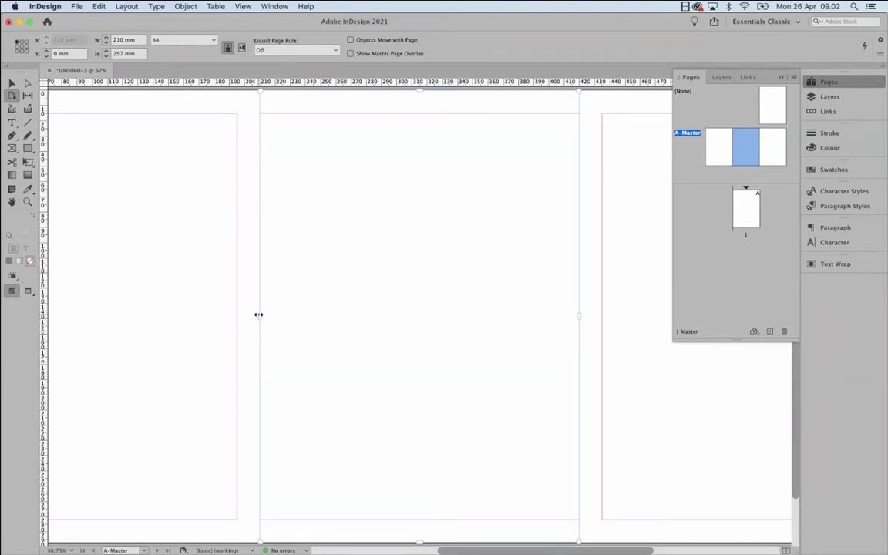
drag(258, 315, 570, 330)
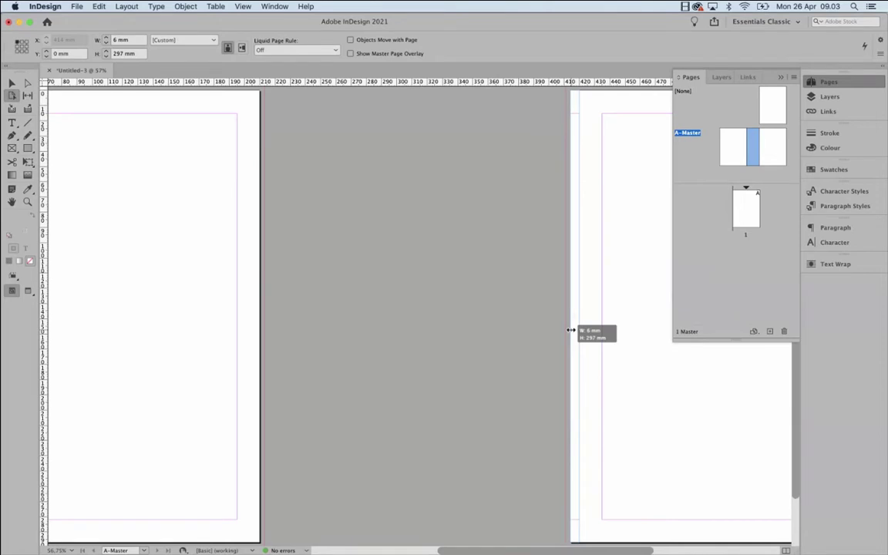
drag(570, 330, 570, 330)
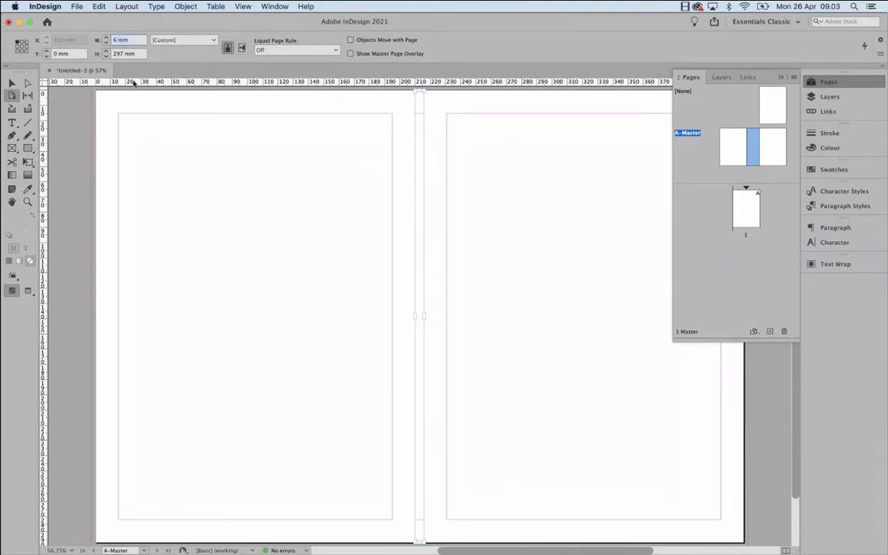
key(super+z)
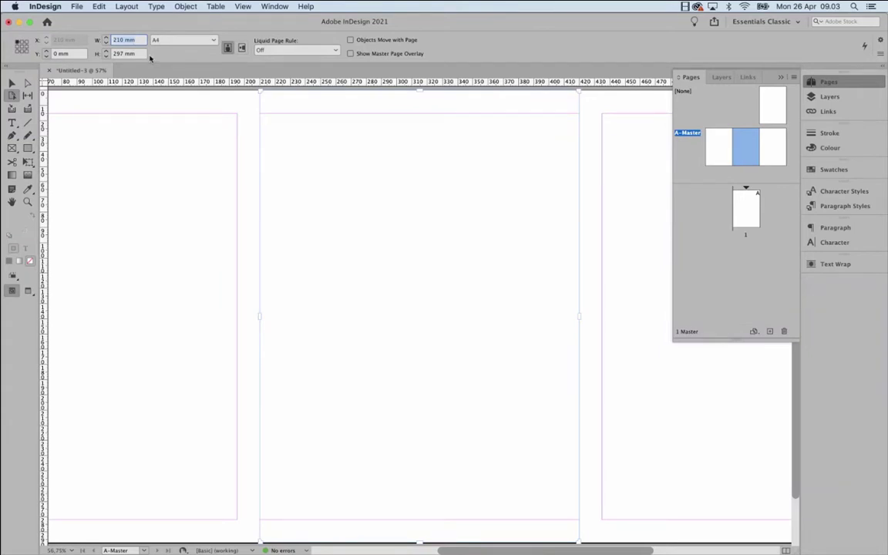
Set the middle A-Master page's width to 7 mm and return to the Selection tool.
text(7)
click(142, 53)
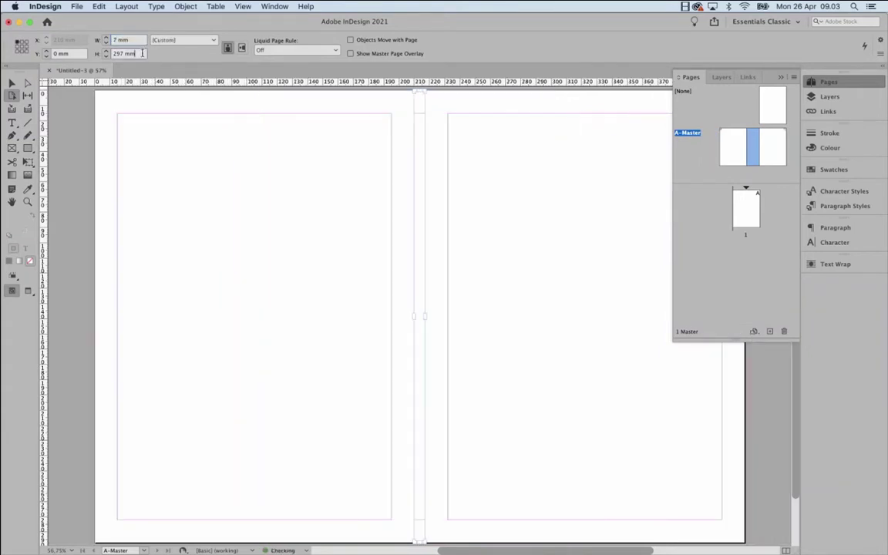
key(Return)
click(11, 83)
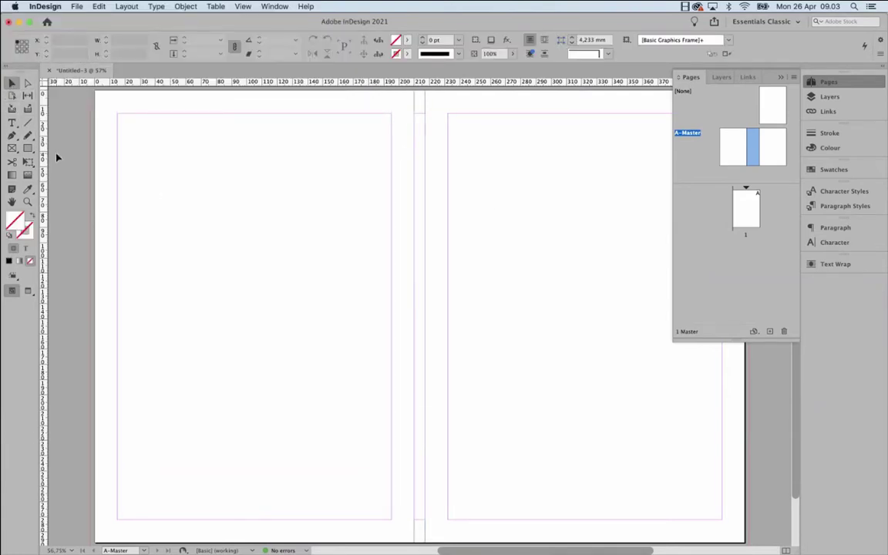
key(super+minus)
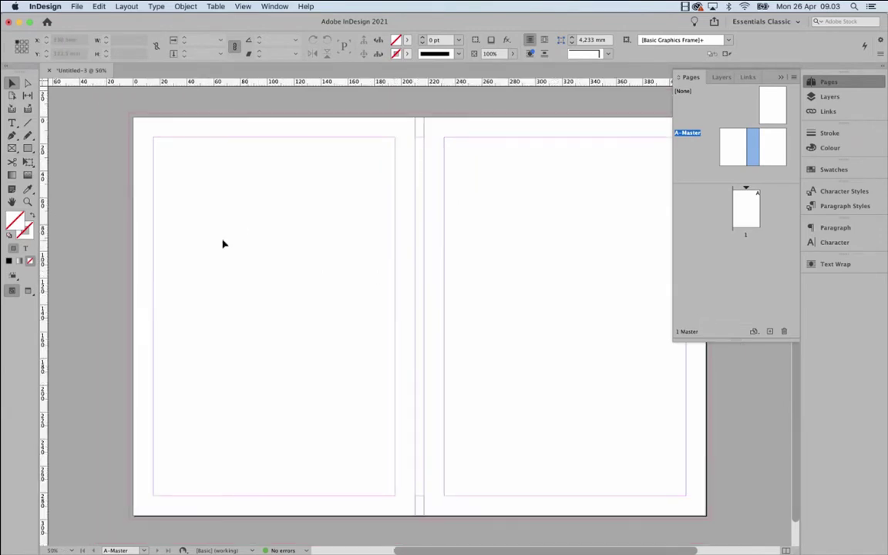
drag(440, 283, 368, 282)
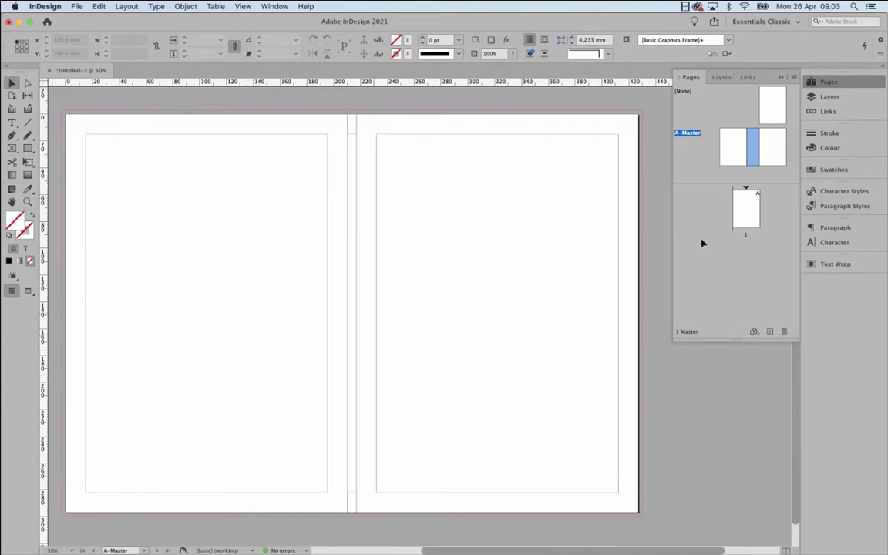
Add two three-page spreads based on the whole A-Master spread below page 1 of the document.
click(747, 205)
click(729, 152)
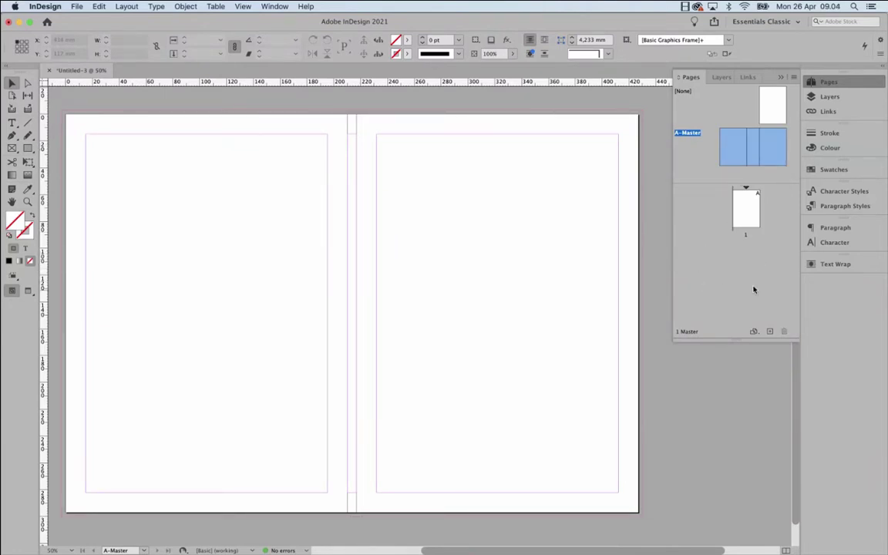
drag(743, 154, 723, 253)
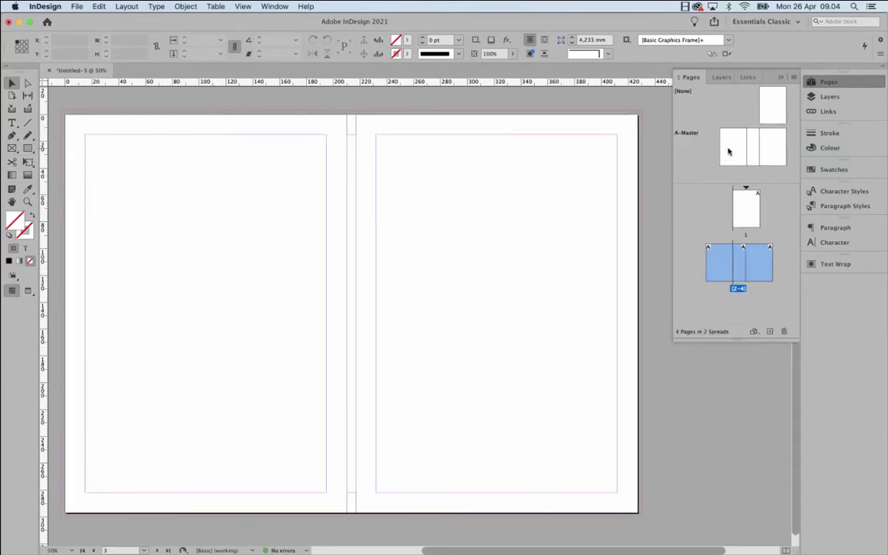
click(755, 148)
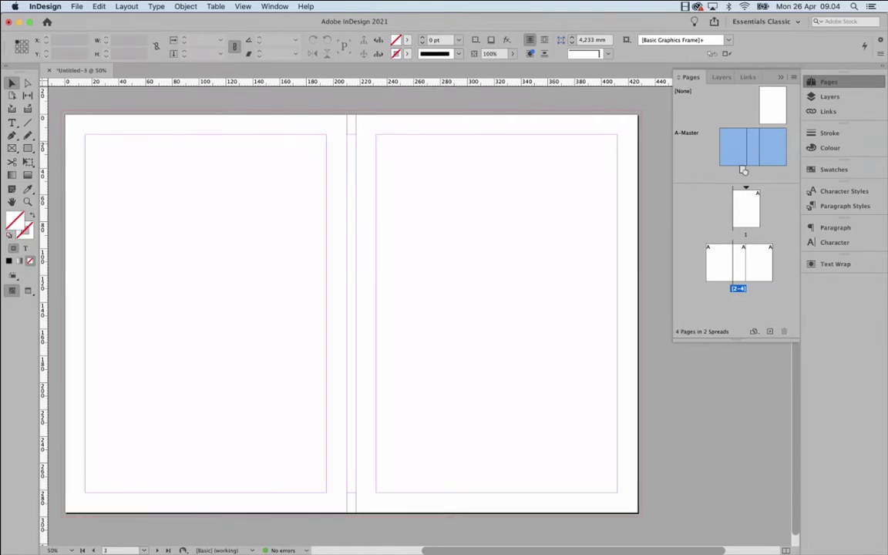
drag(743, 170, 725, 309)
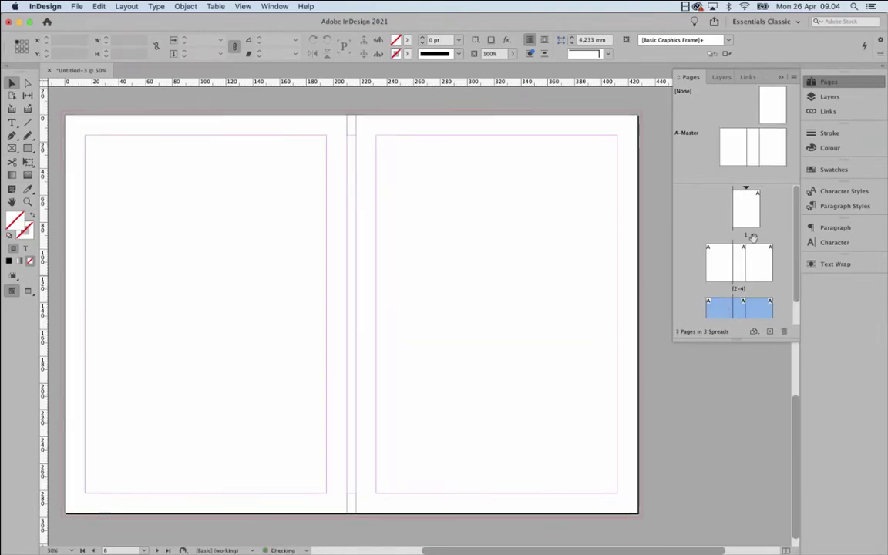
Delete the original single page 1 and enlarge the Pages panel downwards.
click(752, 216)
click(783, 331)
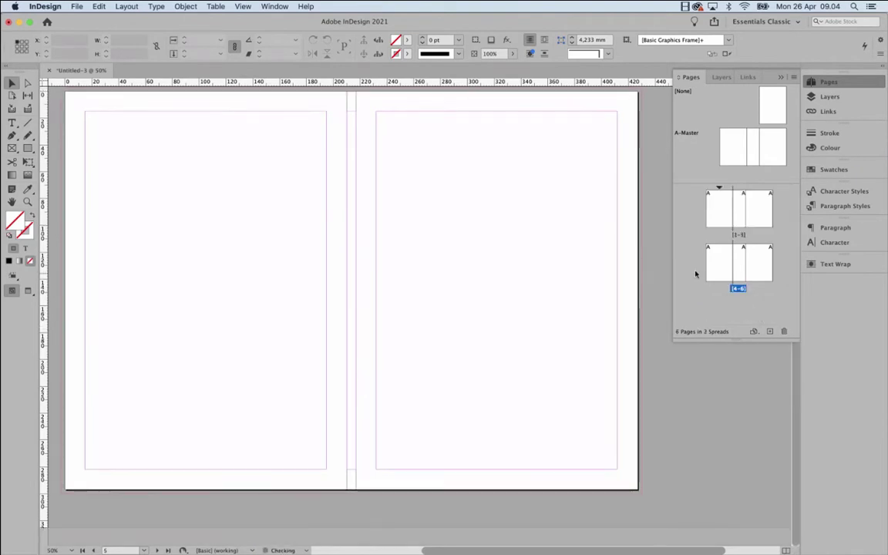
drag(737, 339, 746, 409)
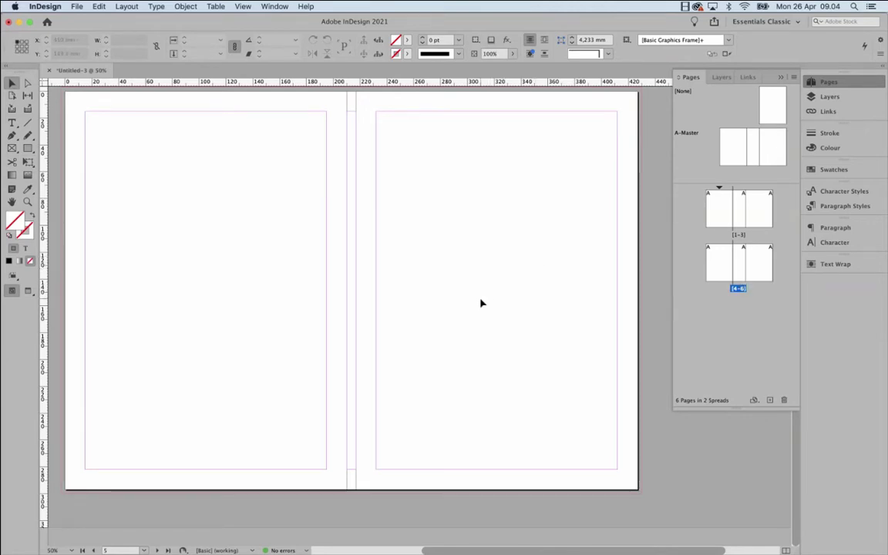
View both document spreads together and inspect the narrow spine page of the first spread up close.
double_click(719, 209)
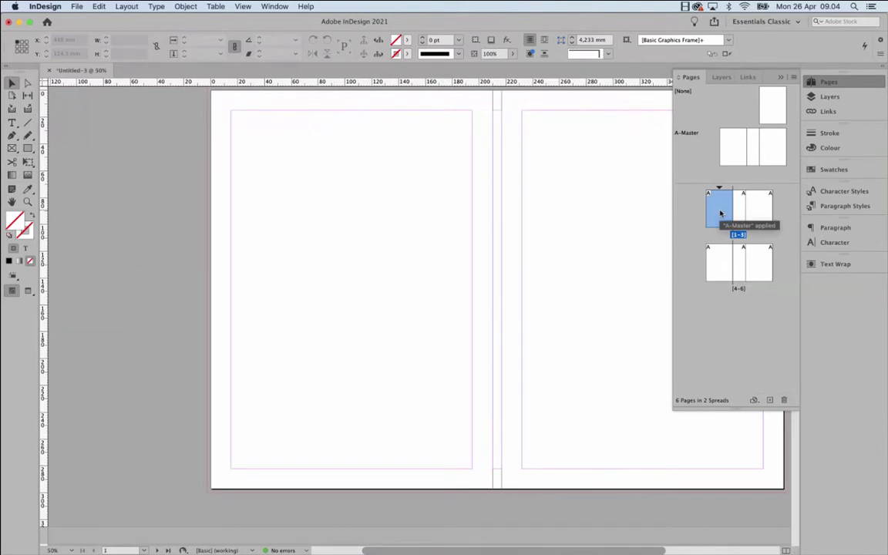
key(super+minus)
key(super+minus)
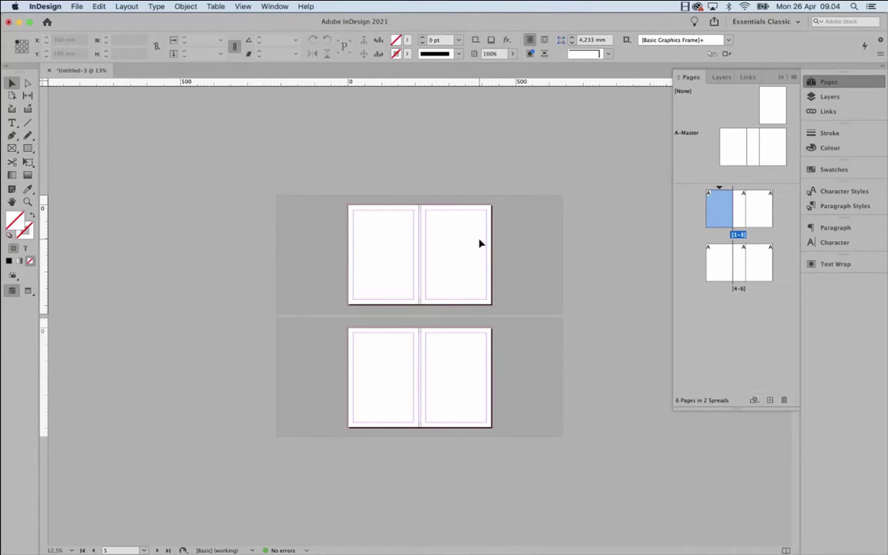
click(27, 202)
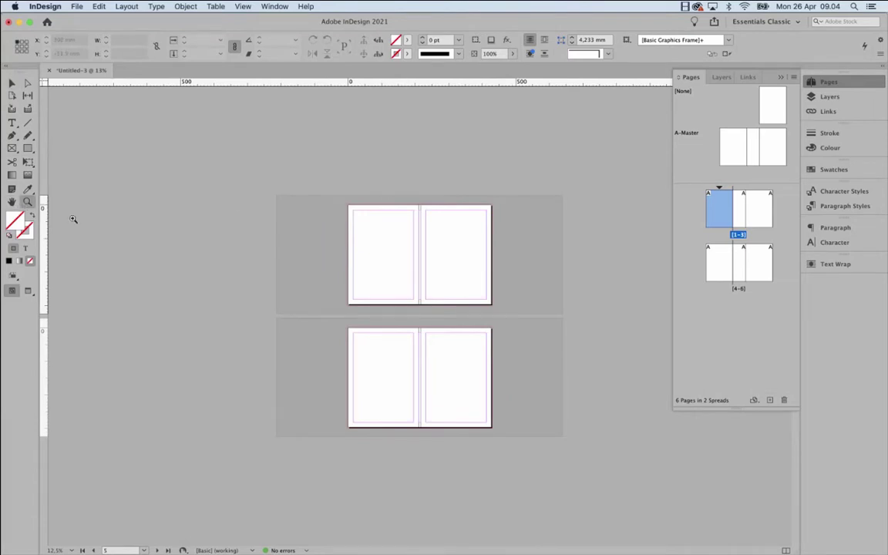
click(382, 281)
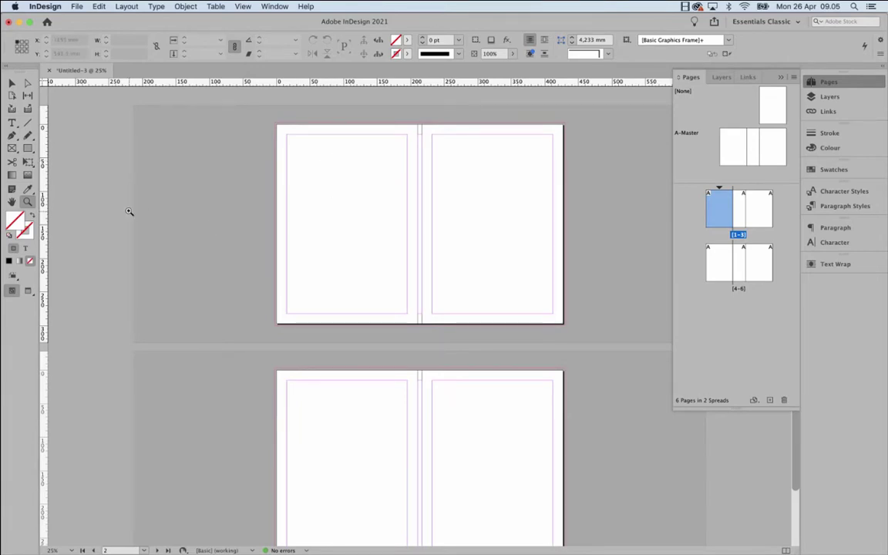
drag(392, 192, 427, 225)
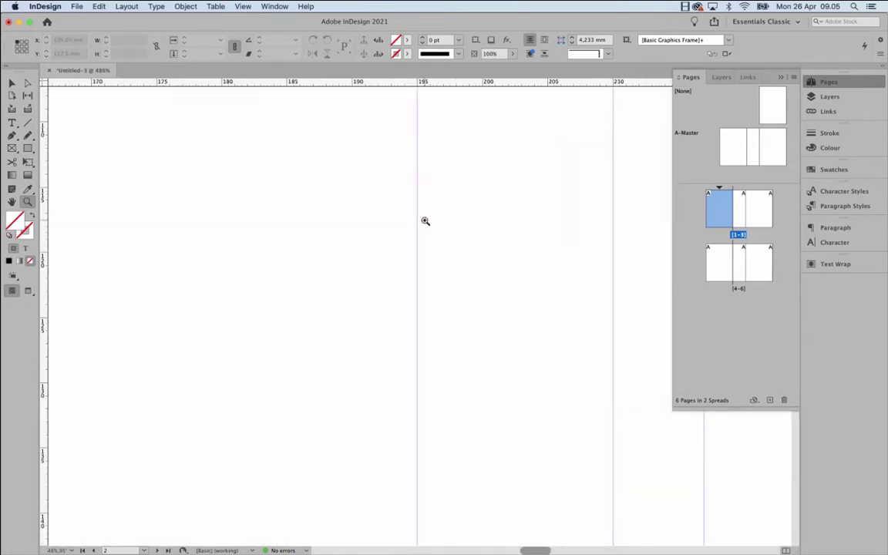
key(super+minus)
key(super+minus)
key(super+minus)
key(super+minus)
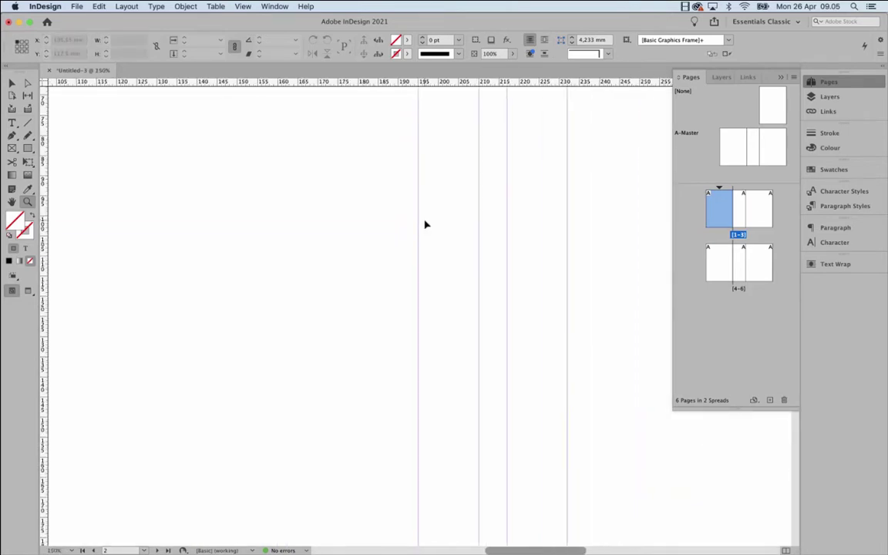
key(super+minus)
key(super+minus)
key(super+minus)
key(super+minus)
key(super+minus)
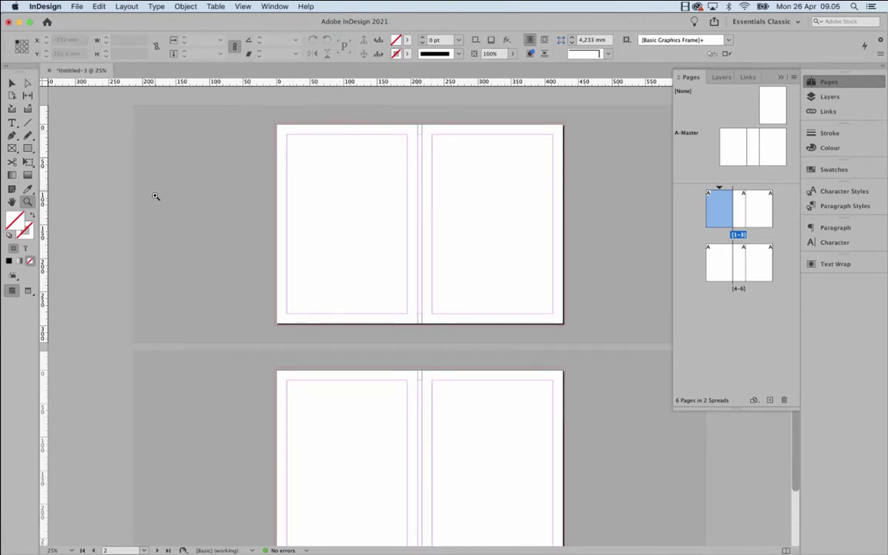
Draw a black-filled rectangle 7 mm wide and about 305.5 mm high over the first spread's spine page, extending past its top and bottom edges.
click(30, 149)
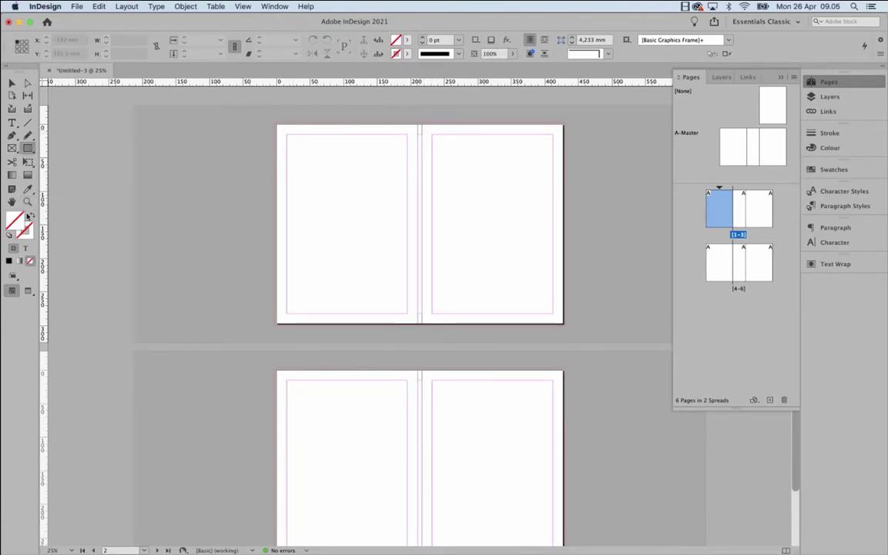
drag(420, 129, 424, 328)
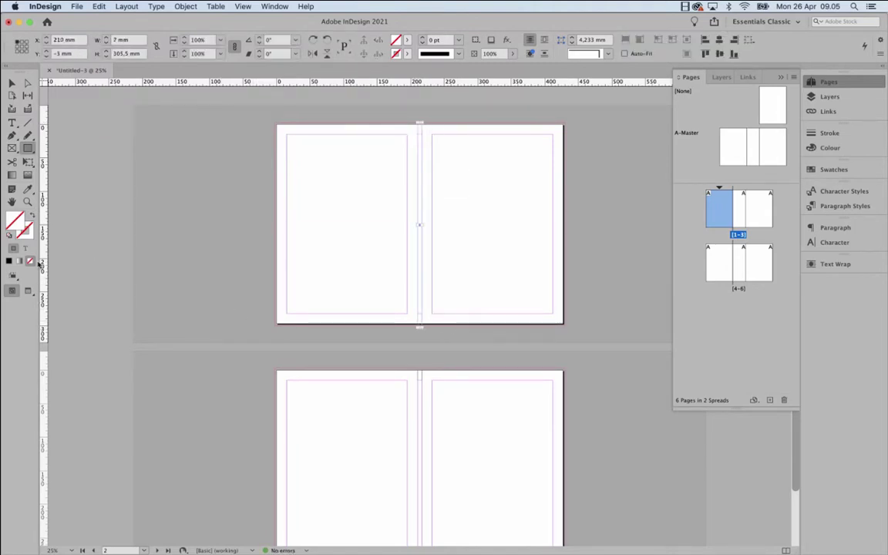
click(10, 262)
click(28, 204)
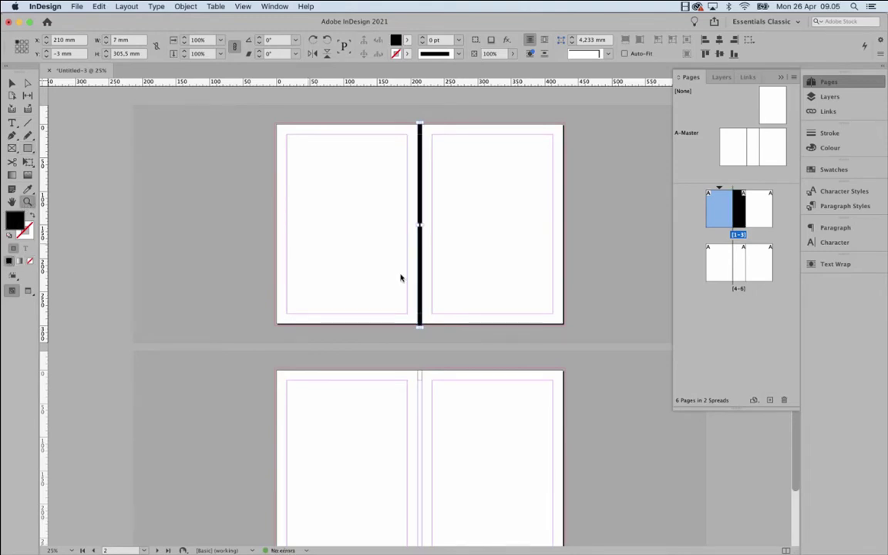
Shorten the black spine rectangle to 303 mm so its bottom and top edges sit on the bleed guides.
drag(403, 288, 445, 346)
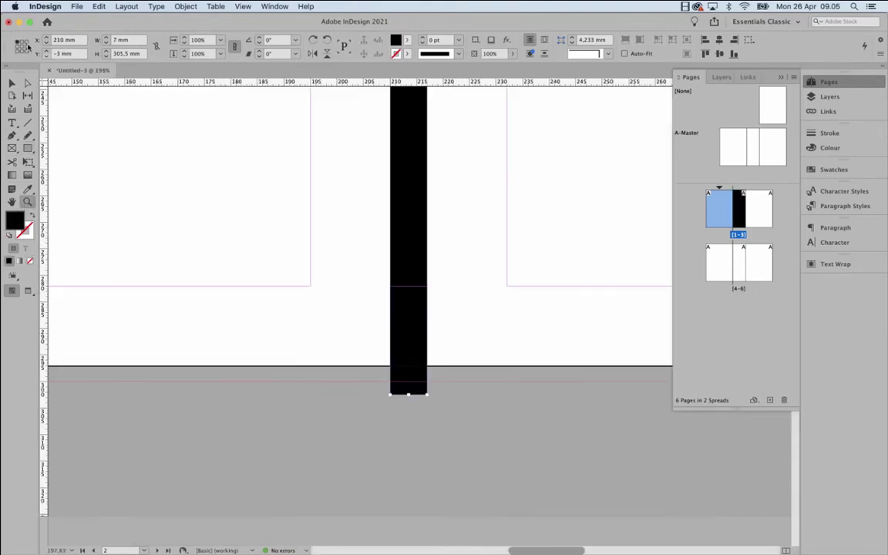
click(12, 82)
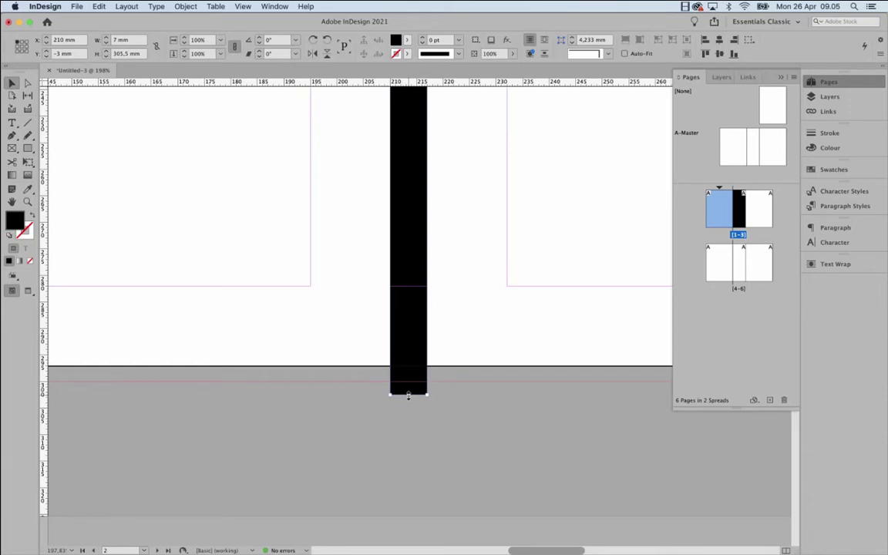
drag(408, 394, 407, 380)
scroll(432, 228, up, 5)
scroll(414, 403, right, 1)
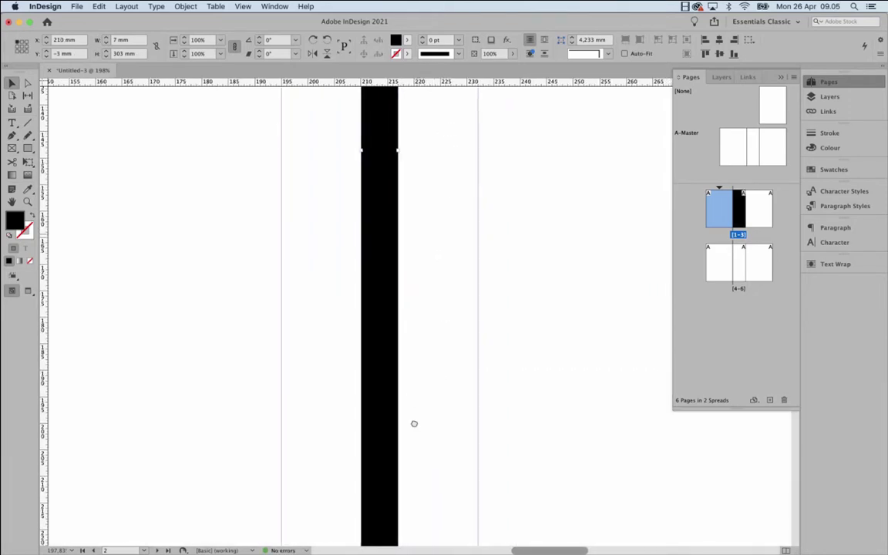
drag(414, 424, 415, 455)
drag(427, 193, 418, 380)
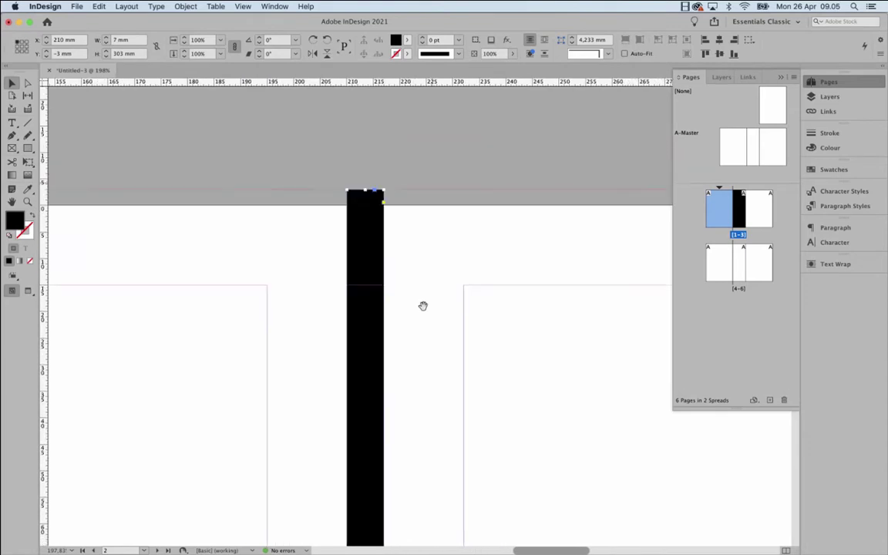
mouse_move(366, 191)
mouse_down()
mouse_move(362, 217)
mouse_move(368, 189)
mouse_up()
Try adjusting the black rectangle's side edges, matching them to the spine page's edges at a width of 7 mm.
scroll(354, 424, down, 15)
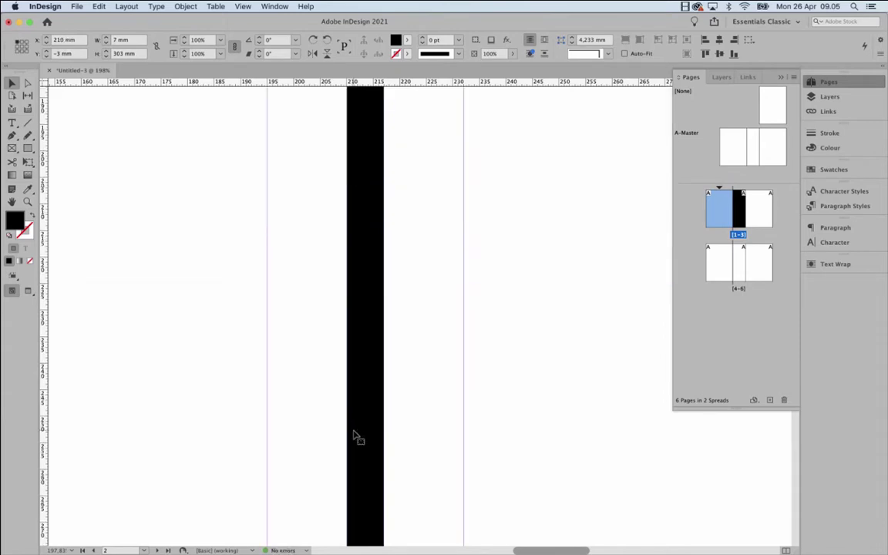
scroll(356, 436, up, 10)
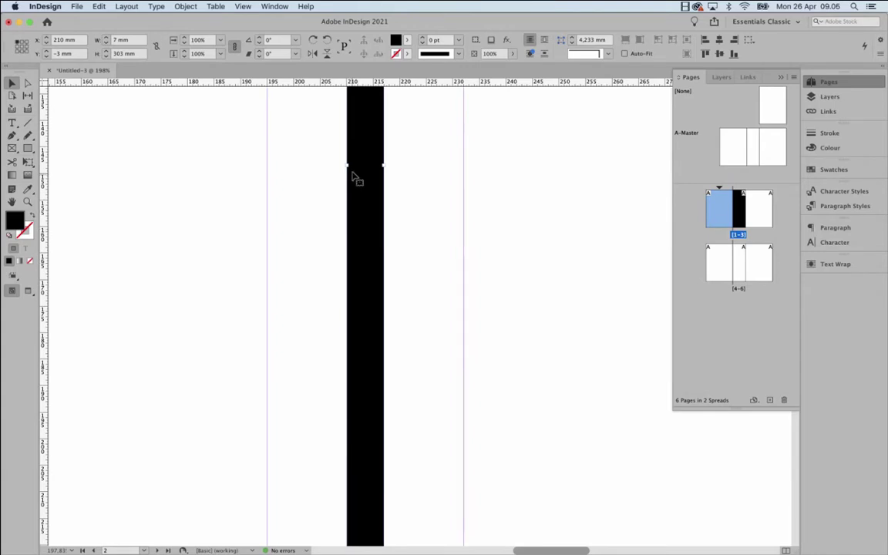
mouse_move(346, 164)
mouse_down()
mouse_move(320, 165)
mouse_move(347, 166)
mouse_up()
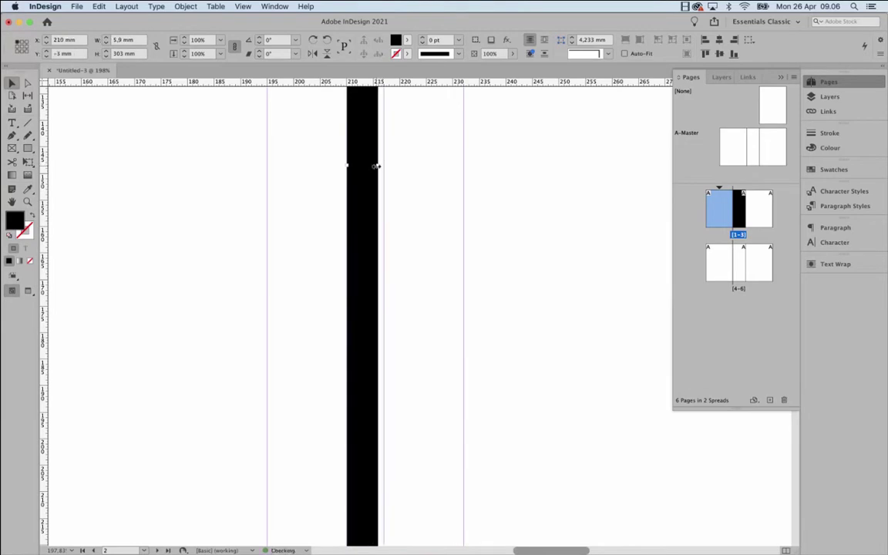
drag(378, 165, 383, 166)
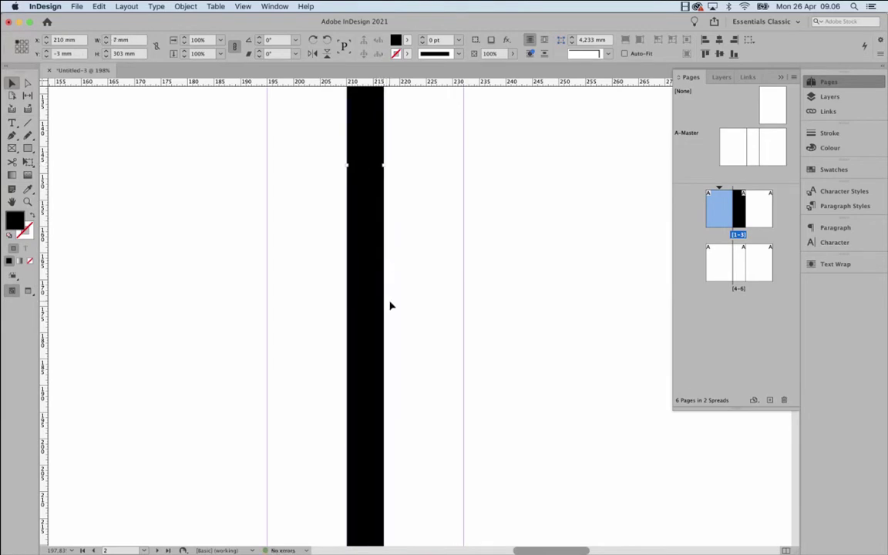
key(super+0)
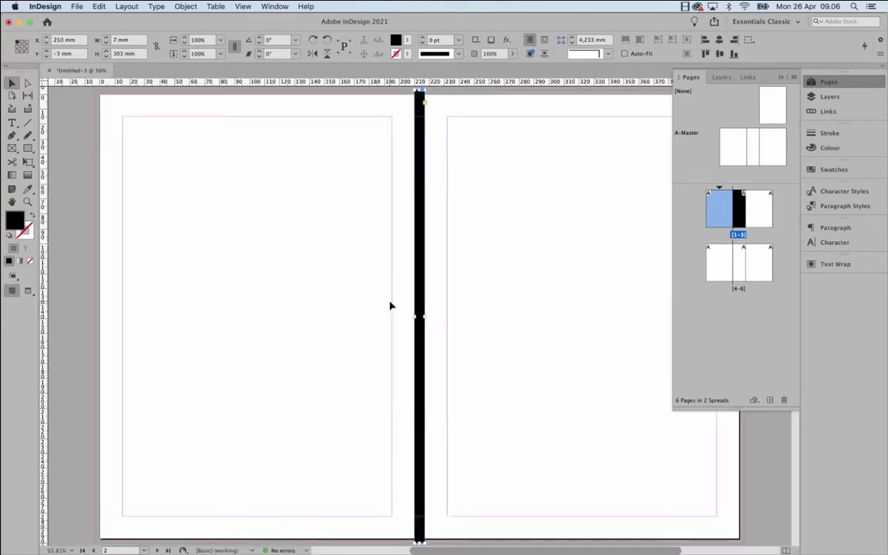
key(super+minus)
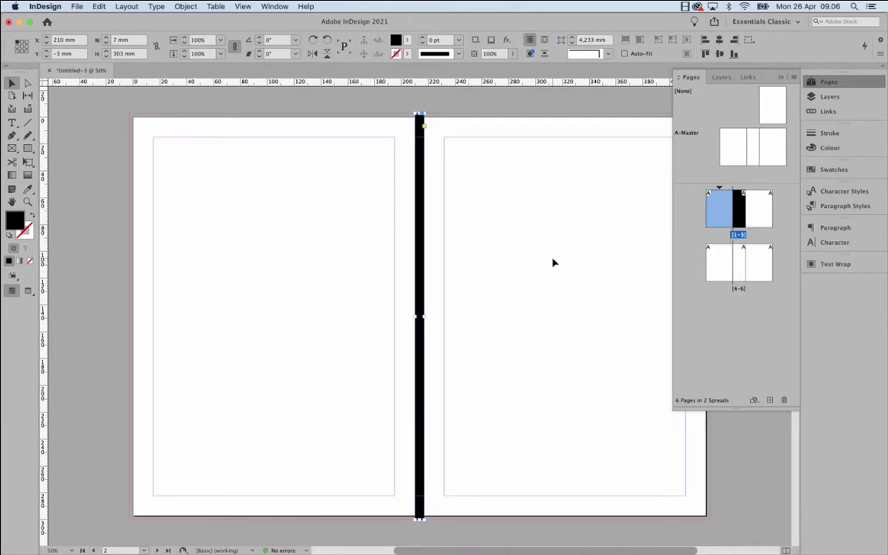
Move the black rectangle from the document spread to A-Master, aligning it over the master's spine page at X 210 mm.
key(Delete)
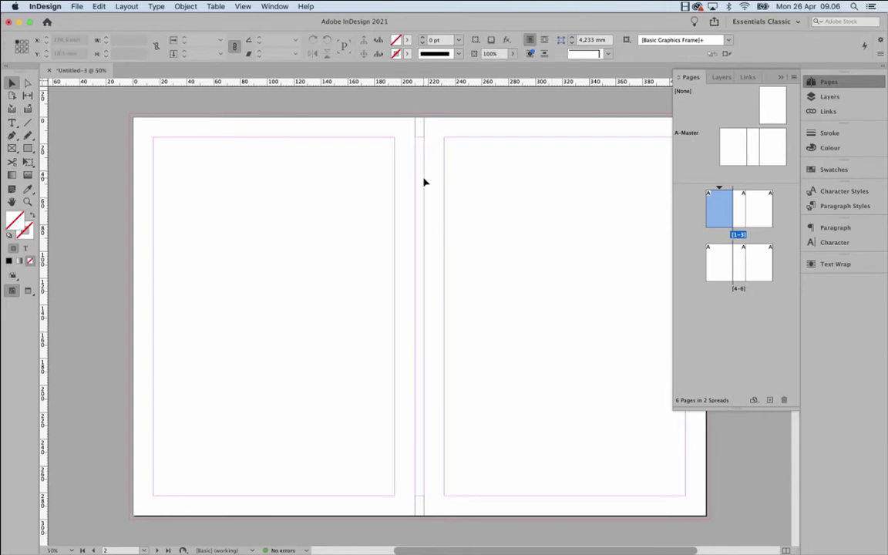
double_click(732, 146)
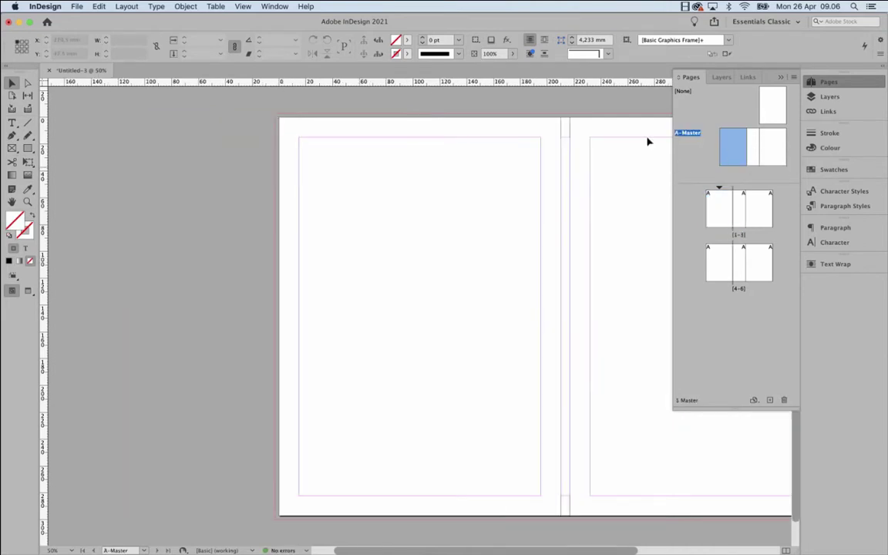
key(super+alt+shift+v)
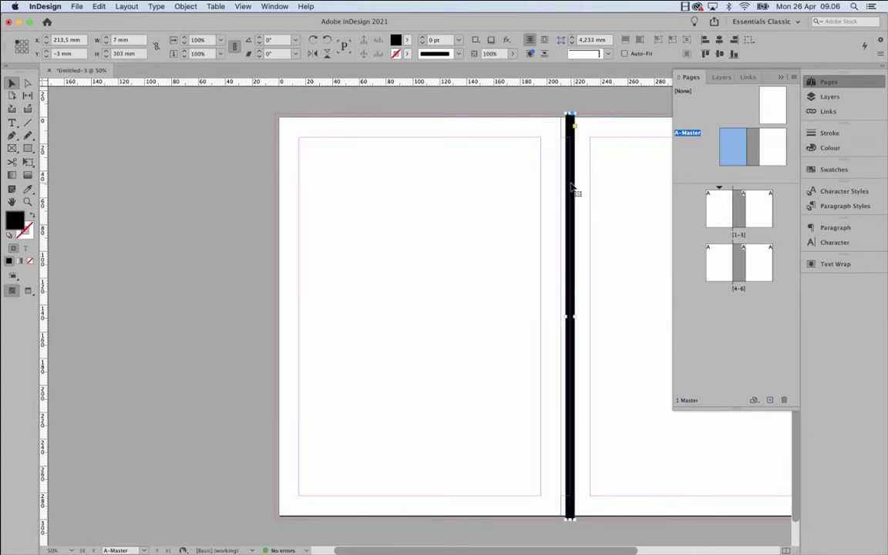
drag(577, 190, 564, 187)
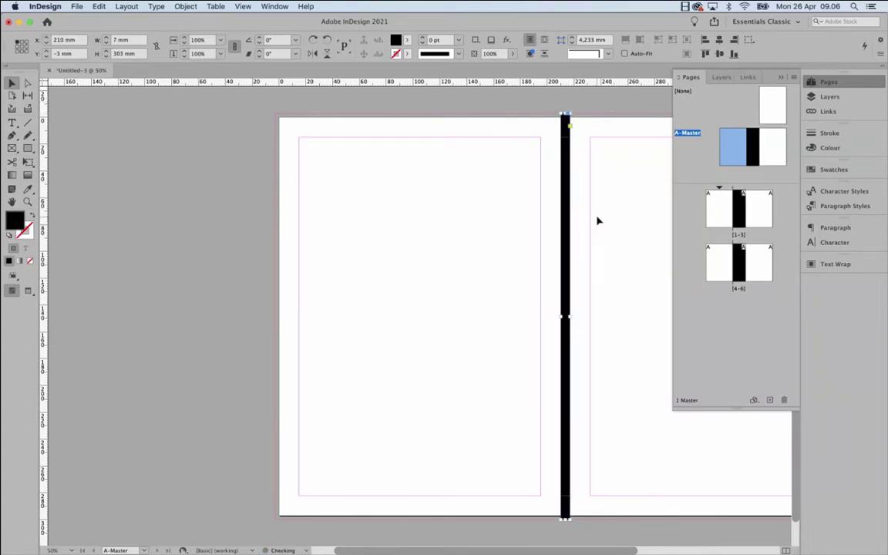
click(601, 256)
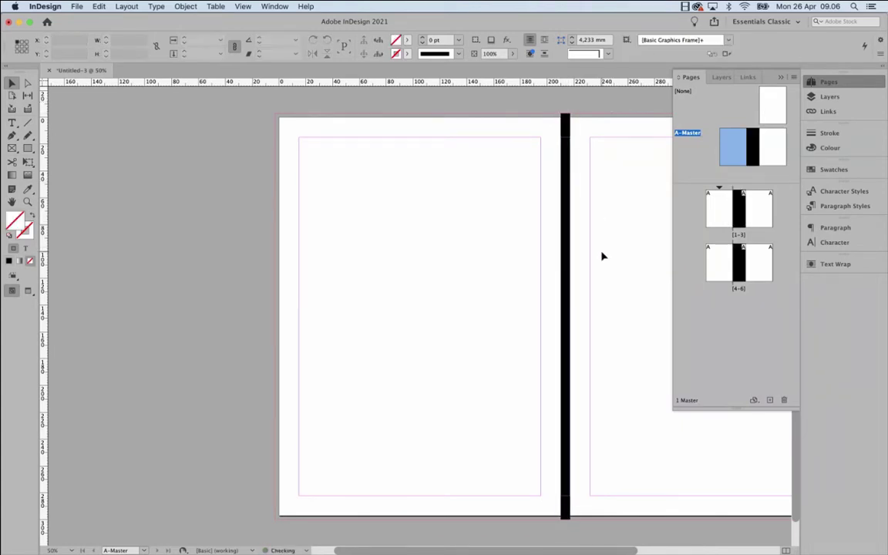
Inspect the black spine bar on both document spreads, viewing the two spreads together.
double_click(713, 216)
scroll(575, 411, down, 10)
scroll(575, 411, right, 3)
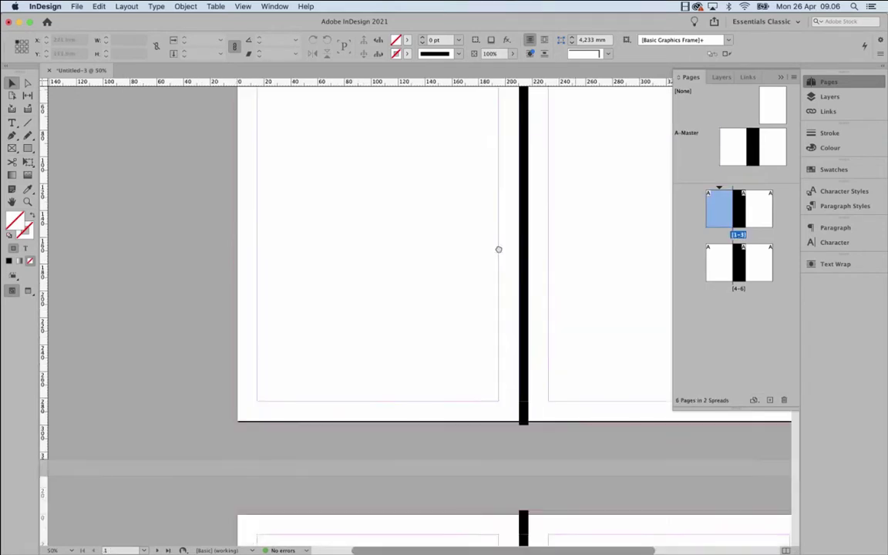
scroll(471, 361, up, 3)
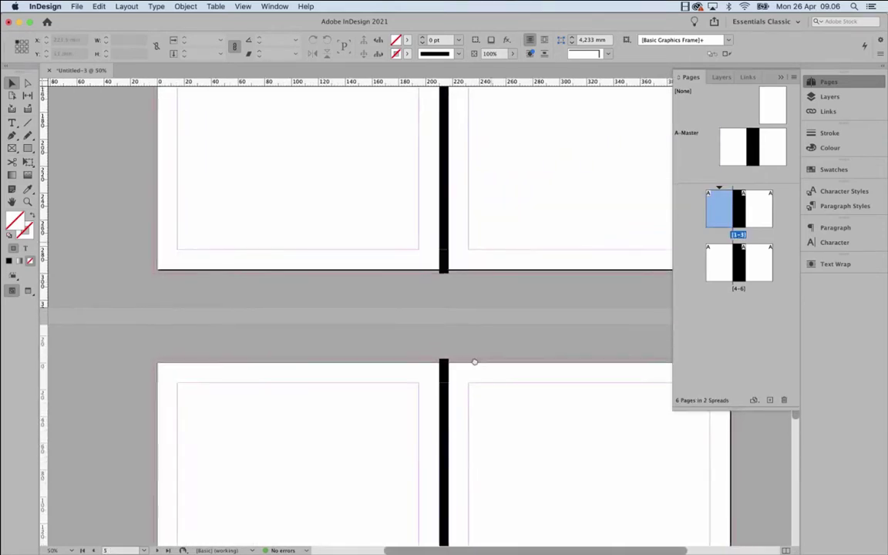
key(super+minus)
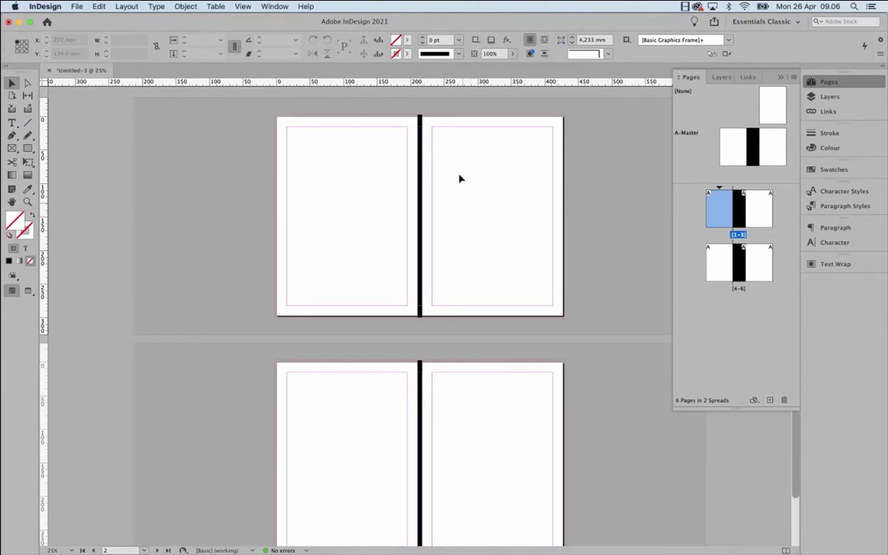
Create a text frame about 26 mm wide on the first spread's front left page and enter "gojsiosfgkpsod".
click(28, 203)
drag(396, 158, 426, 206)
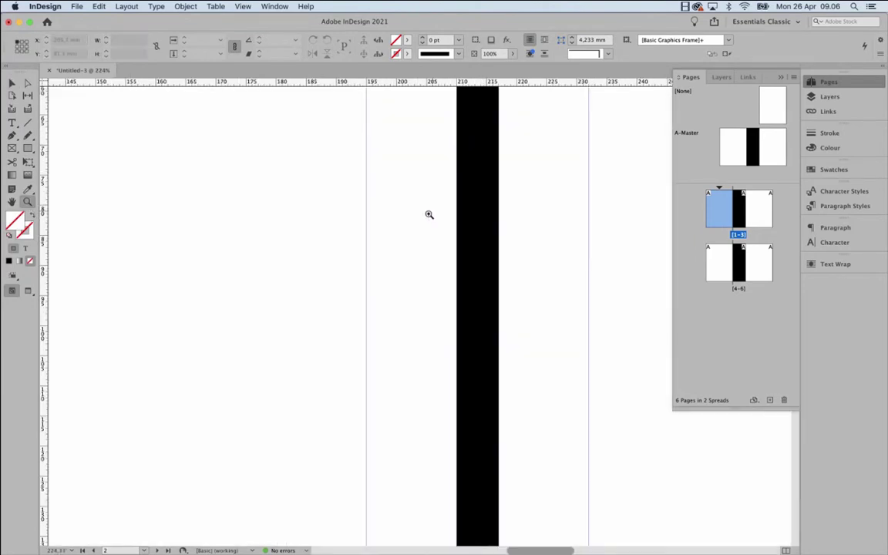
alt+click(382, 197)
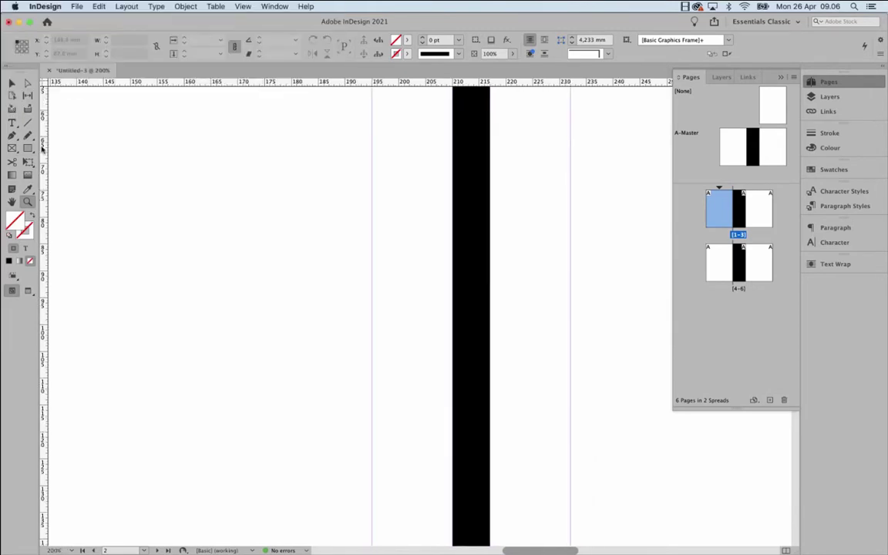
drag(12, 123, 45, 136)
drag(121, 152, 259, 304)
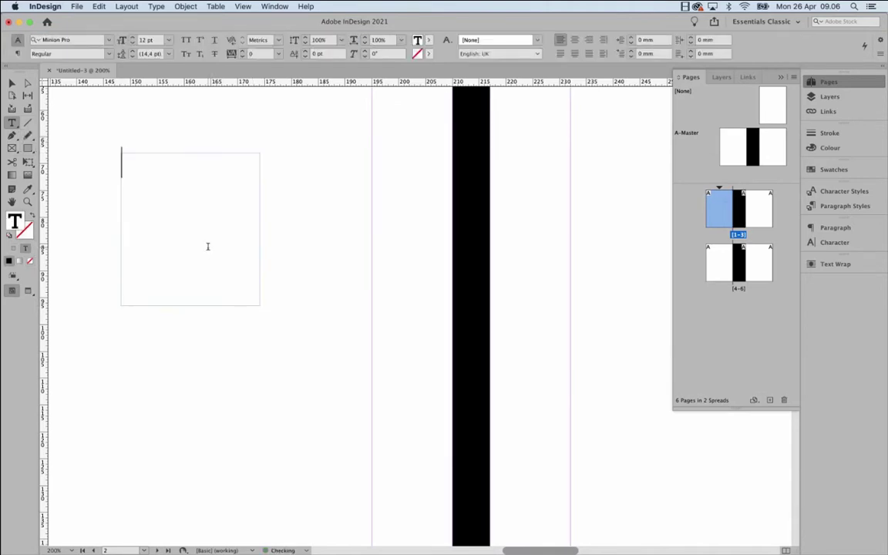
text(gojsiosfgkpsod)
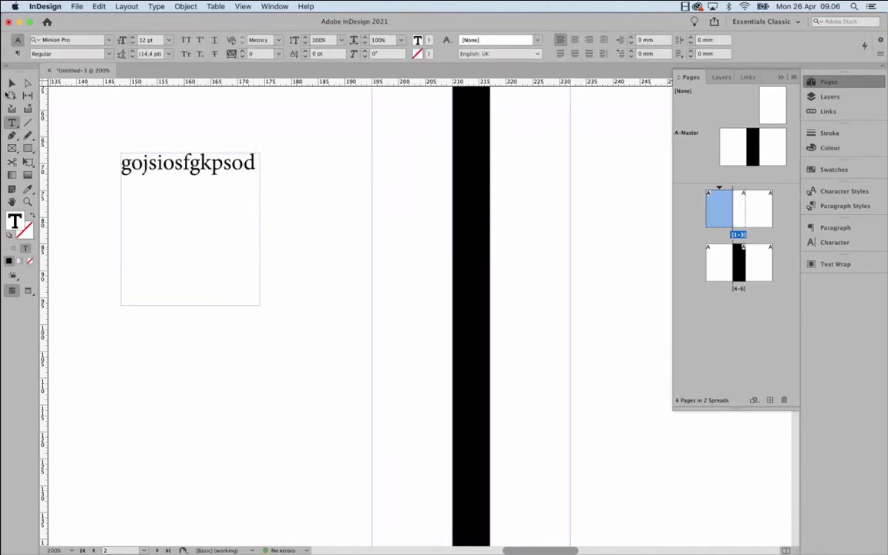
Reduce the text frame's height to about 7.1 mm, rotate it -90°, and place it beside the left page's inner margin.
key(Escape)
drag(190, 305, 208, 191)
drag(263, 148, 206, 230)
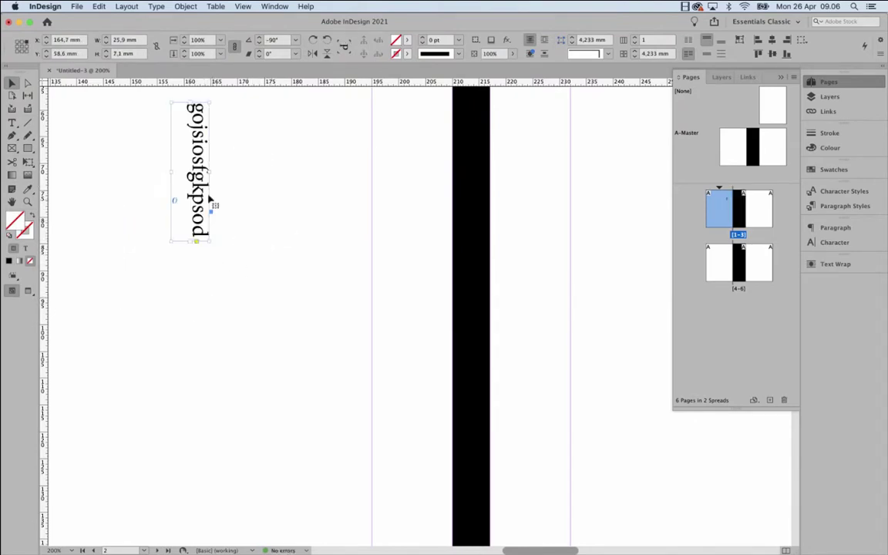
drag(198, 183, 337, 293)
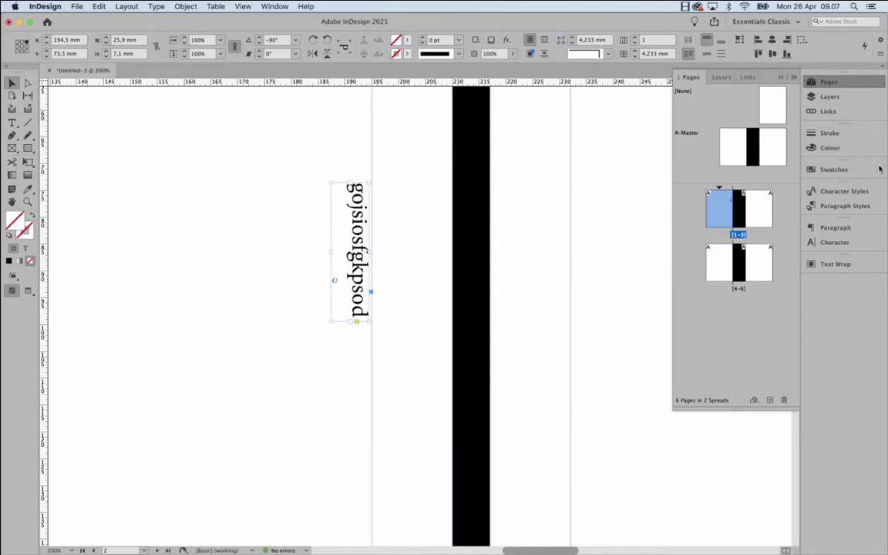
Apply the [Paper] swatch to the rotated text frame's fill and to all of its text.
click(840, 170)
click(709, 221)
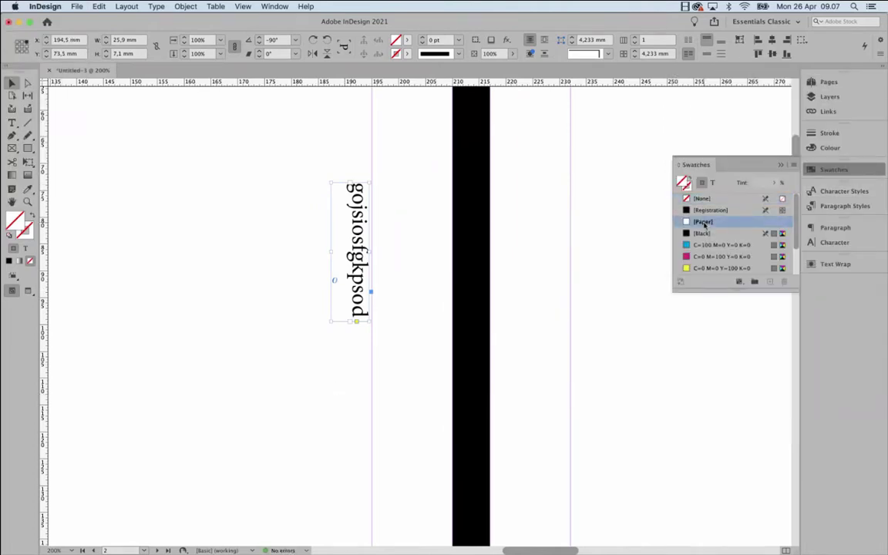
double_click(360, 235)
key(super+a)
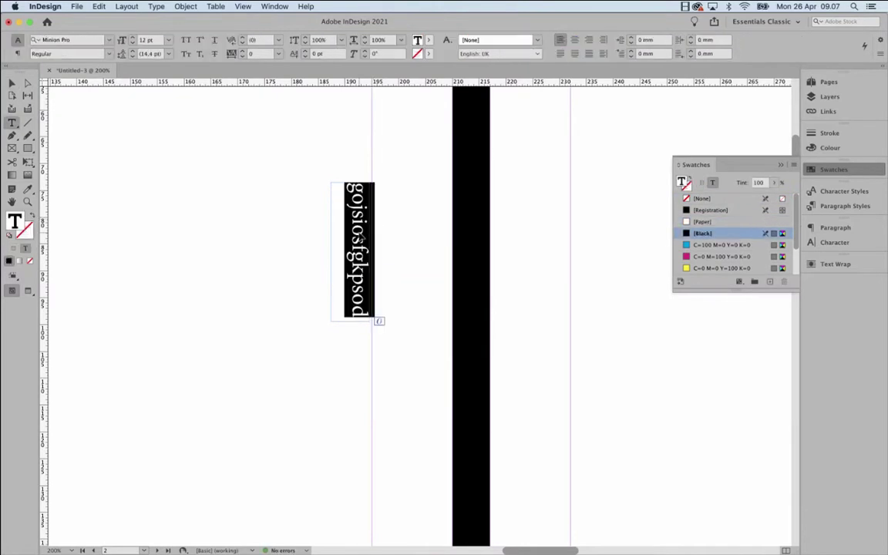
key(super+s)
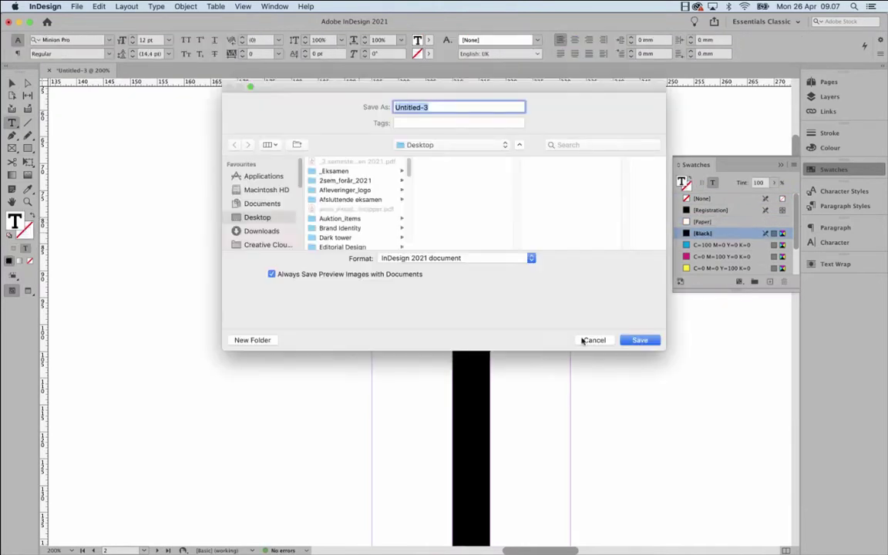
click(583, 340)
click(711, 224)
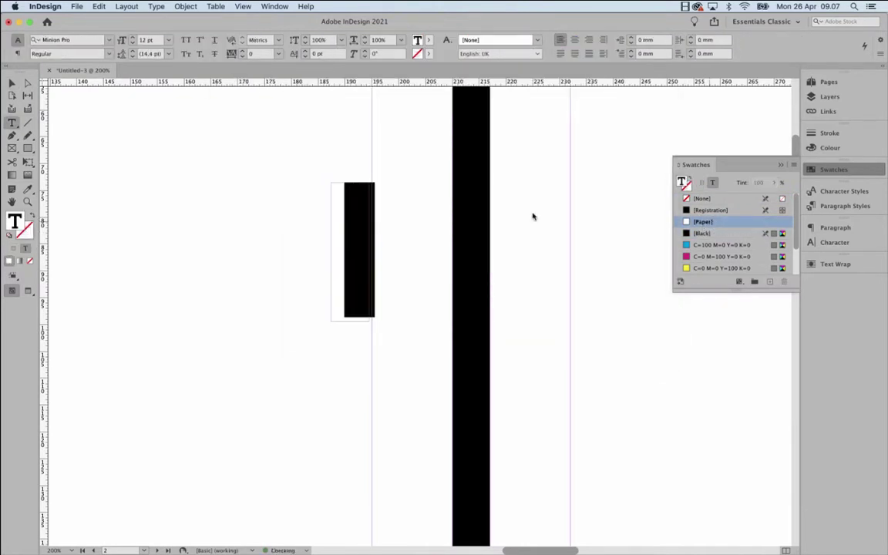
Move the rotated text frame onto the black spine and remove the frame's fill.
click(11, 82)
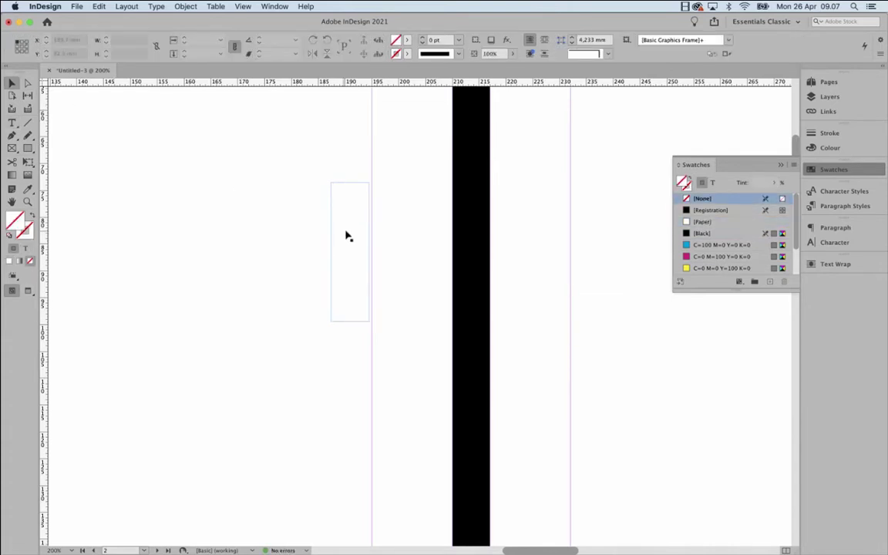
drag(346, 234, 476, 178)
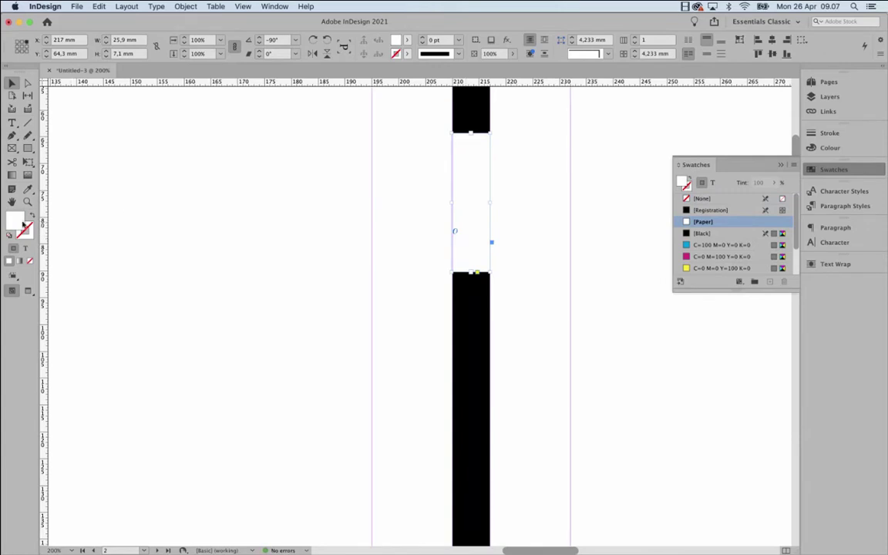
click(31, 261)
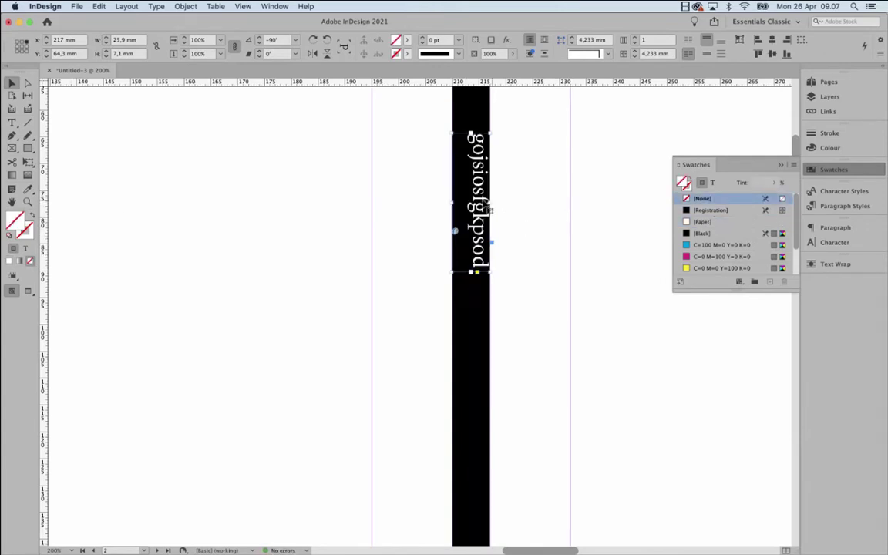
Fit the rotated text frame to the 7 mm spine so its sides match the spine page's edges.
drag(473, 199, 465, 193)
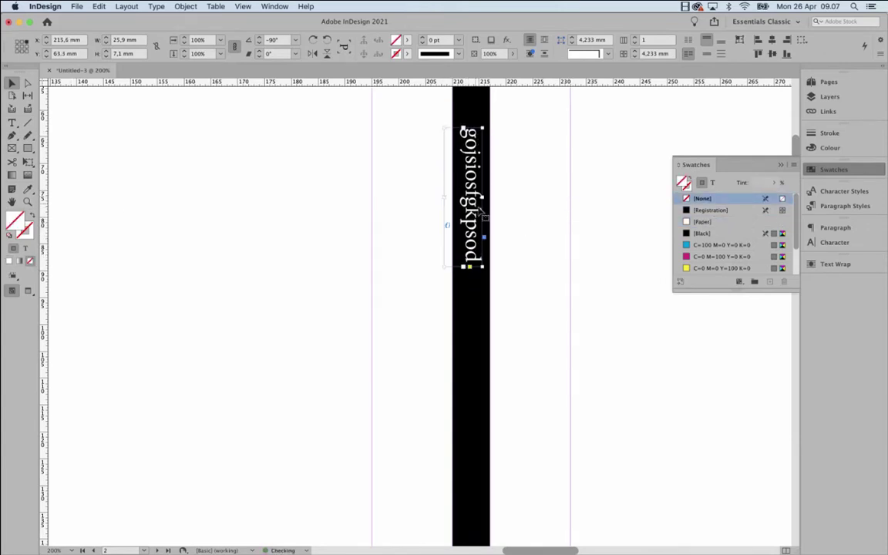
click(509, 207)
click(472, 210)
drag(471, 210, 477, 212)
drag(476, 210, 452, 198)
right_click(464, 198)
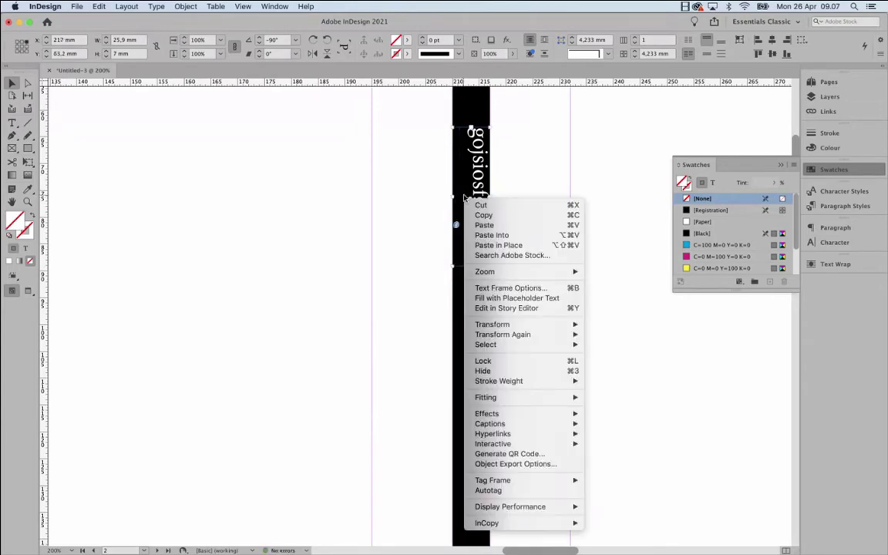
click(502, 289)
click(741, 424)
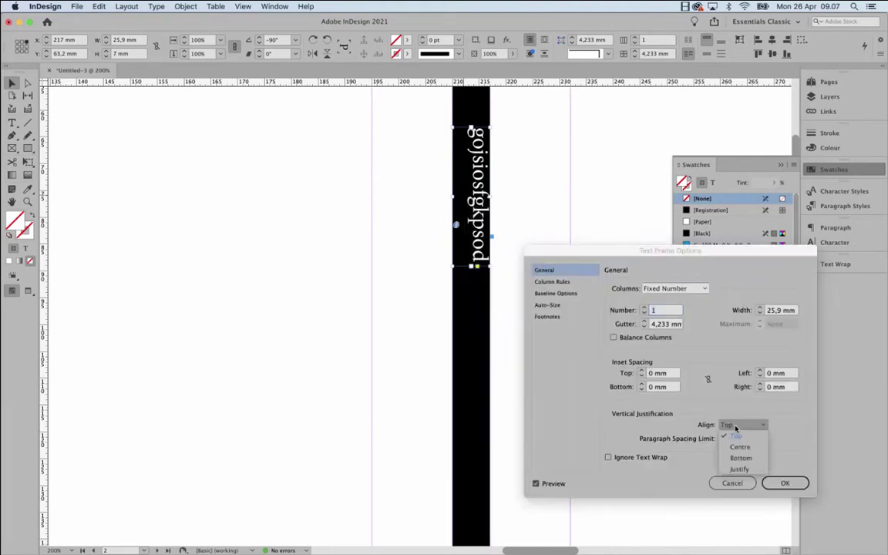
click(736, 447)
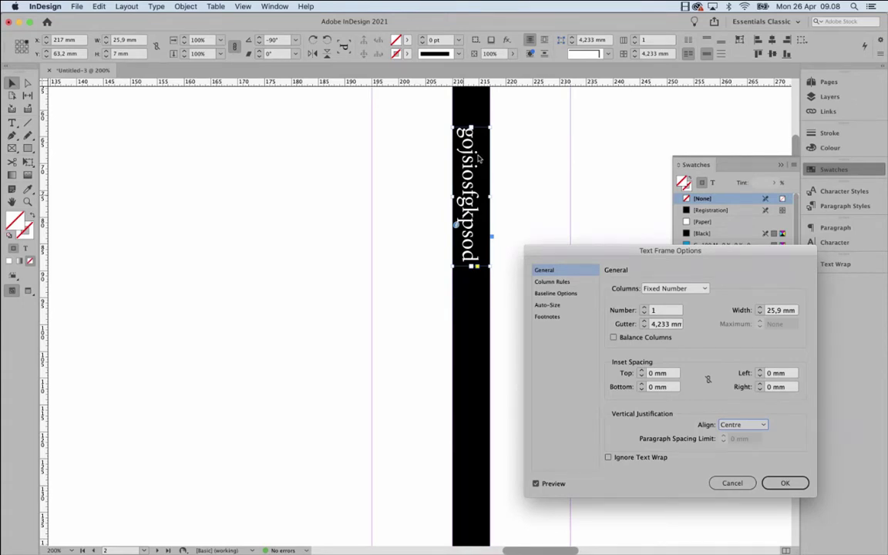
click(732, 483)
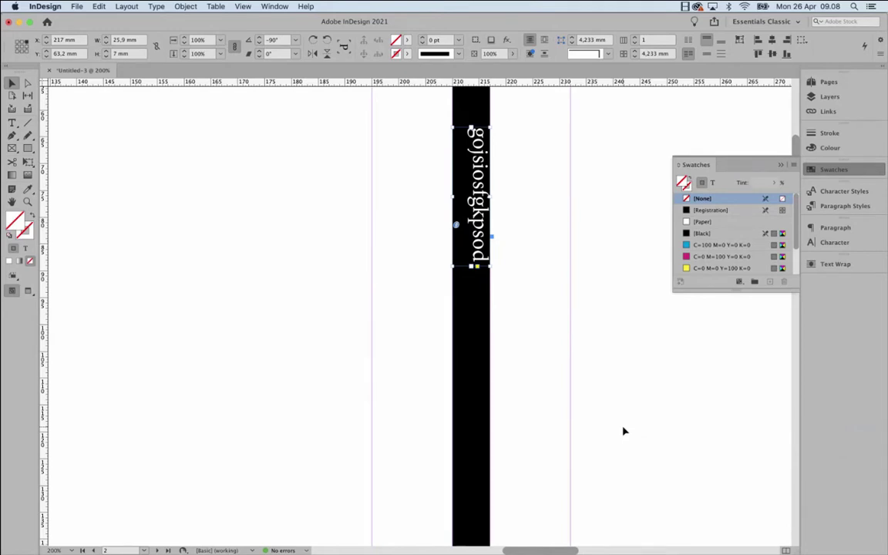
Delete the rotated text frame from the black spine.
key(super+1)
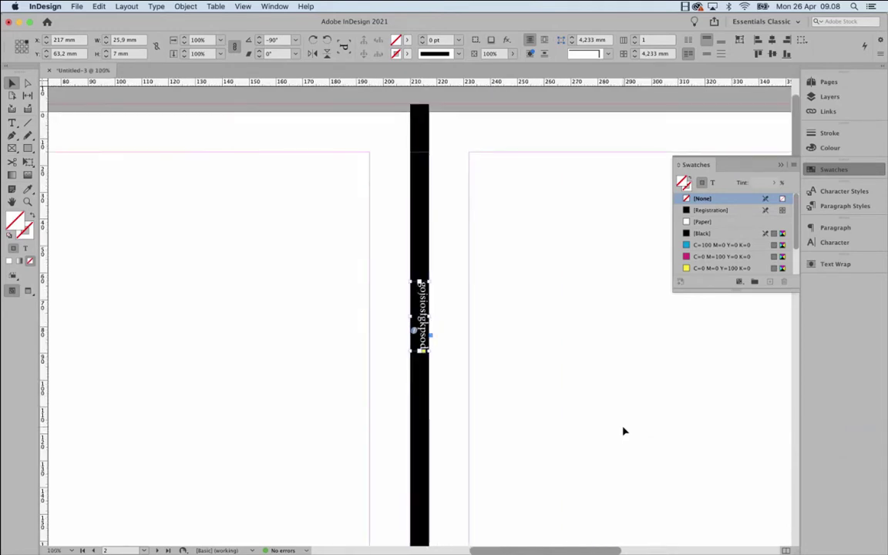
key(BackSpace)
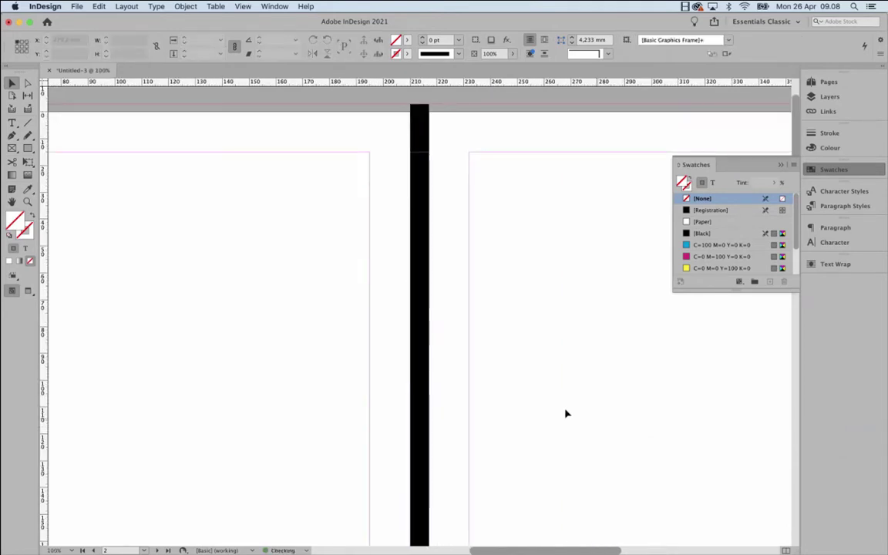
key(super+alt+0)
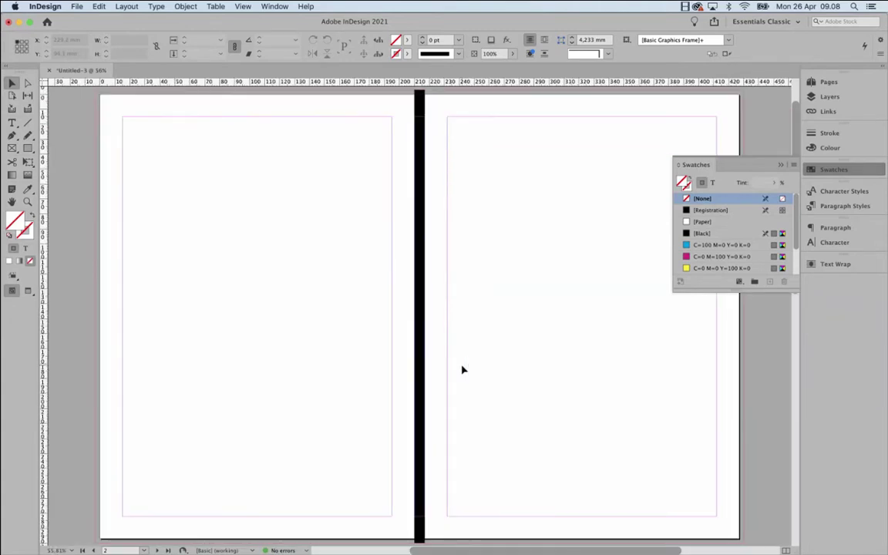
Draw a text frame about 82 × 119 mm on the first spread's left page and enter the letter B.
key(super+minus)
key(super+minus)
key(super+minus)
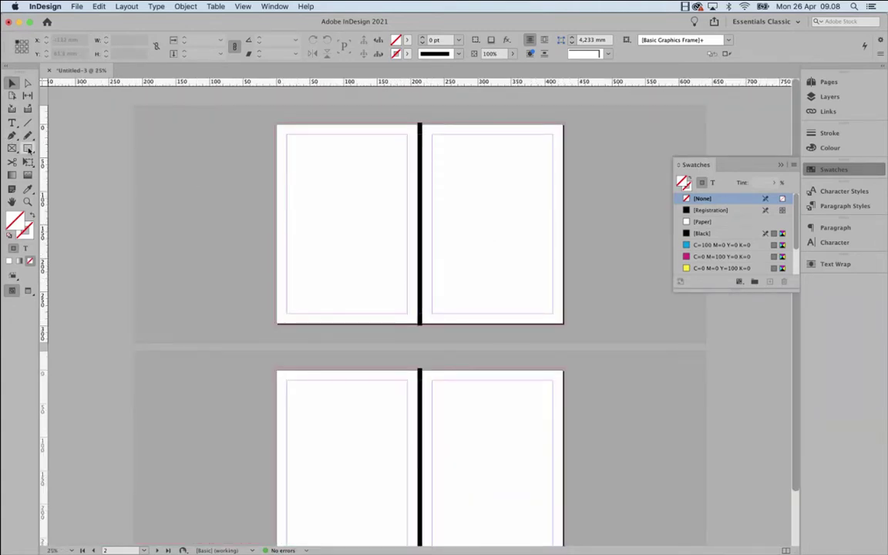
click(12, 123)
drag(309, 217, 348, 267)
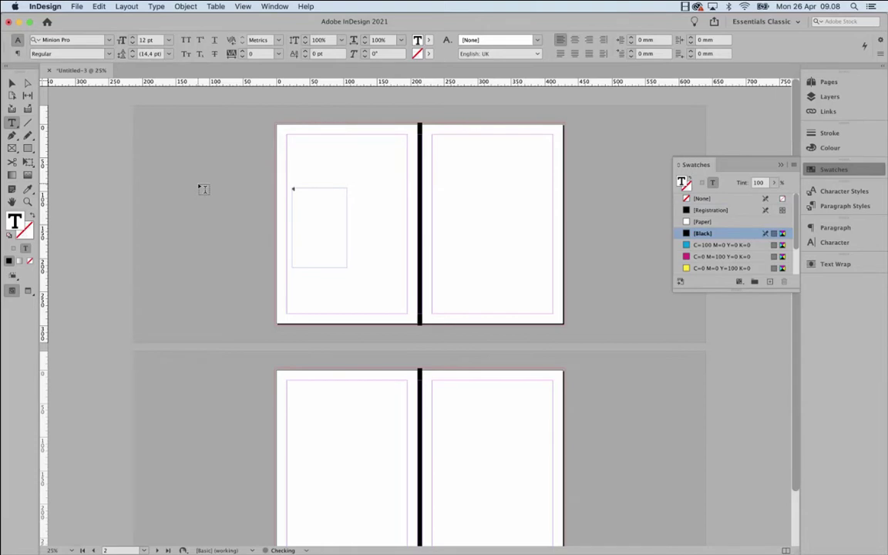
Set the font size of the letter B to 200 pt.
shift+click(134, 37)
shift+click(134, 37)
shift+click(134, 37)
shift+click(134, 37)
shift+click(134, 37)
shift+click(133, 37)
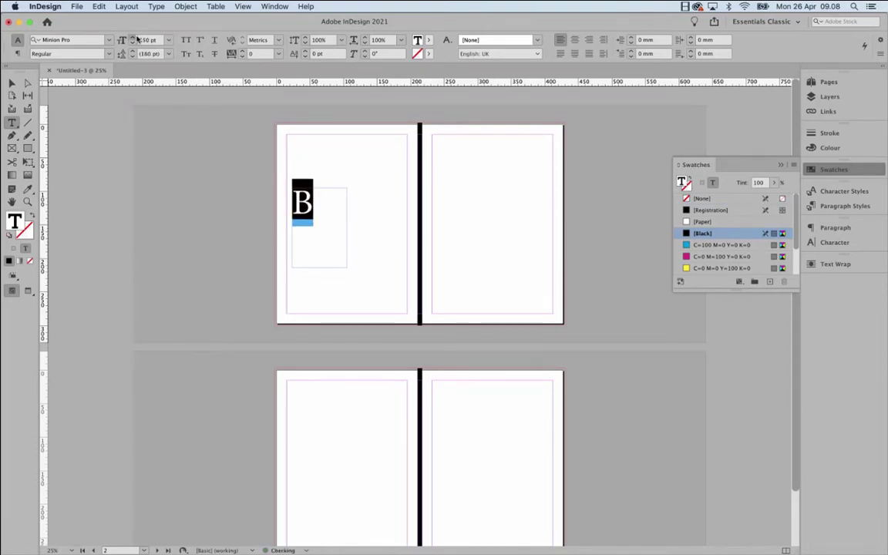
shift+click(134, 37)
shift+click(134, 37)
shift+click(134, 37)
shift+click(134, 37)
shift+click(134, 37)
click(12, 84)
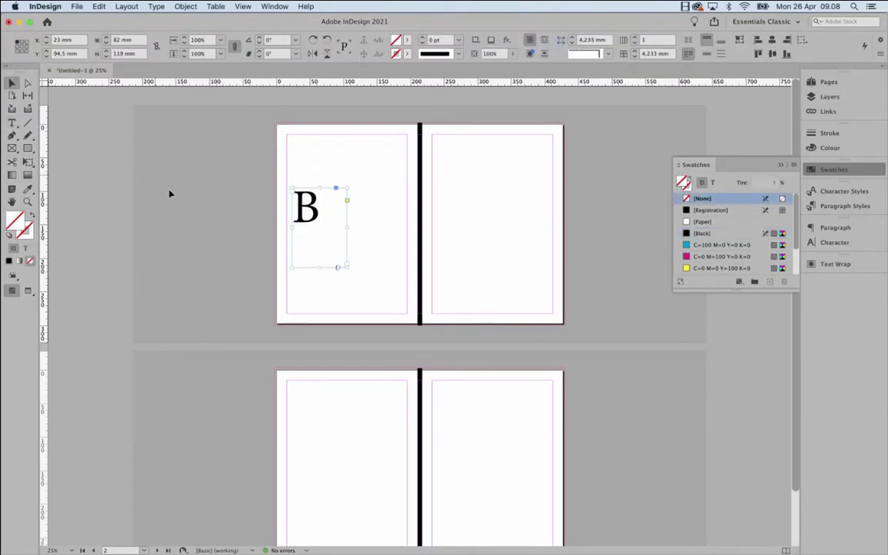
Duplicate the B text frame onto the first spread's right page and change its letter to F.
drag(302, 220, 487, 220)
double_click(486, 206)
double_click(486, 207)
text(F)
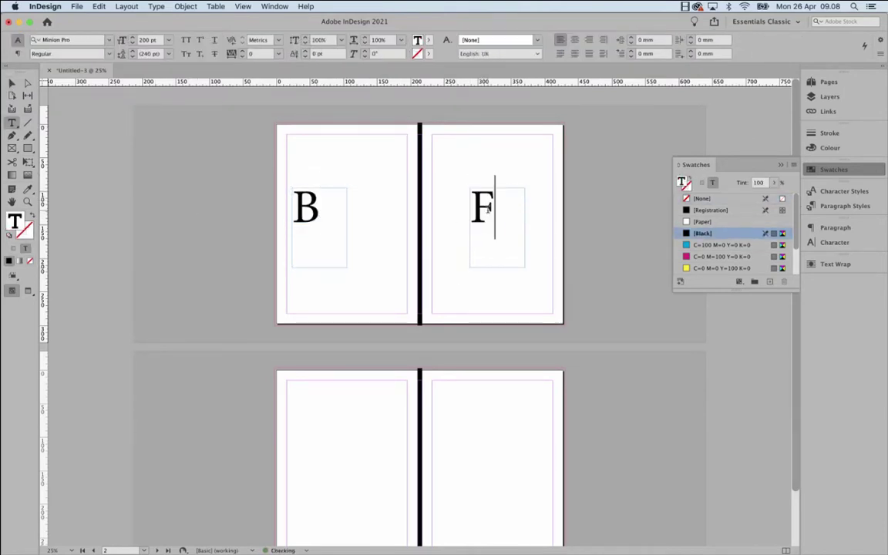
click(12, 83)
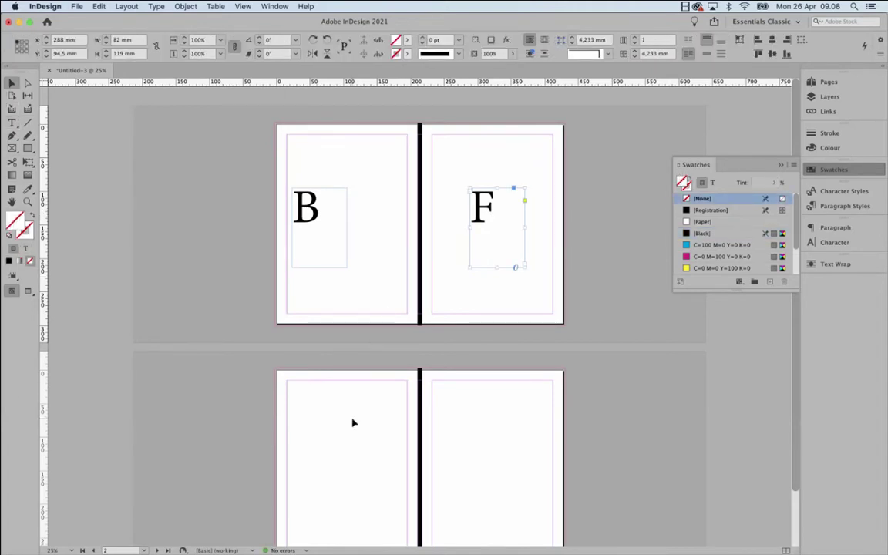
Duplicate the F text frame onto the second spread's left page and change its text to I1.
drag(490, 215, 323, 470)
double_click(336, 460)
double_click(337, 460)
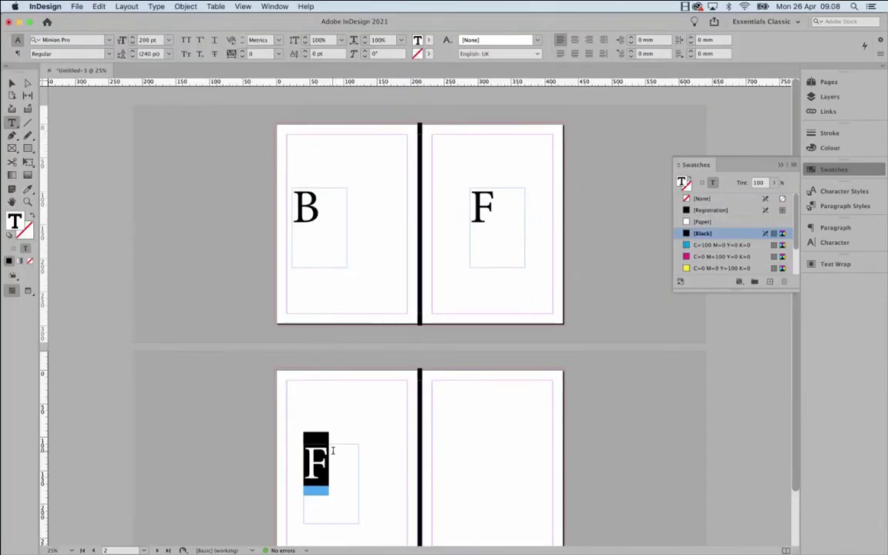
text(IN)
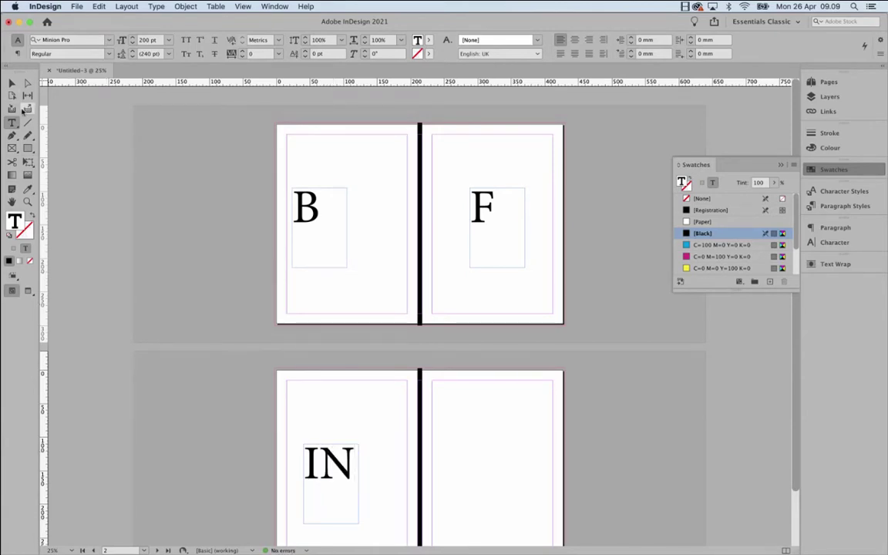
key(BackSpace)
text(1)
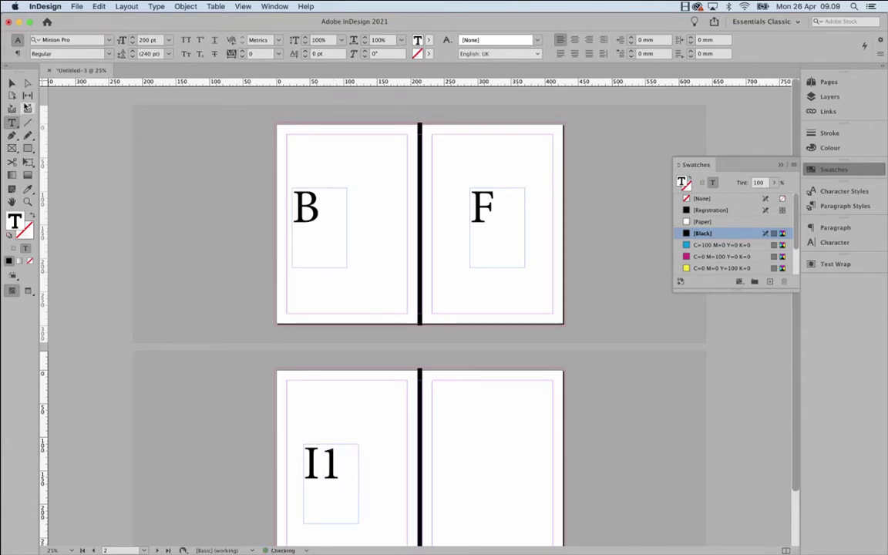
click(15, 87)
Duplicate the I1 frame onto the second spread's right page as I2, and move the B frame to about X 33 mm, Y 85 mm.
drag(329, 462, 499, 464)
double_click(507, 466)
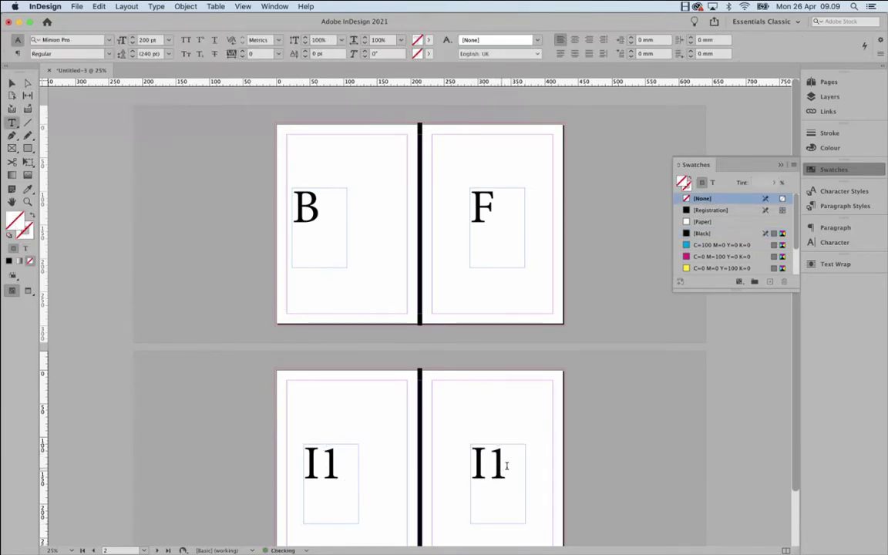
key(BackSpace)
text(2)
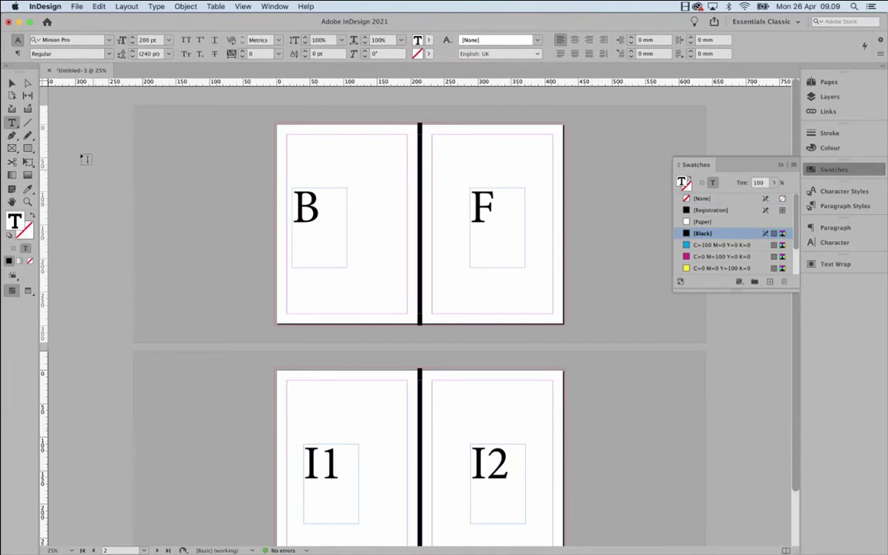
click(12, 82)
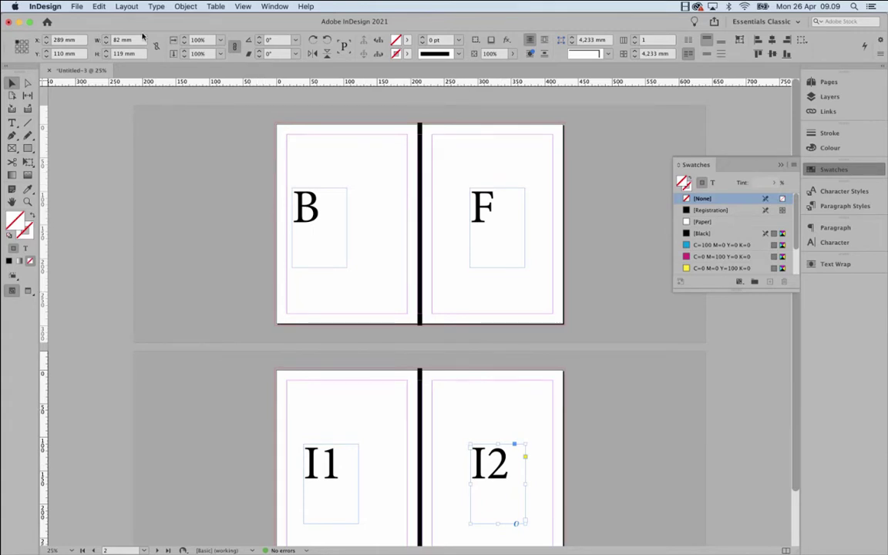
drag(301, 205, 308, 198)
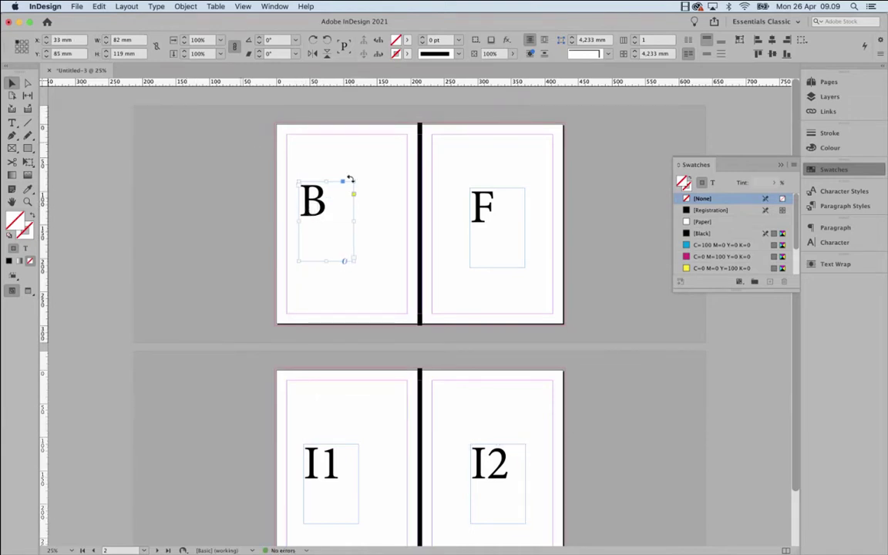
Start exporting the document to the Desktop as an Adobe PDF (Print) file named Test.
click(77, 6)
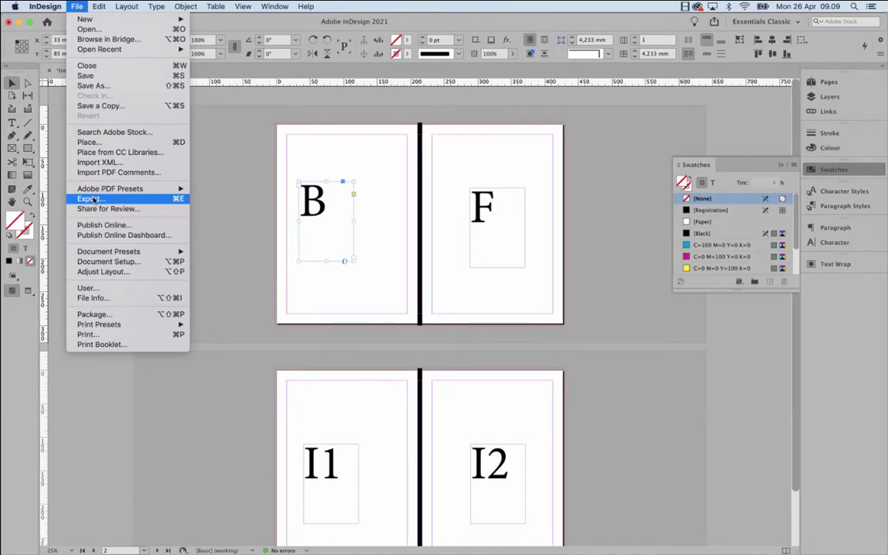
click(92, 200)
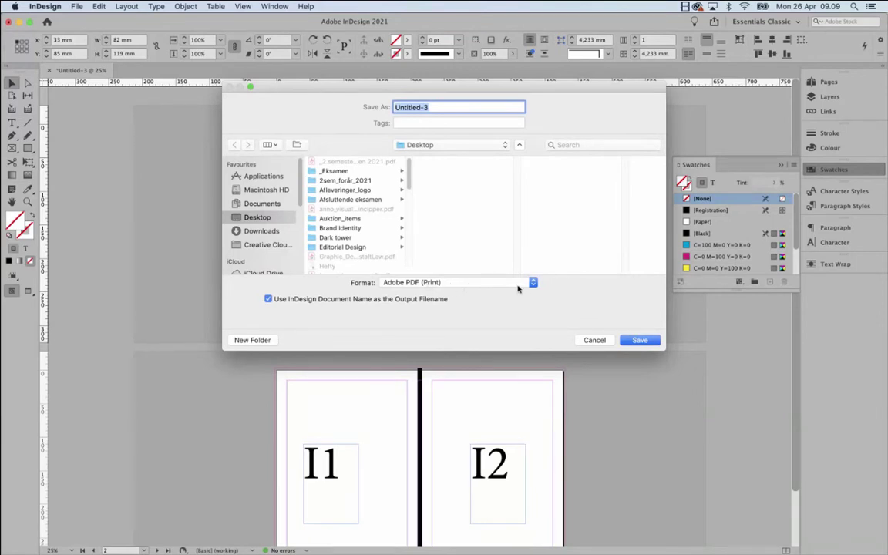
text(Test)
click(637, 341)
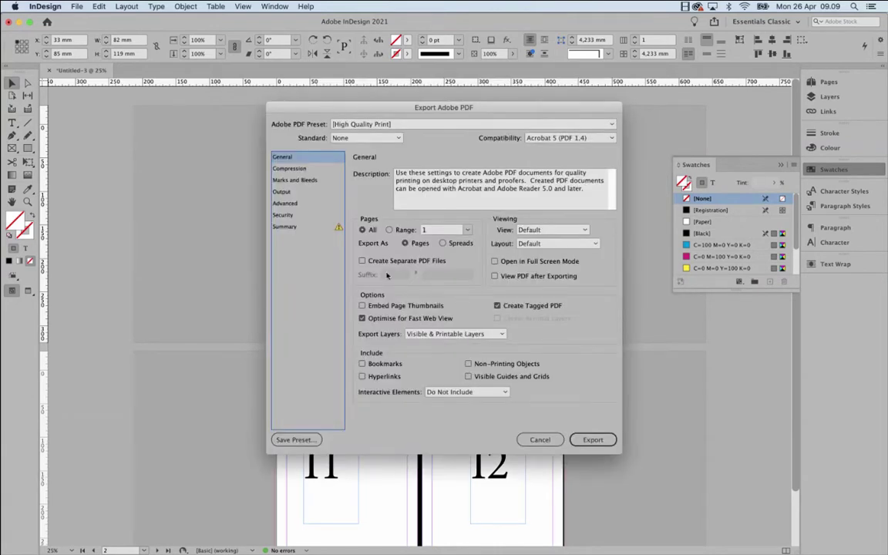
Export the PDF as spreads, leaving the standard at None.
click(442, 243)
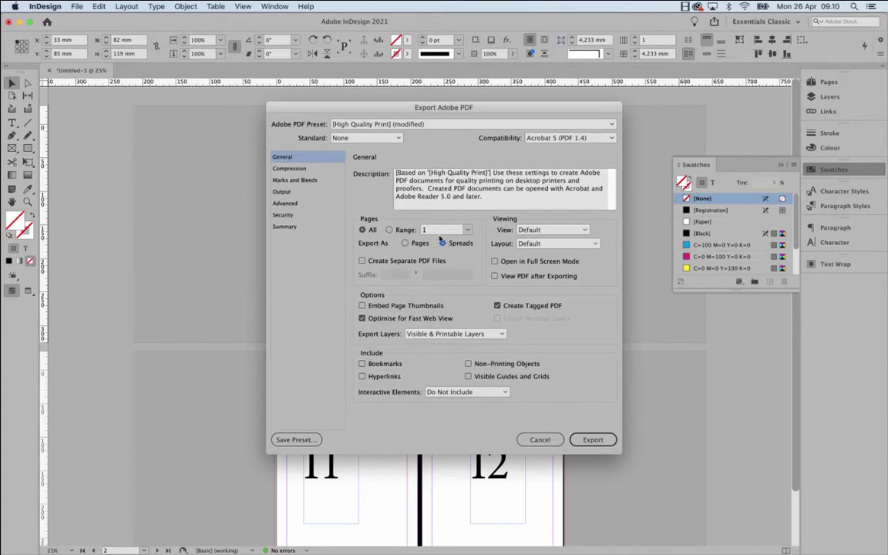
drag(386, 101, 687, 99)
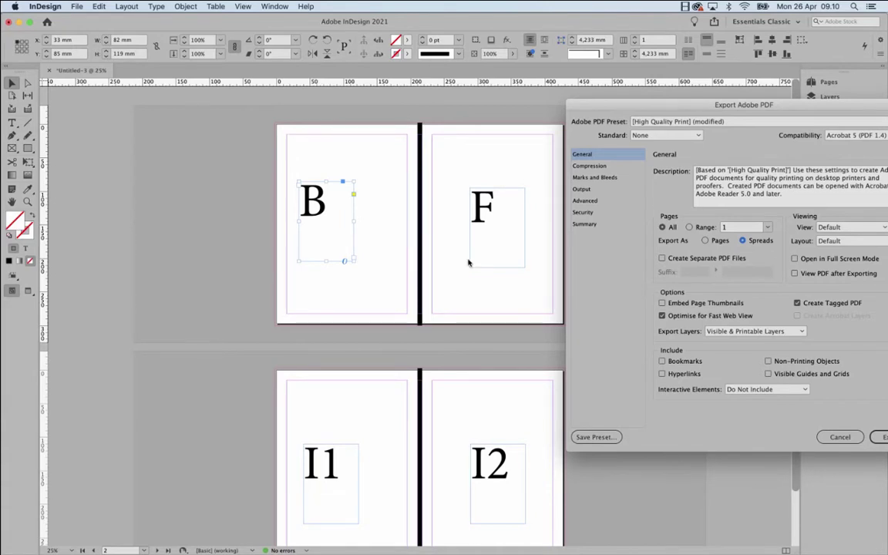
drag(664, 105, 442, 110)
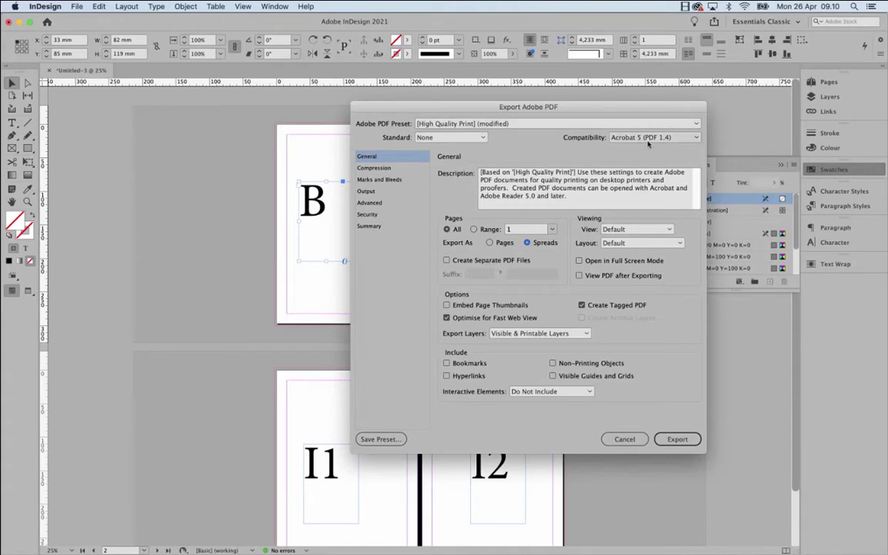
click(484, 139)
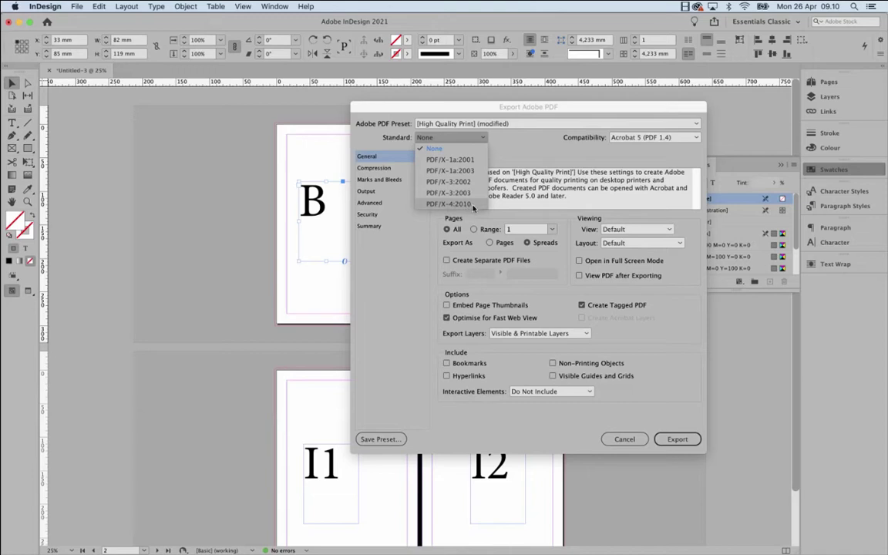
click(540, 165)
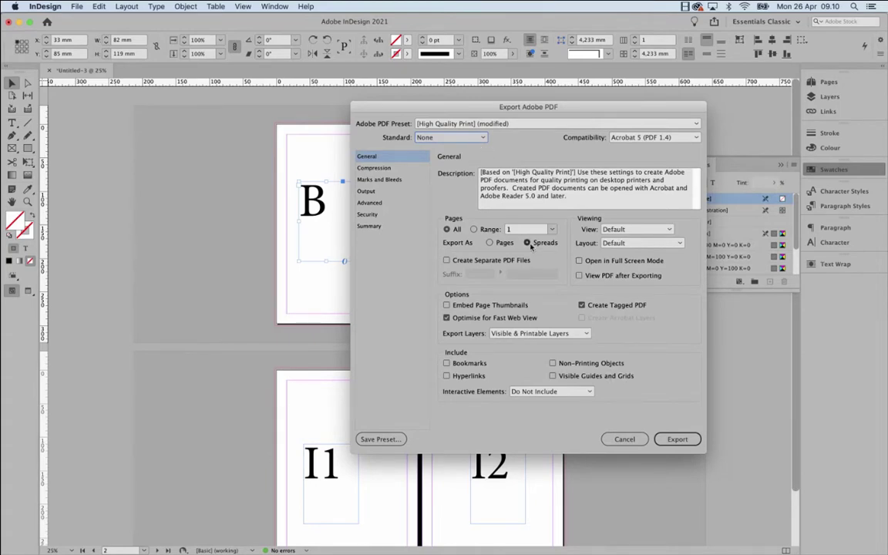
click(663, 439)
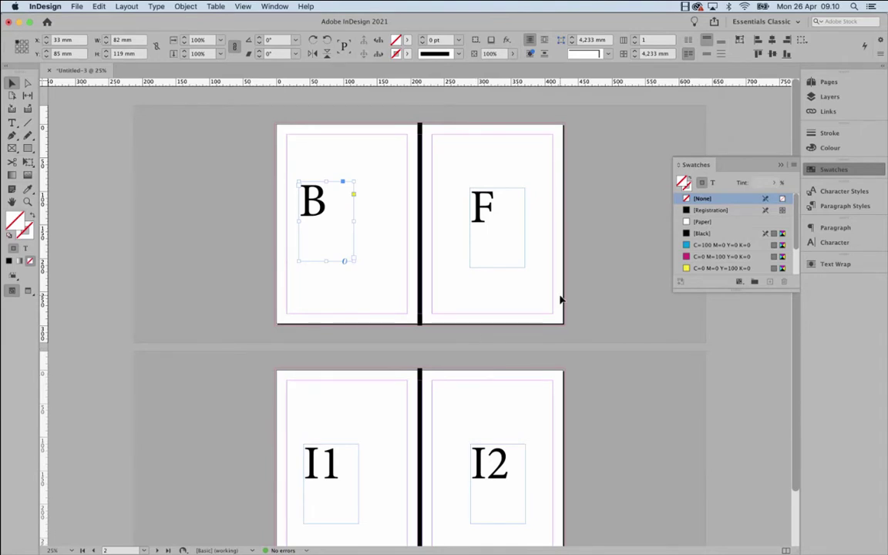
Close the Finder window covering the desktop, then open Test.pdf in Acrobat and view both of its spreads.
key(ctrl+Right)
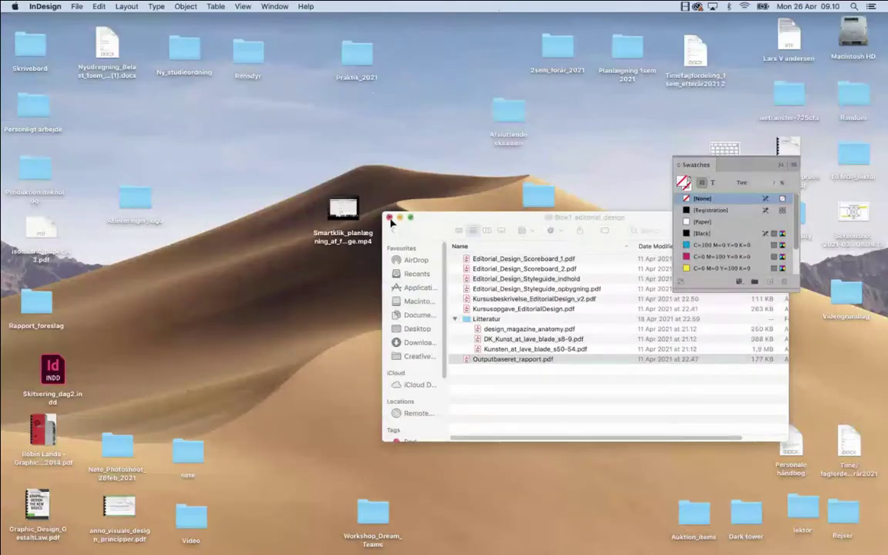
click(390, 218)
click(659, 205)
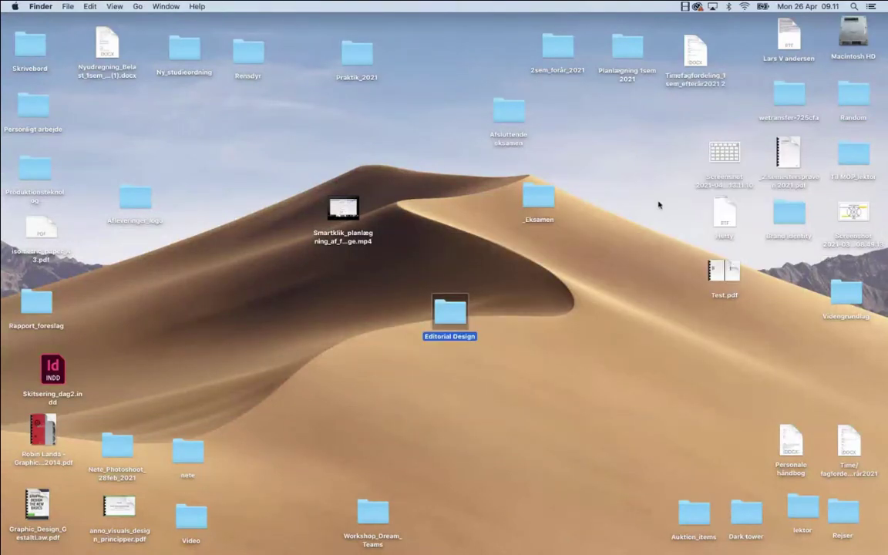
click(637, 268)
drag(710, 270, 601, 284)
double_click(608, 277)
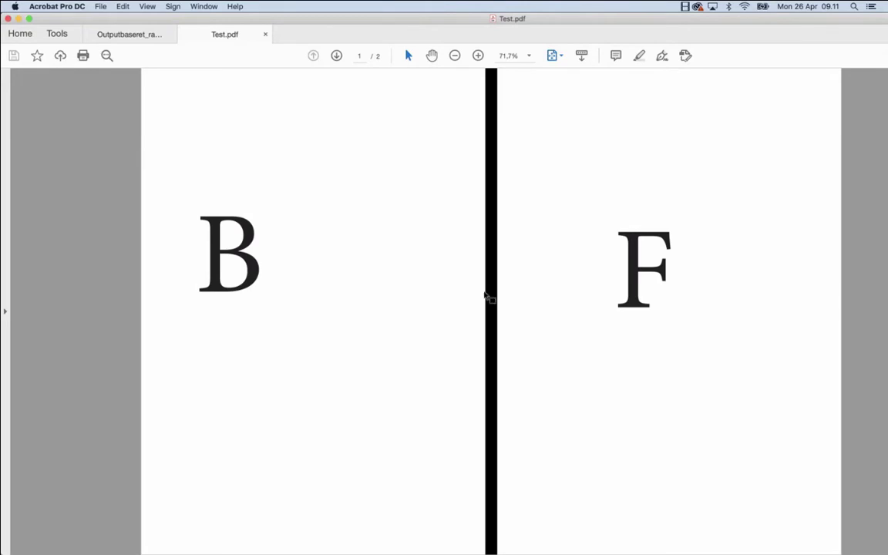
scroll(511, 296, down, 1)
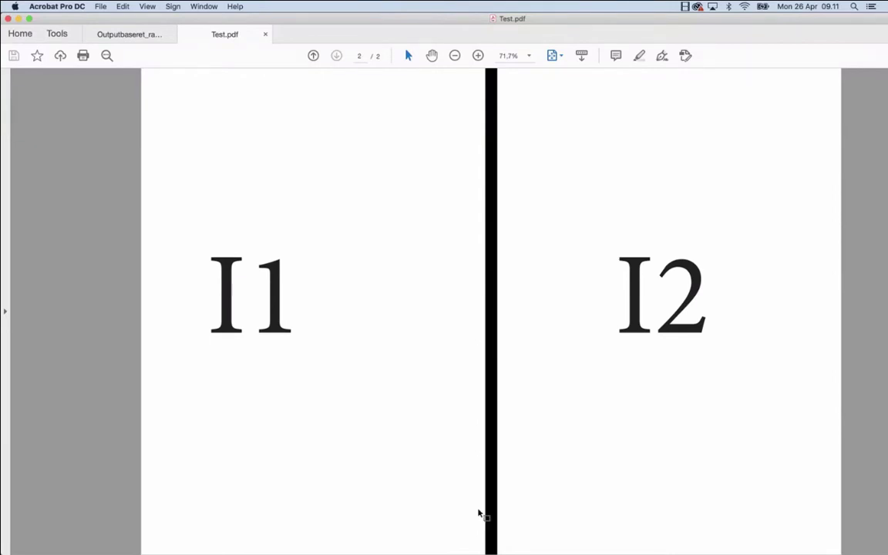
Switch back to the untitled document in InDesign.
mouse_move(455, 552)
click(316, 543)
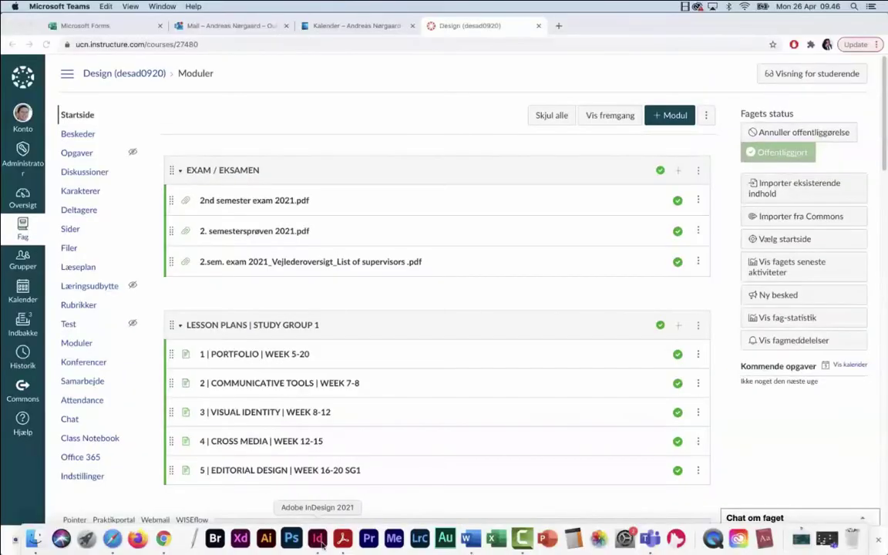
click(317, 539)
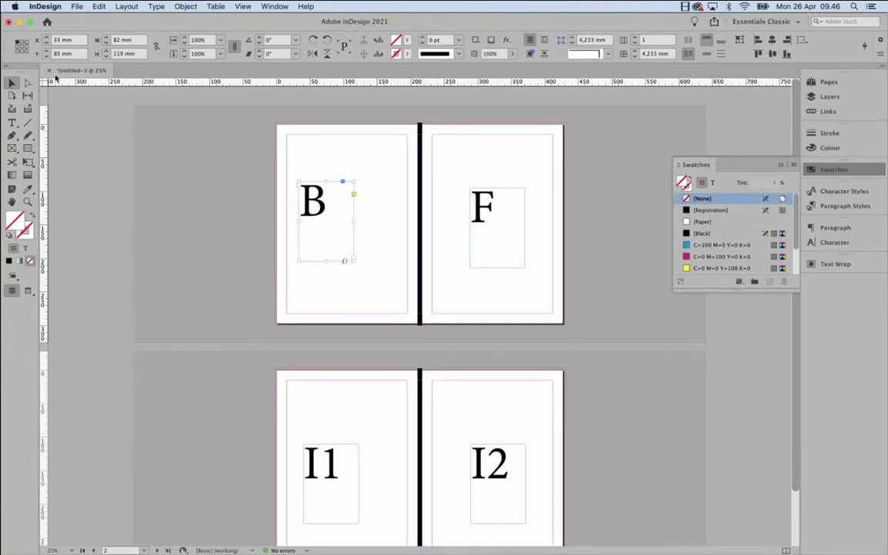
Save the cover document to the Desktop as Cover_pages in InDesign 2021 format and close it.
key(super+s)
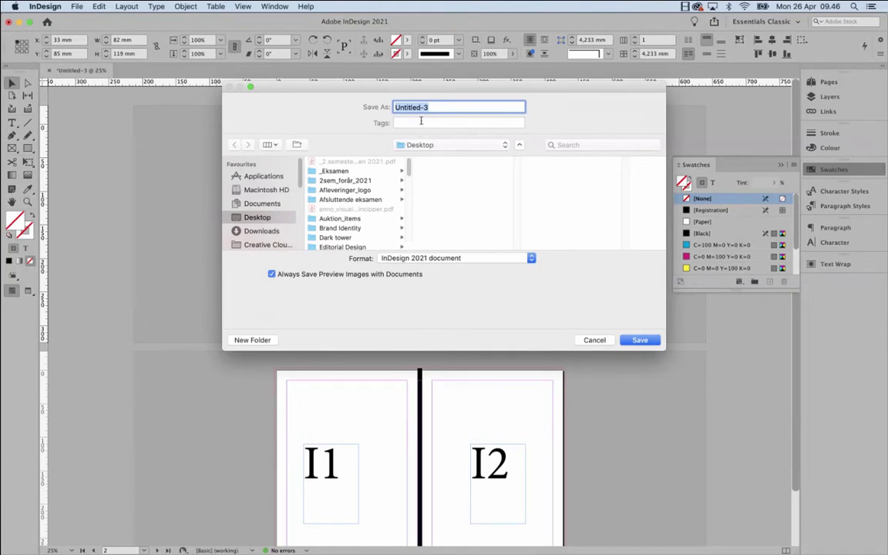
text(Cover_pages)
key(Return)
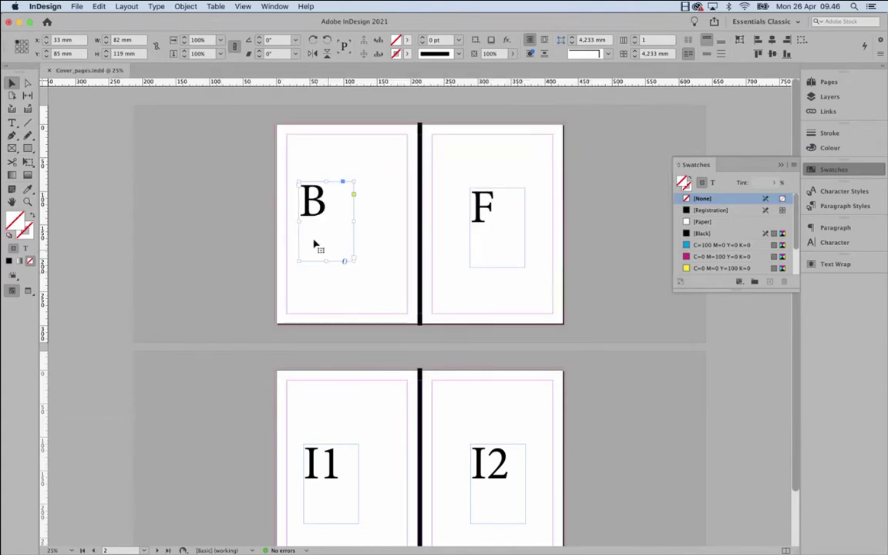
click(51, 70)
Begin a new 210 x 297 mm document and name it My magazine setting.
click(77, 7)
mouse_move(80, 20)
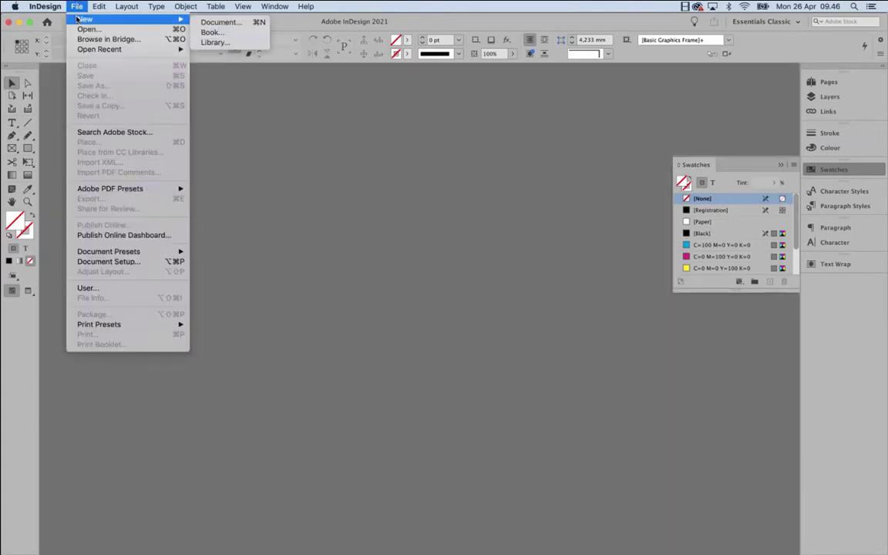
click(219, 22)
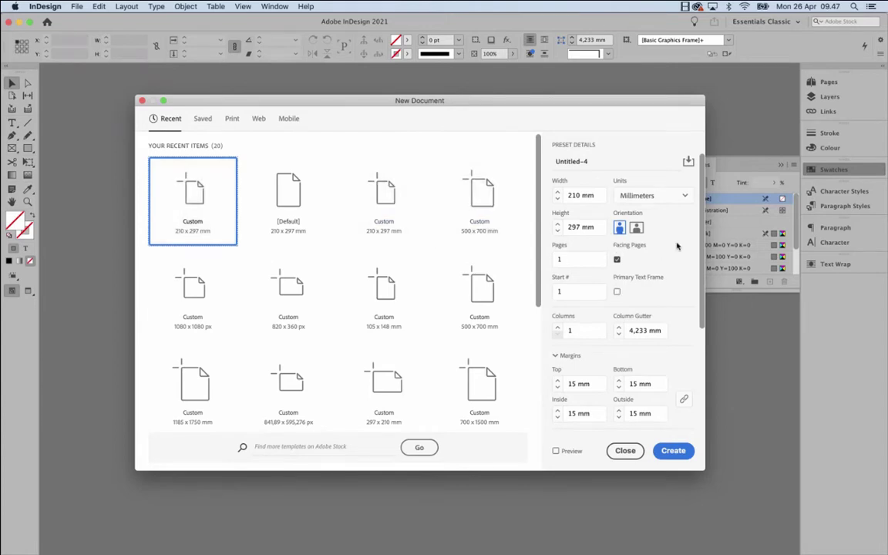
scroll(702, 208, down, 2)
scroll(698, 203, up, 2)
scroll(688, 316, down, 5)
scroll(688, 262, up, 5)
click(588, 162)
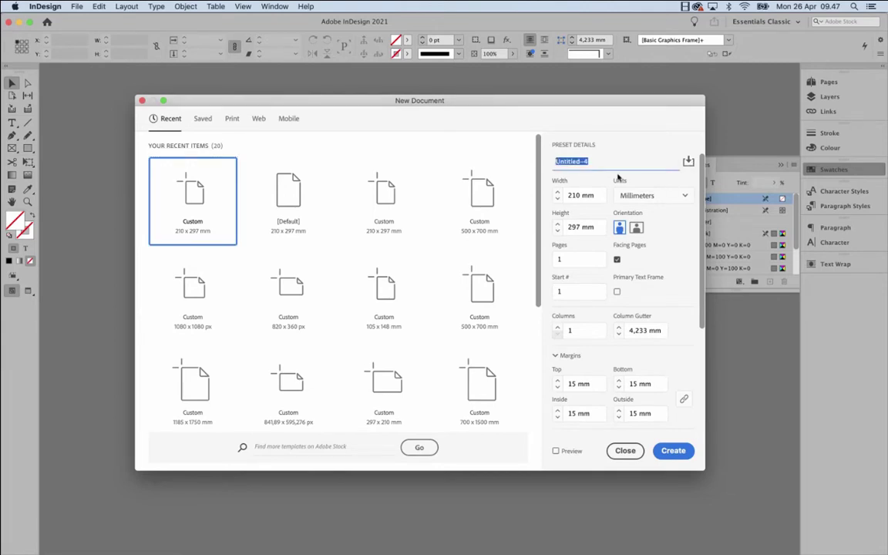
text(My magas)
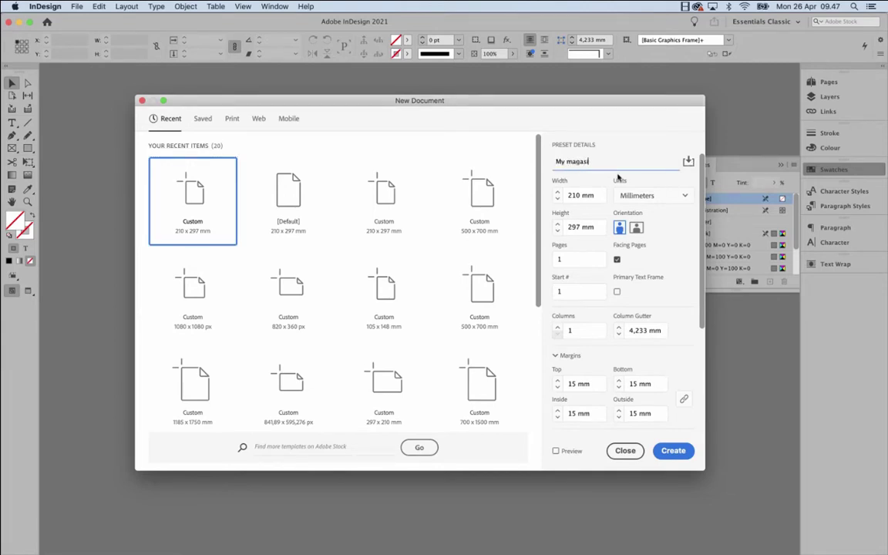
text(ine setting)
Look through the saved blank document presets and return to the recent custom 210 x 297 mm preset.
click(203, 118)
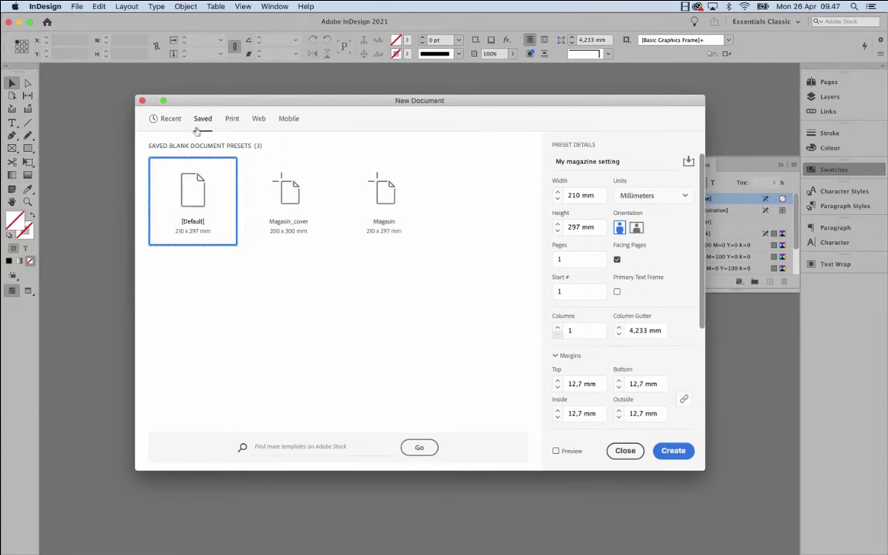
click(160, 117)
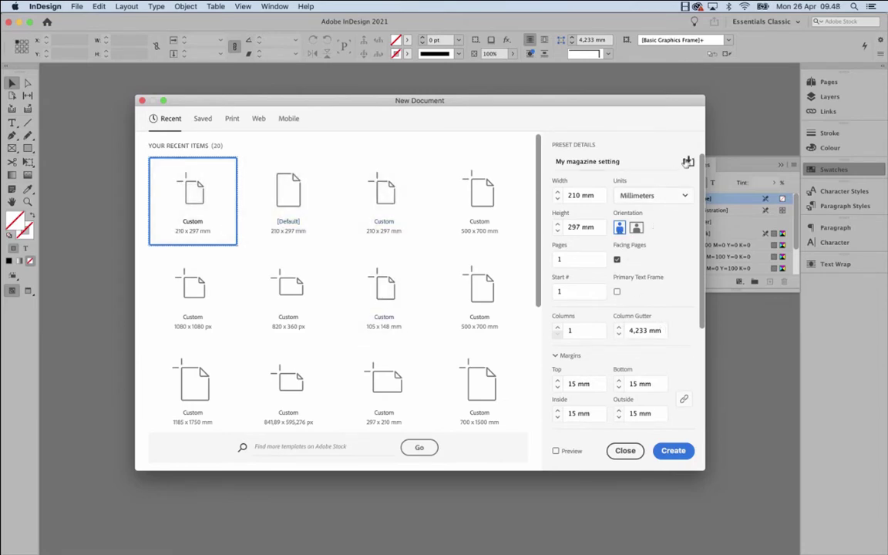
click(204, 118)
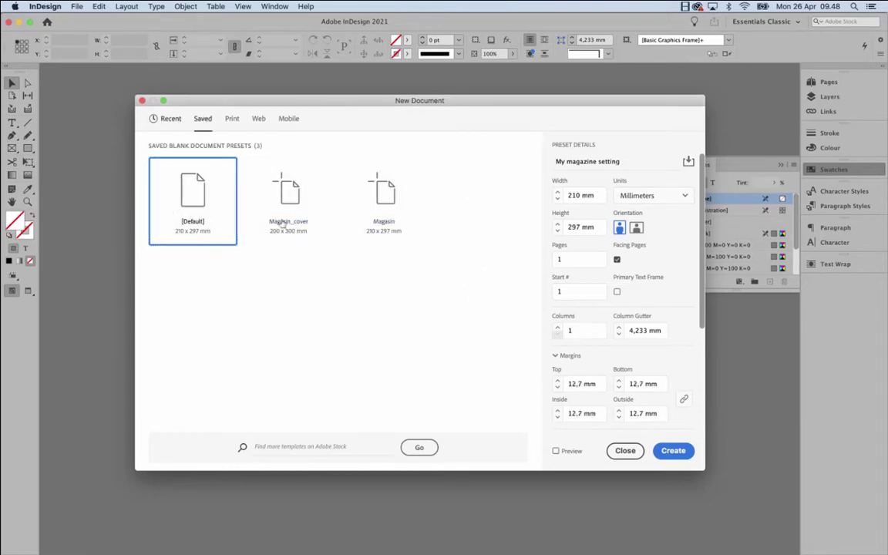
click(166, 118)
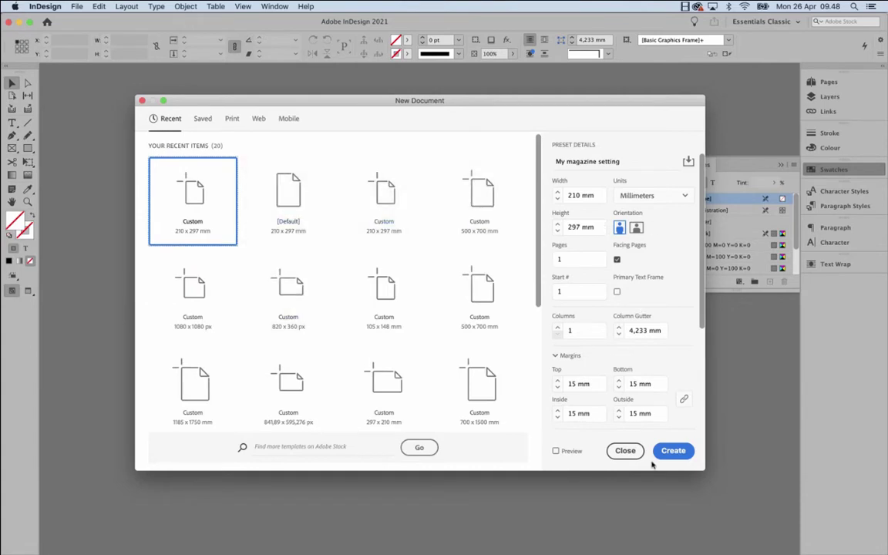
Unlink the new document's margins and set the top and bottom margins to 25 mm.
scroll(667, 343, down, 5)
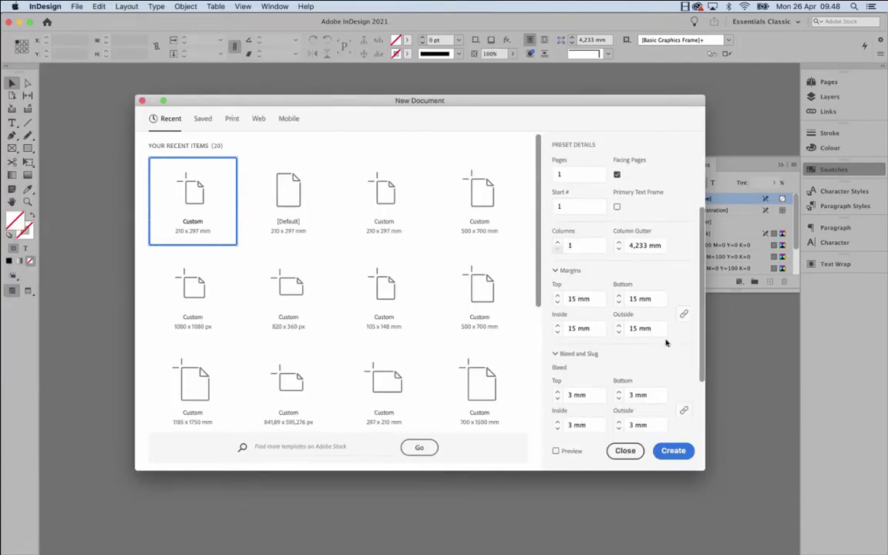
click(584, 299)
drag(568, 299, 601, 294)
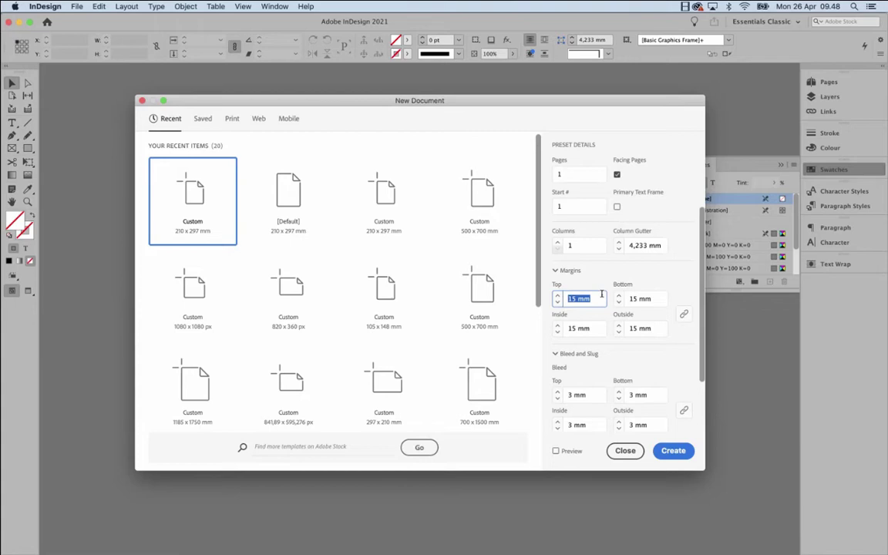
click(684, 314)
click(585, 300)
text(25)
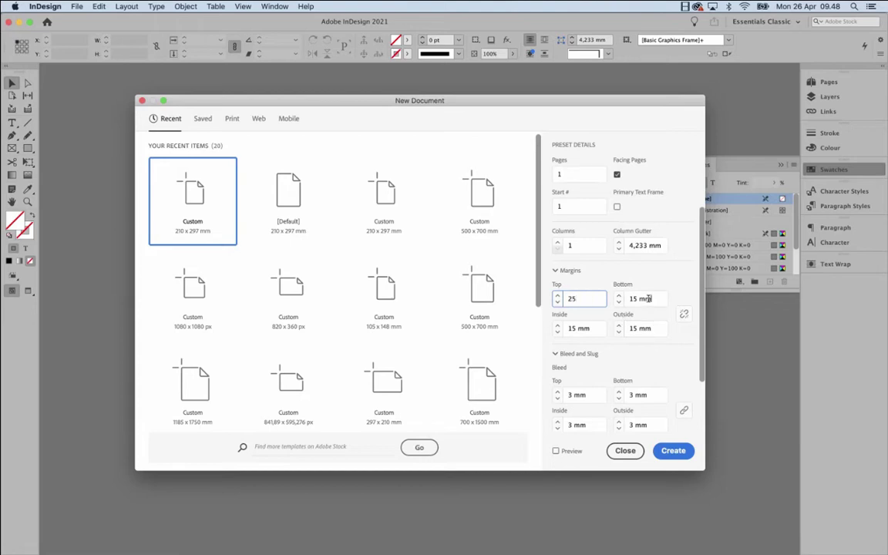
key(Tab)
text(25)
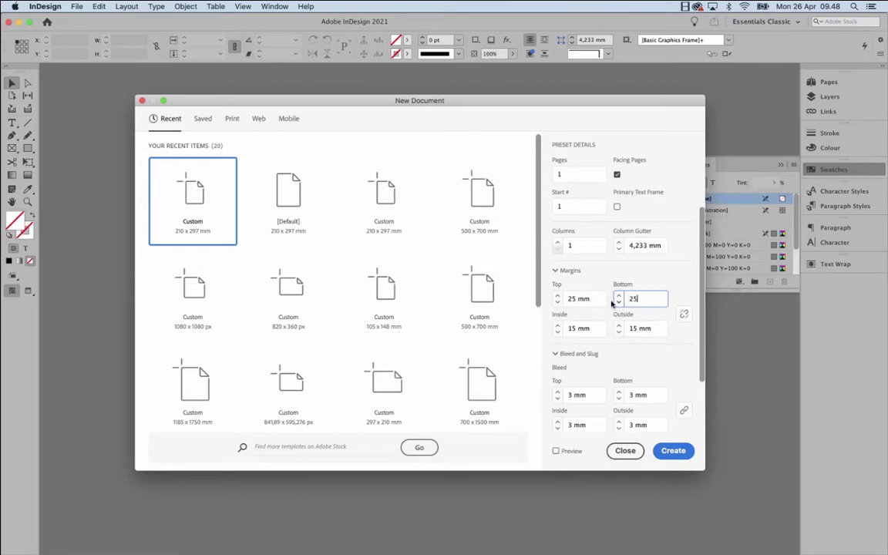
click(596, 300)
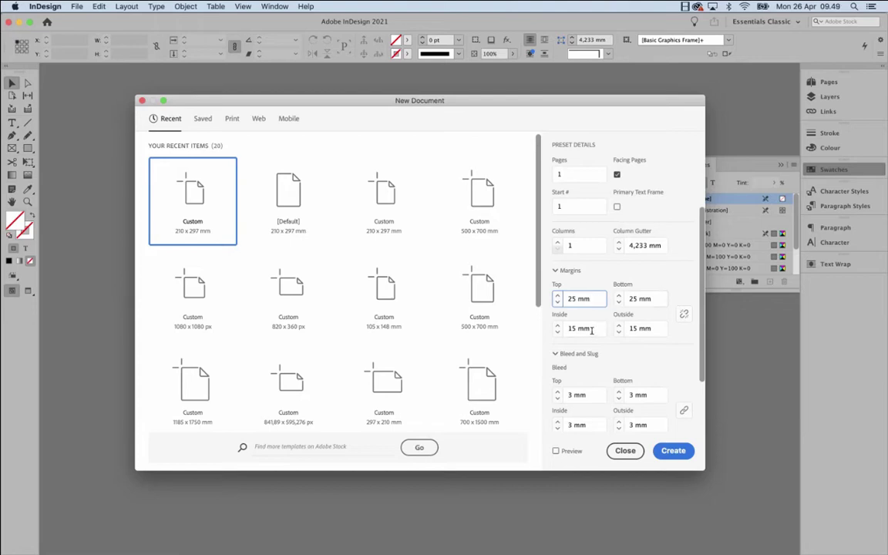
Set the outside margin to 20 mm, create the facing-pages document and show its page overview.
click(592, 329)
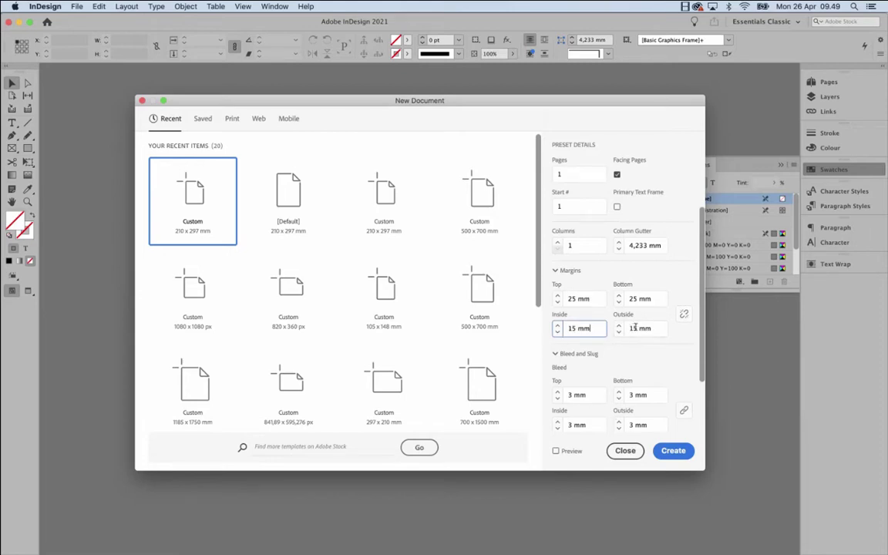
double_click(630, 329)
text(20)
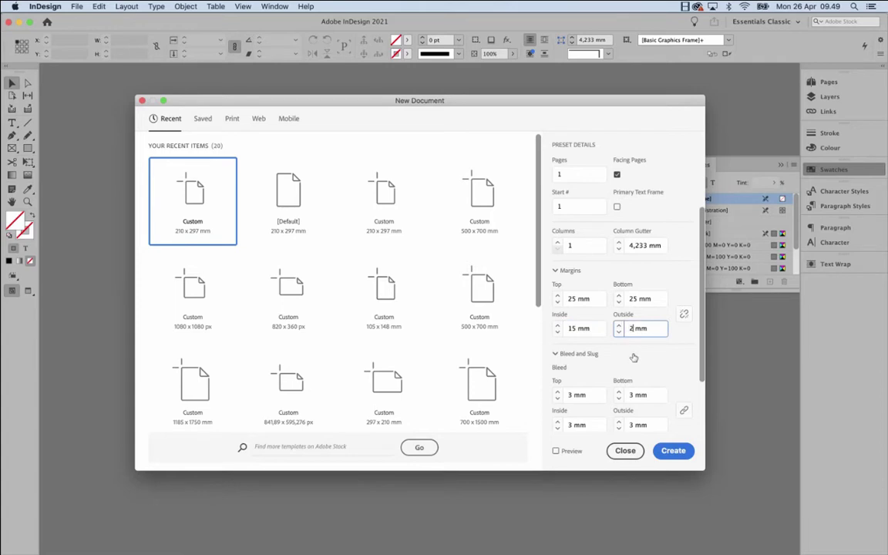
key(shift+Tab)
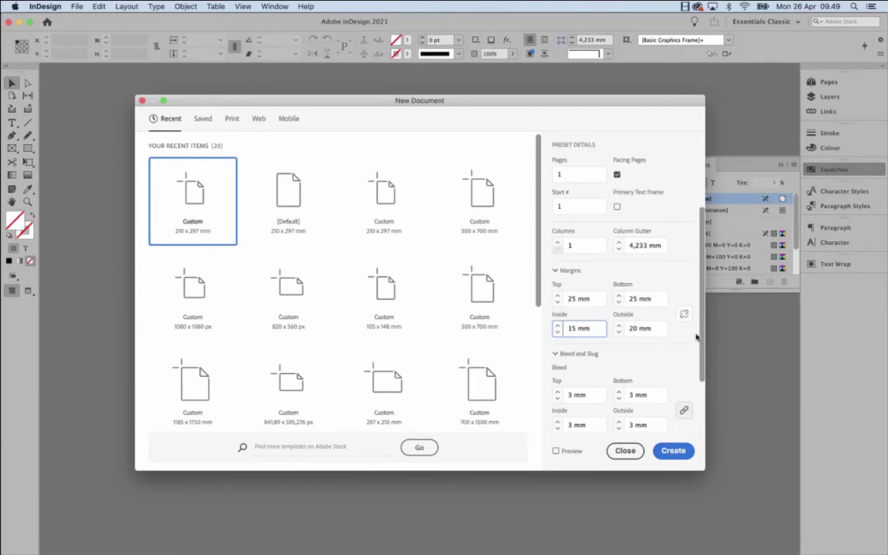
scroll(693, 293, up, 4)
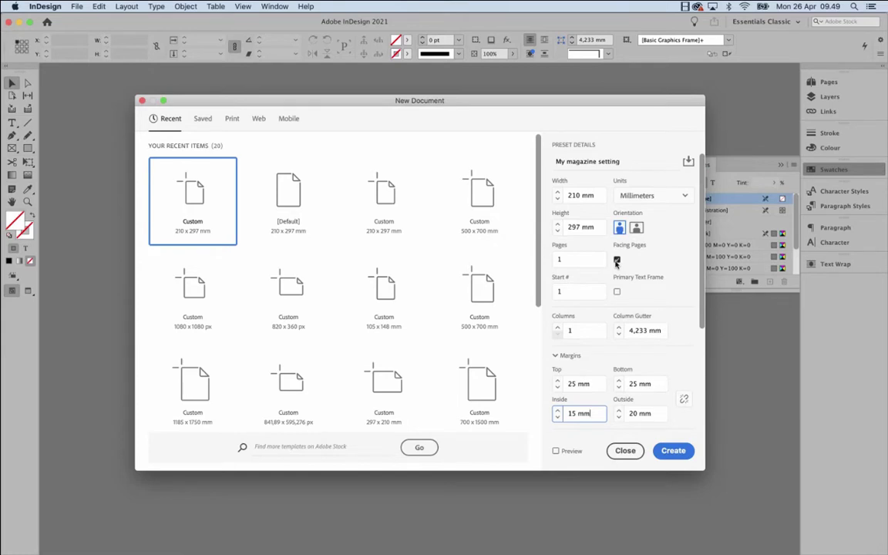
click(673, 450)
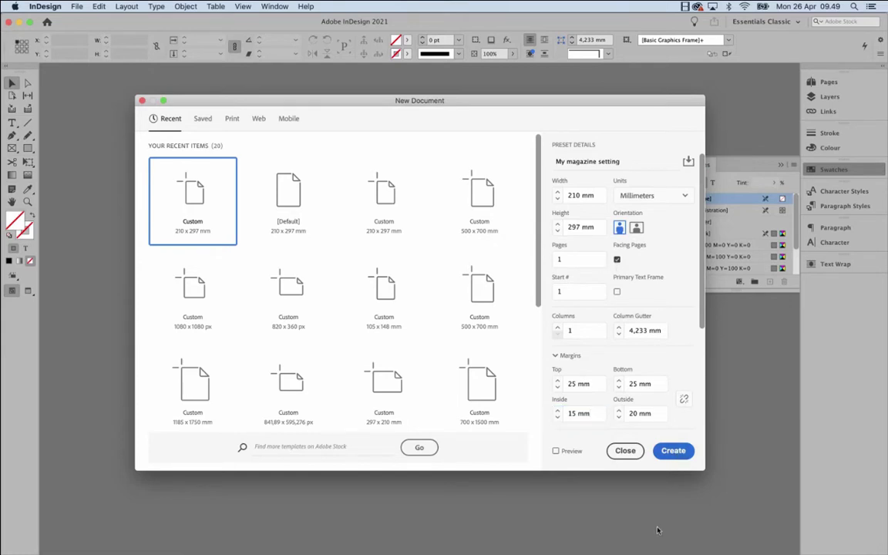
click(829, 81)
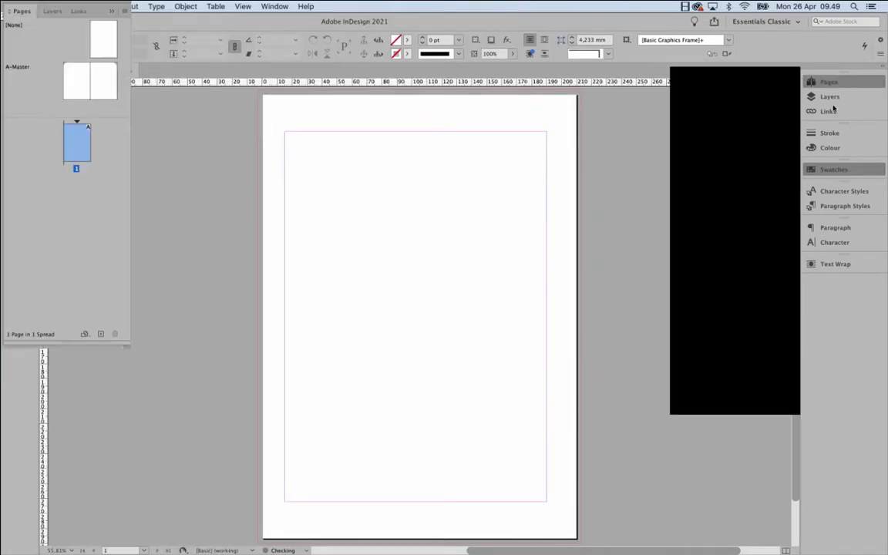
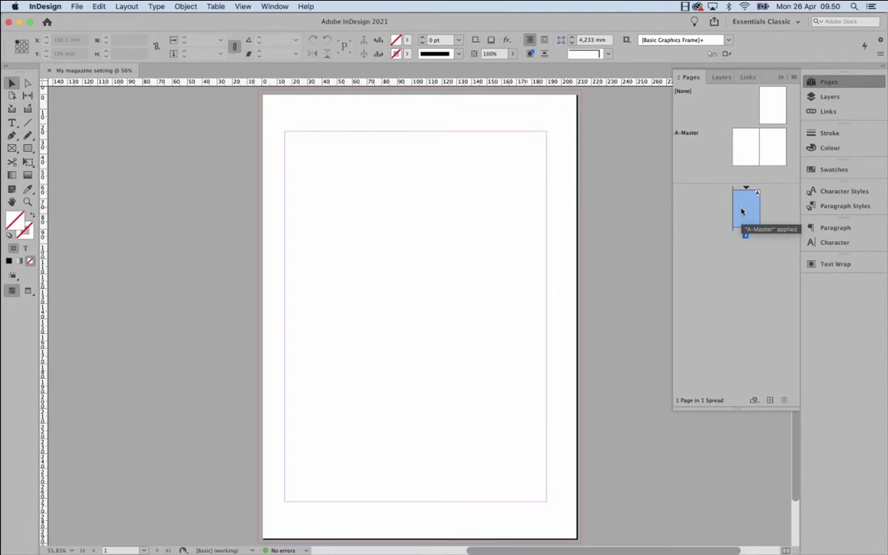
Change the first page's numbering options so that page numbering starts at 2.
right_click(741, 211)
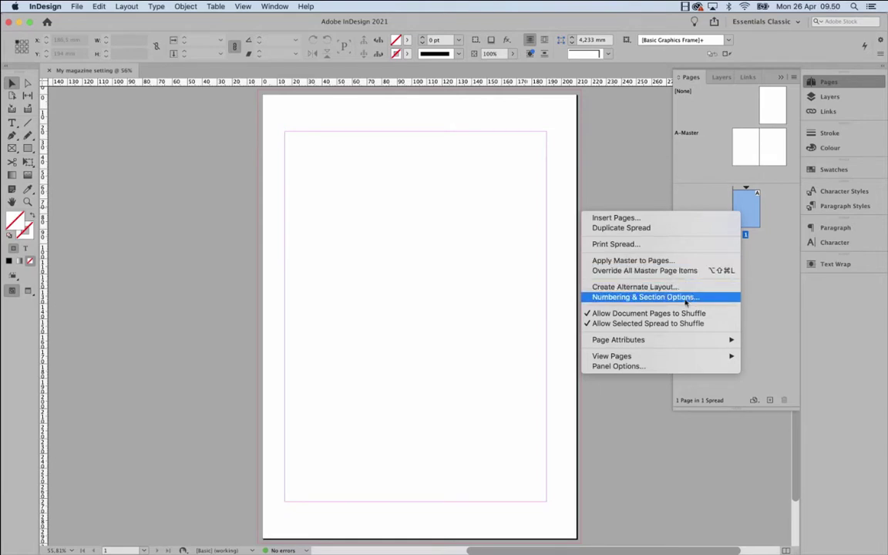
click(659, 299)
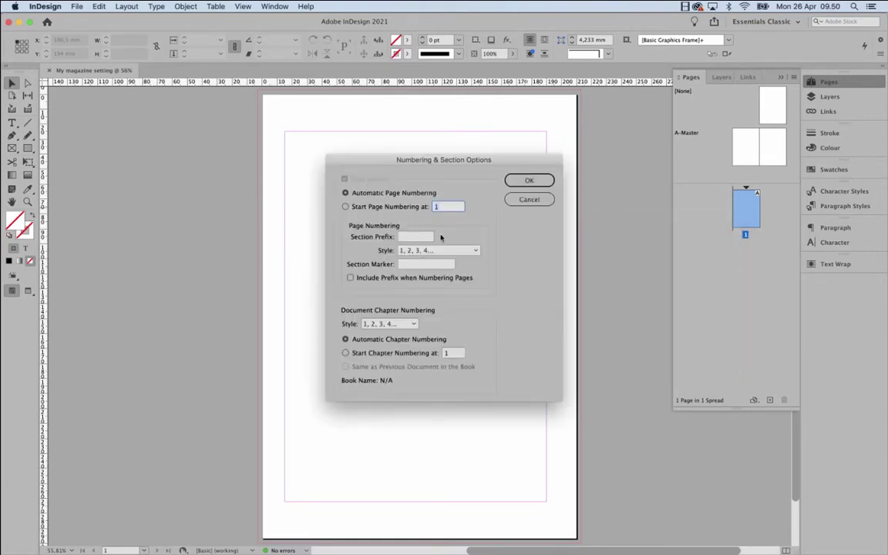
text(2)
key(Return)
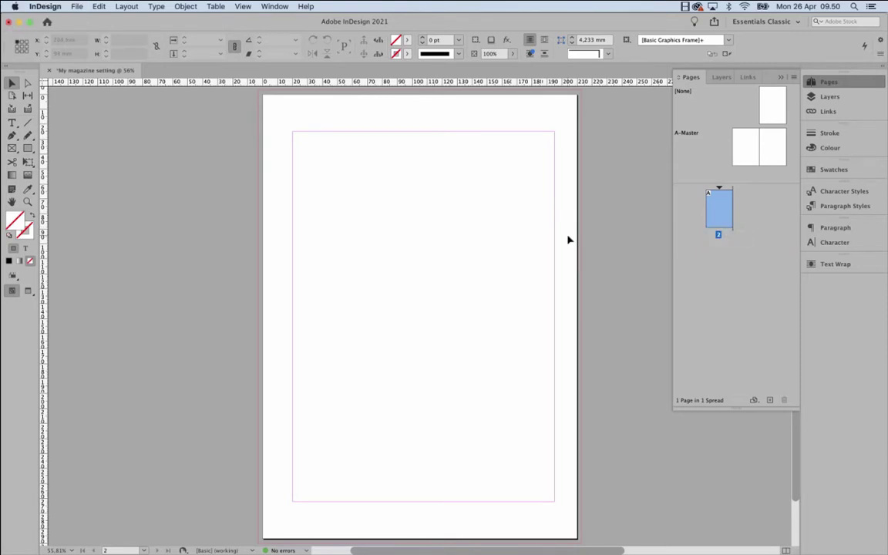
Set the document's page numbering to start at 1 again.
right_click(715, 208)
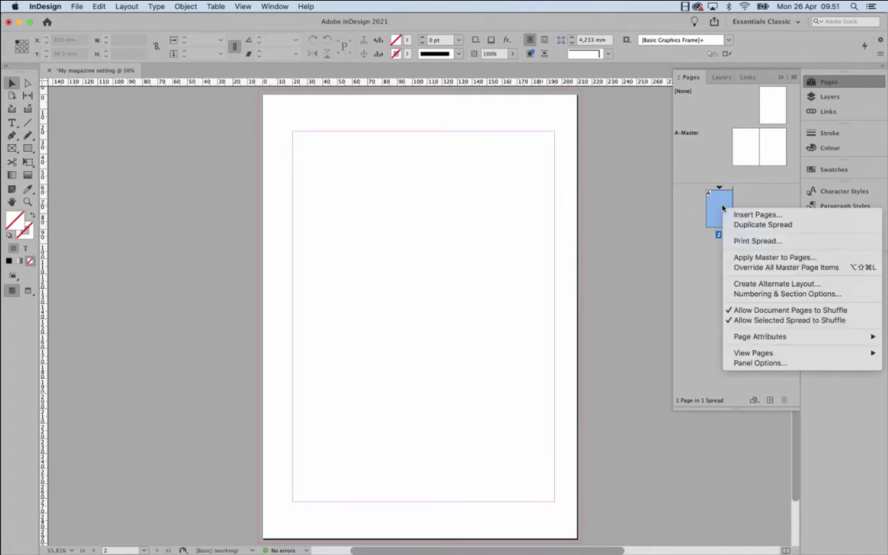
click(706, 207)
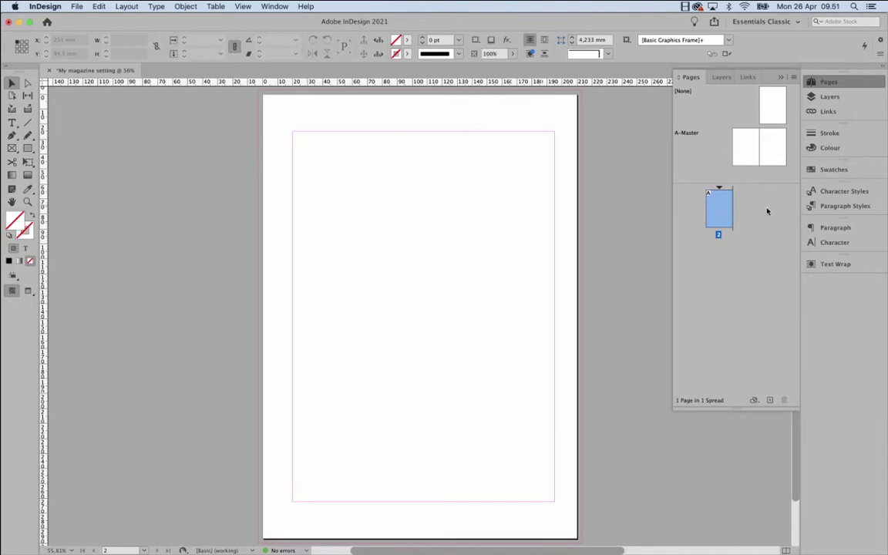
right_click(727, 219)
key(Return)
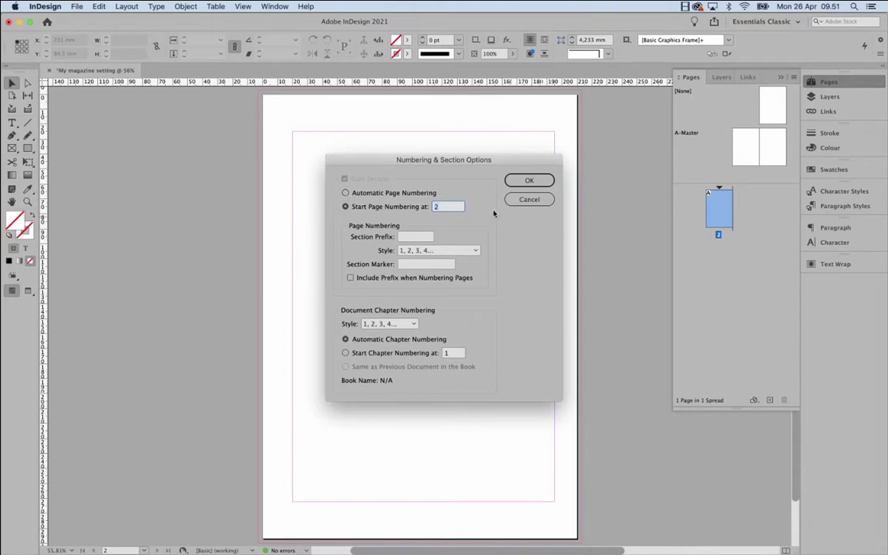
text(1)
key(Return)
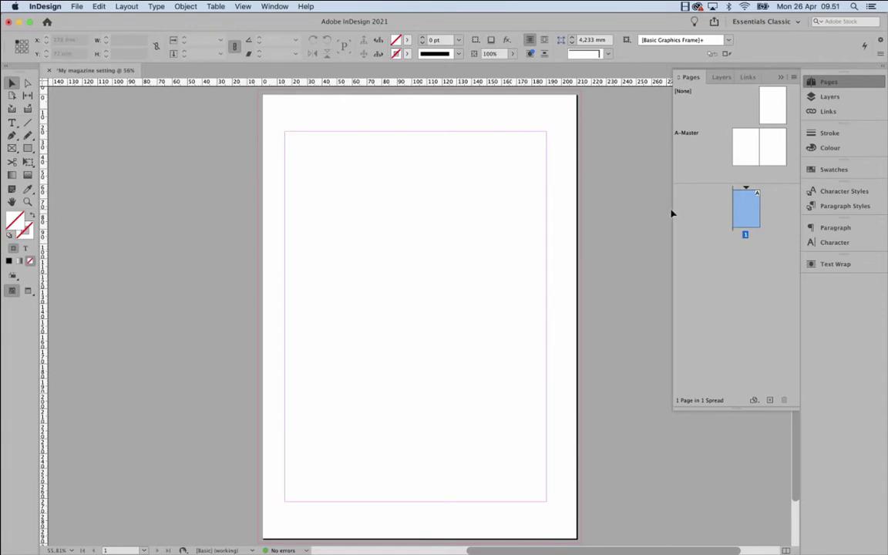
Create another 210 x 297 mm document with the same margins but with Facing Pages turned off.
click(77, 6)
mouse_move(164, 16)
click(219, 21)
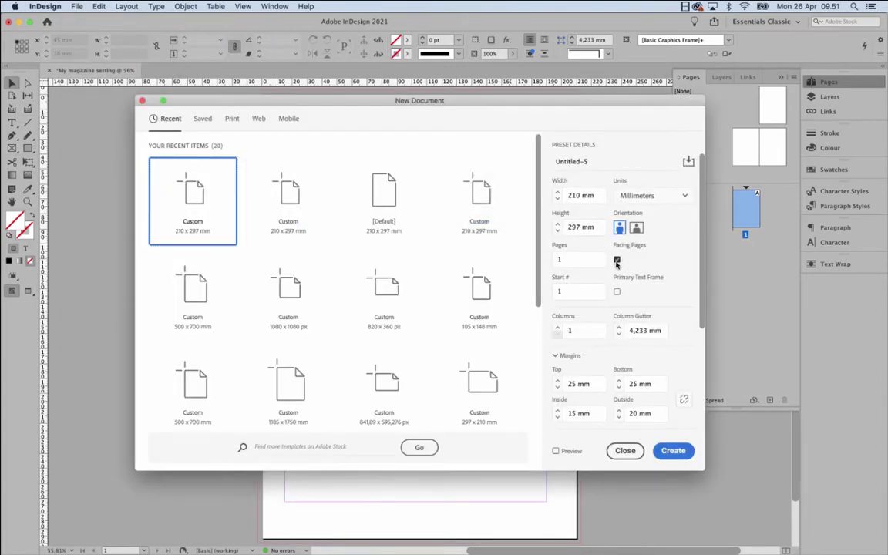
click(617, 260)
key(Return)
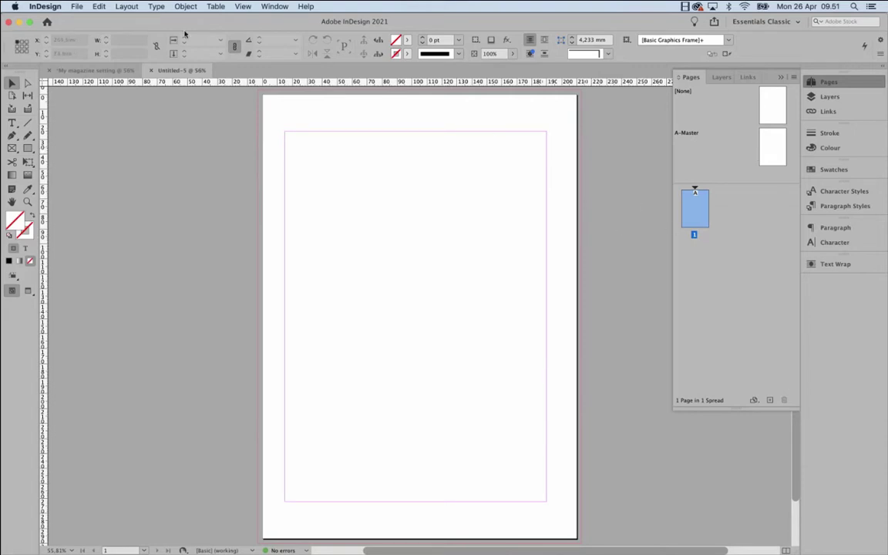
Turn on Facing Pages in the untitled document's setup and switch back to the My magazine setting document.
click(78, 6)
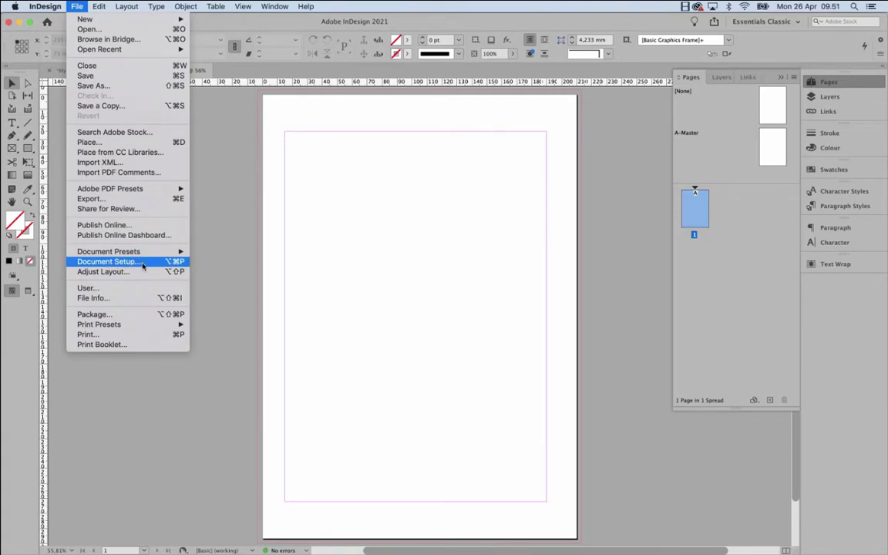
click(143, 266)
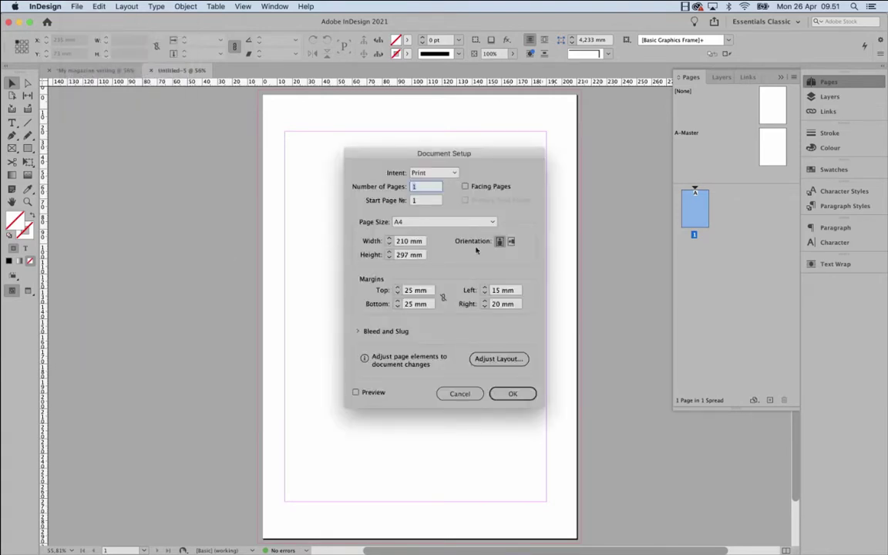
click(465, 186)
click(511, 392)
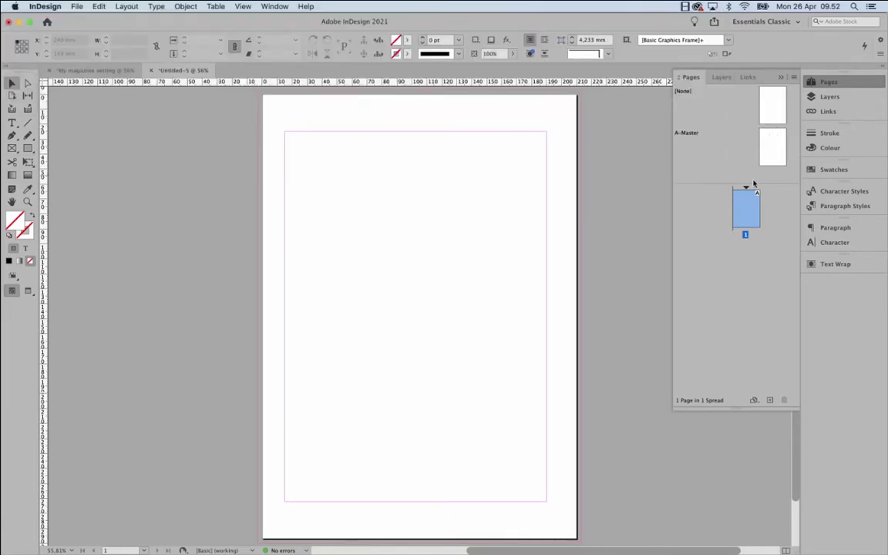
click(117, 70)
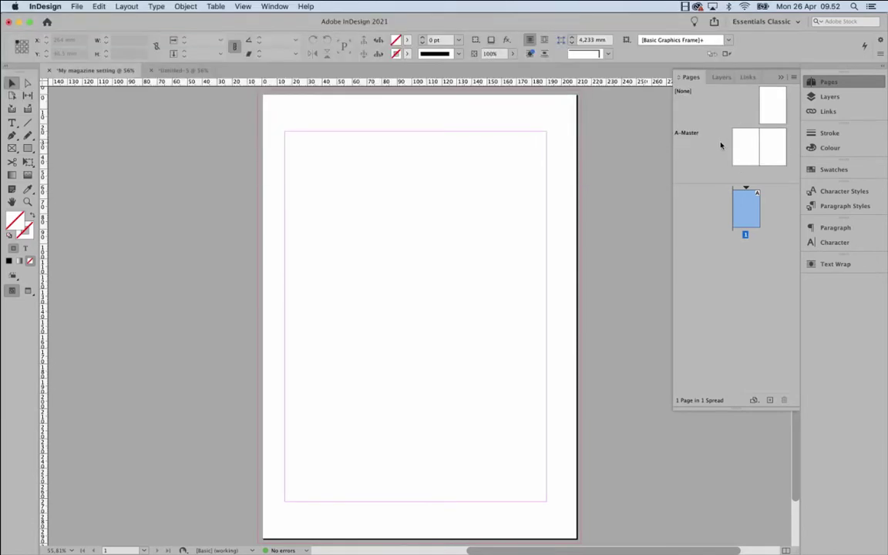
Set the number of pages for A-Master to 2 in the untitled document.
click(182, 71)
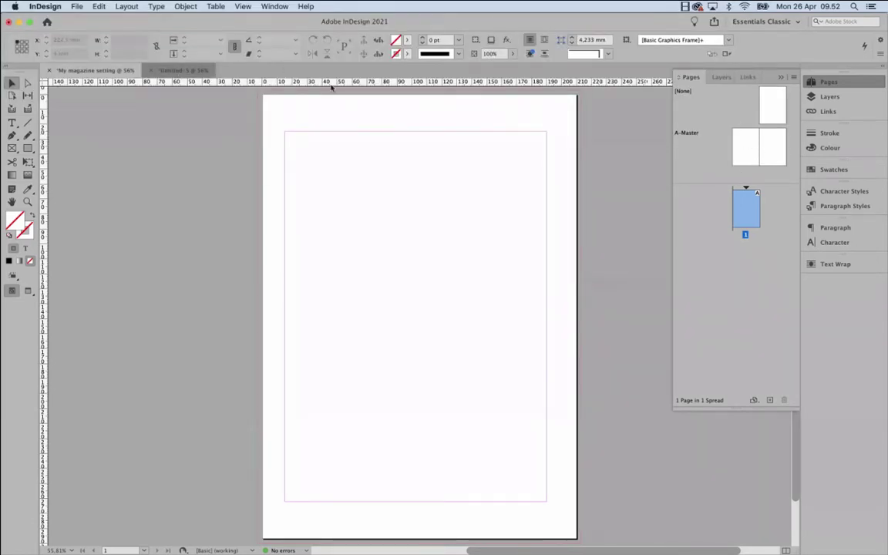
right_click(698, 135)
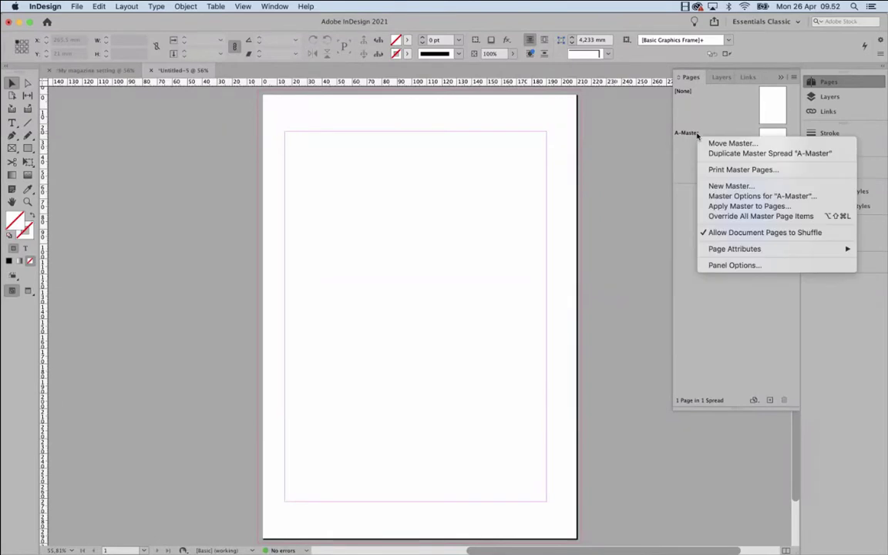
click(740, 196)
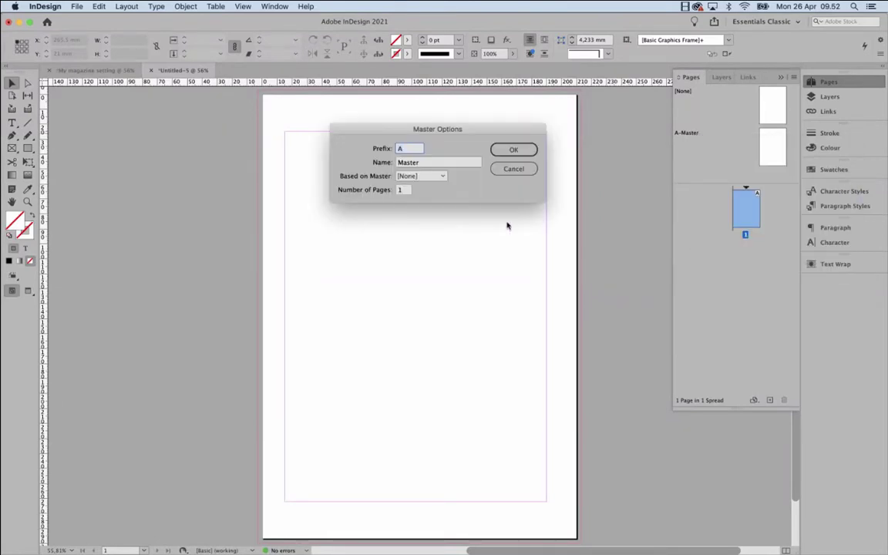
double_click(399, 190)
text(2)
click(513, 151)
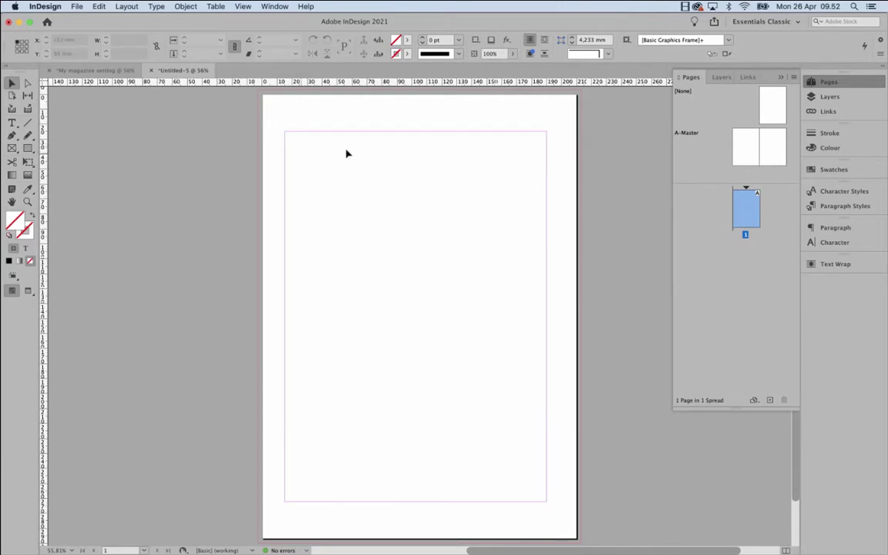
Close the untitled document without saving it.
click(152, 71)
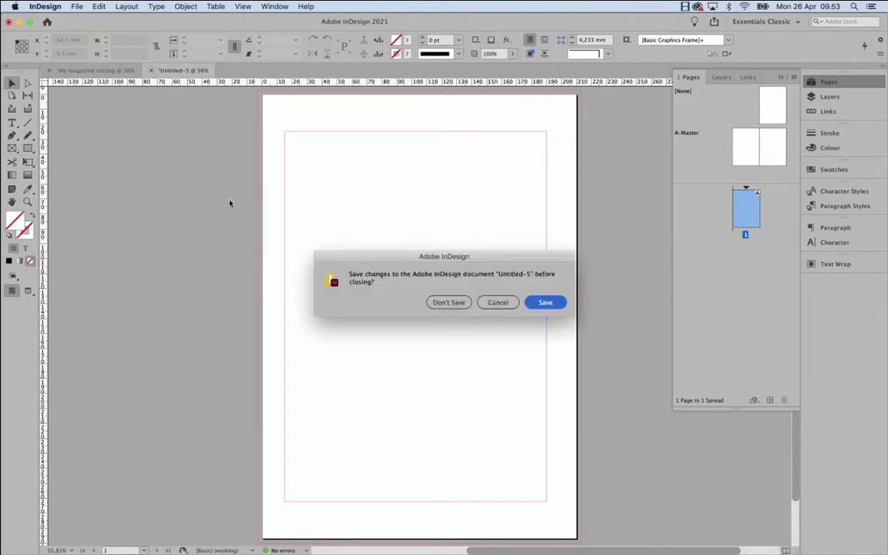
click(455, 303)
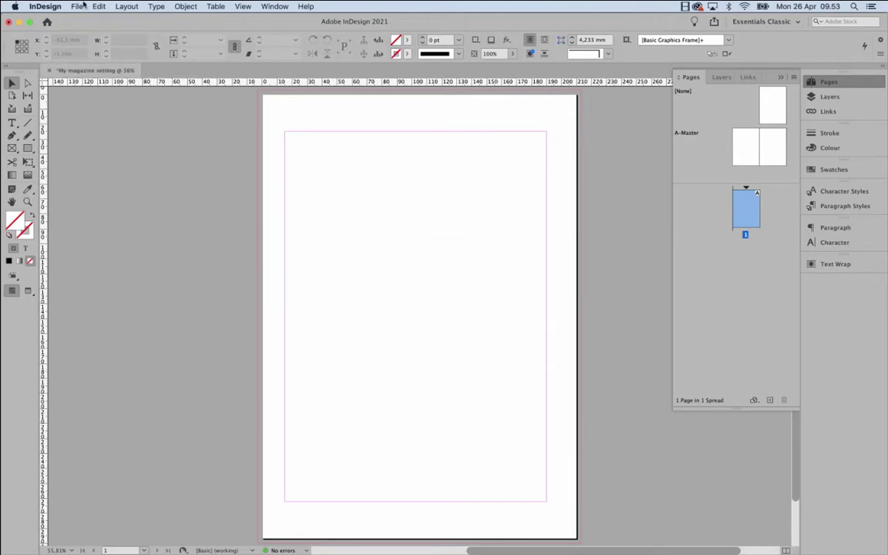
click(77, 6)
mouse_move(78, 19)
click(202, 22)
click(616, 259)
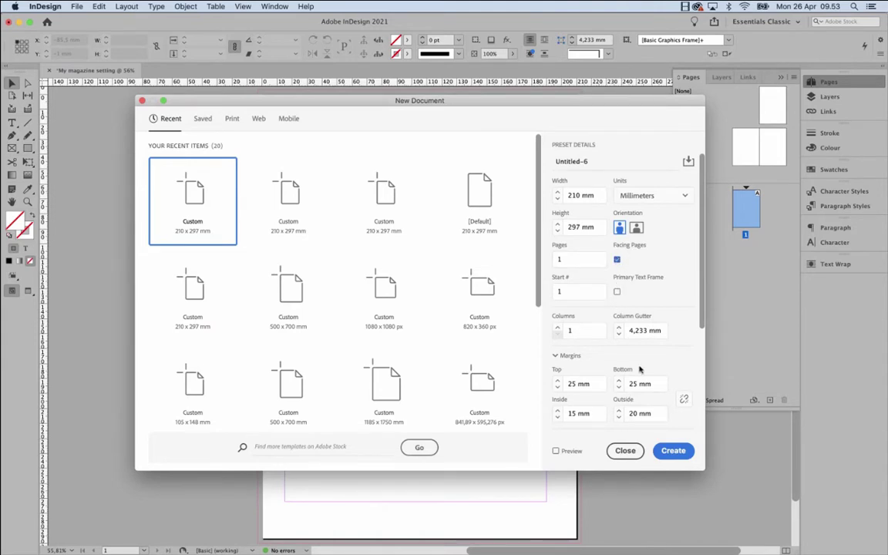
click(625, 451)
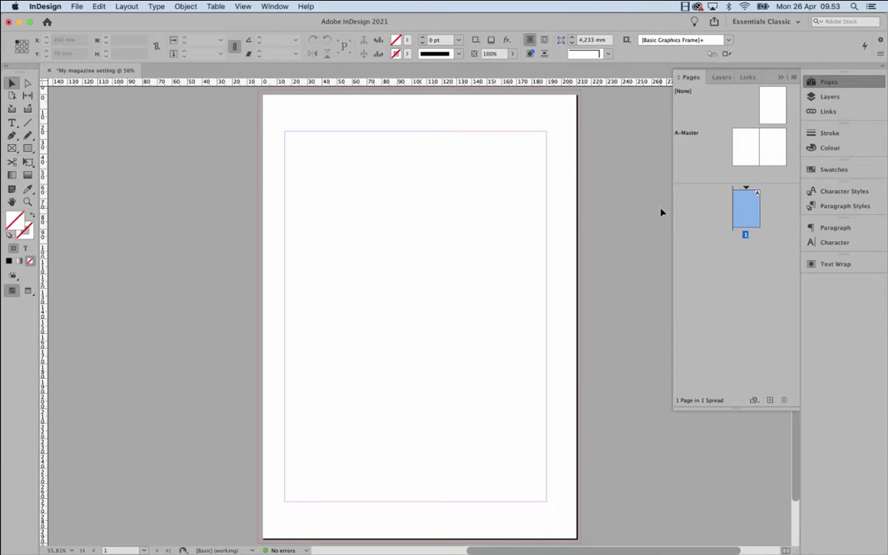
Examine the two-page A-Master spread and its margins, comparing it with page 1.
double_click(739, 154)
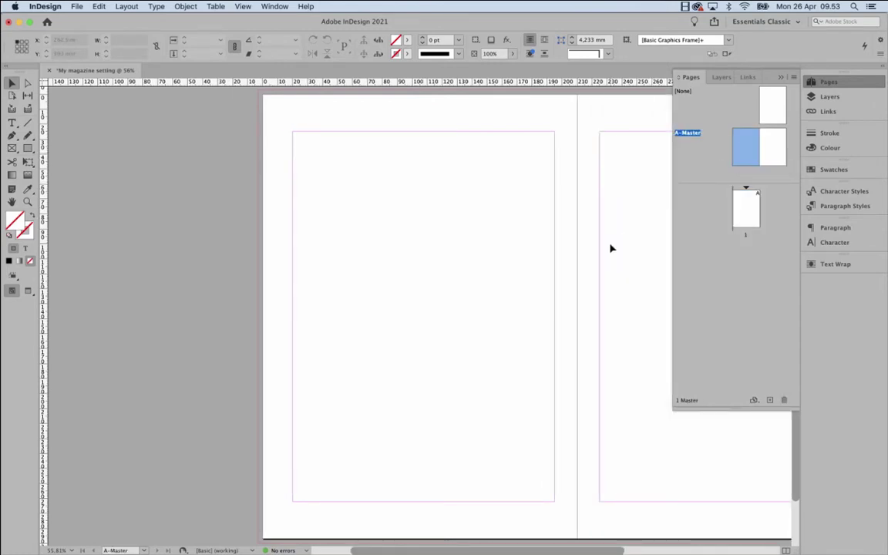
key(super+minus)
drag(611, 274, 491, 275)
double_click(741, 211)
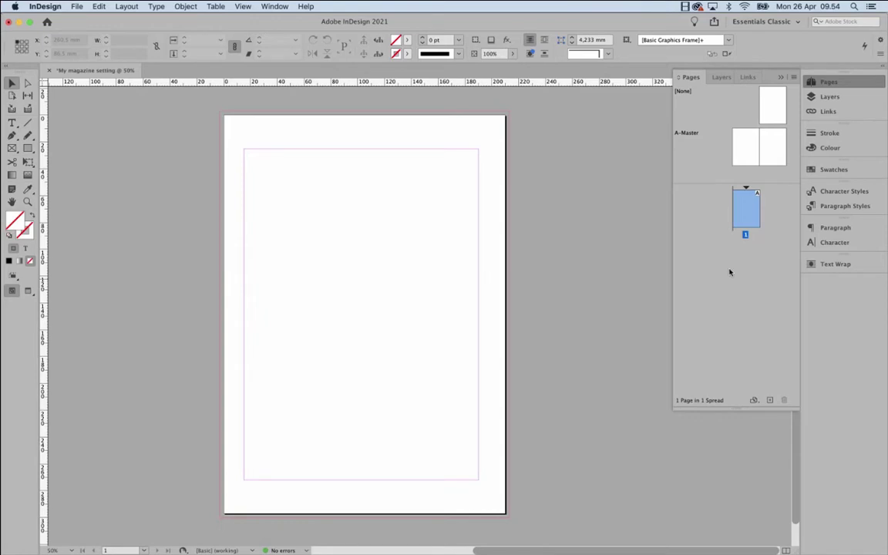
double_click(745, 161)
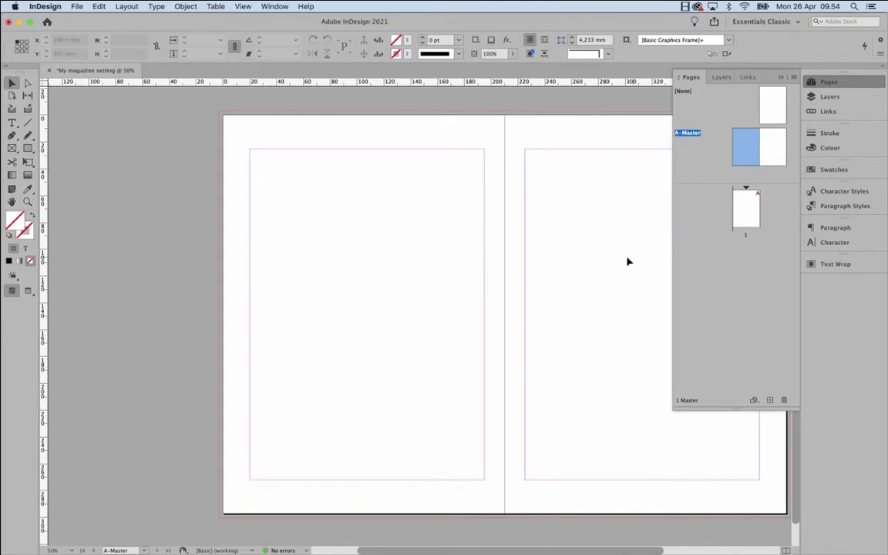
key(super+minus)
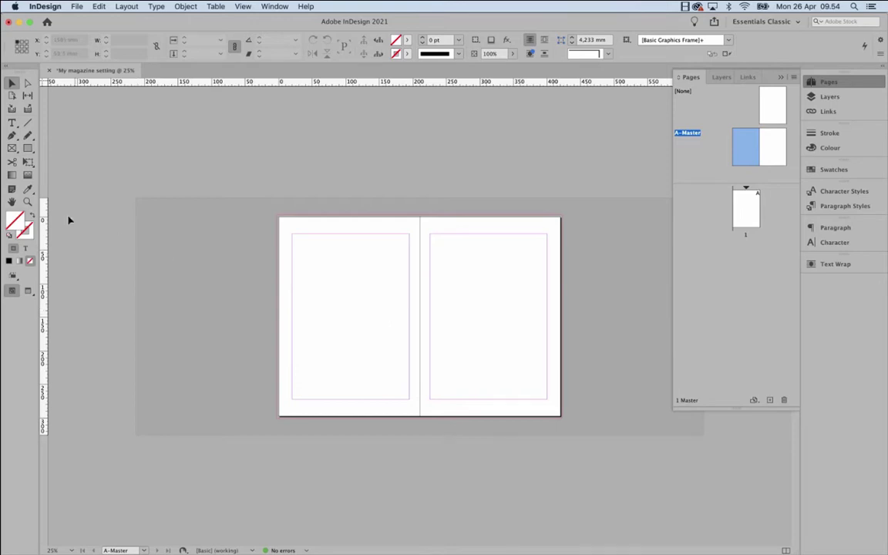
click(27, 201)
click(417, 304)
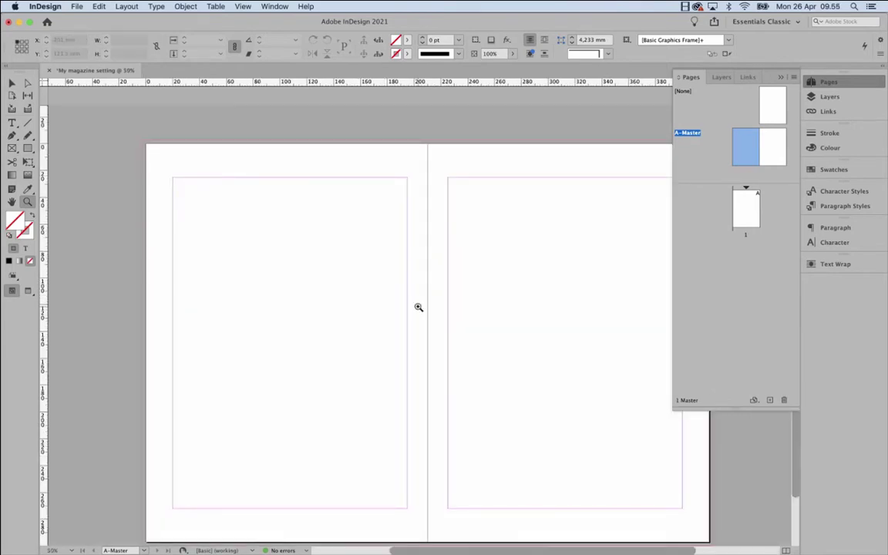
drag(446, 336, 437, 314)
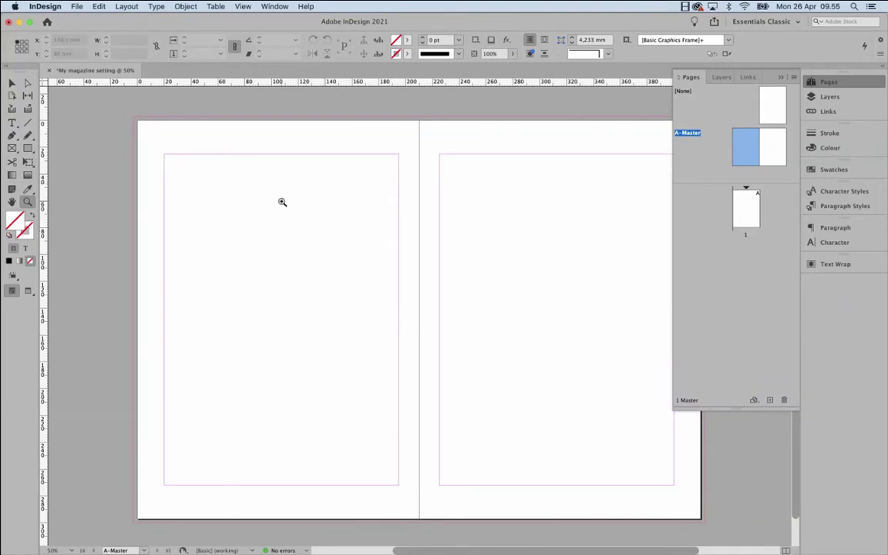
Add three new layers to the magazine document.
click(829, 97)
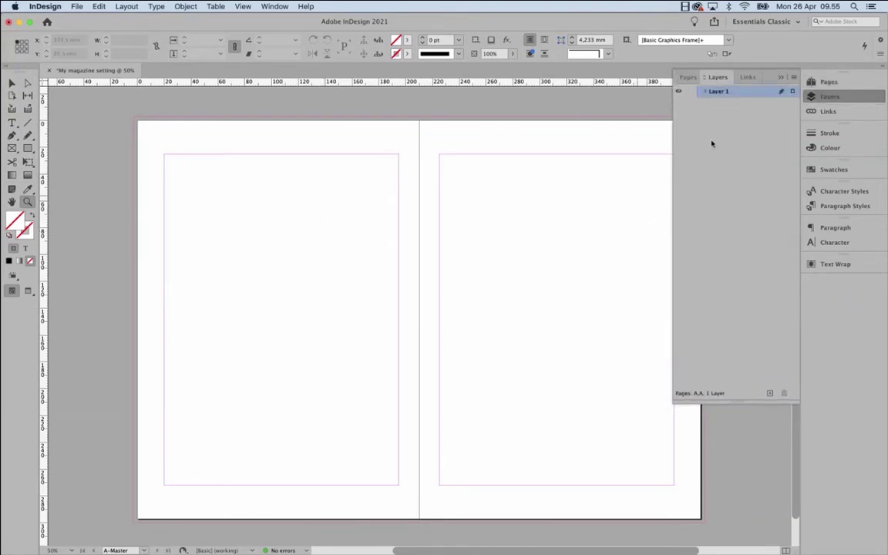
click(771, 393)
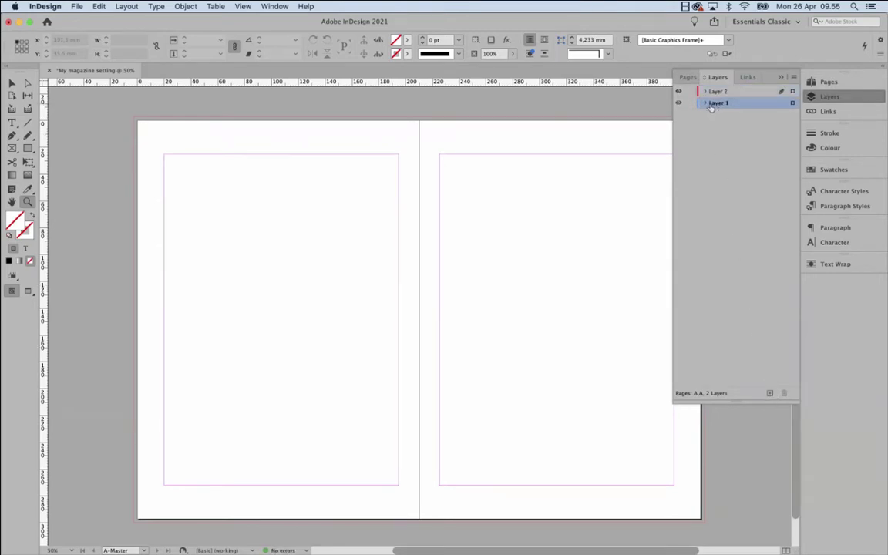
click(769, 393)
click(769, 394)
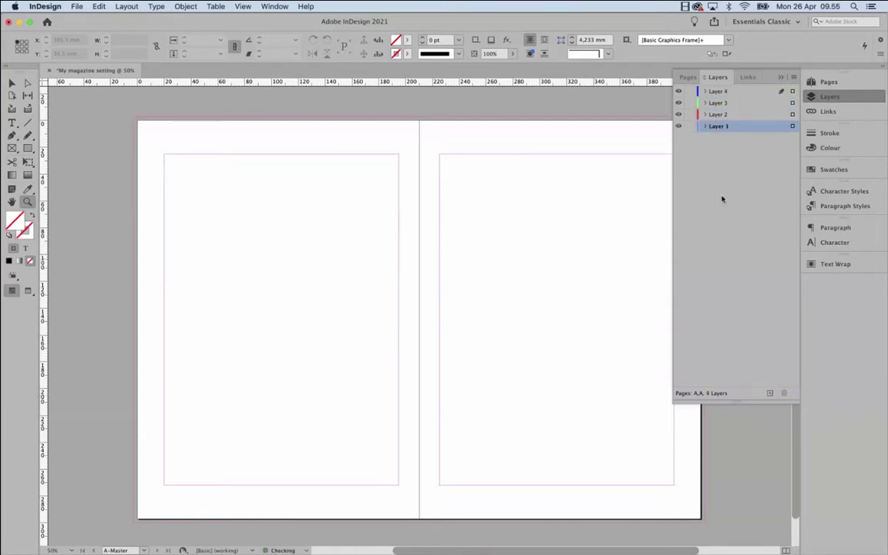
Rename Layer 1 as Background and Layer 2 as Text.
double_click(718, 126)
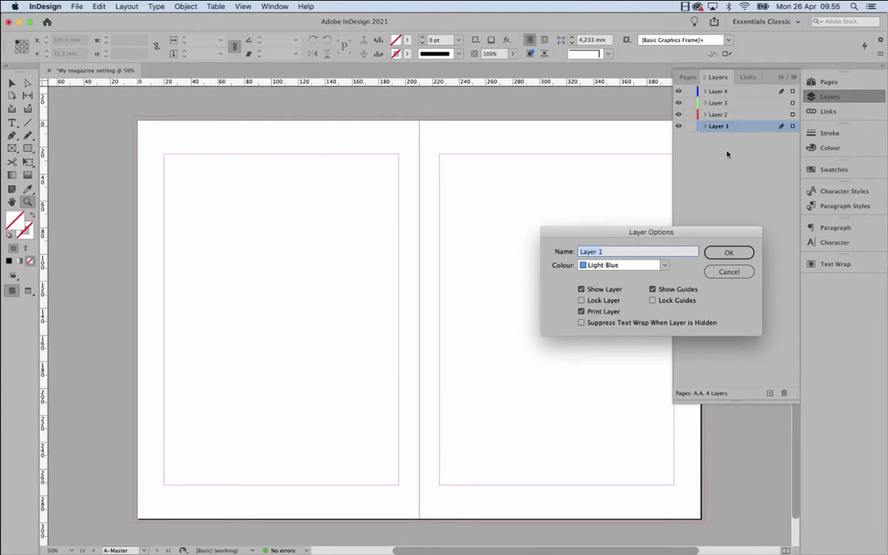
text(Background)
key(Return)
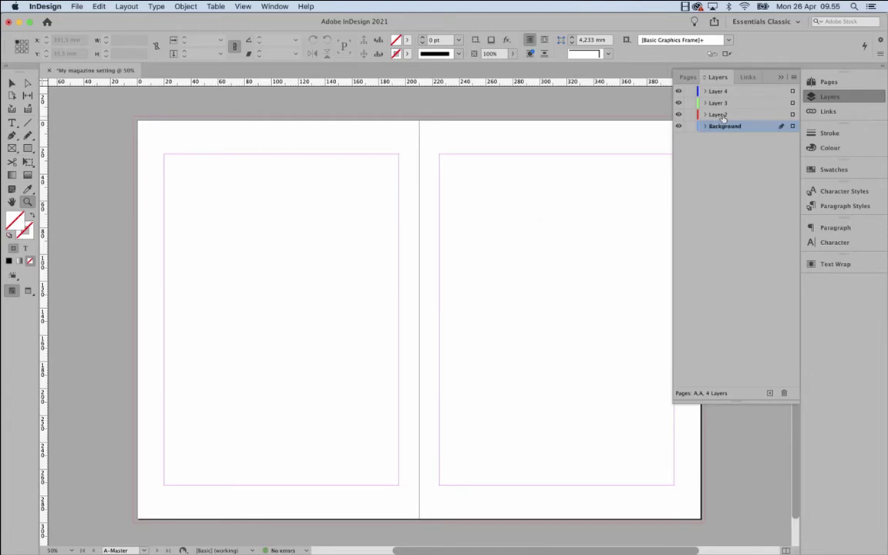
double_click(723, 115)
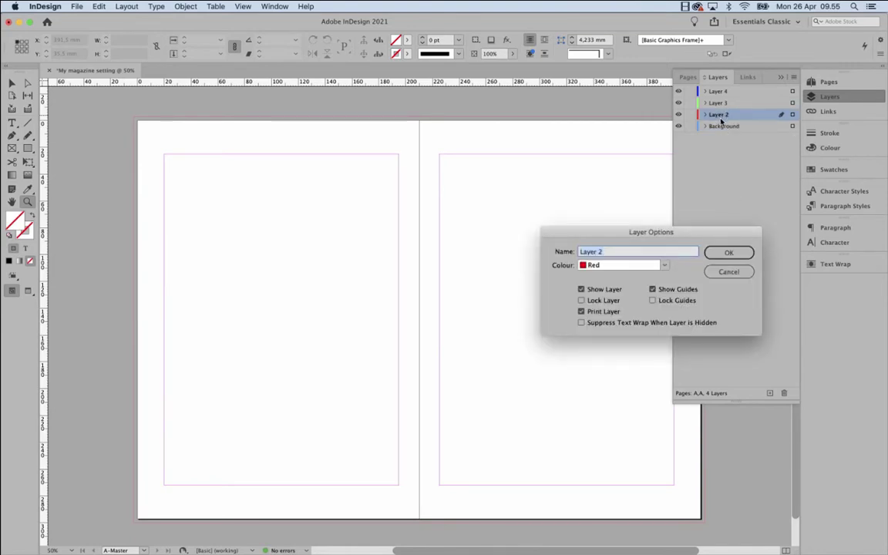
text(Images)
key(Return)
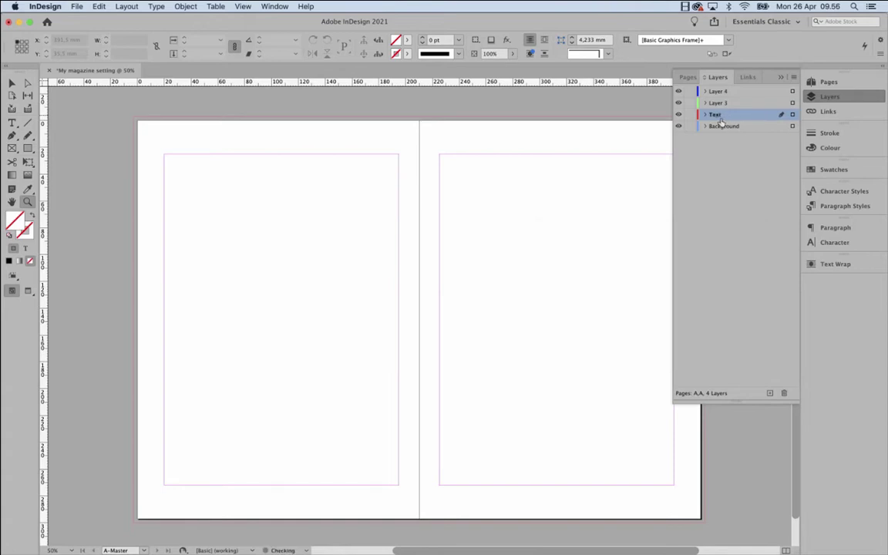
Rename Layer 3 as Images and Layer 4 as Footer and Header.
double_click(724, 102)
text(Images)
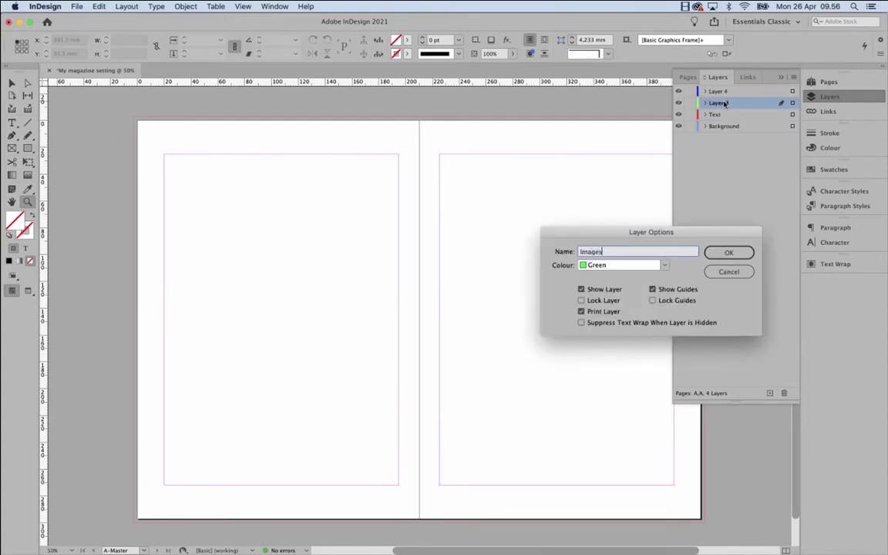
click(729, 252)
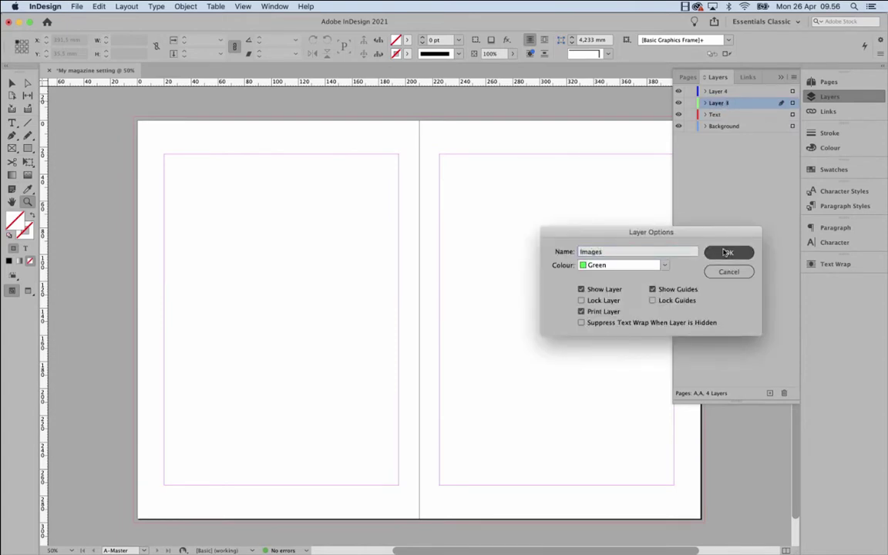
double_click(719, 92)
text(F)
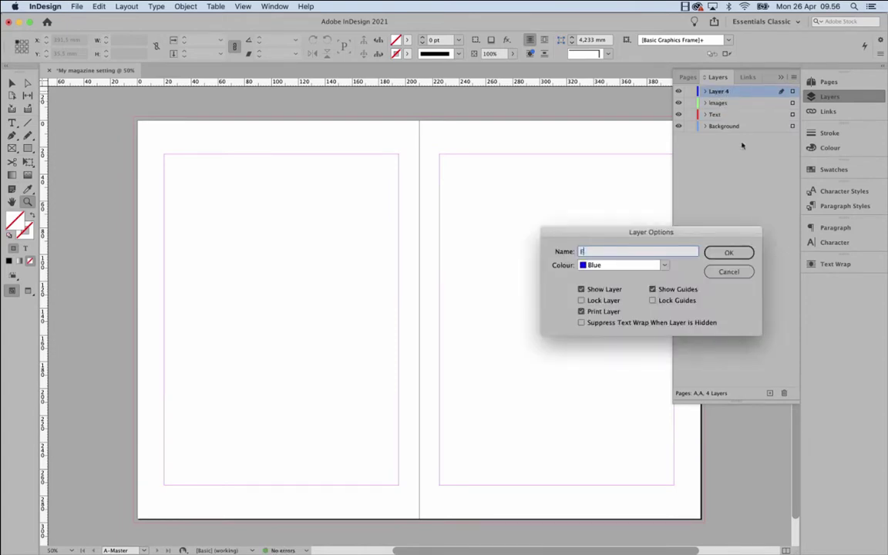
text(ooter and Header)
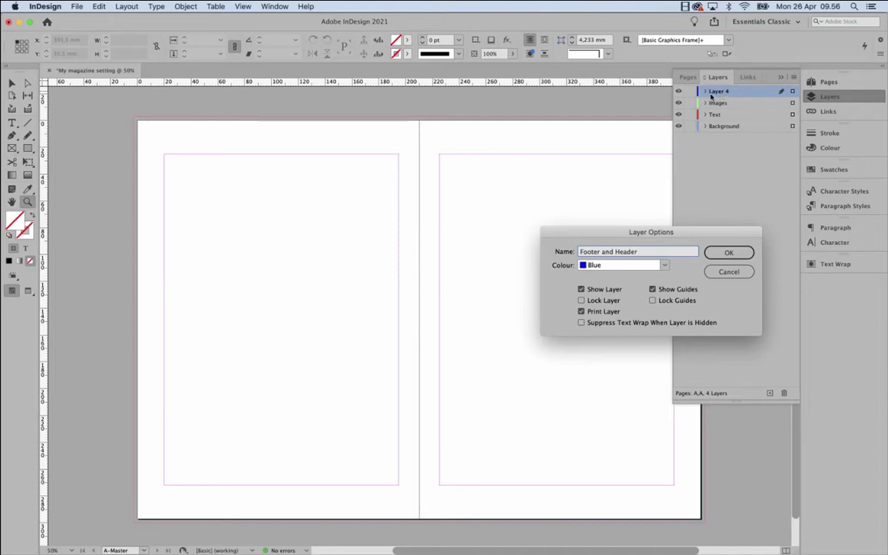
click(731, 251)
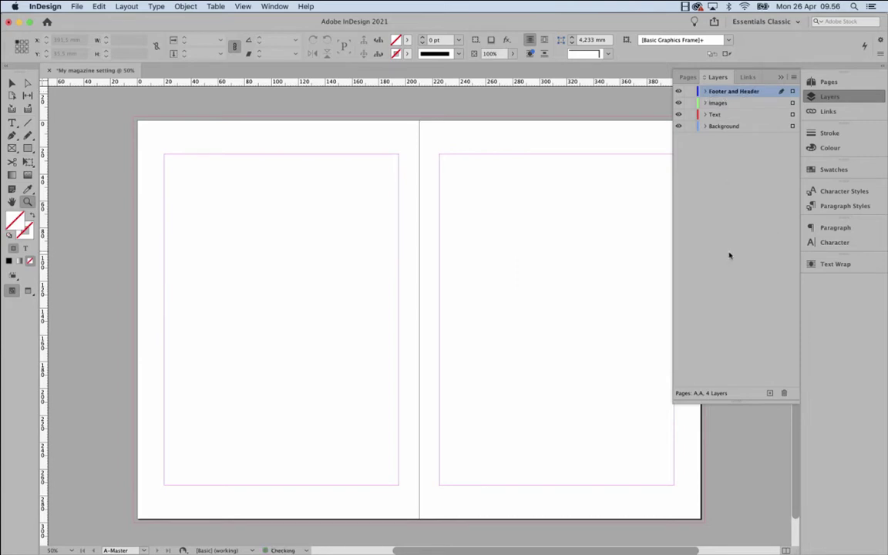
Rename the Images layer as Graphic.
double_click(724, 106)
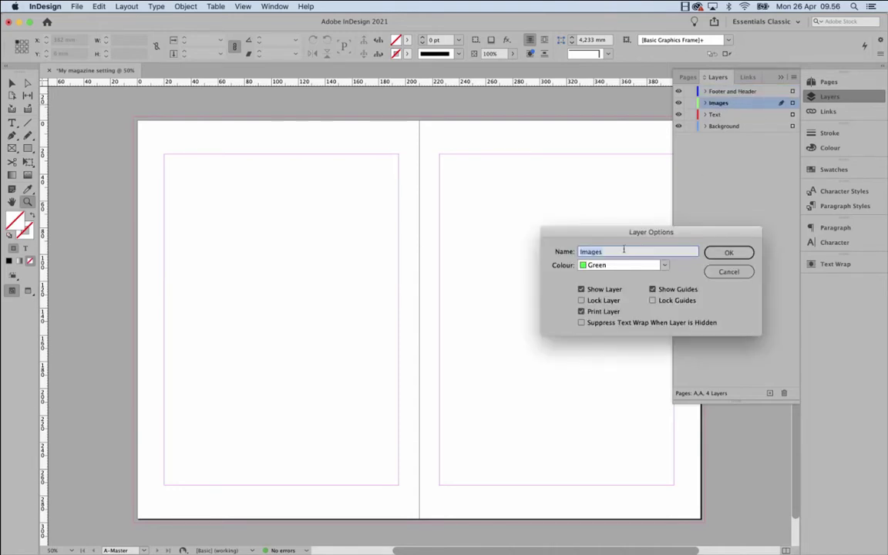
text(Graphic)
click(728, 252)
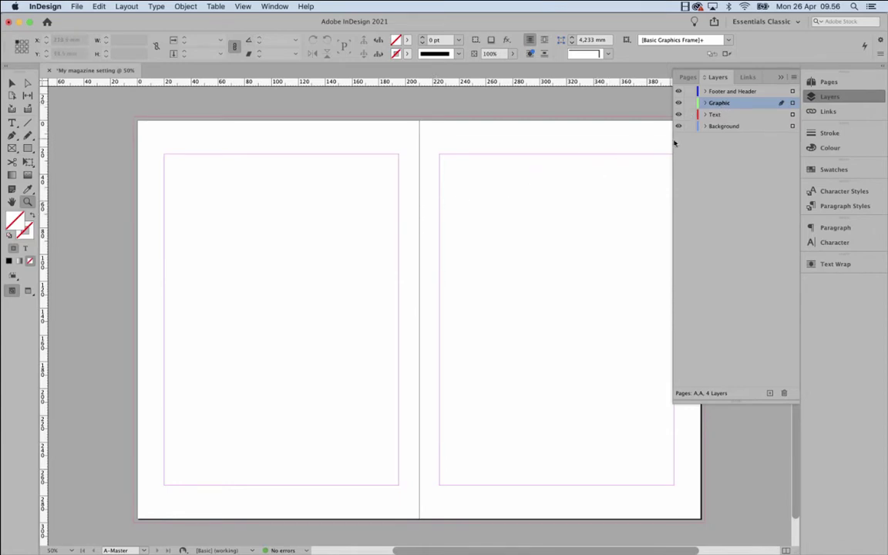
With the Background layer active, place a vertical ruler guide at about 31 mm on the A-Master's left page.
click(717, 128)
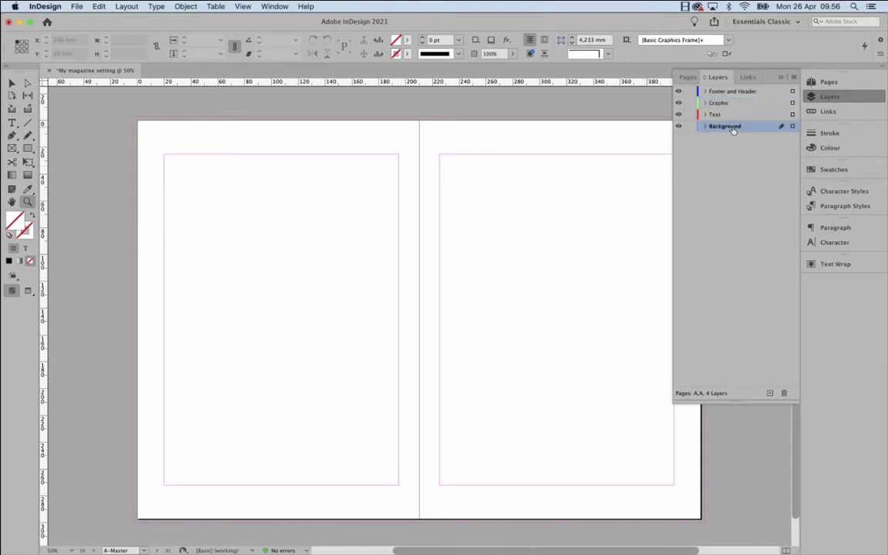
click(678, 126)
click(235, 44)
drag(48, 172, 179, 190)
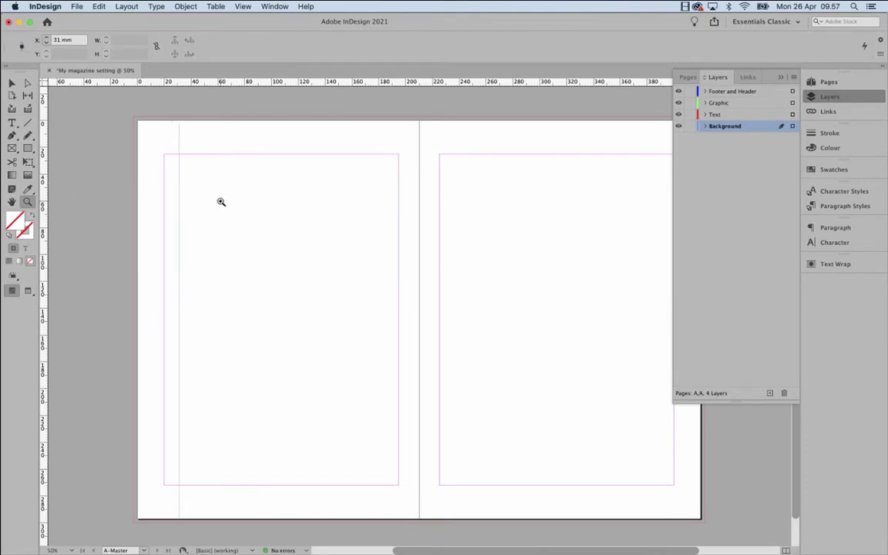
Hide the rulers and show them again.
click(243, 7)
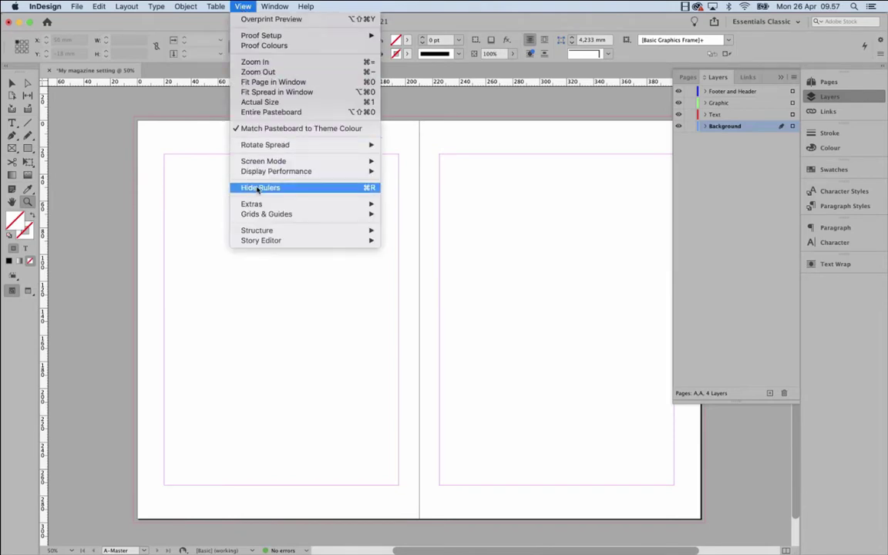
click(357, 188)
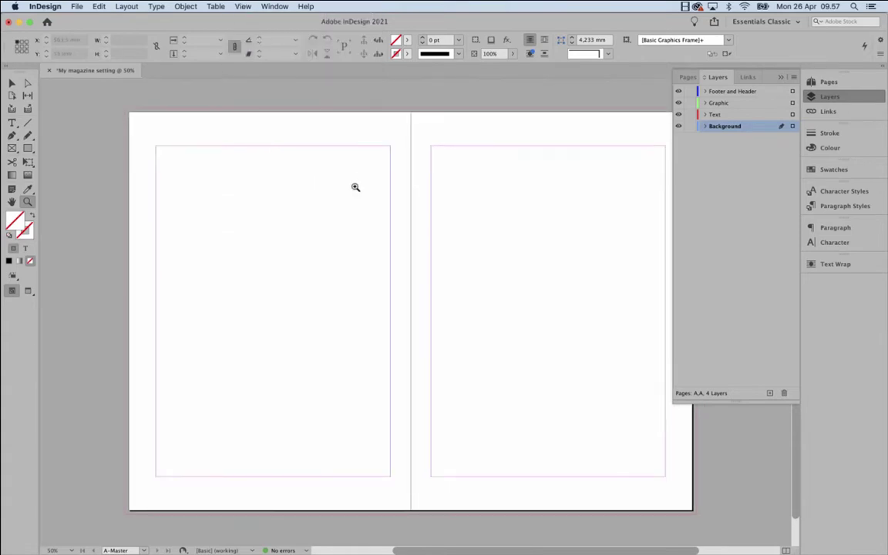
key(super+r)
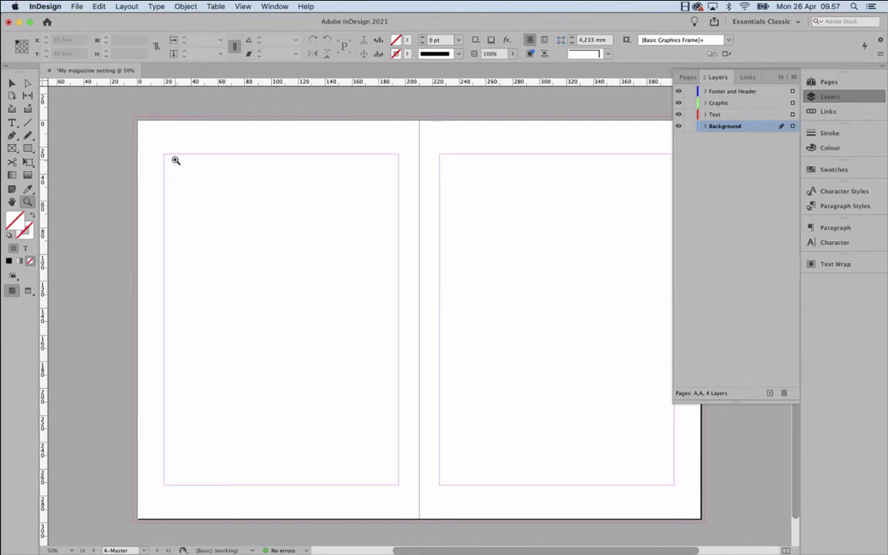
Start Create Guides for the A-Master spread and set 12 rows and 12 columns.
click(127, 7)
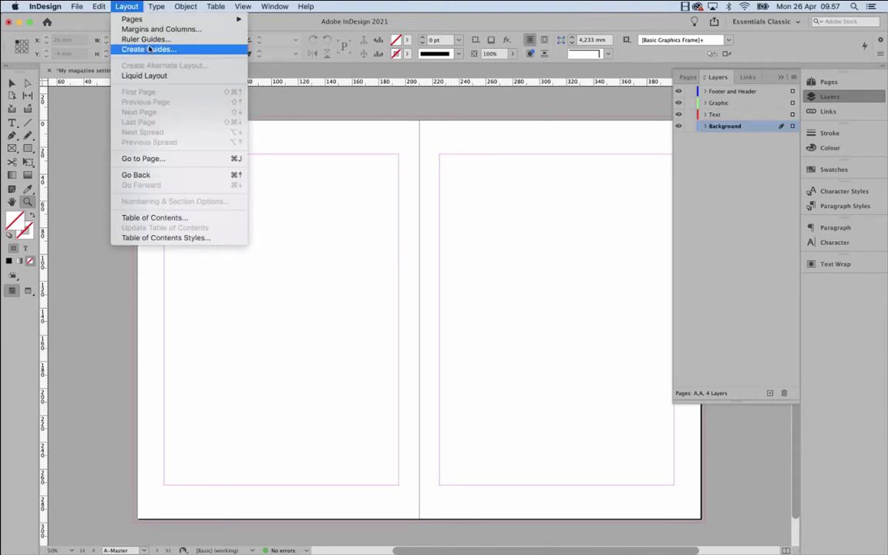
click(128, 7)
click(851, 81)
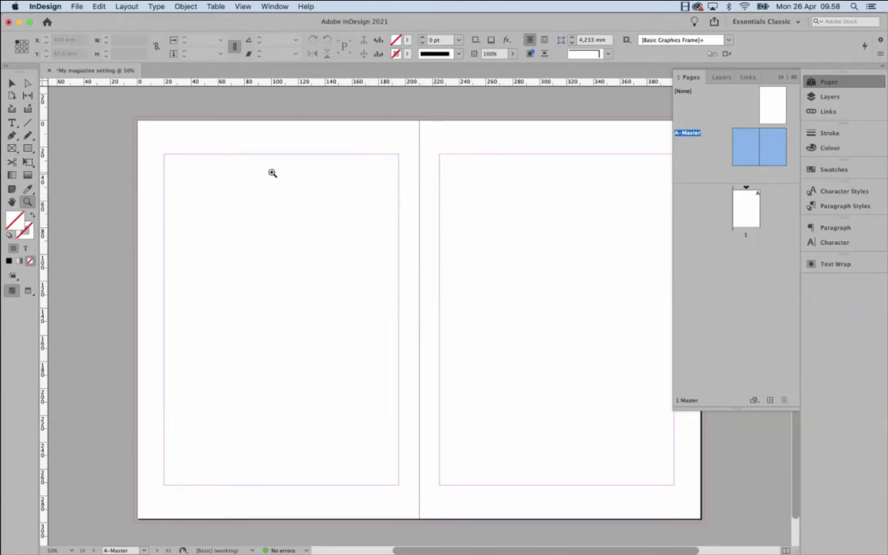
click(127, 7)
click(131, 10)
click(130, 7)
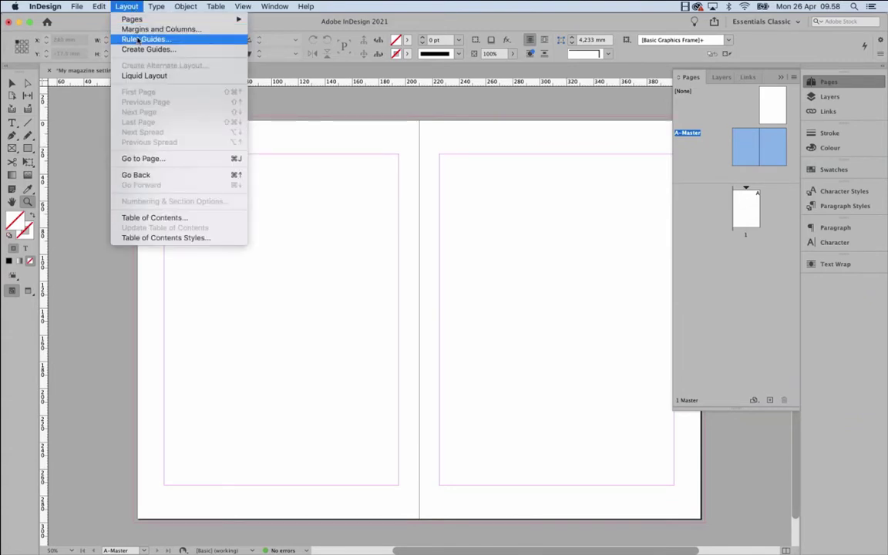
click(146, 50)
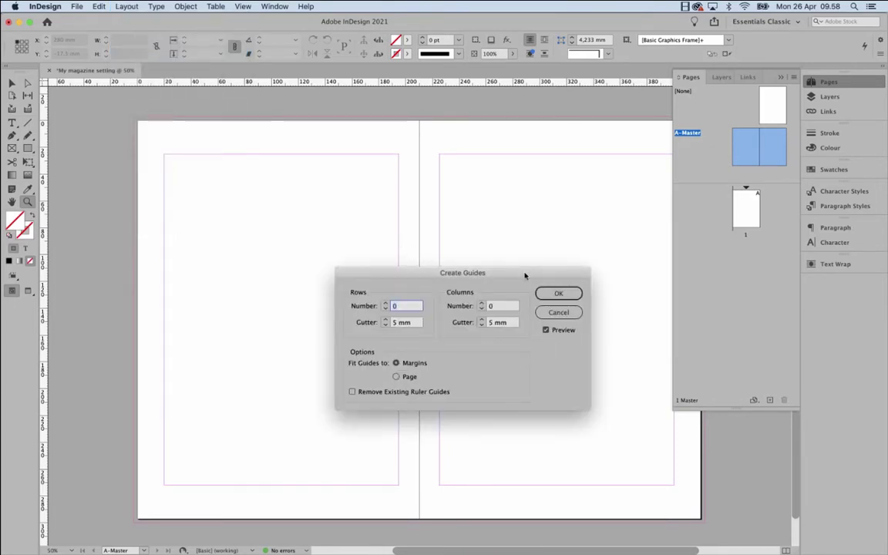
drag(530, 274, 641, 292)
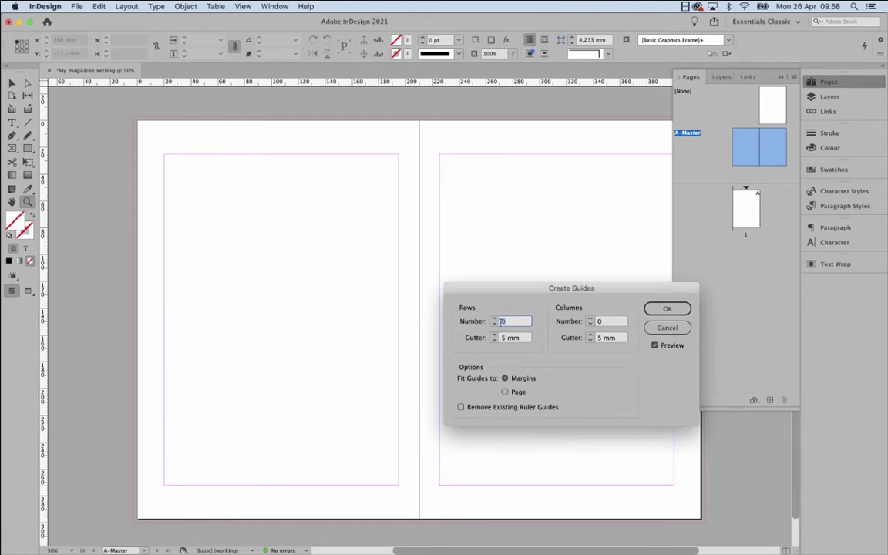
click(605, 322)
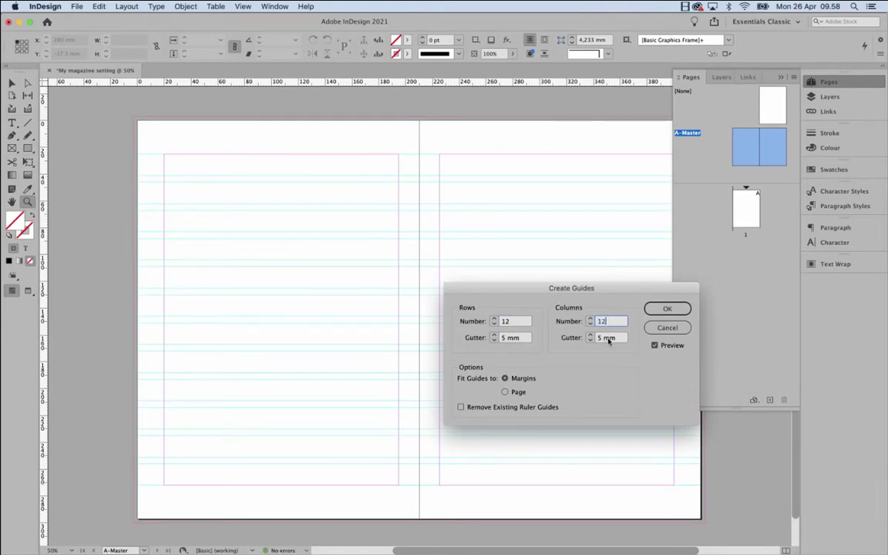
text(12)
key(Tab)
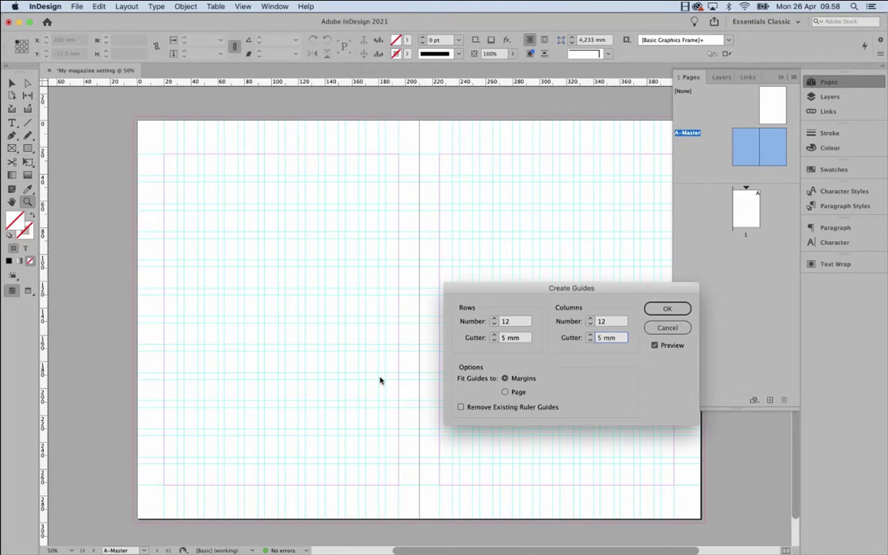
Reduce the number of guide columns to 8.
click(512, 324)
double_click(607, 323)
text(8)
click(511, 321)
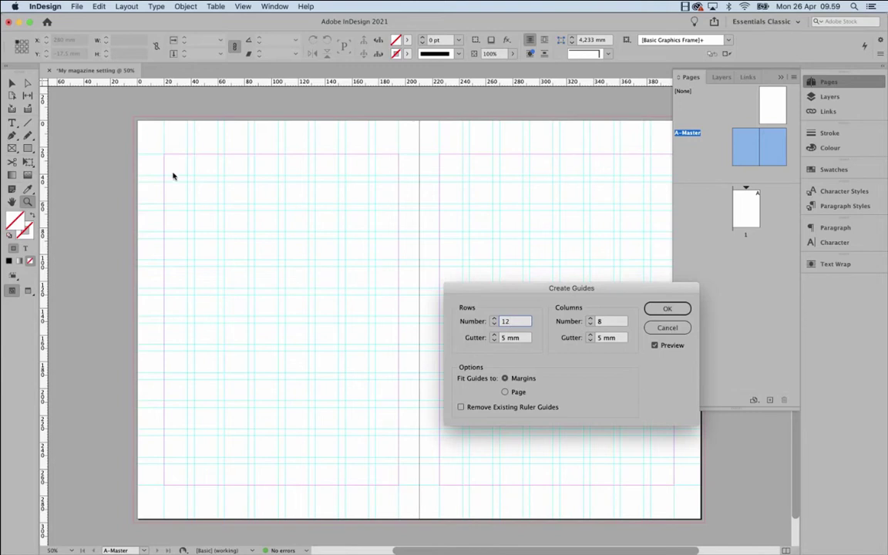
click(600, 320)
Try the guide grid with both the row and column gutters at 0 mm.
click(494, 340)
click(494, 340)
click(494, 340)
click(494, 340)
click(494, 340)
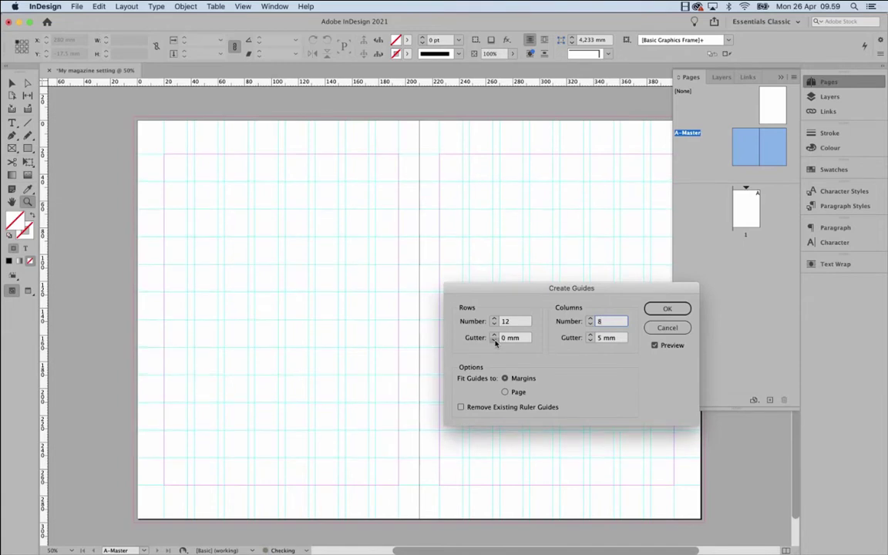
click(591, 341)
click(590, 340)
click(591, 341)
click(591, 340)
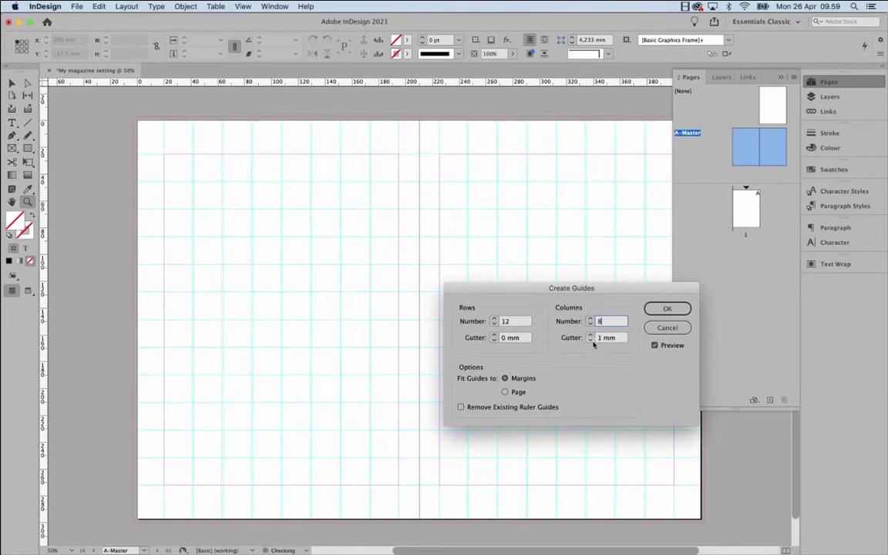
click(591, 341)
click(512, 321)
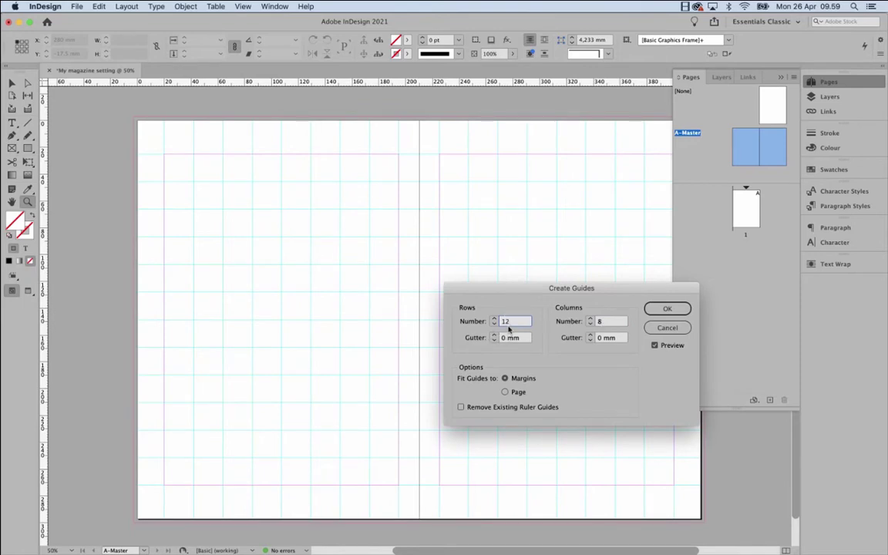
Set the row and column gutters of the guide grid back to 5 mm.
click(610, 322)
click(495, 334)
click(495, 335)
click(495, 335)
click(495, 334)
click(495, 335)
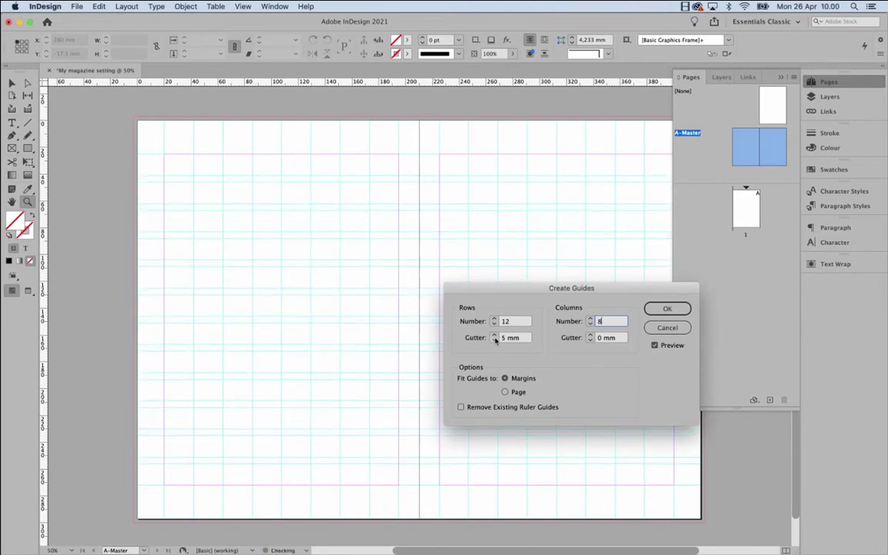
click(590, 335)
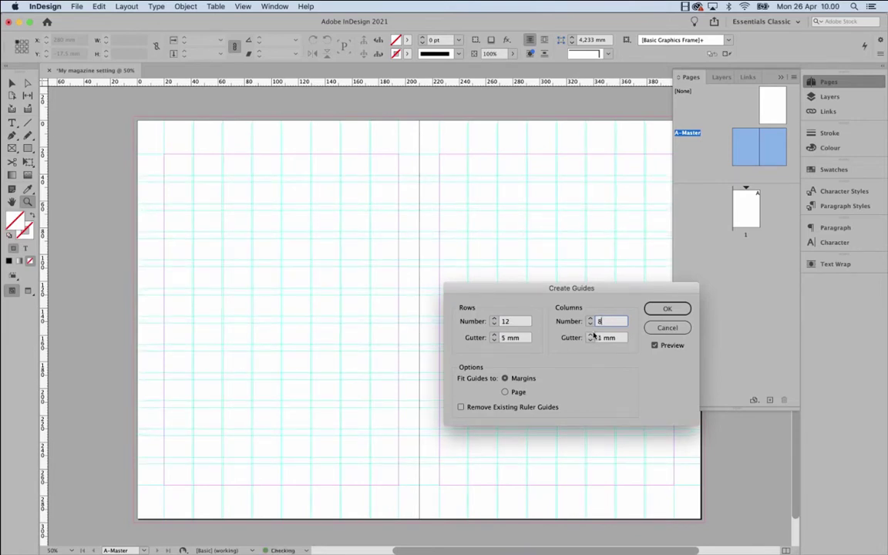
click(591, 335)
click(590, 334)
click(591, 335)
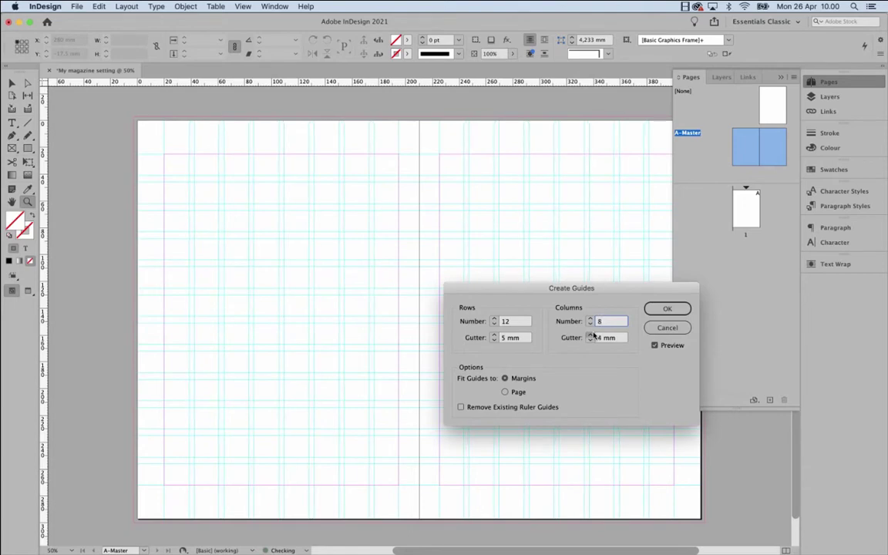
click(591, 335)
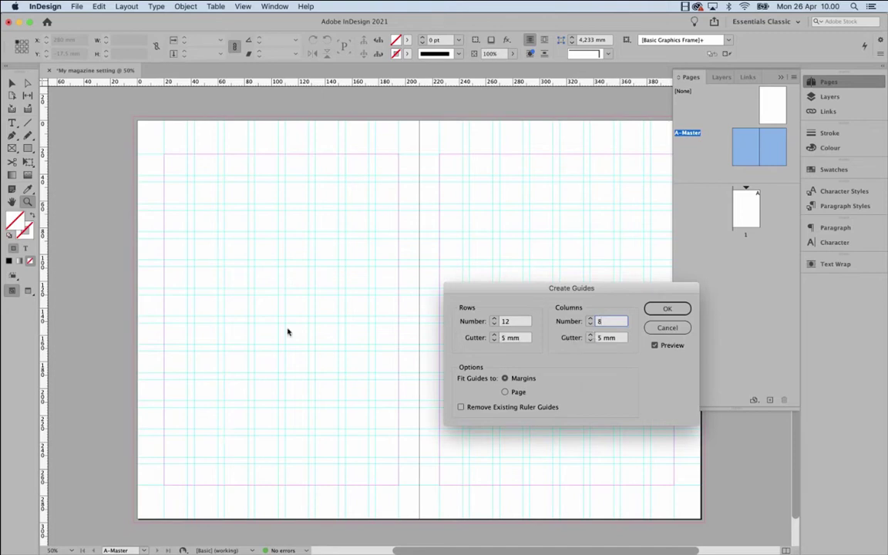
Try 7,5 mm gutters for both the rows and the columns of the guide grid.
click(496, 336)
click(495, 334)
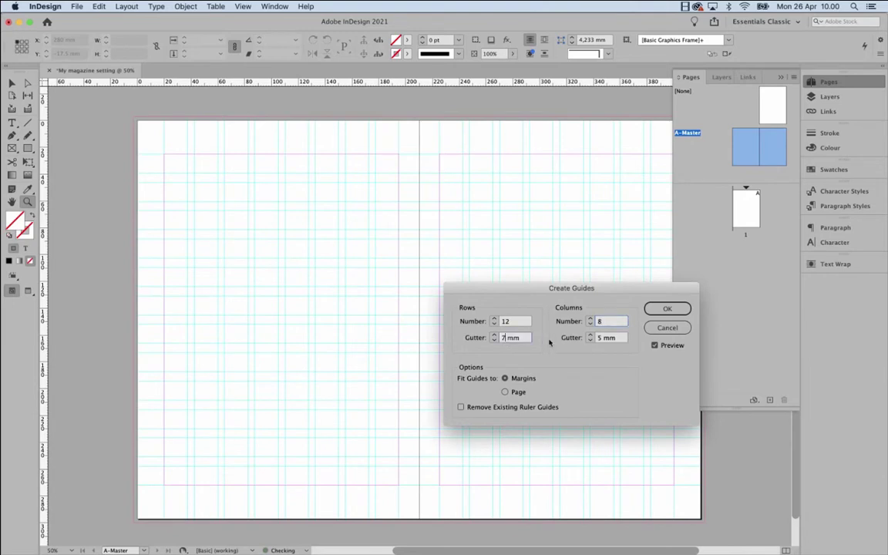
text(,5)
click(609, 339)
key(BackSpace)
text(7,5)
click(611, 322)
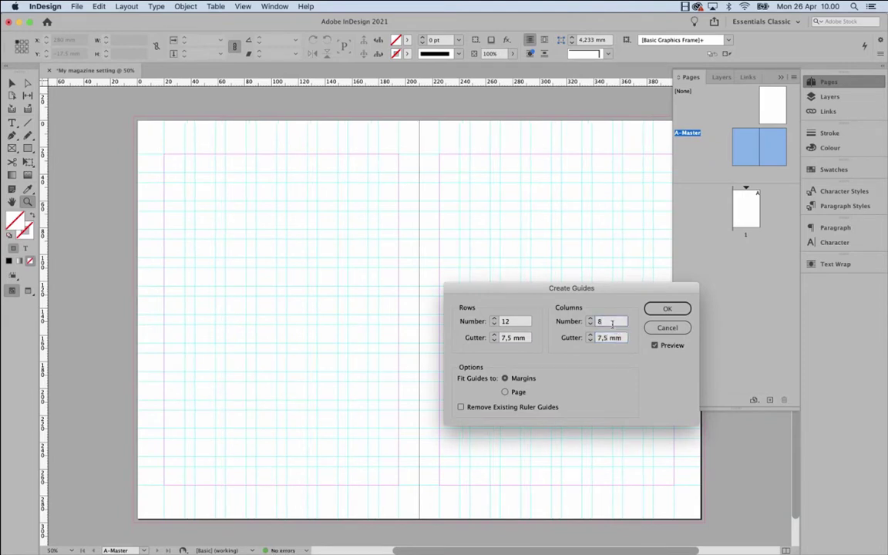
Set both the row gutter and the column gutter of the guide grid to 6 mm.
drag(526, 339, 497, 340)
text(6)
double_click(605, 339)
text(6)
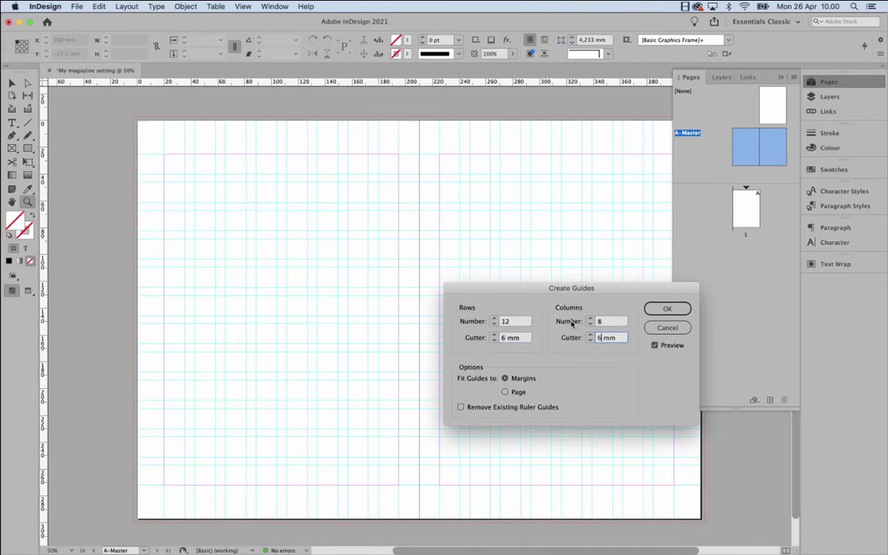
click(506, 322)
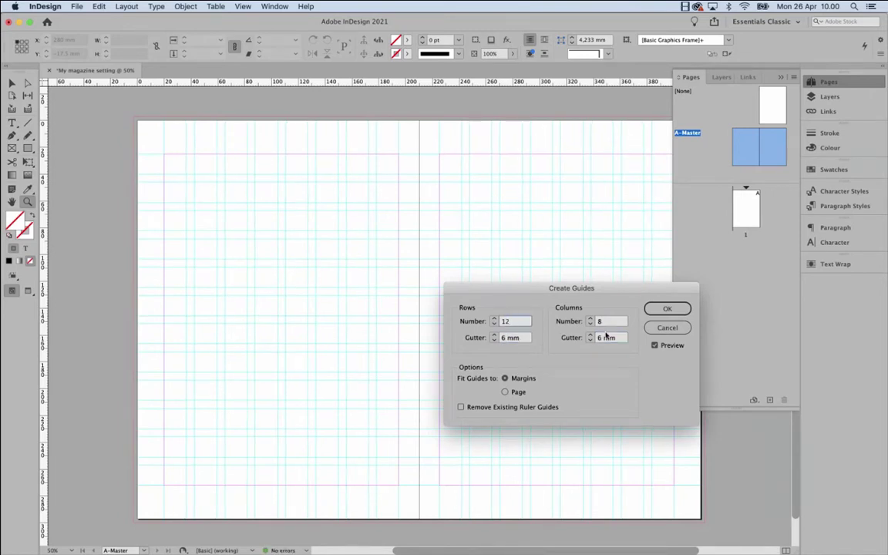
click(510, 339)
click(602, 322)
click(610, 338)
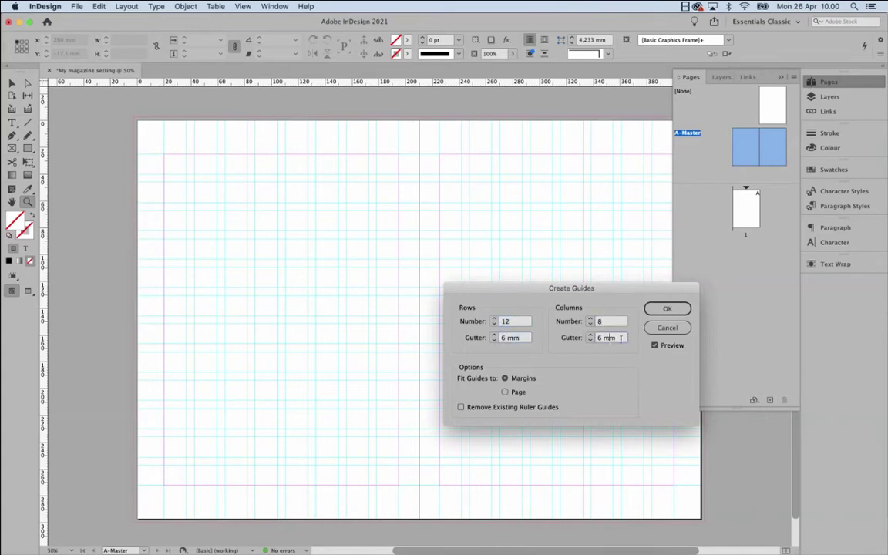
click(530, 339)
click(600, 321)
click(497, 337)
Preview the guides fitted to the page, return the fit to Margins, and create the guide grid.
click(505, 391)
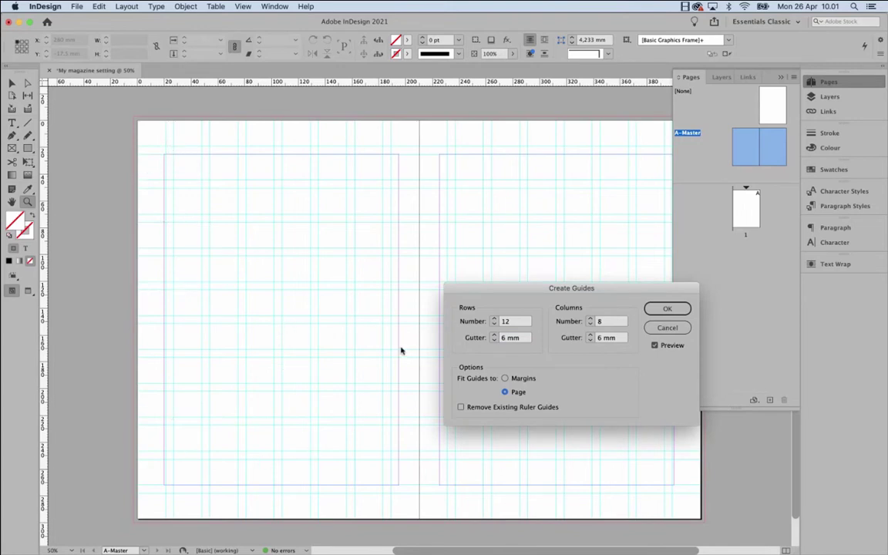
click(506, 380)
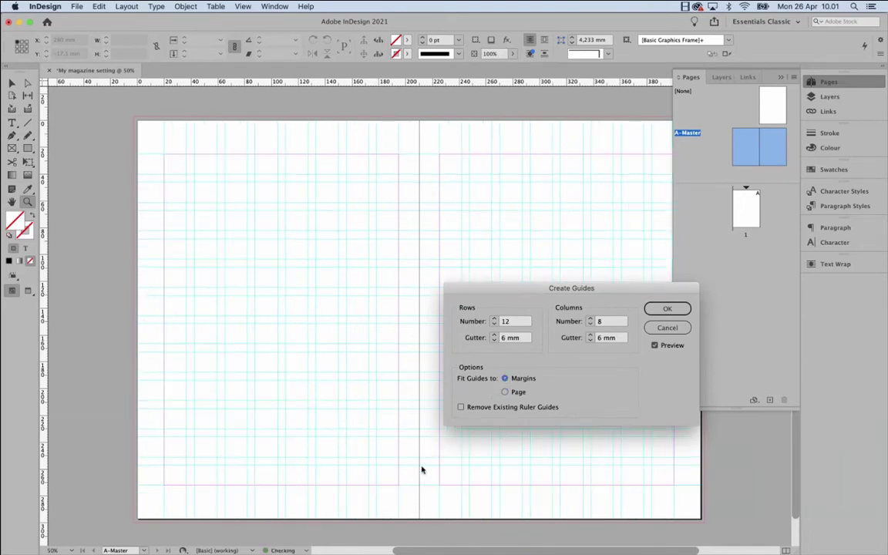
click(506, 393)
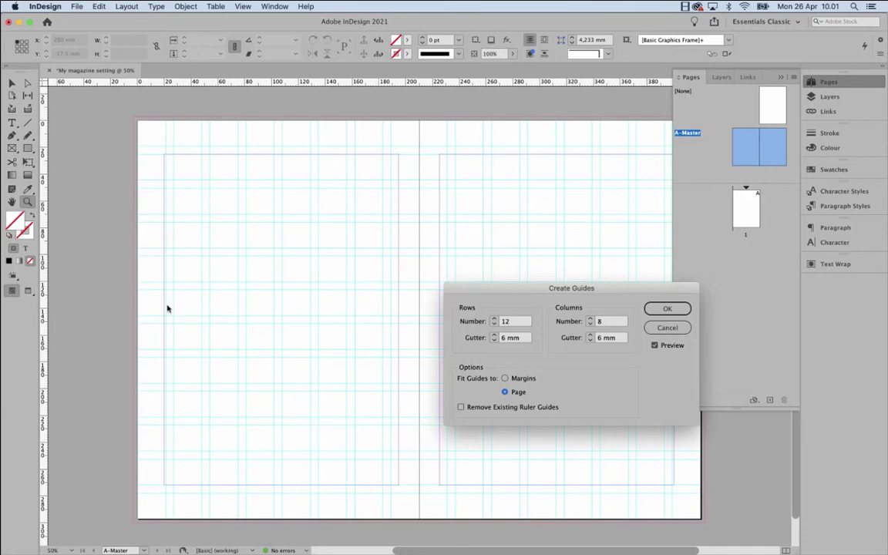
click(507, 378)
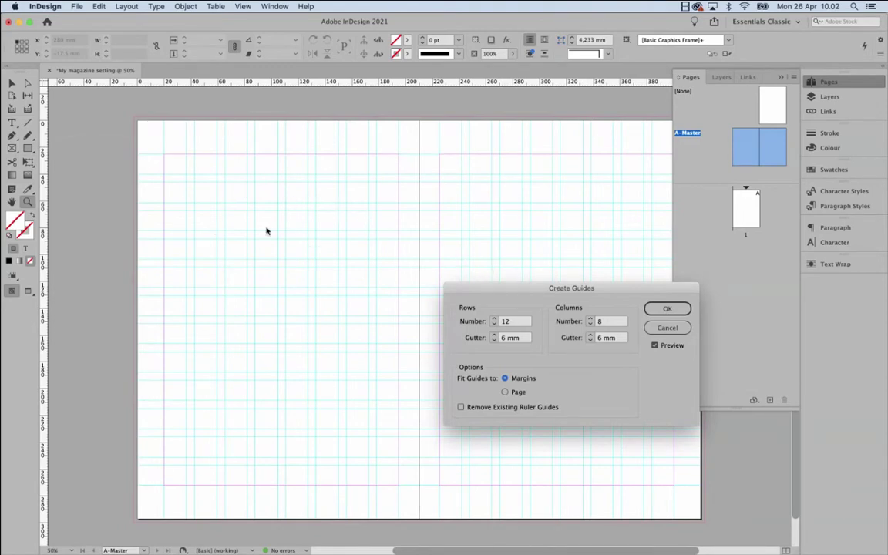
click(664, 308)
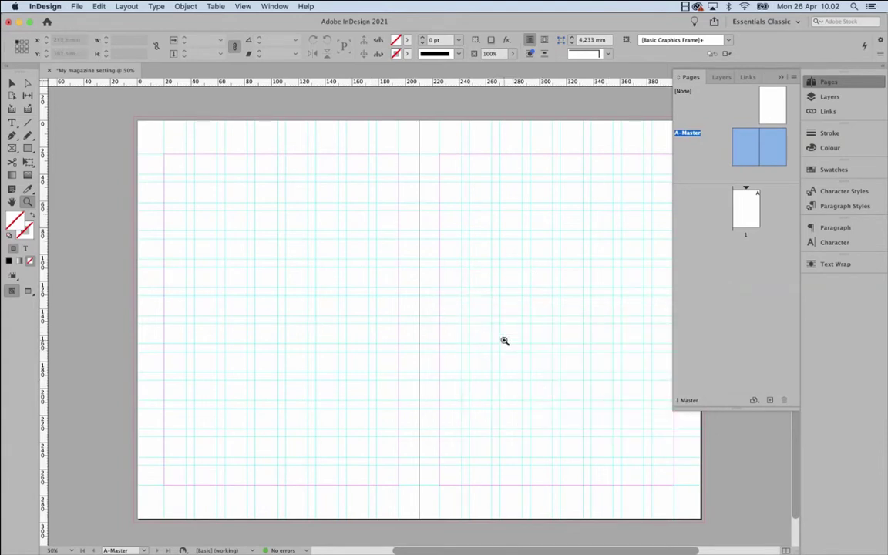
Toggle the Background layer's visibility to check its guides on the A-Master spread, and expand the layer's contents.
click(826, 97)
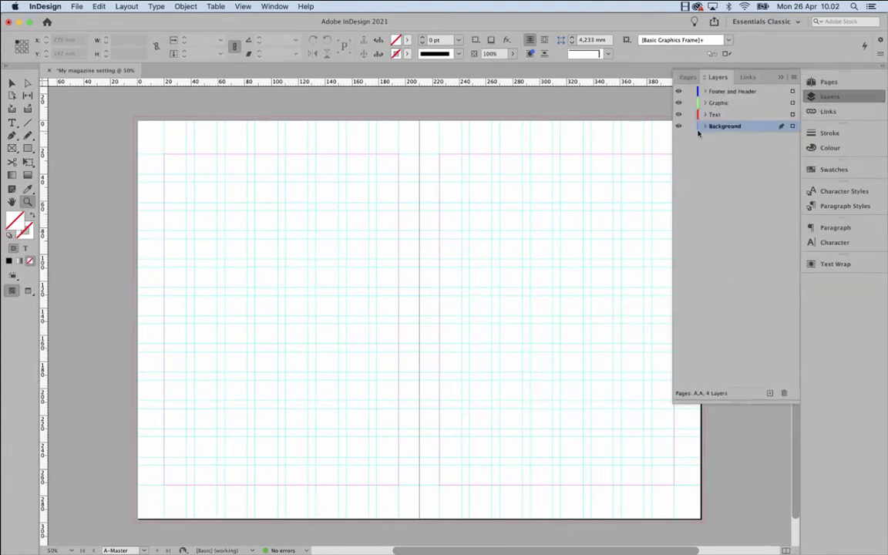
click(678, 126)
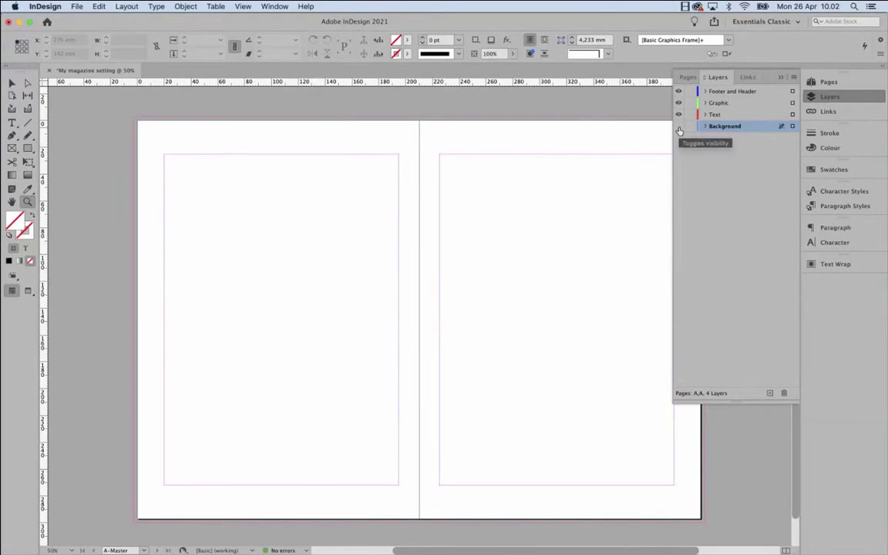
click(678, 127)
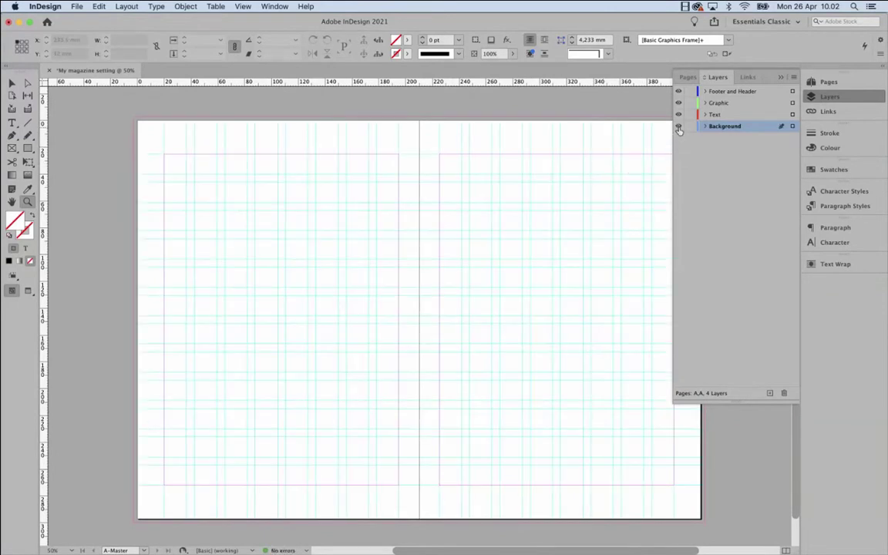
click(678, 127)
click(678, 126)
click(678, 127)
click(678, 126)
click(706, 126)
click(706, 126)
click(678, 127)
click(677, 127)
click(678, 127)
click(678, 127)
click(678, 127)
click(679, 127)
click(244, 7)
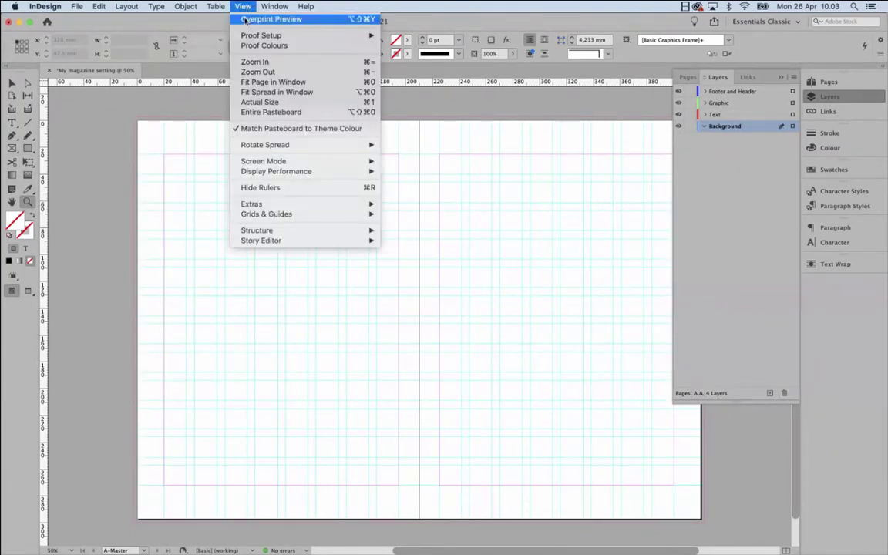
mouse_move(254, 146)
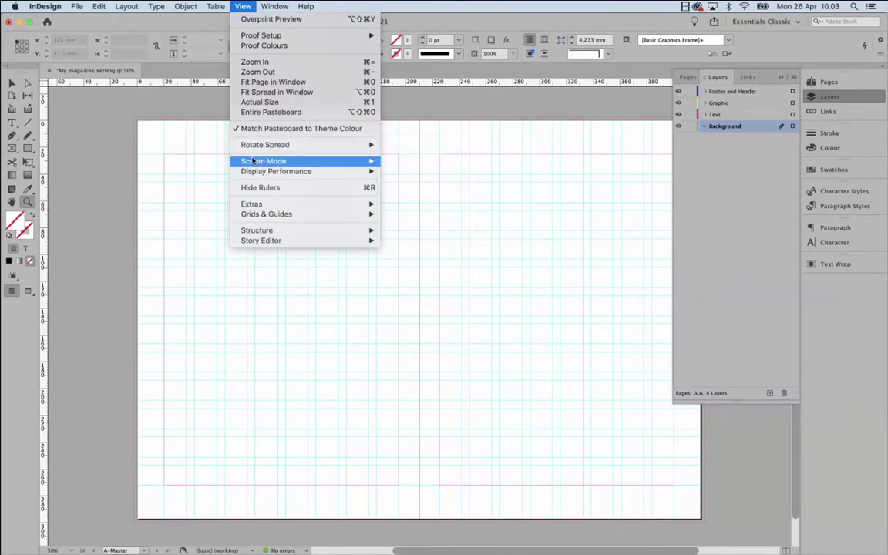
mouse_move(250, 164)
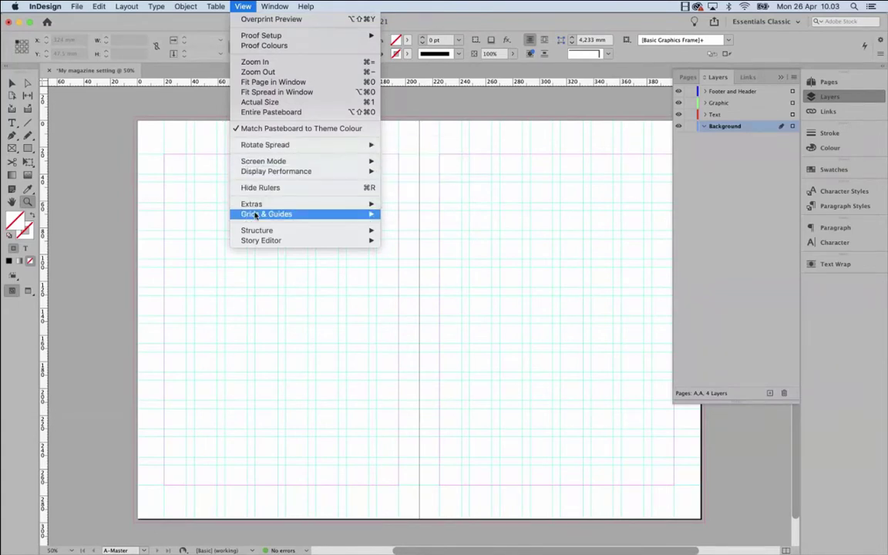
mouse_move(264, 214)
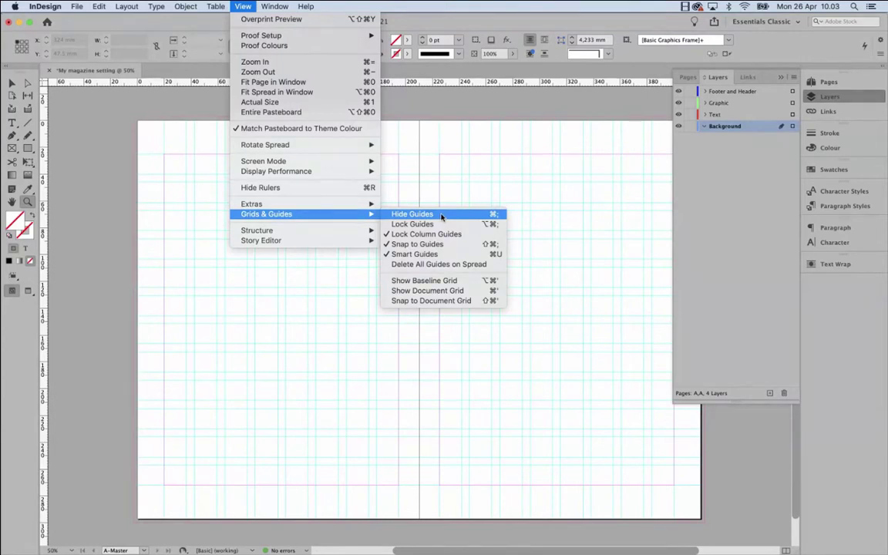
click(683, 145)
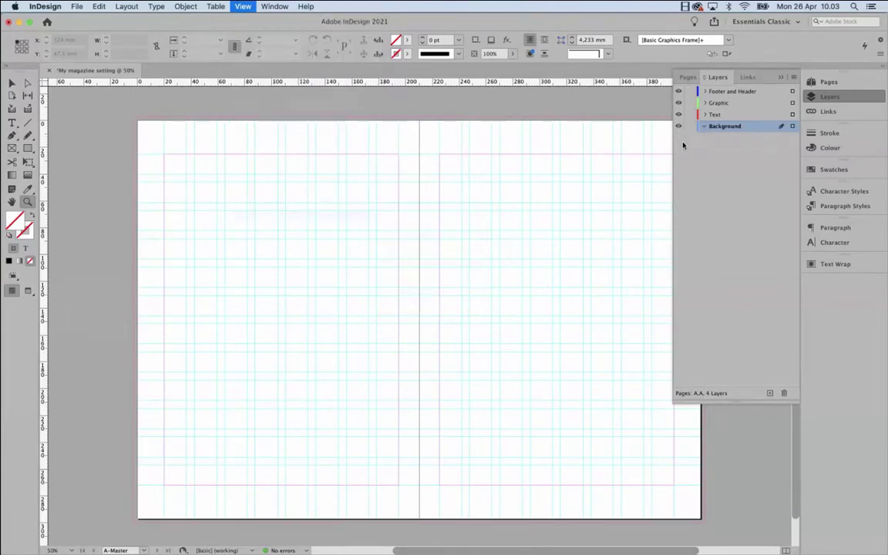
Rename the Background layer as Grids.
double_click(717, 127)
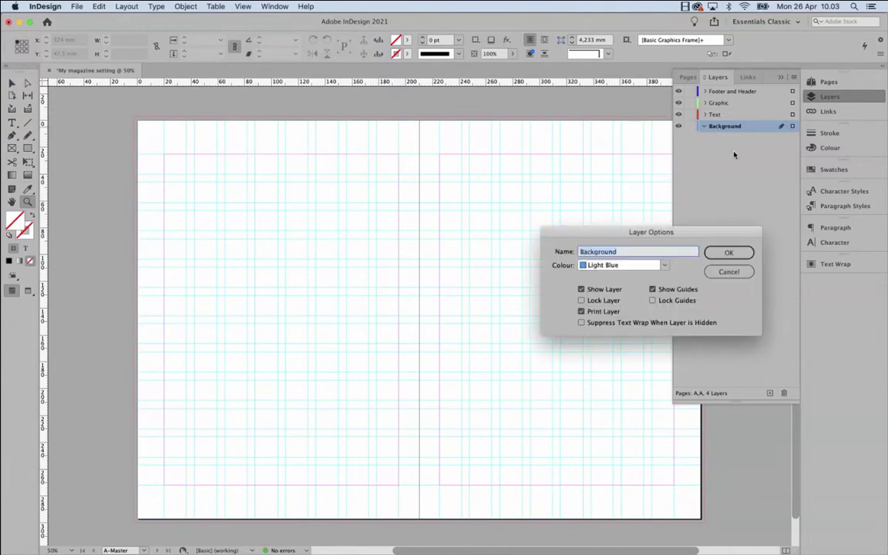
text(Grids)
click(728, 253)
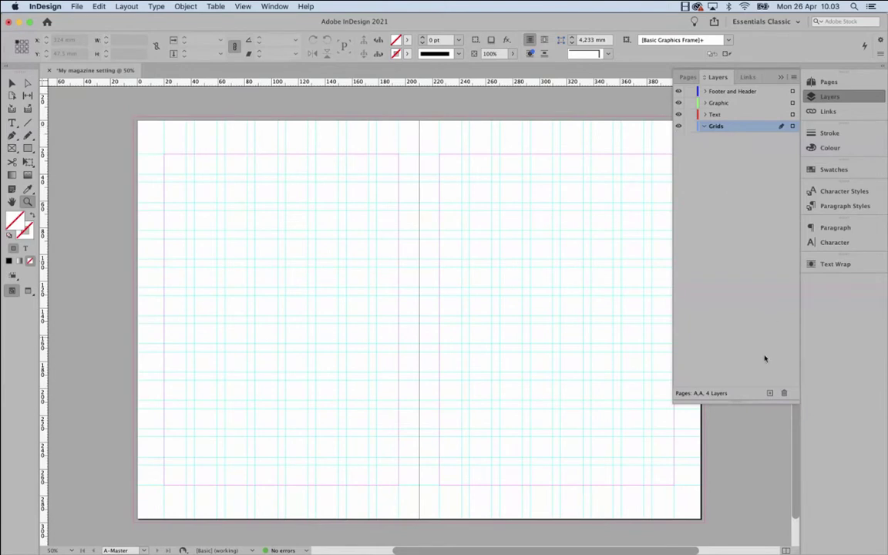
Add a new layer named Background and move it below the Grids layer.
click(769, 393)
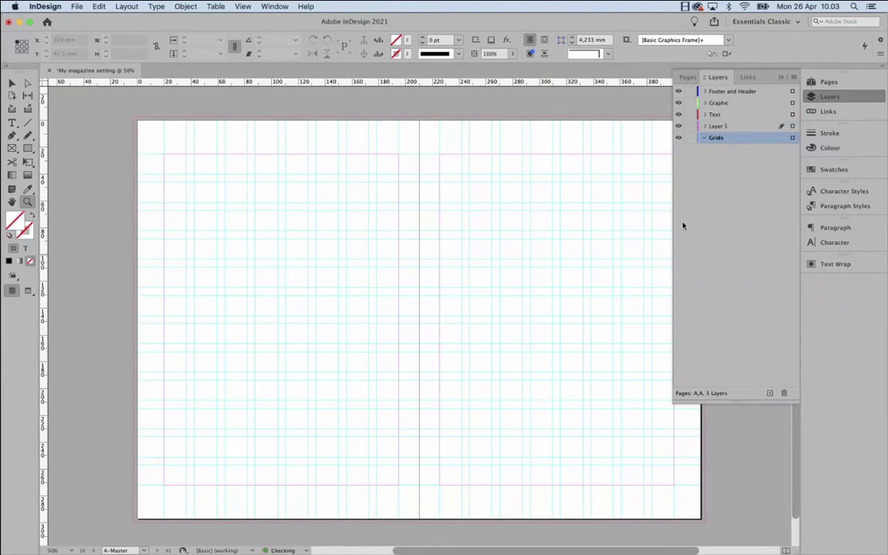
double_click(717, 126)
text(Basc)
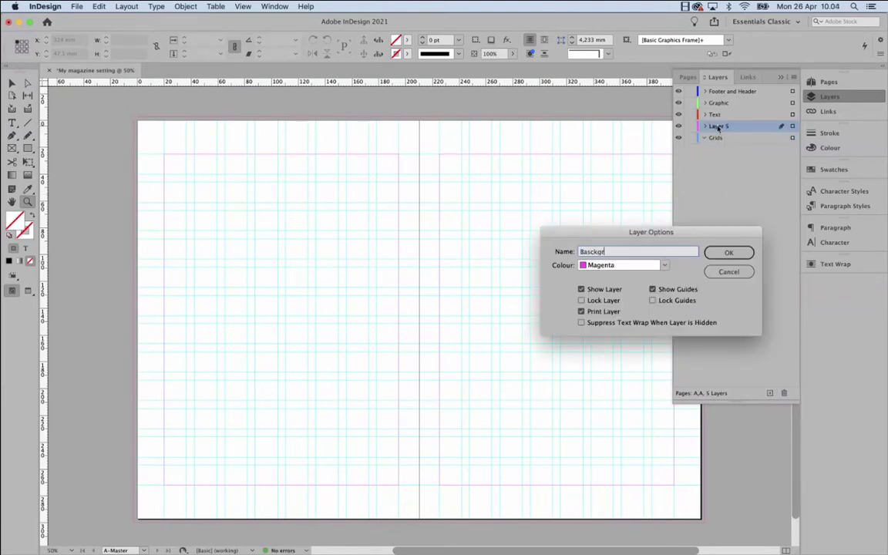
key(BackSpace)
text(kground)
key(Return)
drag(750, 128, 742, 146)
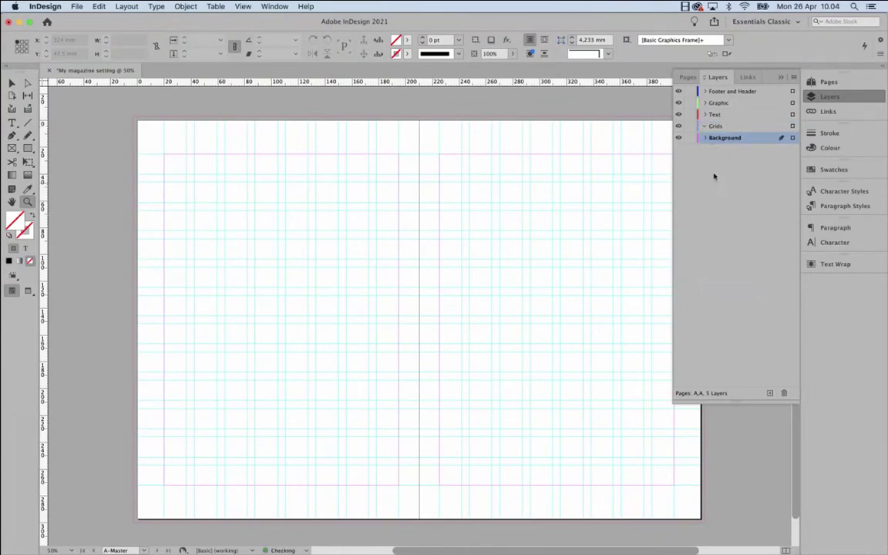
Toggle the Grids layer's visibility to check that it carries the guides, and compare it with the Background layer.
click(678, 126)
click(679, 128)
click(678, 126)
click(678, 126)
click(678, 127)
click(678, 127)
click(679, 127)
click(679, 128)
click(679, 127)
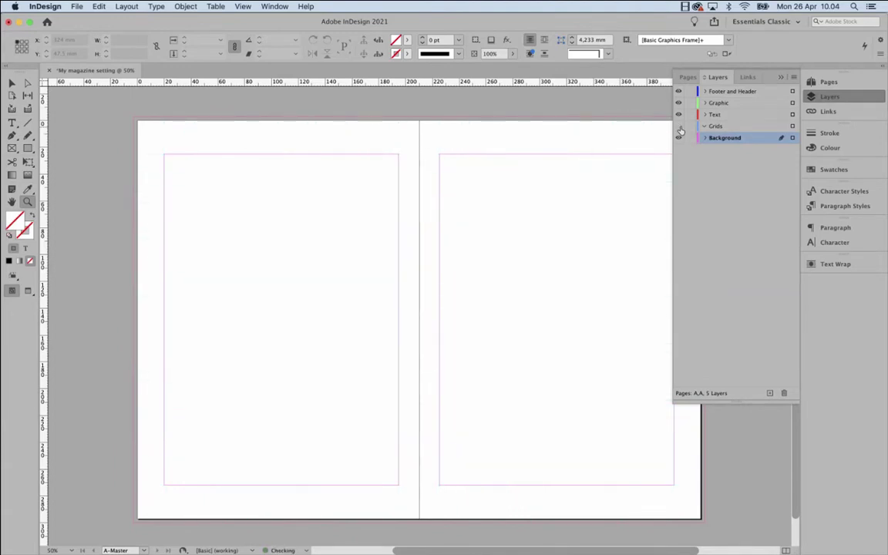
click(679, 127)
click(679, 127)
click(679, 127)
click(738, 129)
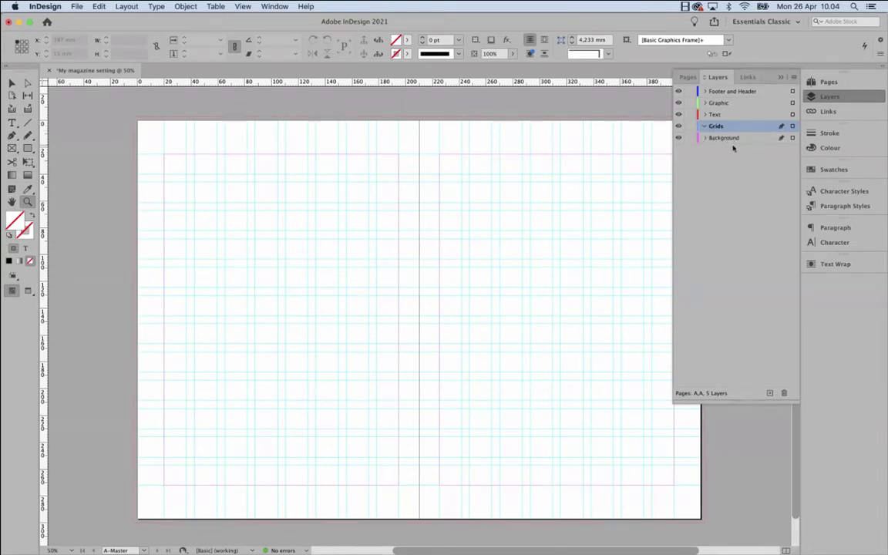
click(726, 139)
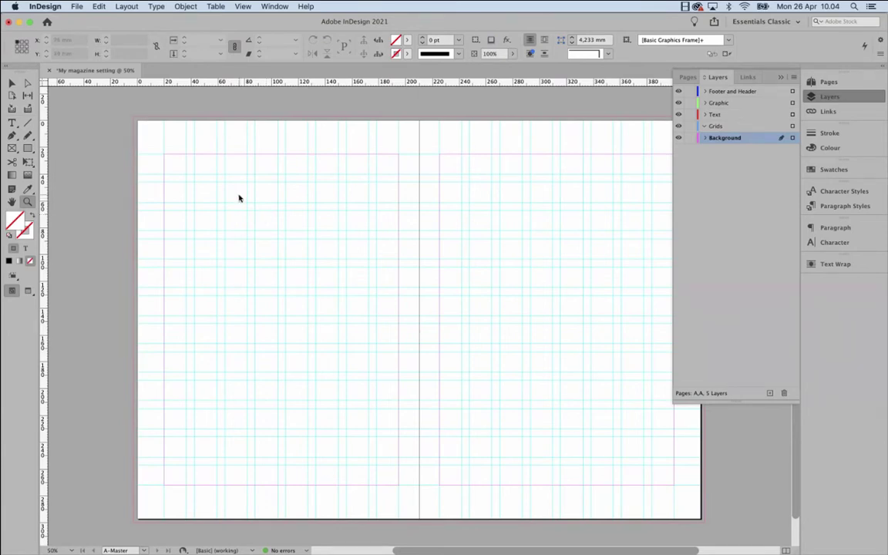
Select all guides of the Grids layer across the A-Master spread and set their ruler guide colour to Grid Orange.
click(750, 126)
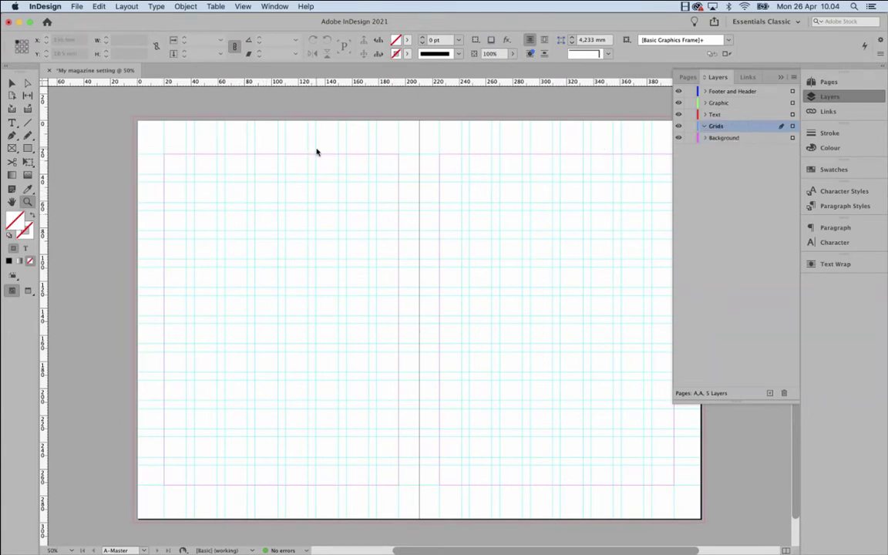
click(12, 82)
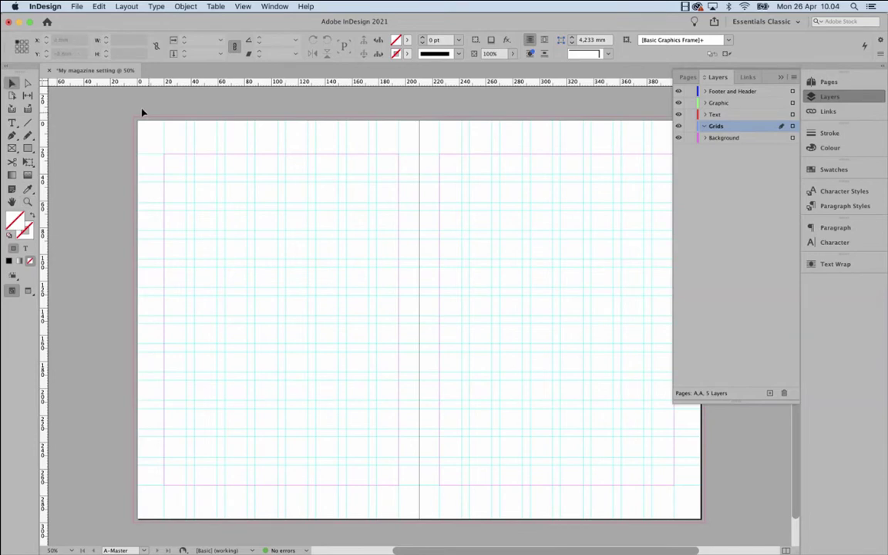
drag(122, 103, 642, 515)
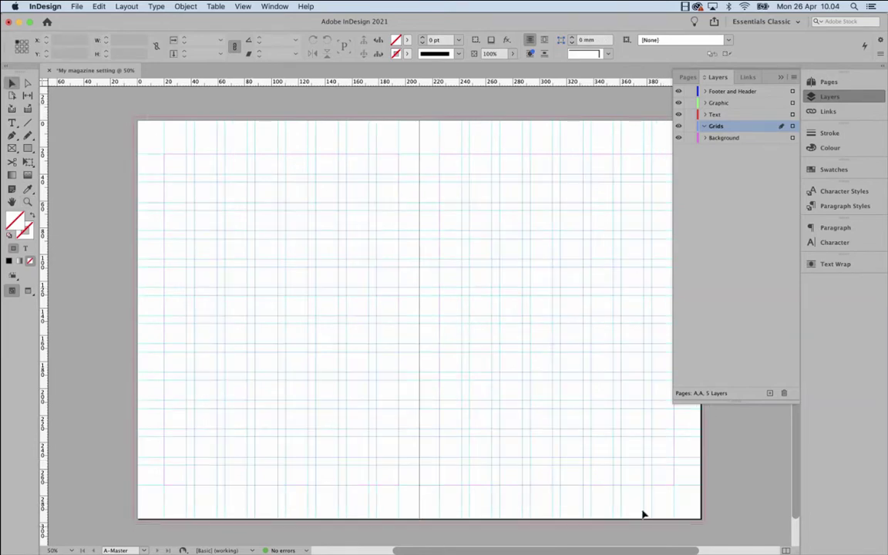
click(134, 138)
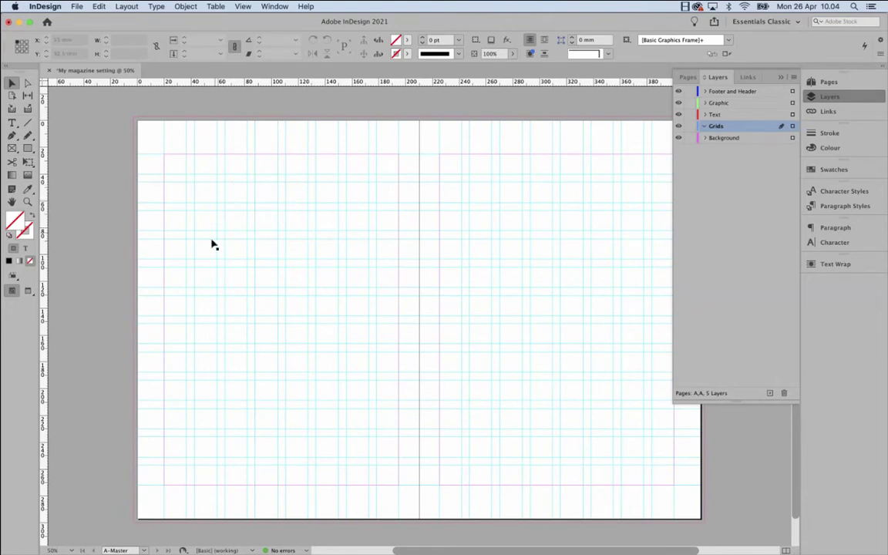
drag(111, 109, 718, 532)
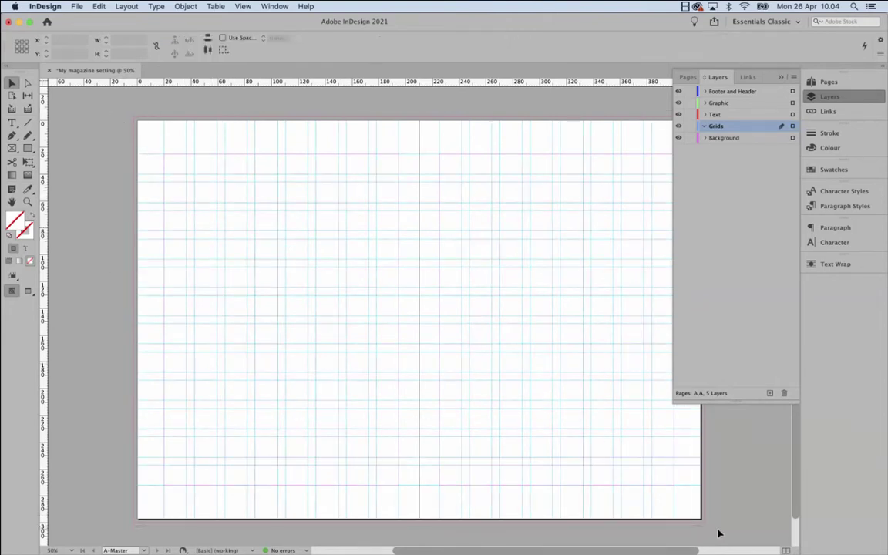
click(126, 8)
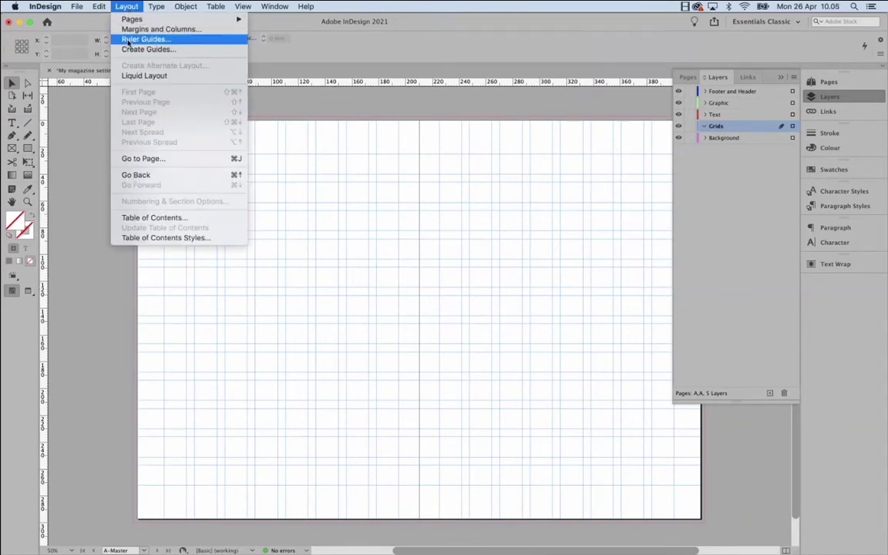
click(129, 39)
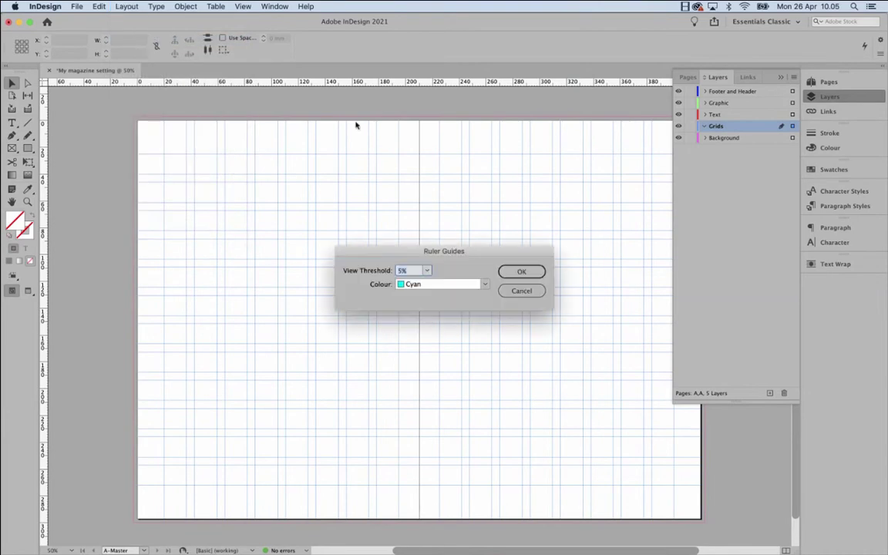
drag(420, 254, 529, 117)
click(587, 146)
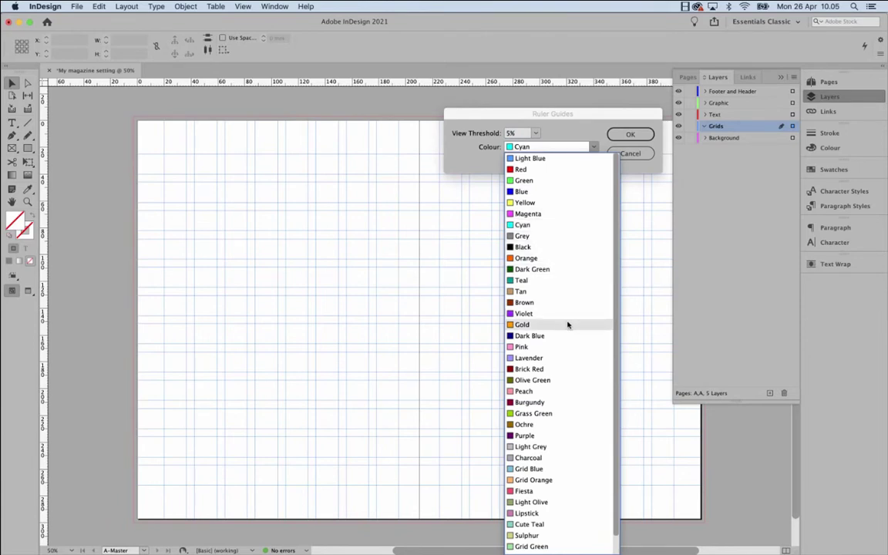
click(544, 480)
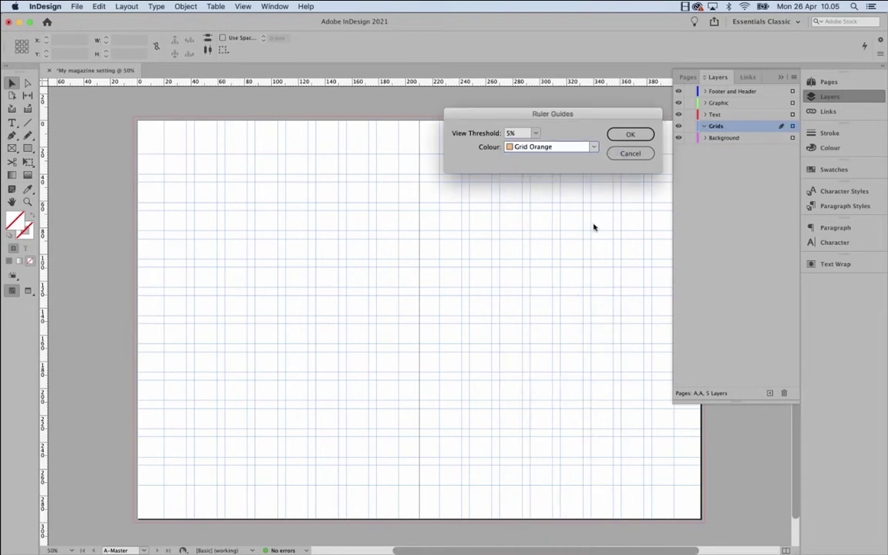
click(630, 134)
click(350, 113)
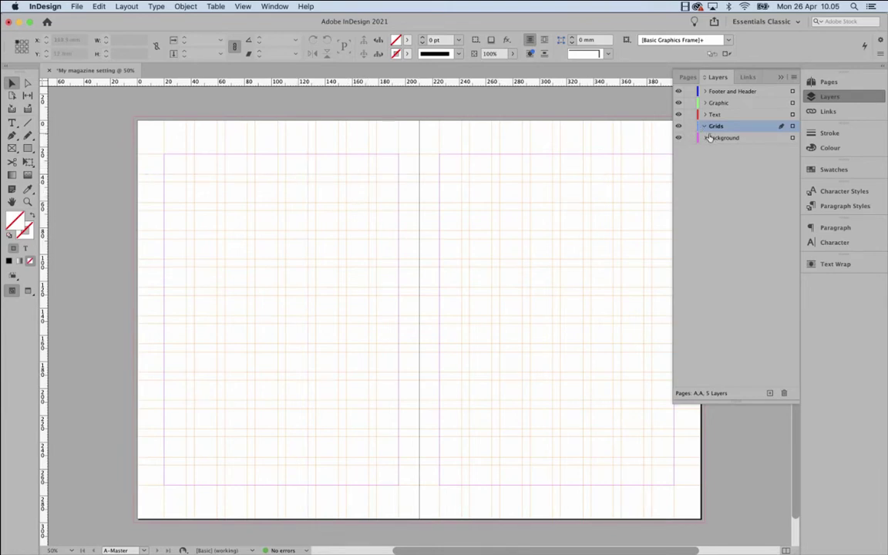
Hide the Grids layer and rename it as Grids no 1.
click(678, 127)
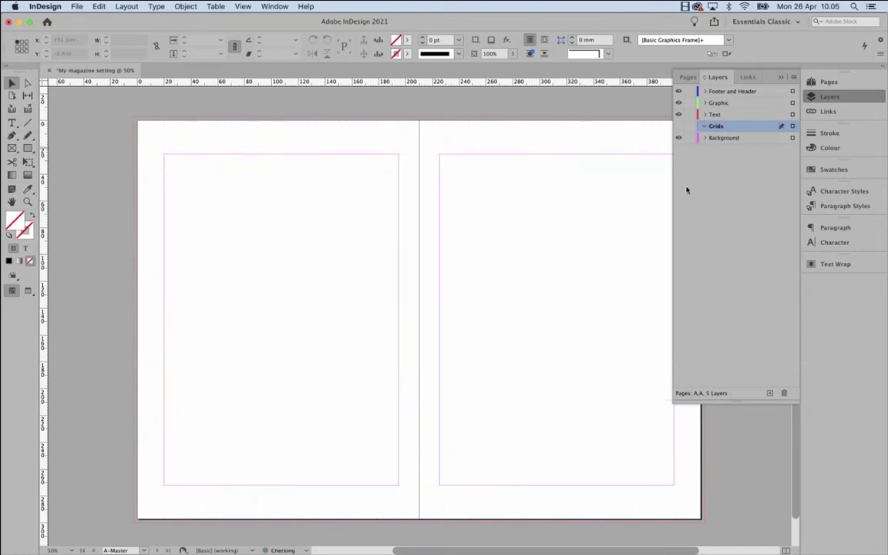
double_click(721, 128)
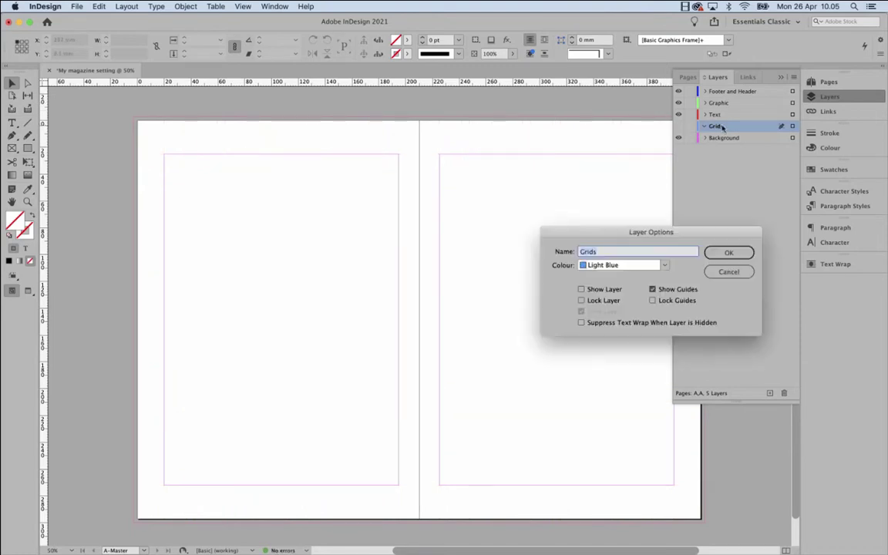
text(no 1)
key(Return)
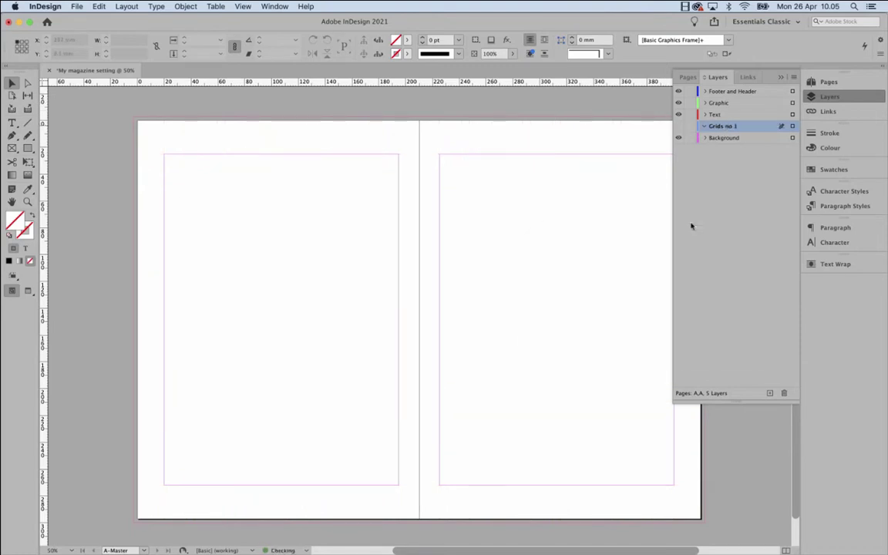
Add a new layer above Grids no 1 and name it Grid no 2.
click(769, 393)
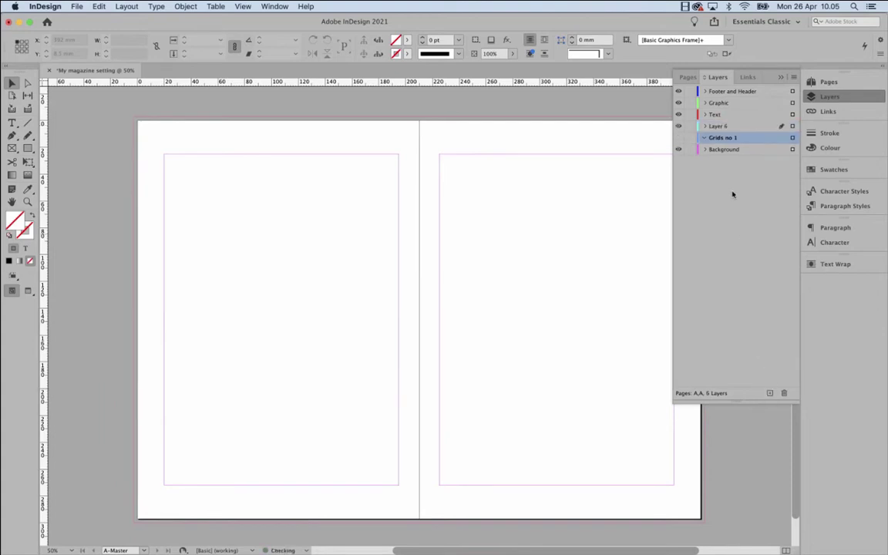
double_click(721, 126)
text(Grid no 2)
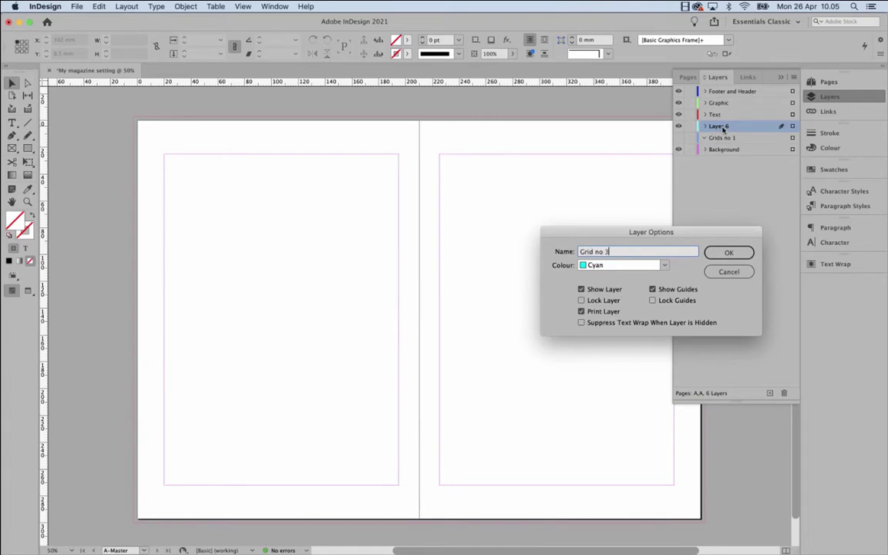
click(729, 252)
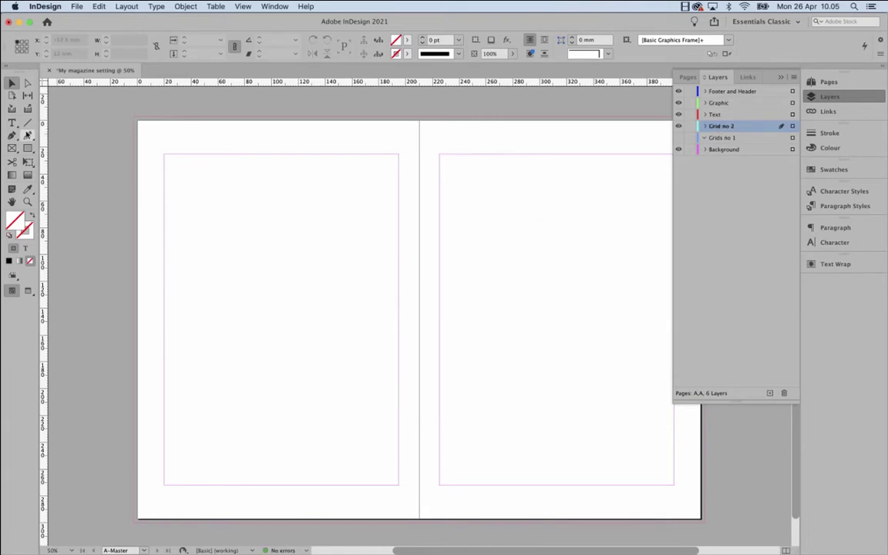
Draw a 175 × 247 mm rectangle filling the left page's margin area and give it a black fill.
click(17, 148)
click(27, 148)
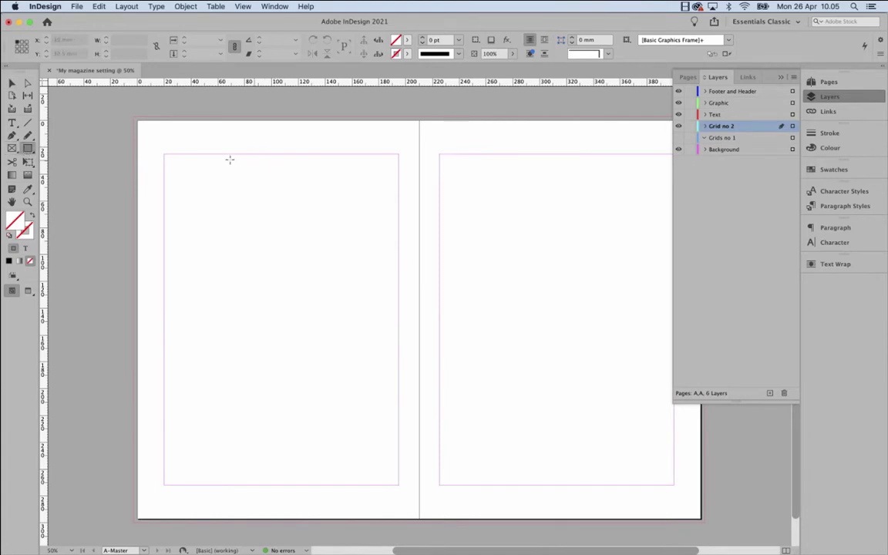
mouse_move(164, 155)
mouse_down()
mouse_move(331, 361)
mouse_move(398, 485)
mouse_up()
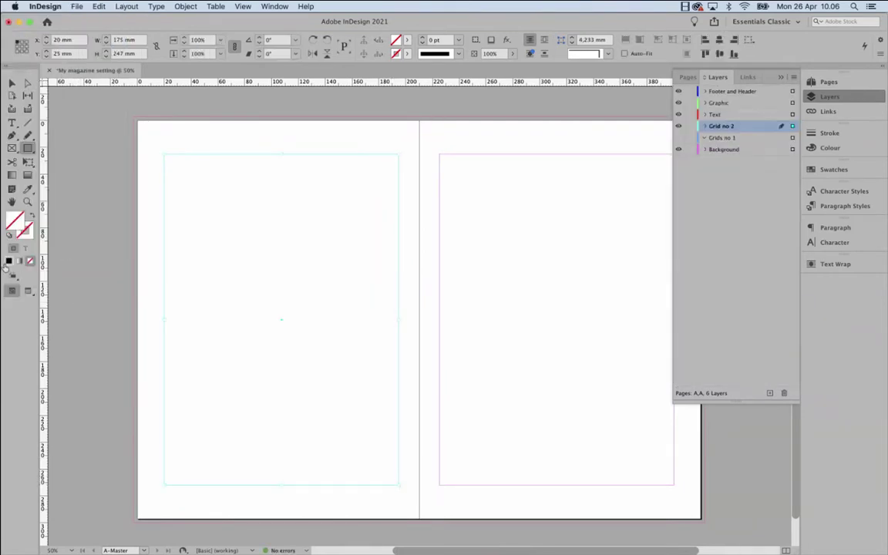
click(9, 261)
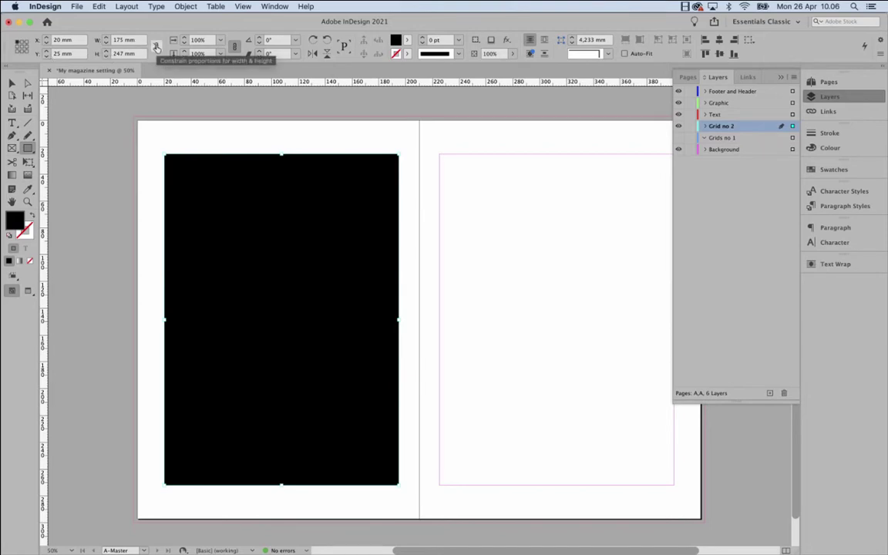
Constrain the black rectangle's proportions and reduce it to 21,875 mm wide by 30,875 mm high.
click(156, 48)
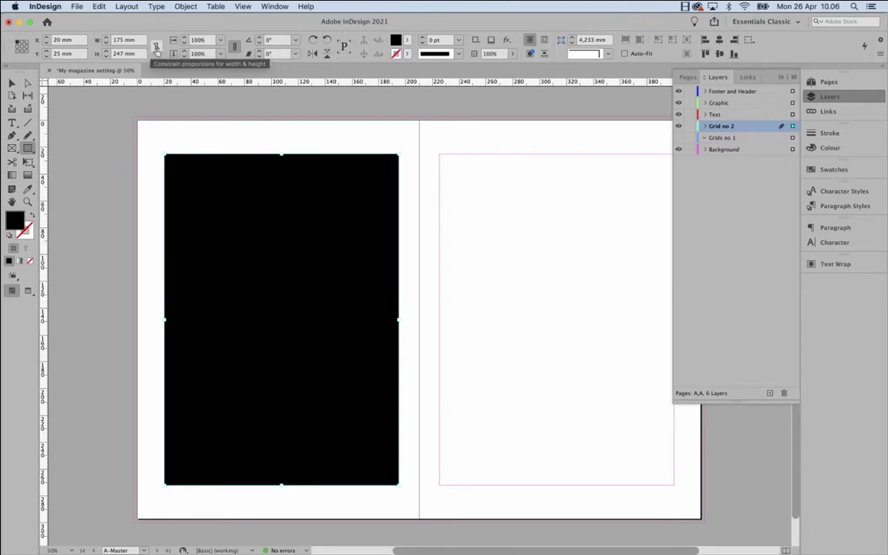
click(157, 48)
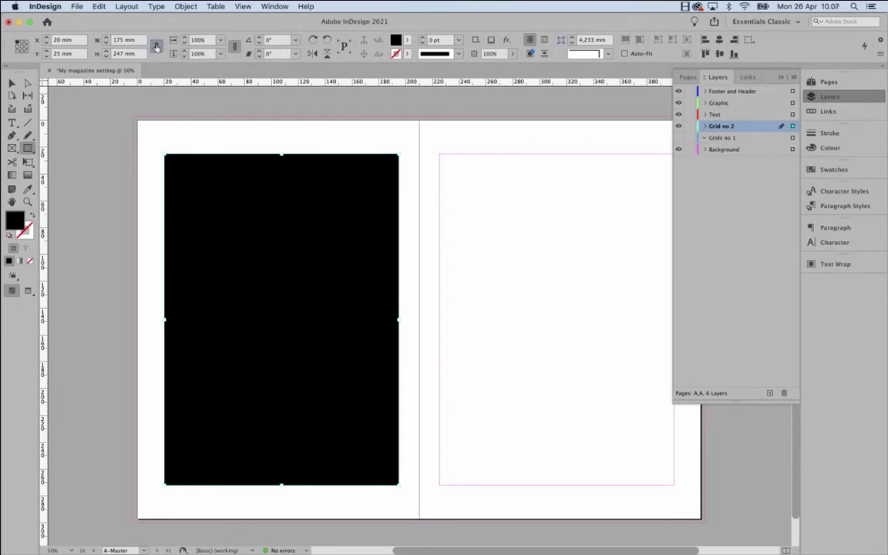
click(133, 38)
key(Return)
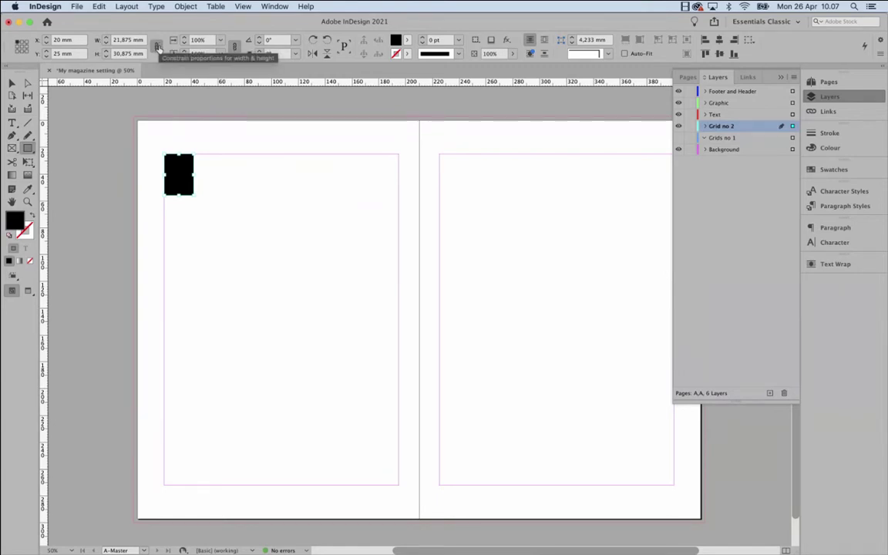
click(157, 47)
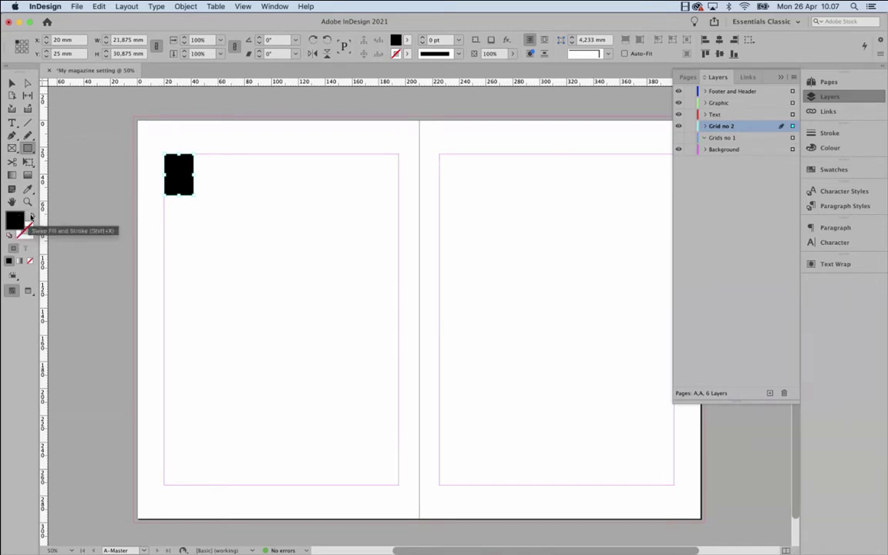
Swap the small rectangle's fill and stroke, and align its 1 pt black stroke to the inside.
click(30, 218)
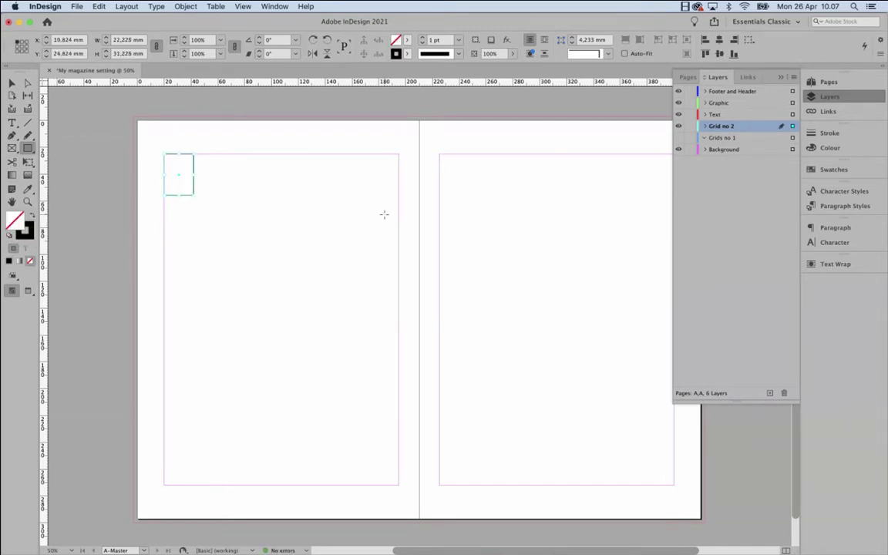
click(833, 134)
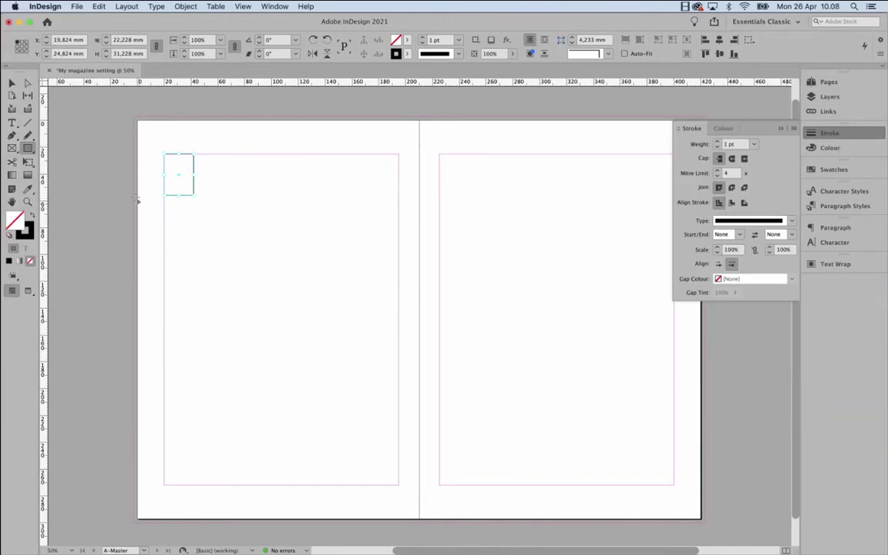
click(731, 202)
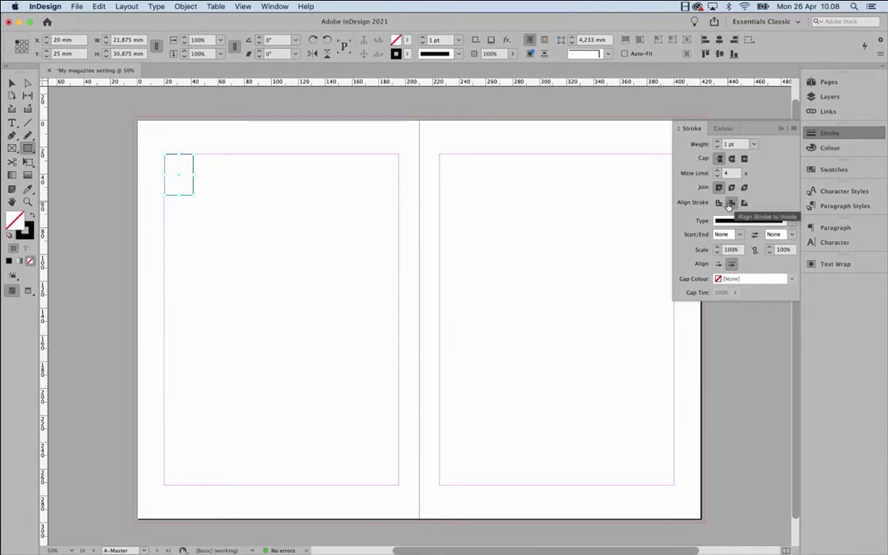
click(731, 203)
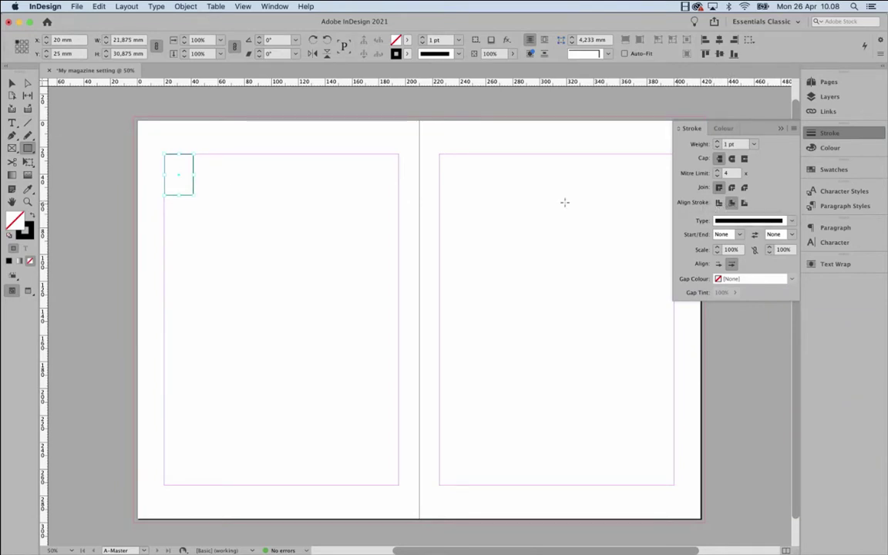
Examine the small rectangle's inside-aligned stroke up close, then fit the page in view and reselect the rectangle.
click(11, 82)
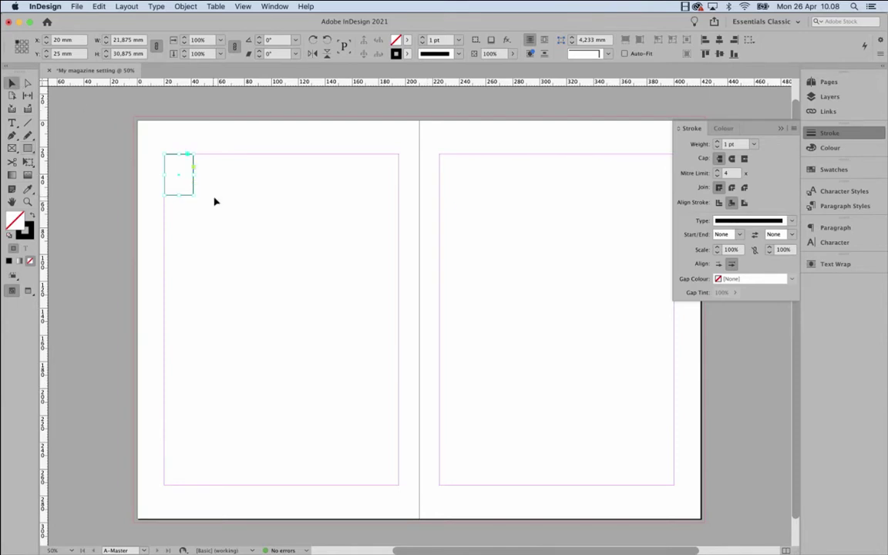
click(27, 202)
drag(145, 175, 213, 210)
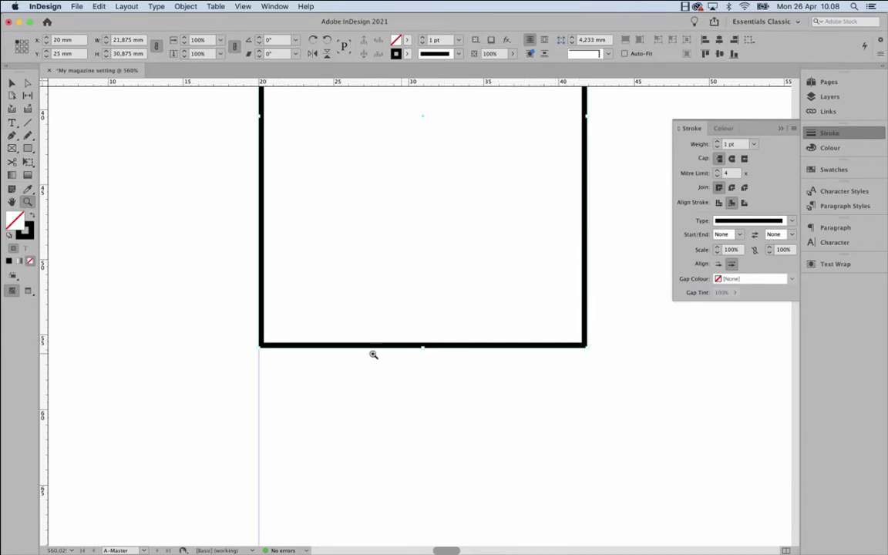
key(super+0)
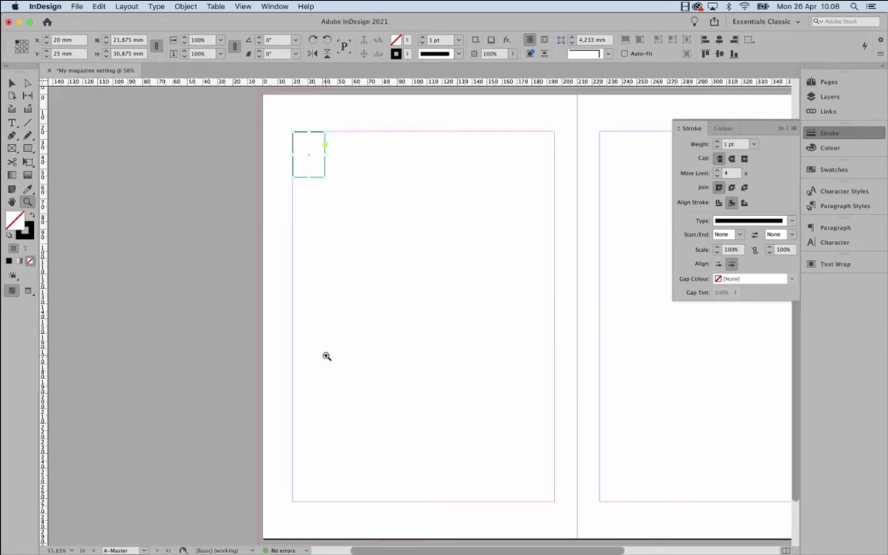
click(12, 82)
click(254, 141)
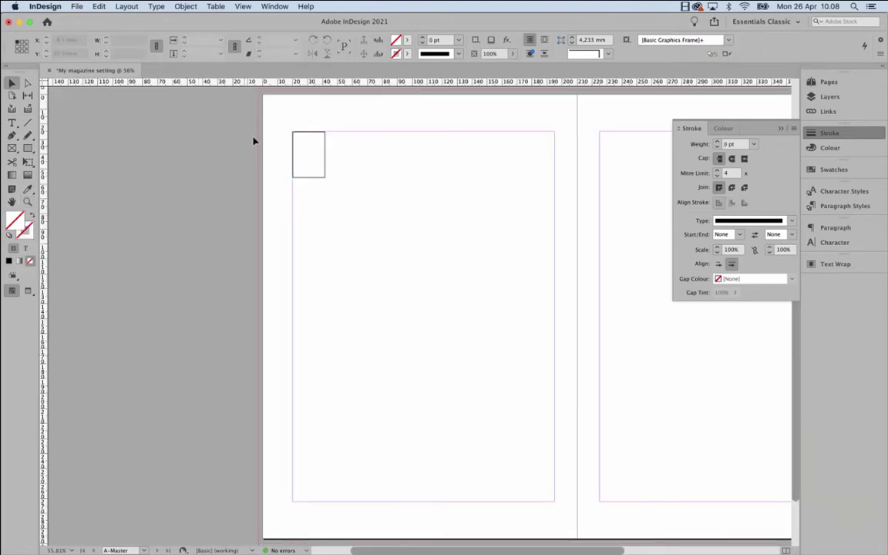
drag(262, 119, 362, 202)
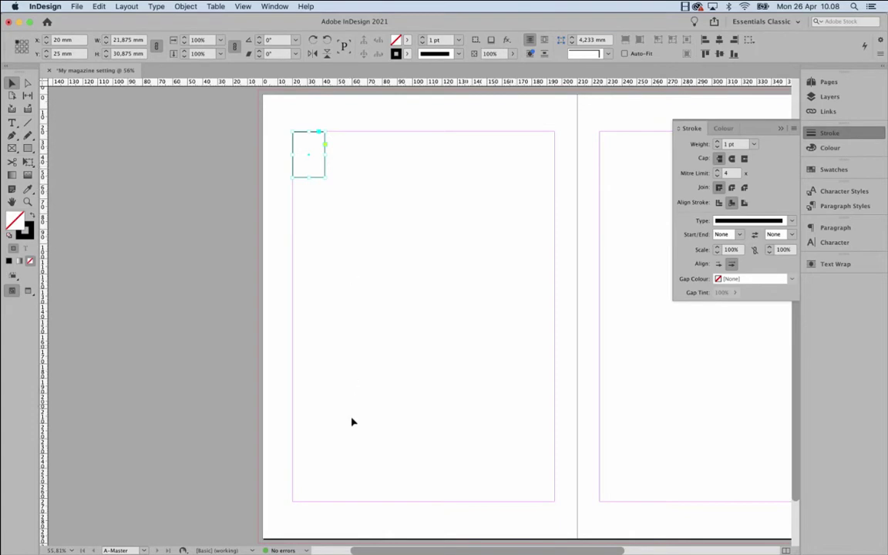
Start a Step and Repeat of the small rectangle and set it to create a grid.
click(99, 7)
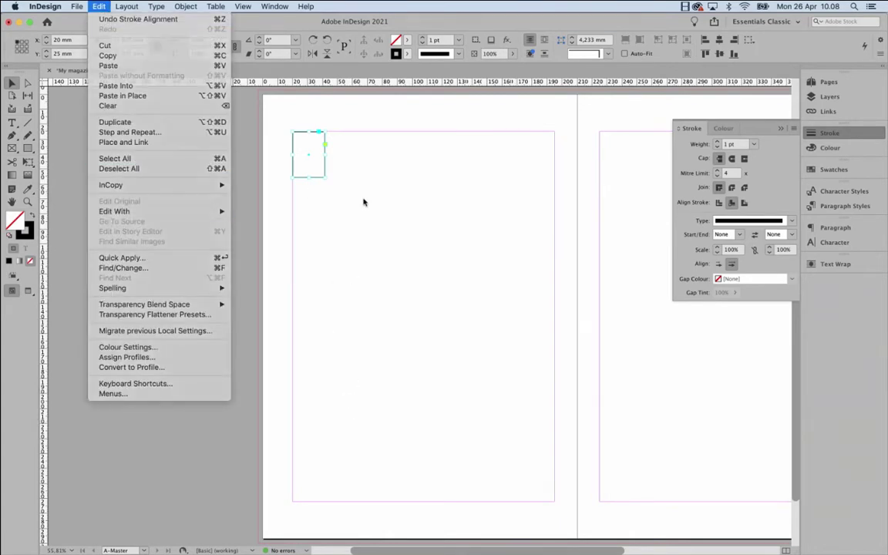
click(330, 170)
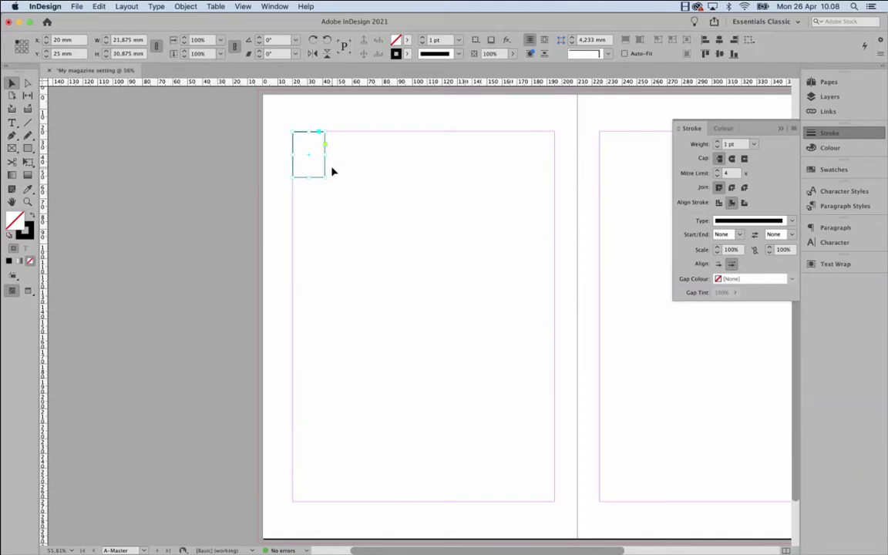
click(95, 7)
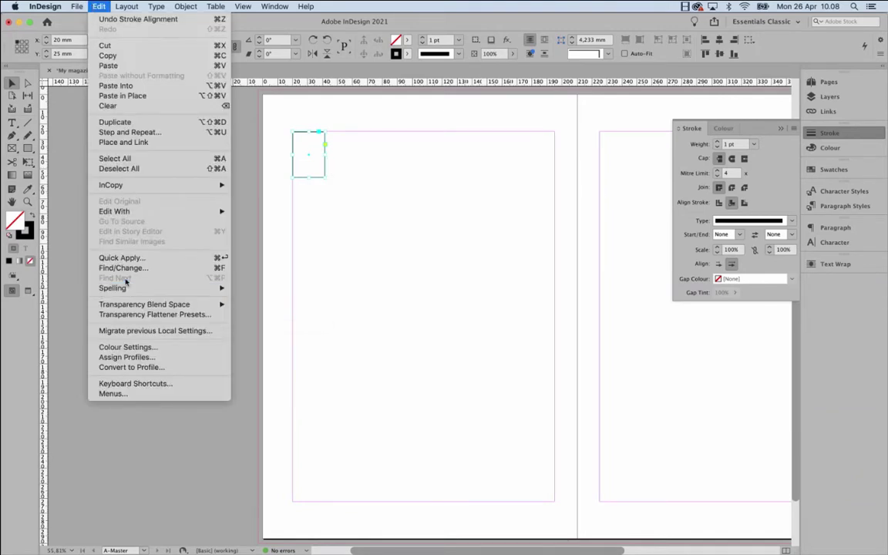
click(172, 133)
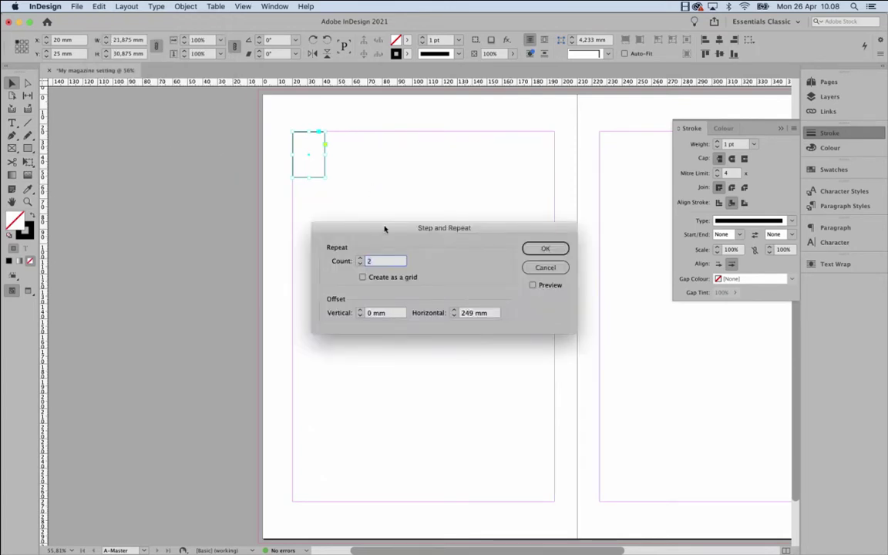
drag(345, 199, 138, 192)
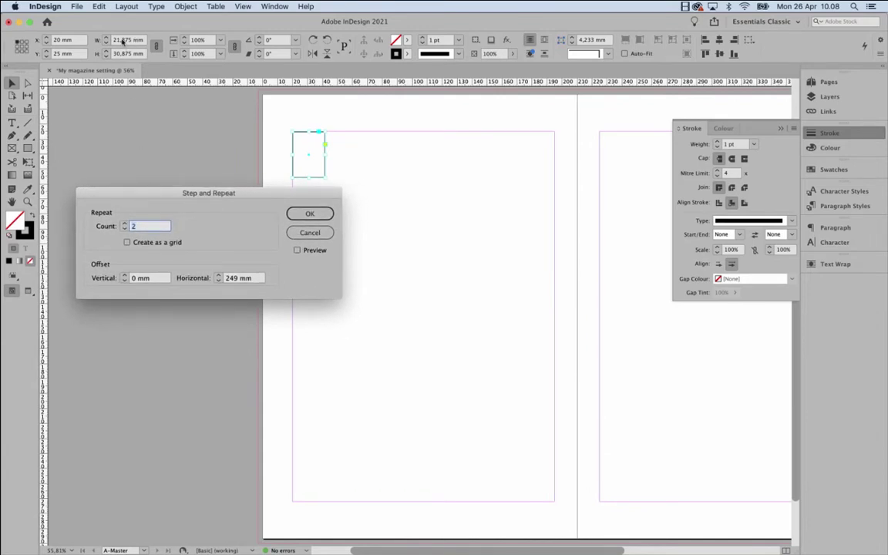
click(127, 243)
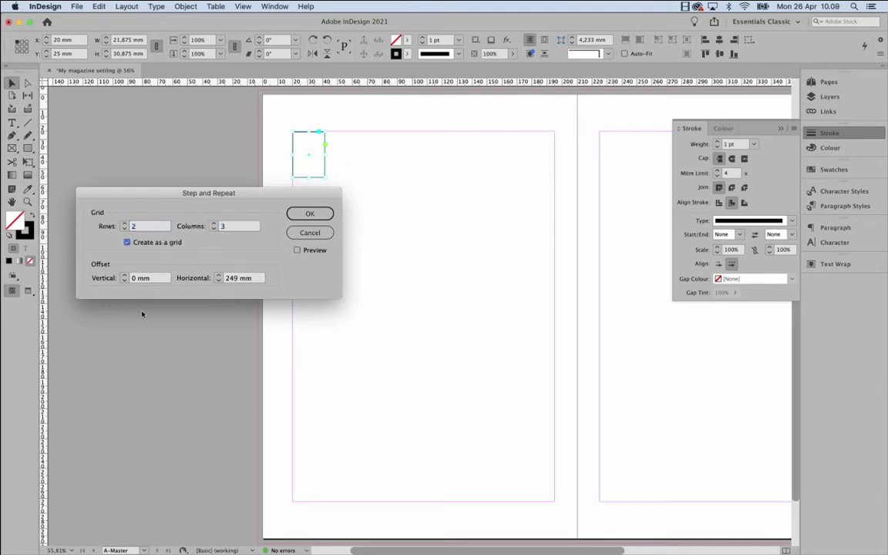
Set the repeat grid to 7 rows and 7 columns with a 0 mm horizontal offset, and enable the preview.
click(125, 223)
click(125, 223)
click(125, 224)
drag(252, 282, 219, 279)
text(0)
click(219, 226)
click(215, 224)
click(215, 223)
click(297, 250)
Set the vertical offset to 30,875 mm and raise the repeat grid to 8 rows and 8 columns.
drag(153, 279, 123, 280)
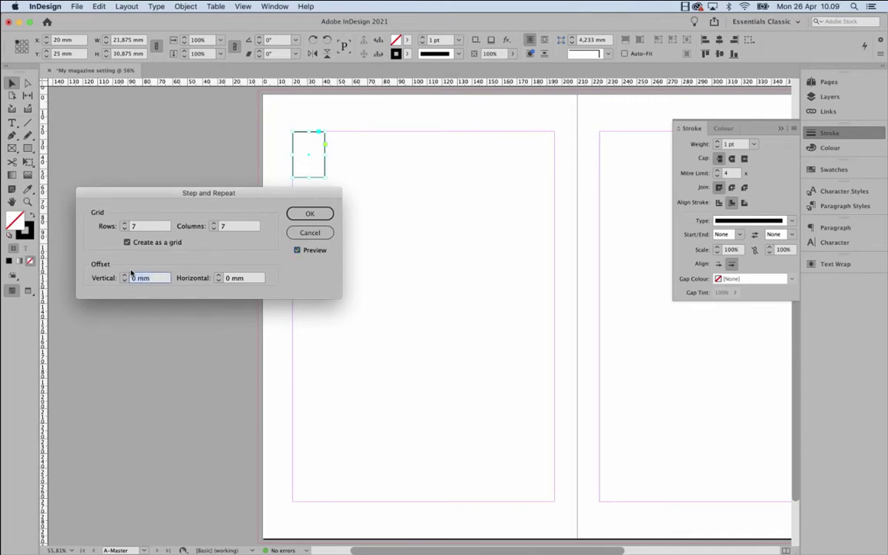
text(30,875)
click(252, 277)
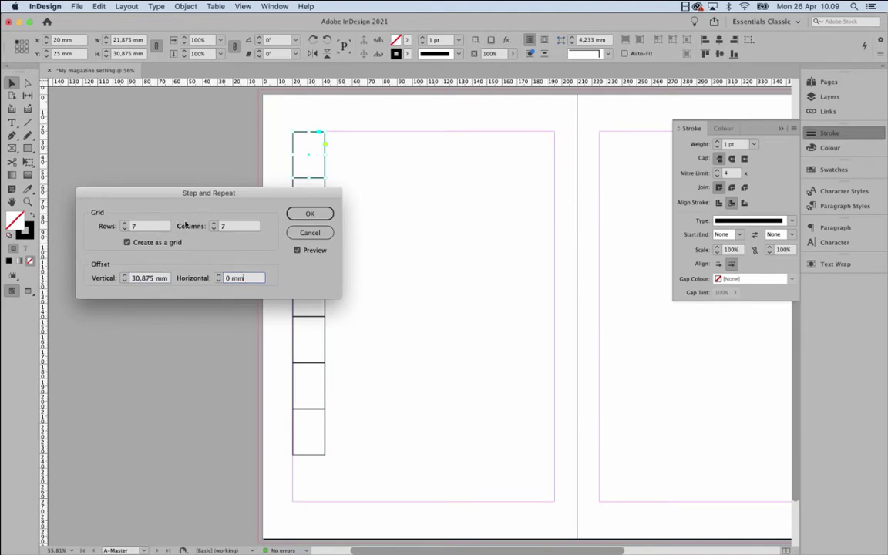
click(216, 224)
click(124, 224)
Set the horizontal offset to 21,875 mm and apply the Step and Repeat.
drag(251, 280, 211, 277)
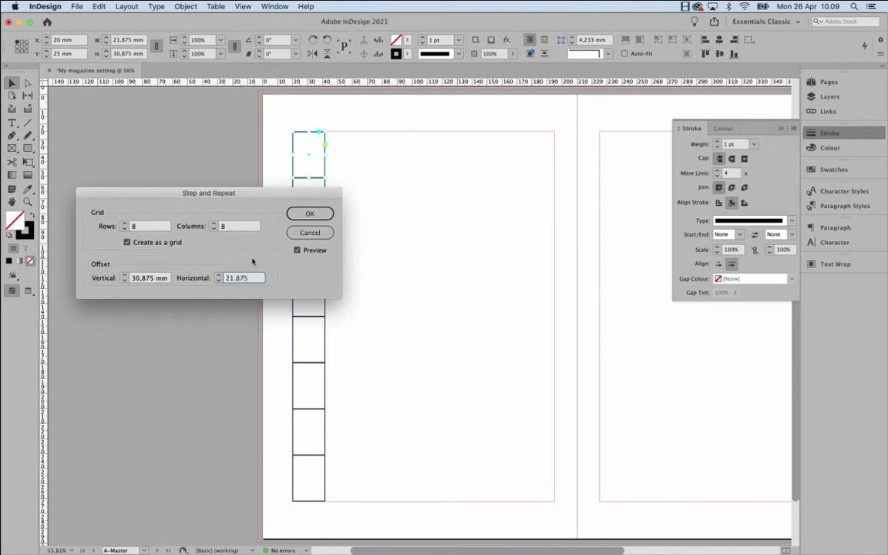
click(233, 226)
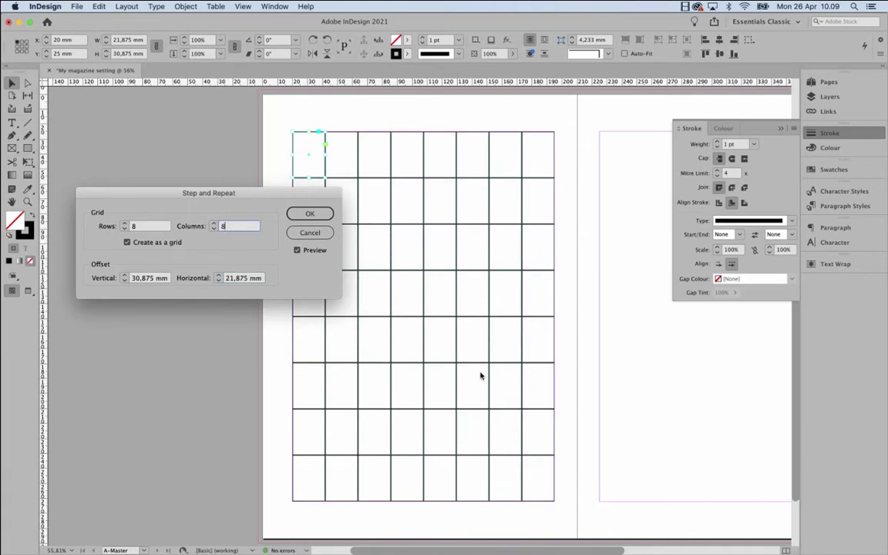
drag(278, 192, 252, 402)
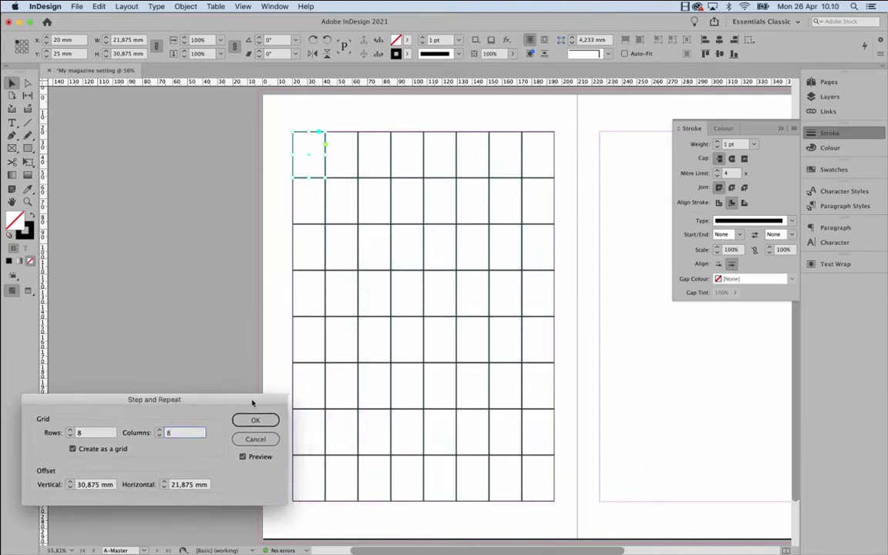
click(265, 423)
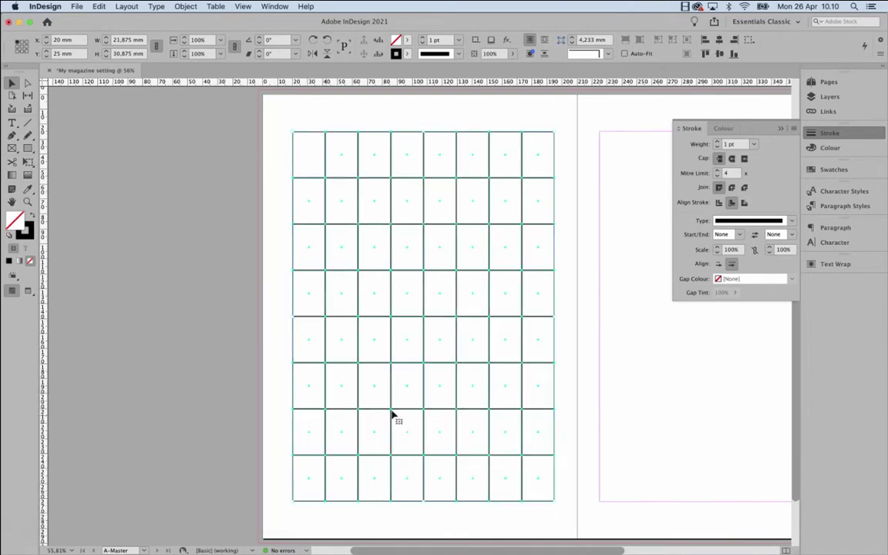
Select all the grid rectangles and colour their strokes [Black] with a 20% tint.
click(247, 271)
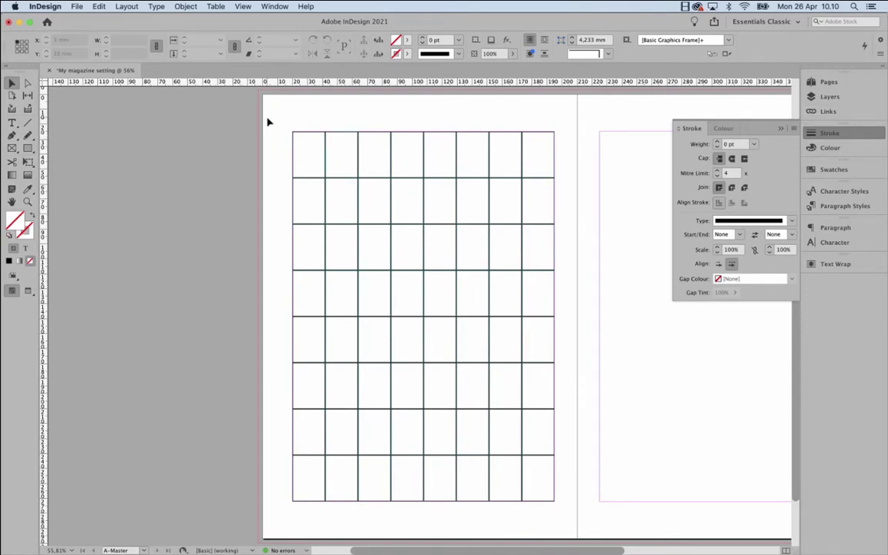
drag(270, 121, 569, 525)
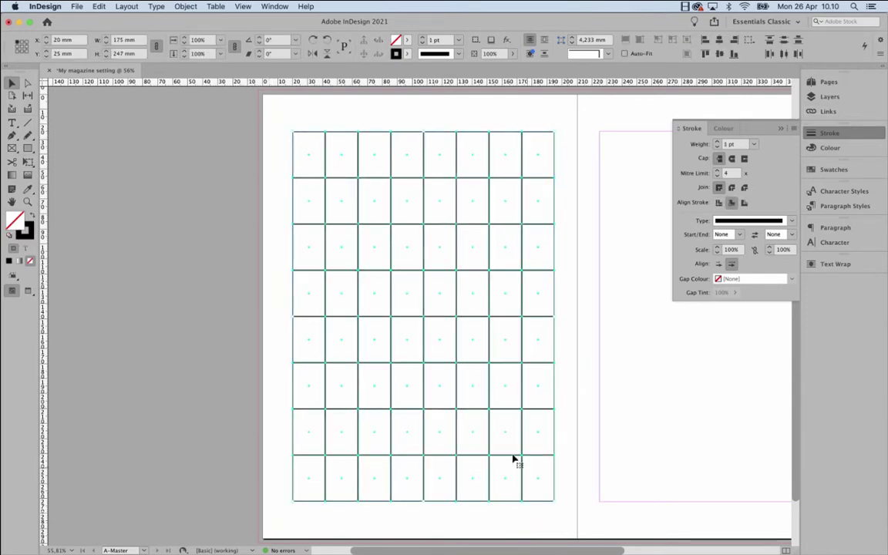
click(825, 169)
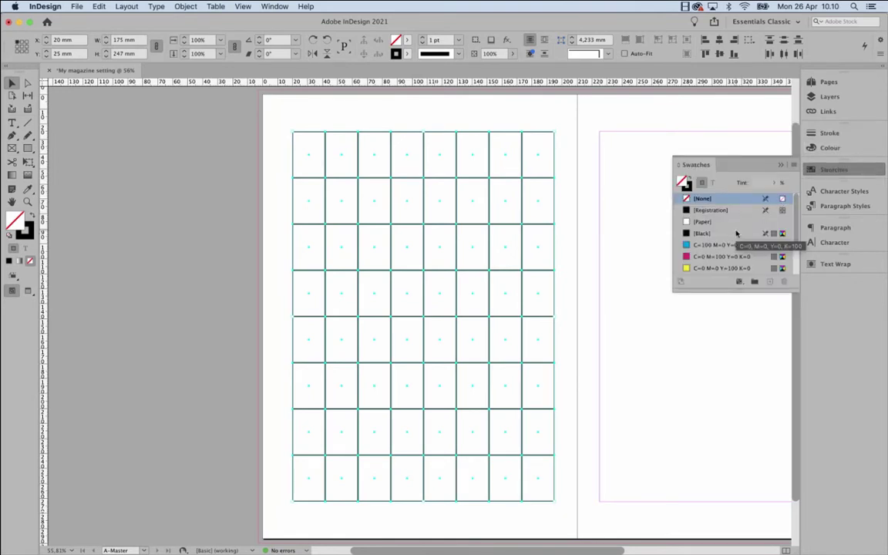
click(24, 228)
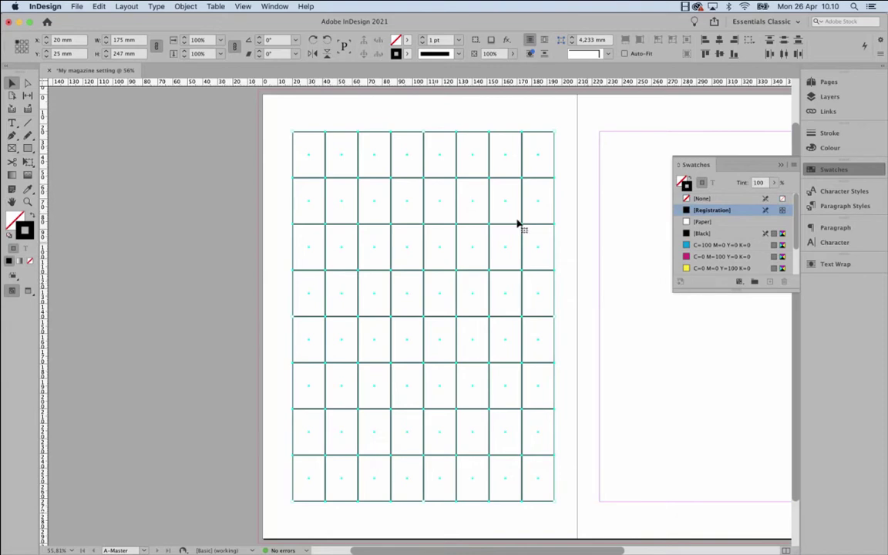
click(715, 233)
click(775, 183)
drag(745, 197, 731, 198)
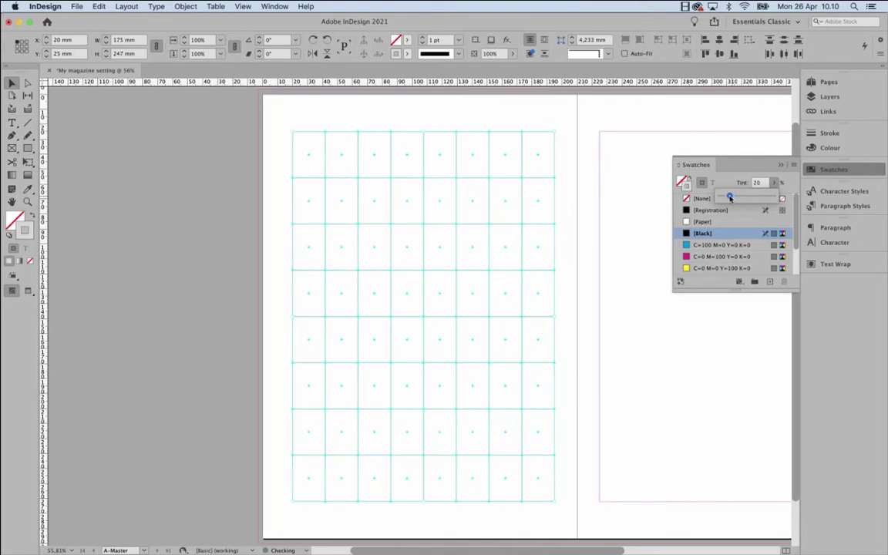
click(252, 252)
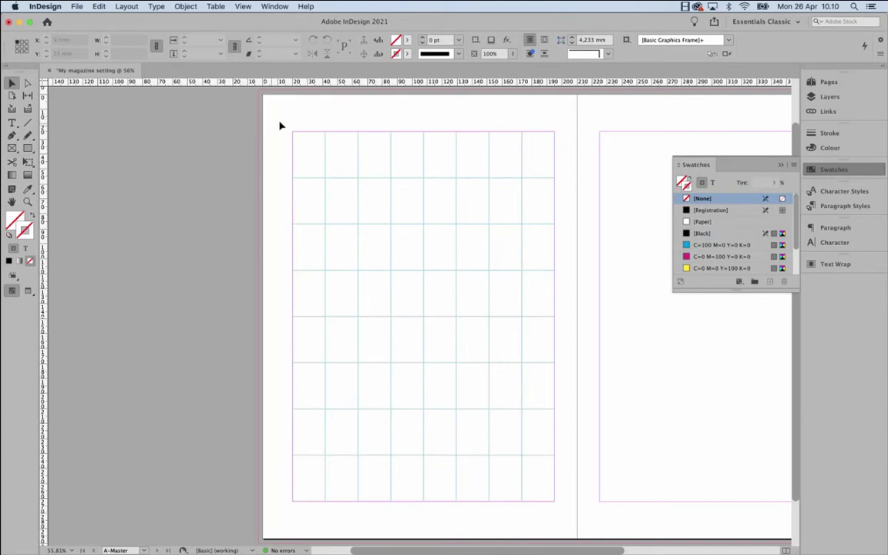
drag(282, 118, 571, 510)
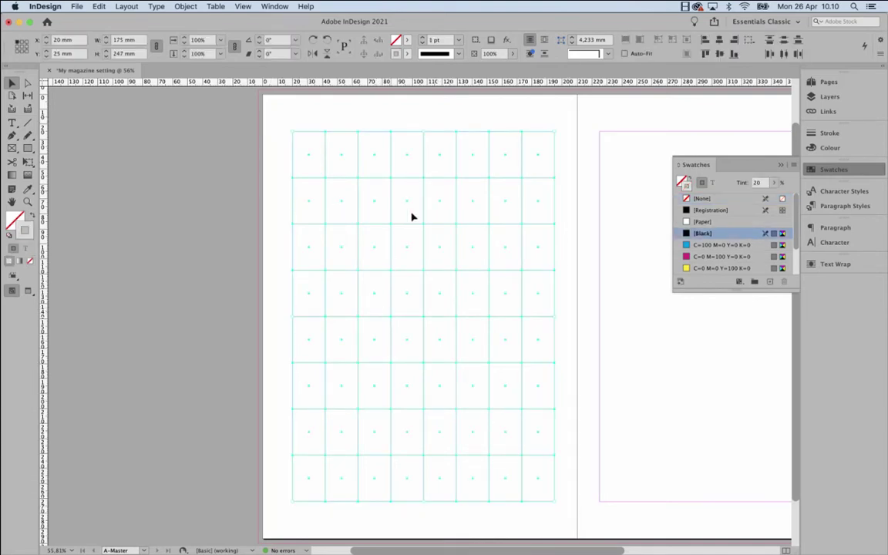
click(282, 135)
drag(272, 116, 565, 521)
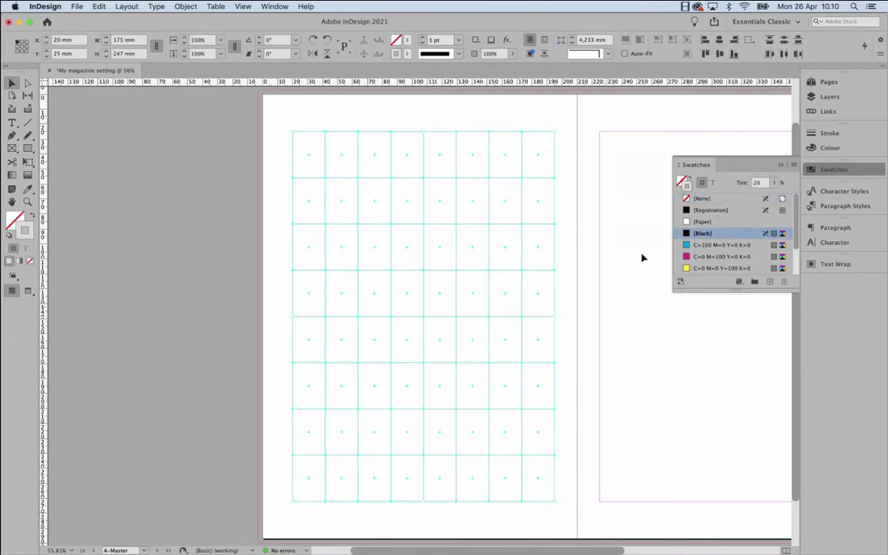
Make the Grid no 2 layer non-printing in its layer options.
click(826, 96)
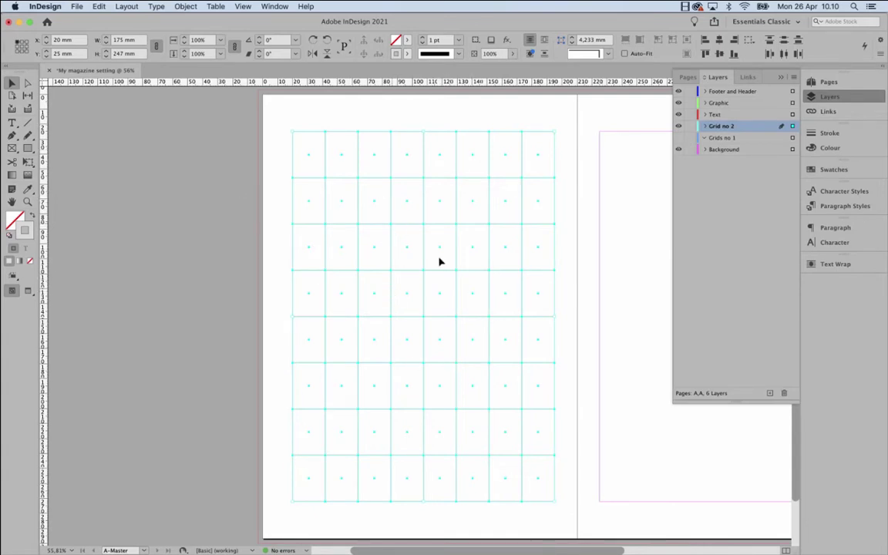
right_click(754, 126)
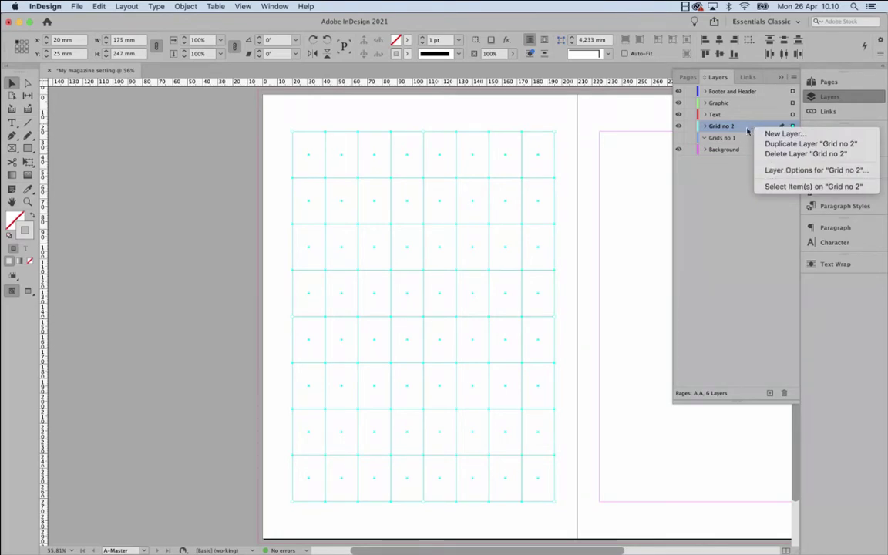
click(808, 170)
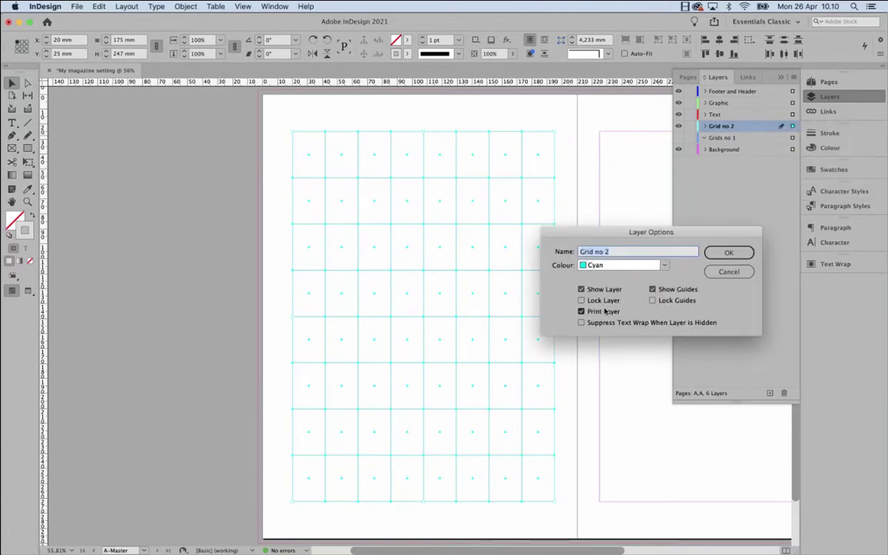
click(581, 311)
click(581, 312)
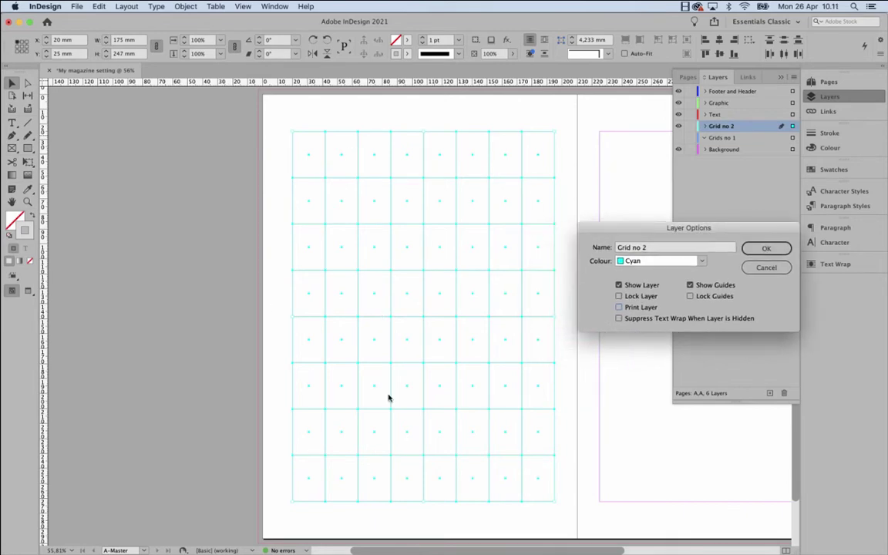
click(767, 249)
click(766, 248)
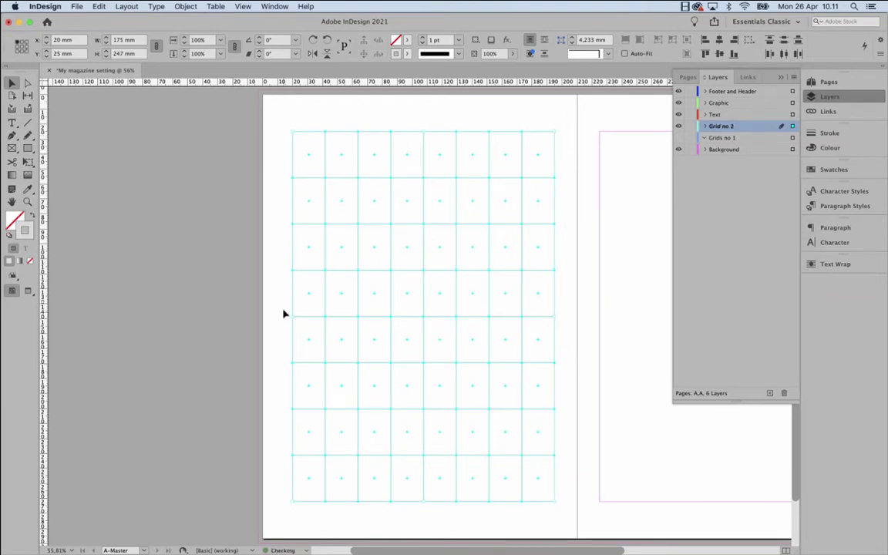
Compare the two grids by toggling the visibility of Grids no 1 and Grid no 2, leaving only Grid no 2 shown.
click(277, 285)
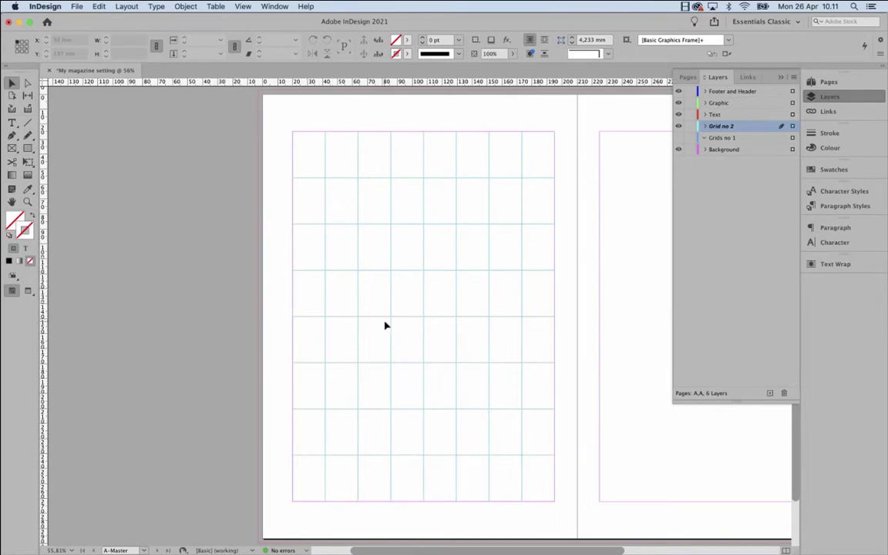
drag(267, 129, 575, 521)
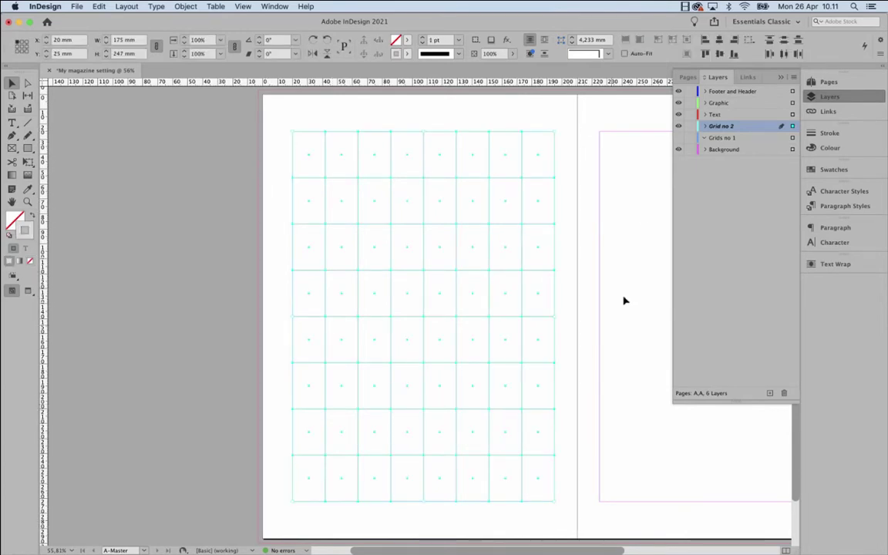
click(679, 138)
click(575, 177)
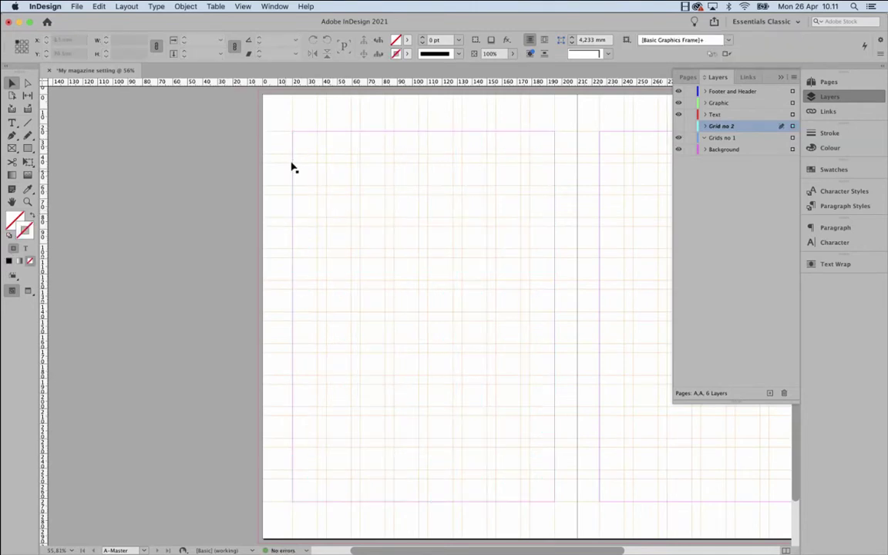
click(678, 137)
click(678, 126)
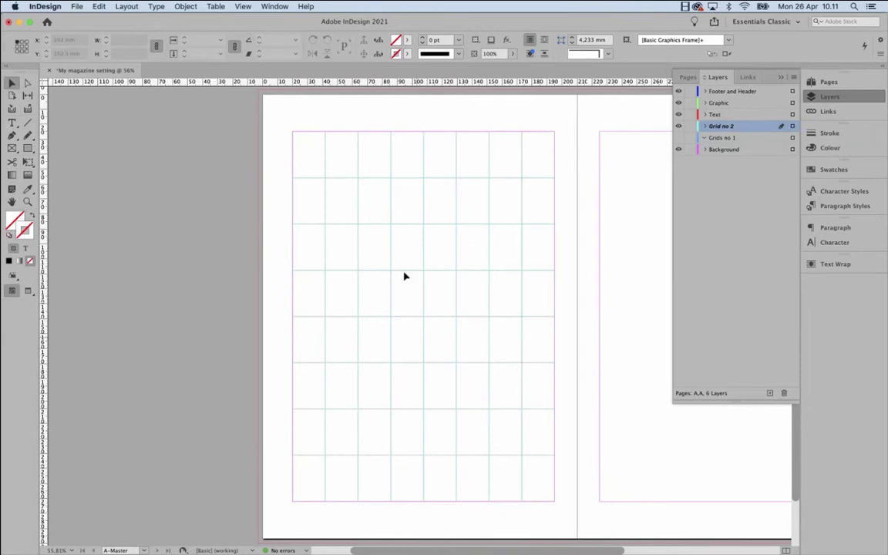
Check the layer options of Grid no 2 and compare the page with Grids no 1 toggled on and off.
double_click(765, 127)
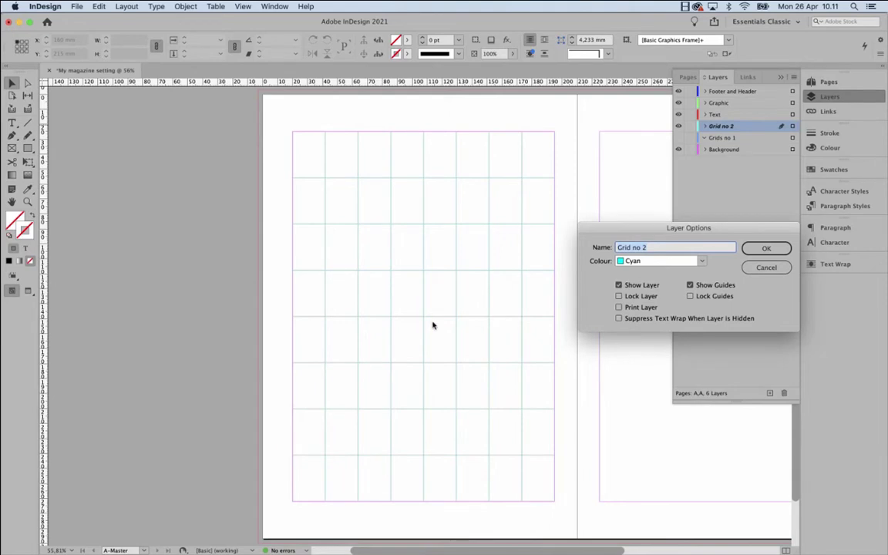
click(766, 247)
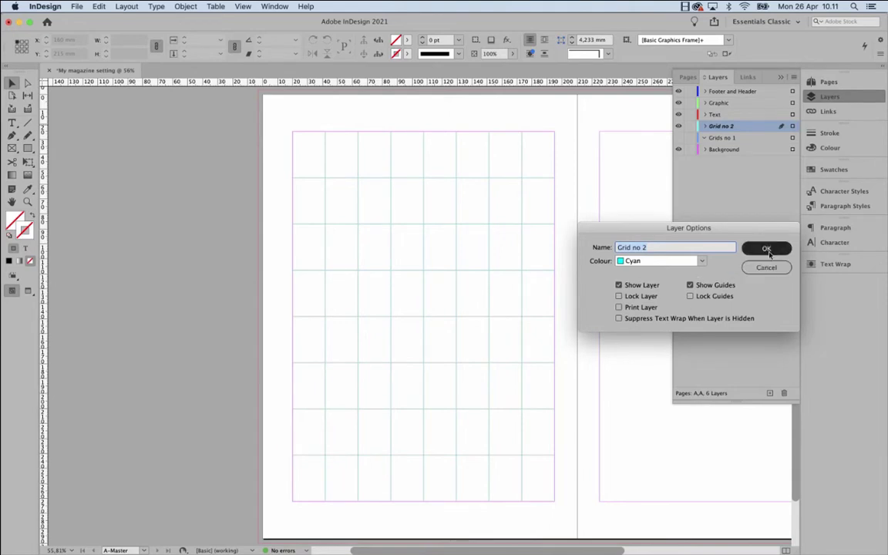
click(678, 137)
click(678, 137)
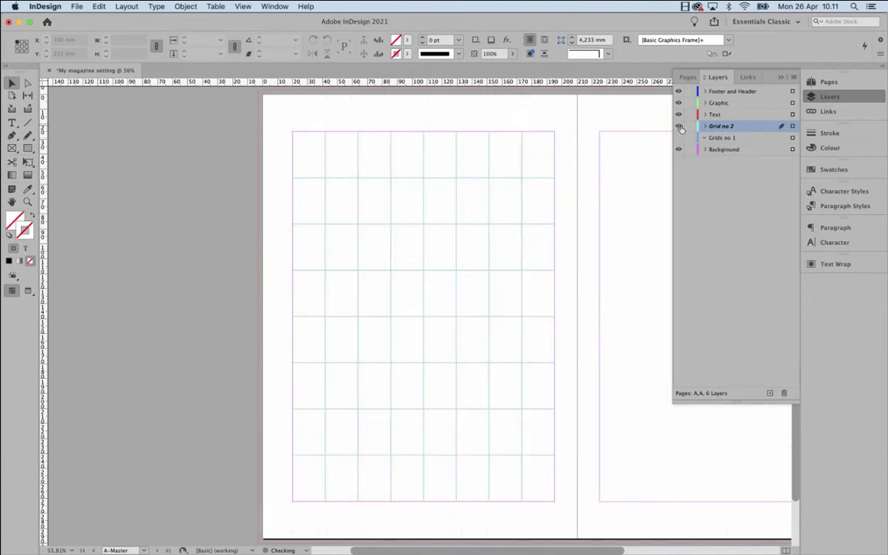
Hide the Grid no 2 layer and make the Text layer active.
click(679, 126)
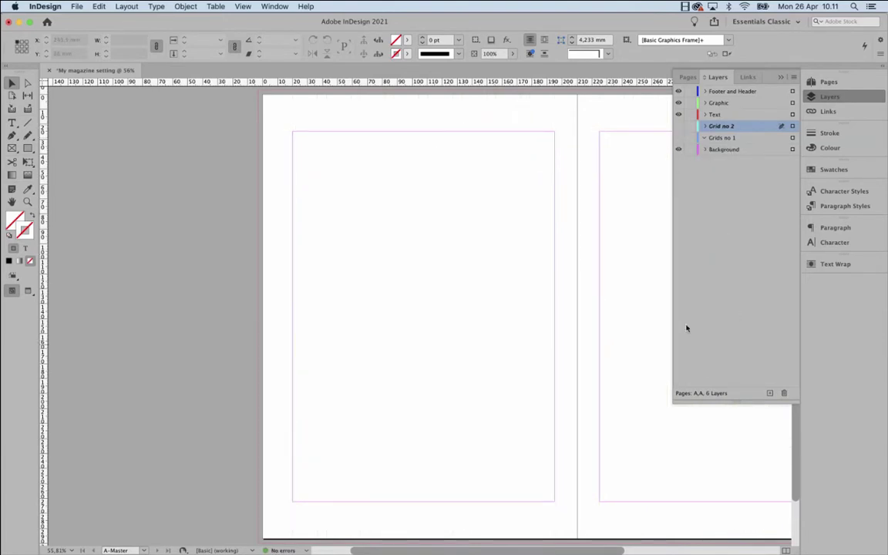
click(721, 115)
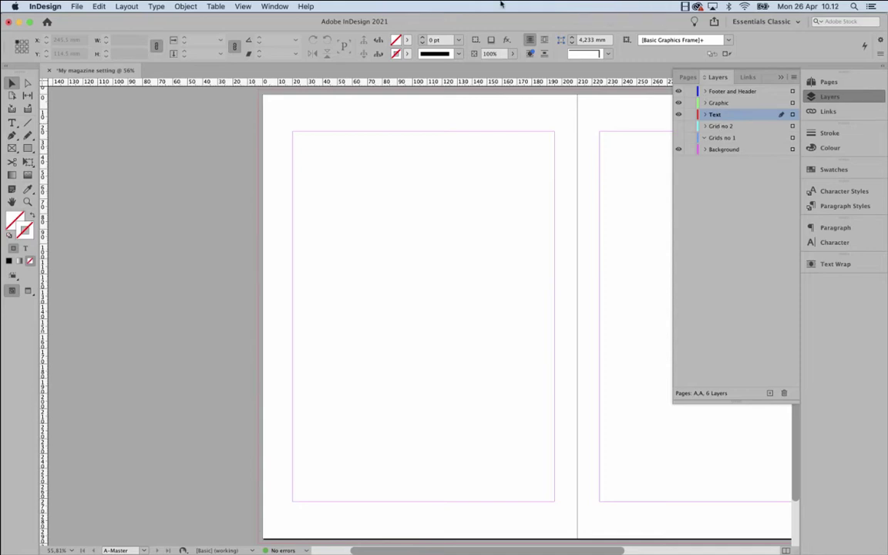
Dismiss the Microsoft AutoUpdate notification and show the document grid.
click(248, 7)
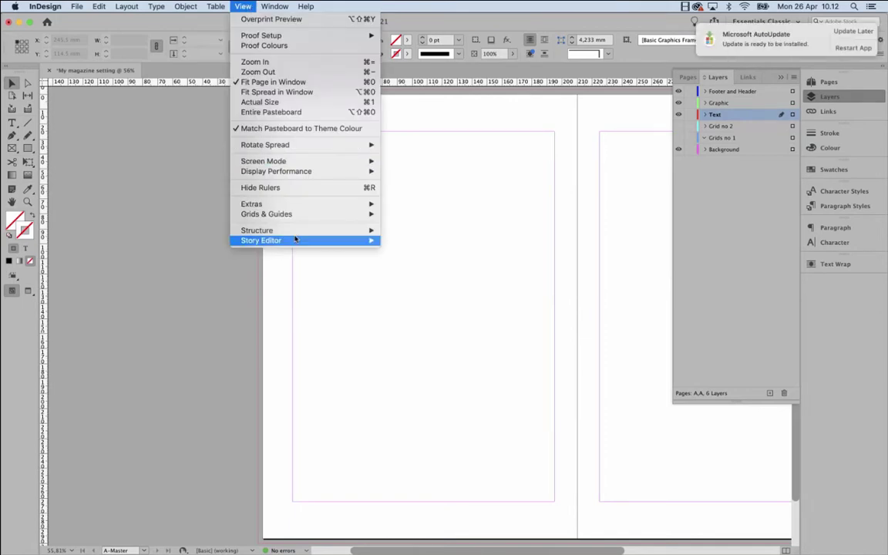
click(848, 48)
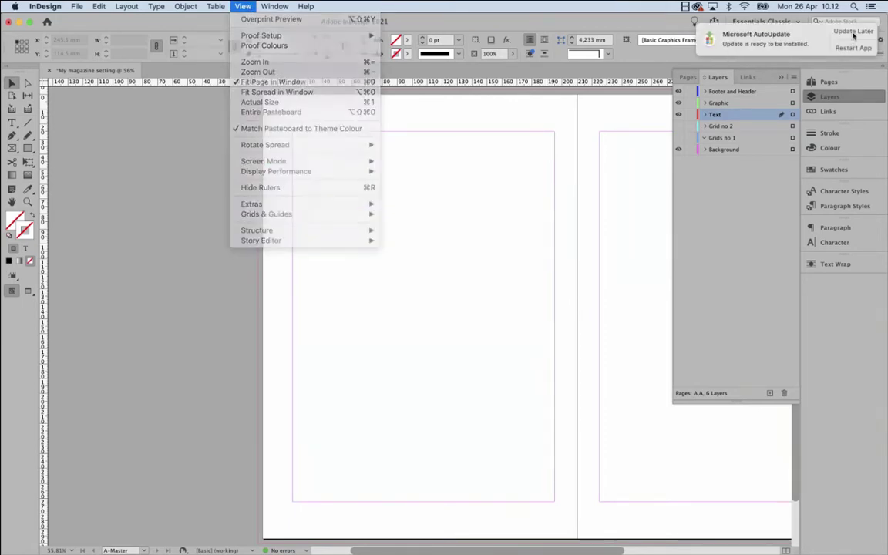
click(242, 6)
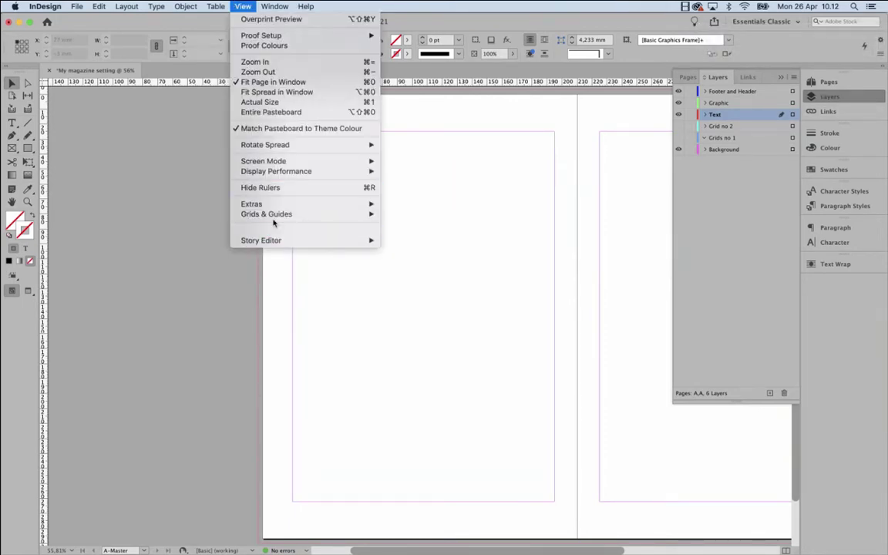
mouse_move(272, 216)
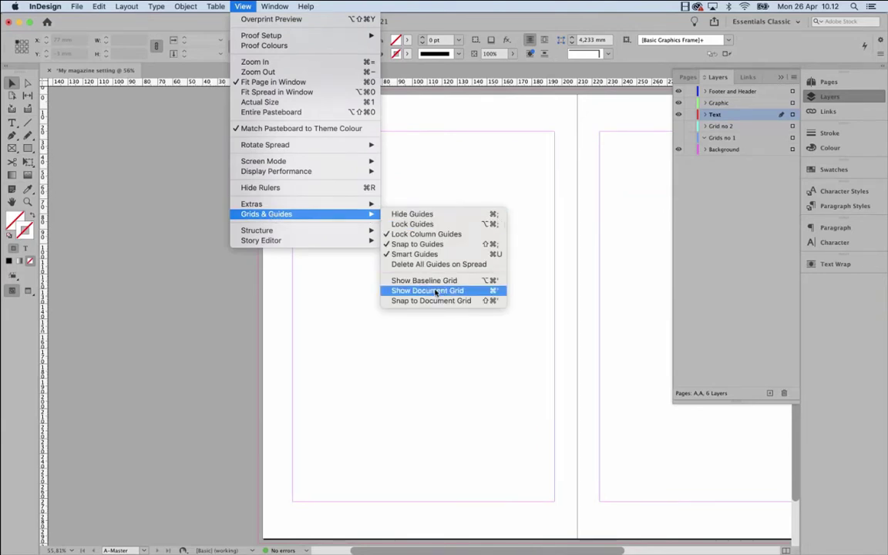
click(474, 293)
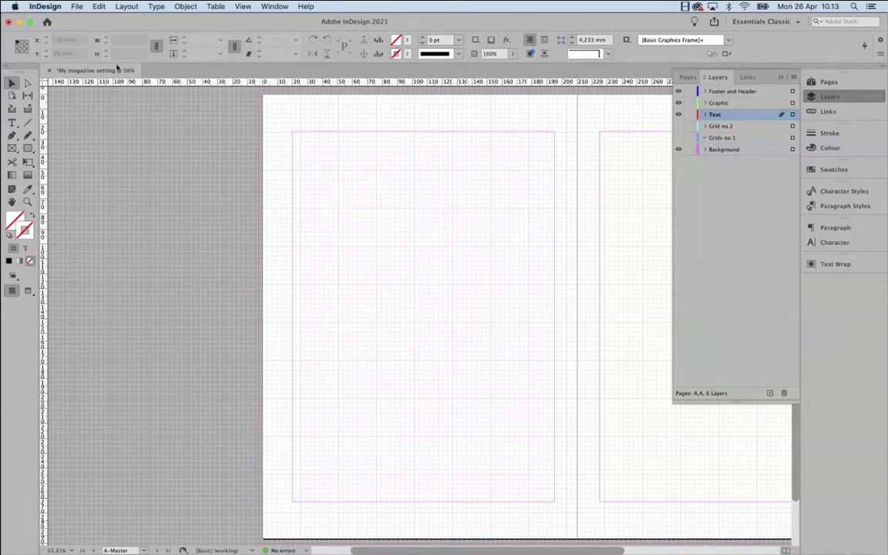
Open the Grids preferences and move the dialog aside so the page grid can be seen.
click(54, 7)
click(60, 9)
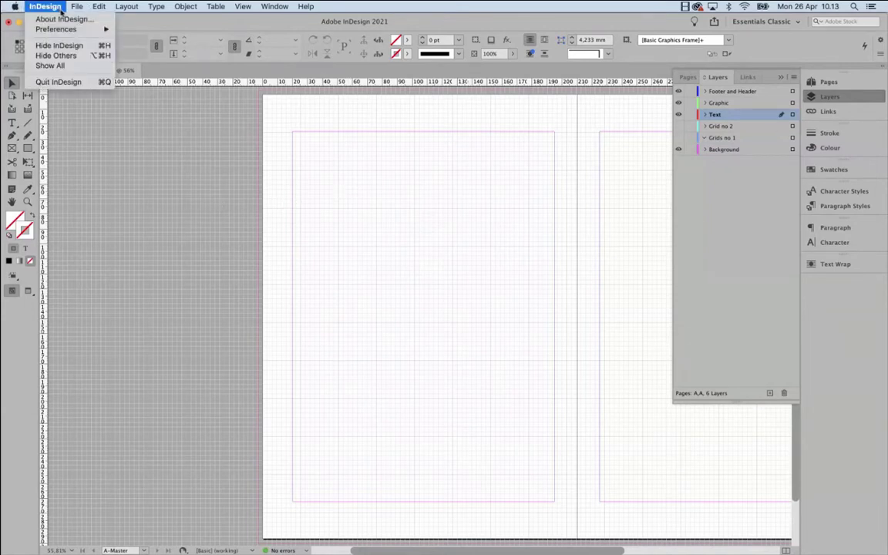
mouse_move(60, 28)
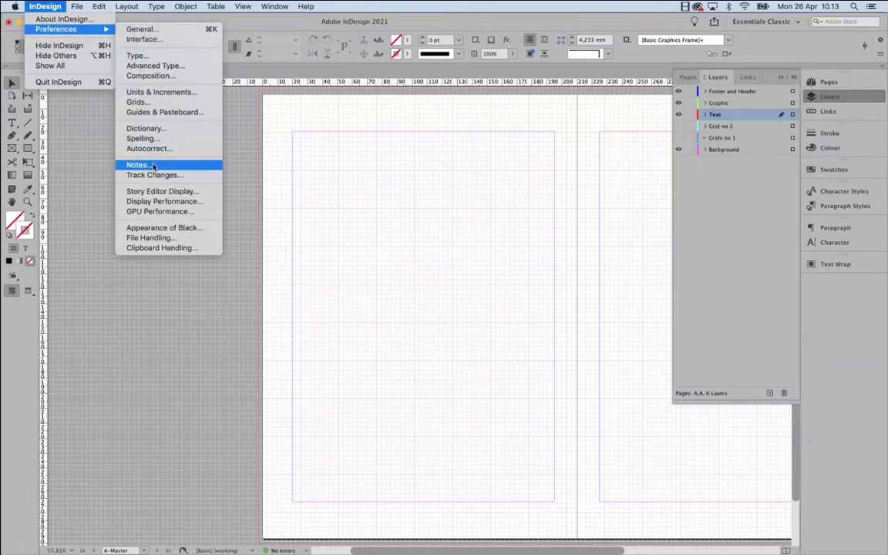
click(157, 103)
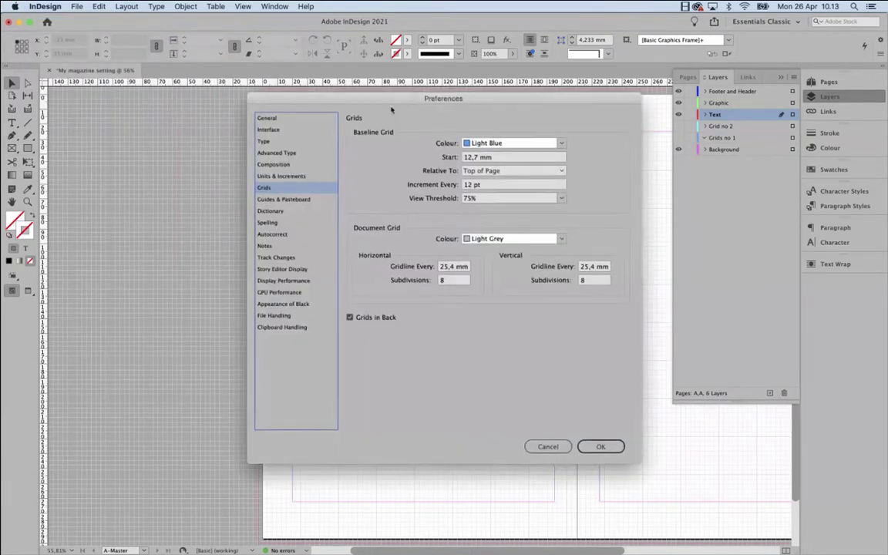
drag(395, 105, 208, 170)
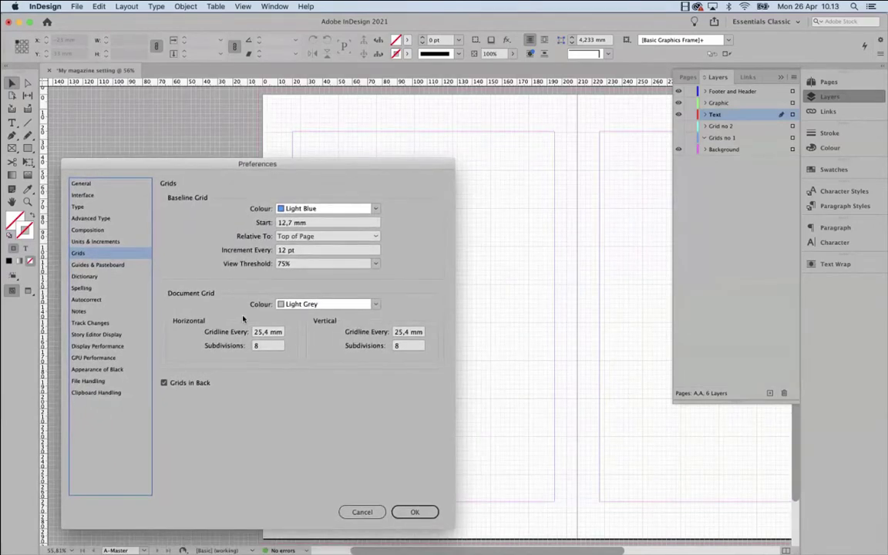
click(271, 332)
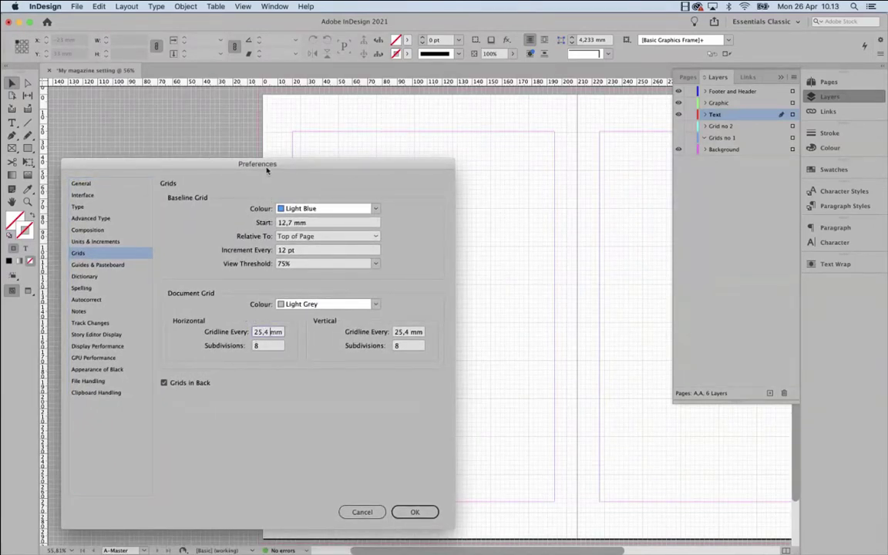
drag(241, 162, 214, 188)
Set the document grid's gridline spacing to 5 mm both horizontally and vertically.
triple_click(250, 360)
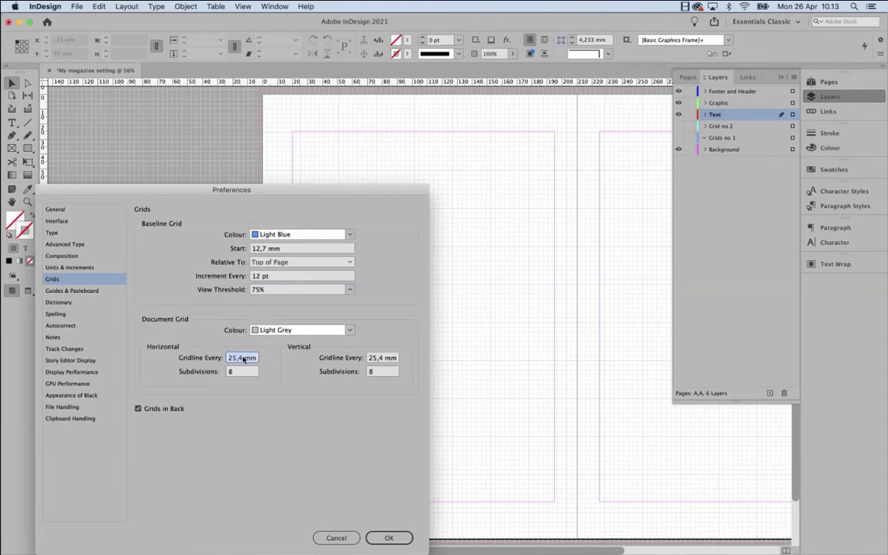
text(5)
click(375, 357)
click(374, 357)
triple_click(378, 357)
text(5)
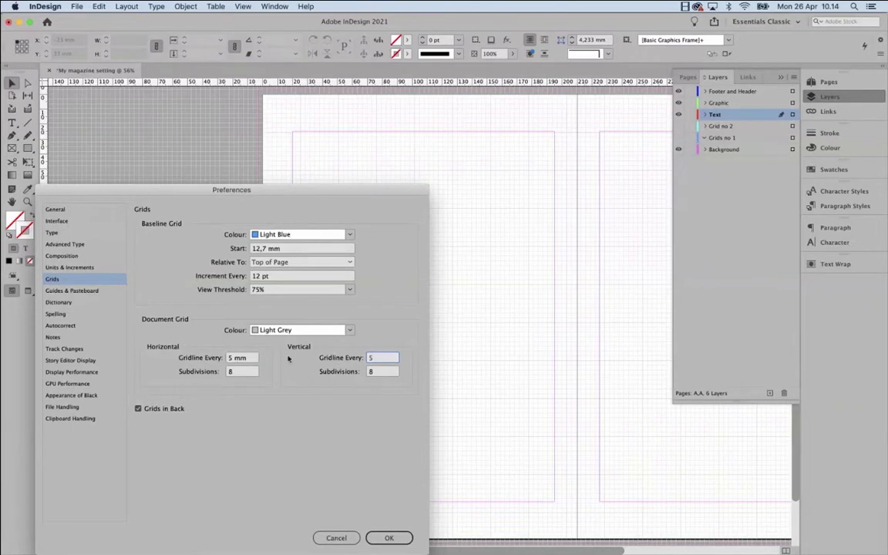
key(Tab)
Set the document grid's horizontal and vertical subdivisions to 2 and apply the preferences.
click(231, 371)
text(2)
click(370, 371)
text(2)
click(389, 537)
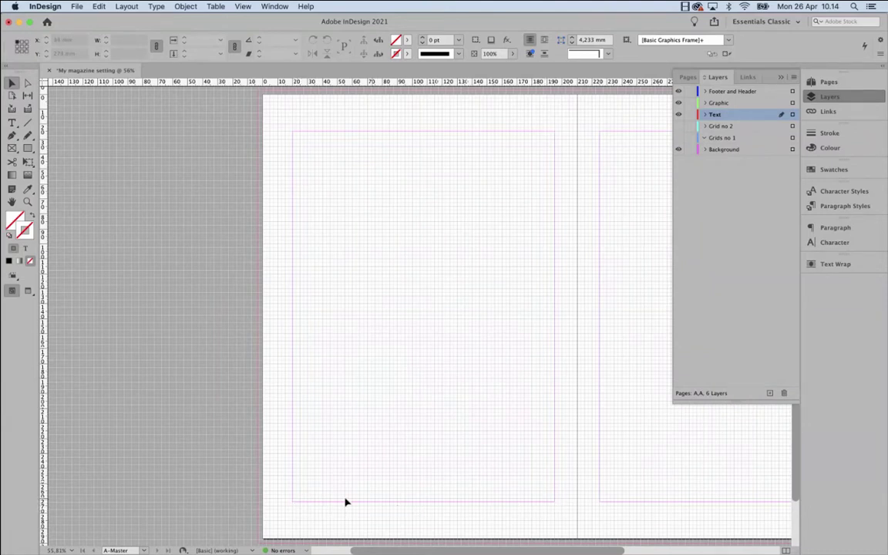
Examine the document grid up close at the upper-left margin corner of the master page.
click(27, 202)
click(282, 134)
click(368, 222)
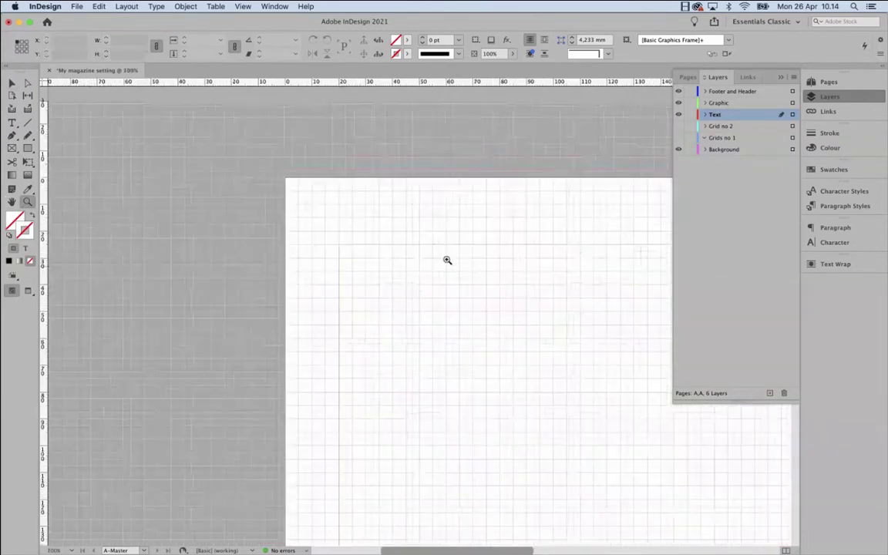
click(348, 232)
click(416, 308)
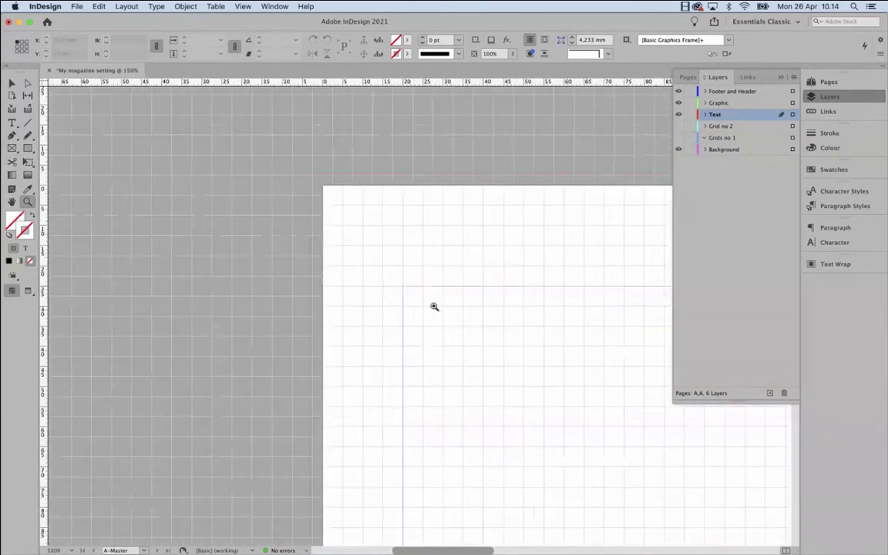
click(404, 299)
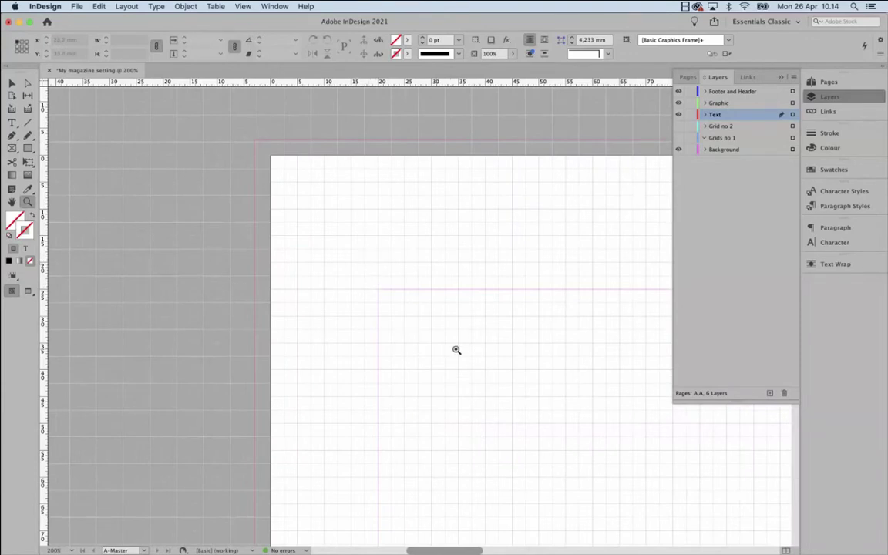
Examine the document grid and margins across the first master page, from its upper edge to its lower edge.
drag(579, 323, 260, 325)
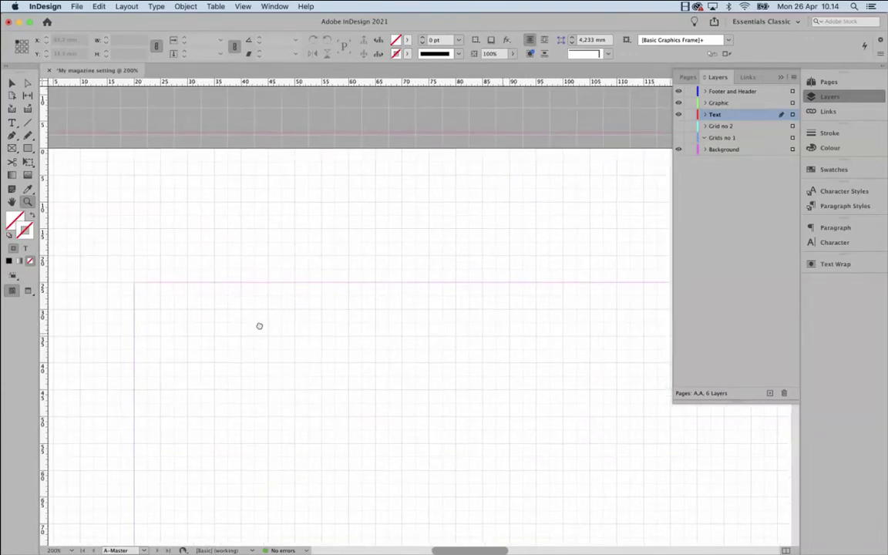
drag(440, 322, 212, 329)
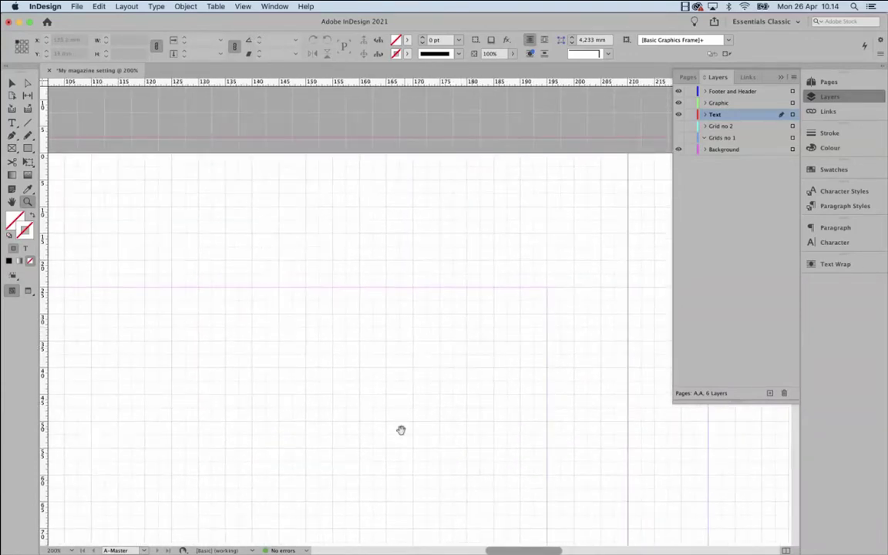
scroll(377, 428, down, 5)
scroll(352, 213, down, 10)
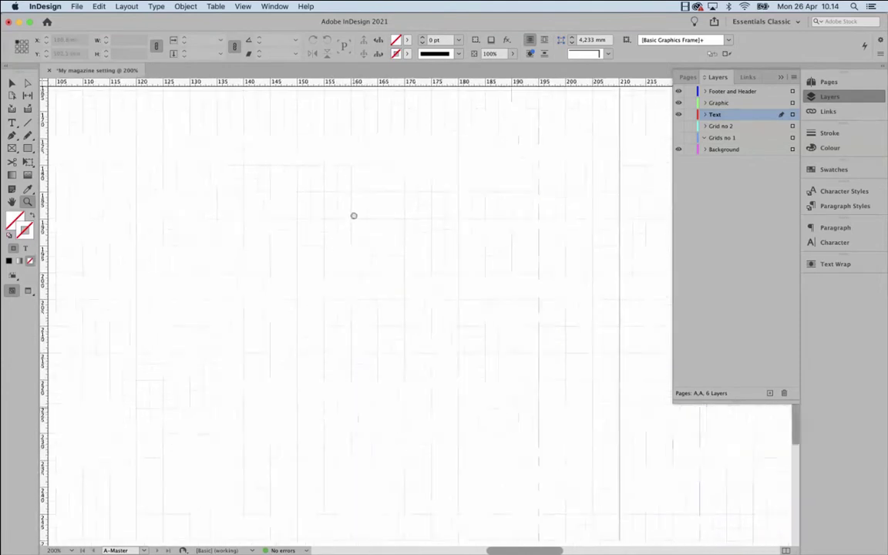
scroll(375, 294, up, 2)
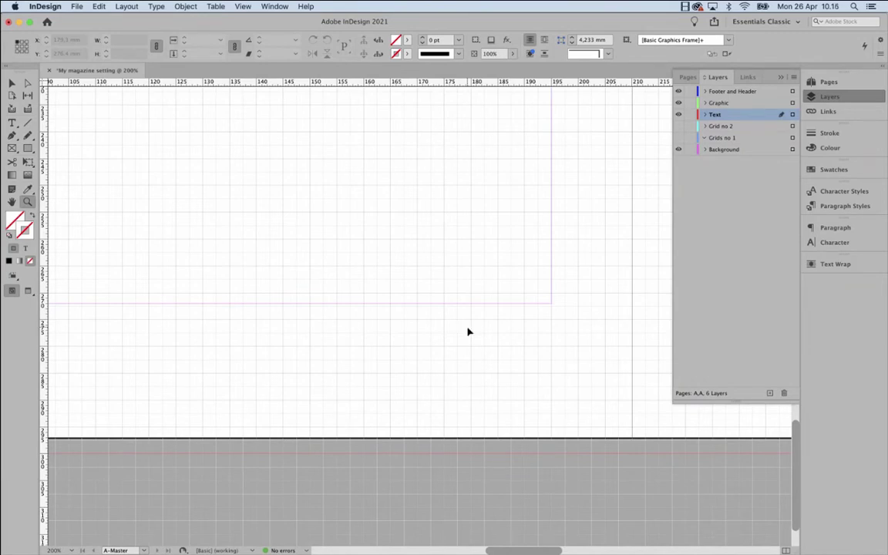
key(super+0)
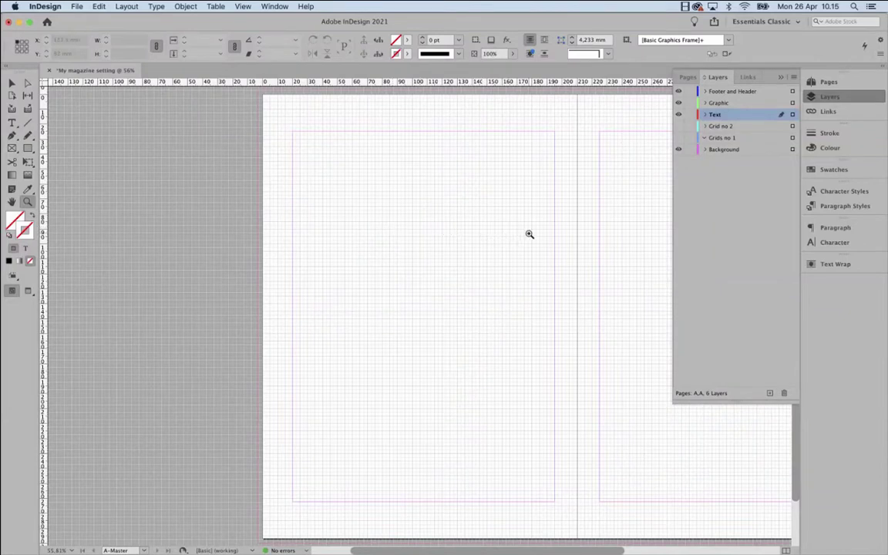
Hide the document grid on the A-Master spread.
drag(519, 233, 475, 232)
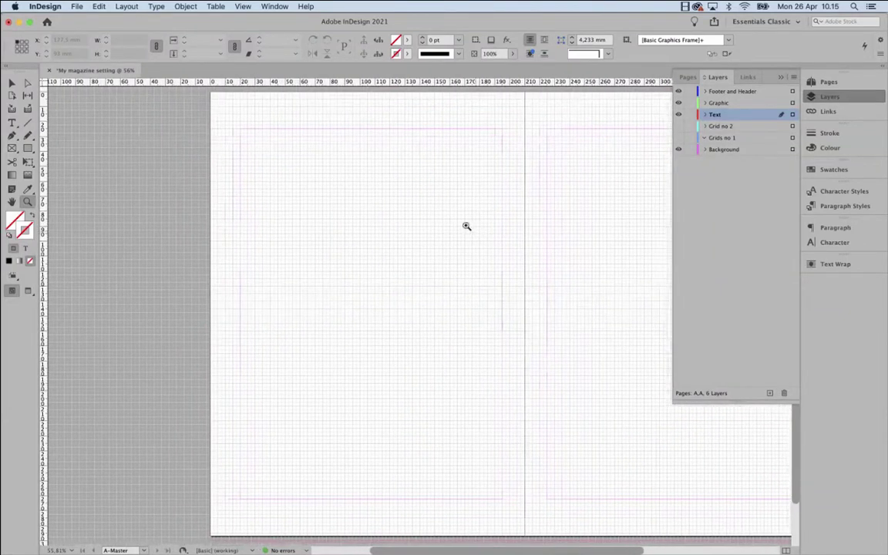
click(268, 8)
mouse_move(253, 8)
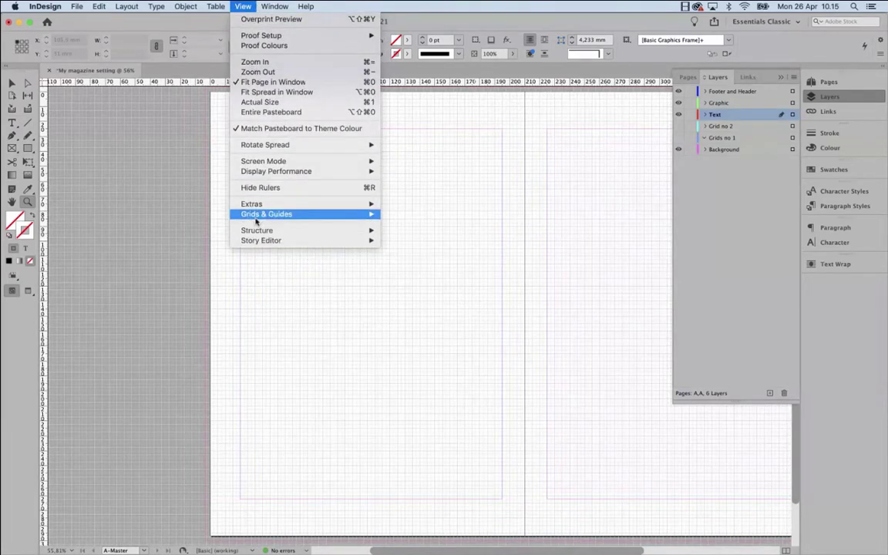
mouse_move(308, 214)
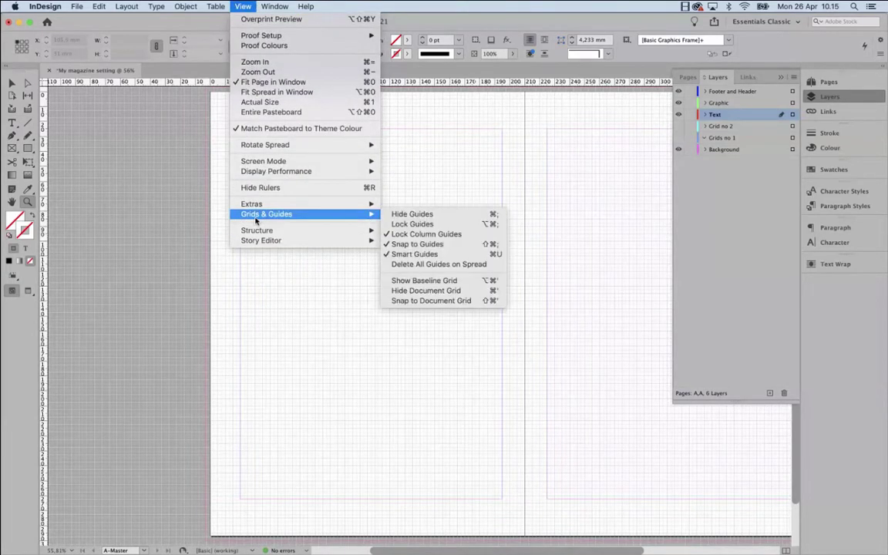
click(438, 292)
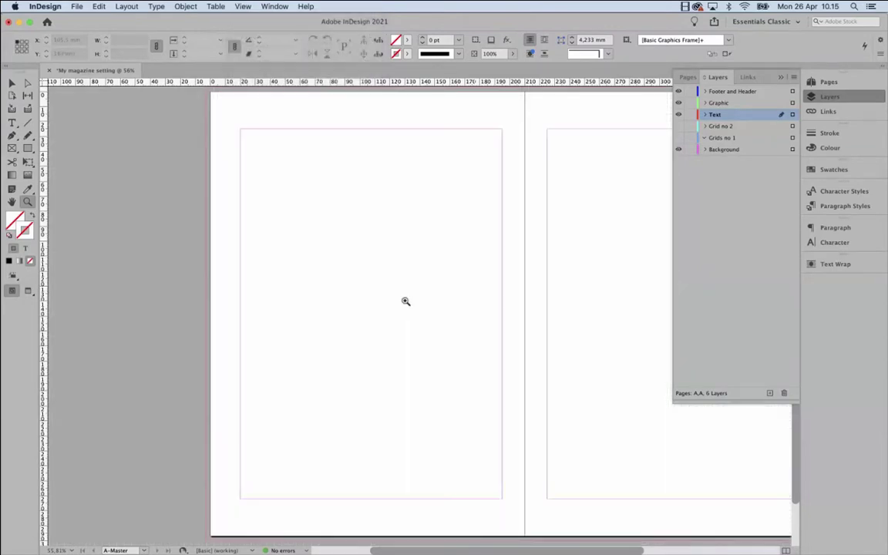
Compare the Grids no 1 and Grid no 2 layers by alternating their visibility, leaving only Grid no 2 shown of the two.
click(679, 137)
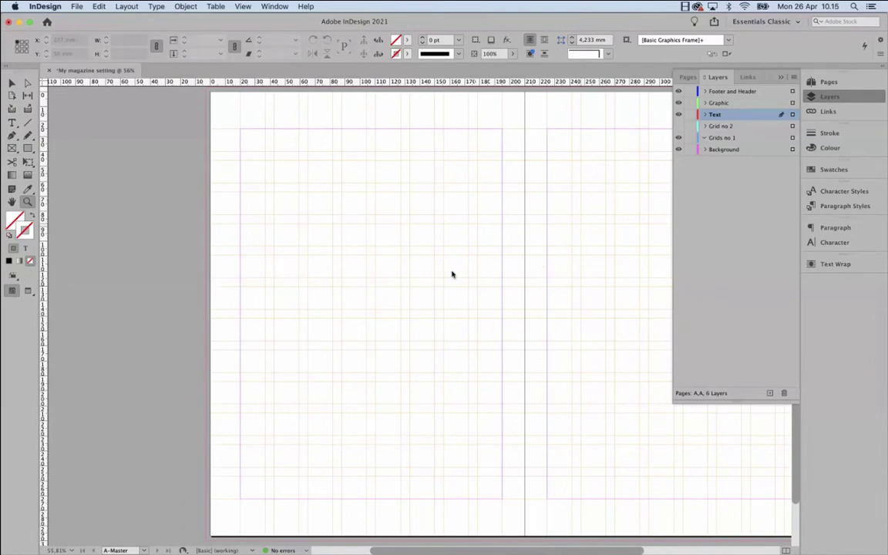
click(678, 126)
click(678, 138)
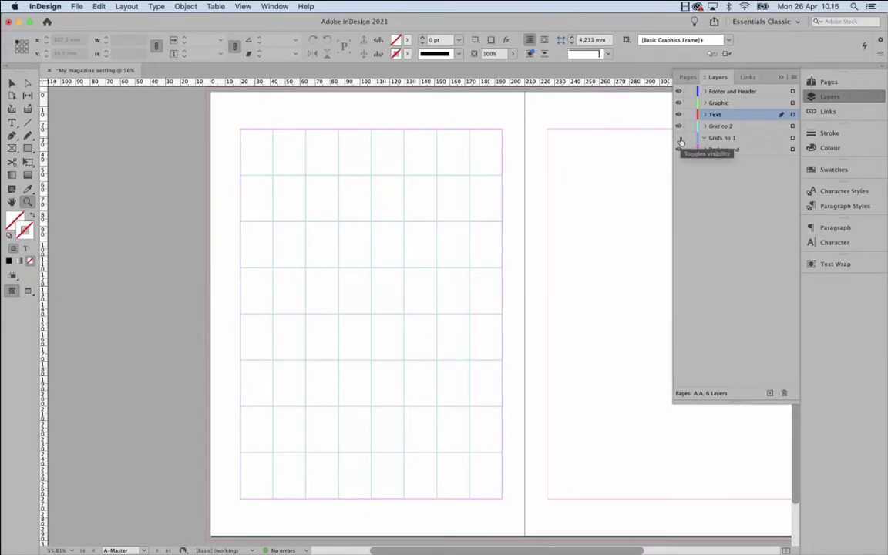
click(679, 139)
click(679, 127)
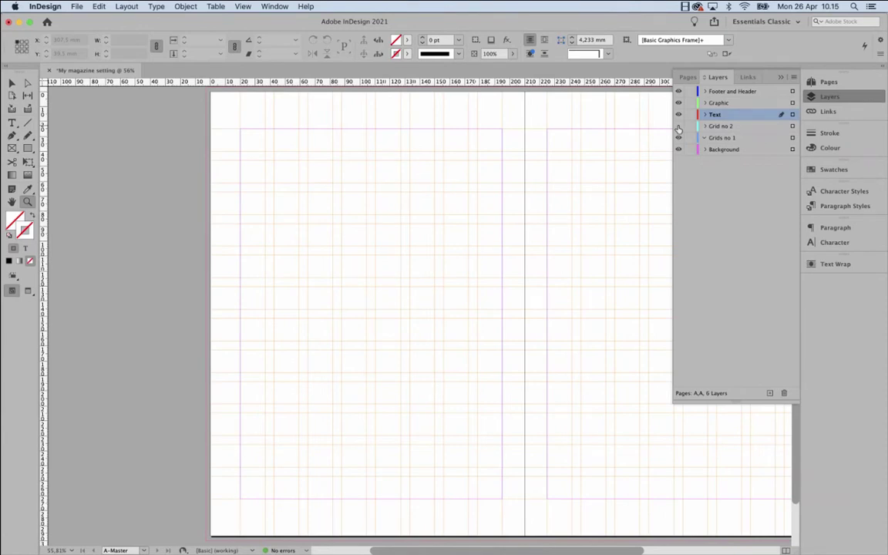
click(679, 127)
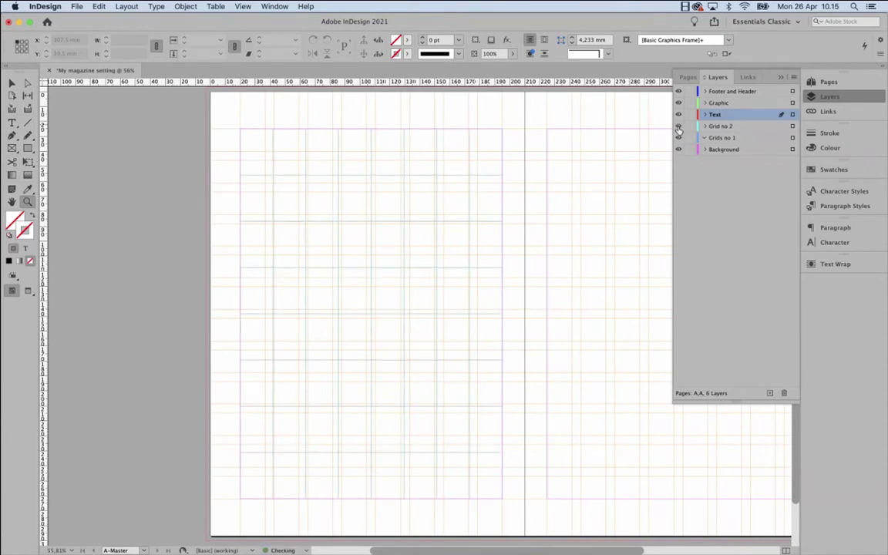
click(679, 138)
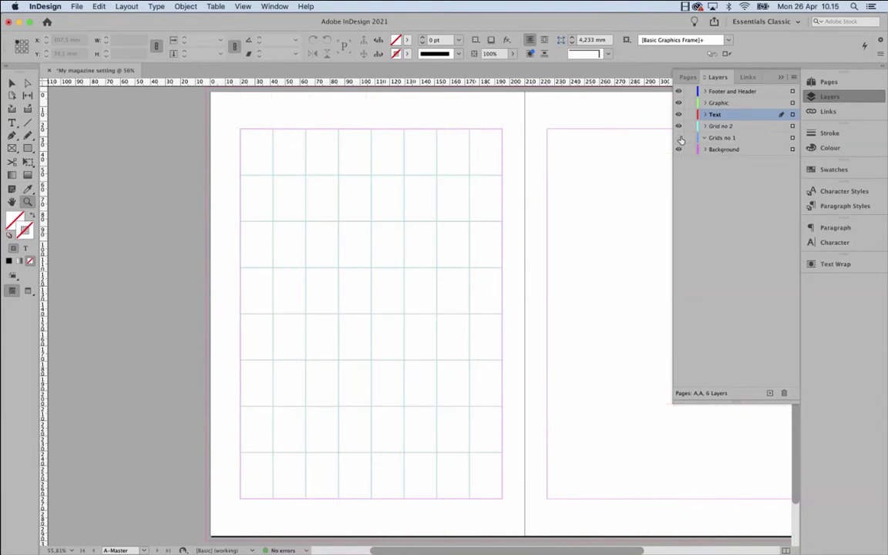
click(679, 138)
click(679, 126)
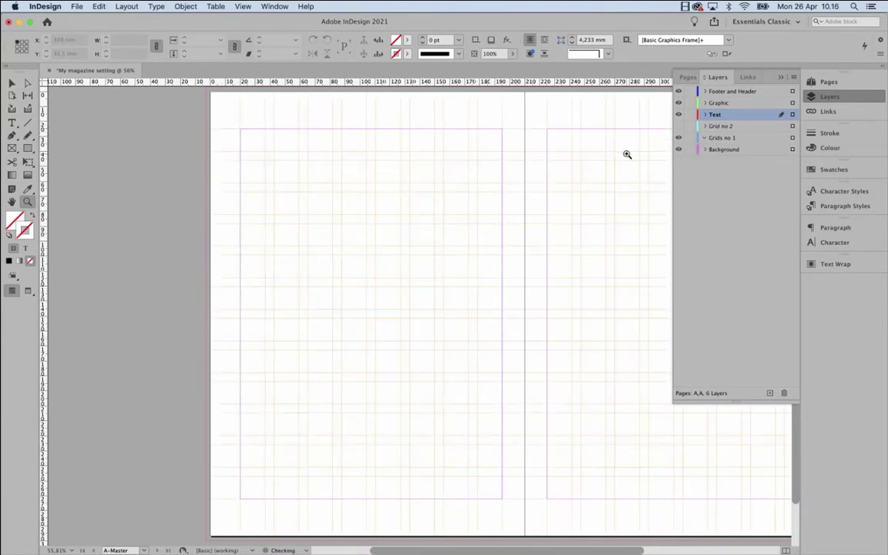
click(679, 138)
click(678, 126)
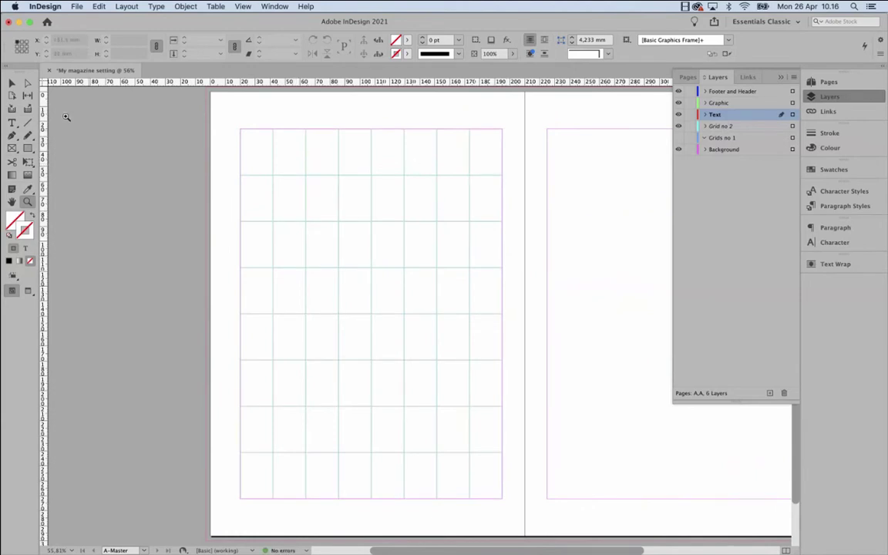
Inspect the Grid no 2 frames by selecting and deselecting them all, and make the Grids no 1 layer visible instead.
click(12, 83)
drag(222, 137, 507, 504)
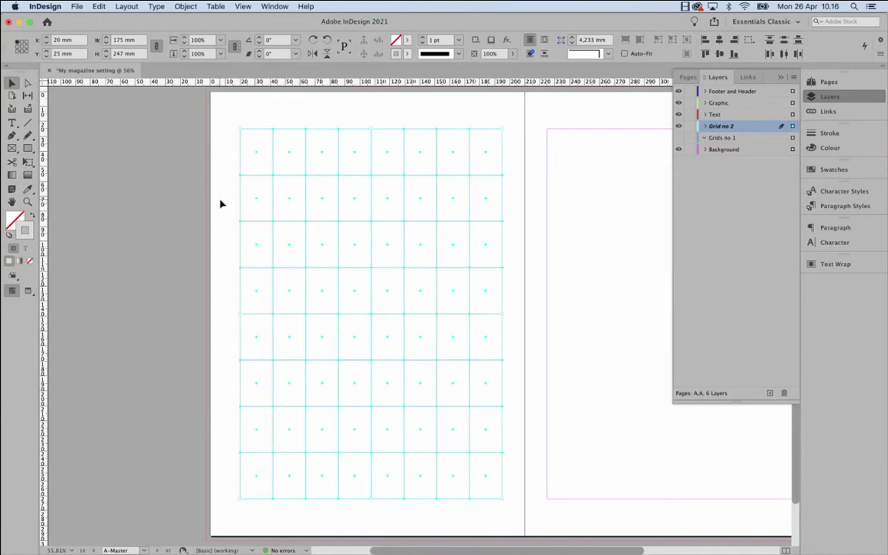
click(202, 185)
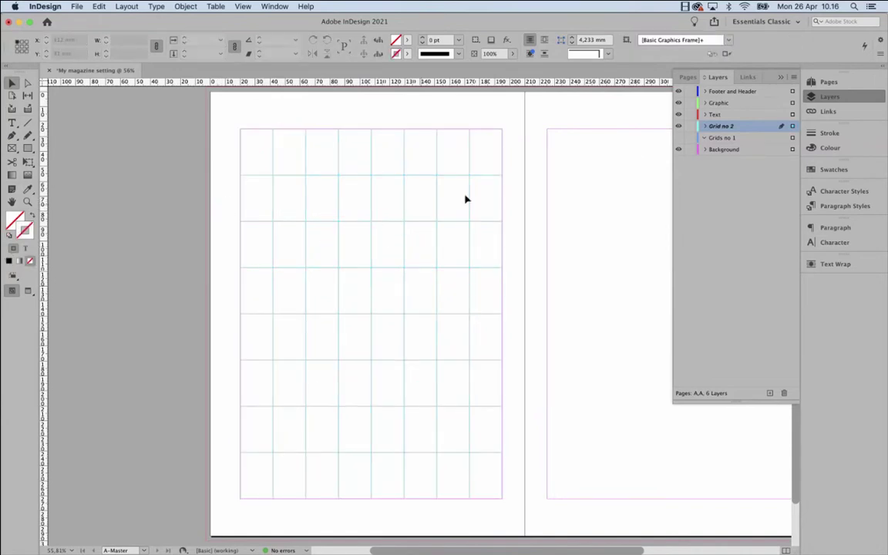
click(679, 126)
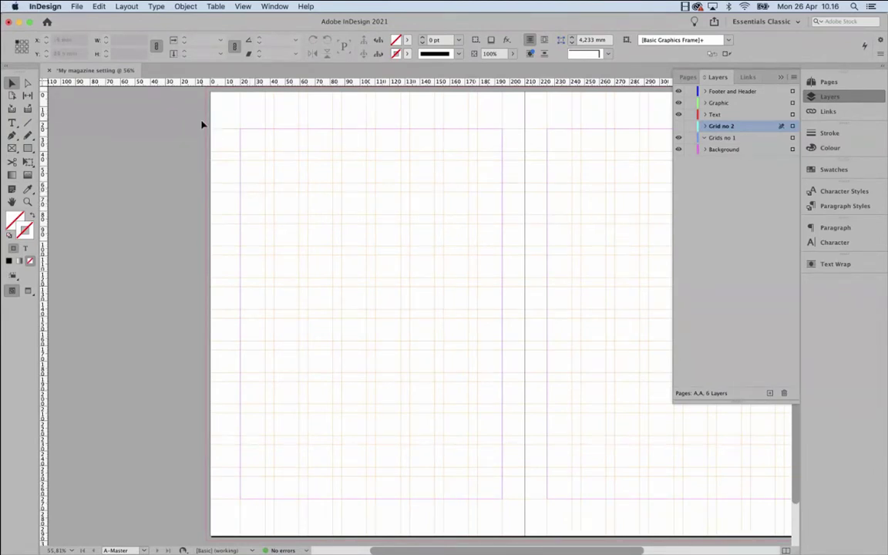
Select the ruler guides that lie on the margins of both master pages and set their colour to Brick Red.
drag(187, 121, 218, 137)
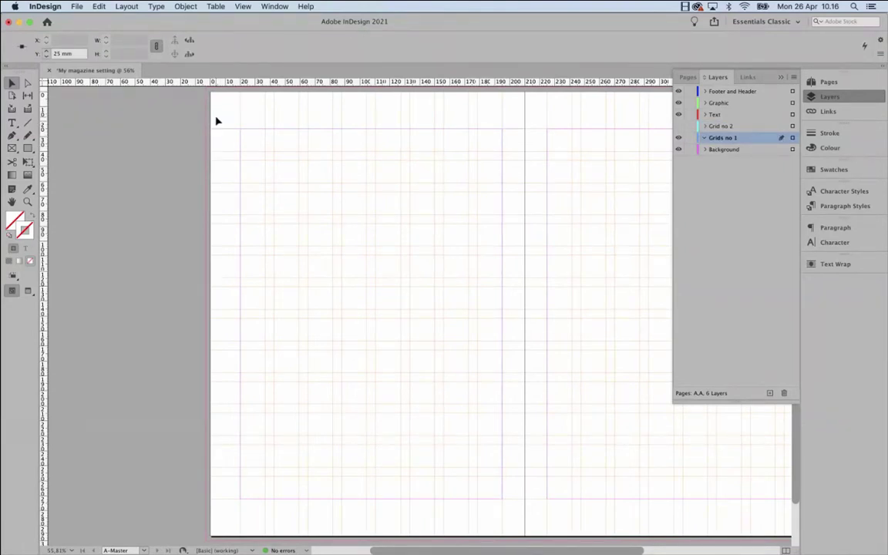
click(187, 121)
drag(186, 117, 221, 125)
key(m)
drag(210, 99, 244, 134)
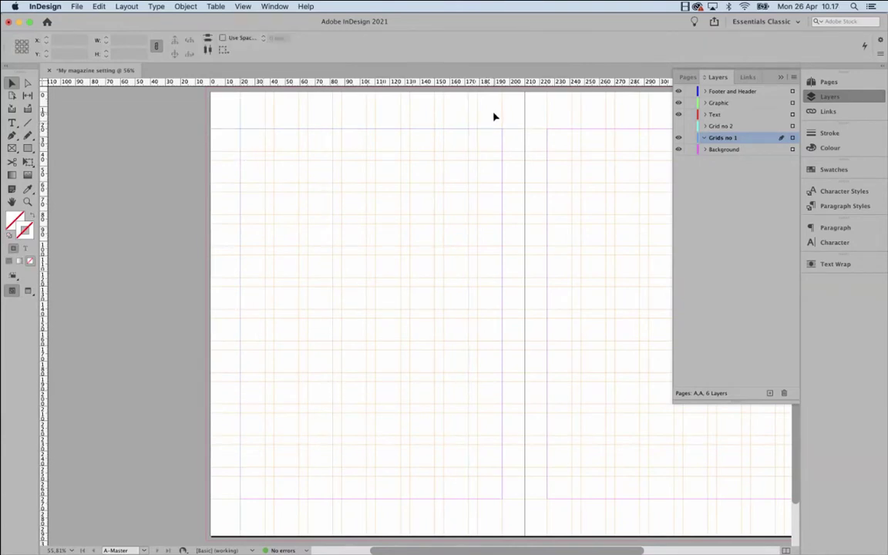
drag(494, 116, 395, 149)
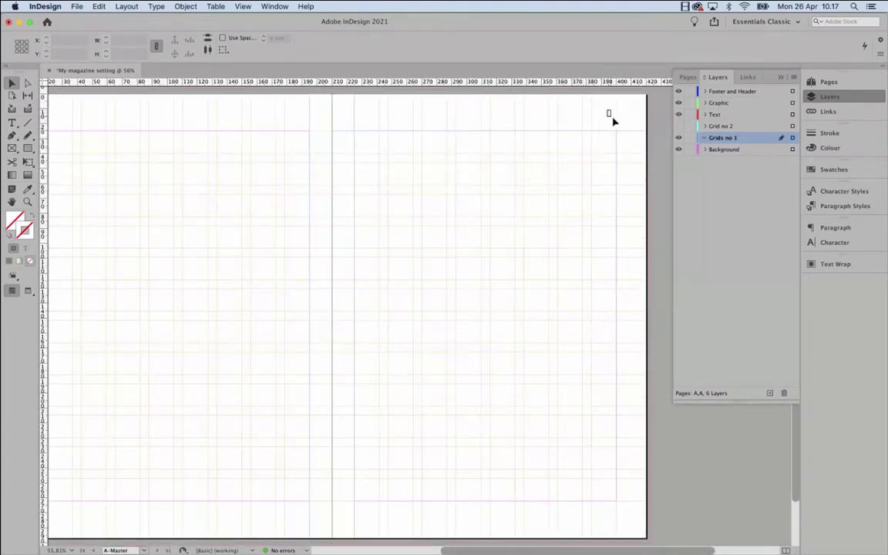
drag(421, 145, 514, 152)
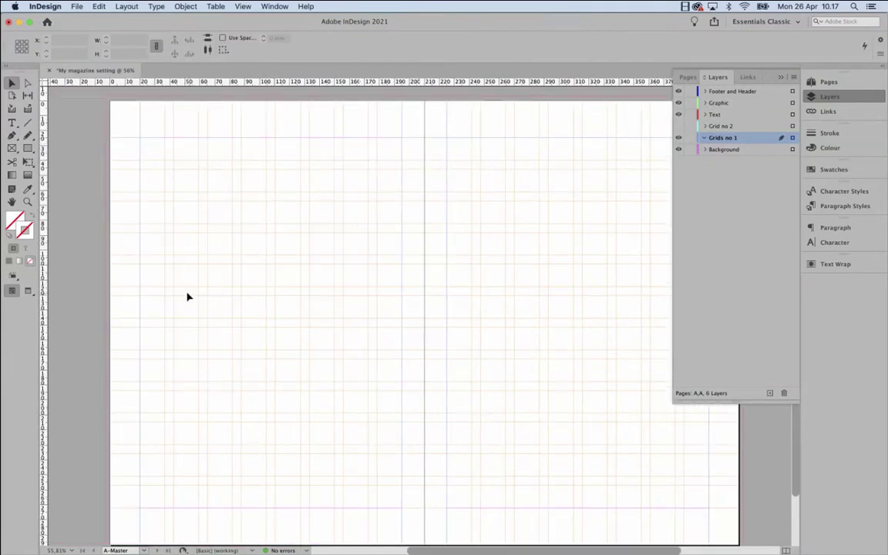
drag(184, 365, 191, 298)
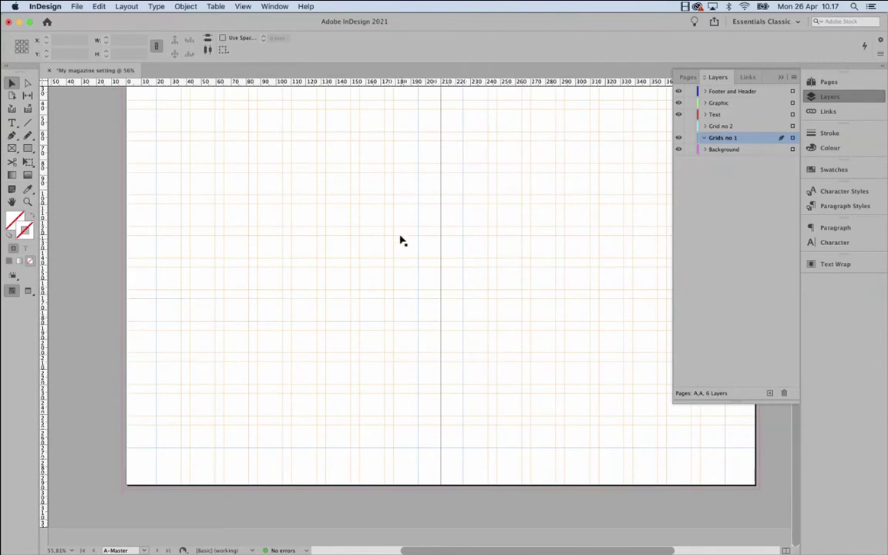
click(123, 6)
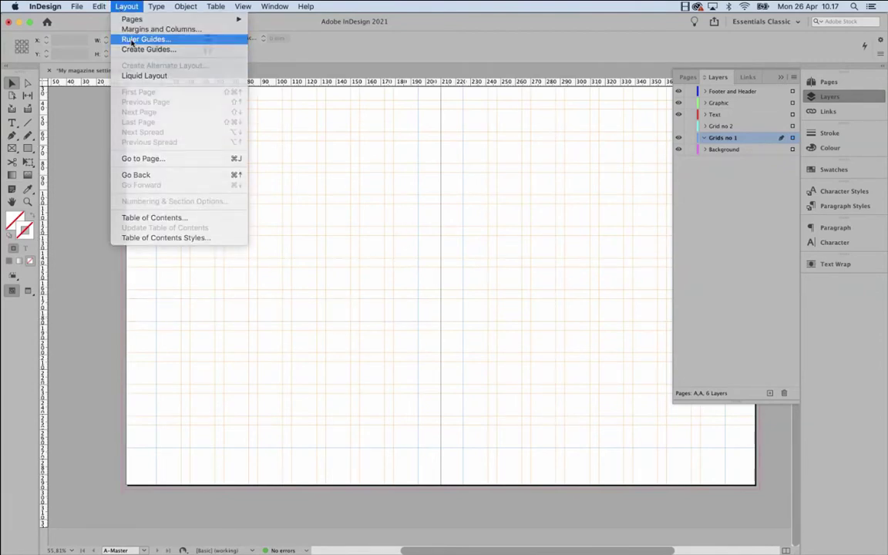
click(135, 40)
click(593, 148)
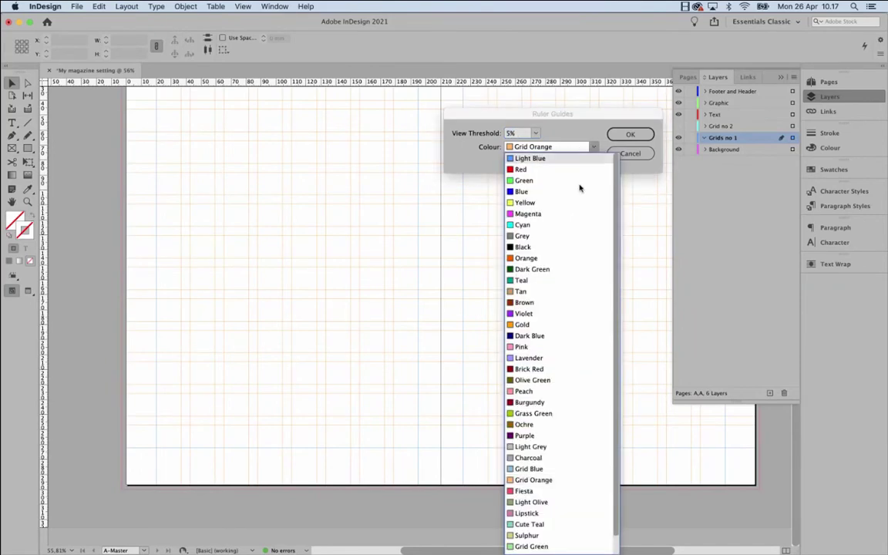
click(549, 369)
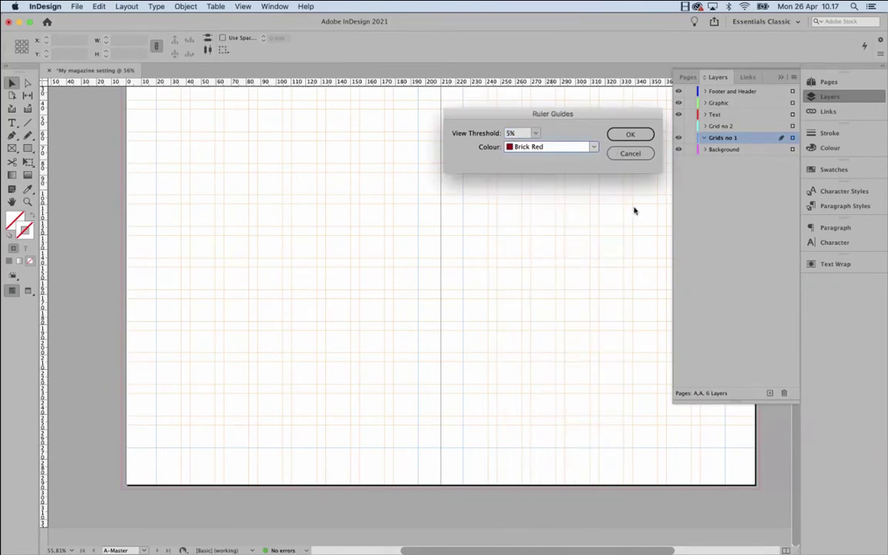
click(629, 137)
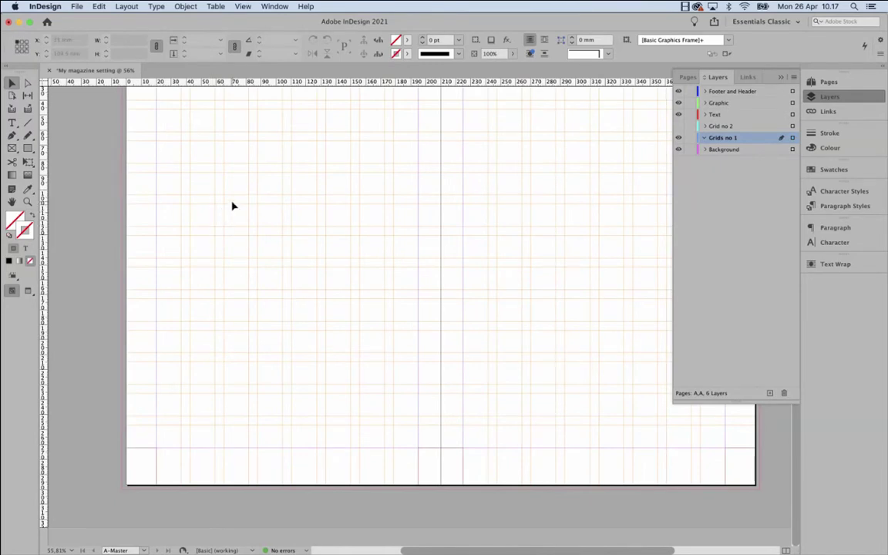
Select the pair of vertical guides bordering the centre gutter on each master page and set their colour to Brick Red.
scroll(219, 240, up, 5)
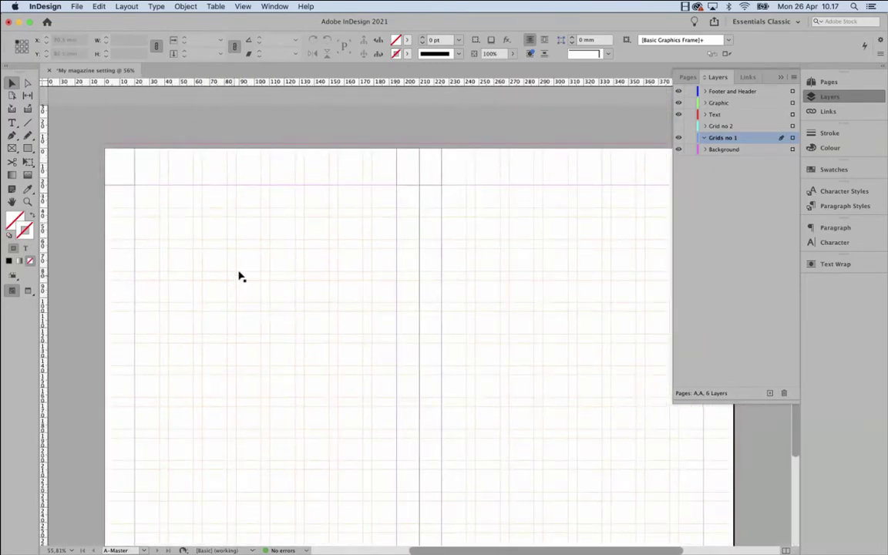
drag(253, 164, 274, 185)
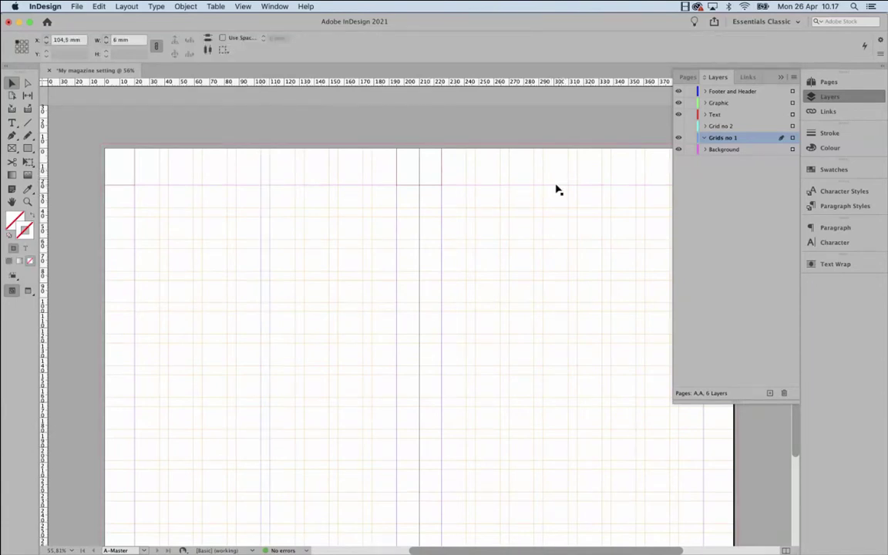
scroll(486, 201, right, 3)
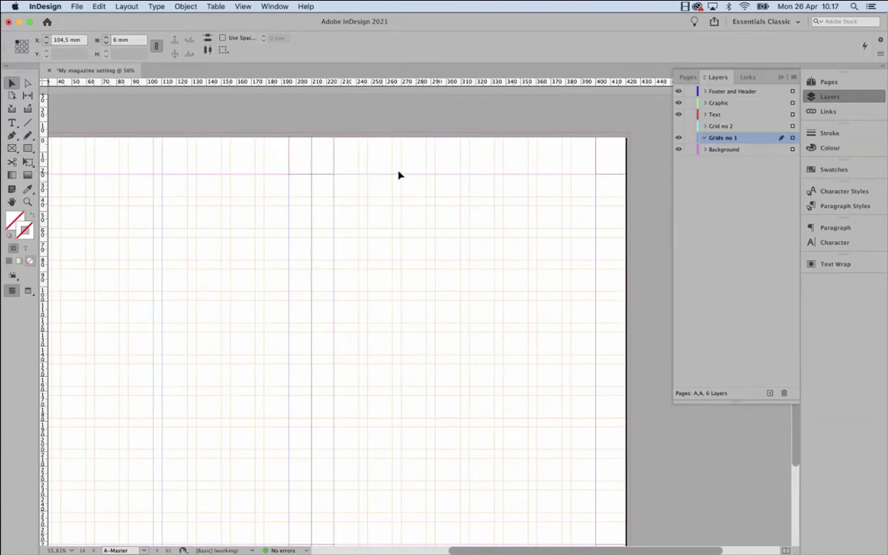
drag(453, 155, 473, 163)
click(128, 8)
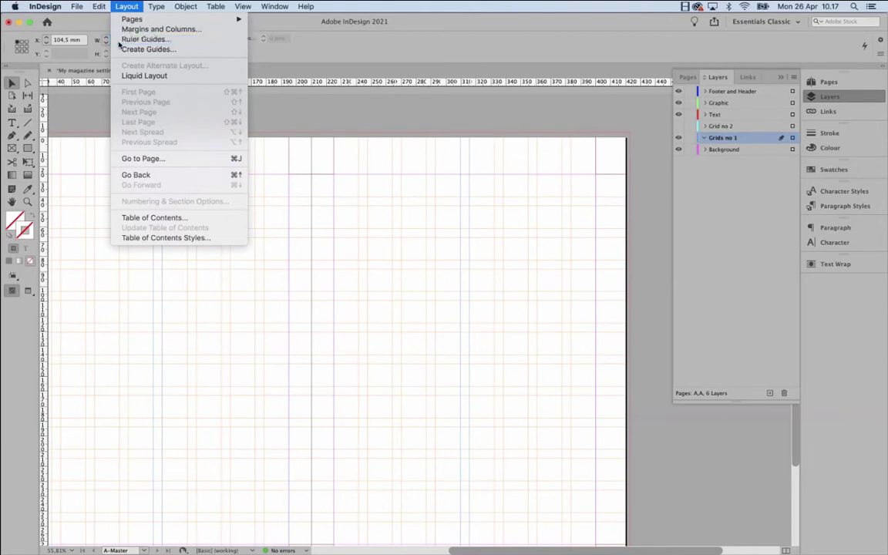
click(123, 41)
click(526, 148)
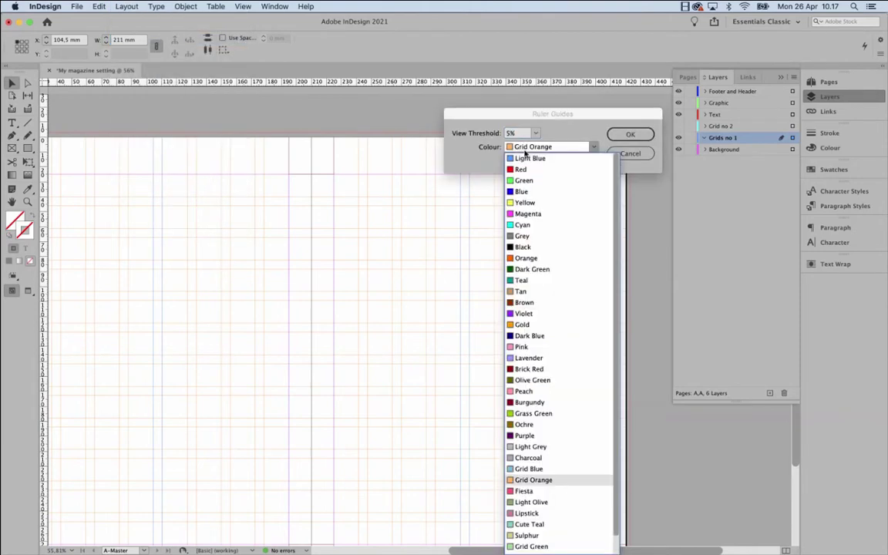
click(538, 370)
click(628, 136)
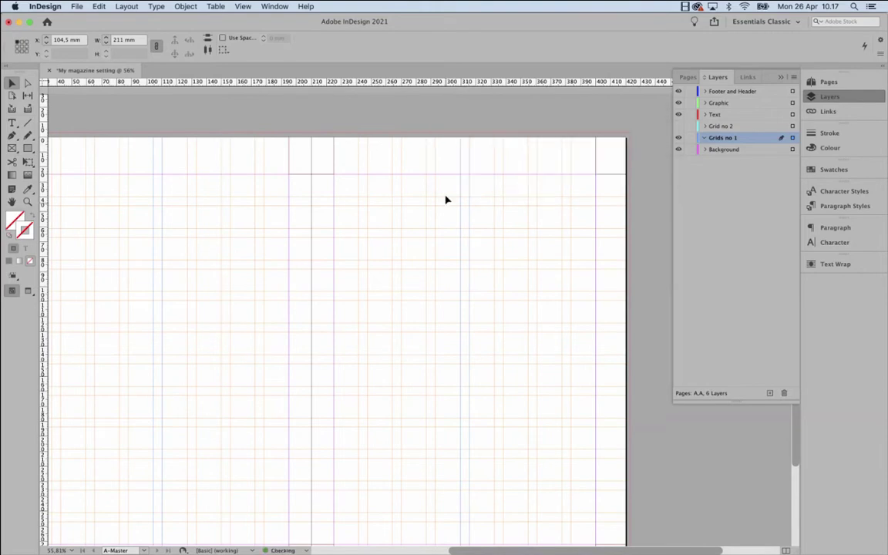
click(430, 129)
key(super+minus)
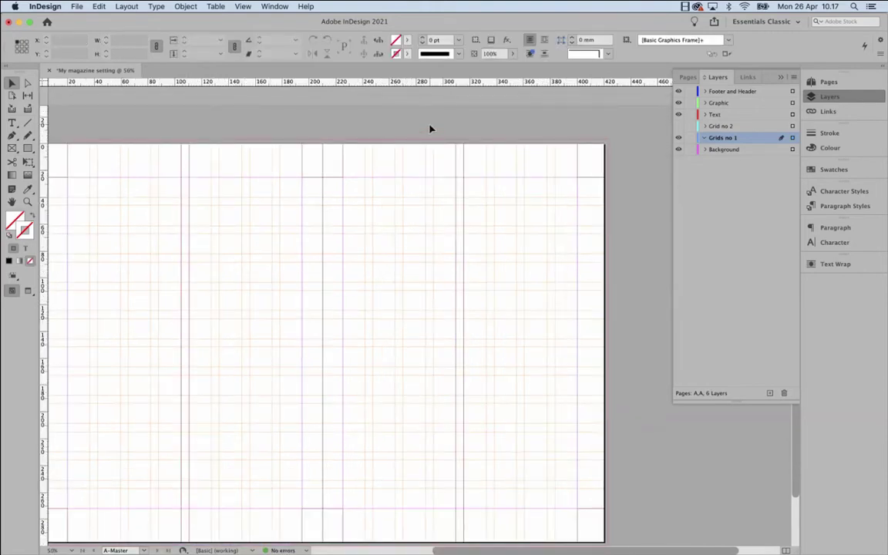
Leave the A-Master spread and open page 1 of the document with its grid in view.
drag(308, 282, 375, 257)
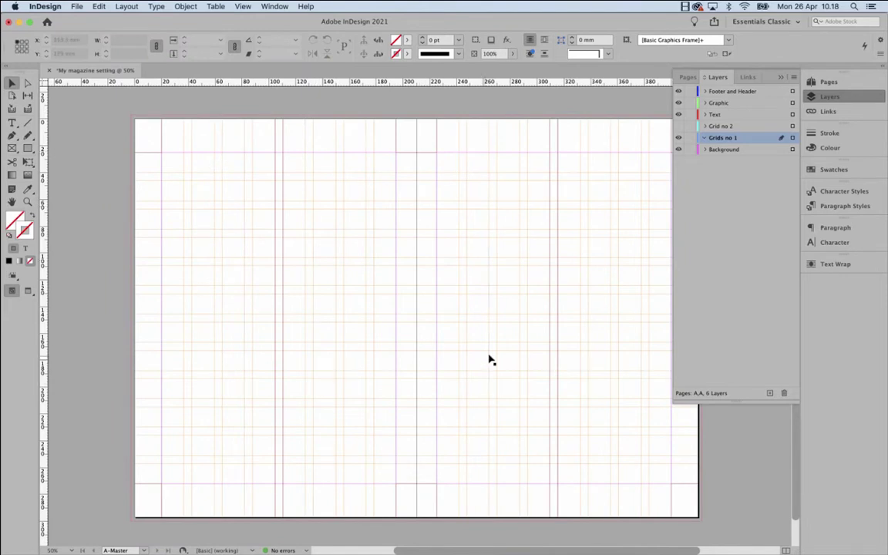
drag(481, 327, 481, 296)
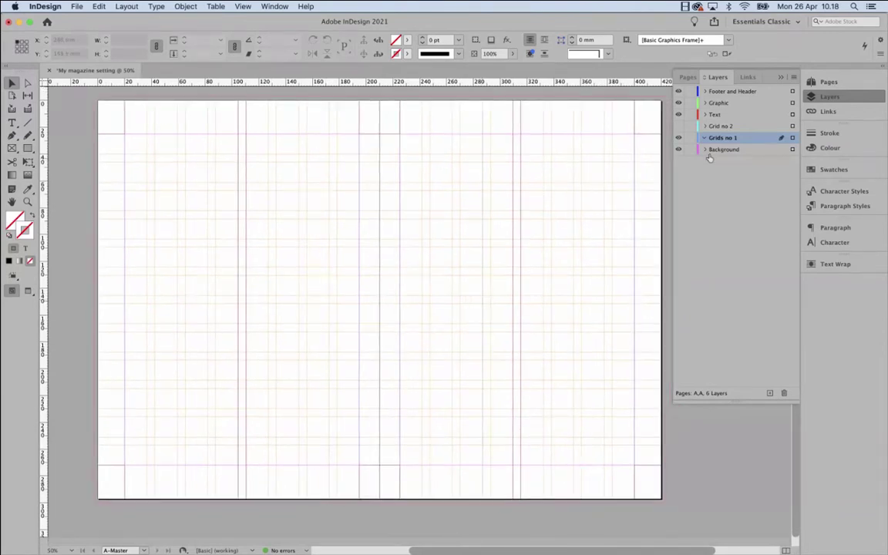
click(844, 84)
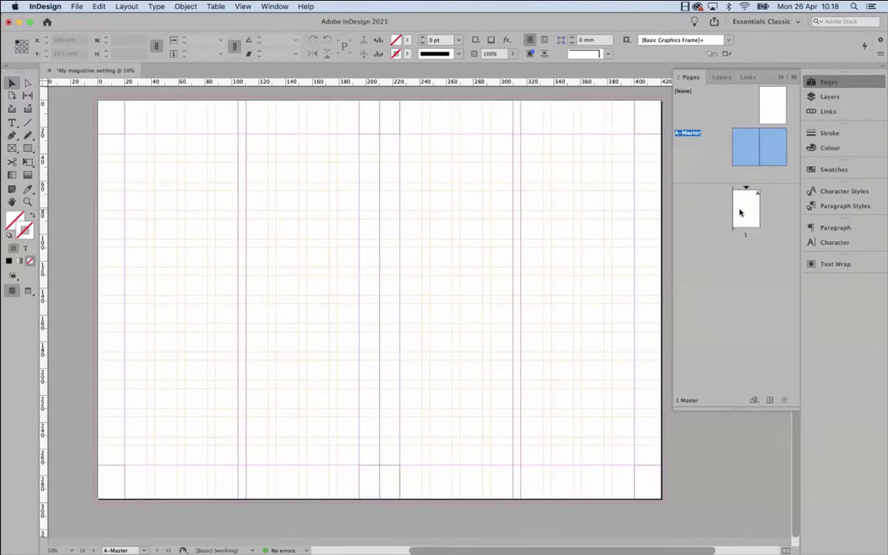
double_click(741, 211)
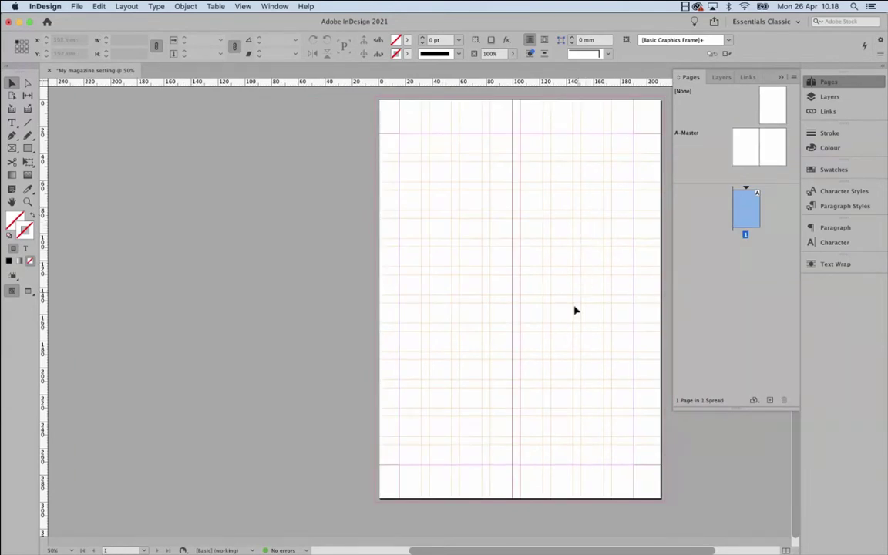
drag(575, 254, 529, 251)
scroll(530, 190, up, 1)
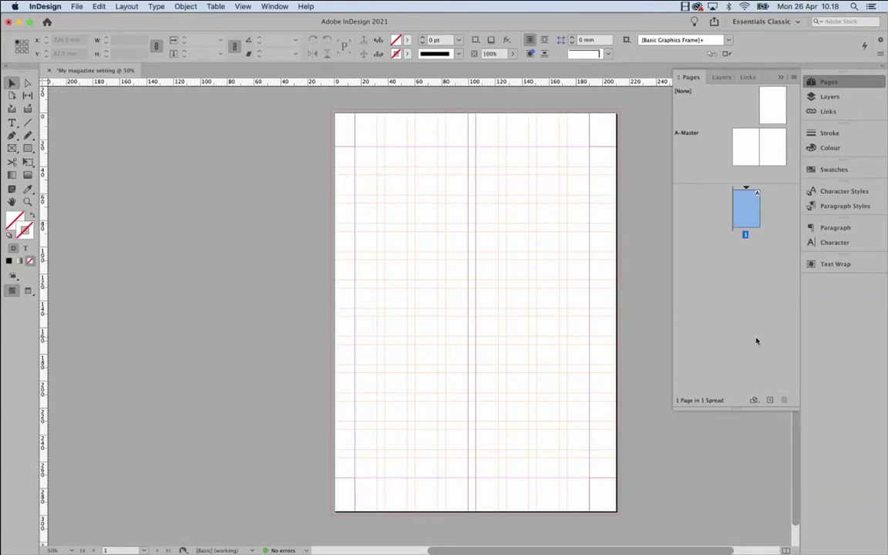
Add two more pages based on A-Master after page 1.
key(super+shift+p)
key(super+shift+p)
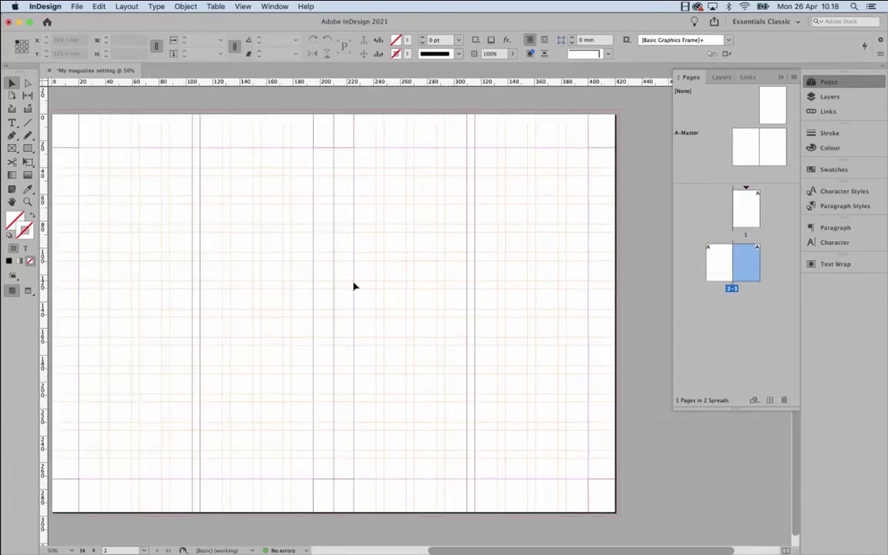
drag(353, 285, 430, 276)
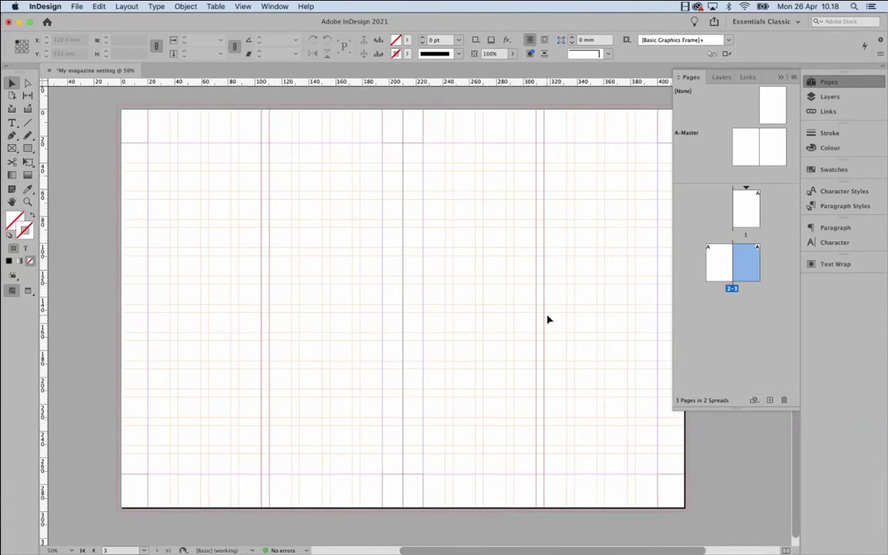
Check the effect of the Grids no 1 layer on spread 2-3 by toggling its visibility repeatedly, leaving it shown.
click(830, 96)
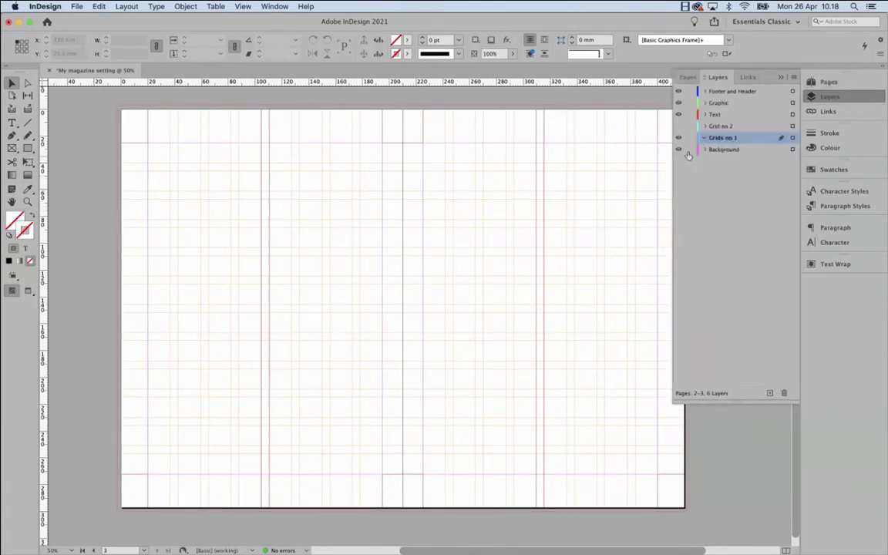
click(678, 139)
click(678, 139)
click(678, 138)
click(678, 139)
click(679, 139)
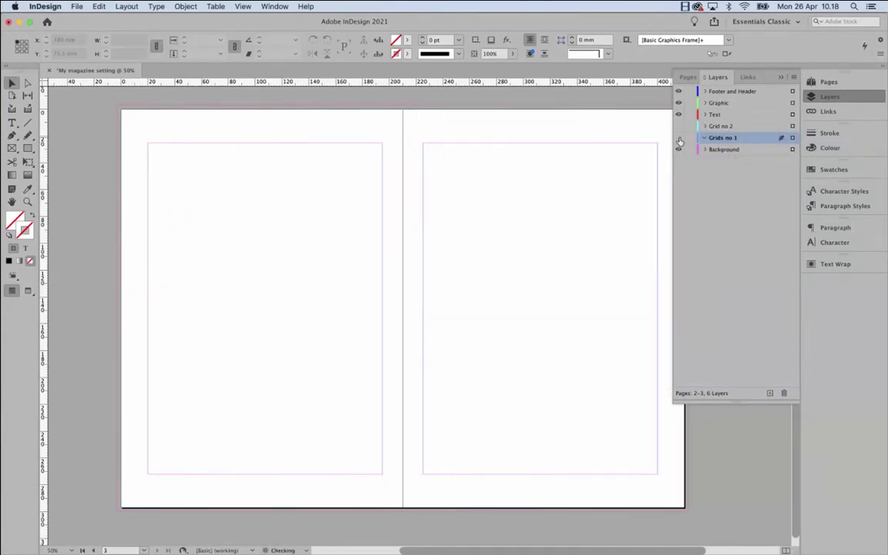
click(678, 138)
click(678, 139)
click(678, 139)
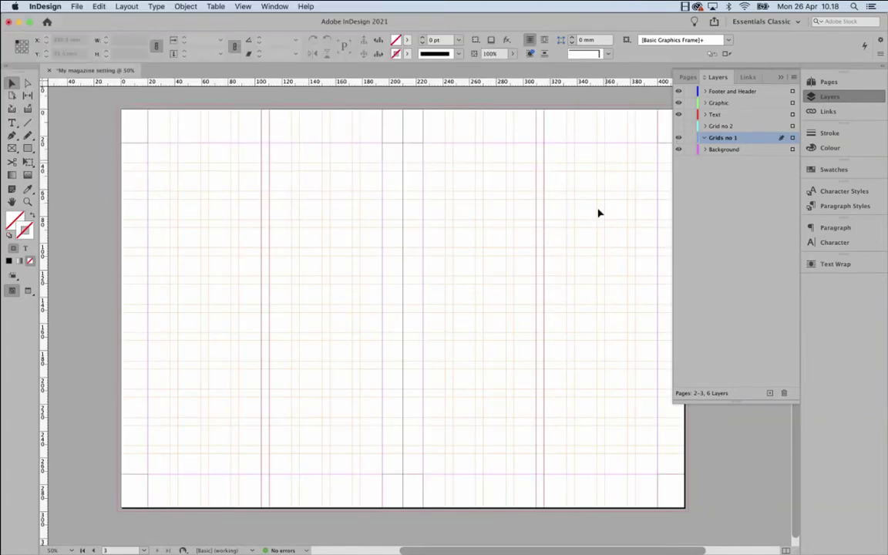
Draw a rectangular placeholder frame about 130 × 84 mm on page 3, starting from its upper outer margin corner.
click(780, 77)
click(820, 96)
click(827, 82)
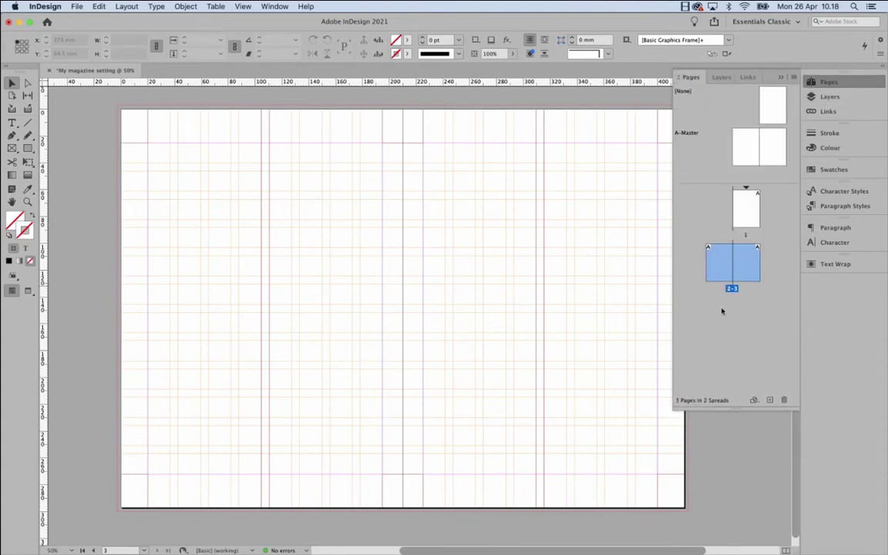
double_click(746, 258)
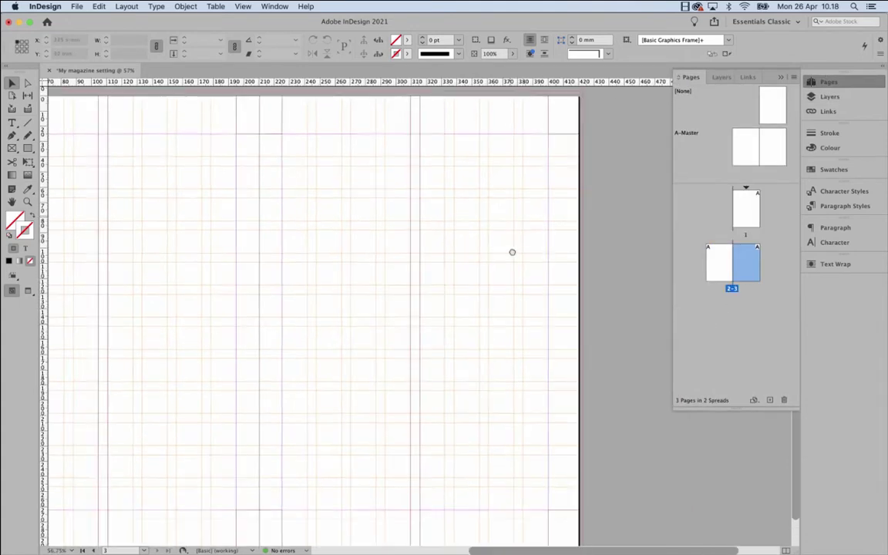
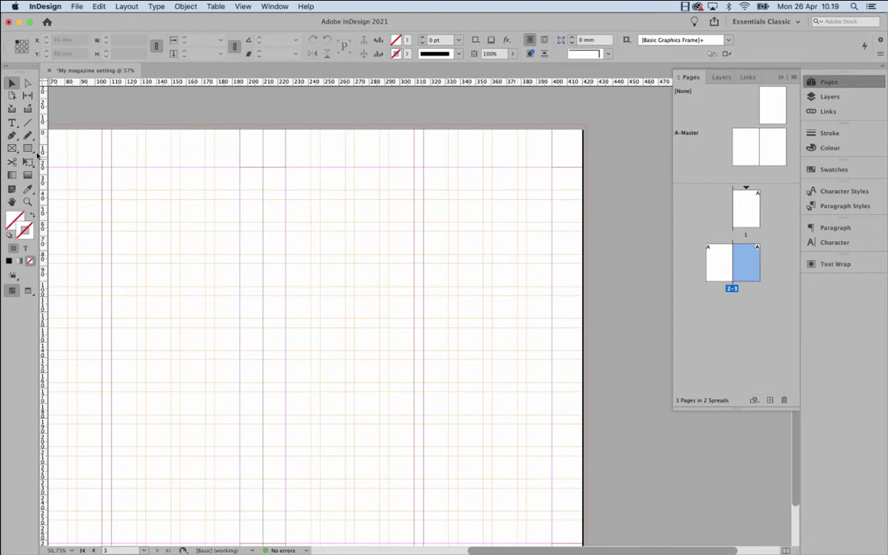
click(11, 148)
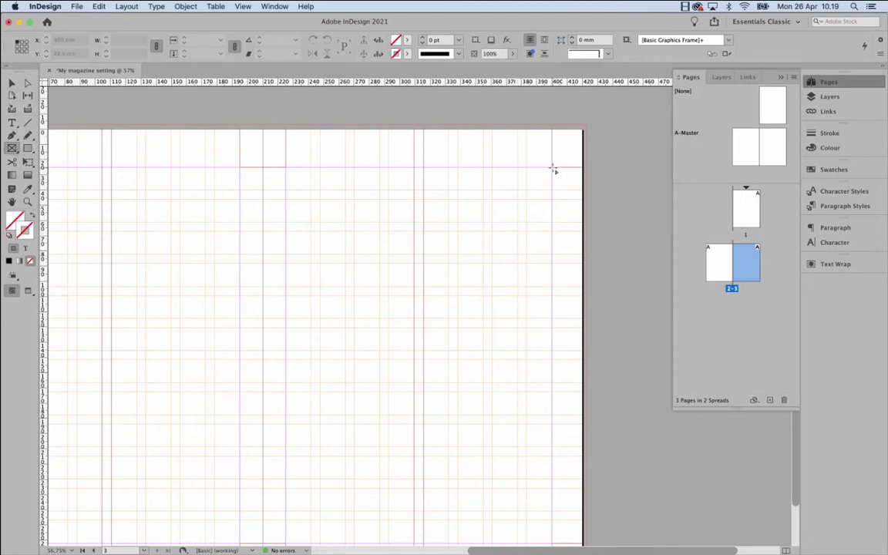
drag(557, 171, 354, 296)
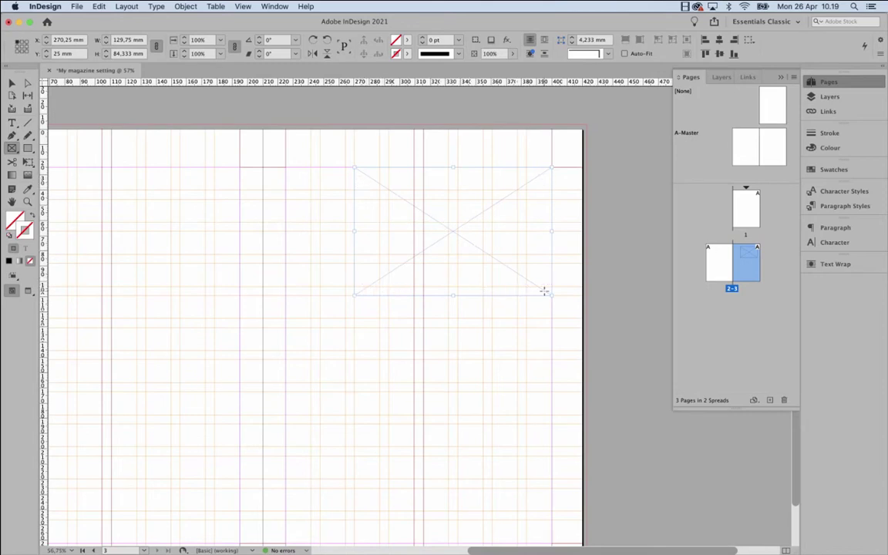
Move the new frame from the Grids no 1 layer to the Graphic layer, and lock both grid layers.
click(853, 97)
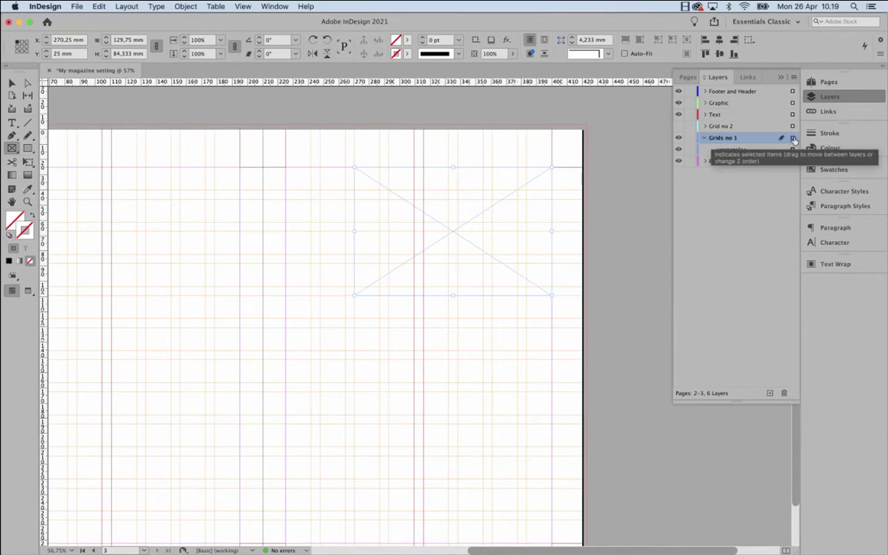
drag(793, 139, 792, 103)
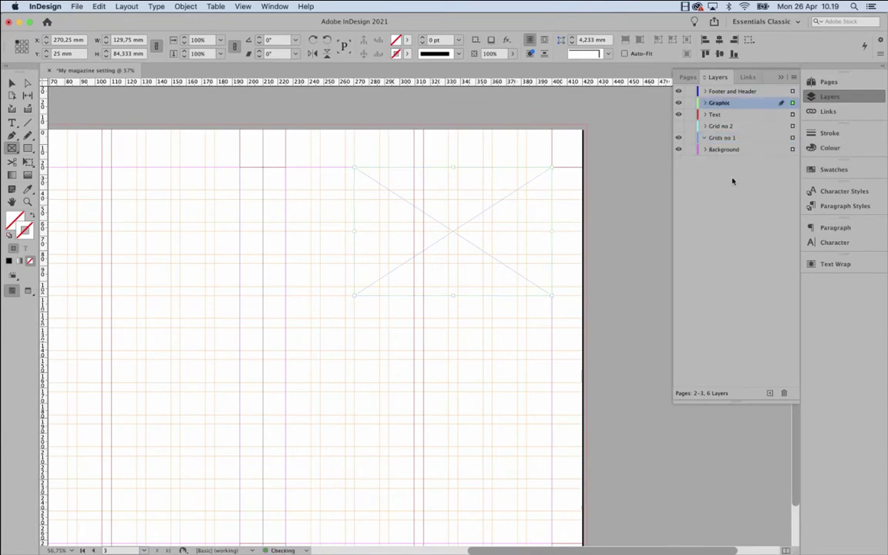
click(690, 139)
click(690, 127)
Set the Graphic layer's colour to Black.
double_click(739, 105)
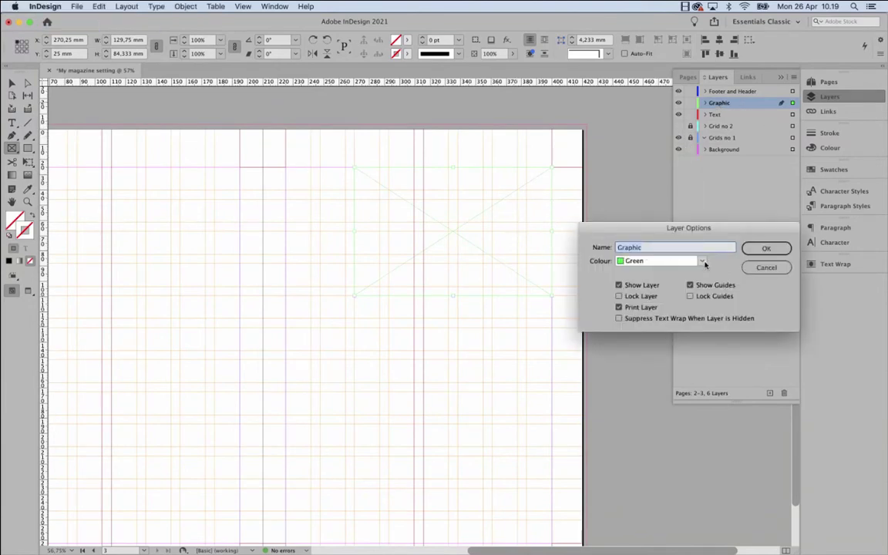
click(648, 260)
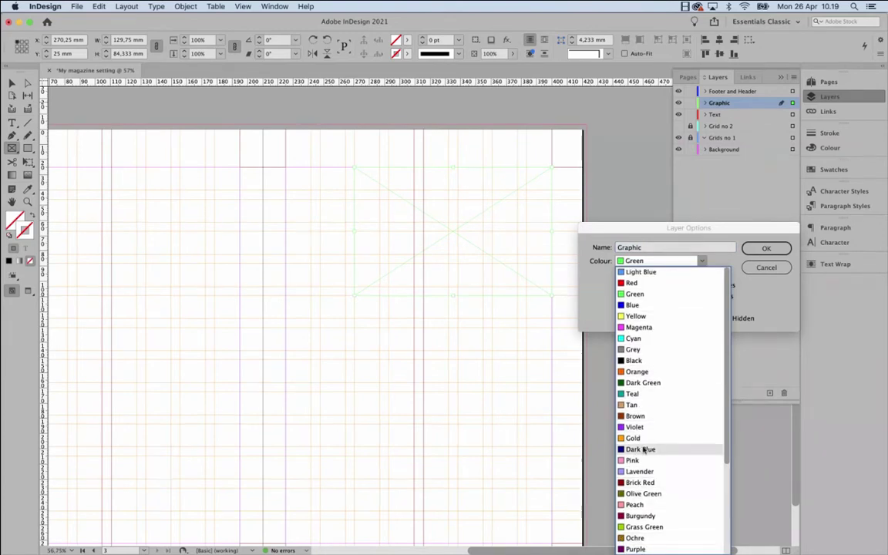
click(633, 360)
click(766, 249)
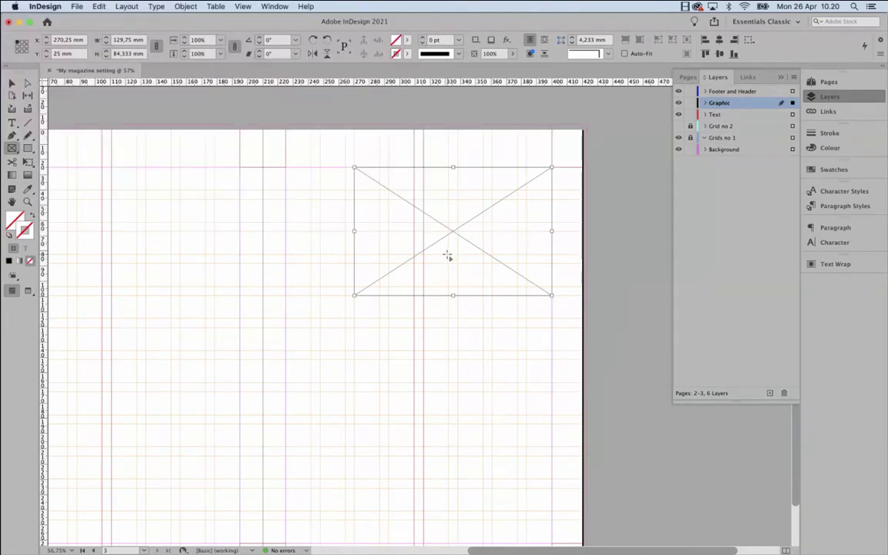
Start placing an image in the frame and browse to the Random images folder within Videos_26apr on the Desktop.
key(super+d)
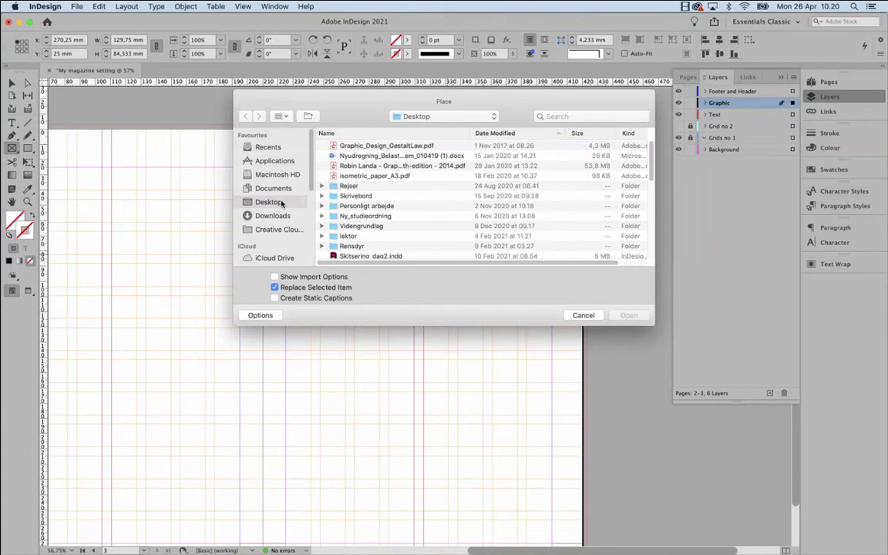
click(282, 203)
scroll(359, 243, down, 5)
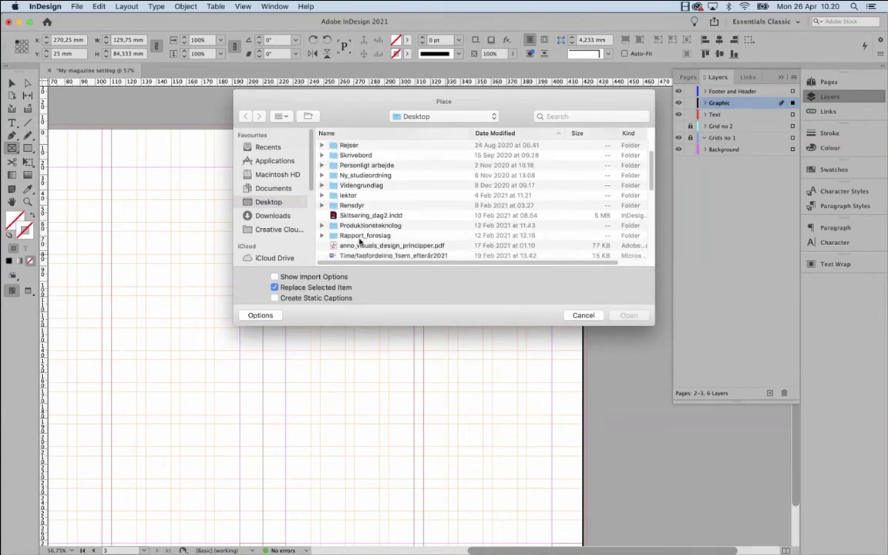
scroll(359, 243, down, 10)
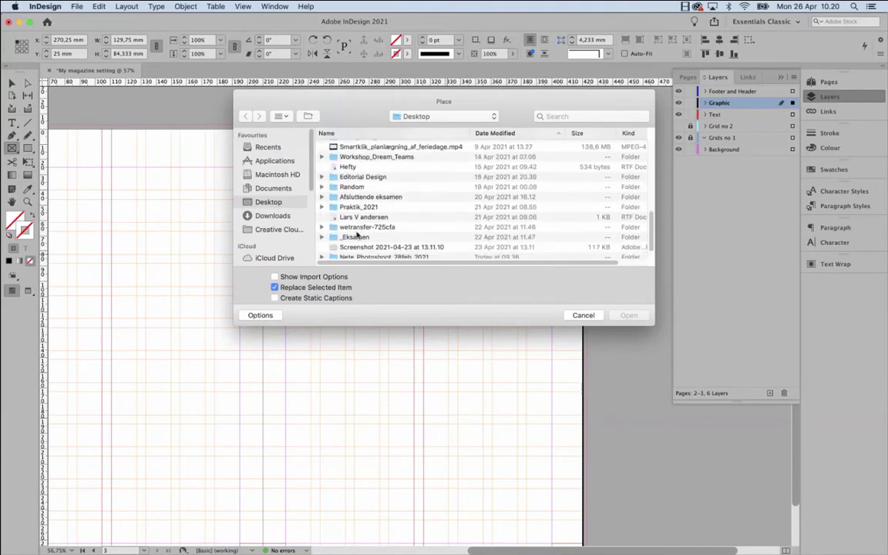
click(322, 178)
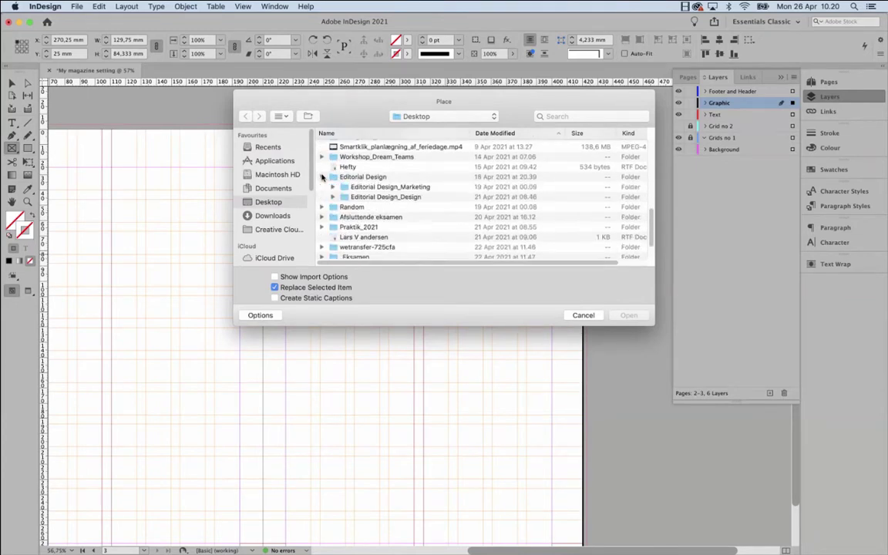
click(322, 178)
scroll(357, 241, down, 1)
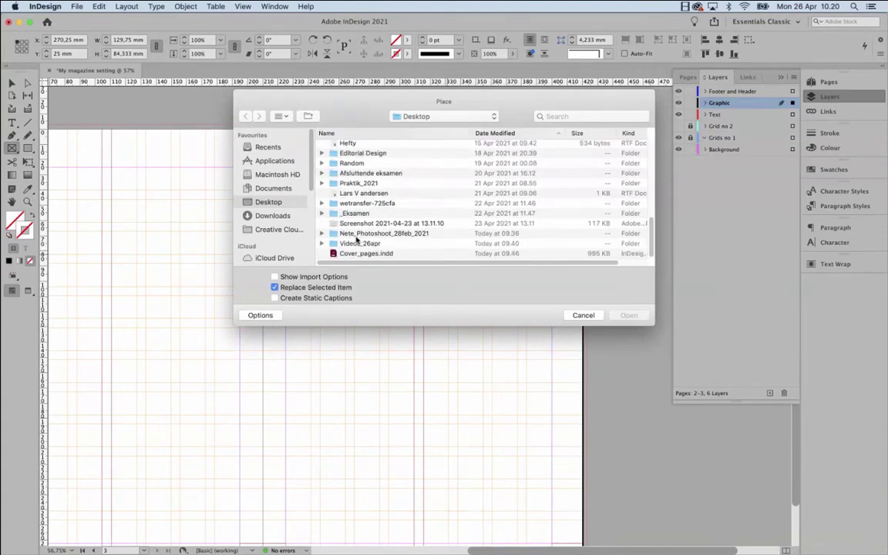
double_click(355, 244)
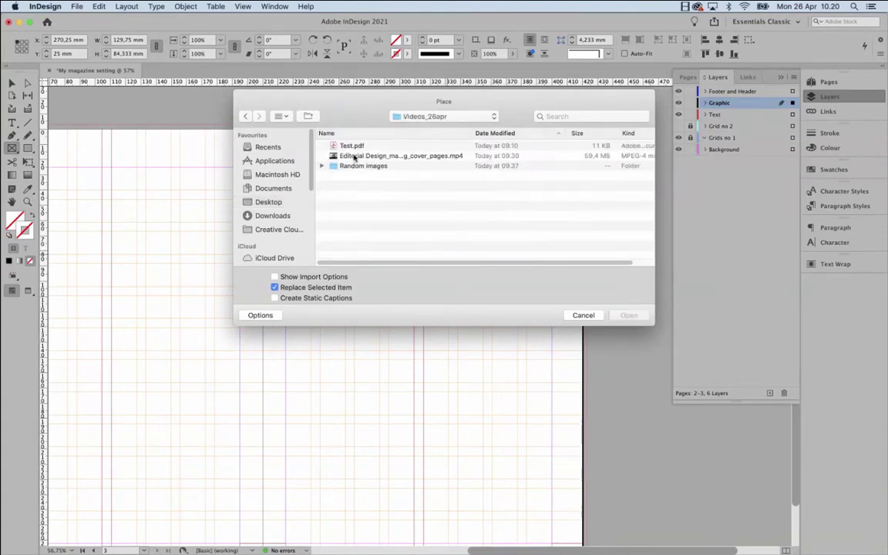
double_click(327, 166)
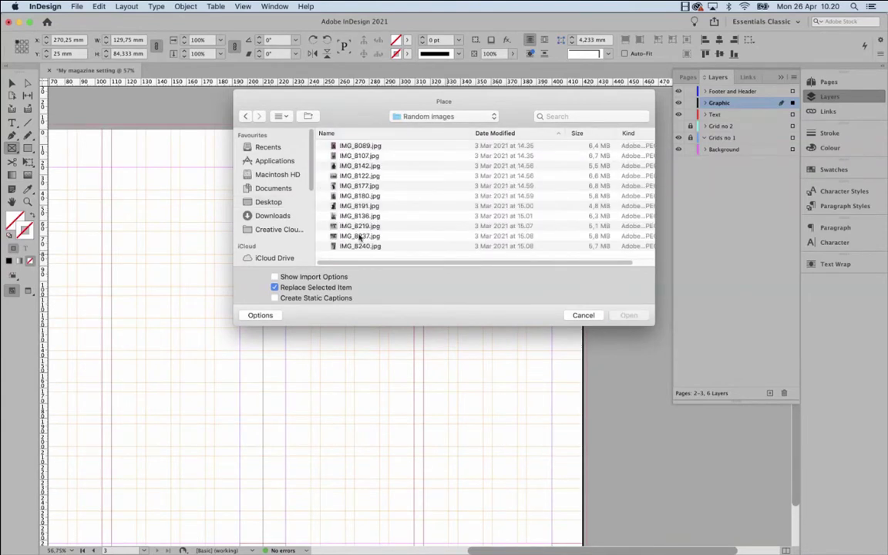
Preview the photos in the folder one after another, starting with IMG_8089.jpg, and place IMG_8219.jpg in the frame.
click(360, 145)
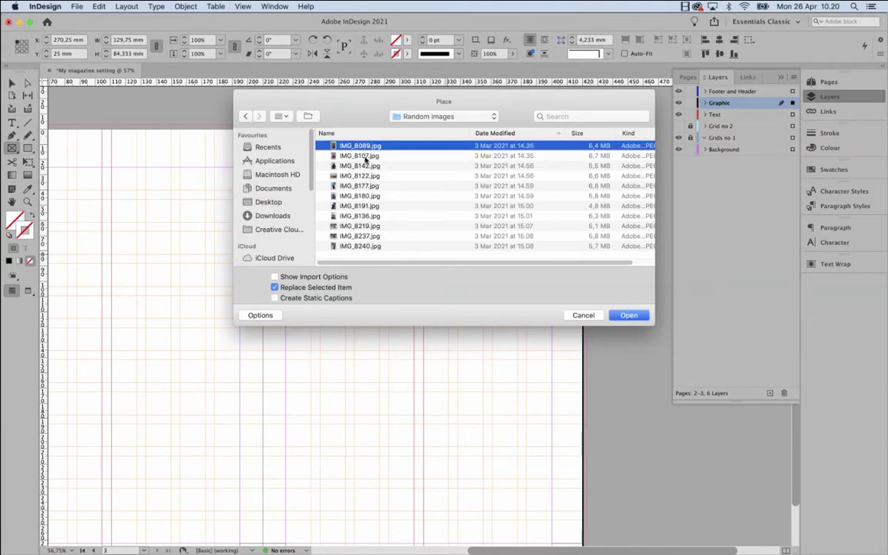
key(space)
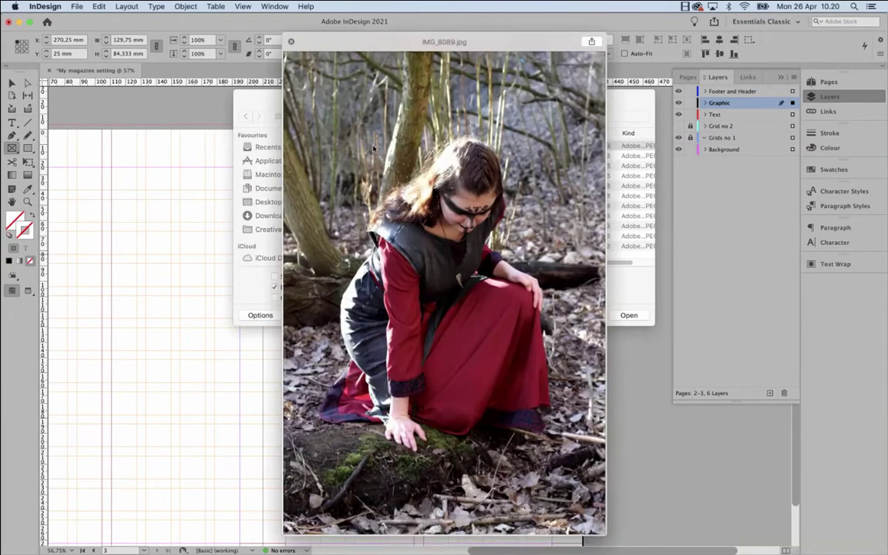
key(Down)
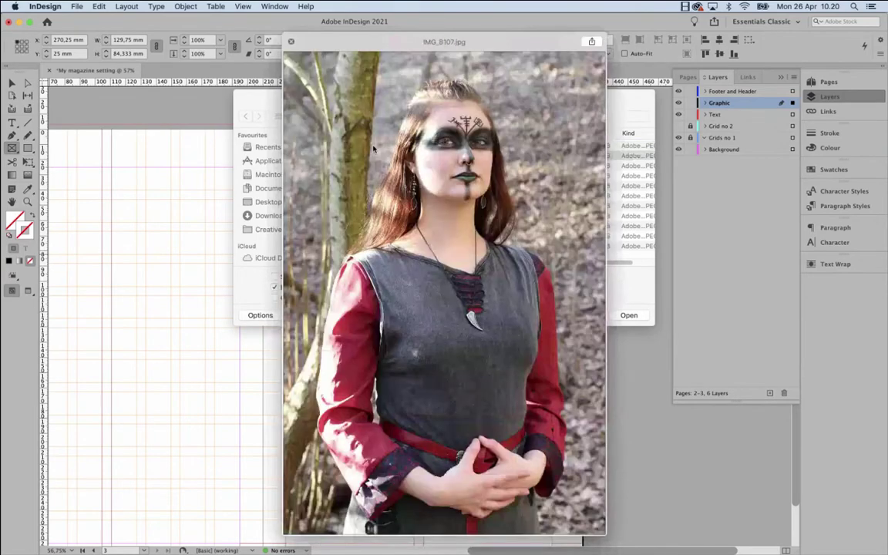
key(Down)
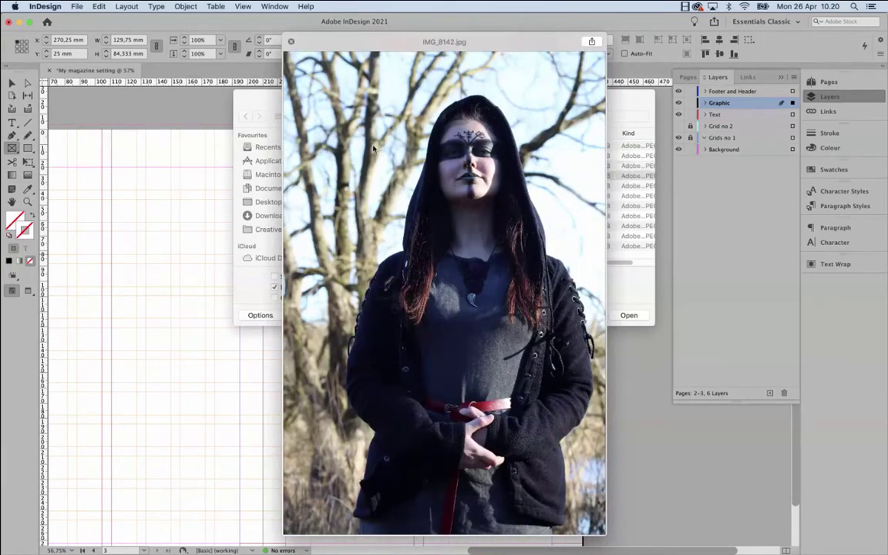
key(Down)
key(Down)
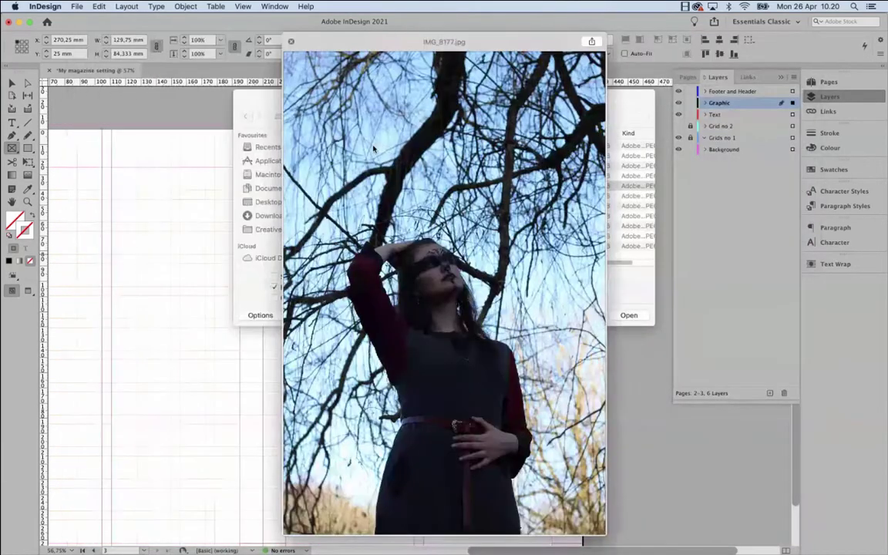
key(Down)
key(Down)
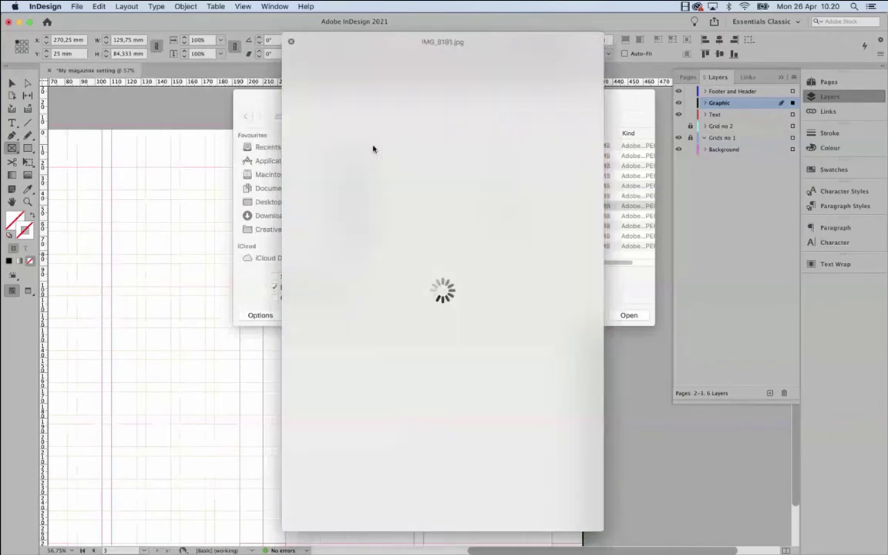
key(Down)
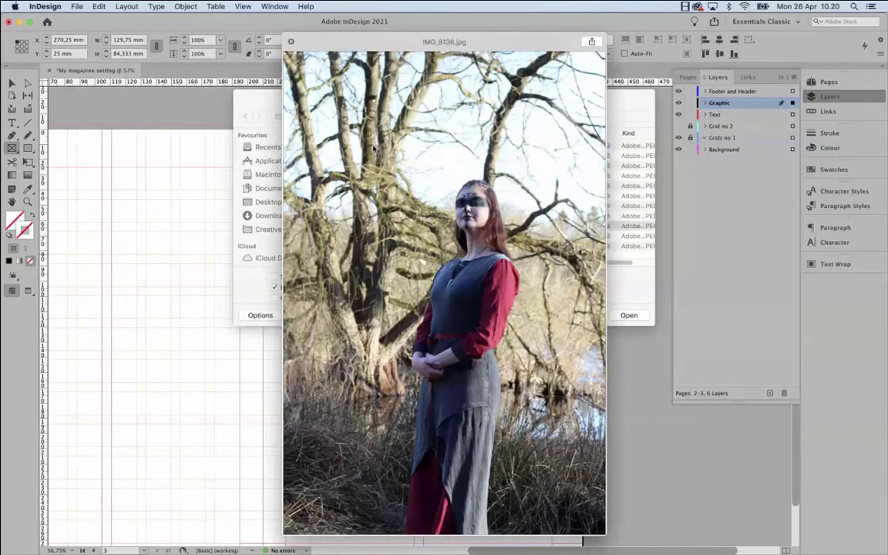
key(Down)
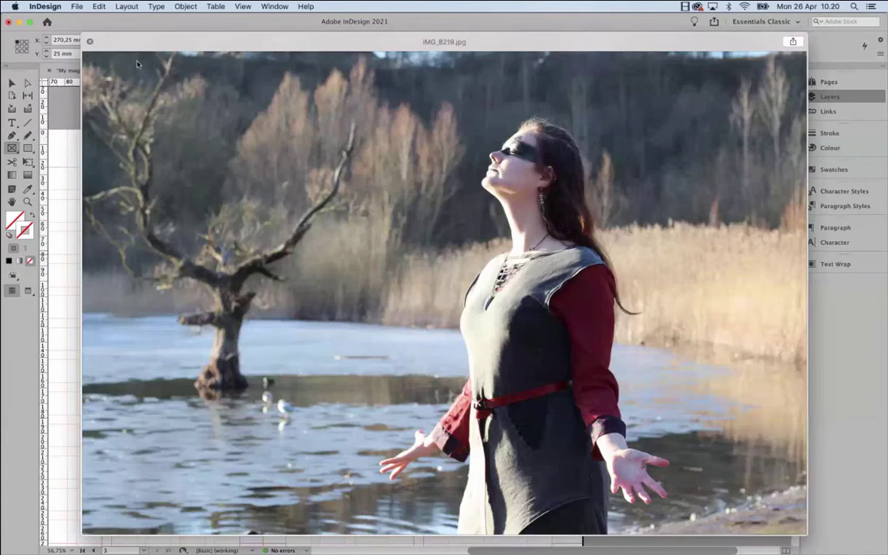
click(89, 41)
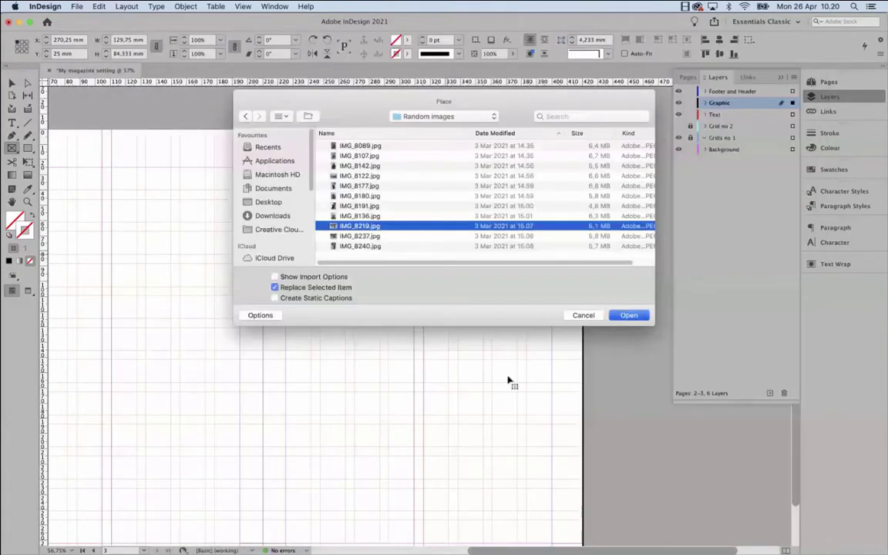
key(Return)
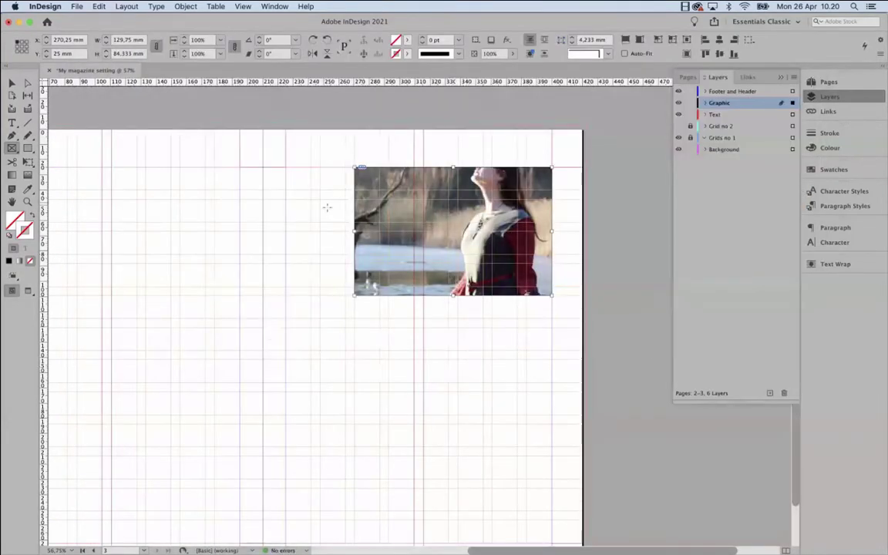
Shrink the photo inside its frame to about 191 × 127 mm, and fit the content to the frame.
click(12, 82)
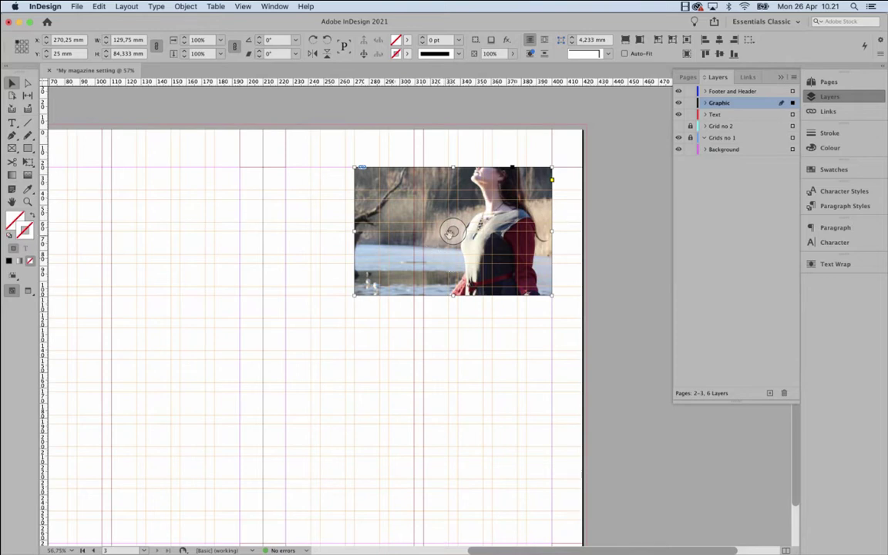
click(314, 331)
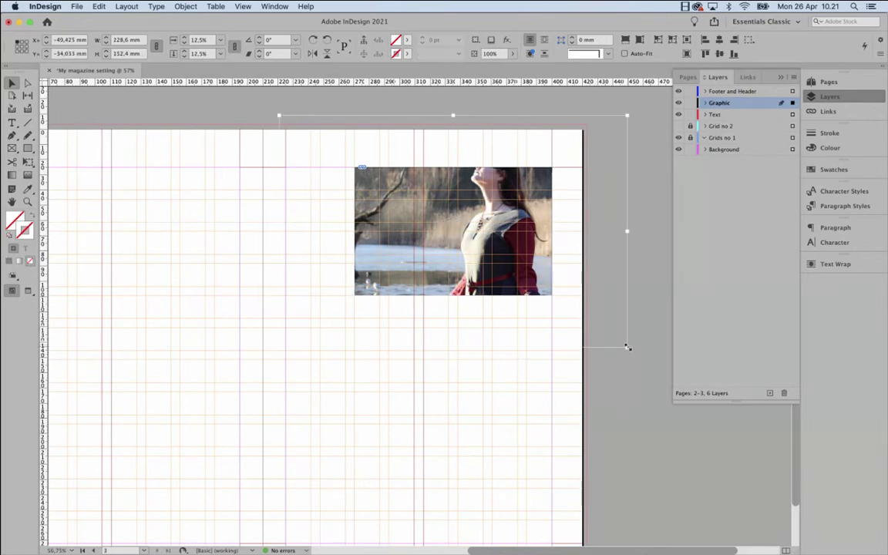
drag(626, 347, 569, 309)
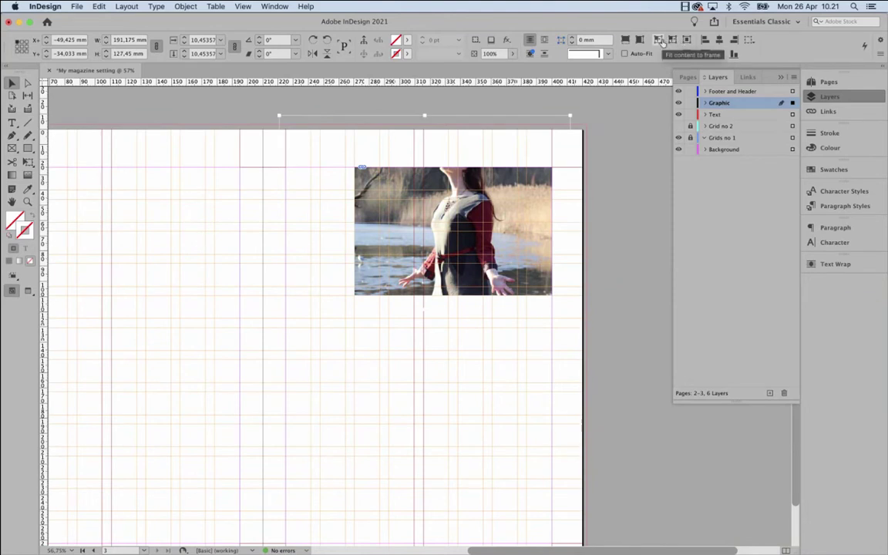
click(660, 40)
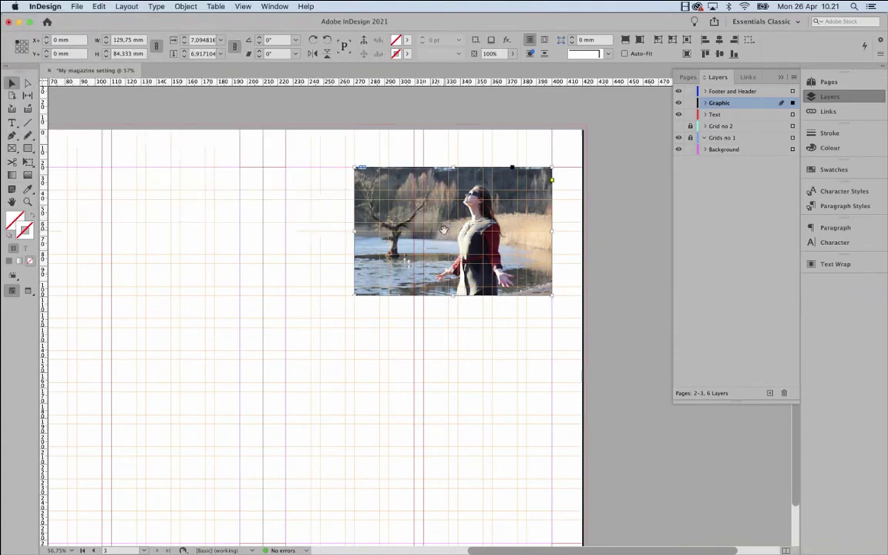
double_click(444, 229)
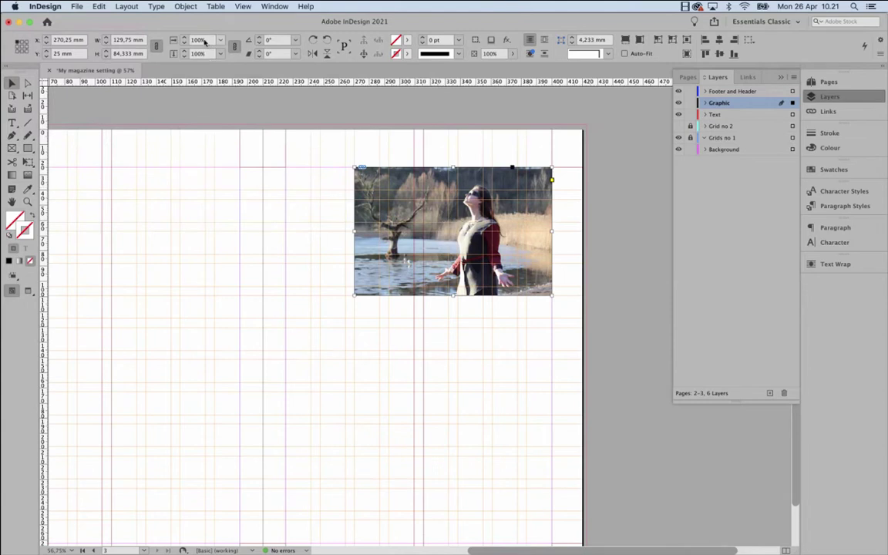
Scale the photo inside the frame to 8% in both directions and shift it to about X −3.25 mm, Y −11 mm.
click(455, 233)
click(195, 53)
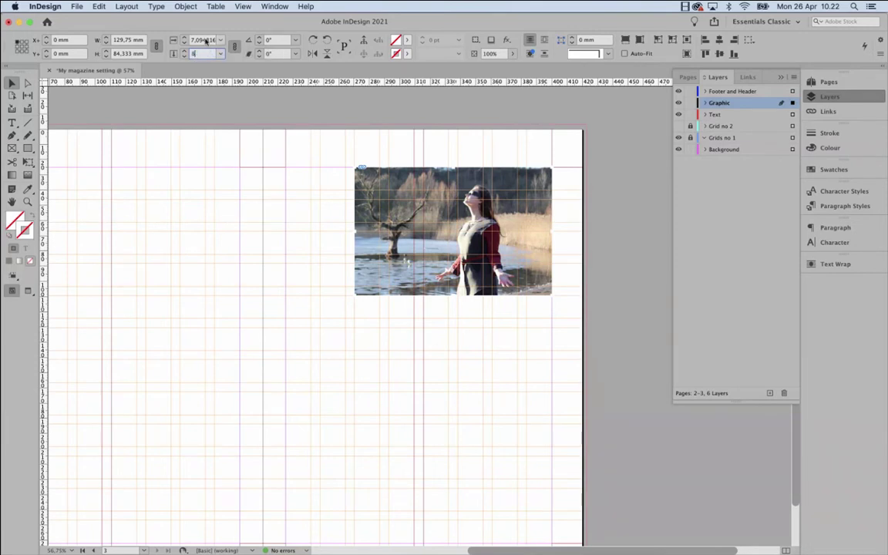
key(Return)
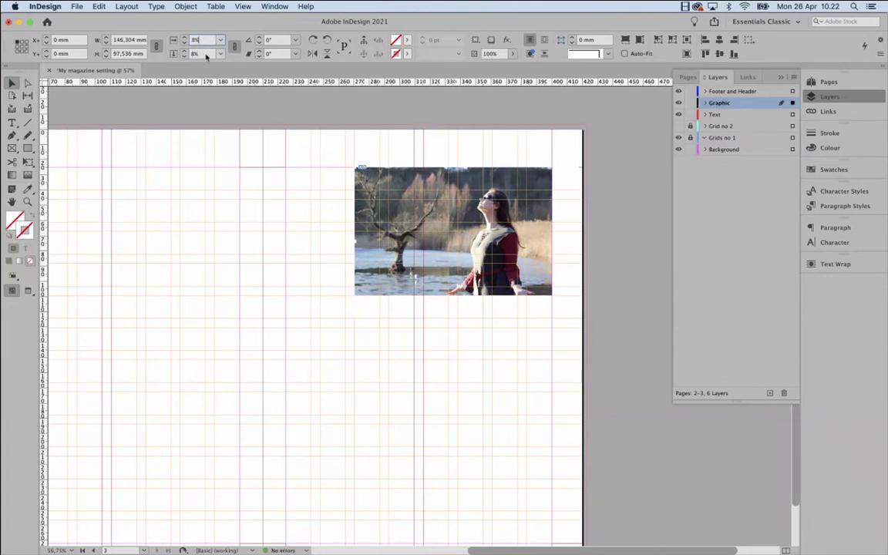
click(204, 56)
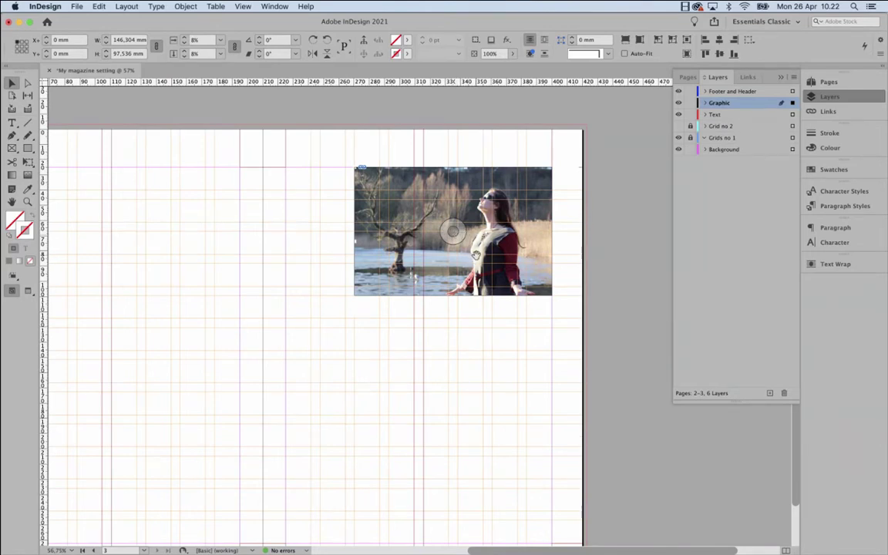
mouse_move(475, 256)
mouse_down()
mouse_move(479, 242)
mouse_move(485, 269)
mouse_up()
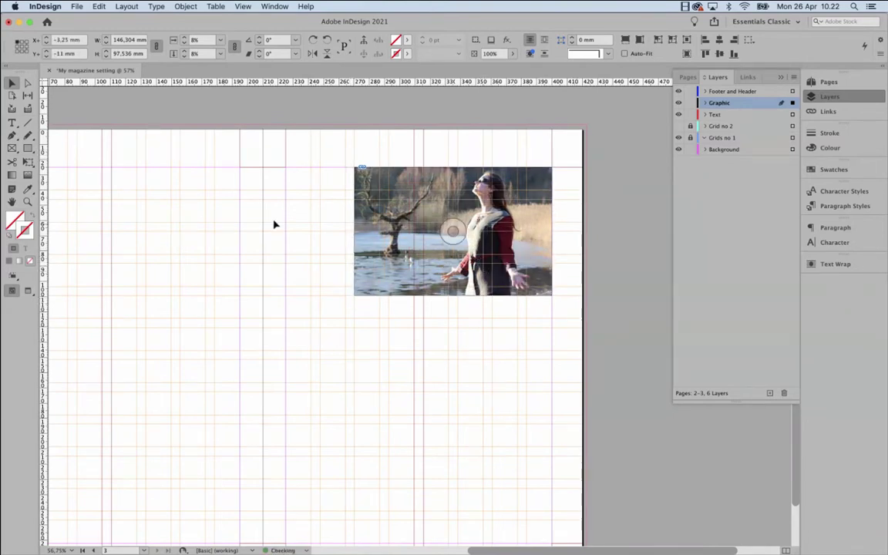
Compare selecting the frame and the photo inside it with the Direct Selection tool.
click(27, 86)
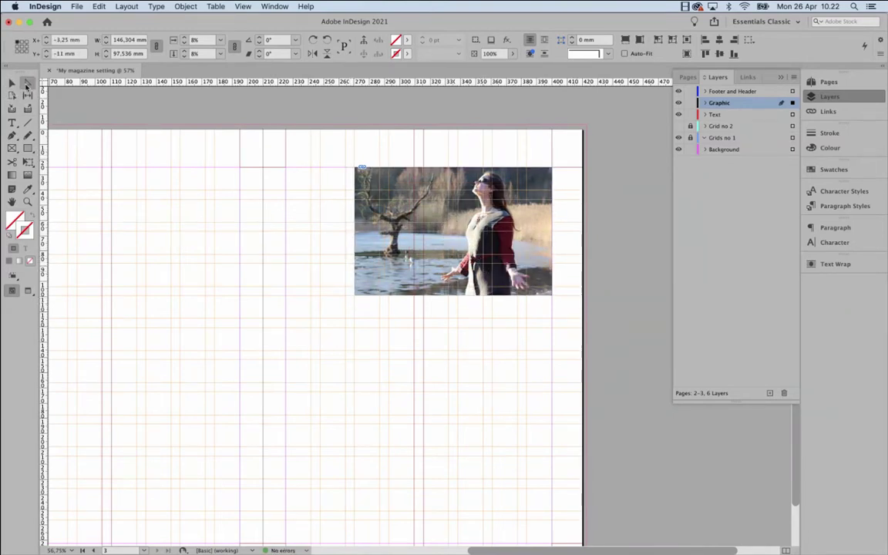
click(455, 229)
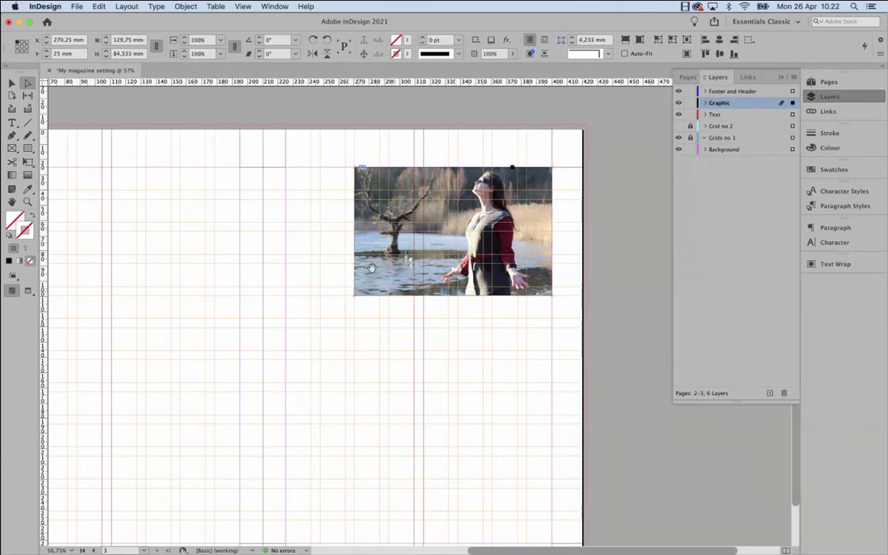
click(320, 152)
click(431, 204)
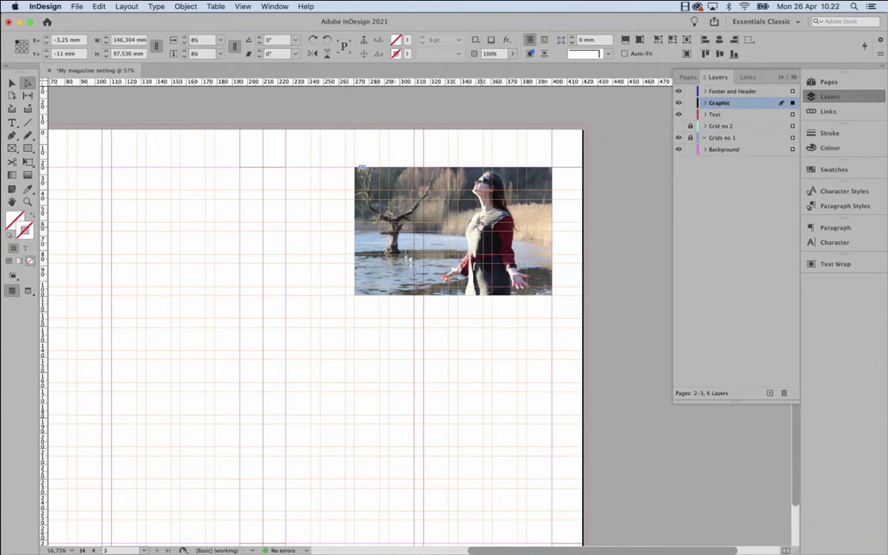
Enlarge the photo's frame from its lower inner corner to about 158 × 111 mm and undo the resize.
click(12, 83)
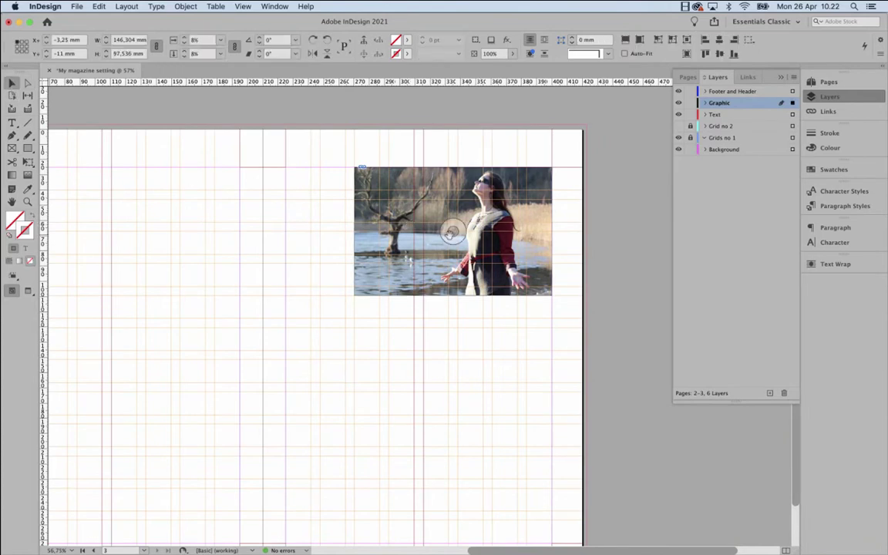
click(409, 208)
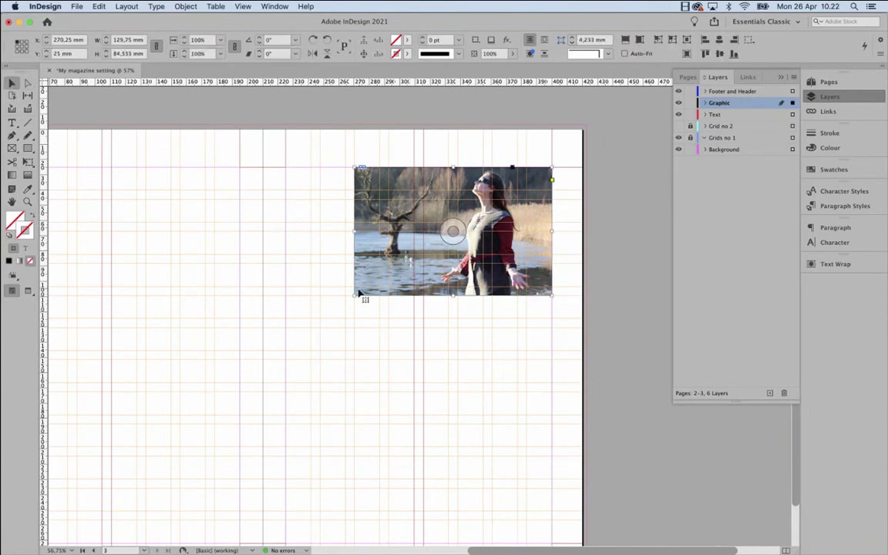
drag(352, 295, 309, 336)
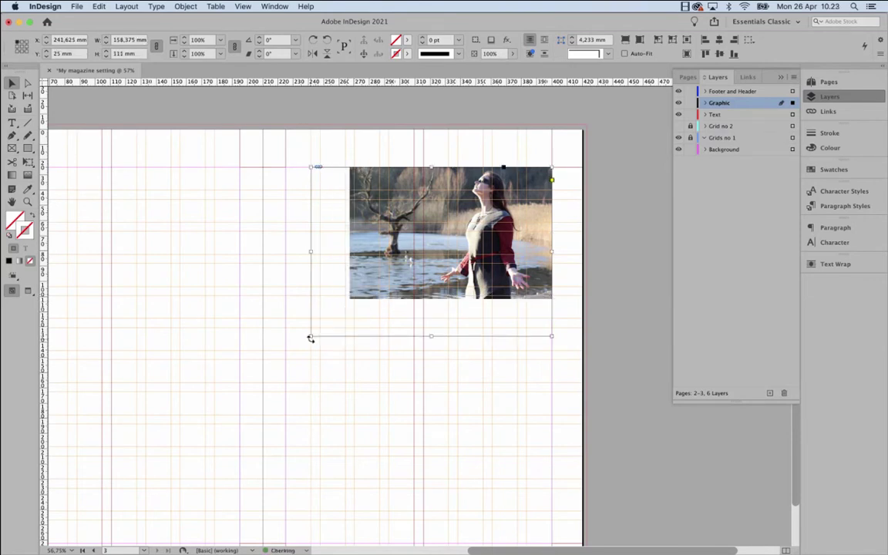
key(super+z)
Set the scale of the photo inside the frame to 12% in both directions.
click(411, 207)
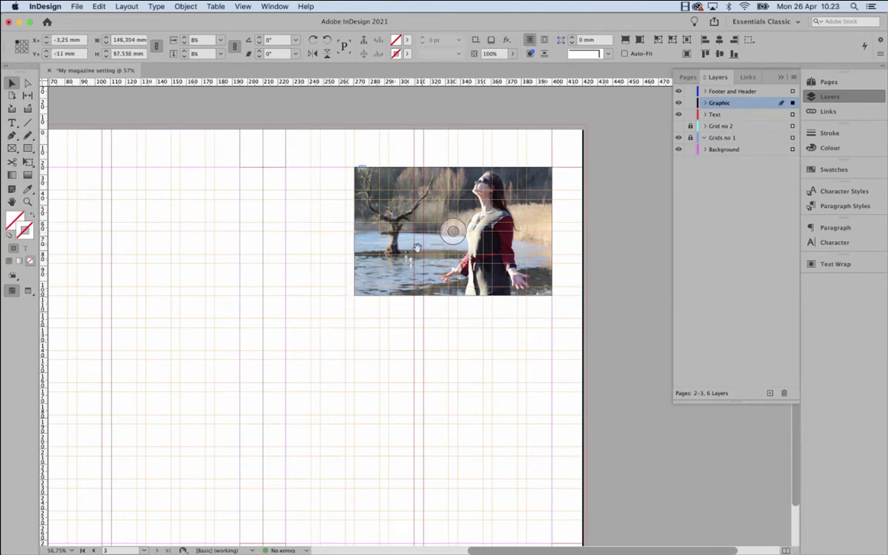
click(27, 82)
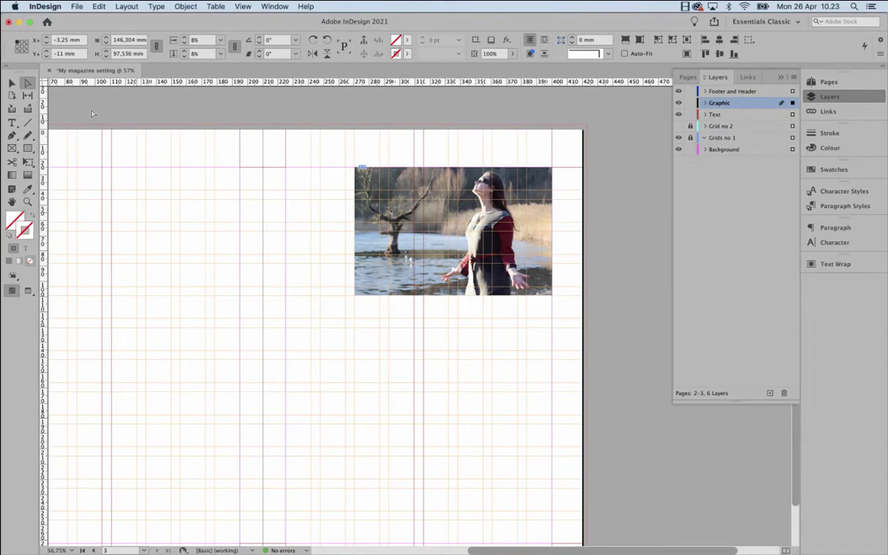
double_click(199, 40)
text(12)
key(Return)
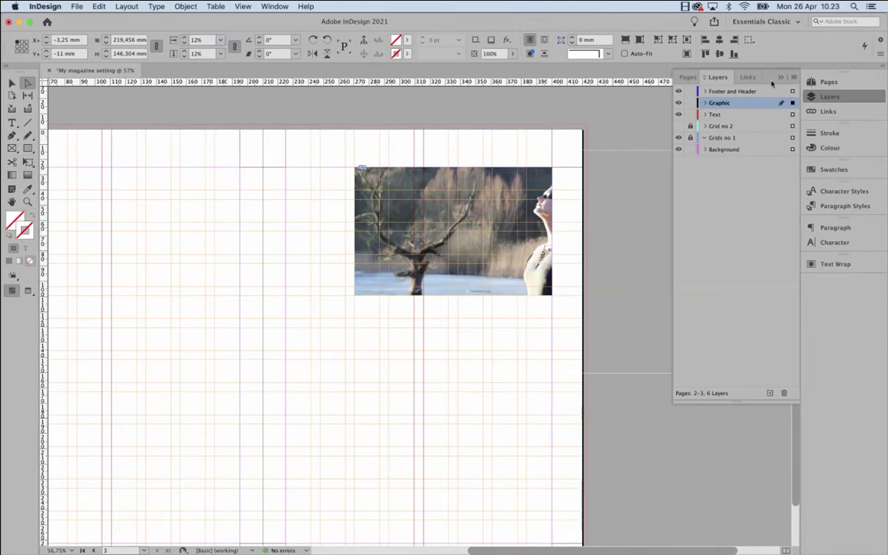
Collapse the layer list and shift the photo within its frame to about X −45 mm, Y −10 mm, framing the woman's head and shoulders.
click(779, 77)
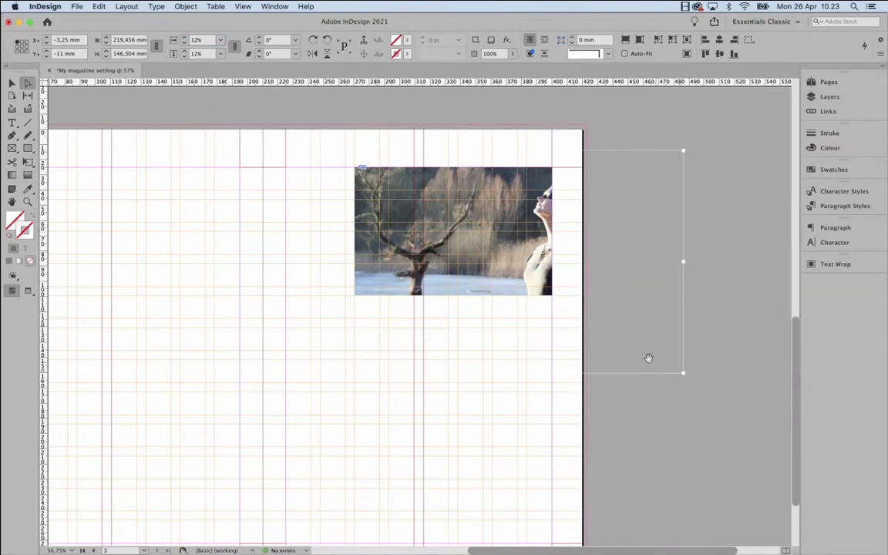
drag(614, 285, 556, 268)
key(v)
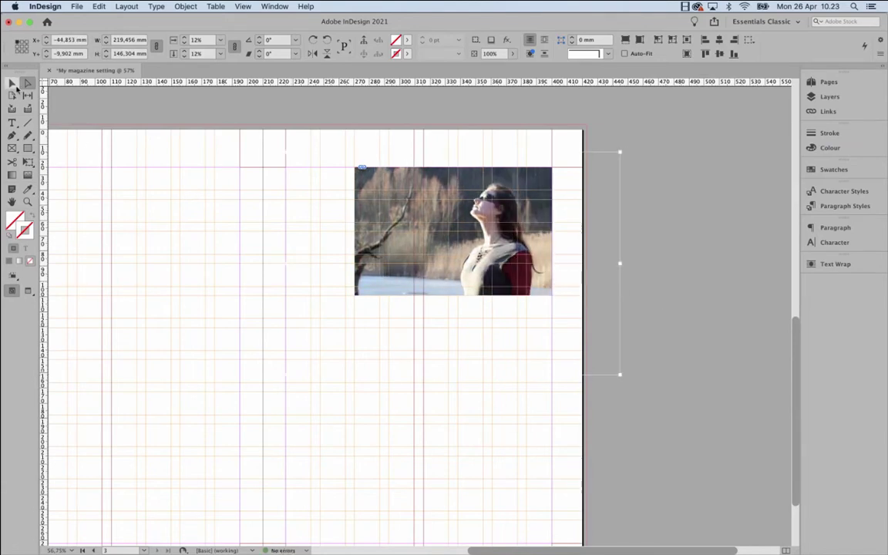
click(622, 193)
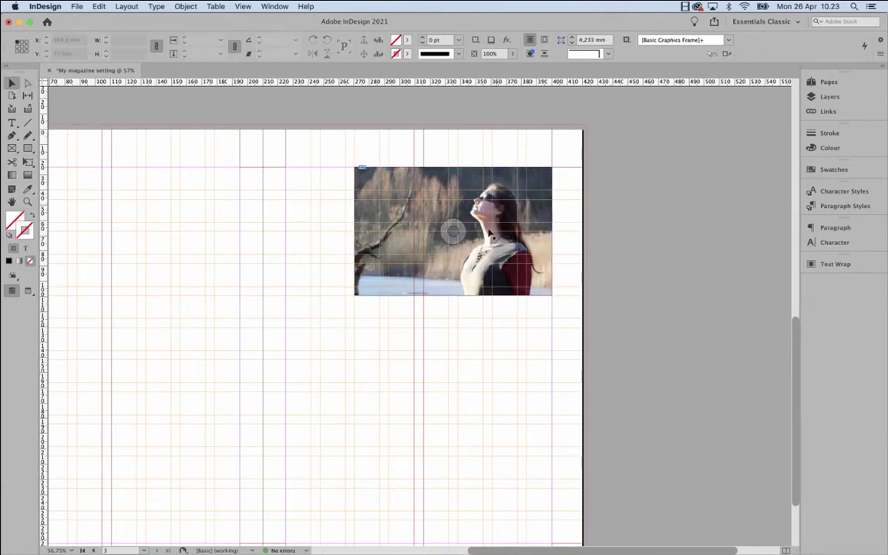
Adjust the photo frame's edges against the grid, finishing with the upper edge lowered for a size of about 130 × 69 mm.
click(447, 235)
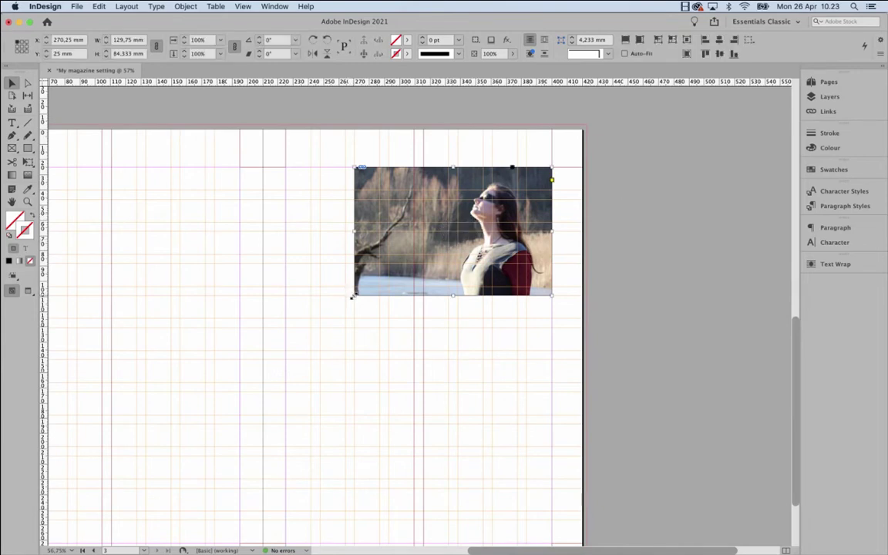
drag(352, 296, 345, 330)
drag(446, 329, 452, 295)
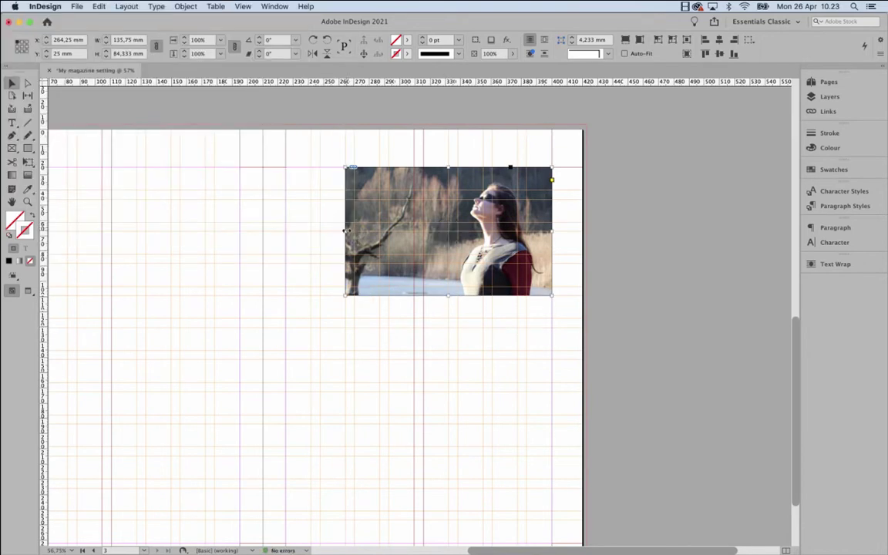
drag(346, 231, 354, 226)
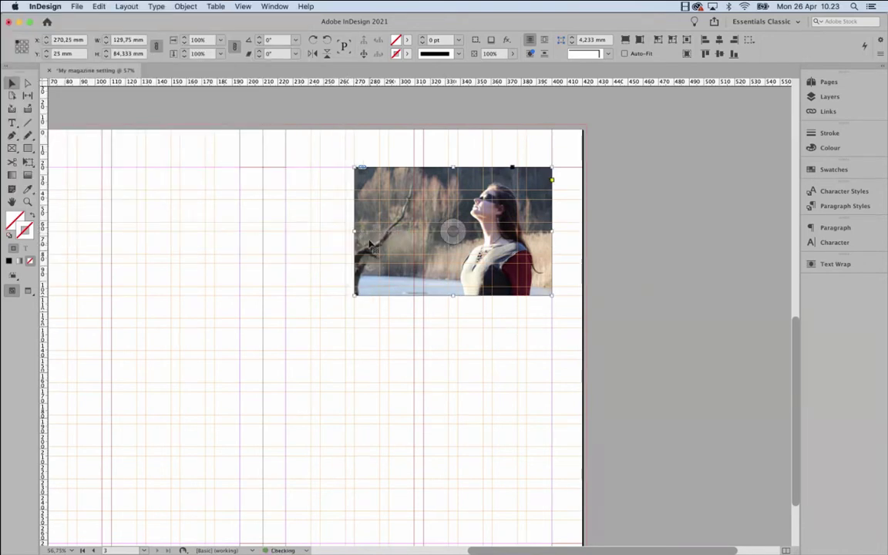
drag(453, 168, 452, 191)
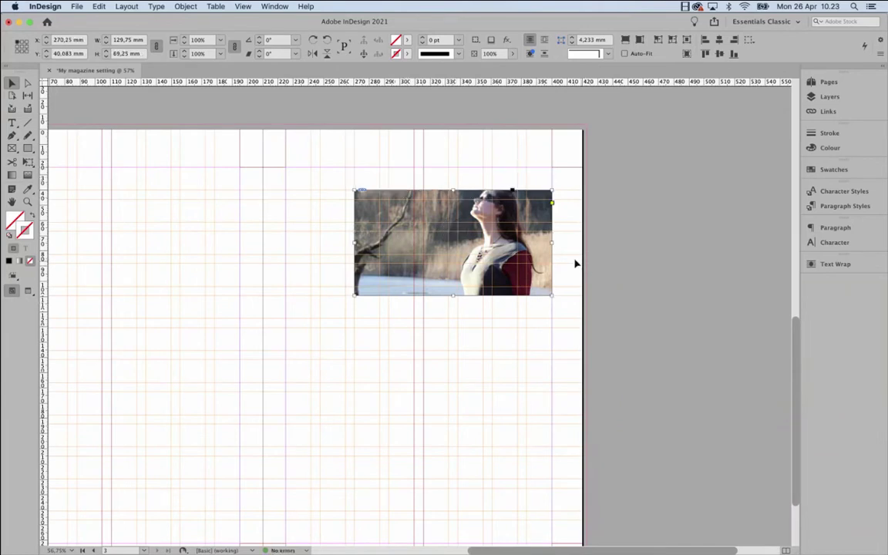
Widen the photo frame to the page's outer bleed, about 153 mm wide, and move it up to the top margin at Y 25 mm.
drag(552, 242, 587, 246)
click(656, 260)
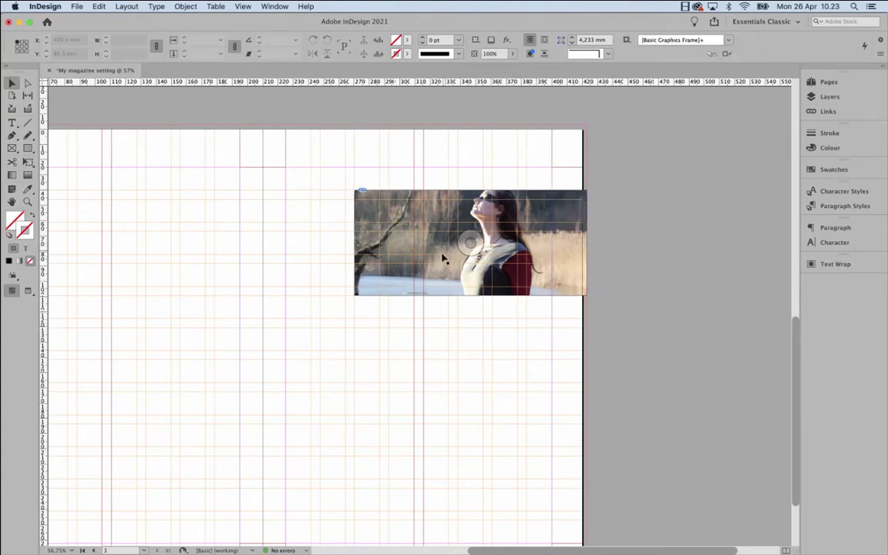
drag(440, 242, 440, 224)
drag(333, 321, 429, 307)
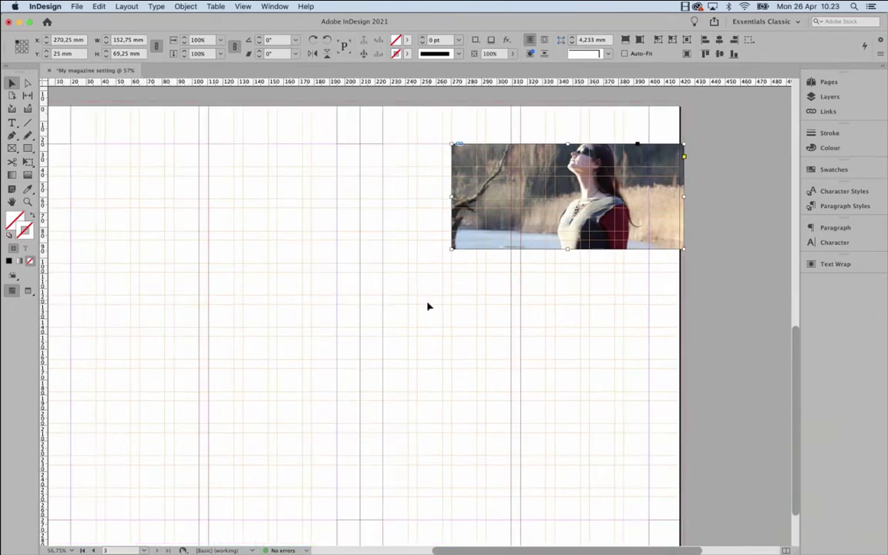
Import IMG_8237.jpg and undo its replacement of the selected photo so it can be placed separately.
key(super+d)
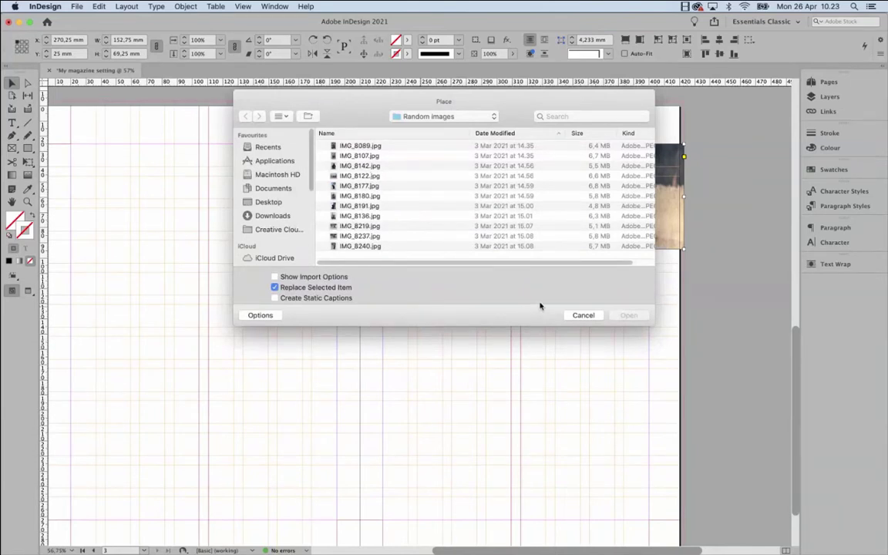
click(380, 176)
key(Down)
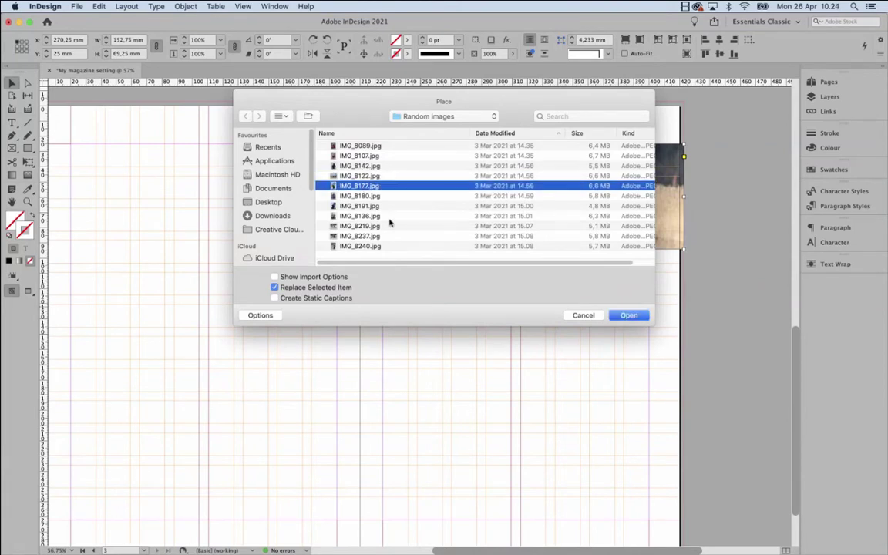
click(366, 236)
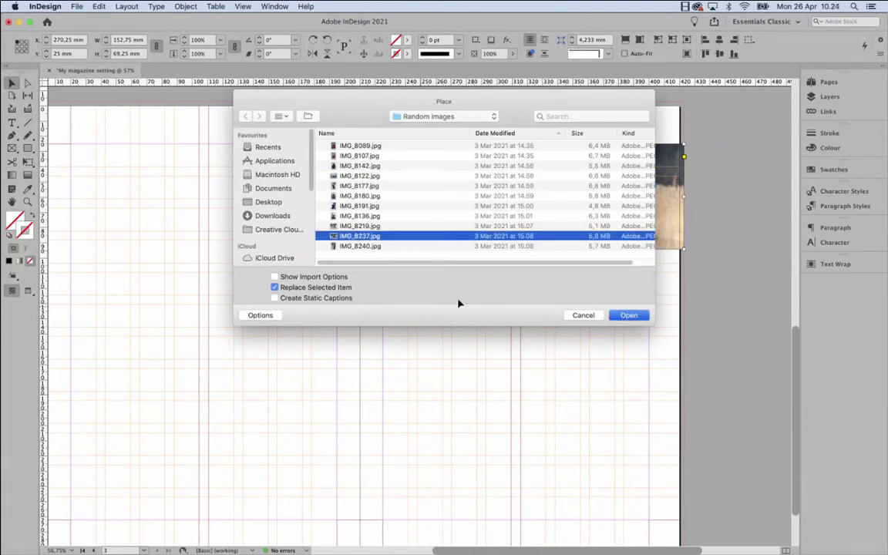
key(Return)
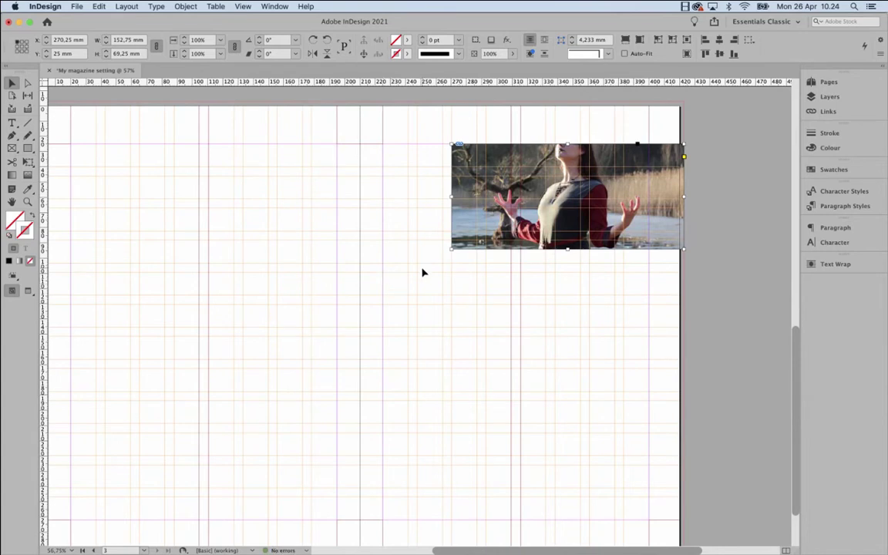
key(super+z)
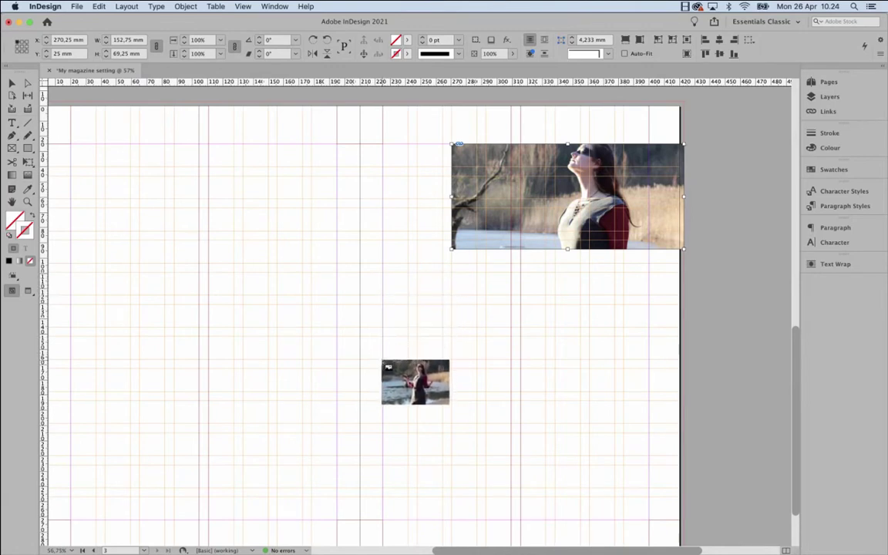
Place the loaded photo at page 3's inner margin, about Y 167 mm, and crop its frame to the grid at about 113 × 69 mm.
drag(383, 360, 574, 482)
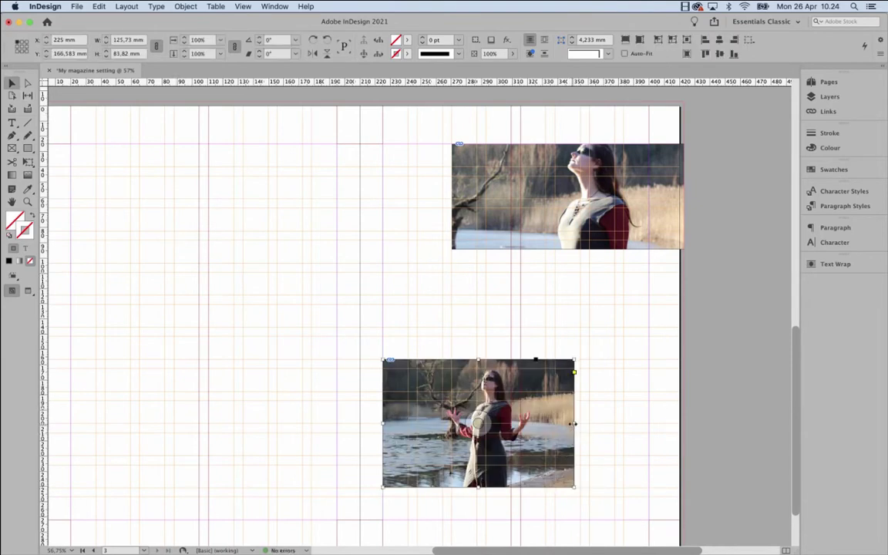
drag(573, 423, 554, 423)
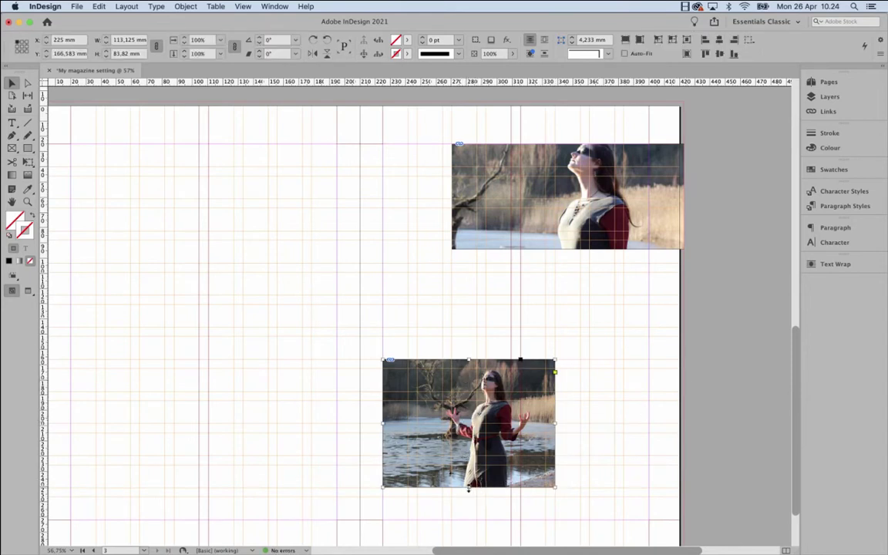
drag(468, 489, 469, 465)
click(705, 393)
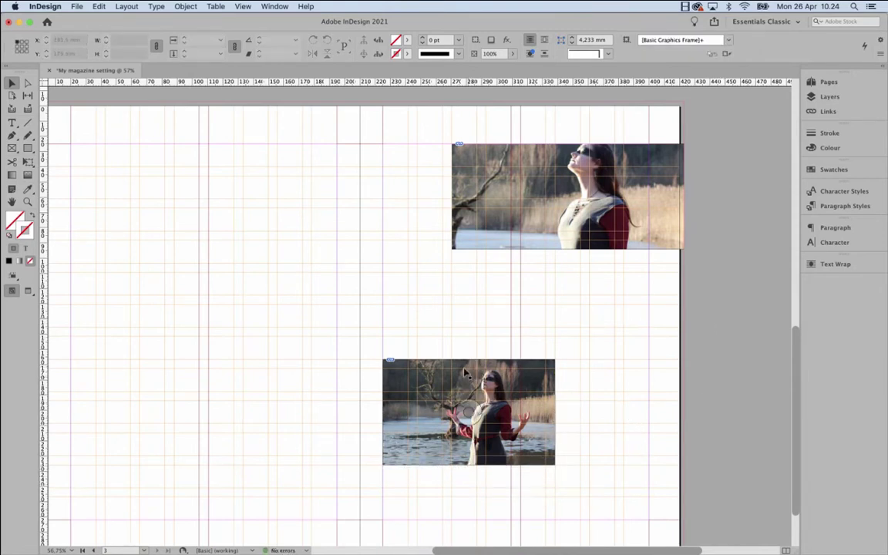
Draw a text frame of about 175 × 247 mm filling the margins of page 3.
click(11, 123)
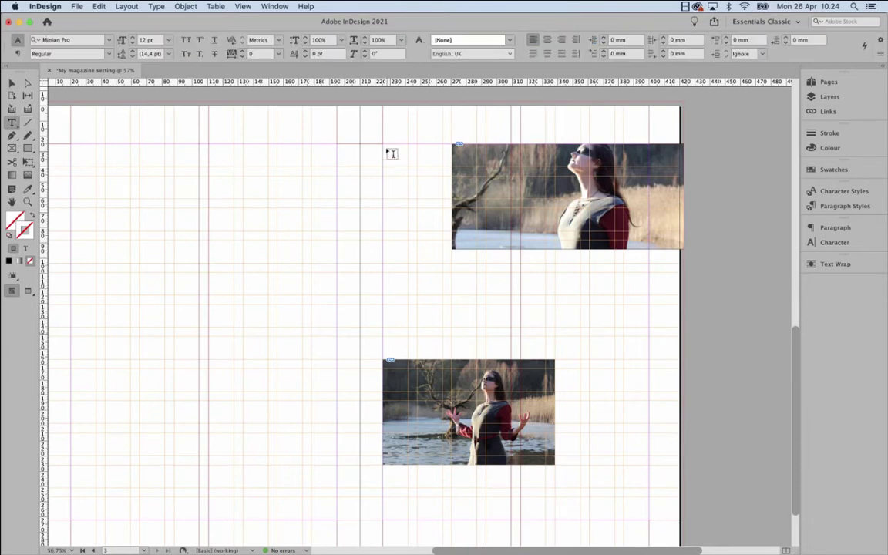
drag(385, 147, 649, 518)
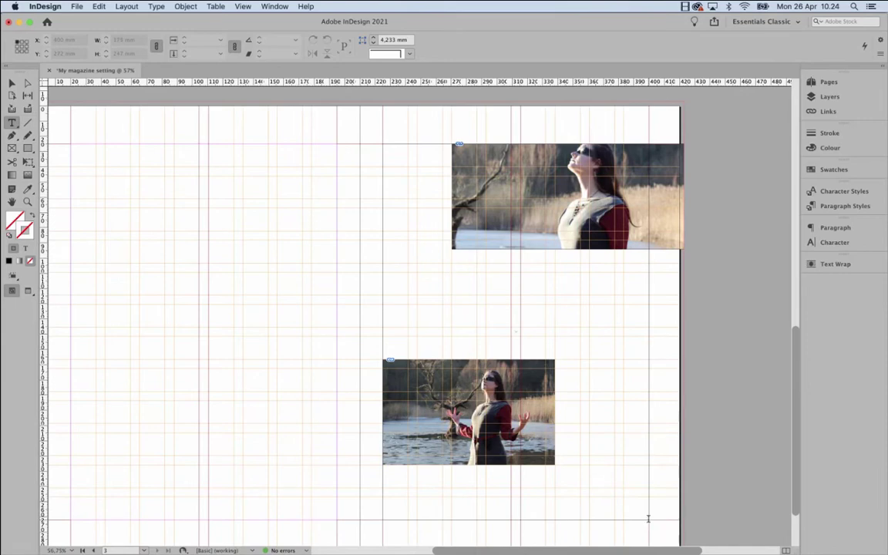
click(11, 83)
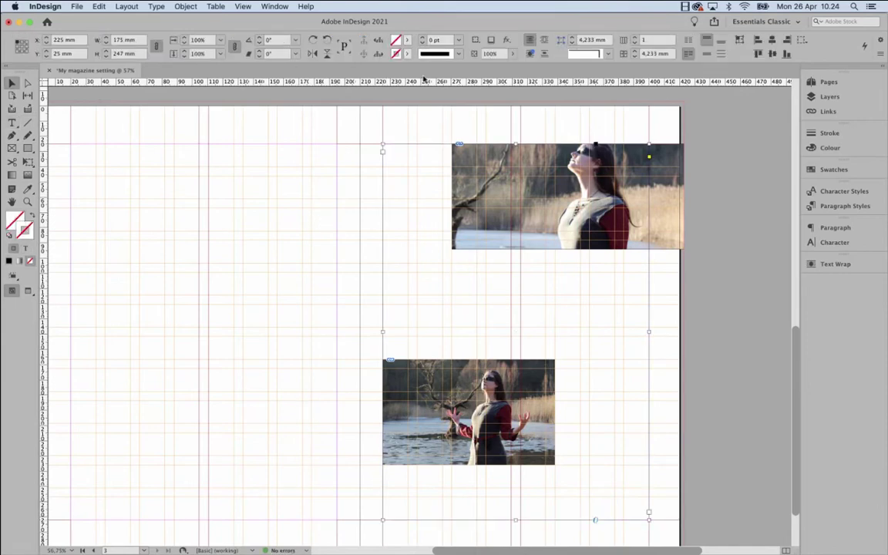
Move the new text frame to the Text layer and fill it with placeholder text.
click(848, 97)
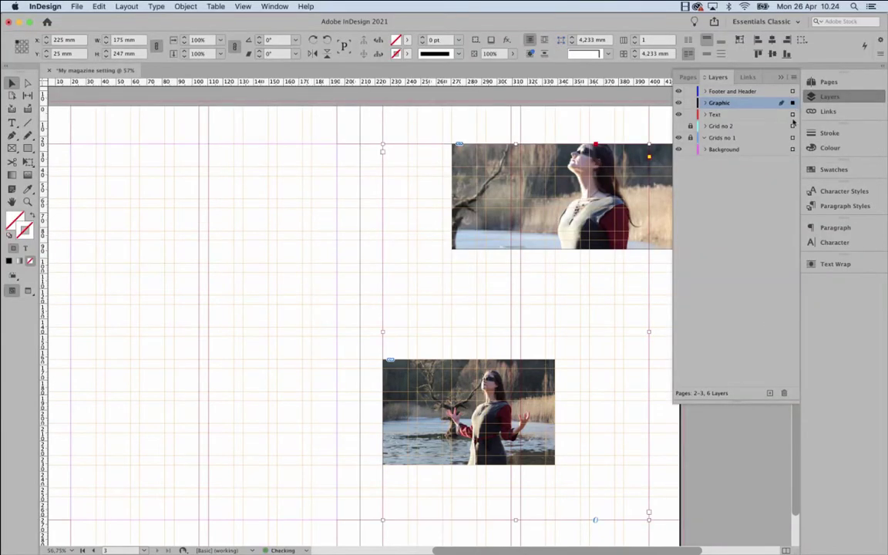
drag(793, 122, 793, 115)
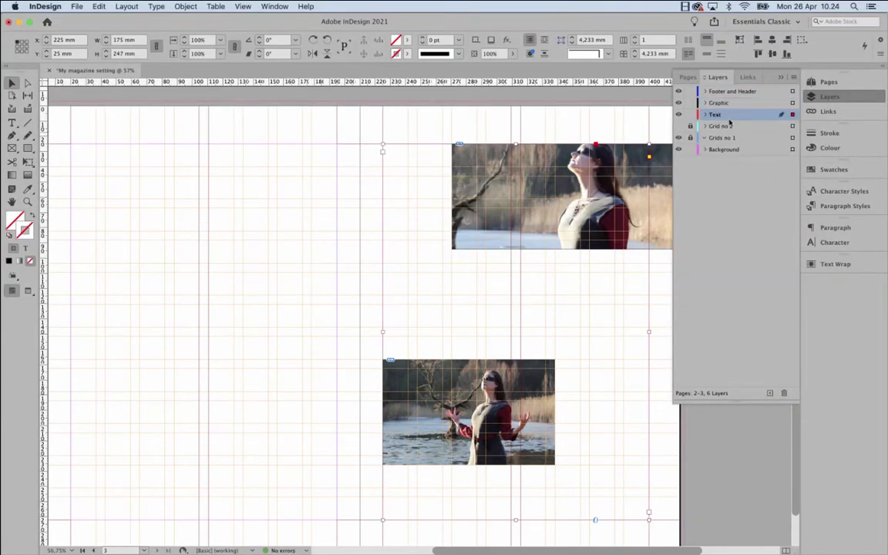
right_click(495, 304)
click(529, 310)
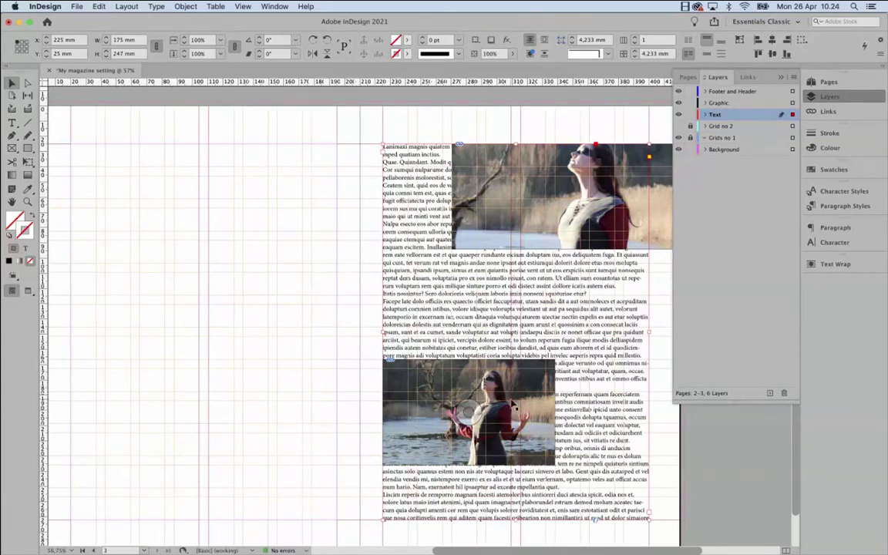
Wrap the text around the bounding boxes of both photos with a 5 mm offset on all sides.
click(466, 362)
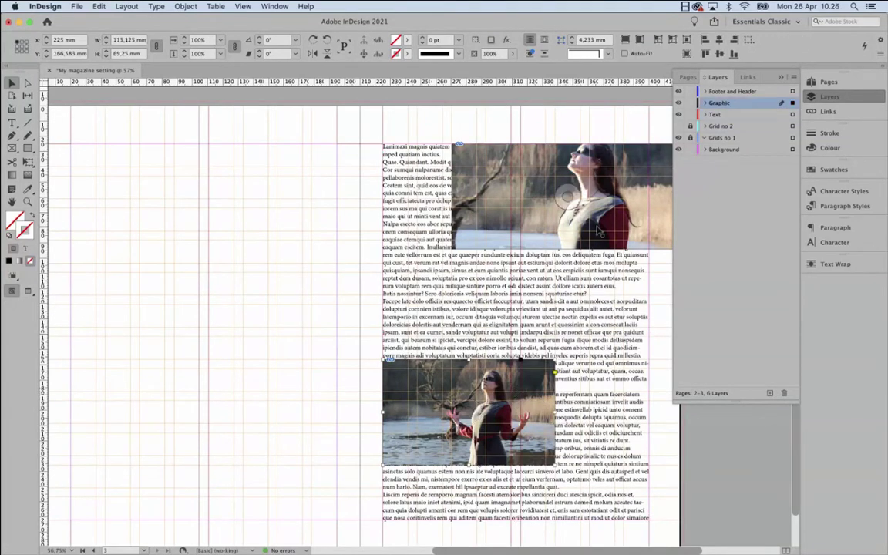
click(599, 230)
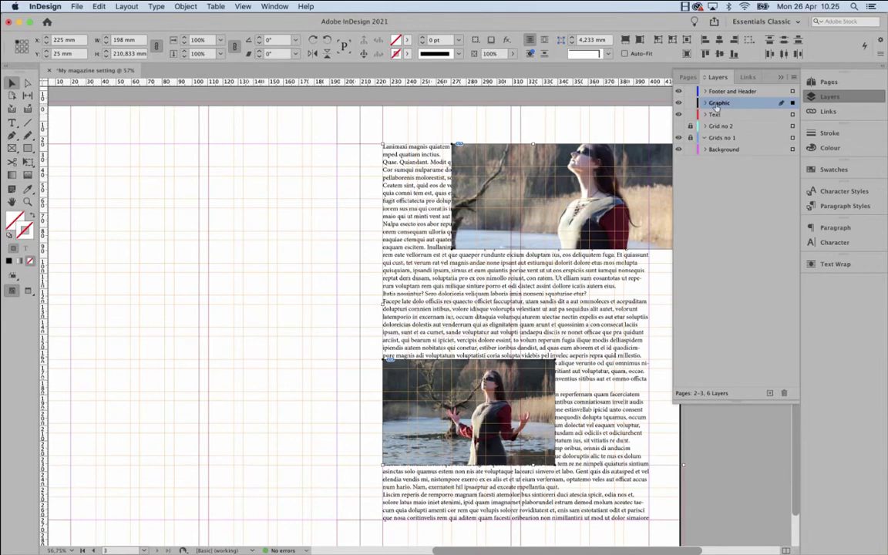
click(835, 264)
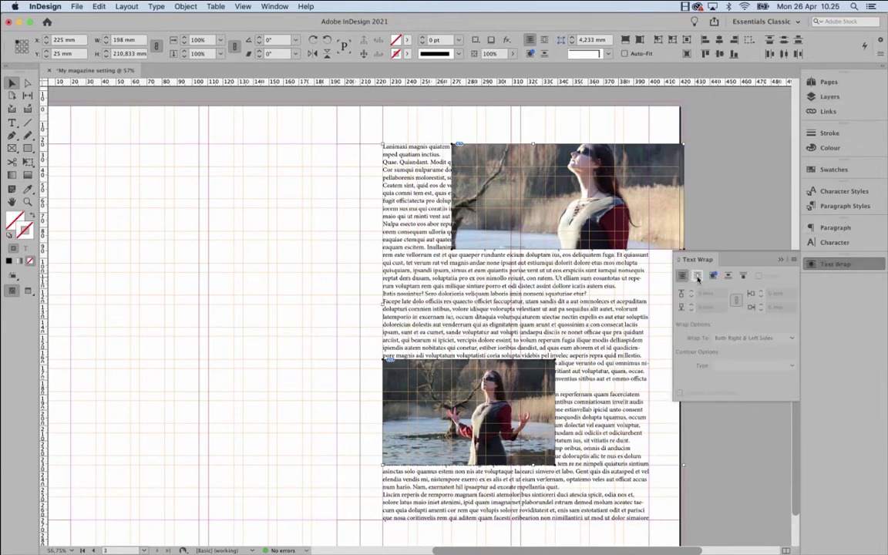
click(698, 276)
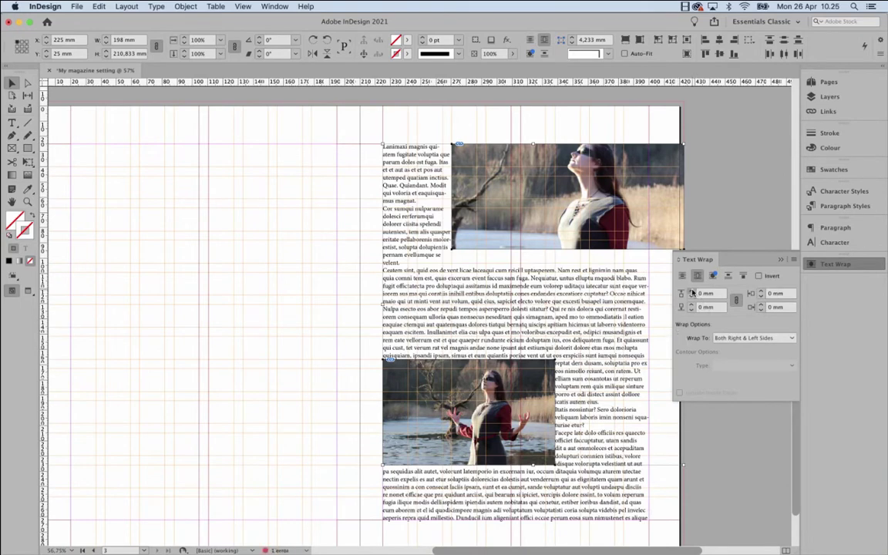
click(691, 291)
click(691, 291)
click(691, 291)
click(691, 291)
click(691, 290)
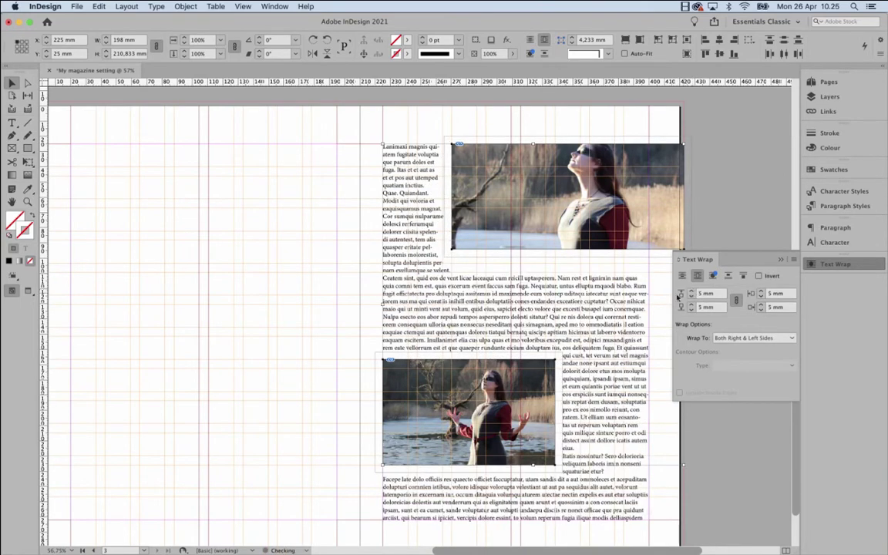
click(723, 188)
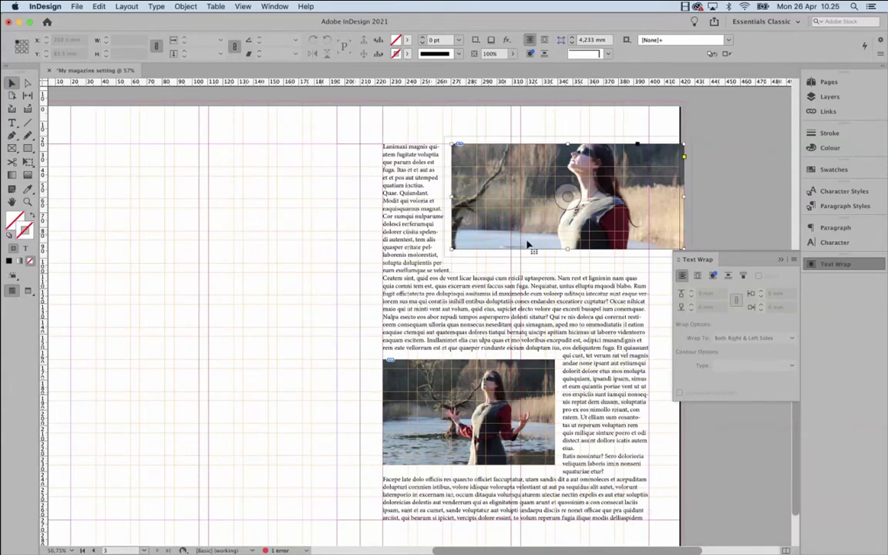
Delete the closing words of the paragraph that ends just below the upper photo's inner corner.
click(476, 225)
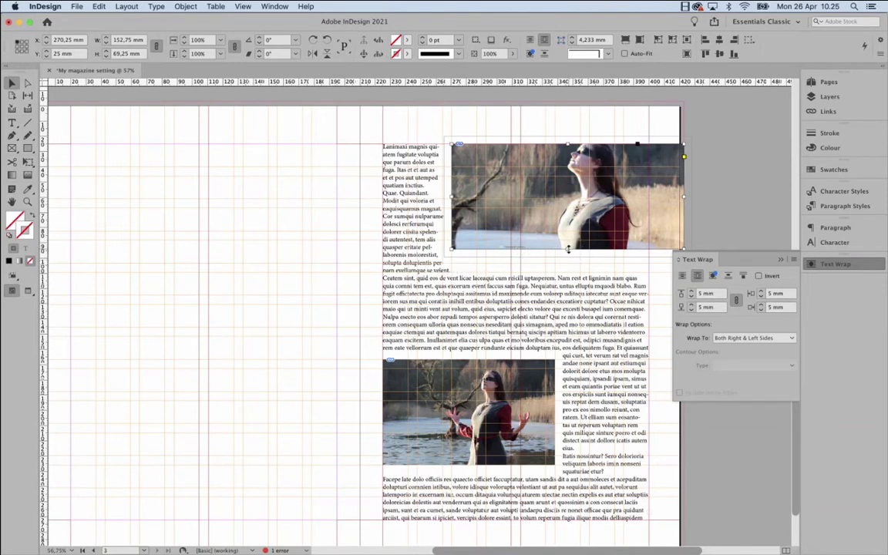
click(557, 289)
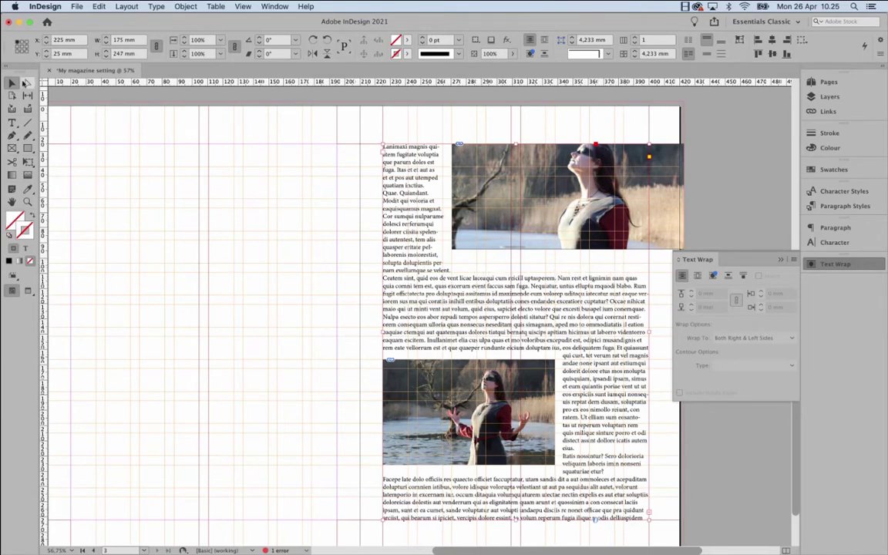
click(13, 121)
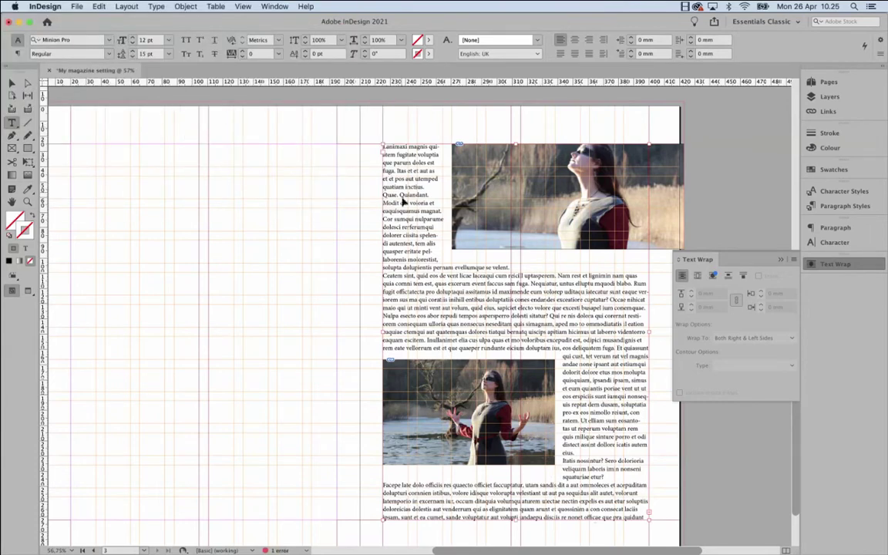
click(434, 208)
click(452, 267)
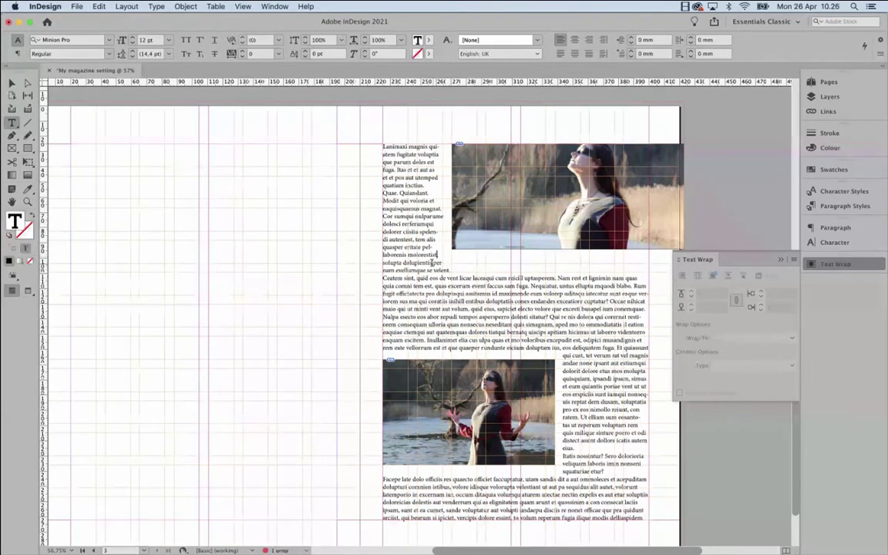
drag(452, 268, 416, 263)
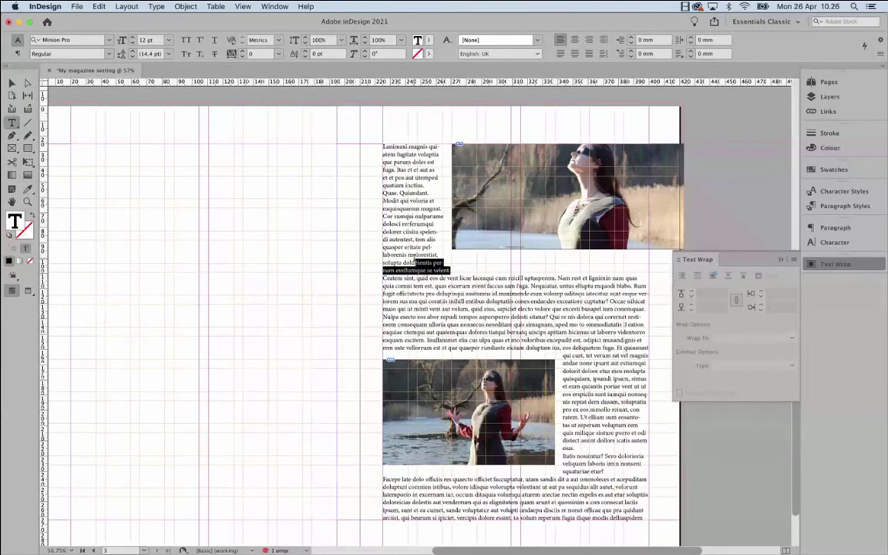
key(BackSpace)
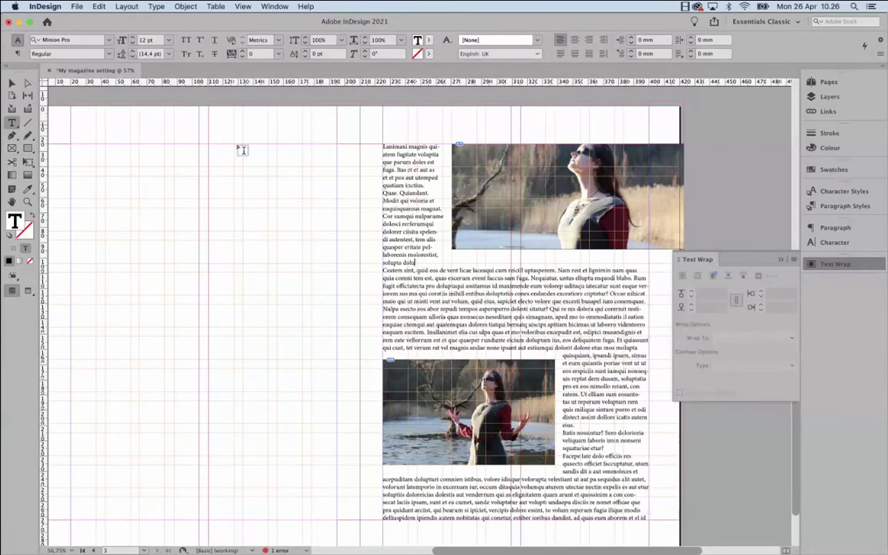
Set the leading of all the text to 15 pt and delete two more passages from the narrow column beside the upper photo.
key(super+a)
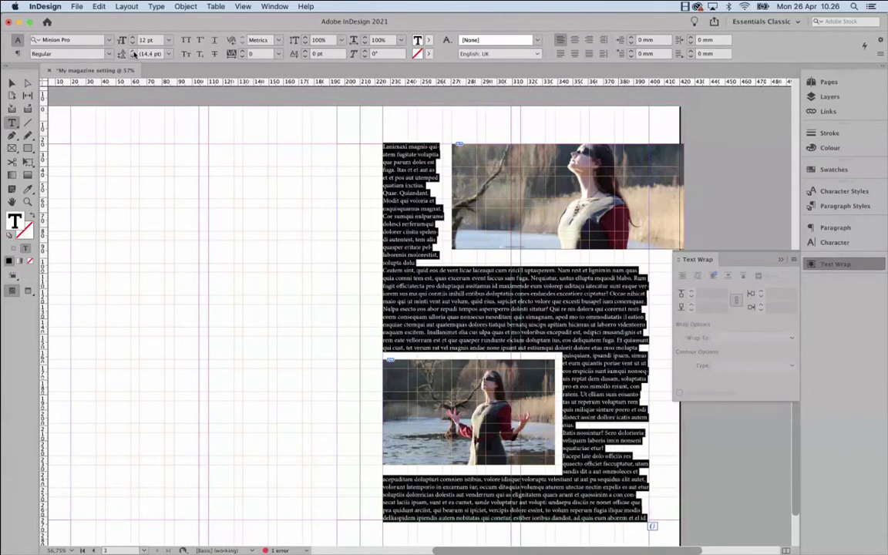
click(133, 51)
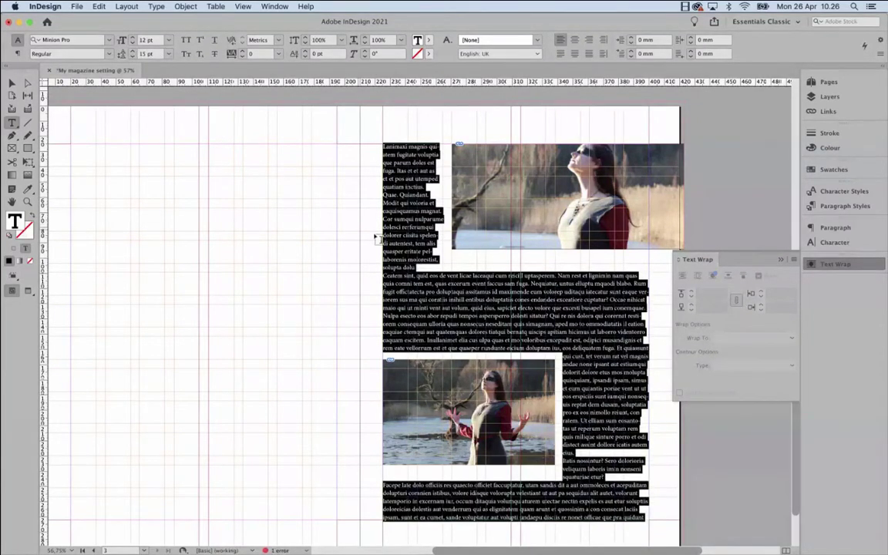
click(417, 263)
drag(417, 264, 397, 243)
key(BackSpace)
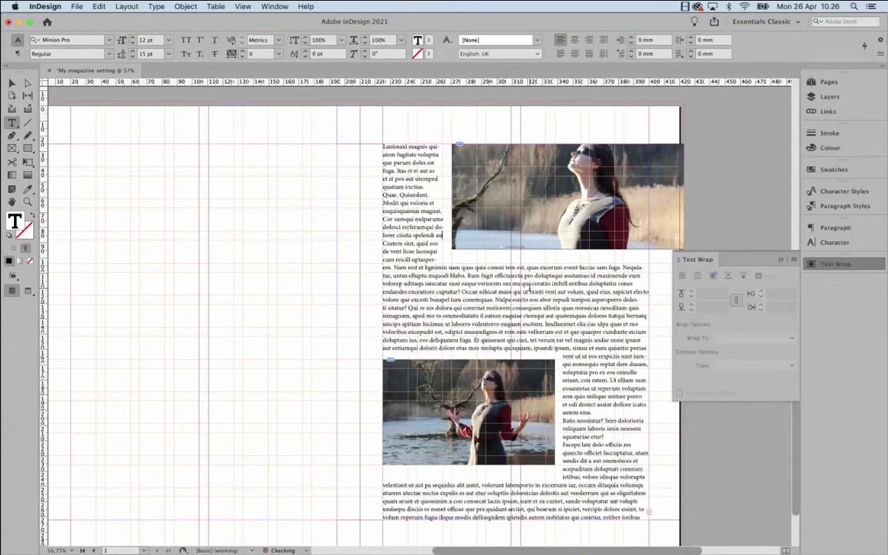
drag(388, 252, 412, 219)
key(BackSpace)
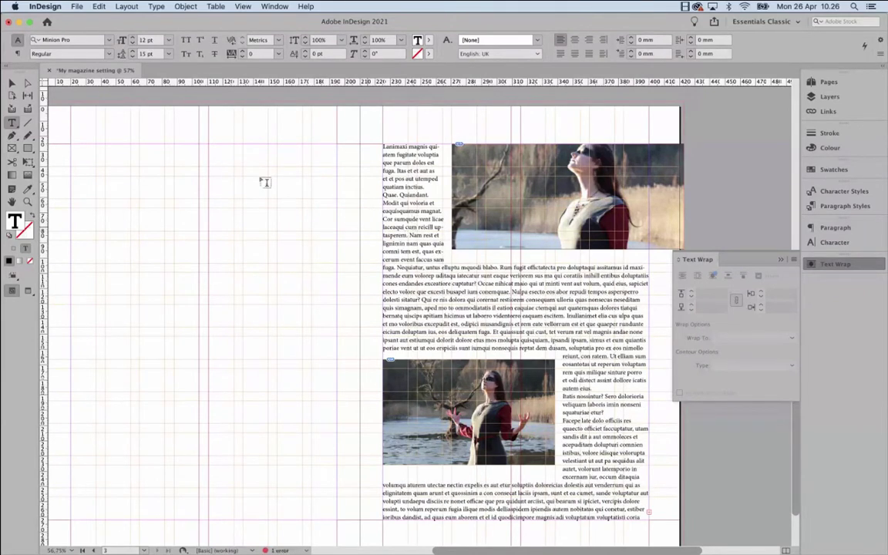
Unlink the upper photo's text wrap offsets and set its bottom offset to 2 mm.
click(12, 83)
click(477, 193)
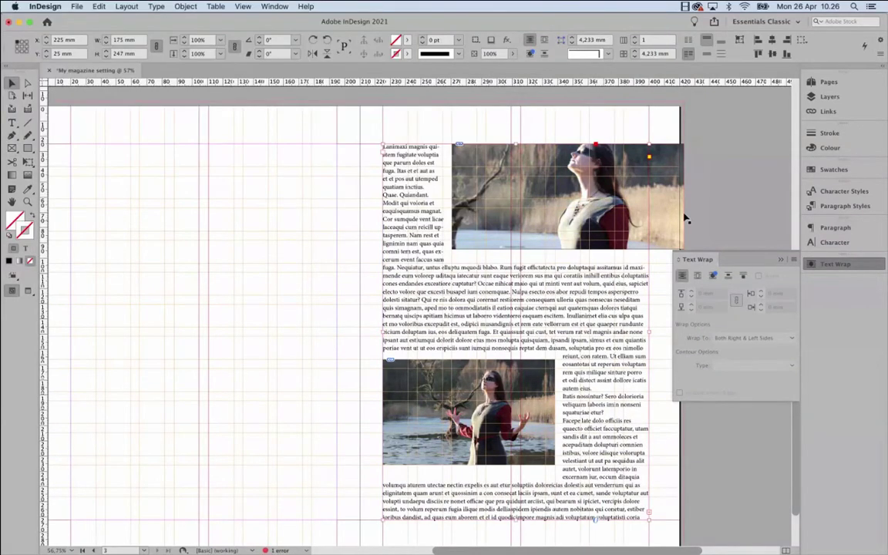
click(680, 198)
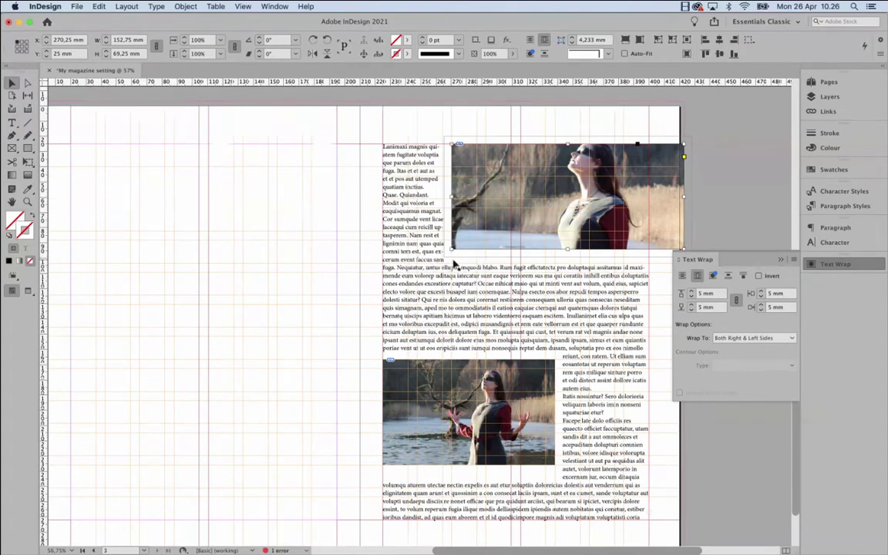
click(720, 306)
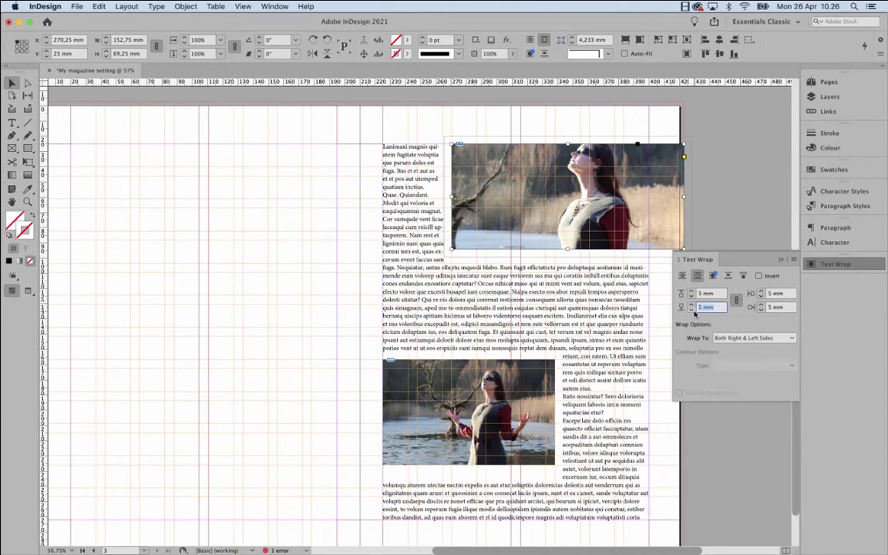
click(736, 301)
click(692, 309)
click(692, 309)
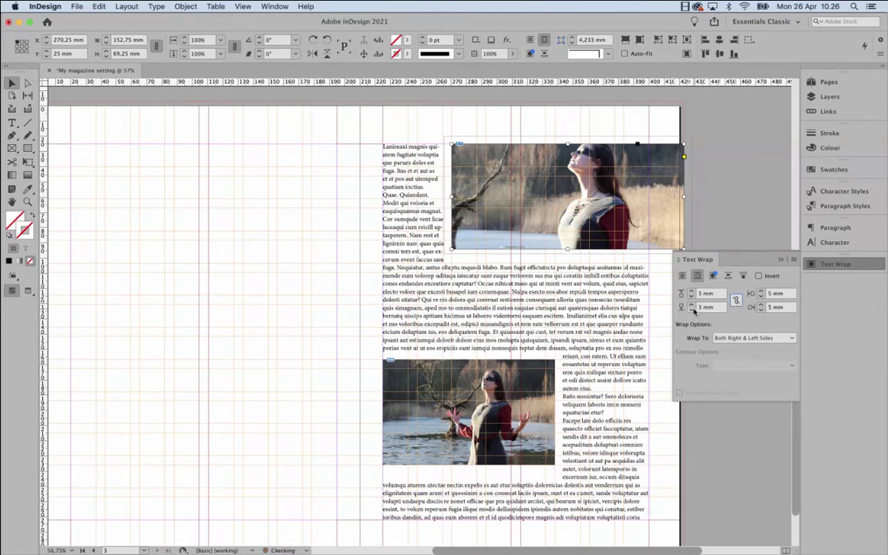
click(692, 309)
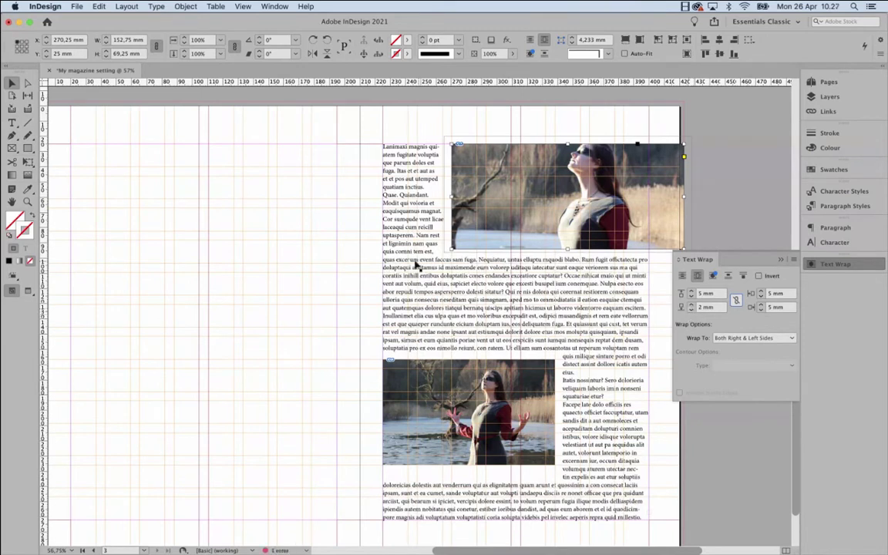
click(719, 195)
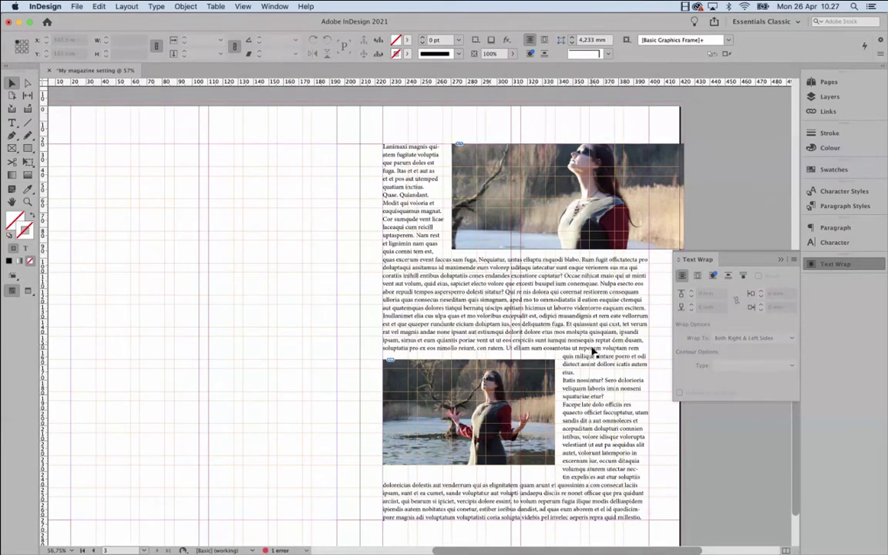
Reduce the lower photo's bottom text wrap offset to 2 mm.
click(493, 420)
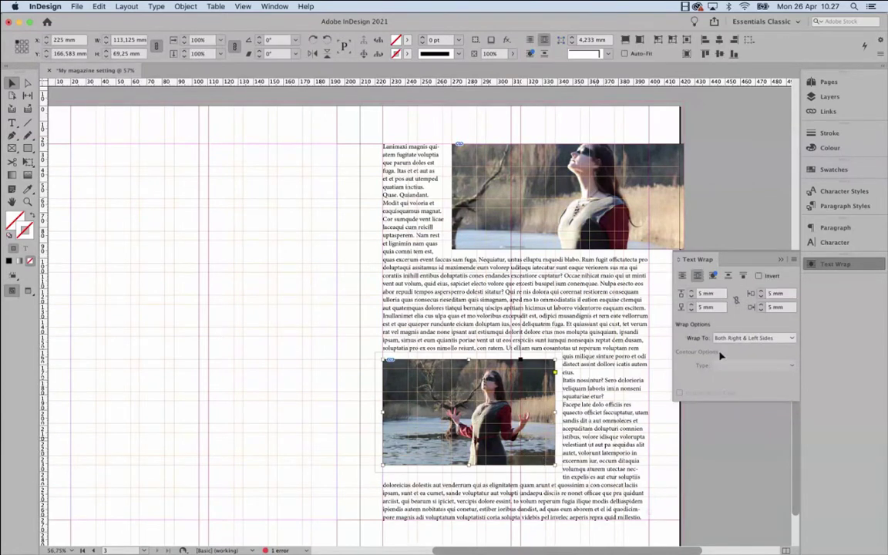
click(690, 310)
click(690, 309)
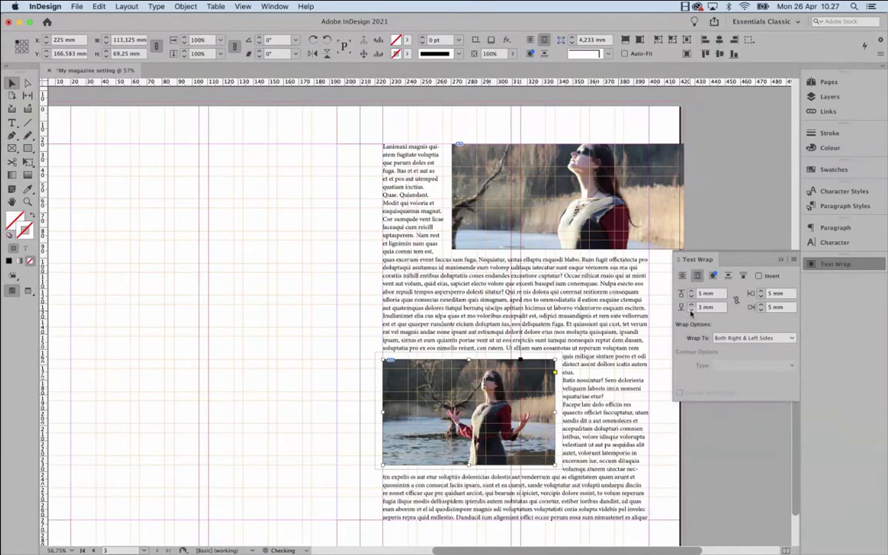
click(691, 310)
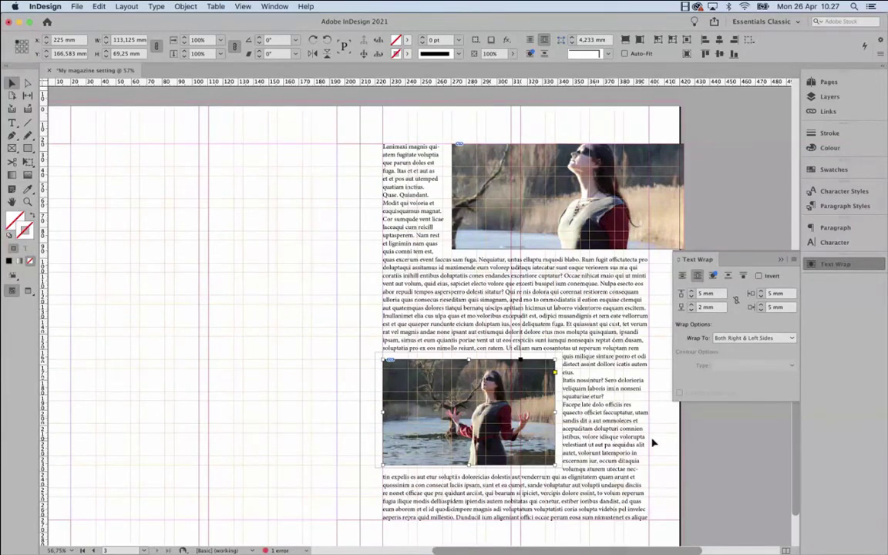
click(675, 416)
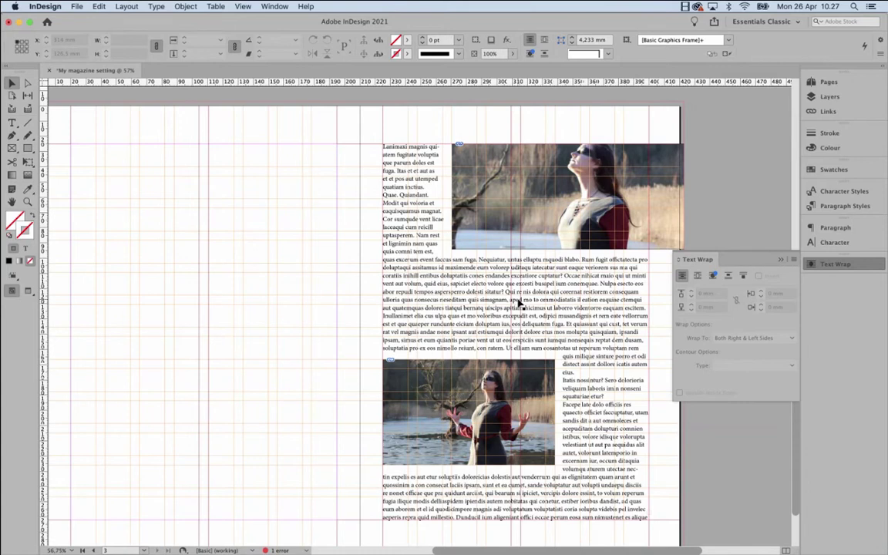
Copy the text frame and both photos from page 3 and paste them in place on the right-hand page of A-Master.
drag(376, 129, 688, 542)
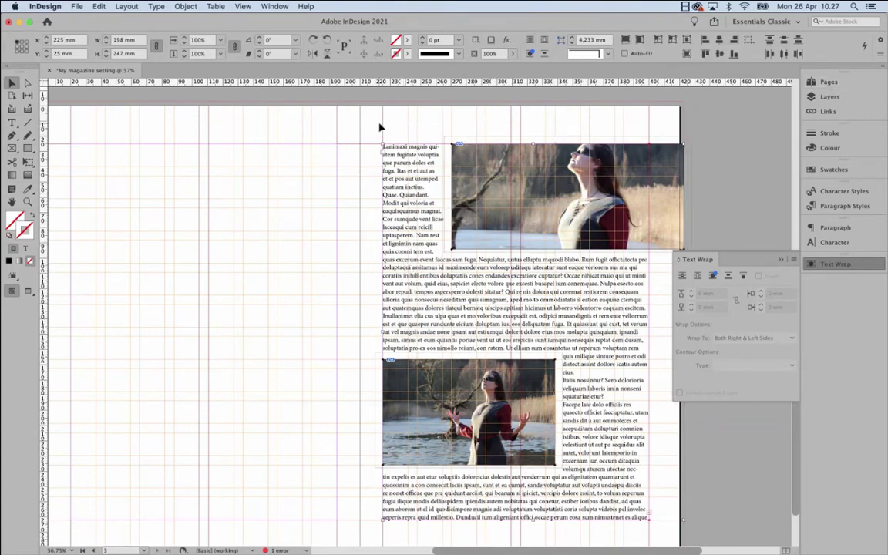
drag(361, 121, 683, 523)
click(827, 82)
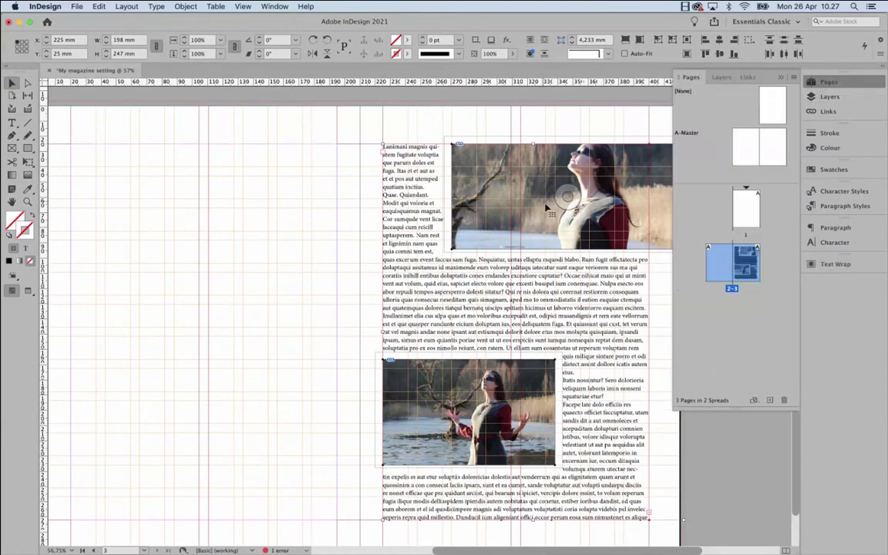
double_click(776, 148)
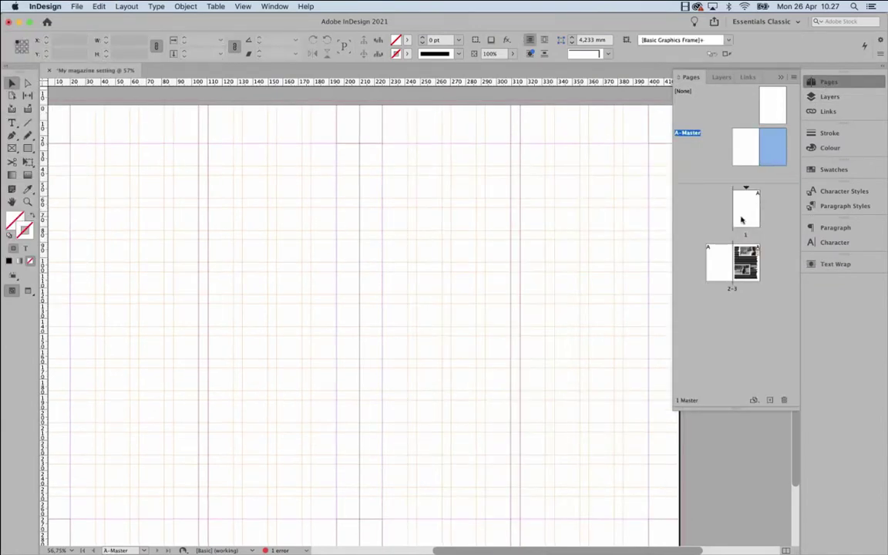
double_click(741, 221)
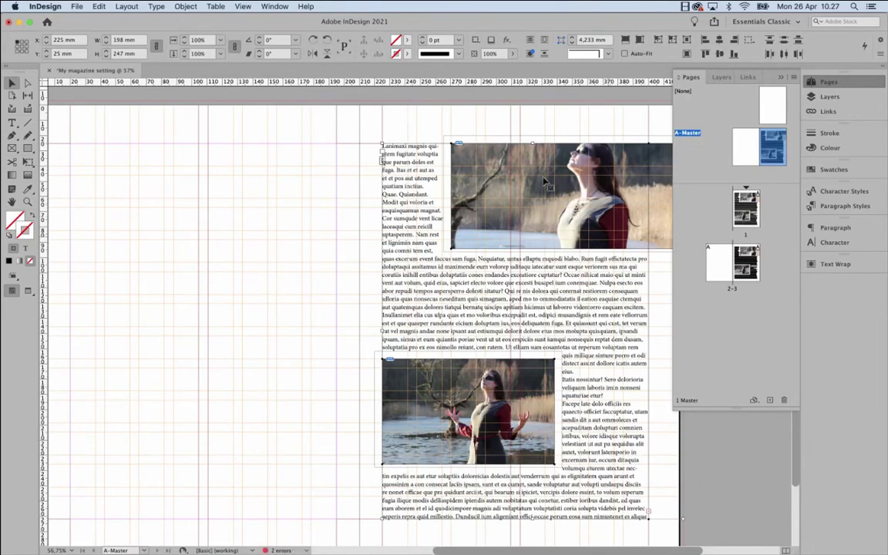
click(99, 7)
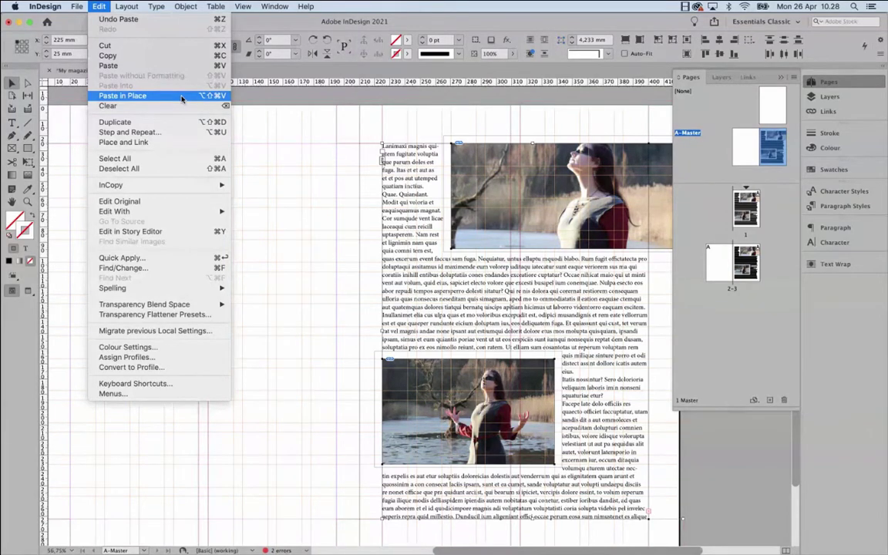
Delete the spread with pages 2-3 from the document, including the objects on it.
click(742, 226)
click(745, 208)
click(745, 260)
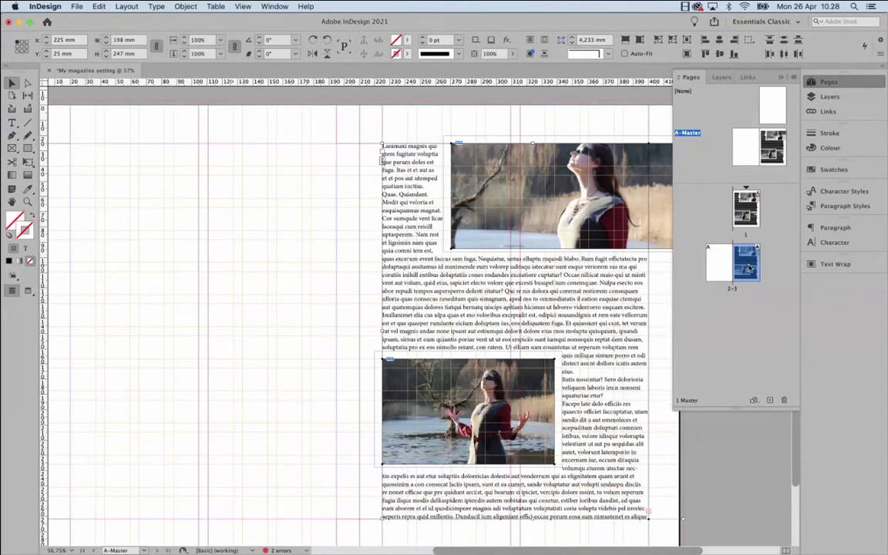
click(784, 400)
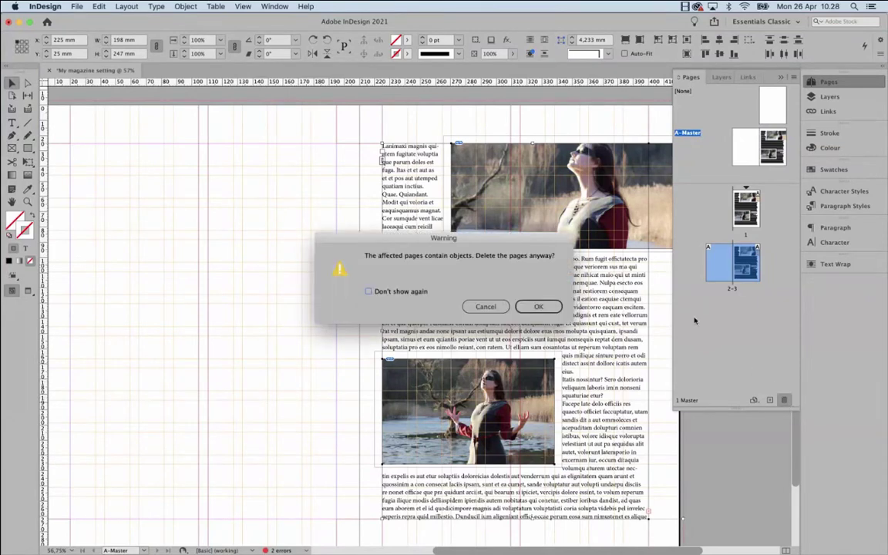
click(558, 309)
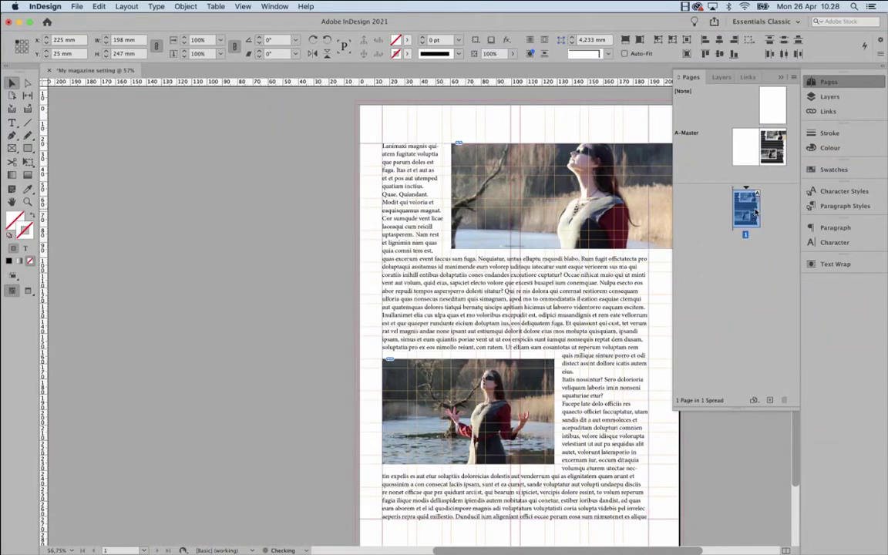
Open A-Master and use the Story Editor to delete all the overset text after the word "alique".
drag(342, 117, 675, 537)
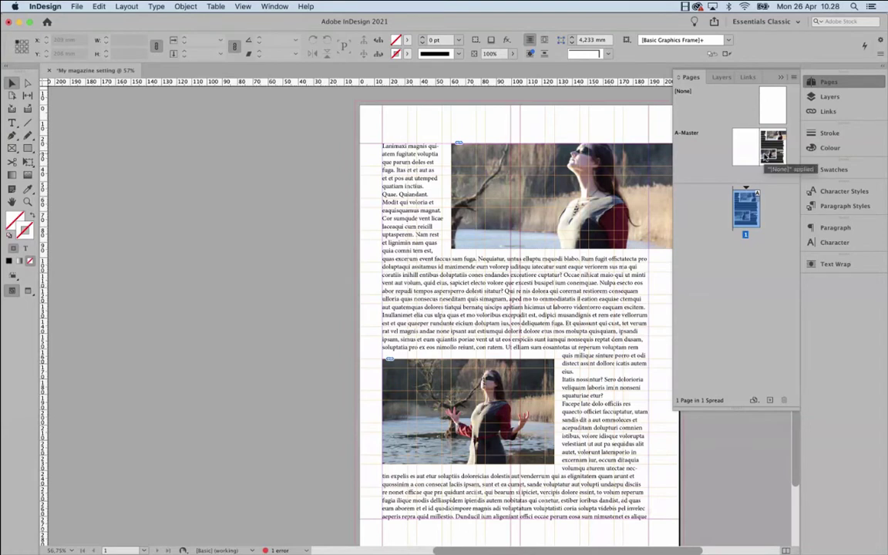
double_click(688, 135)
key(t)
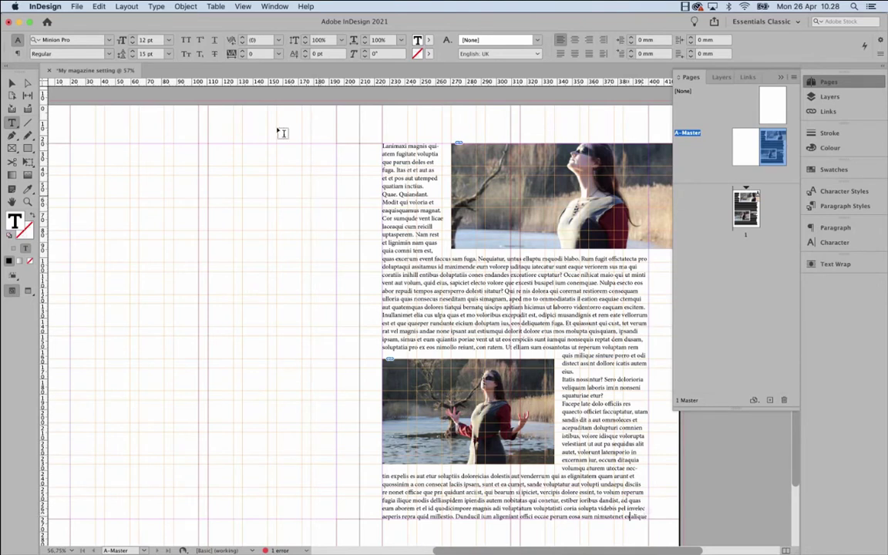
click(97, 7)
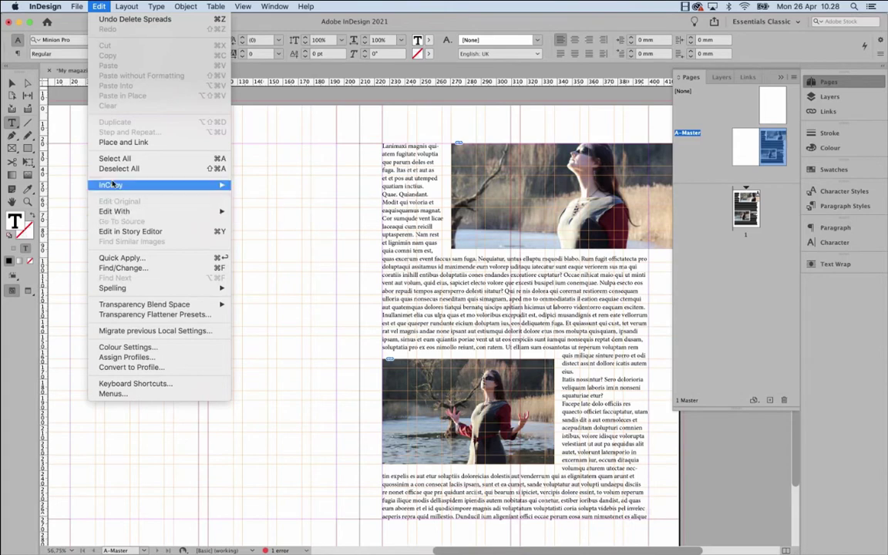
click(123, 231)
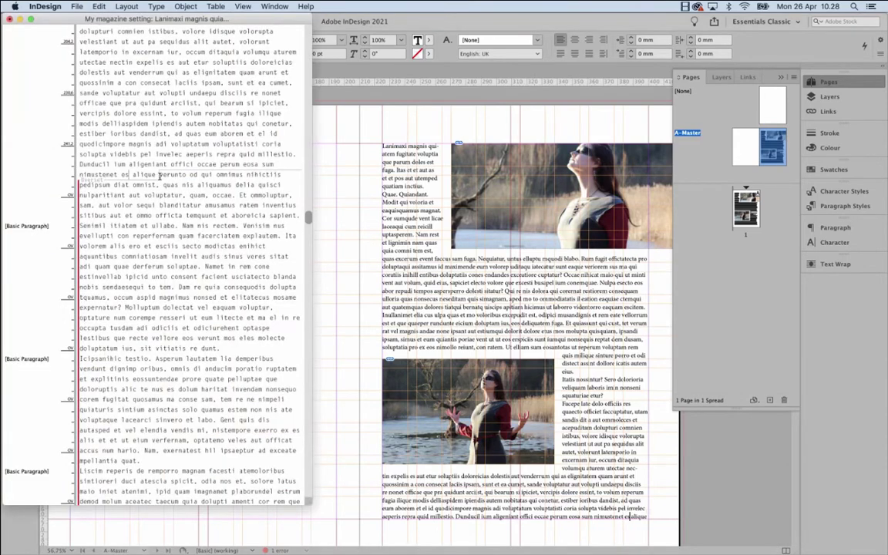
drag(157, 174, 278, 407)
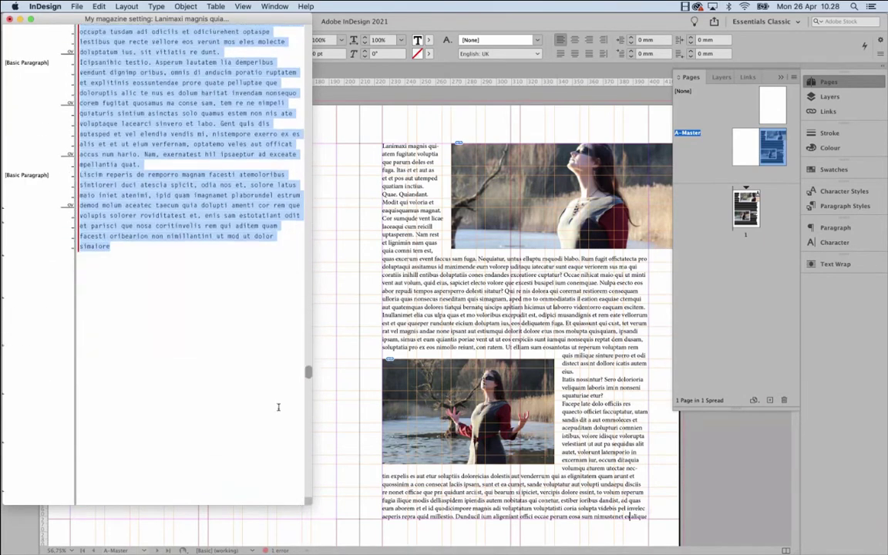
key(BackSpace)
scroll(234, 212, up, 10)
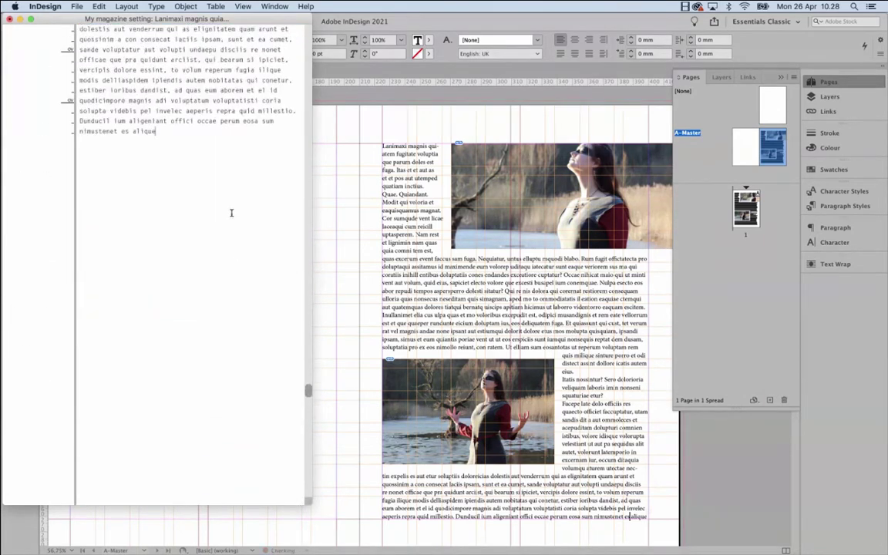
key(super+y)
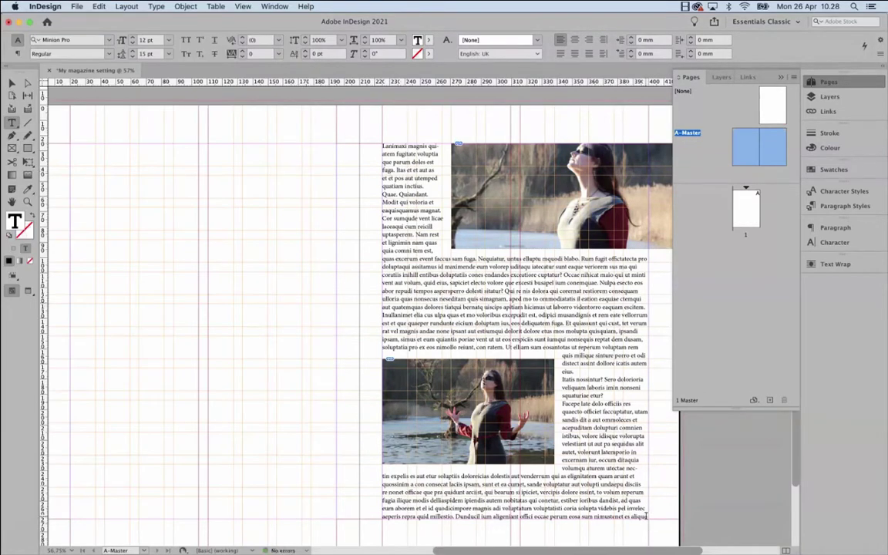
Delete the closing word "alique" at the end of the master page text.
drag(636, 517, 646, 517)
double_click(641, 516)
key(BackSpace)
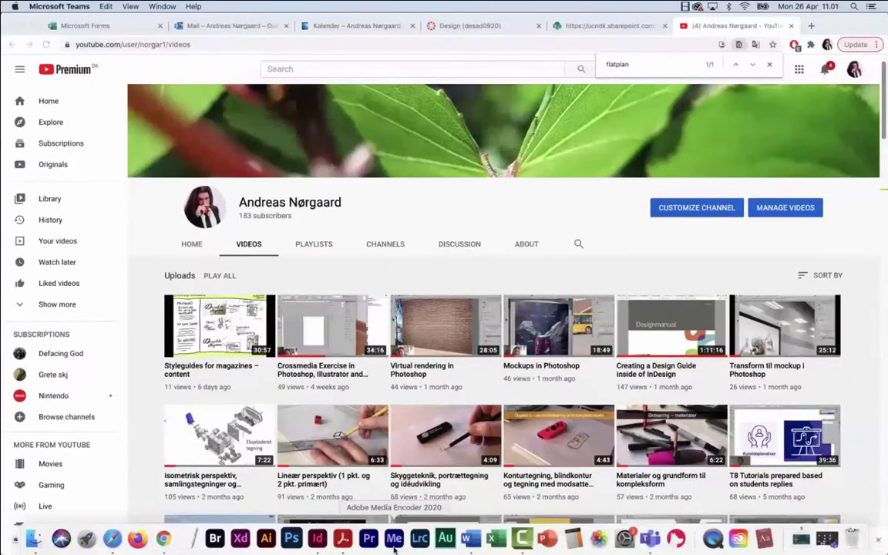
Switch back to InDesign and narrow the upper photo on A-Master so its inner edge meets the grid line beside the lower photo's outer edge.
click(316, 538)
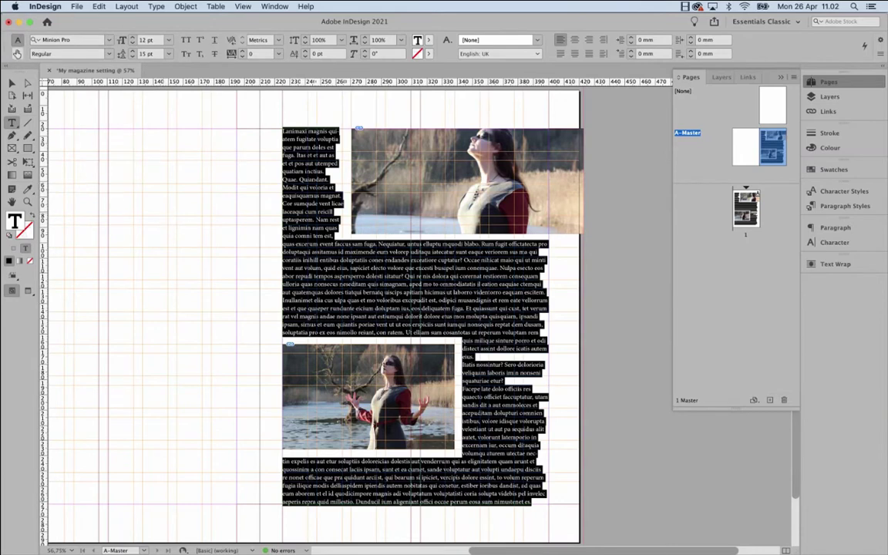
click(12, 83)
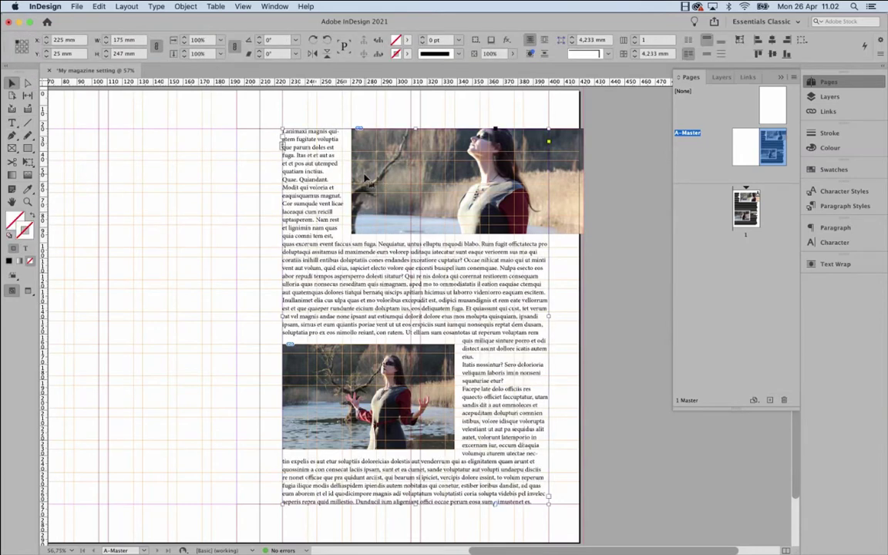
drag(366, 180, 750, 154)
click(720, 77)
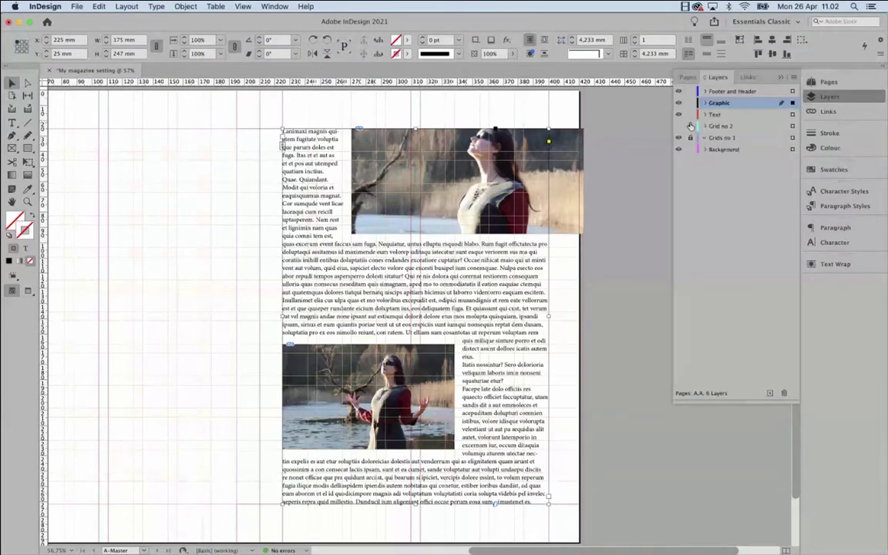
click(603, 197)
click(470, 199)
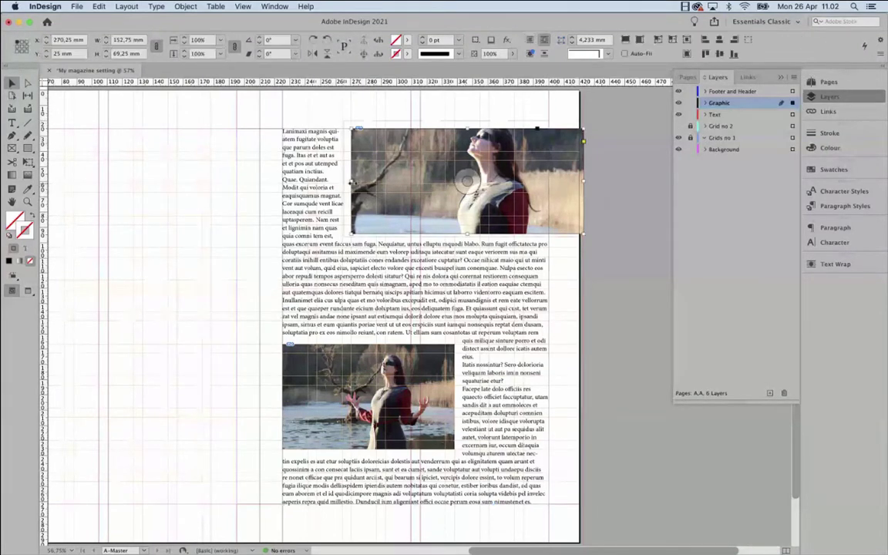
drag(352, 181, 455, 182)
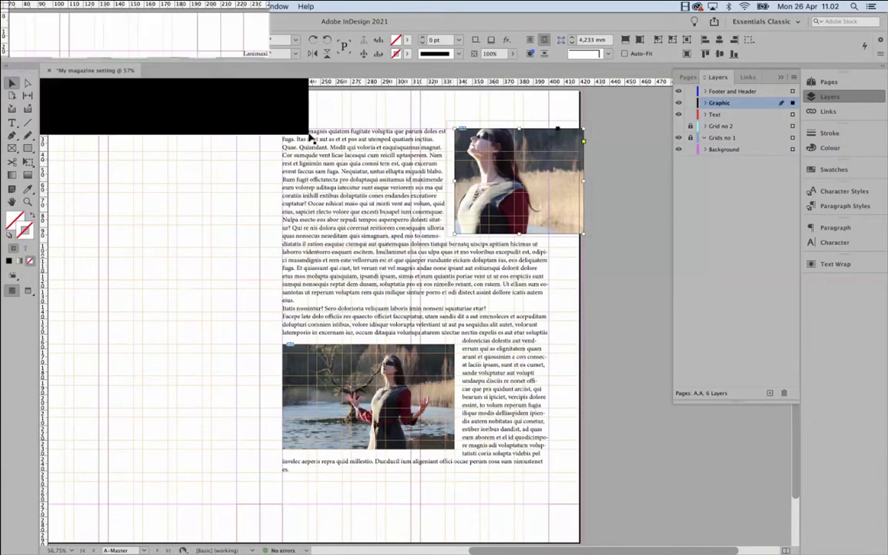
Break the start of the text into two separate short lines, "Lanimaxi magnis" and "quiatem fugitate".
click(279, 130)
key(t)
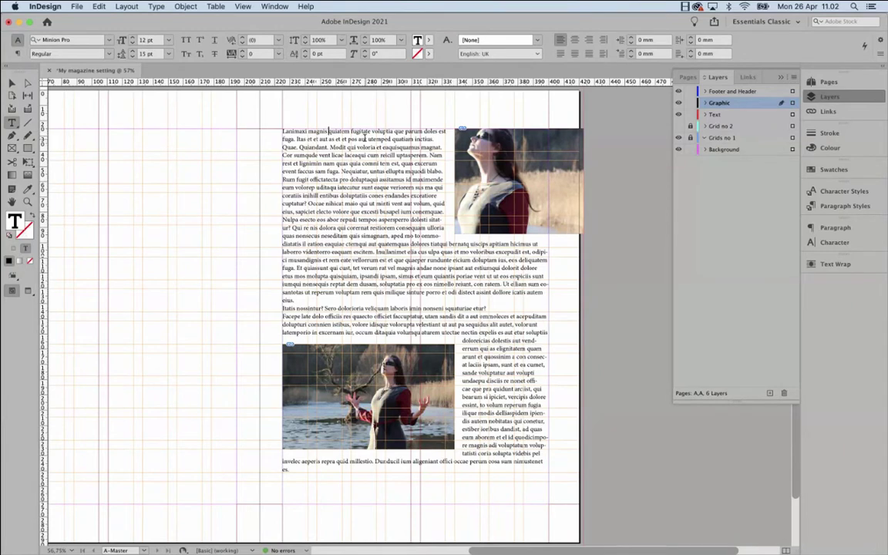
key(Return)
click(328, 133)
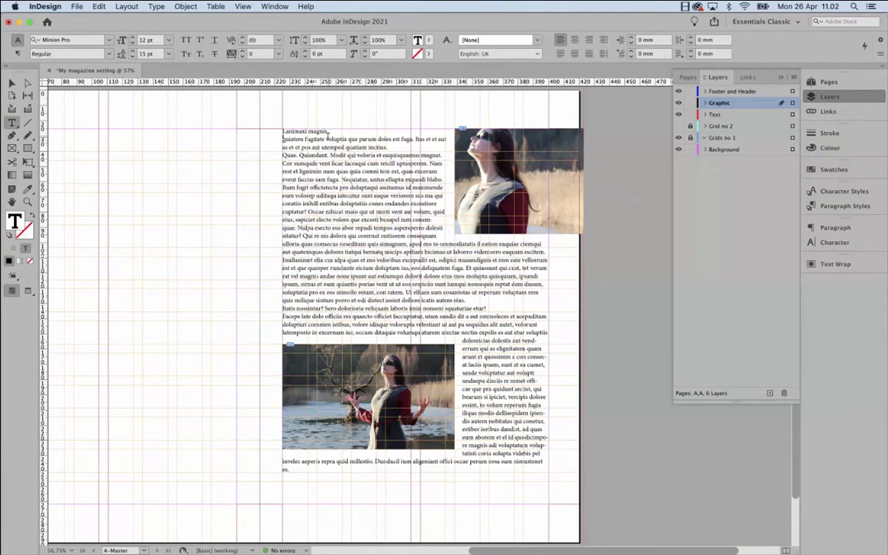
text(.)
click(326, 139)
key(Return)
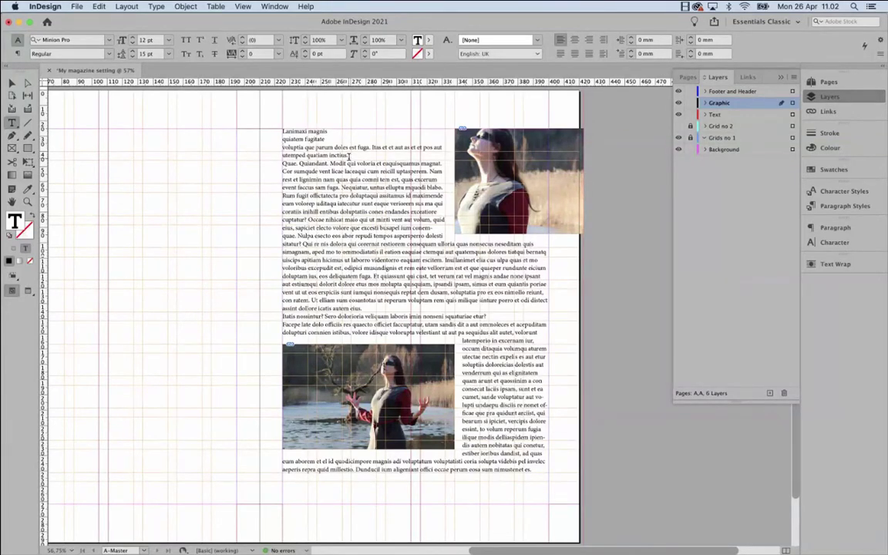
Format all of the A-Master text in Optima Regular at 11 pt.
key(super+a)
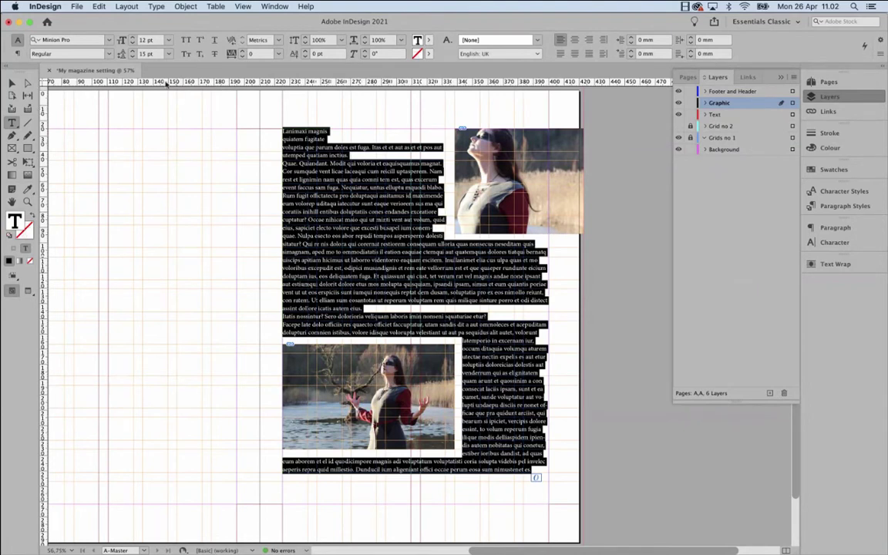
click(78, 41)
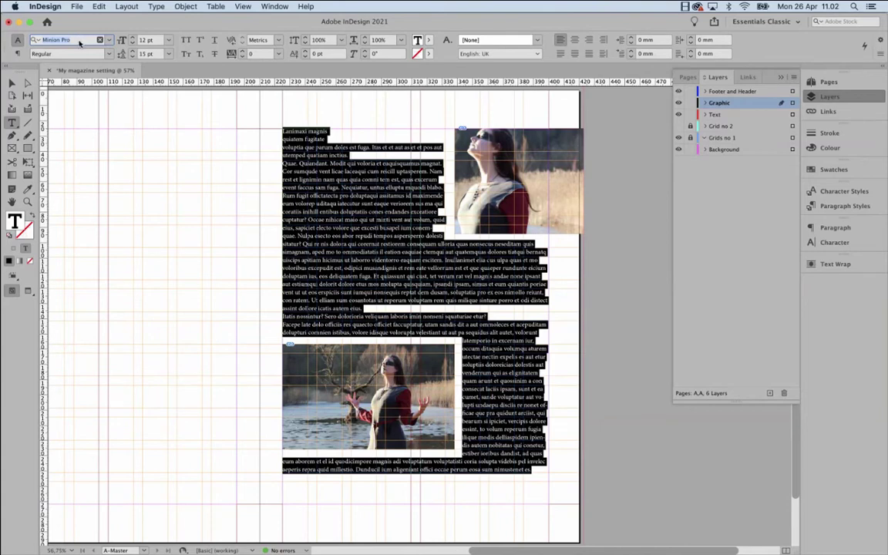
text(Optima)
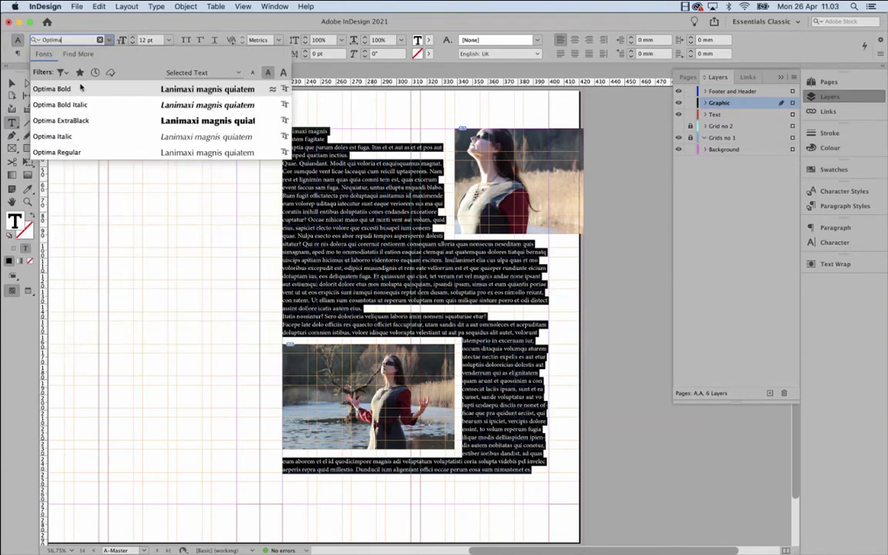
click(77, 151)
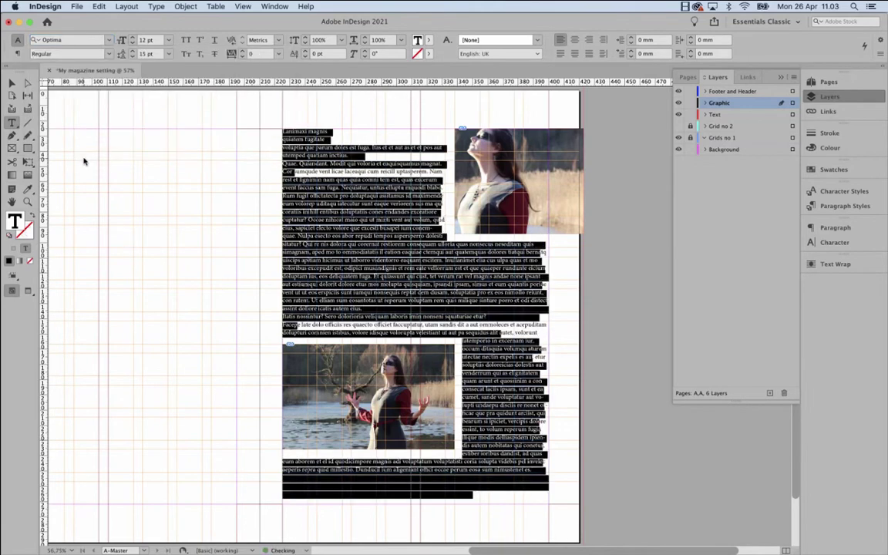
click(143, 40)
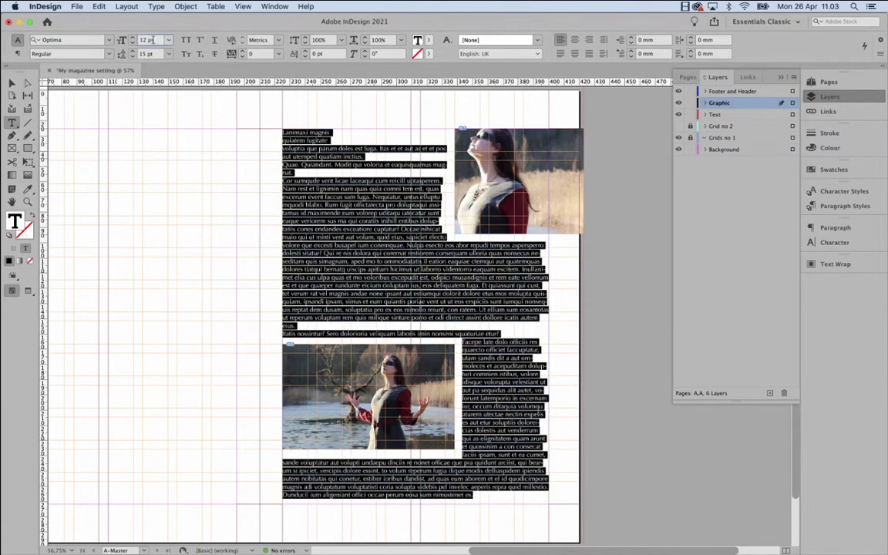
text(11)
key(Return)
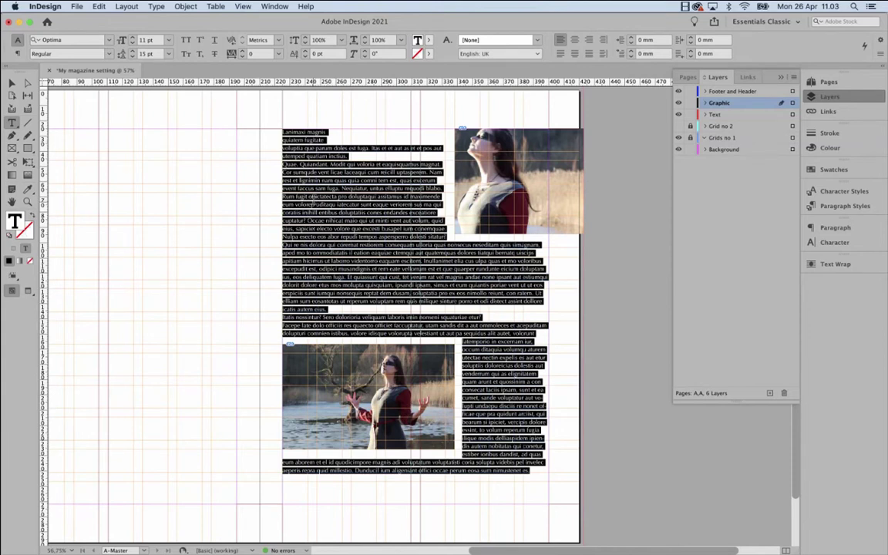
Examine the available text languages for the selected text and the spelling options.
click(517, 55)
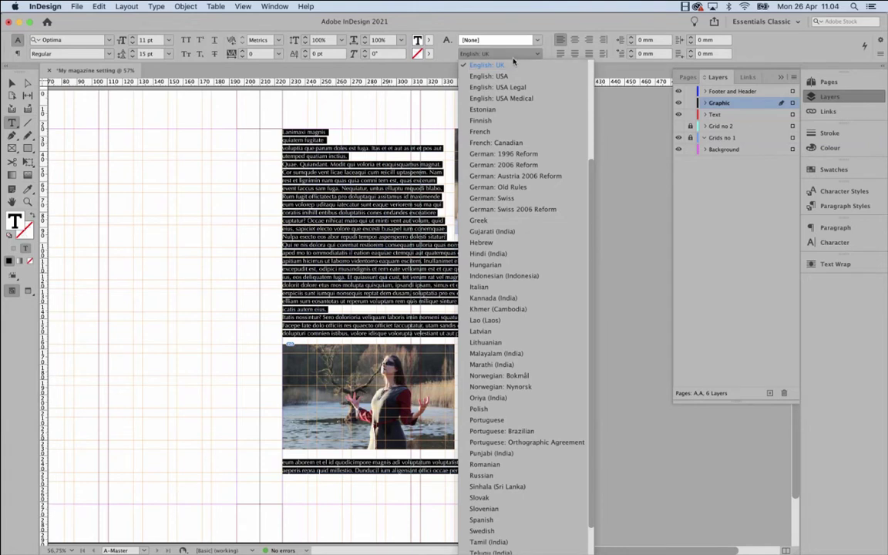
click(461, 52)
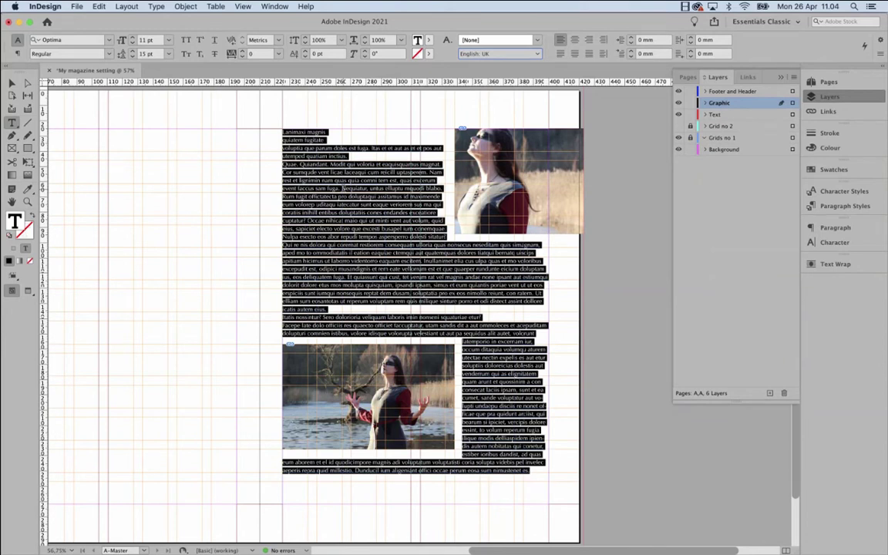
click(498, 54)
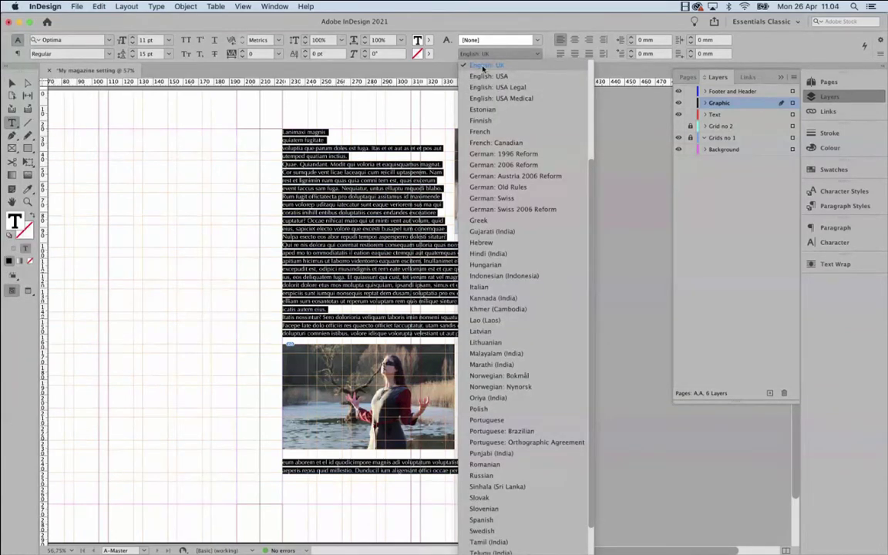
click(429, 27)
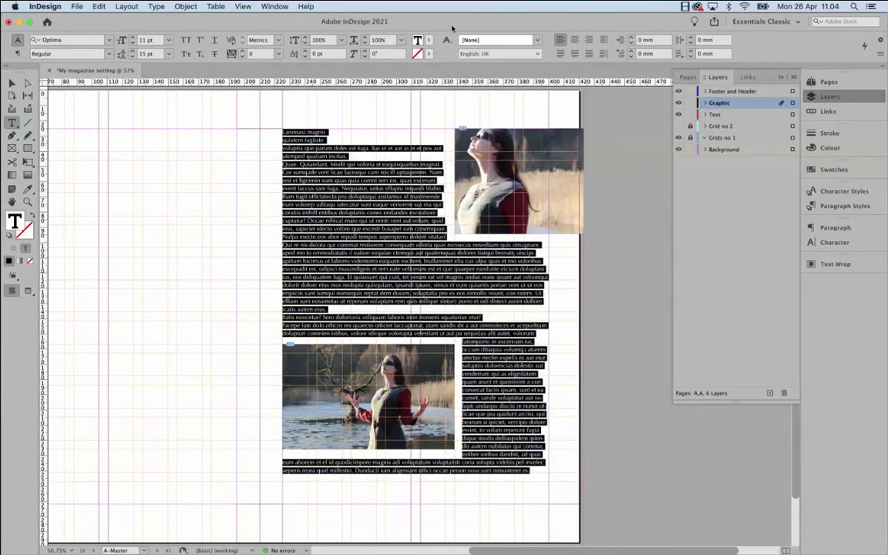
click(103, 7)
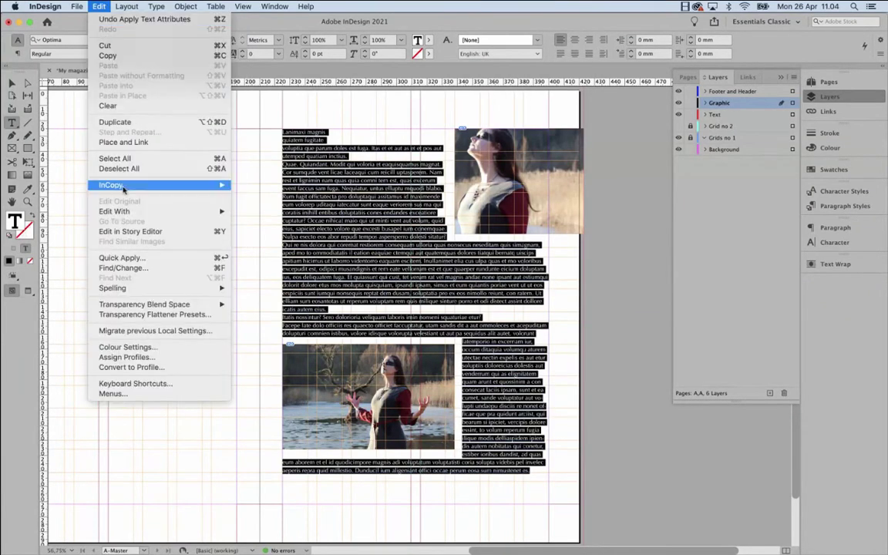
mouse_move(124, 211)
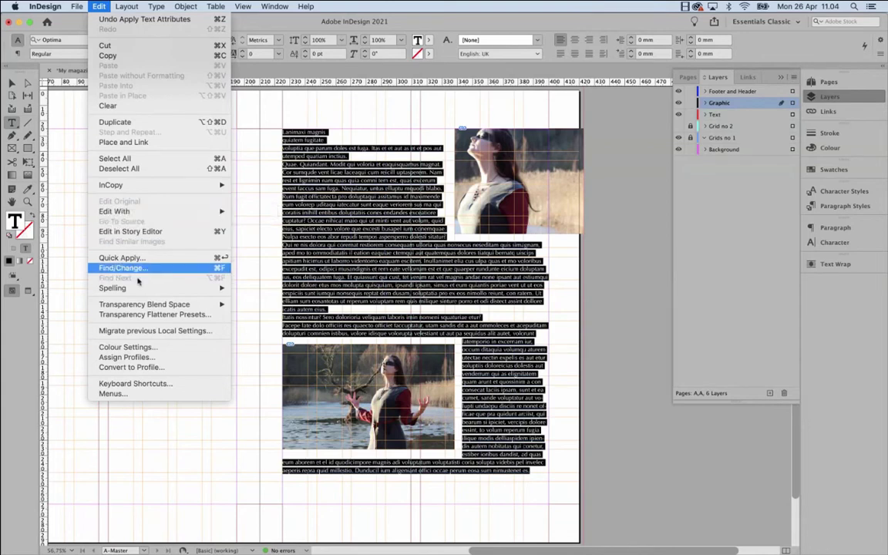
mouse_move(127, 288)
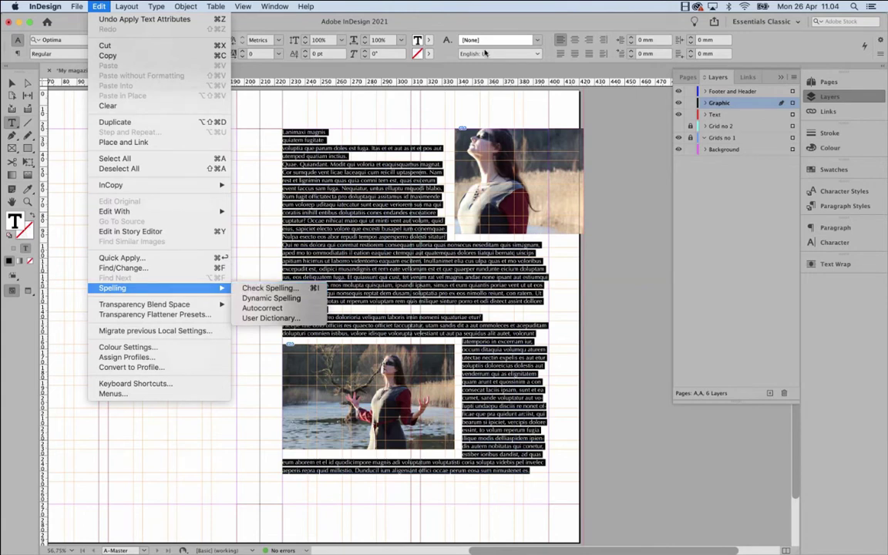
click(439, 49)
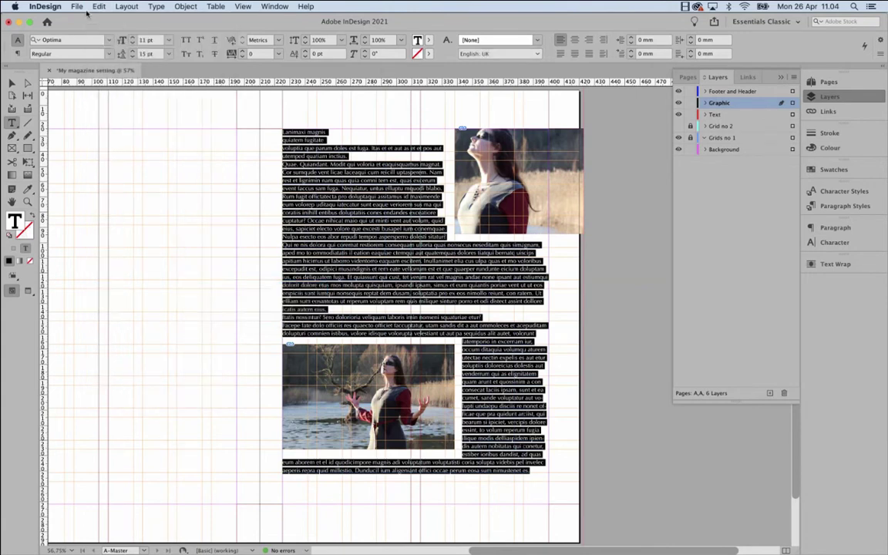
click(98, 6)
mouse_move(169, 288)
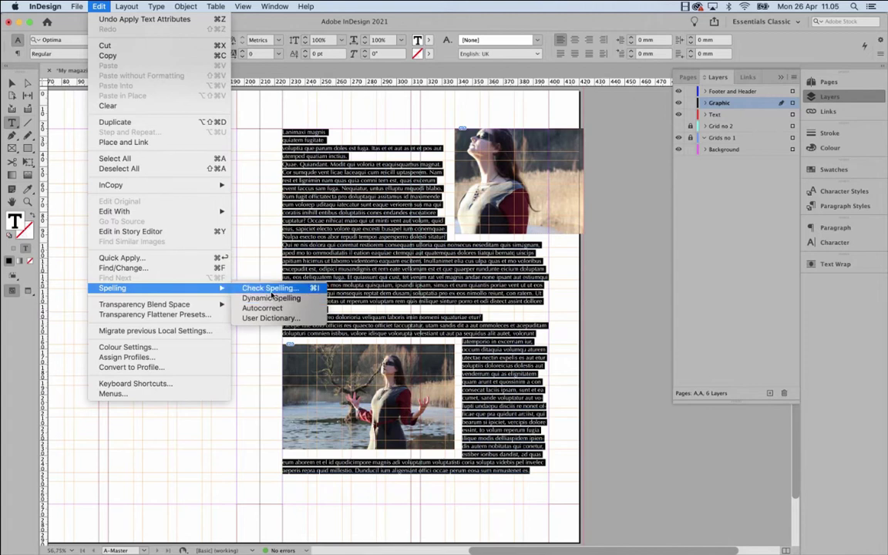
click(431, 91)
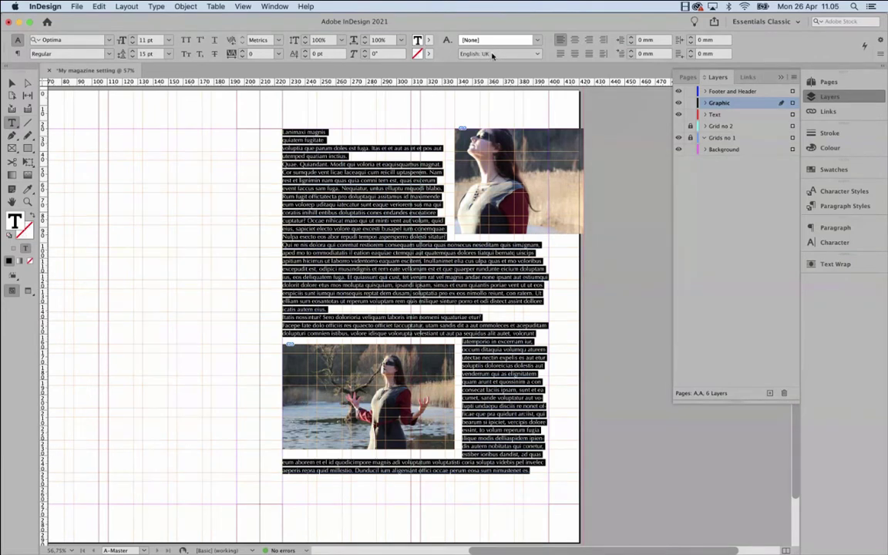
click(519, 54)
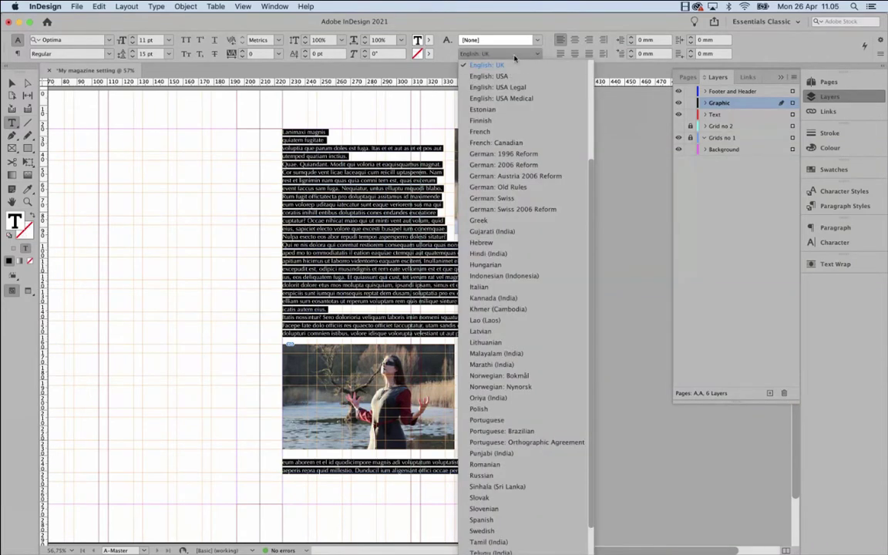
click(357, 69)
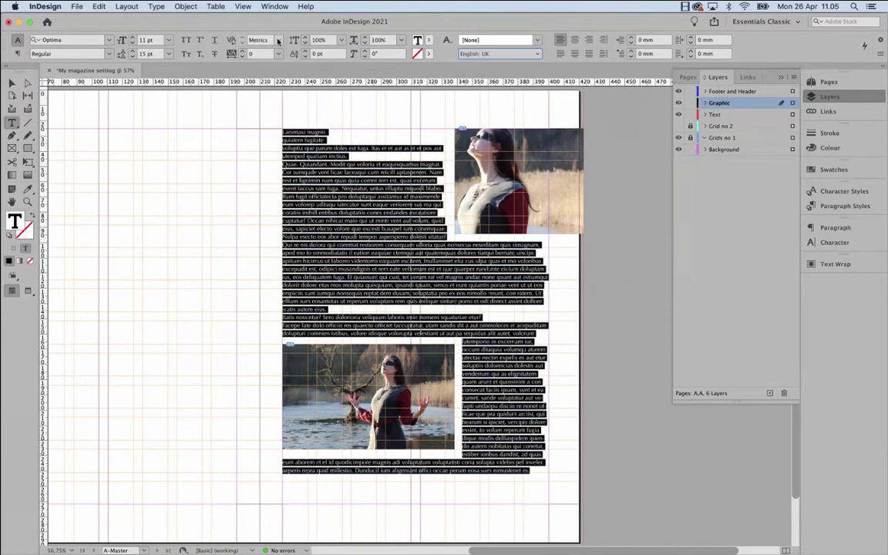
Set the selected text's kerning to Optical and start a new paragraph style from its formatting.
click(254, 40)
click(267, 52)
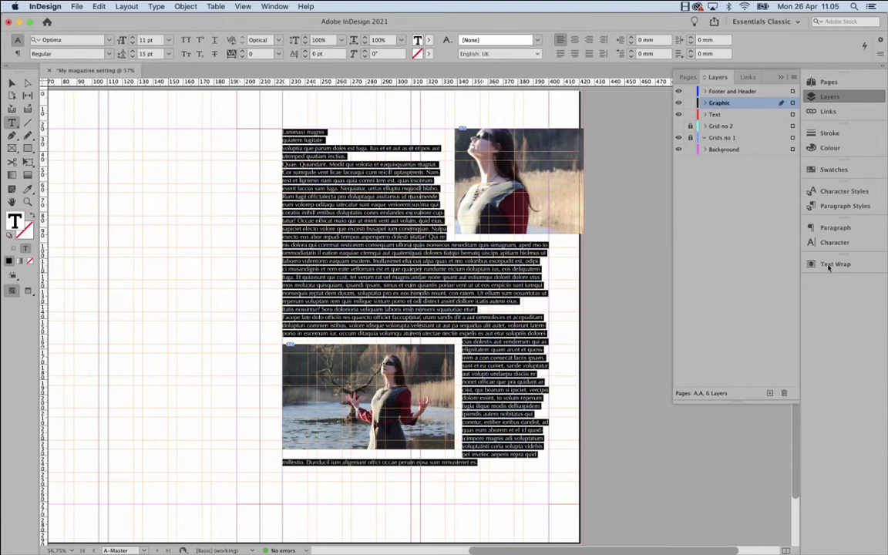
click(823, 206)
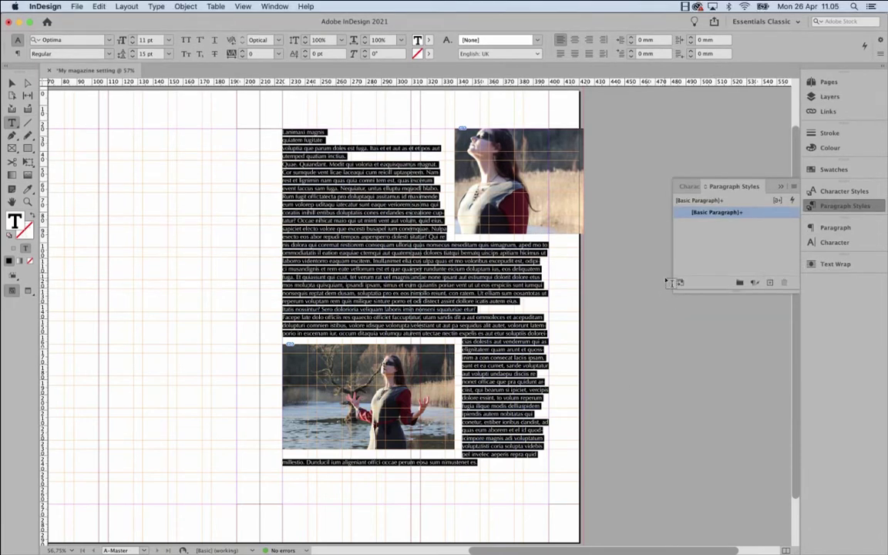
click(795, 190)
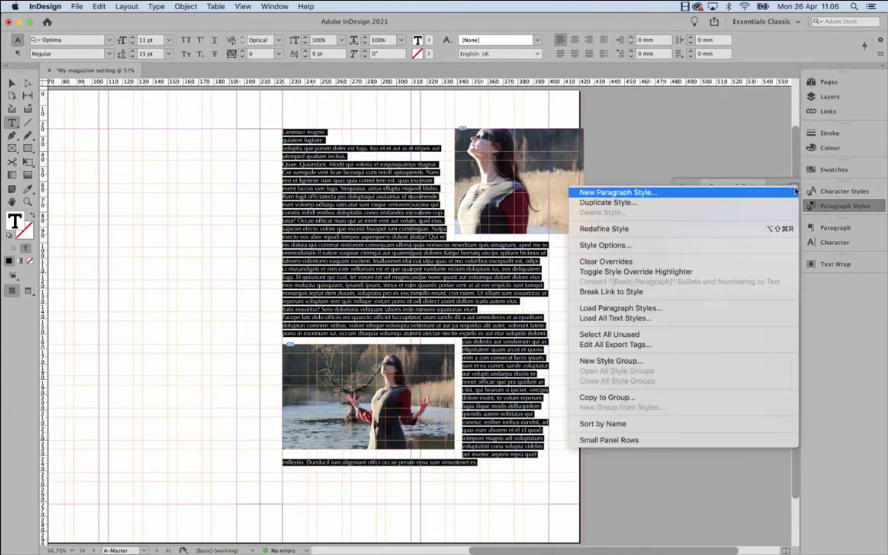
click(661, 195)
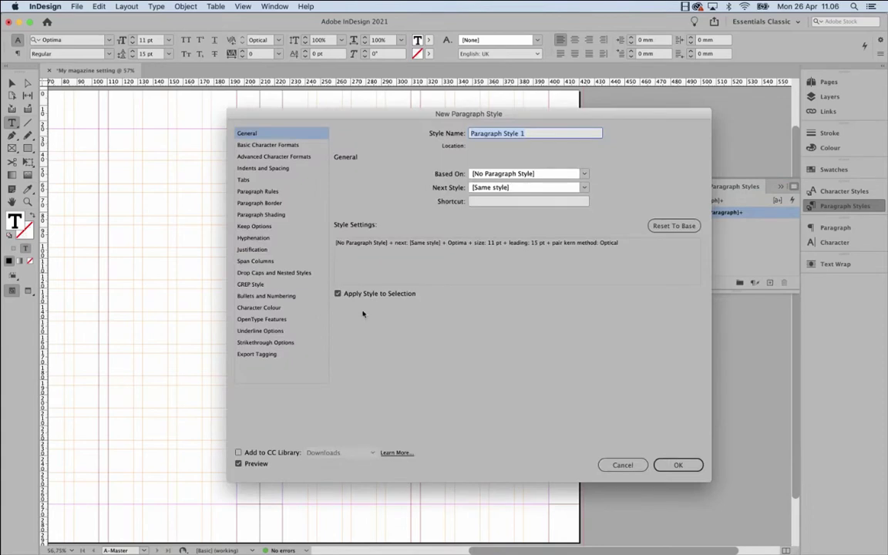
drag(324, 112, 607, 215)
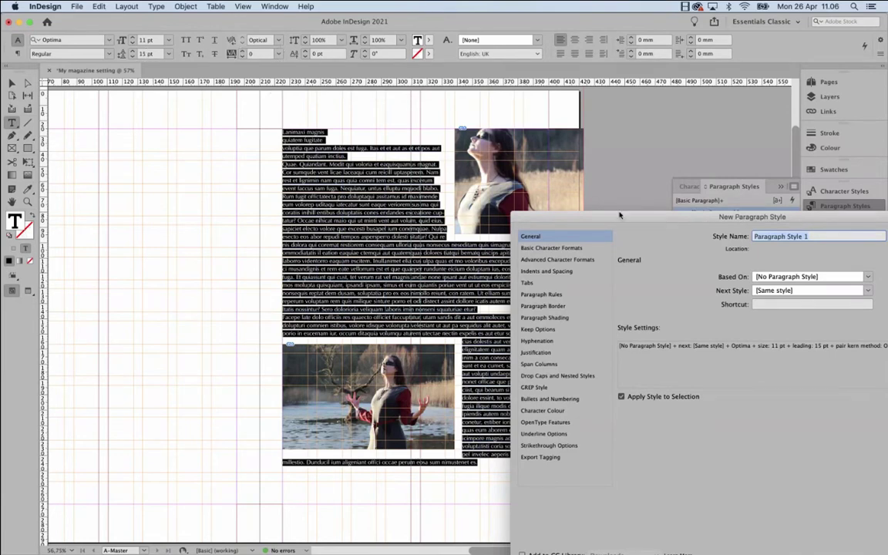
drag(611, 218, 470, 94)
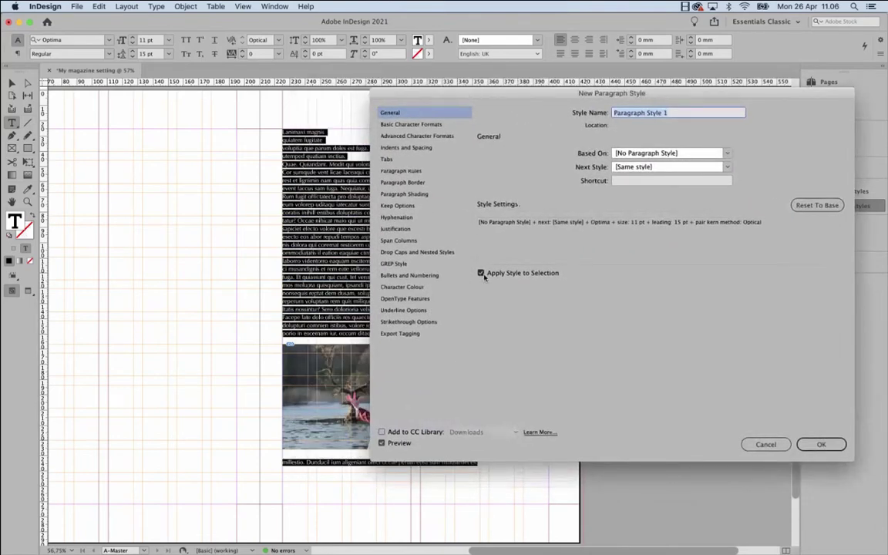
drag(432, 91, 312, 293)
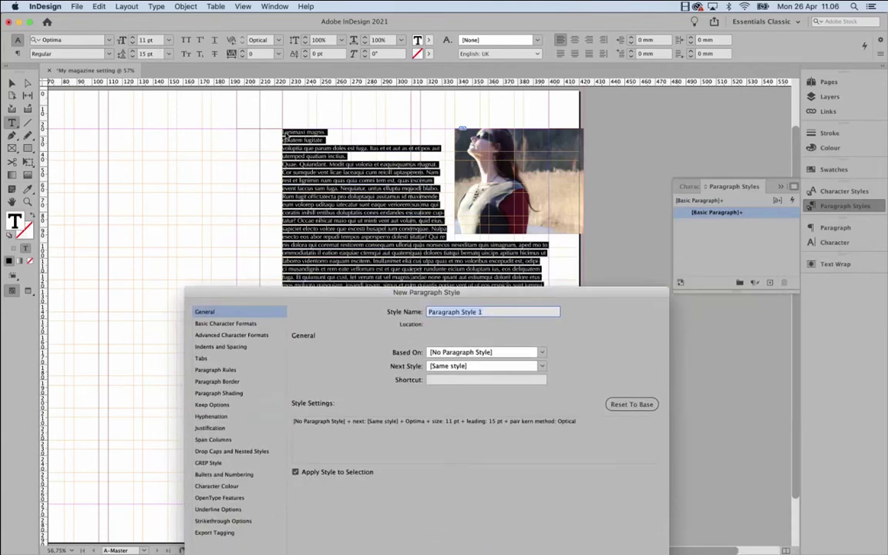
drag(373, 293, 470, 246)
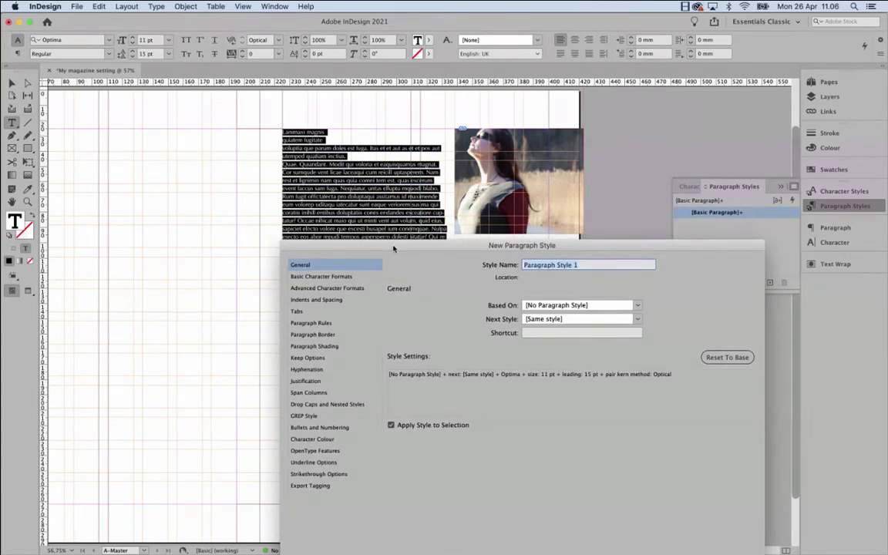
drag(395, 247, 196, 181)
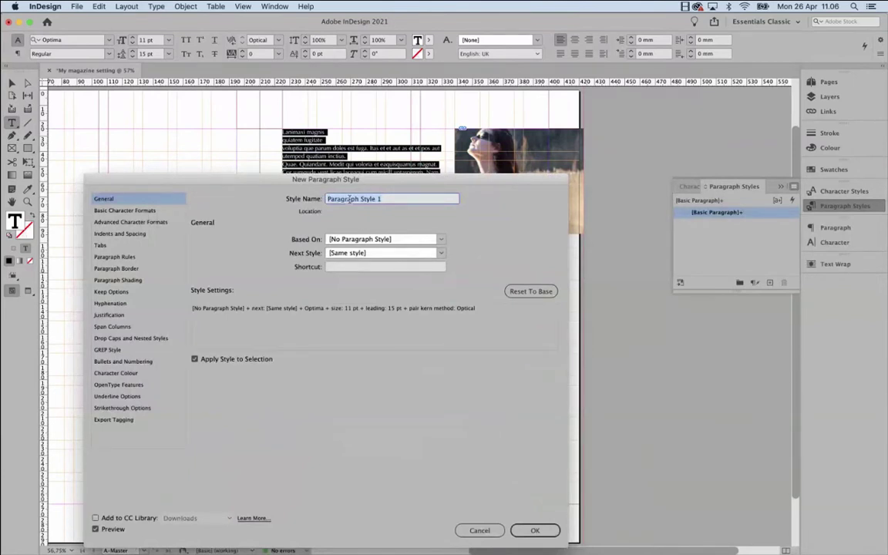
drag(345, 182, 625, 183)
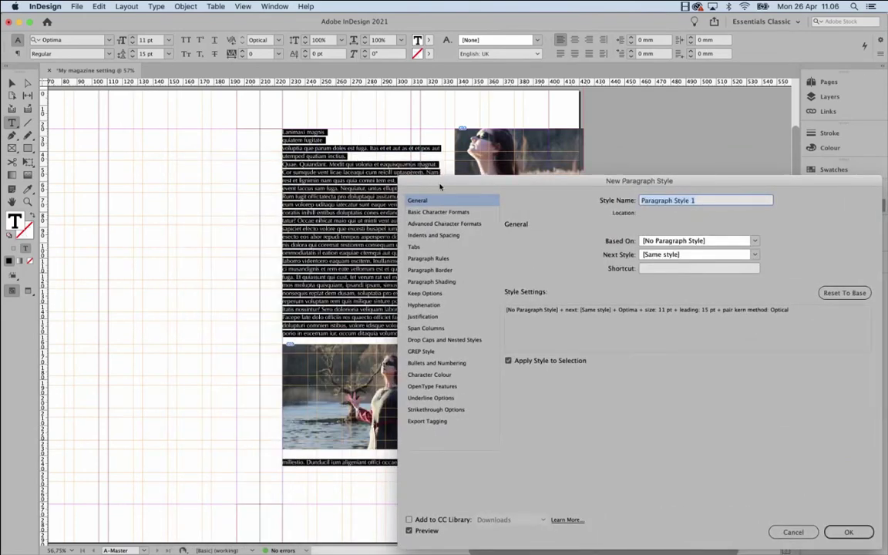
drag(406, 176, 490, 296)
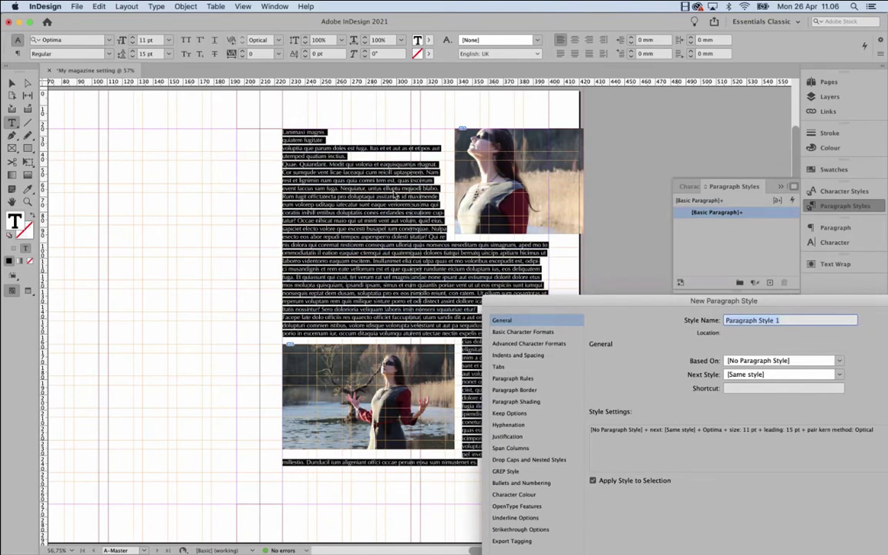
drag(561, 303, 382, 114)
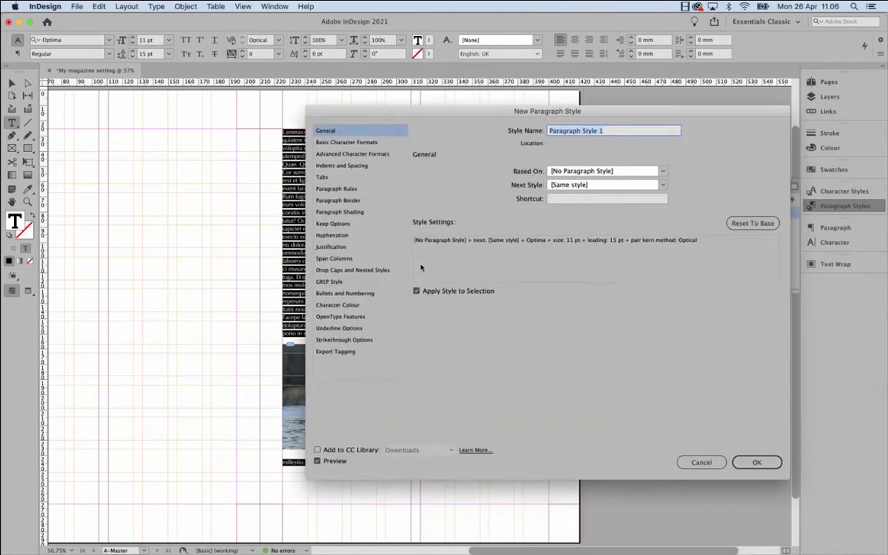
click(416, 292)
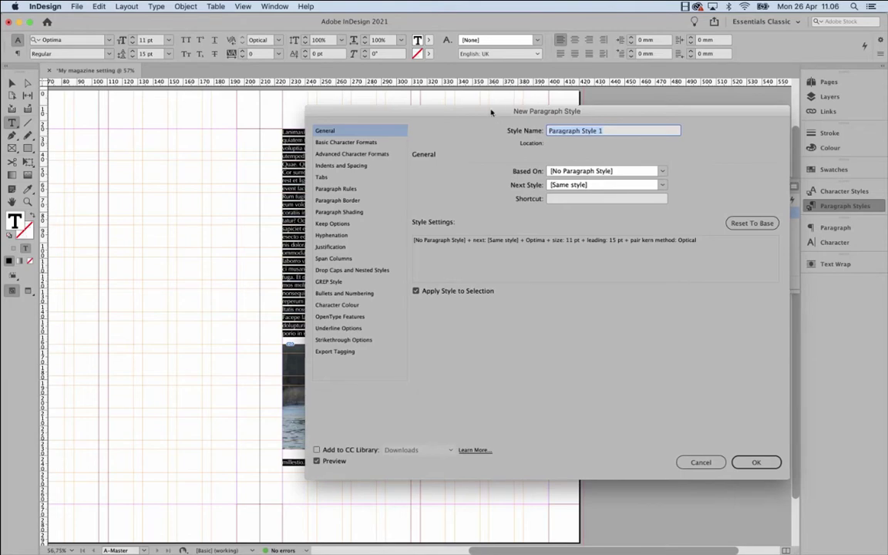
drag(491, 111, 260, 265)
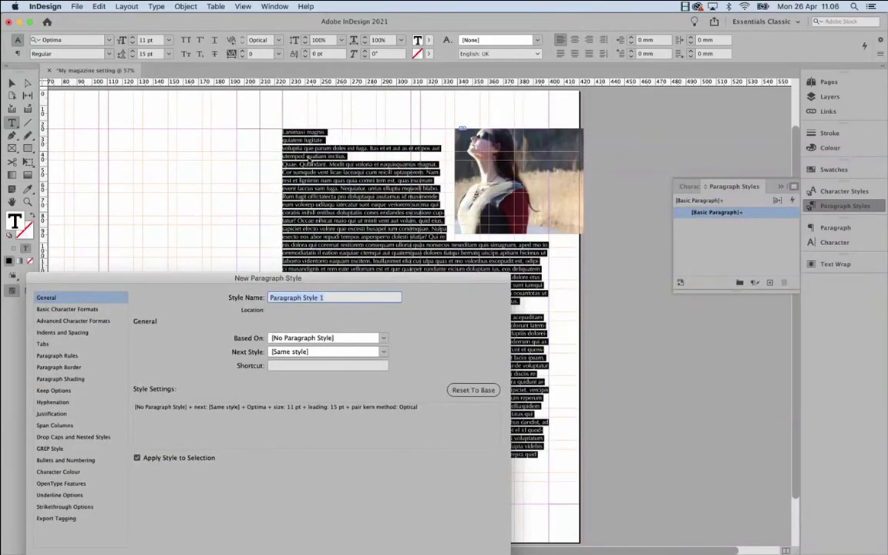
drag(347, 280, 378, 266)
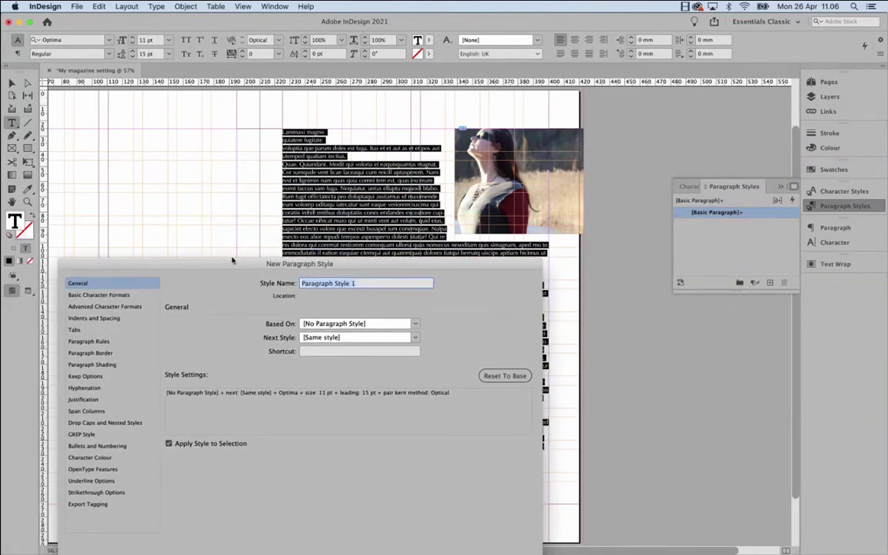
drag(243, 247, 351, 78)
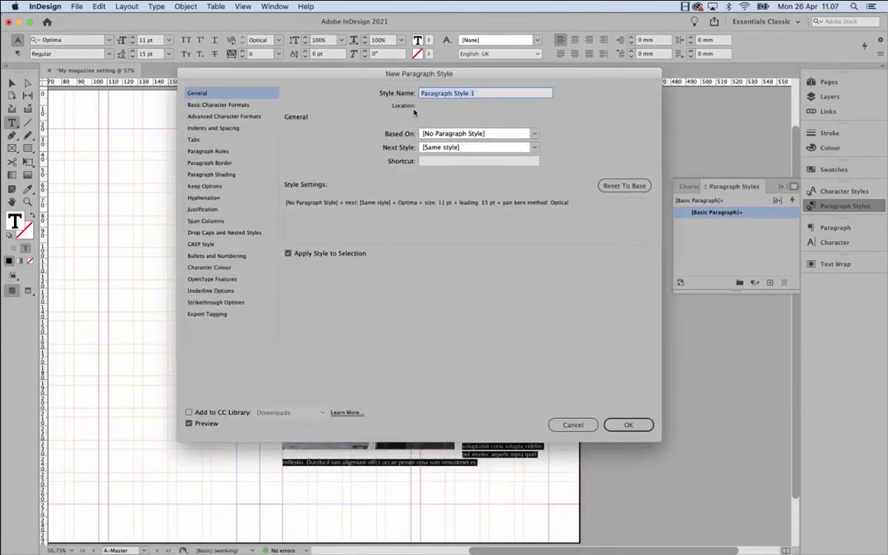
Name the new paragraph style "Body Text" and create it, applied to the selected text.
text(Body Text)
click(623, 426)
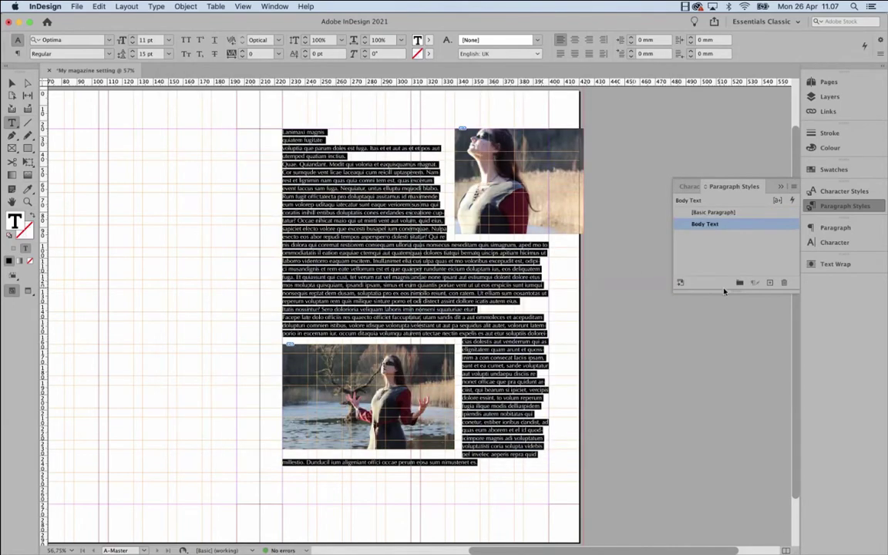
Enlarge the Paragraph Styles panel and set the first text line "Lanimaxi magnis" in Futura Bold.
drag(724, 287, 724, 346)
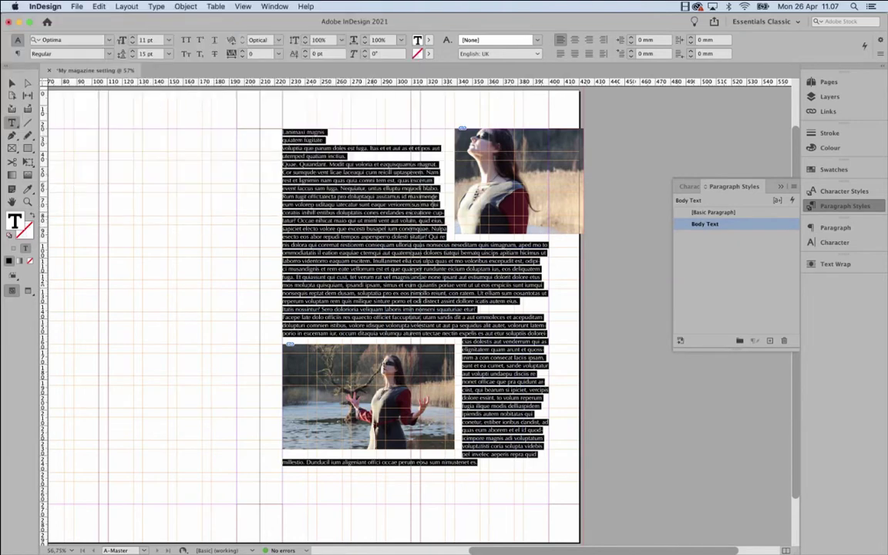
click(303, 137)
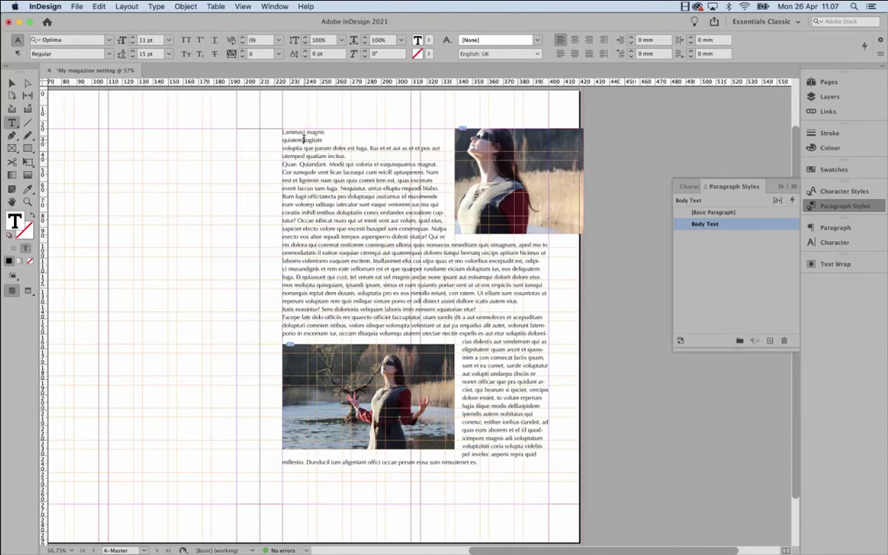
triple_click(303, 139)
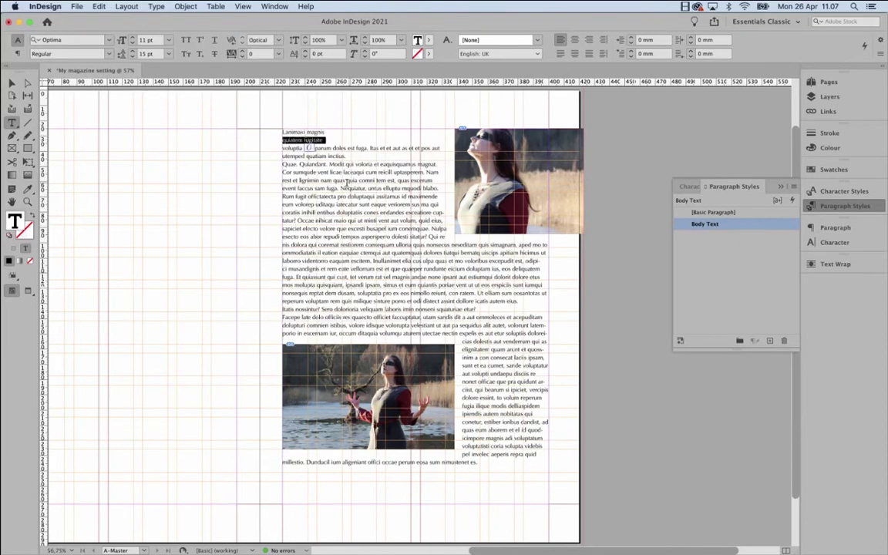
click(305, 133)
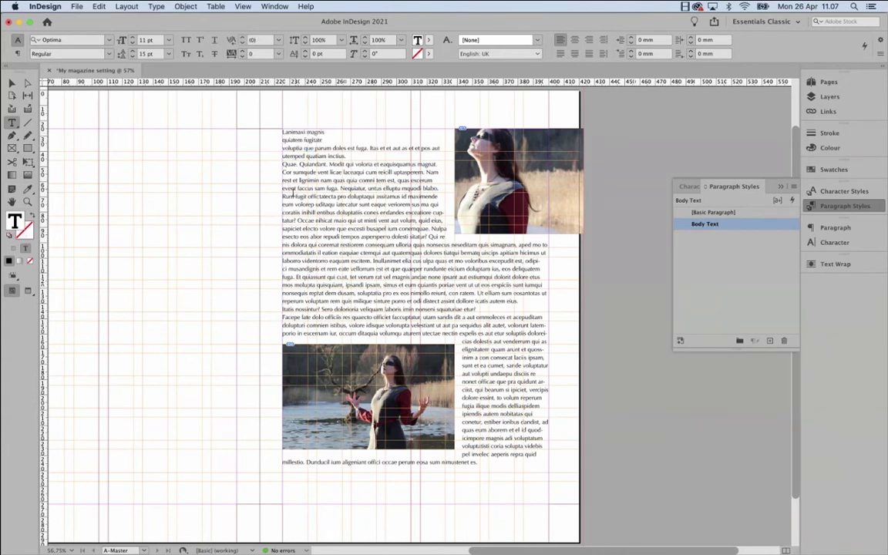
double_click(304, 133)
triple_click(305, 132)
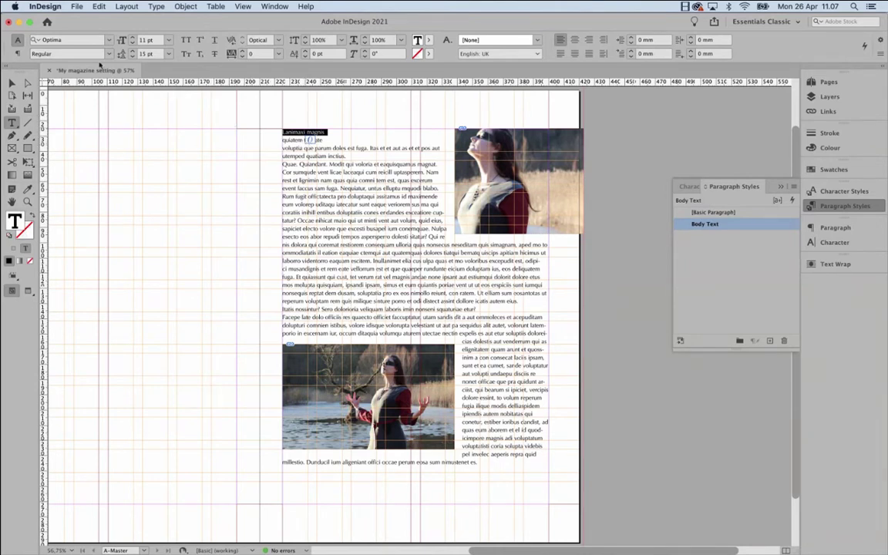
click(76, 41)
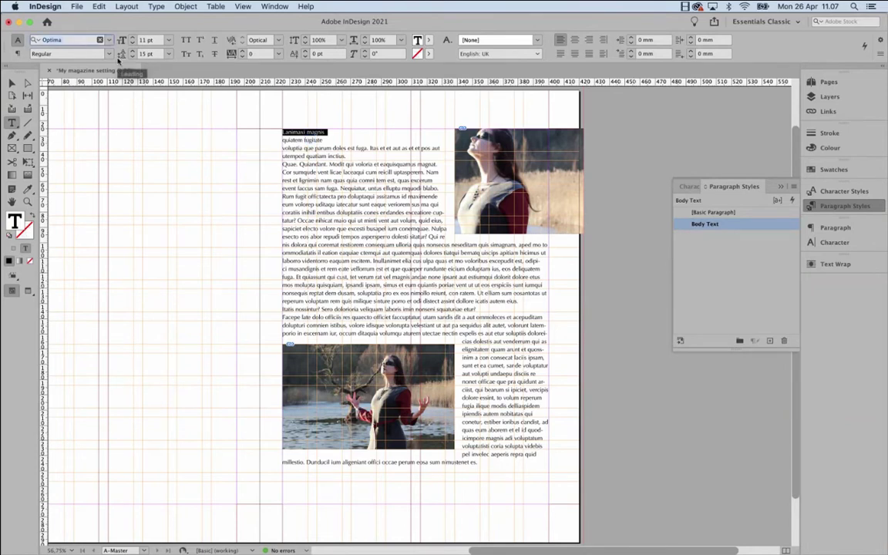
text(Futur)
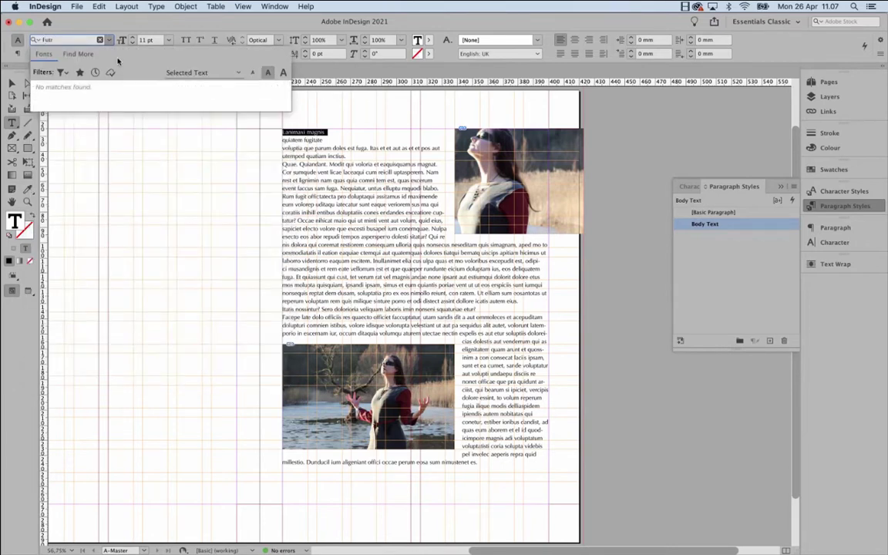
key(BackSpace)
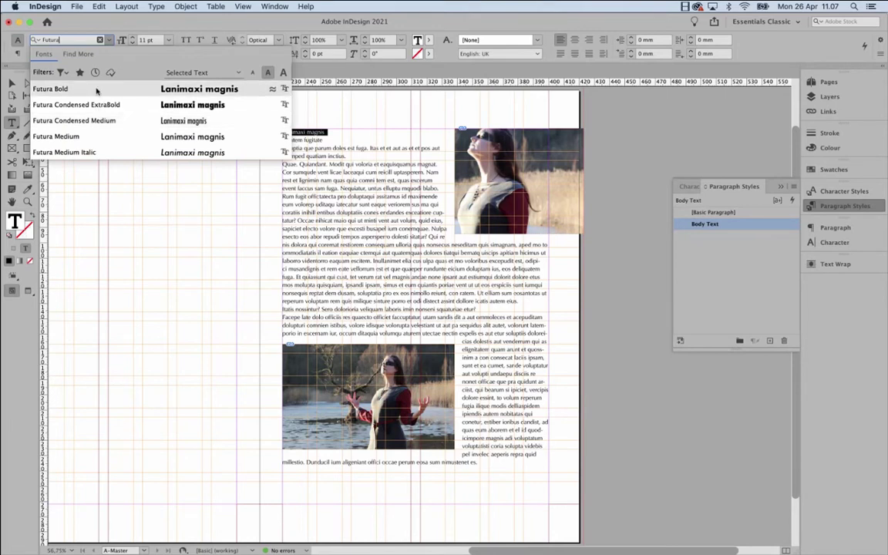
click(96, 90)
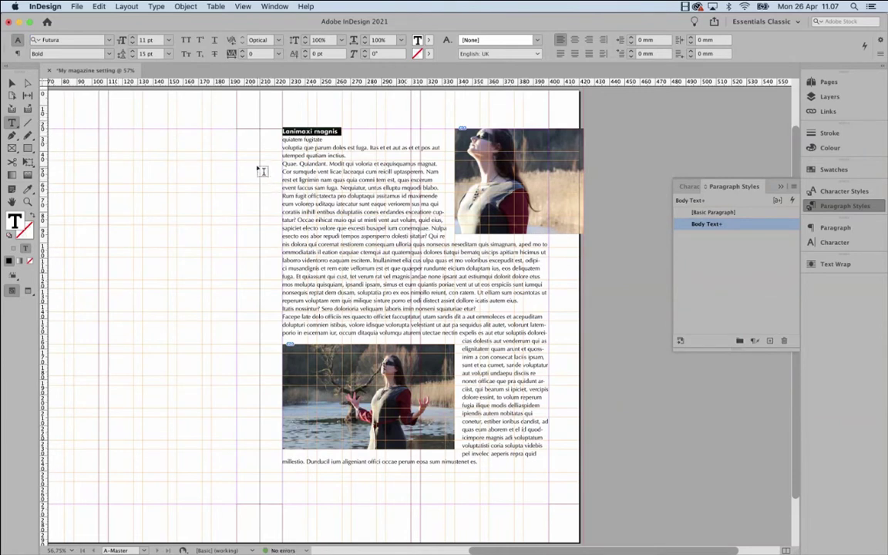
Try the Futura Medium weight on the heading line "Lanimaxi magnis" and return it to Bold.
click(110, 54)
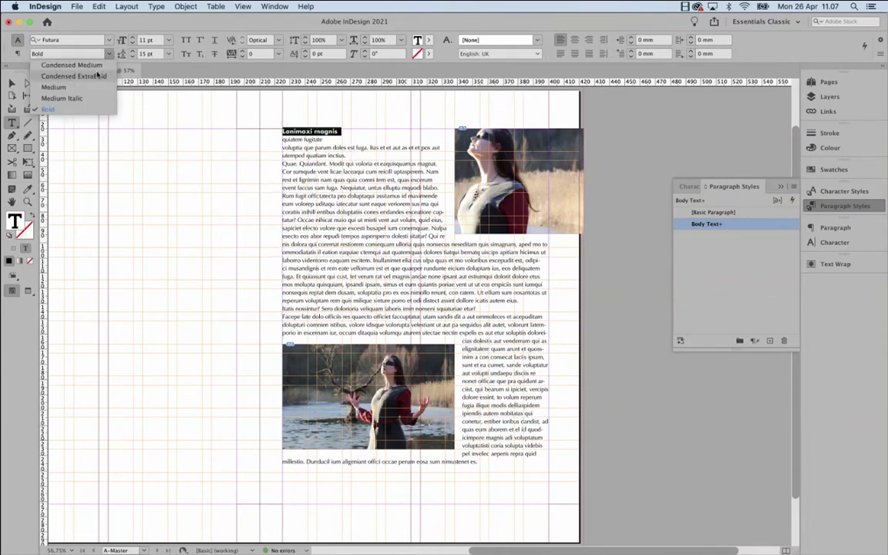
click(75, 79)
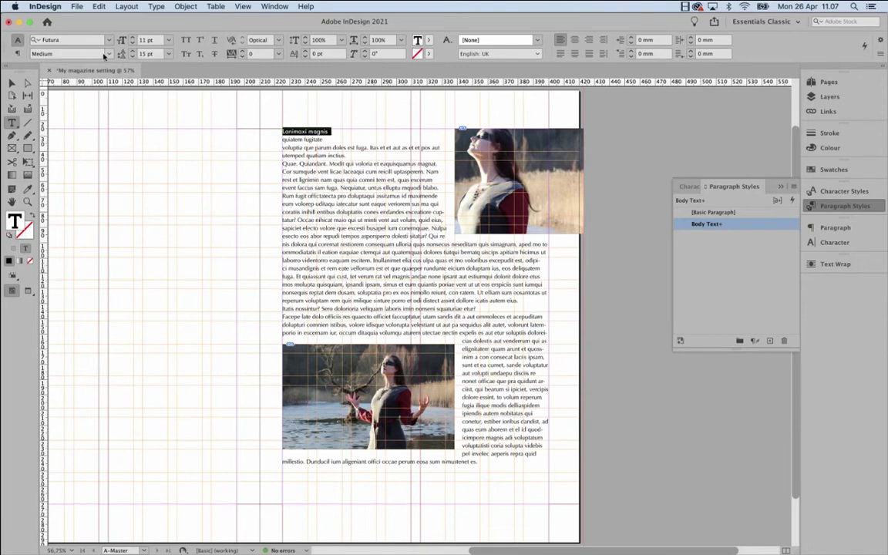
click(109, 54)
click(48, 109)
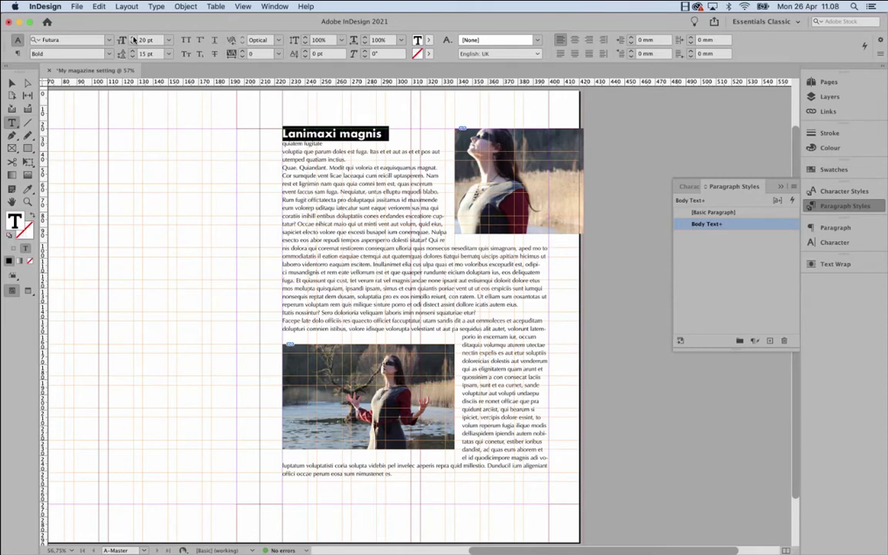
Increase the font size of the heading line "Lanimaxi magnis" to 33 pt.
click(133, 38)
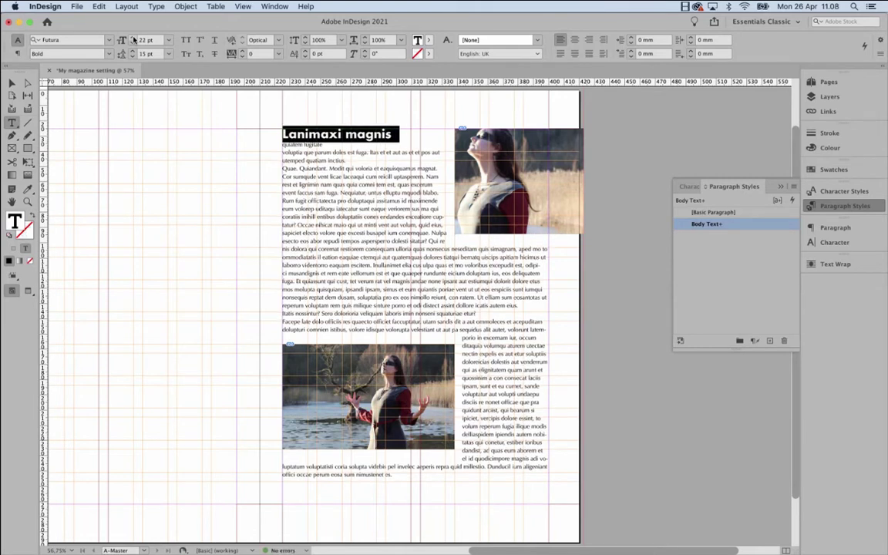
click(133, 38)
click(133, 38)
click(133, 38)
click(133, 38)
click(133, 38)
click(134, 38)
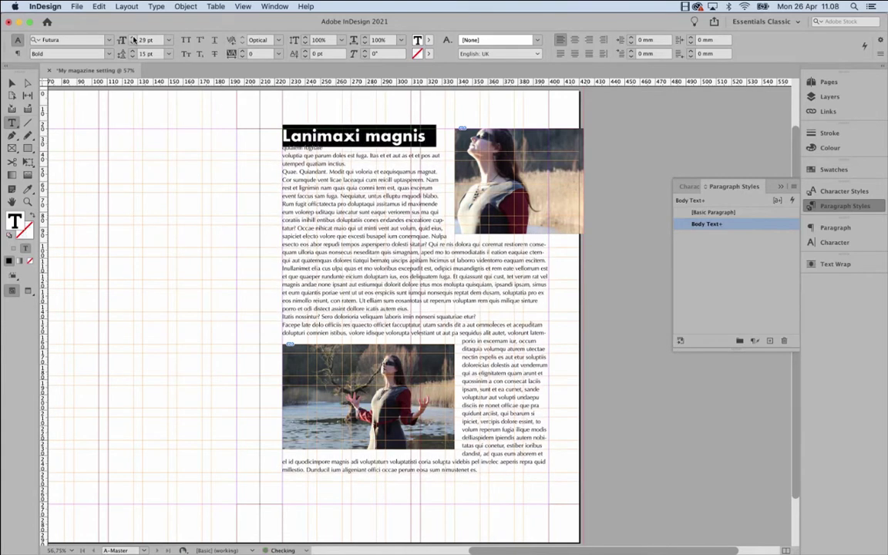
click(133, 38)
click(133, 38)
click(134, 37)
click(133, 37)
click(133, 38)
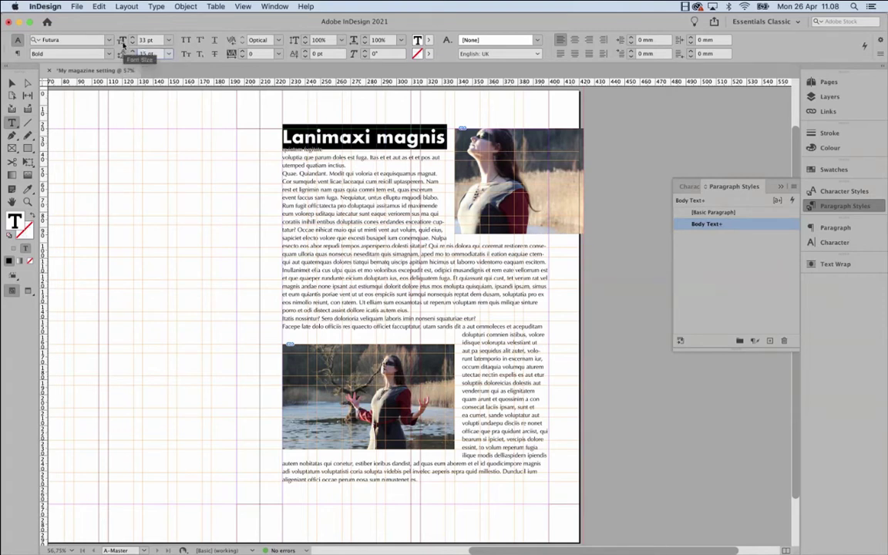
Set the leading of the heading line "Lanimaxi magnis" to 45 pt.
click(169, 53)
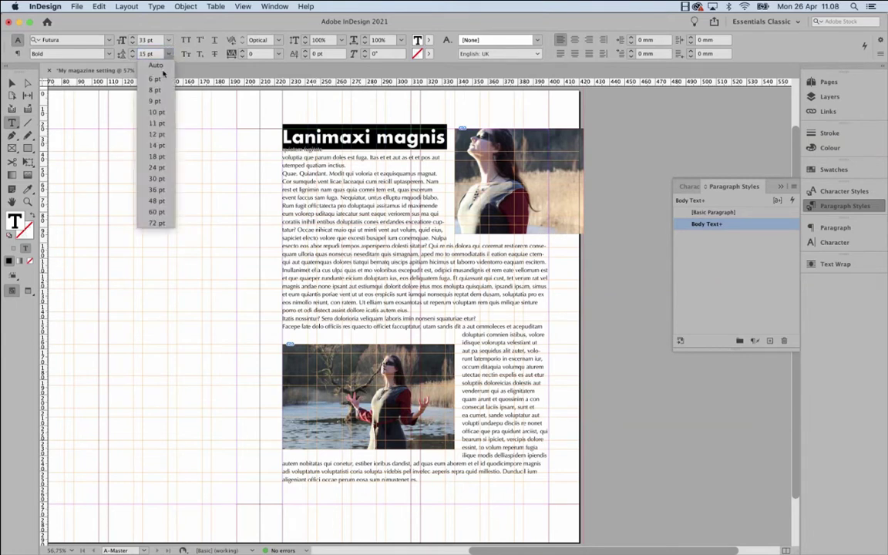
click(160, 66)
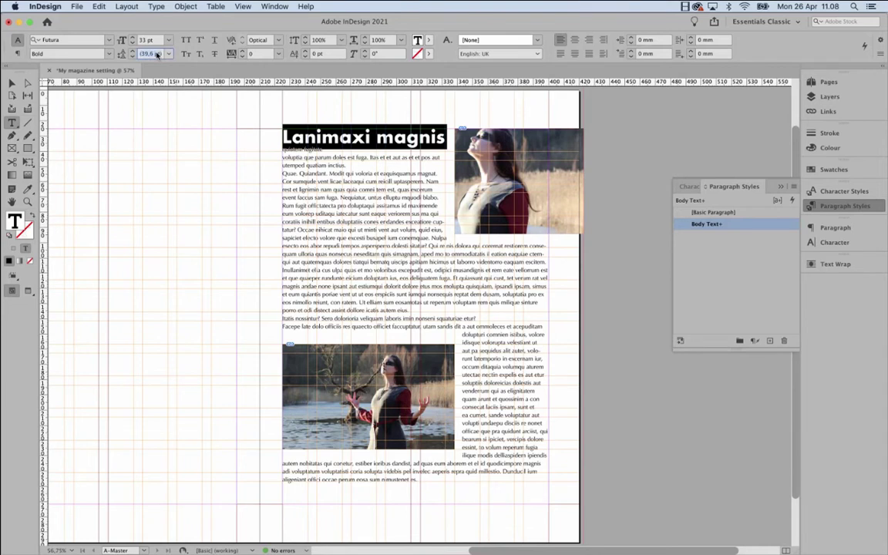
text(45)
key(Return)
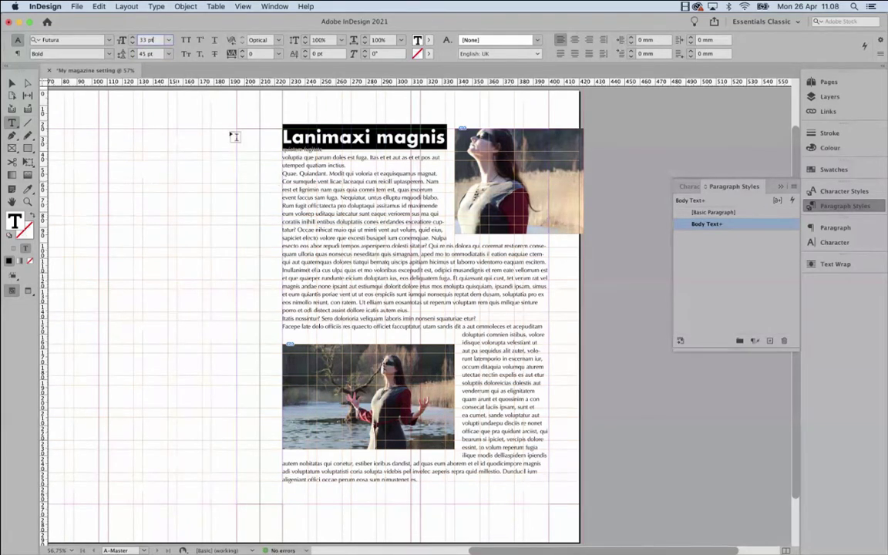
click(155, 57)
Test the heading's leading with a second line "dfdfd" below it and delete that line again.
click(231, 104)
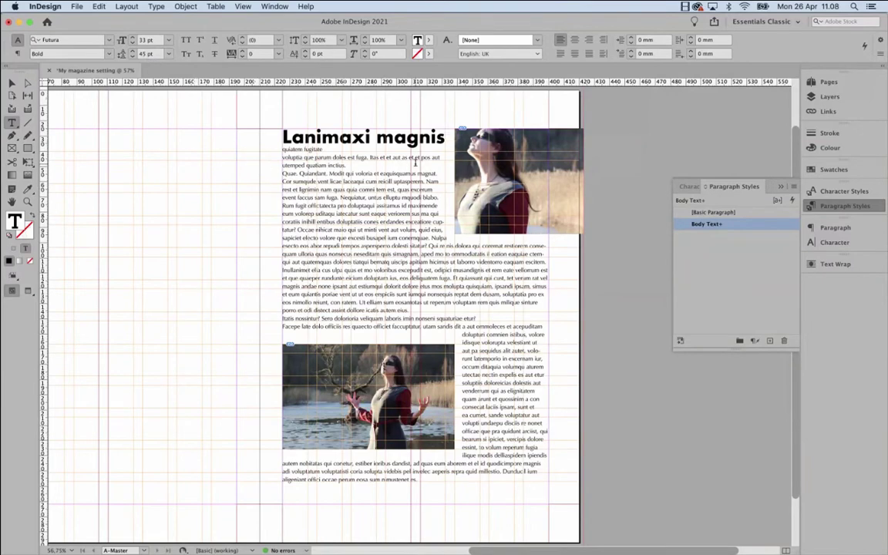
key(Return)
text(dfdfd)
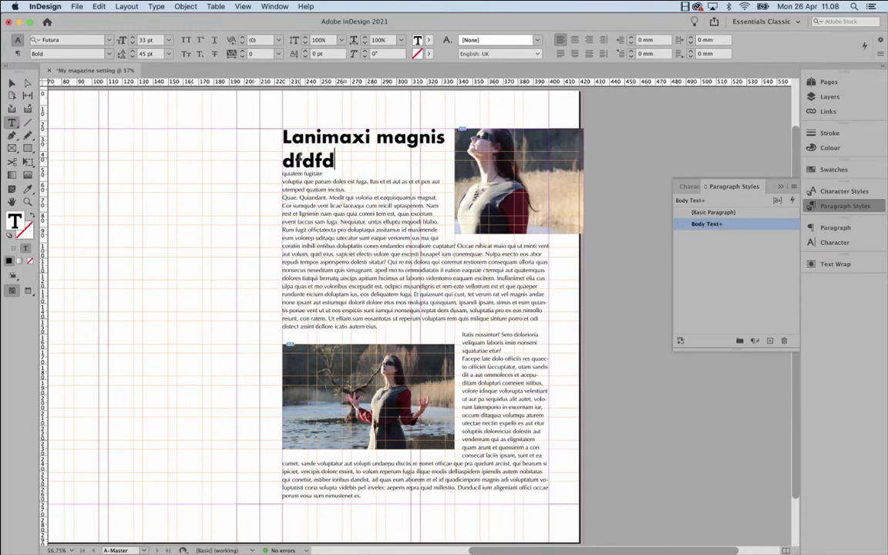
drag(329, 158, 282, 158)
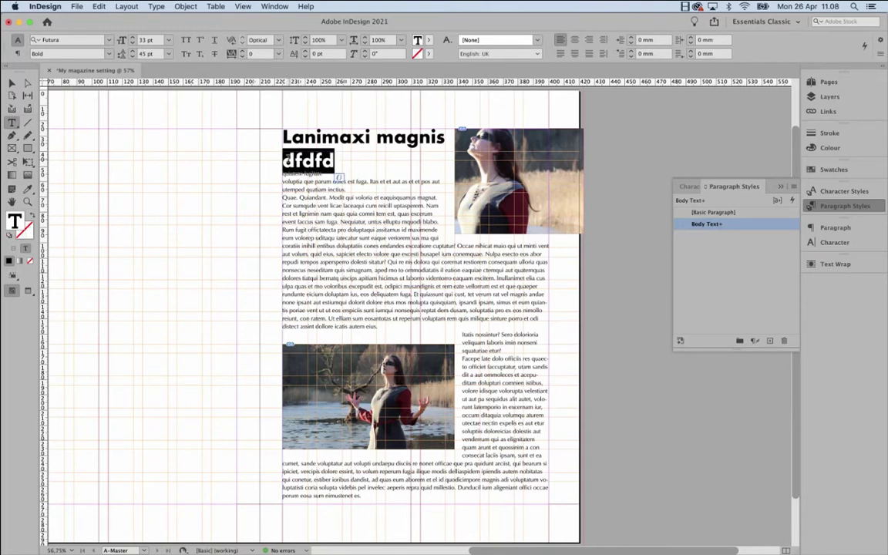
key(BackSpace)
key(BackSpace)
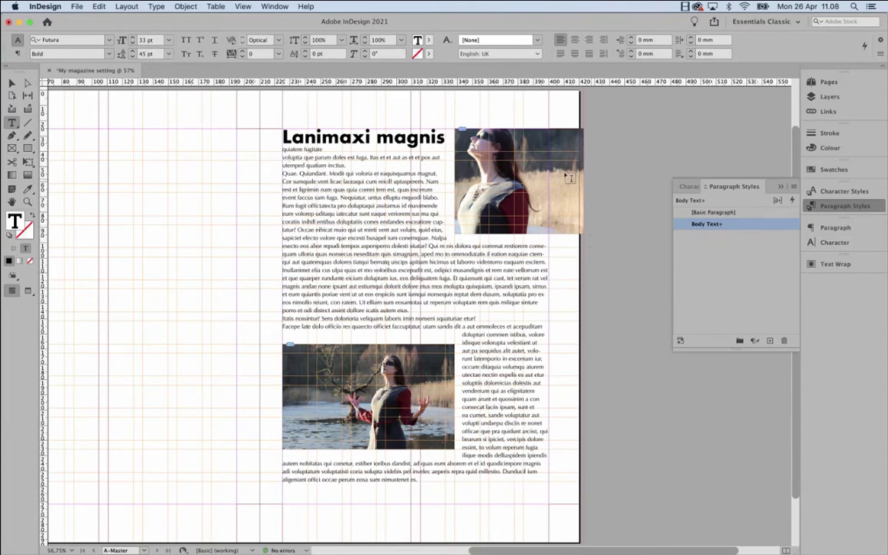
Create a paragraph style named "Header" from the heading line's formatting, based on Body Text and applied to the heading.
click(408, 137)
click(793, 187)
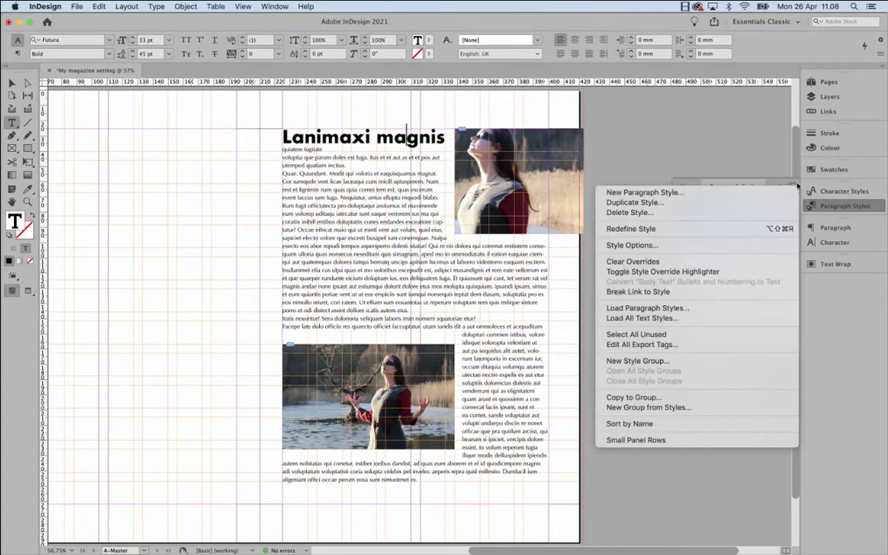
click(662, 196)
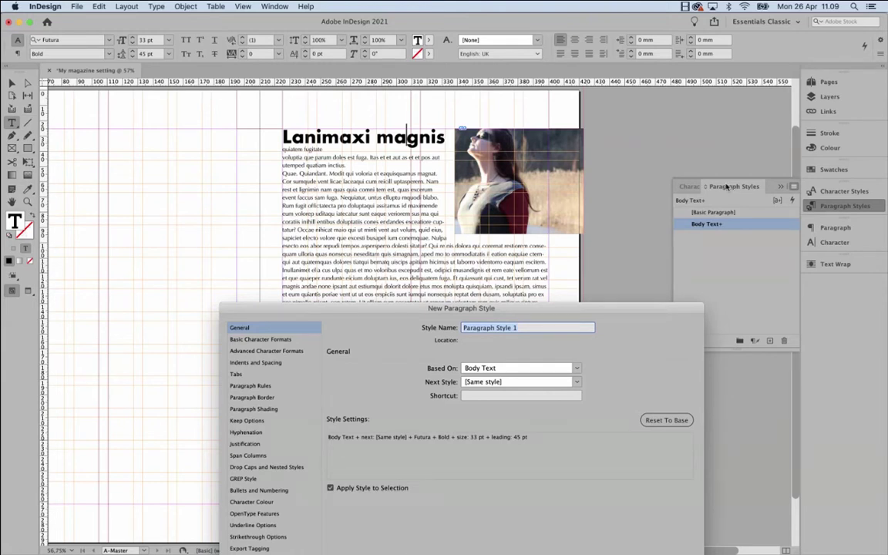
drag(568, 312, 559, 231)
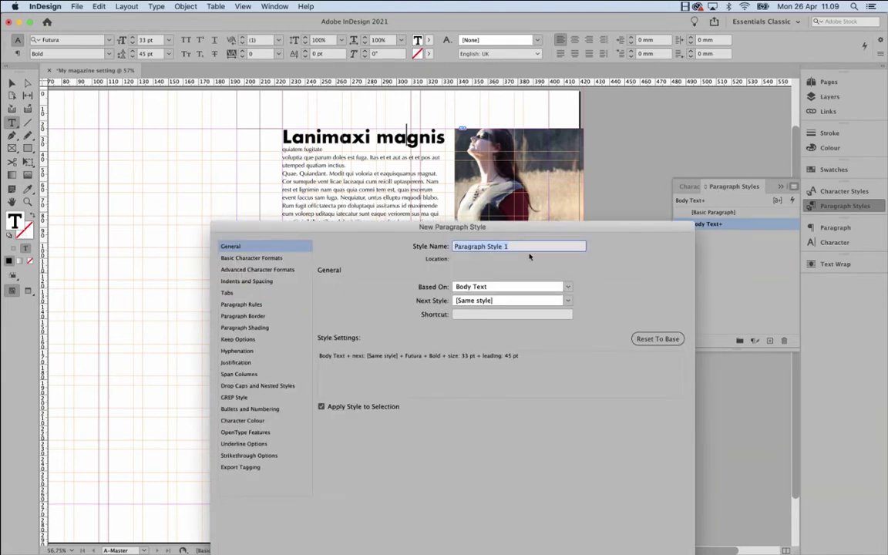
text(Heaed)
text(der)
drag(499, 225, 495, 122)
click(657, 474)
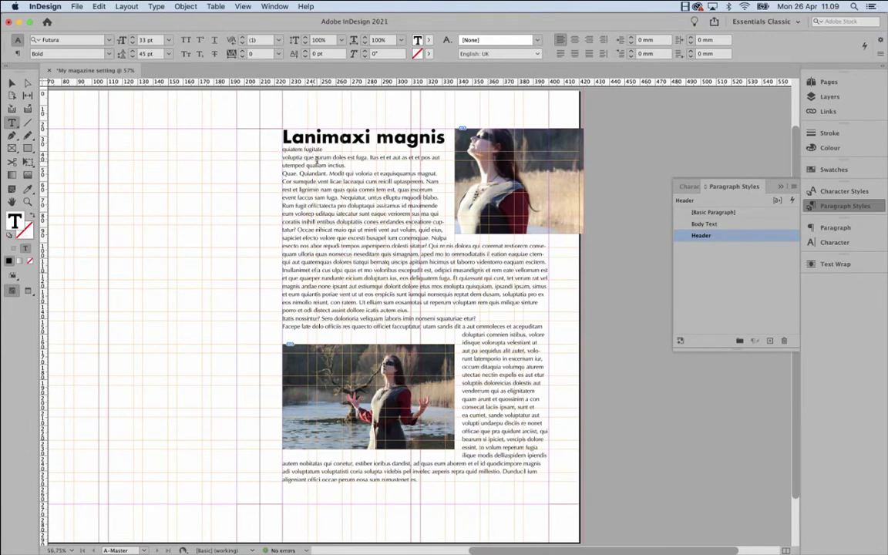
Try the Header style on the paragraph beginning "voluptia que" and return that paragraph to Body Text.
click(316, 161)
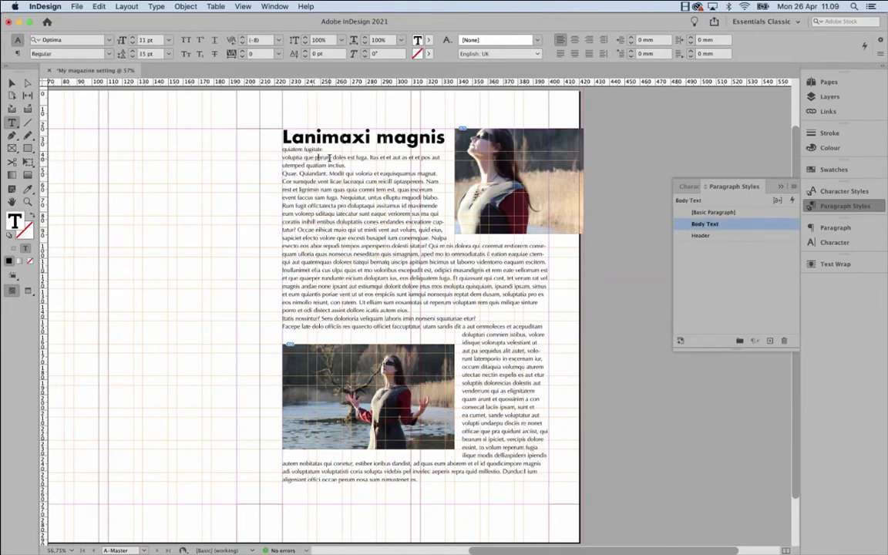
click(325, 158)
click(716, 235)
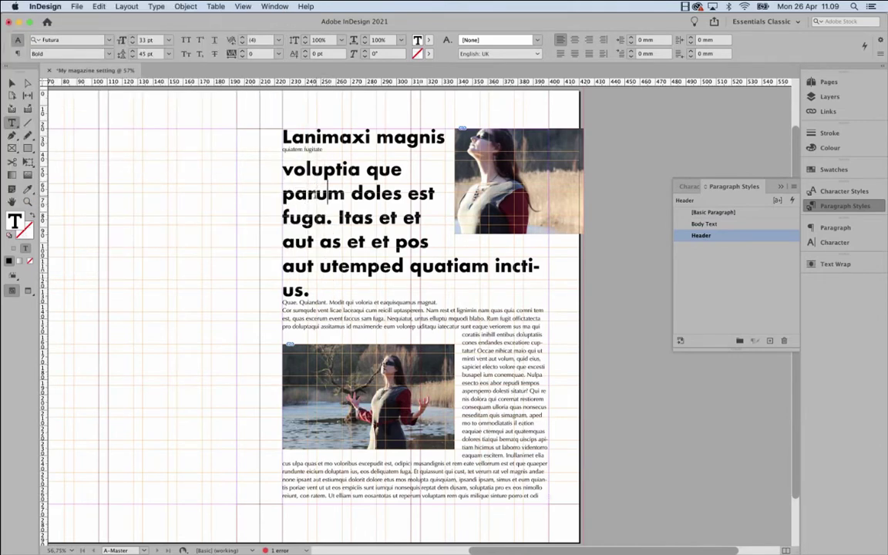
drag(327, 194, 295, 194)
click(295, 171)
drag(261, 154, 355, 282)
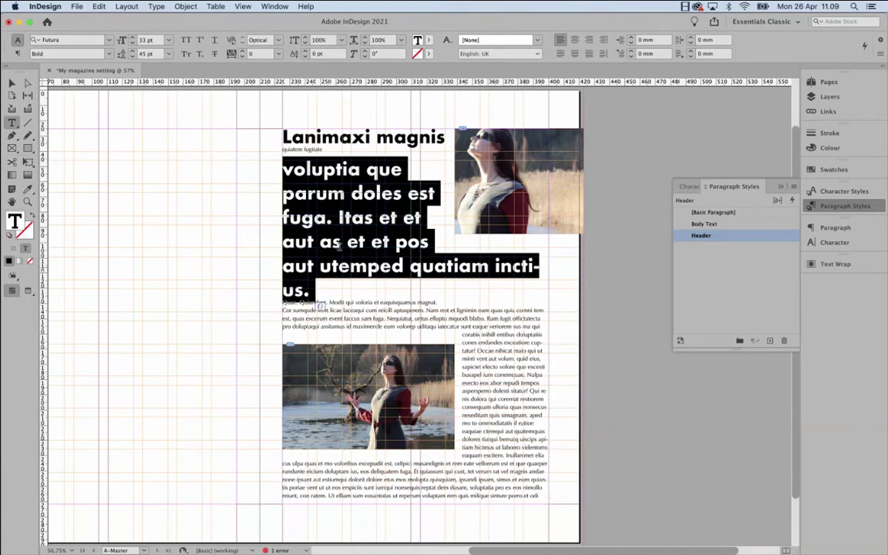
click(332, 268)
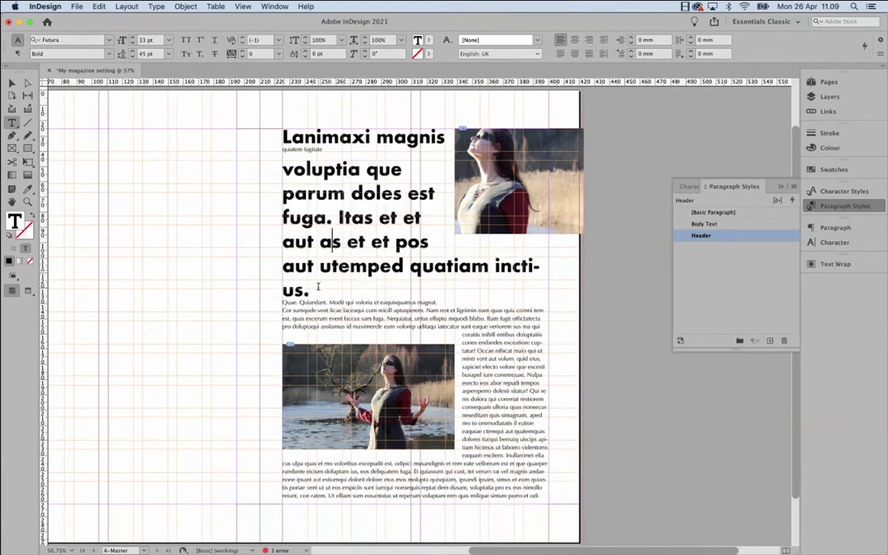
click(314, 239)
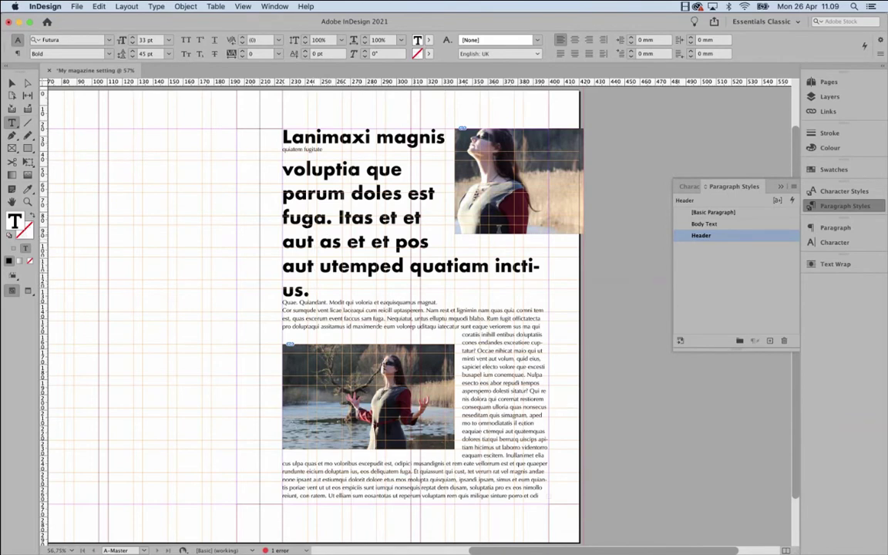
click(703, 224)
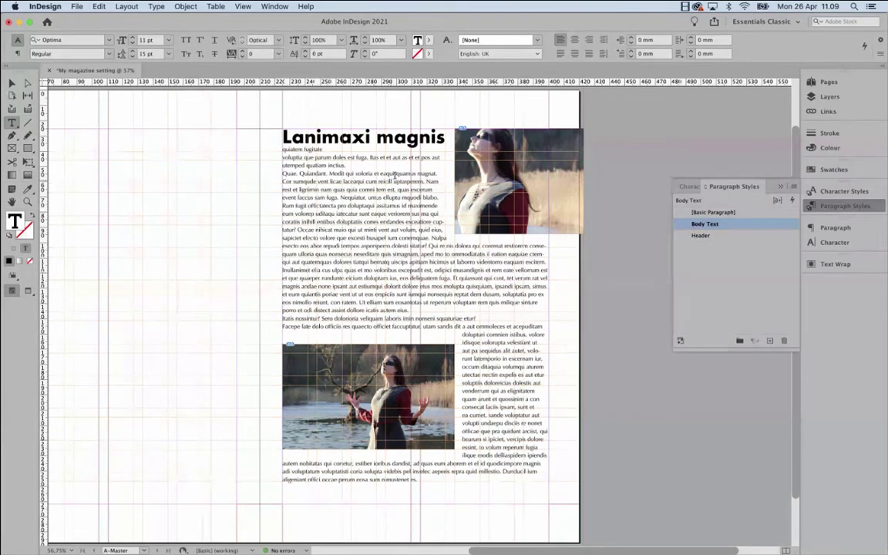
Insert paragraph breaks before "Quae. Quiandant" and after "Cor sumqude vent licae" in the body text.
drag(282, 172, 288, 172)
key(Left)
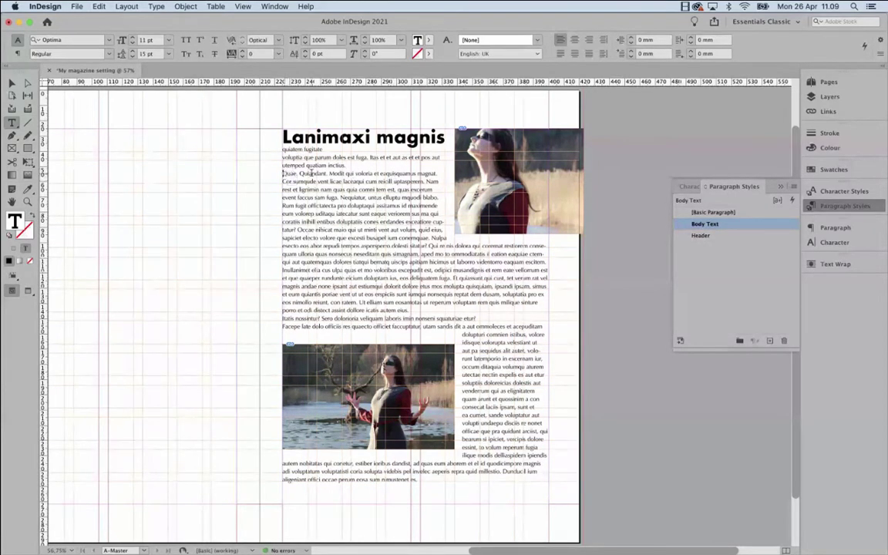
key(Return)
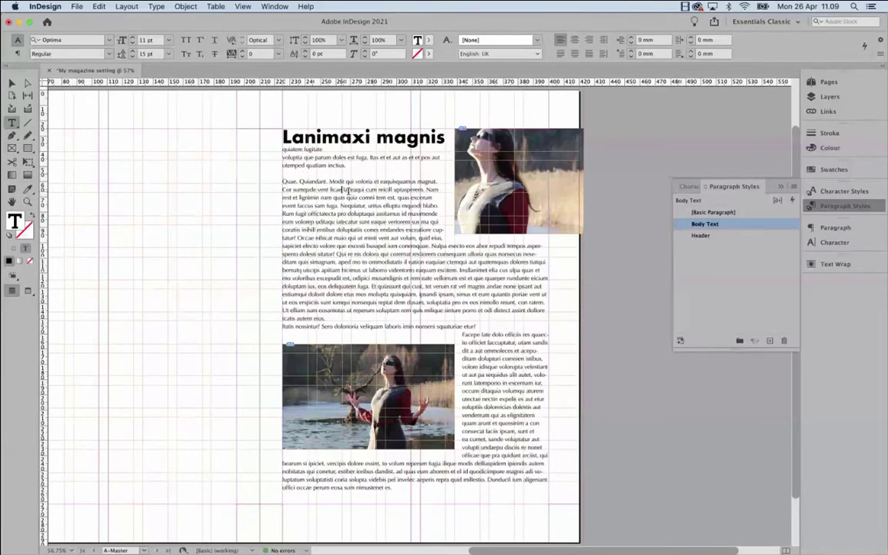
click(343, 189)
key(Return)
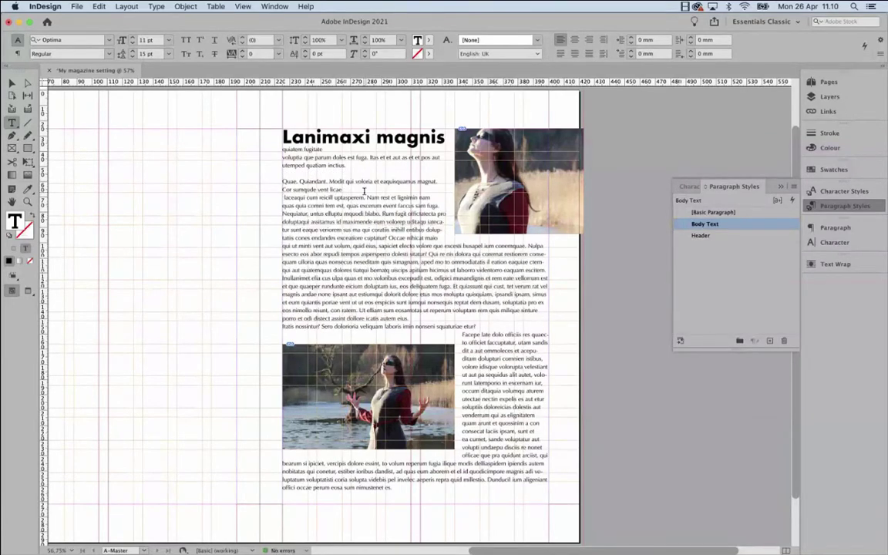
Delete the passage from "Quae. Quiandant" to "vent licae" and the leftover space before "laceaqui" in the body text.
drag(343, 190, 282, 181)
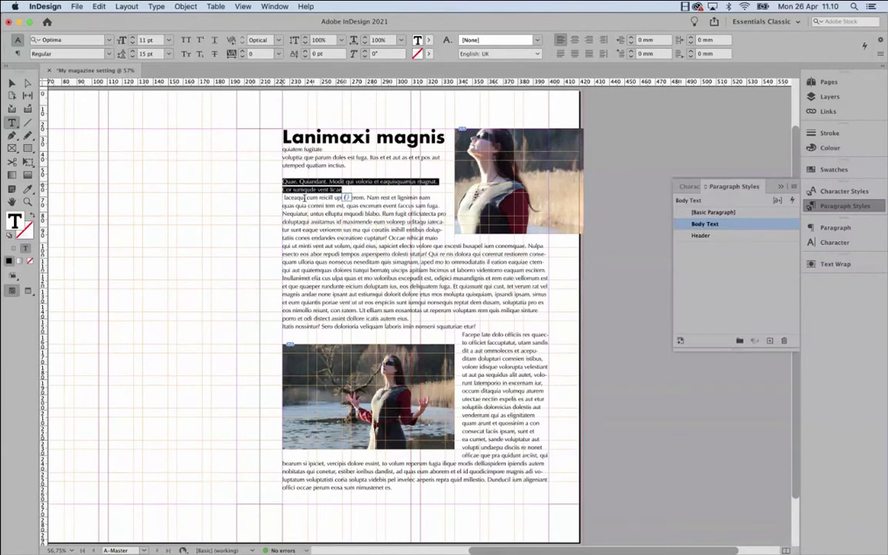
click(353, 188)
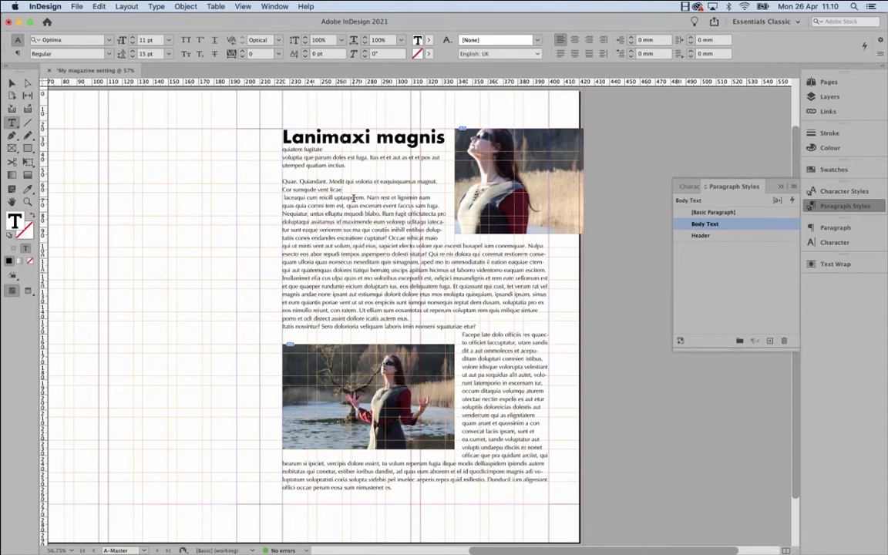
drag(342, 190, 282, 174)
key(BackSpace)
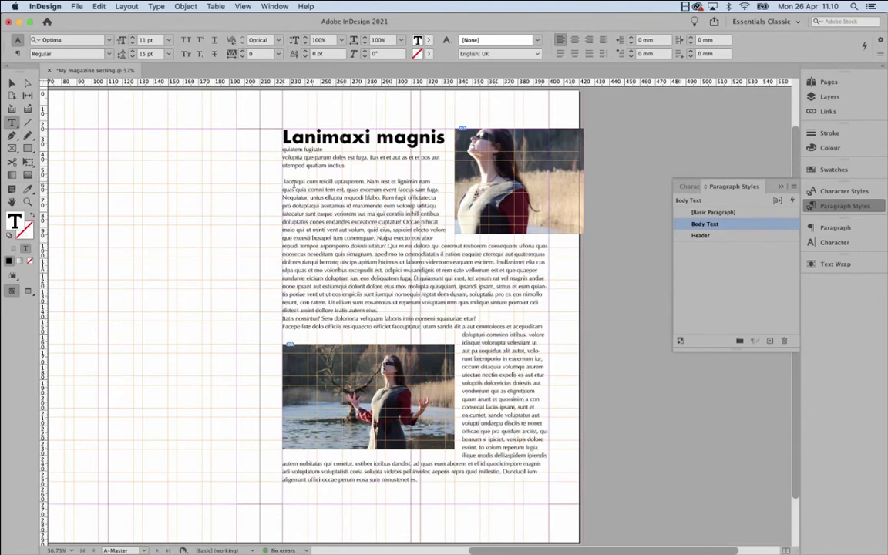
key(Delete)
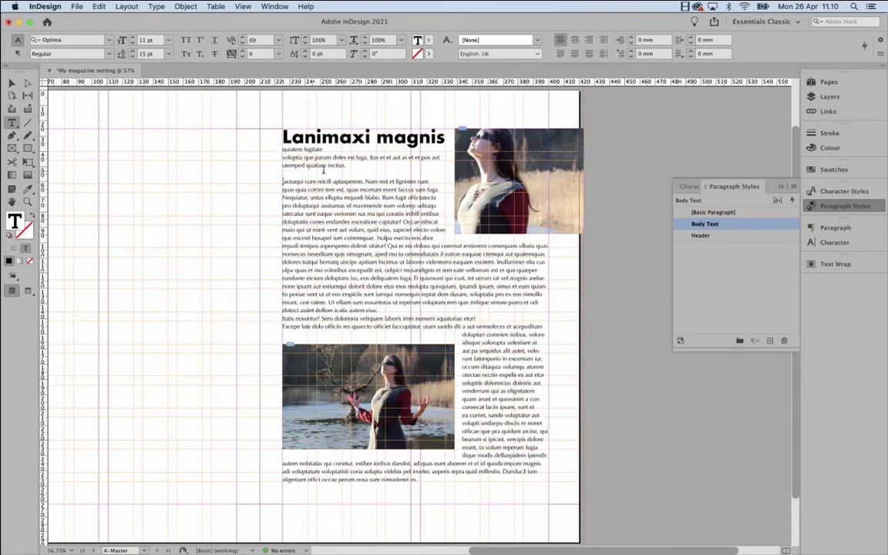
Format the line "quiatem fugitate" below the heading in Century Gothic Pro Regular at 22 pt with 30 pt leading.
click(329, 172)
triple_click(299, 150)
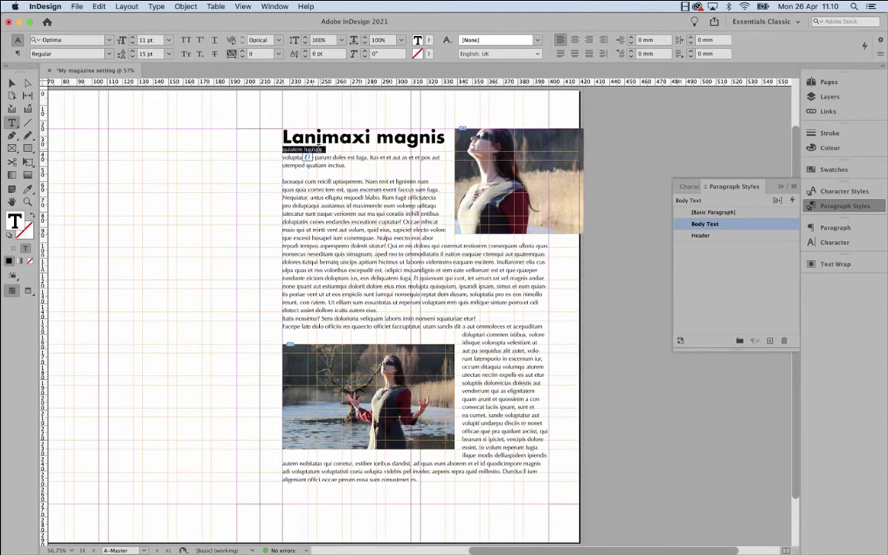
click(61, 40)
text(Centur)
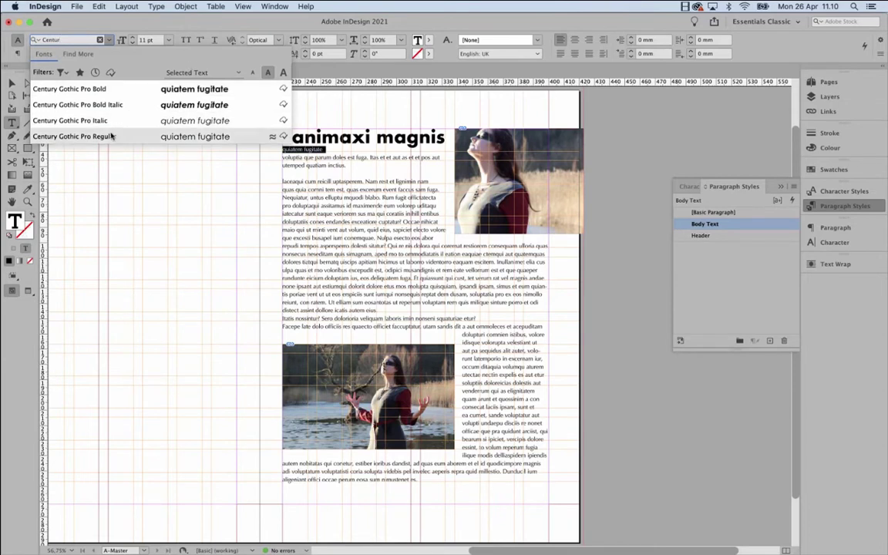
click(212, 135)
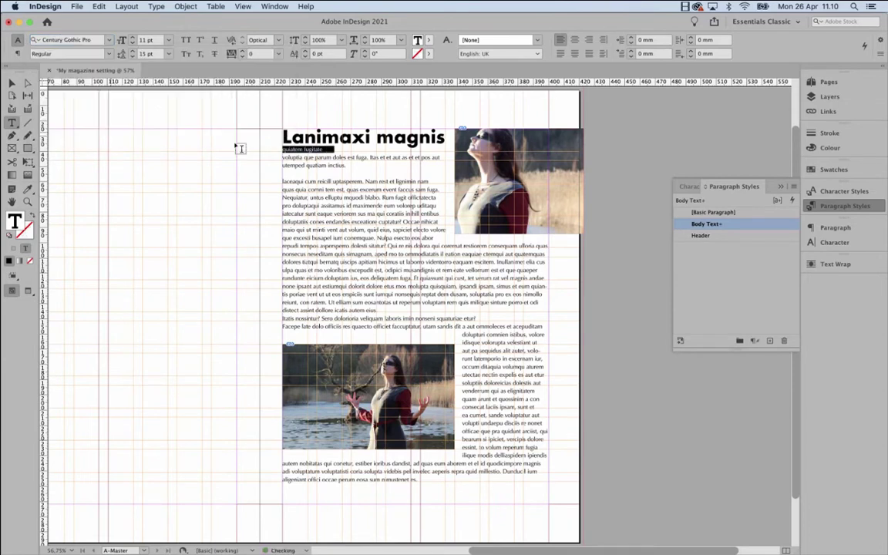
text(22)
click(149, 52)
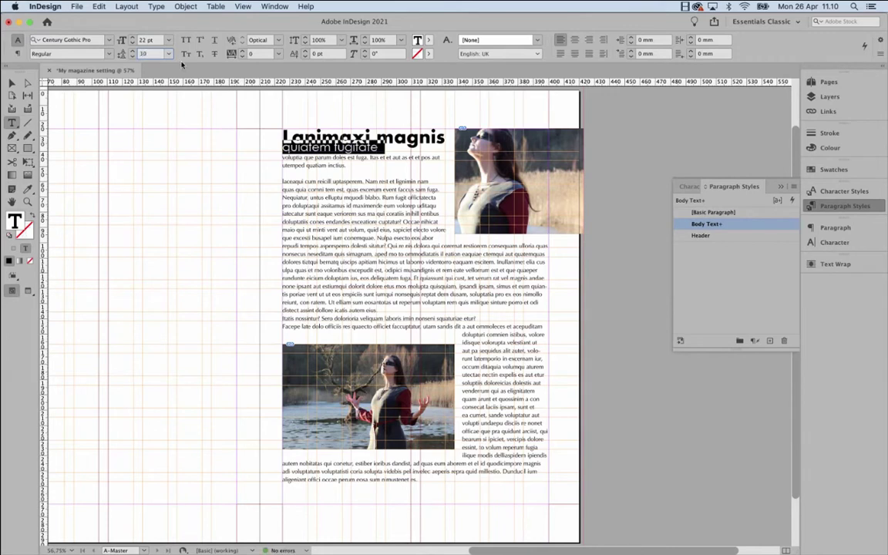
key(Return)
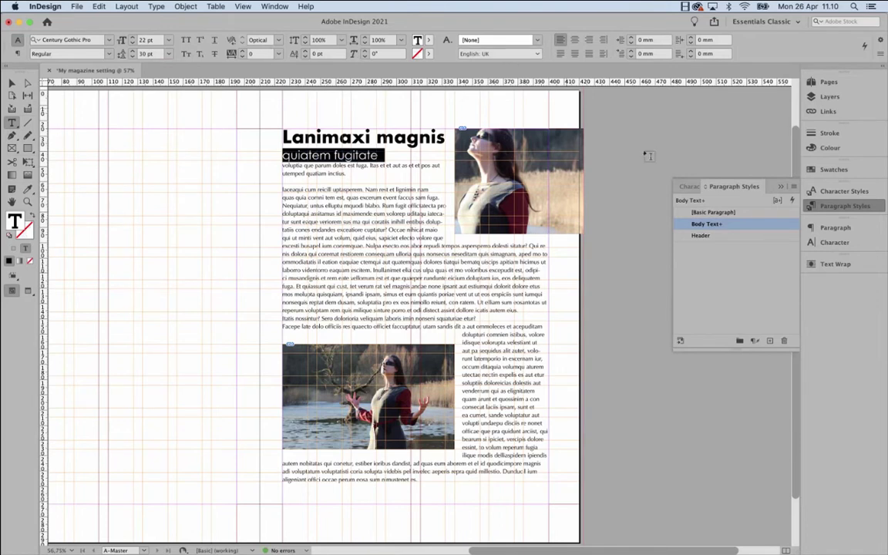
Create a paragraph style named "Subheader" from this line's formatting, based on Body Text and applied to the line.
click(793, 186)
click(755, 198)
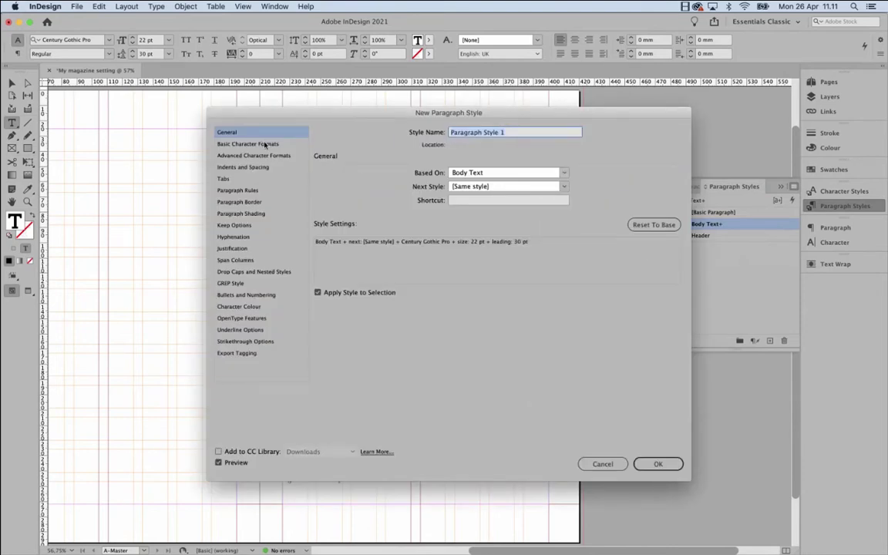
text(Subheader)
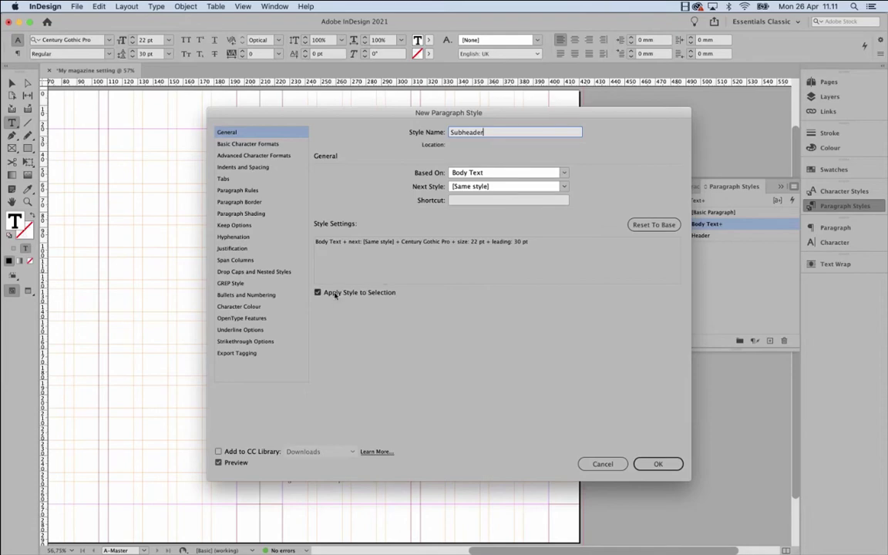
click(655, 463)
click(403, 272)
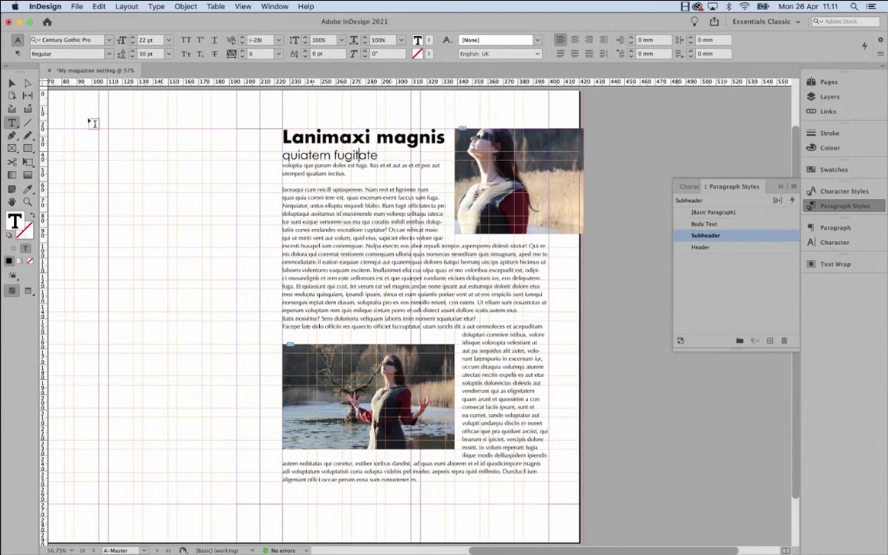
Duplicate the text frame onto the left page of the master at X 20 mm, Y 25 mm.
key(Escape)
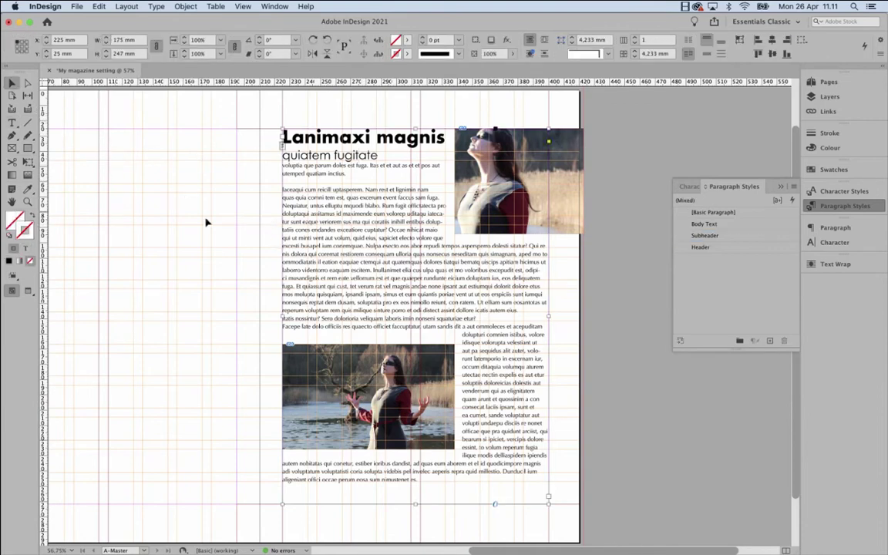
scroll(228, 232, left, 4)
scroll(319, 238, left, 5)
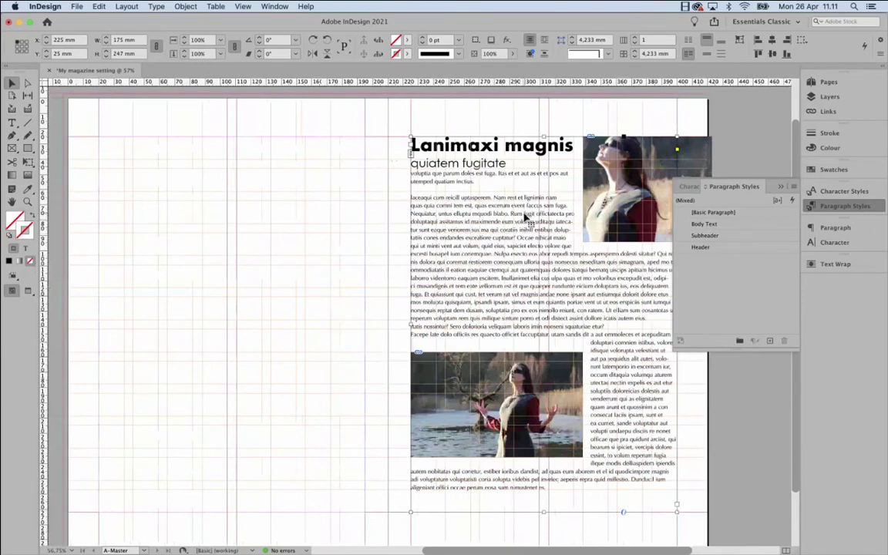
drag(465, 150, 166, 157)
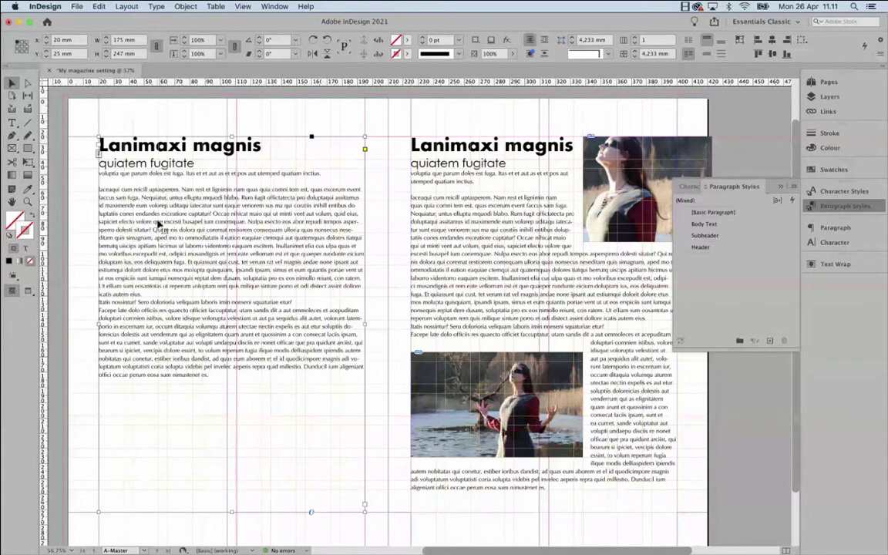
Insert paragraph breaks before and after "Itatis nossintur?" in the left page's text so it stands alone.
double_click(160, 293)
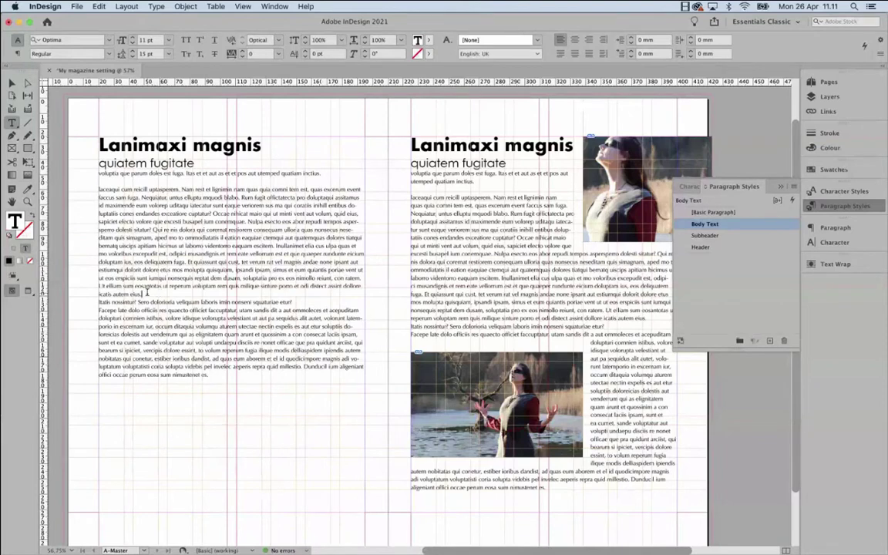
key(Return)
key(Return)
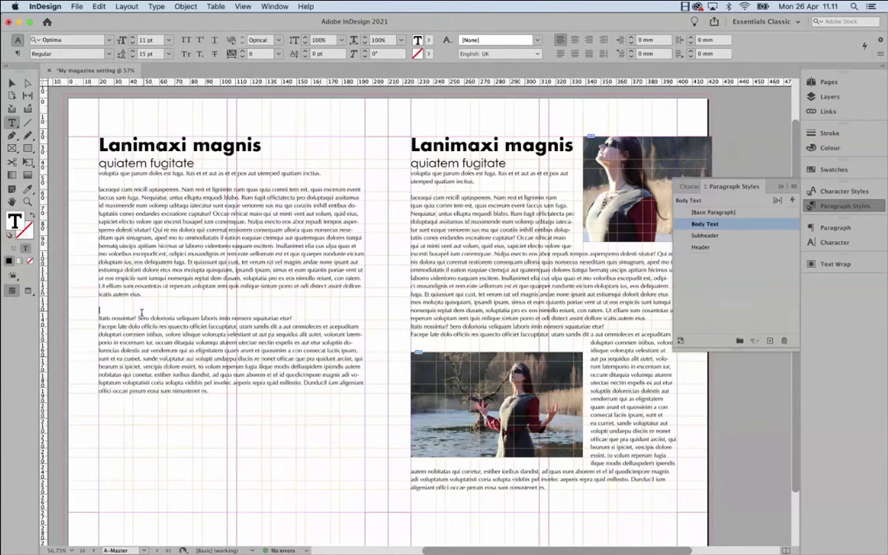
click(140, 316)
key(Return)
key(Return)
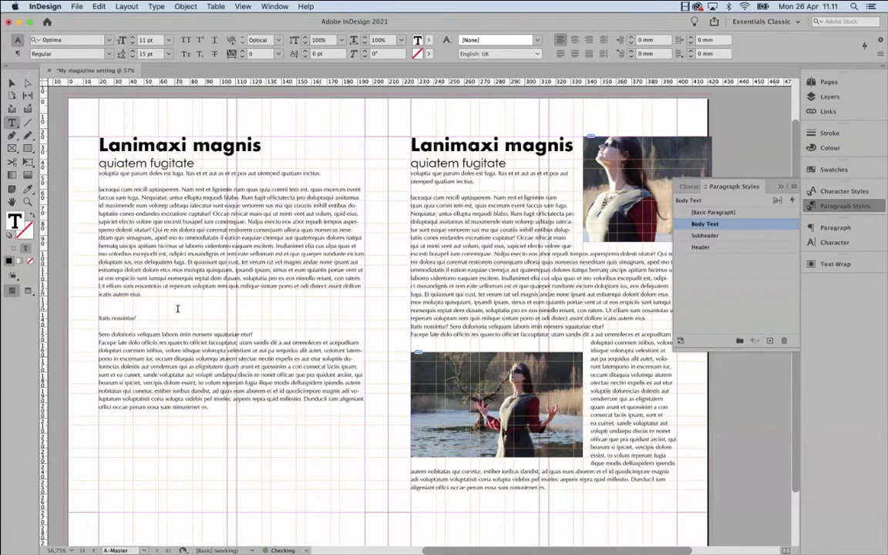
Apply the Header paragraph style to the line "Itatis nossintur?" on the left page.
click(12, 83)
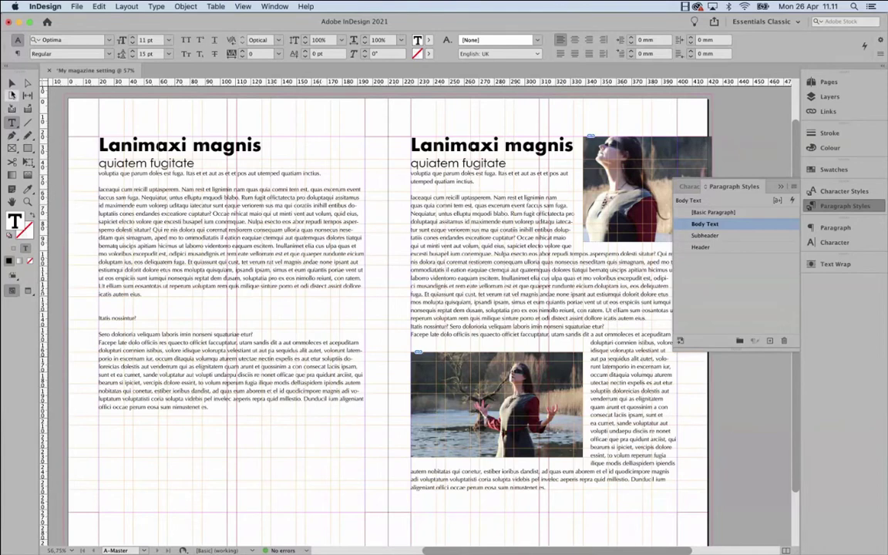
double_click(117, 317)
click(701, 247)
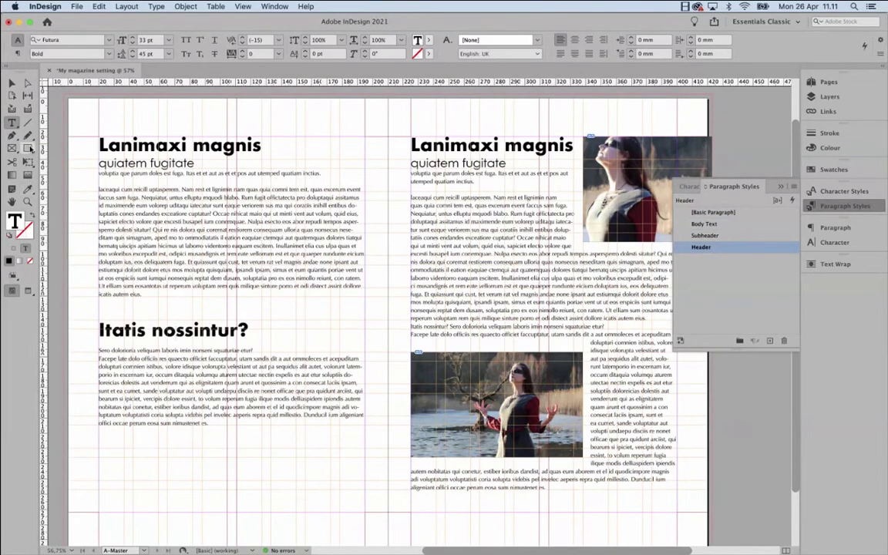
Draw a black-filled rectangle about 348 mm by 38 mm across both pages, starting below the "Itatis nossintur?" heading.
key(Escape)
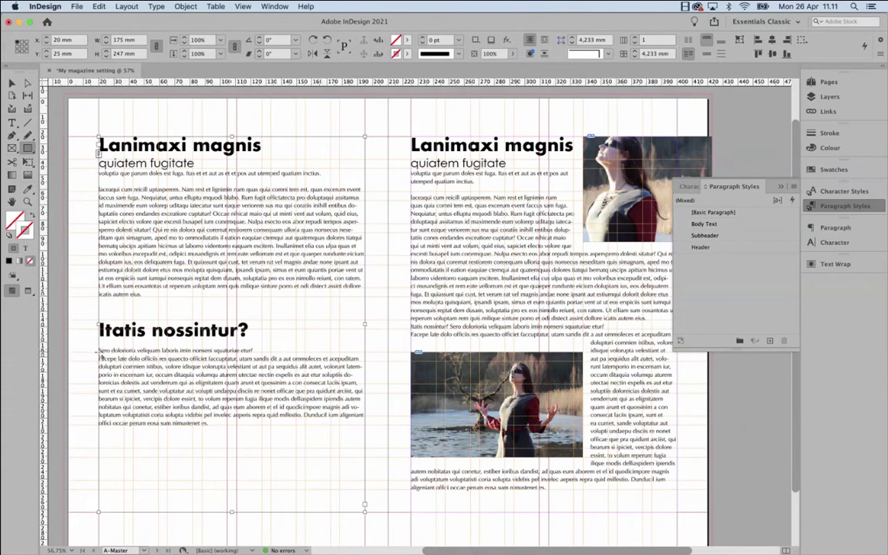
mouse_move(98, 352)
mouse_down()
mouse_move(474, 408)
mouse_move(631, 412)
mouse_up()
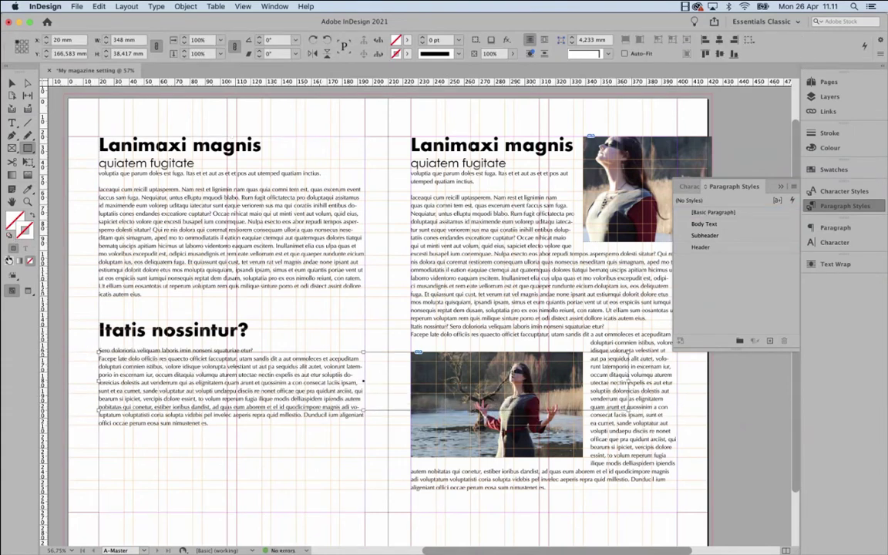
click(8, 261)
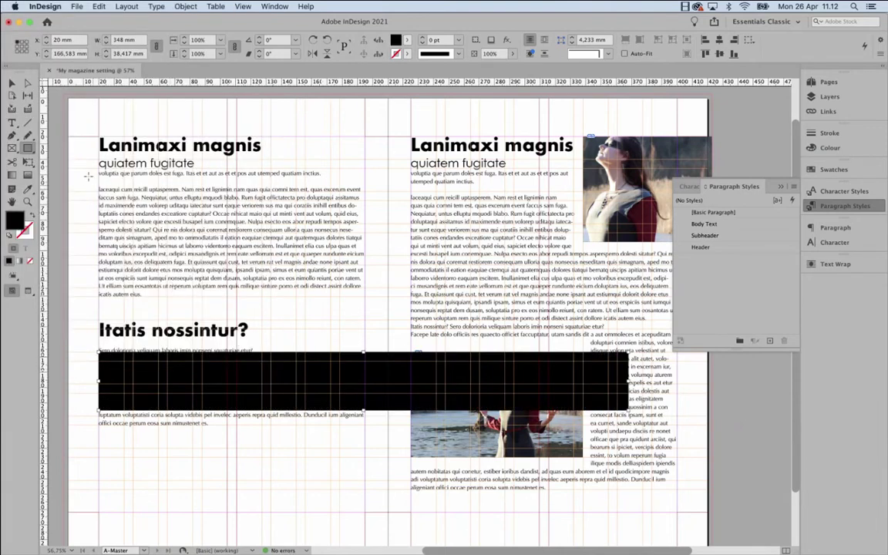
Insert a paragraph break after "Sero dolo" in the line below the "Itatis nossintur?" heading.
click(12, 82)
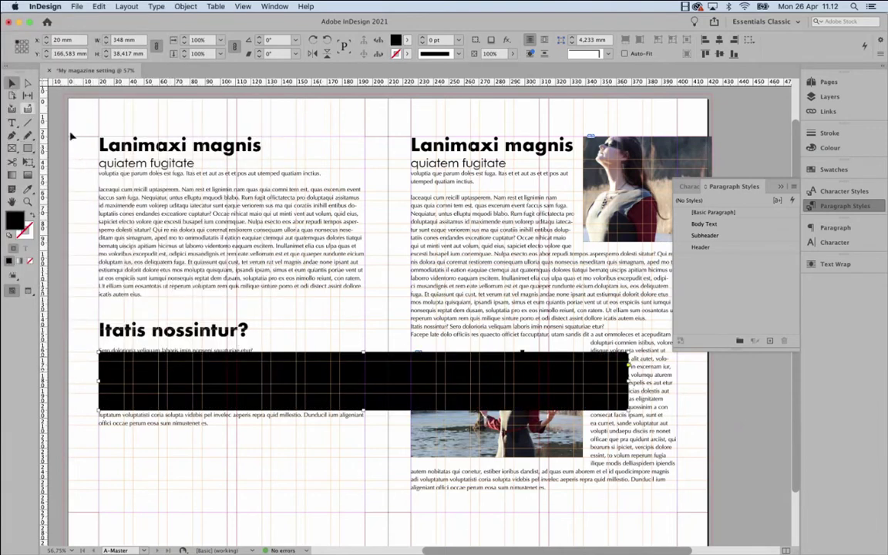
click(182, 343)
double_click(150, 344)
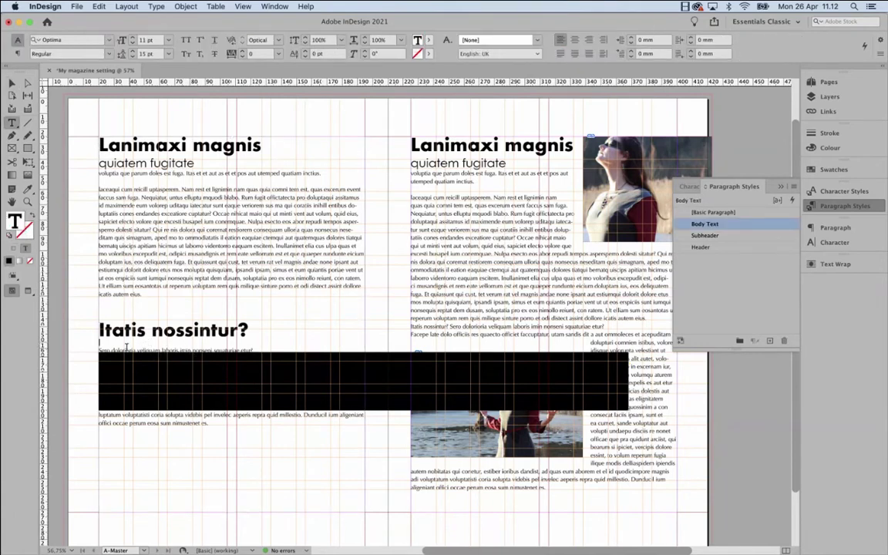
shift+click(127, 347)
click(128, 348)
key(Return)
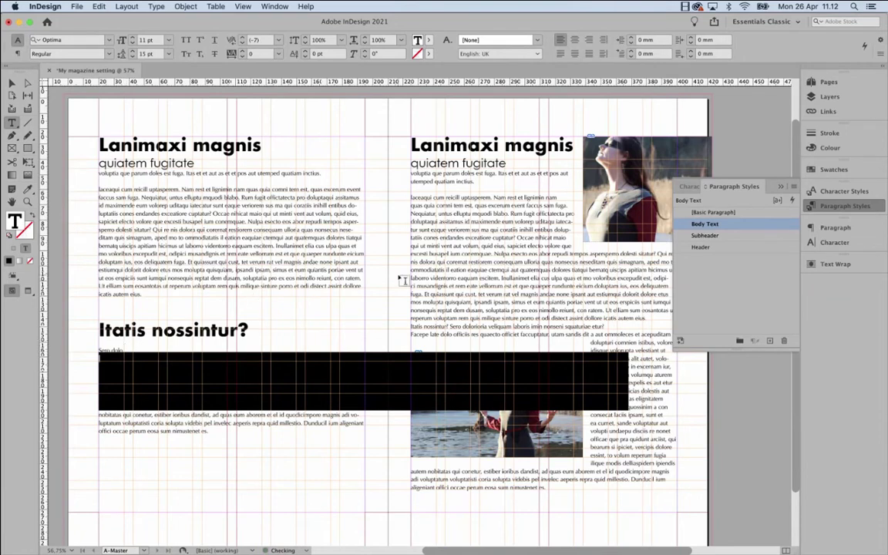
Apply the Subheader paragraph style to the "Sero dolo" line.
double_click(114, 350)
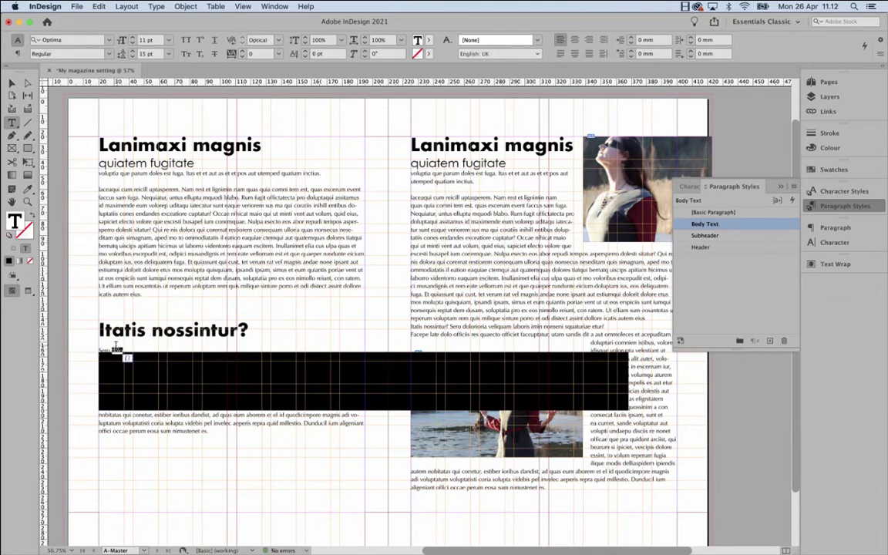
click(115, 346)
triple_click(117, 350)
click(723, 235)
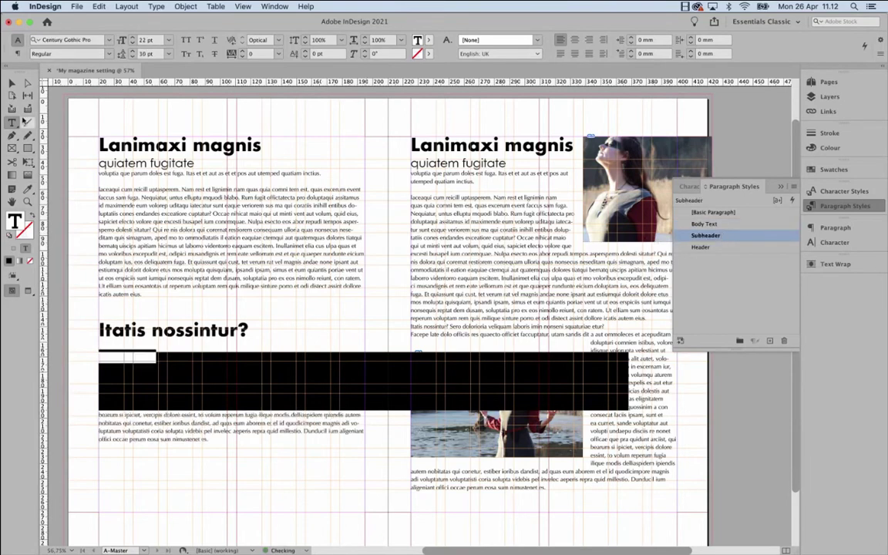
Move the black rectangle below "Sero dolo" to about X 18.75 mm, Y 177.6 mm and widen it to about 372.75 mm.
click(11, 82)
drag(272, 372, 281, 393)
key(super+z)
click(388, 380)
mouse_move(387, 381)
mouse_down()
mouse_move(383, 348)
mouse_move(393, 394)
mouse_up()
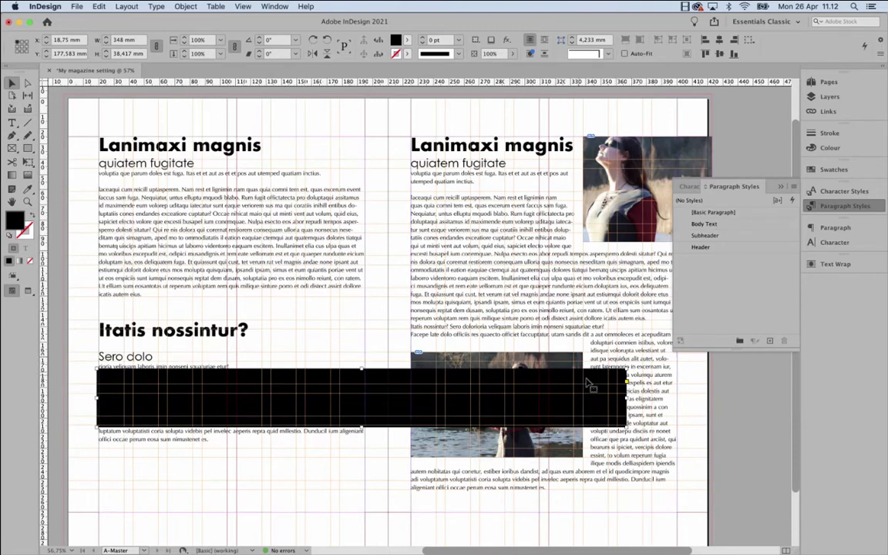
drag(626, 398, 664, 398)
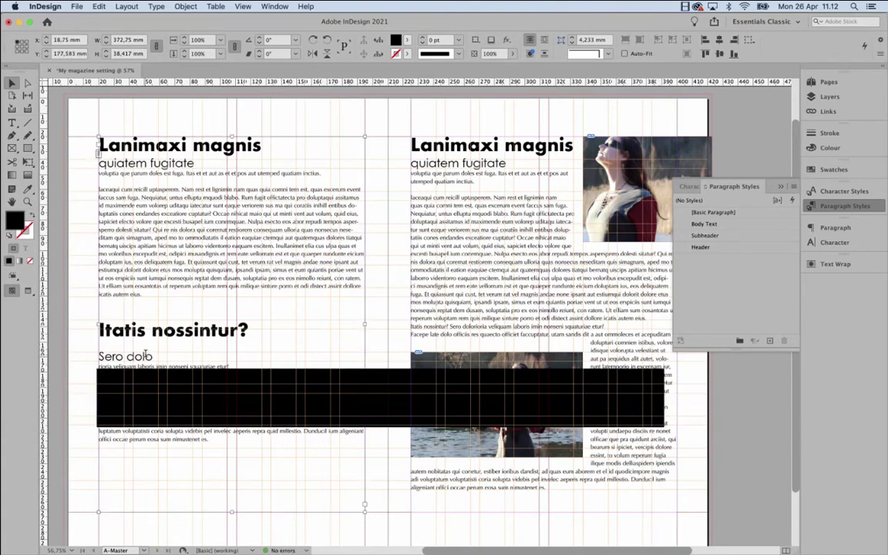
Increase the leading of the "Sero dolo" subheading to 33 pt.
triple_click(145, 355)
click(132, 51)
click(132, 51)
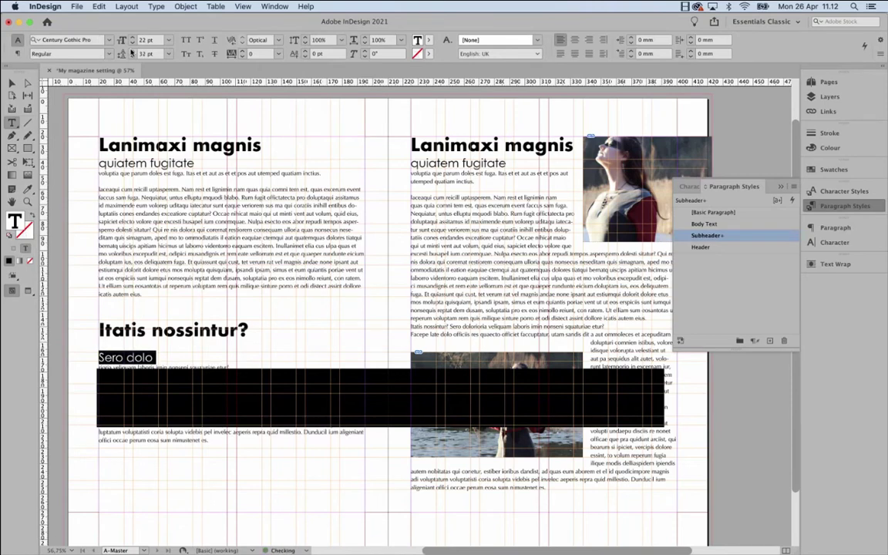
click(131, 51)
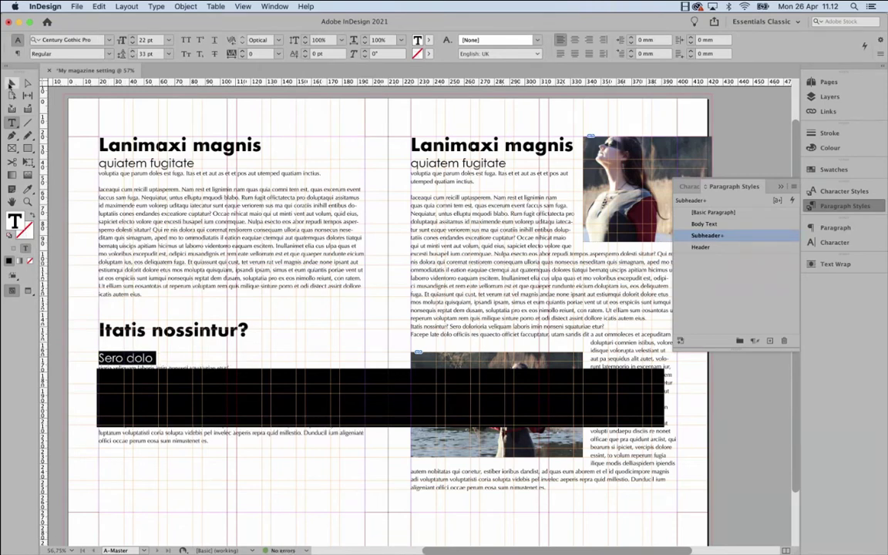
Nudge the black rectangle down to Y 178.583 mm.
click(12, 83)
click(60, 266)
click(241, 388)
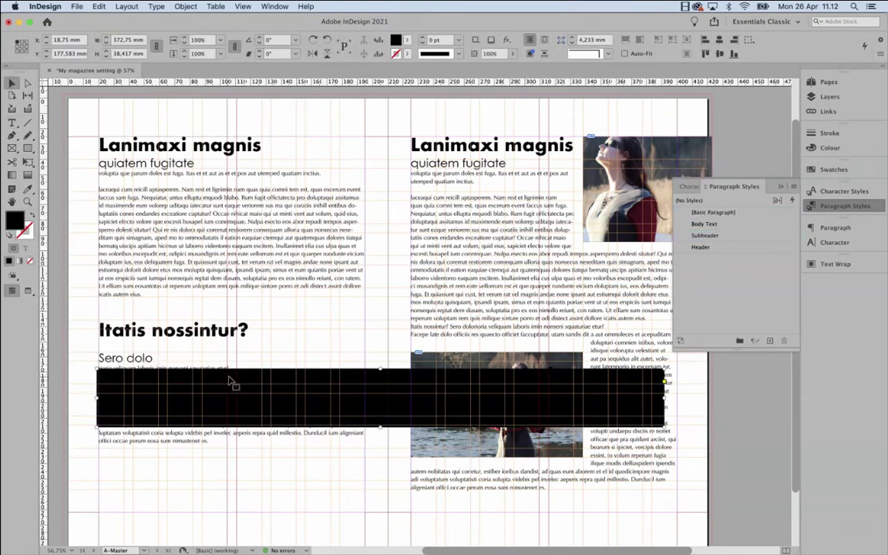
key(Down)
key(Down)
key(Down)
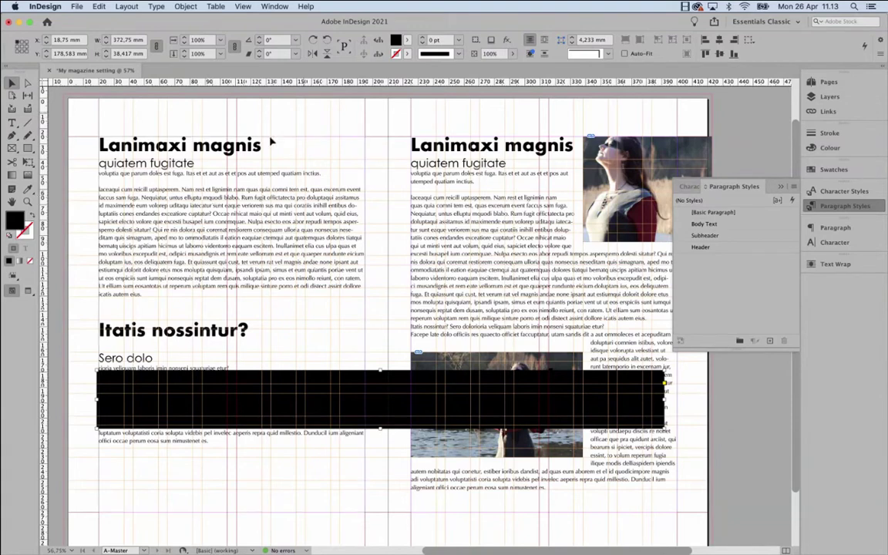
Examine the font size, leading and paragraph style of the header, subheaders and body text across the spread.
double_click(140, 143)
drag(139, 144, 215, 145)
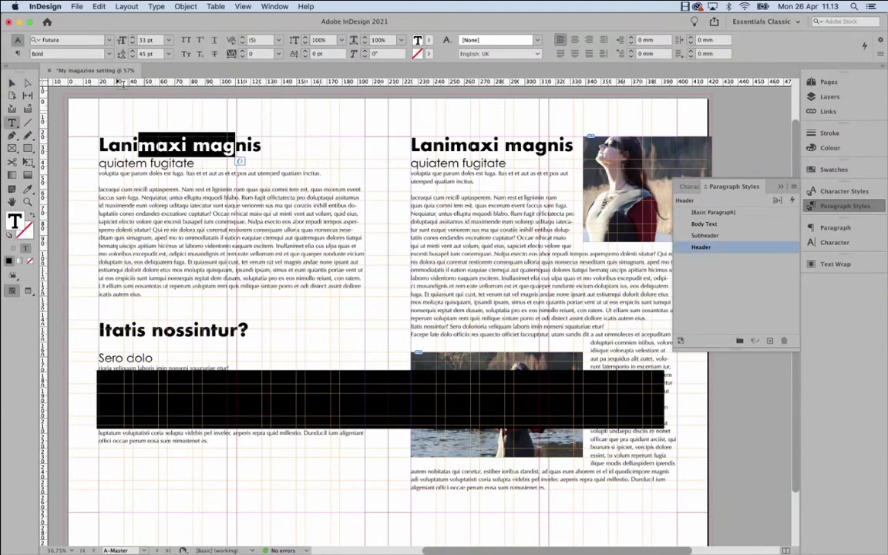
drag(115, 163, 164, 162)
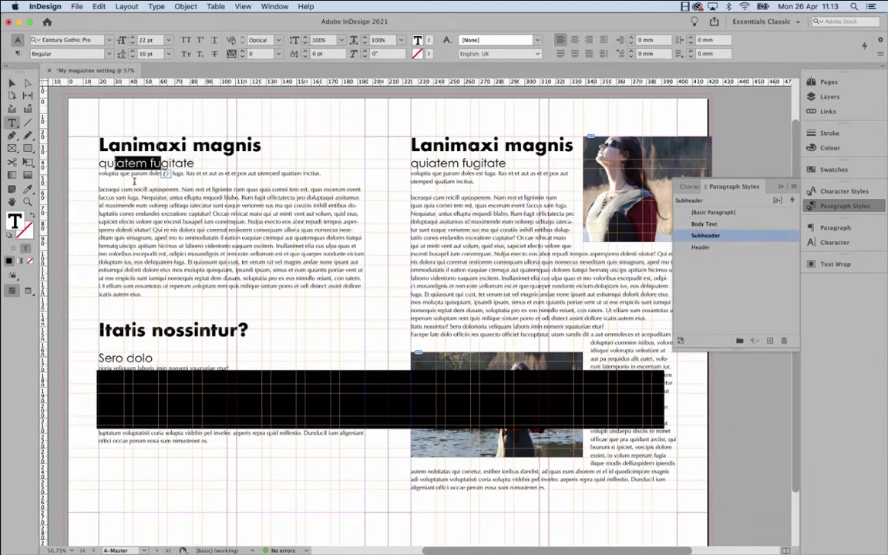
double_click(138, 173)
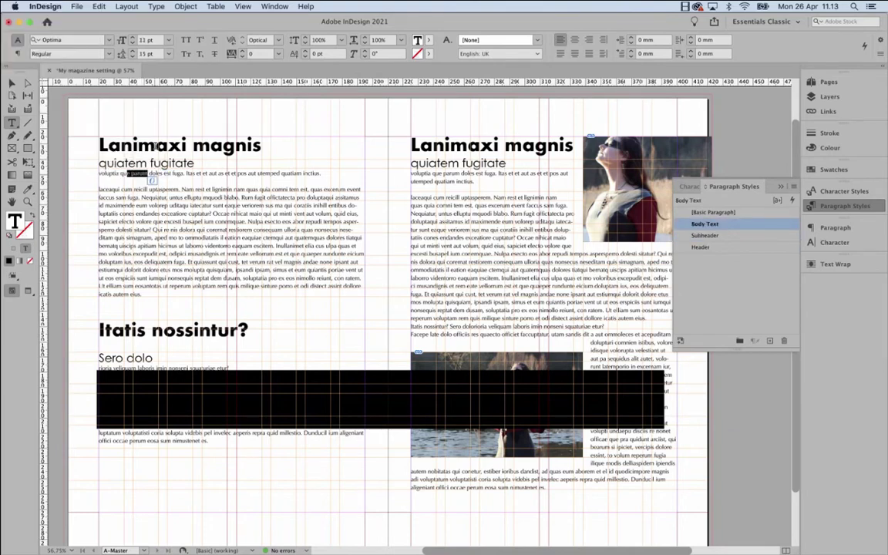
click(132, 146)
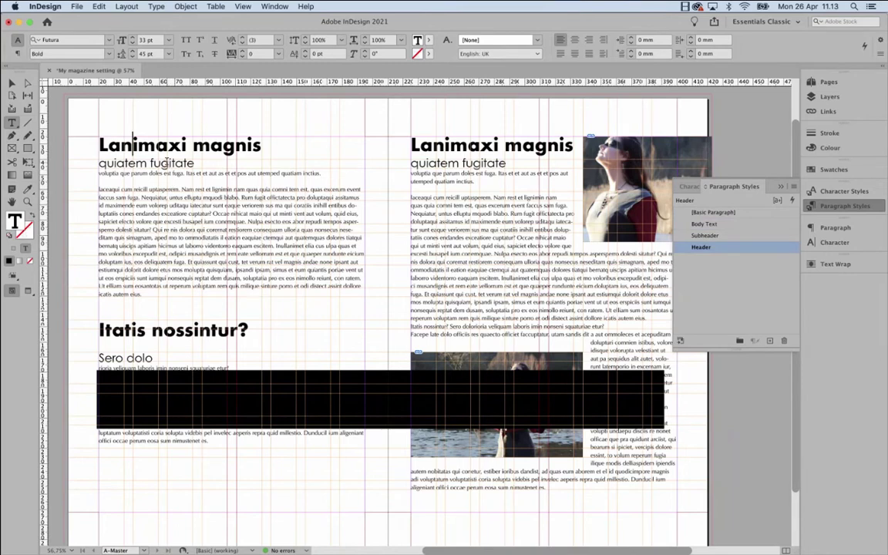
click(170, 186)
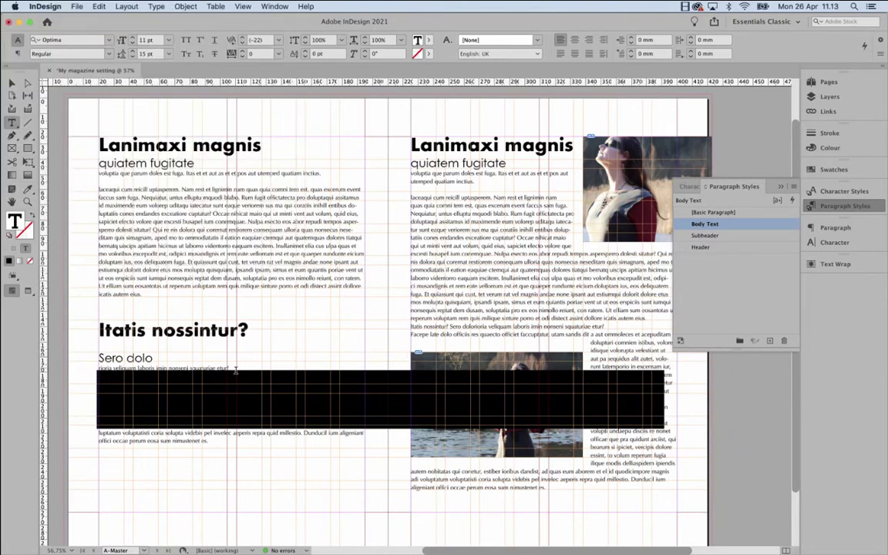
triple_click(152, 358)
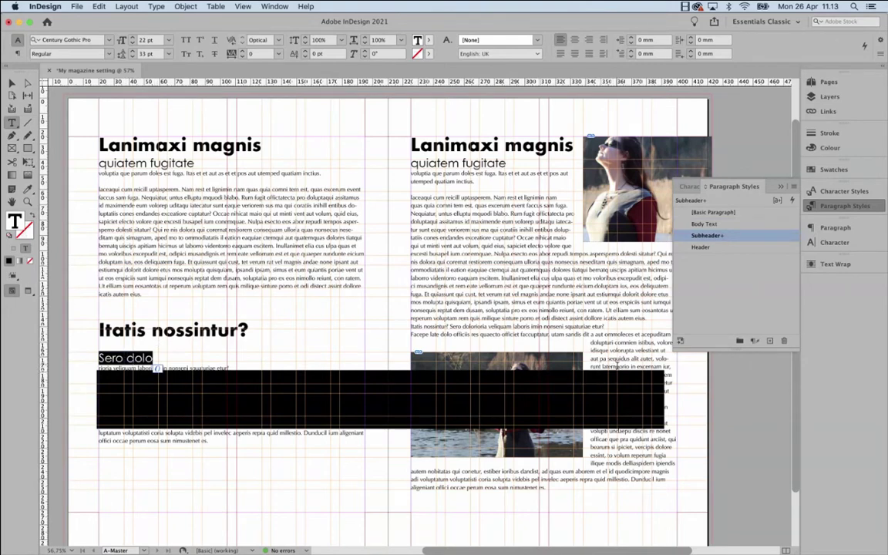
click(605, 366)
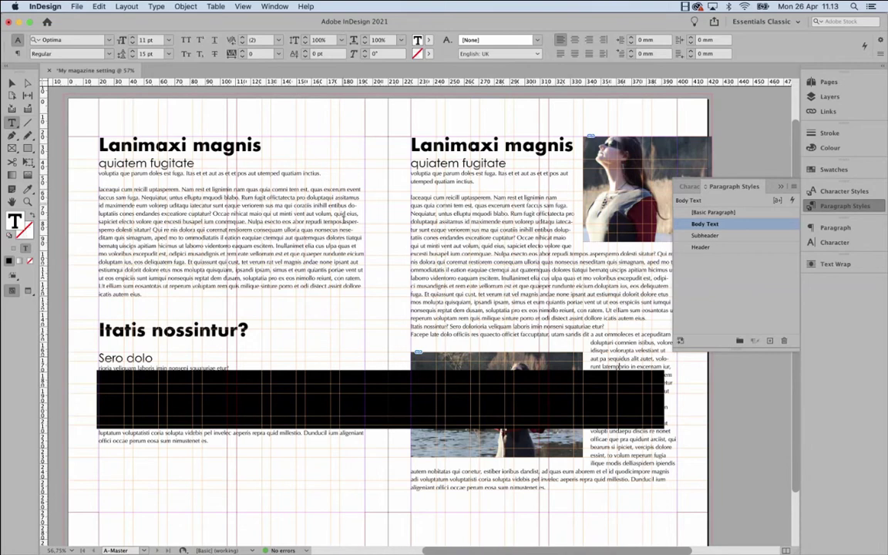
Move the black rectangle up over the body text to about X 72.25 mm, Y 103.333 mm.
click(11, 82)
drag(285, 339, 364, 278)
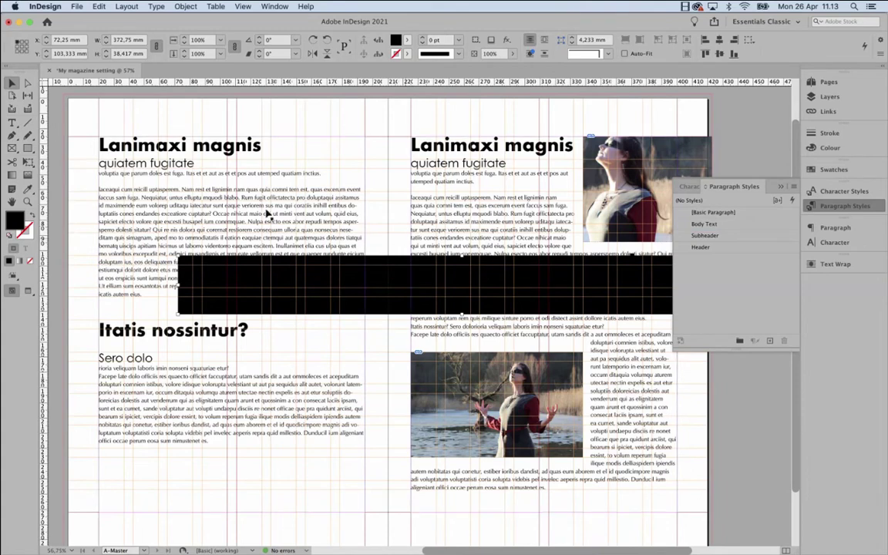
Increase the leading of the "quiatem fugitate" subheading on the left page to 35 pt.
double_click(171, 162)
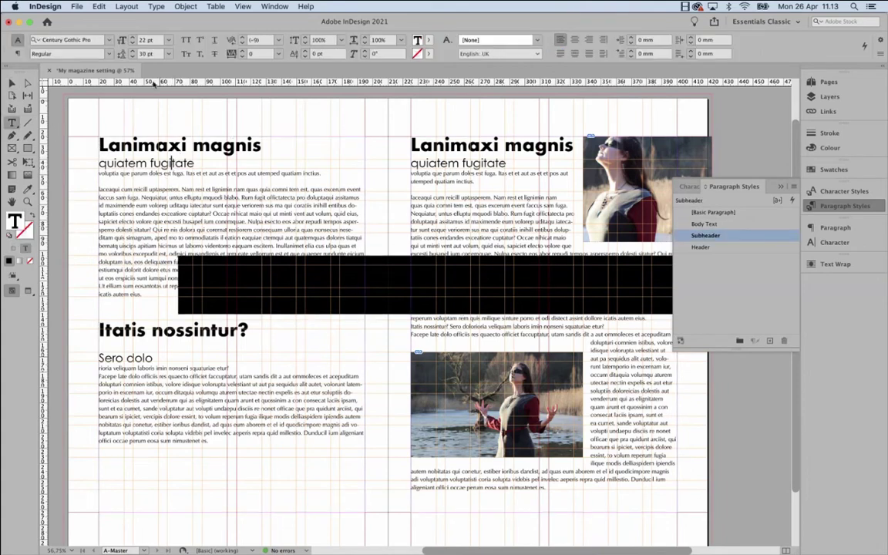
triple_click(182, 158)
click(134, 51)
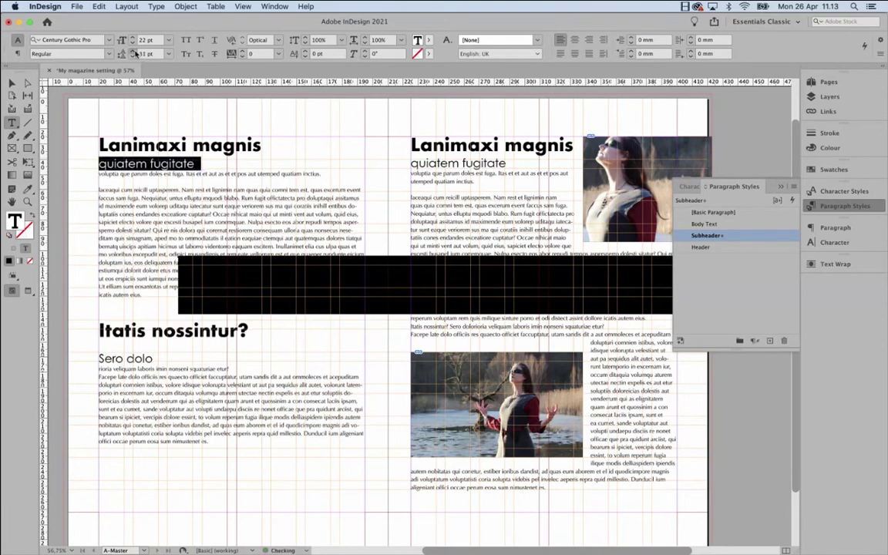
click(134, 51)
click(133, 51)
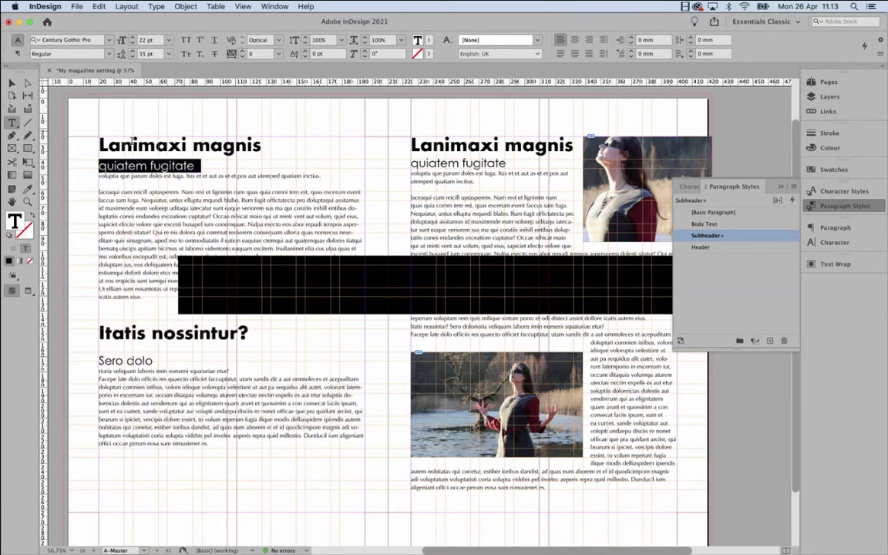
key(Escape)
click(190, 94)
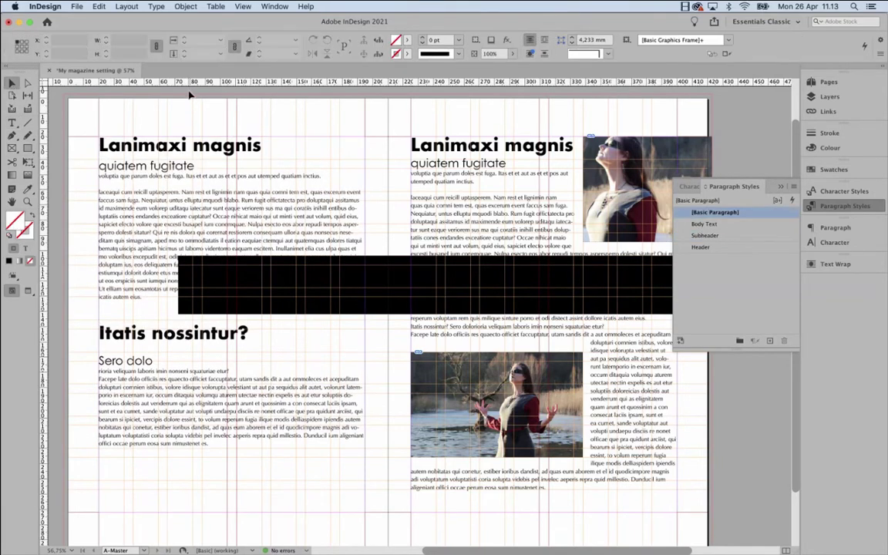
Switch the spread to preview mode without guides and delete the black rectangle.
key(w)
click(367, 305)
drag(367, 305, 359, 399)
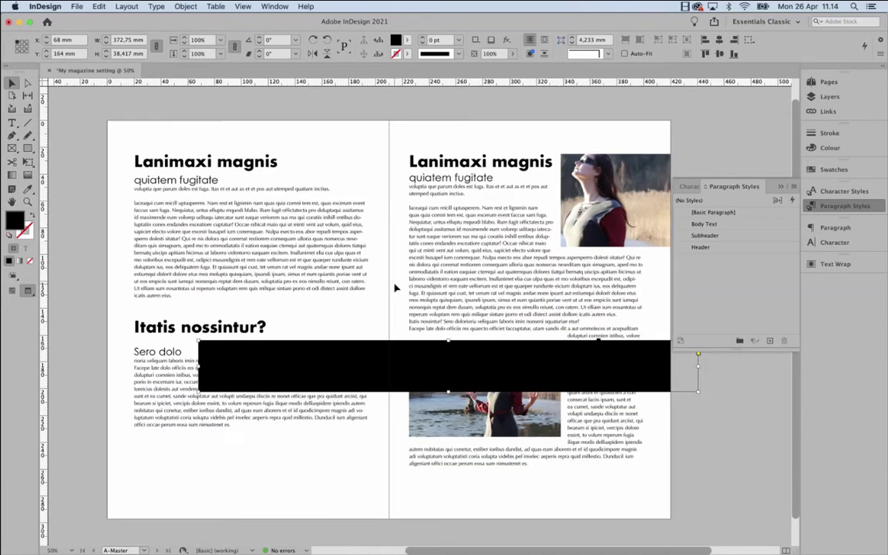
scroll(394, 288, up, 5)
scroll(394, 288, up, 1)
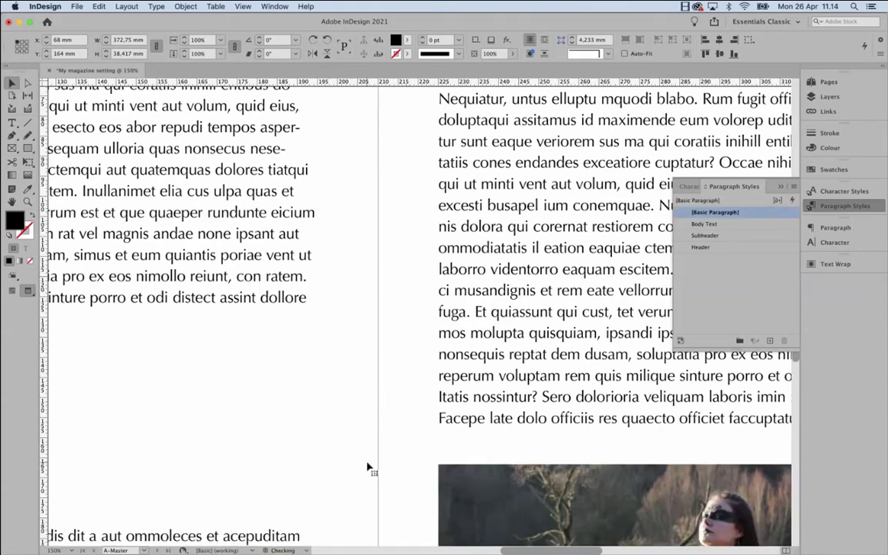
key(BackSpace)
key(super+0)
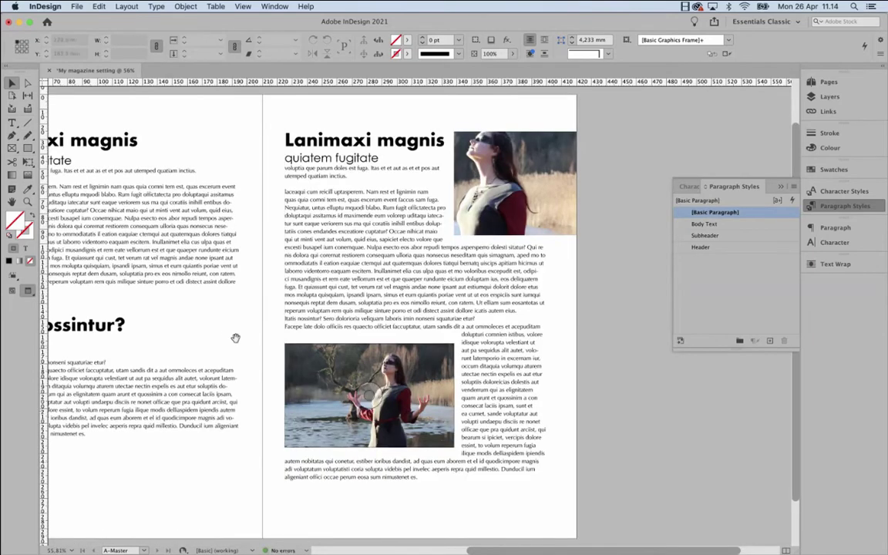
scroll(286, 348, left, 1)
scroll(286, 348, left, 2)
scroll(340, 352, up, 1)
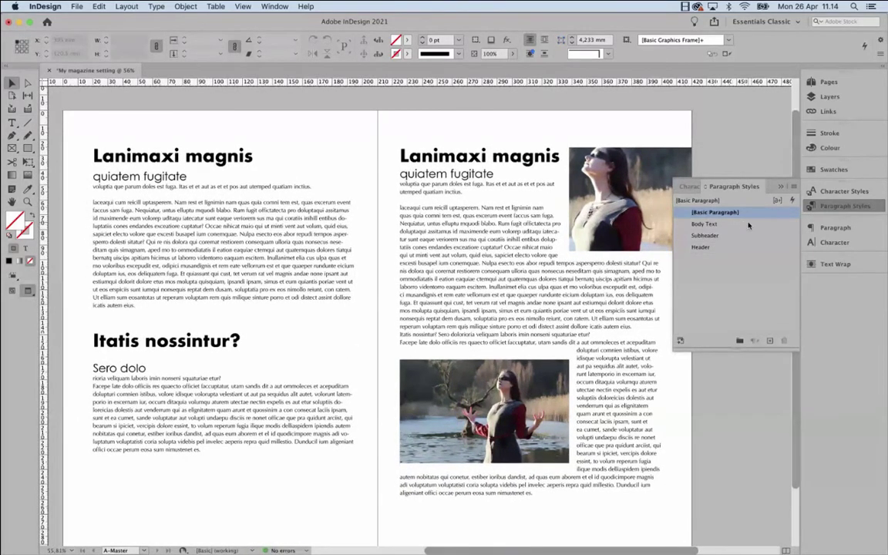
right_click(749, 226)
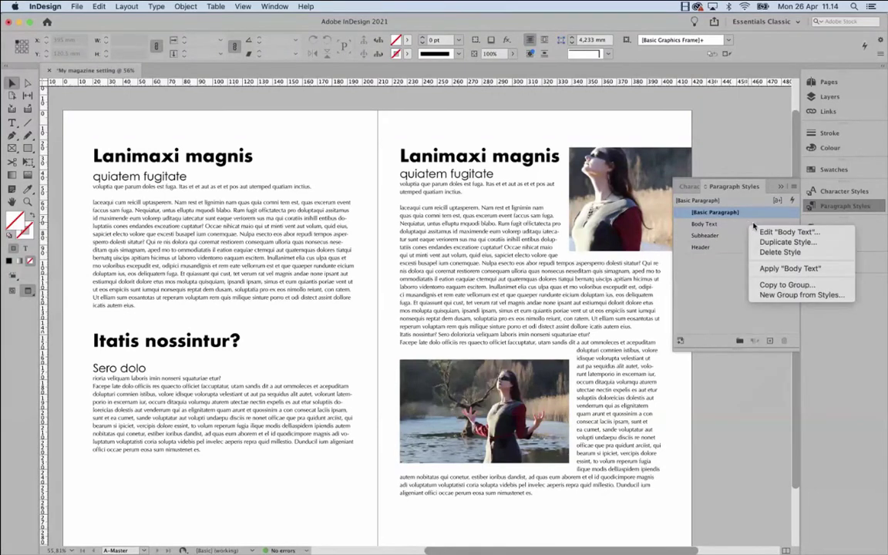
click(729, 278)
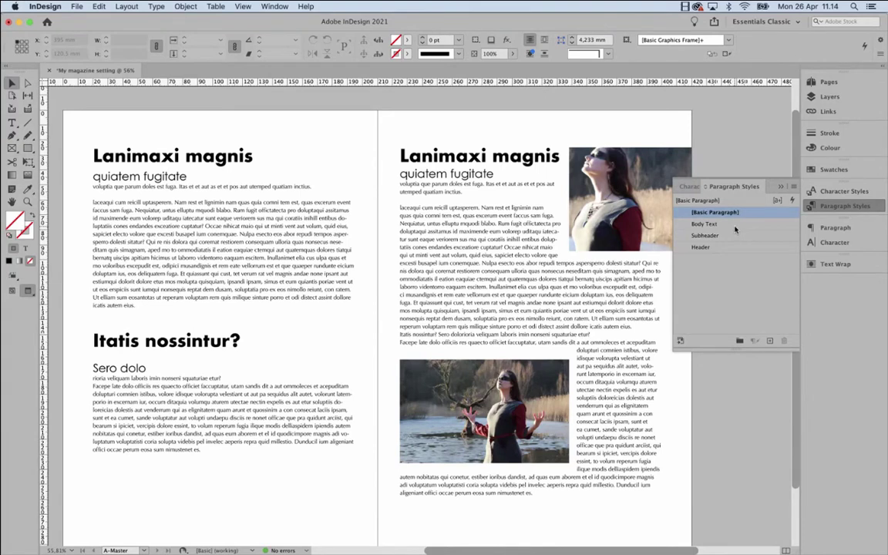
right_click(734, 229)
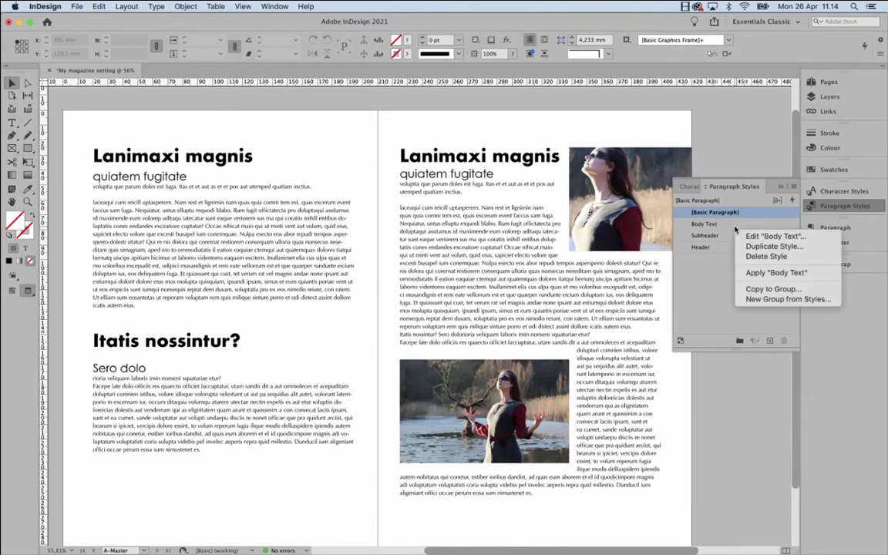
click(411, 235)
click(438, 192)
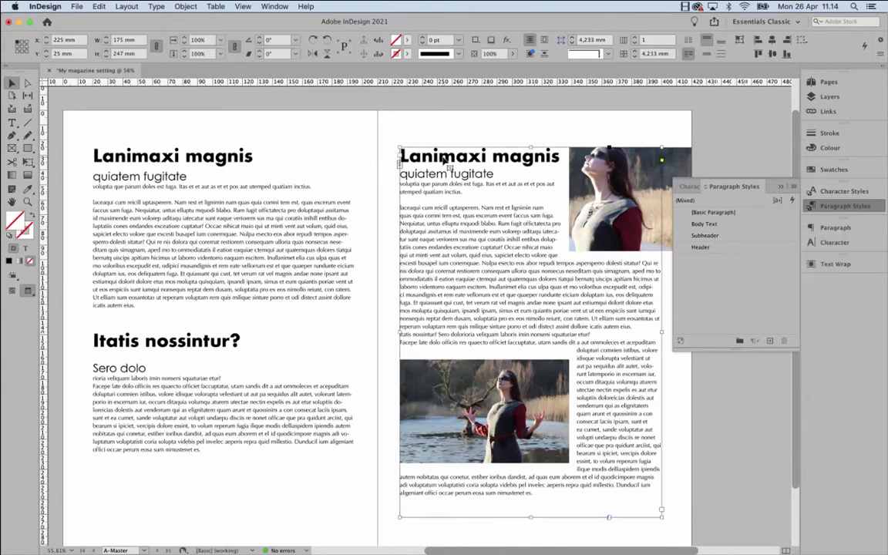
double_click(444, 160)
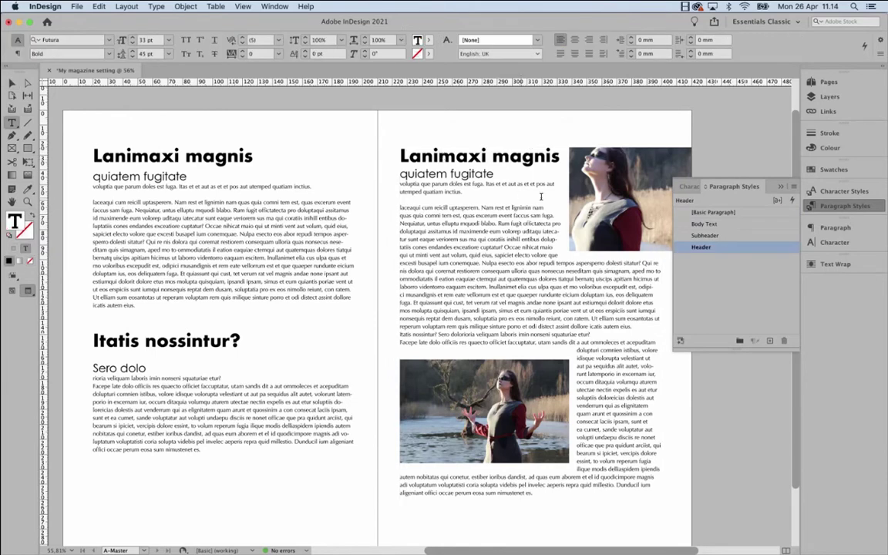
double_click(704, 223)
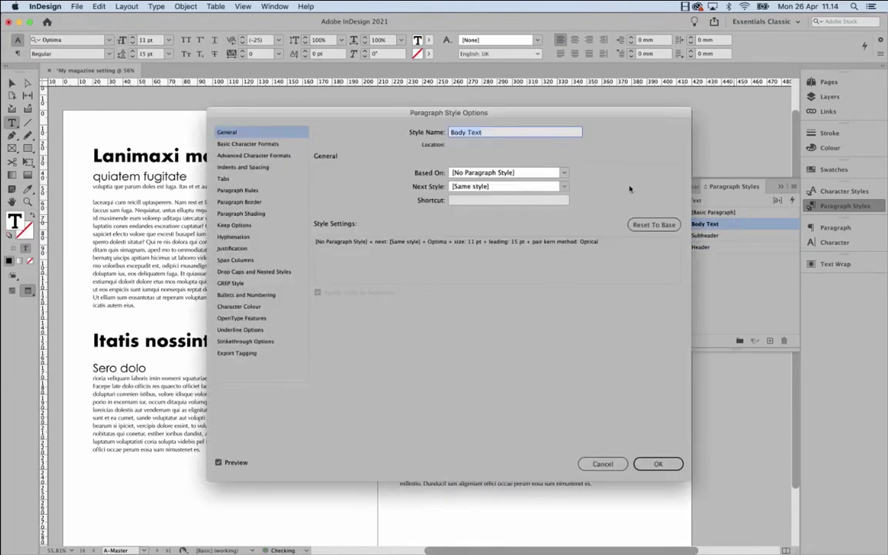
drag(494, 114, 432, 174)
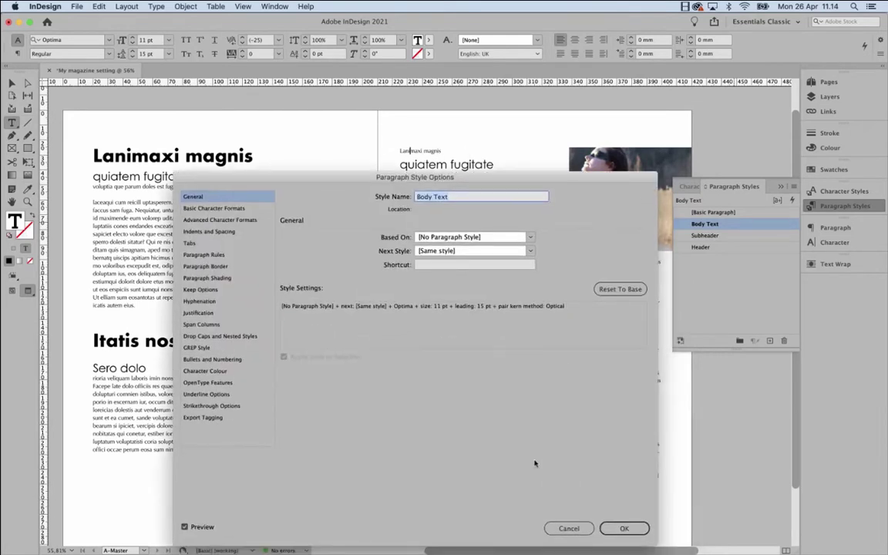
click(569, 528)
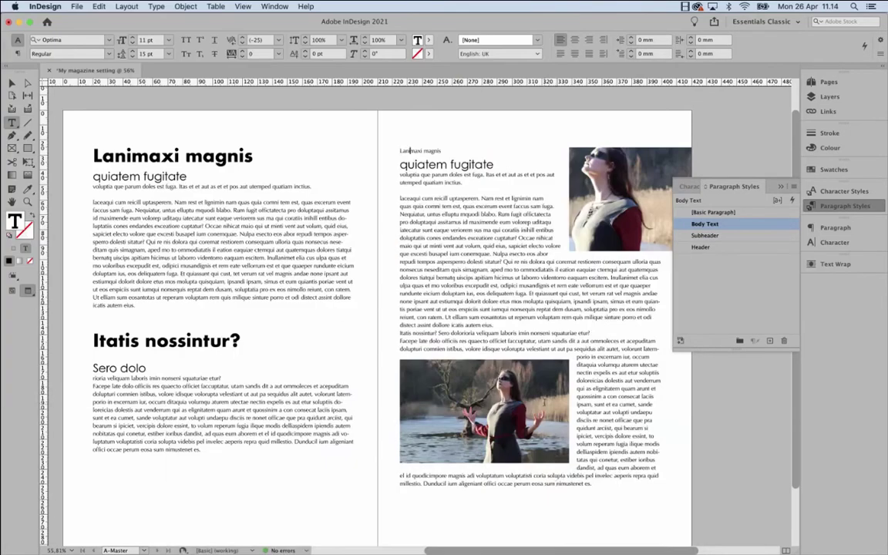
key(super+z)
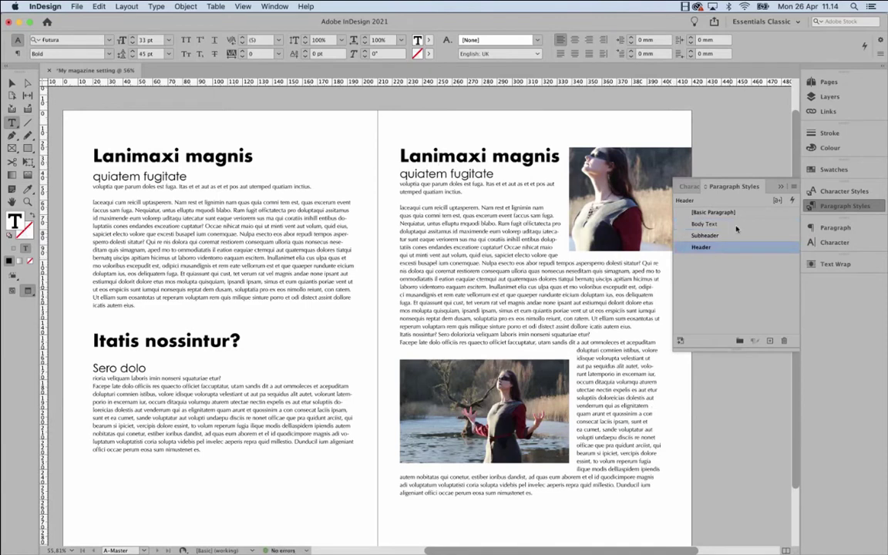
Edit the Body Text paragraph style so that its Align to Grid option is All Lines.
right_click(740, 225)
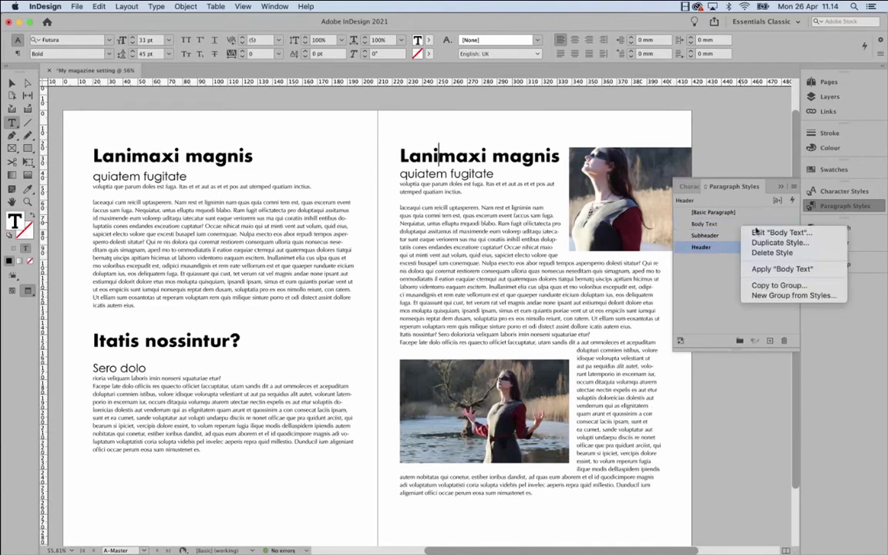
click(772, 232)
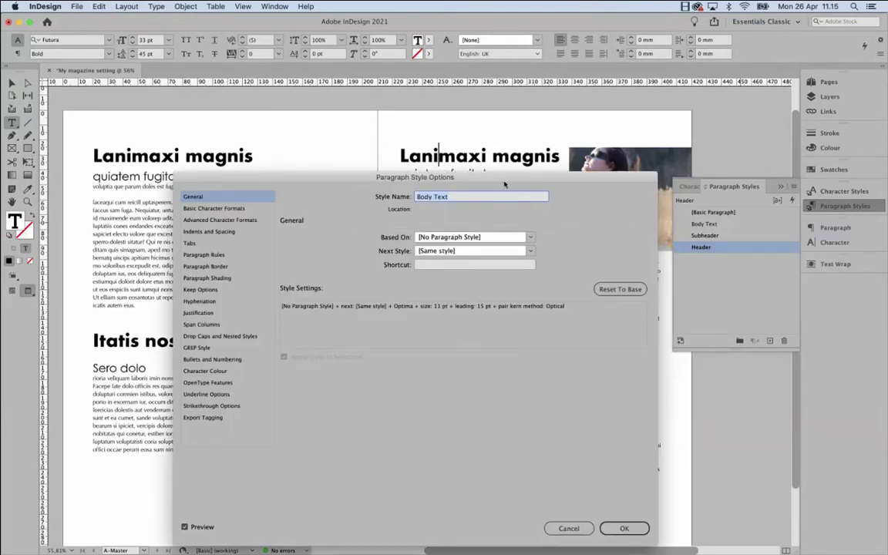
drag(505, 183, 756, 186)
click(460, 236)
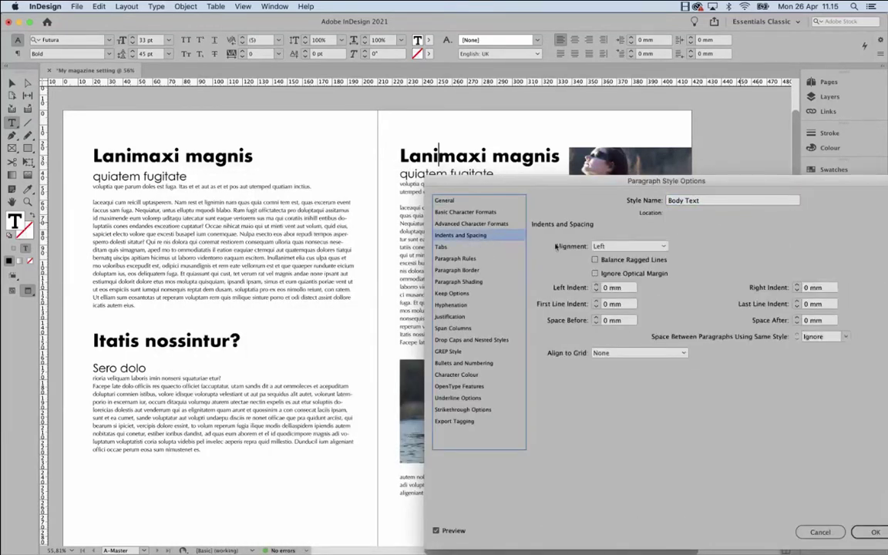
click(609, 353)
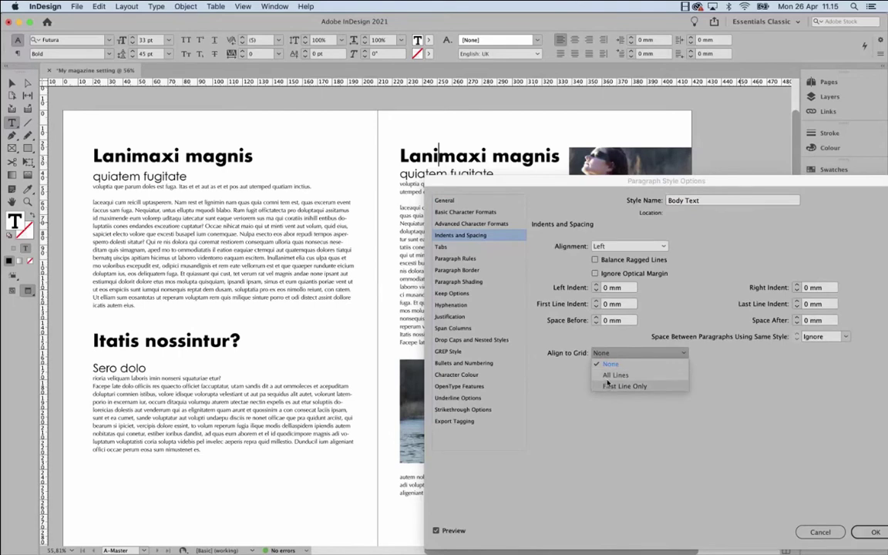
click(579, 368)
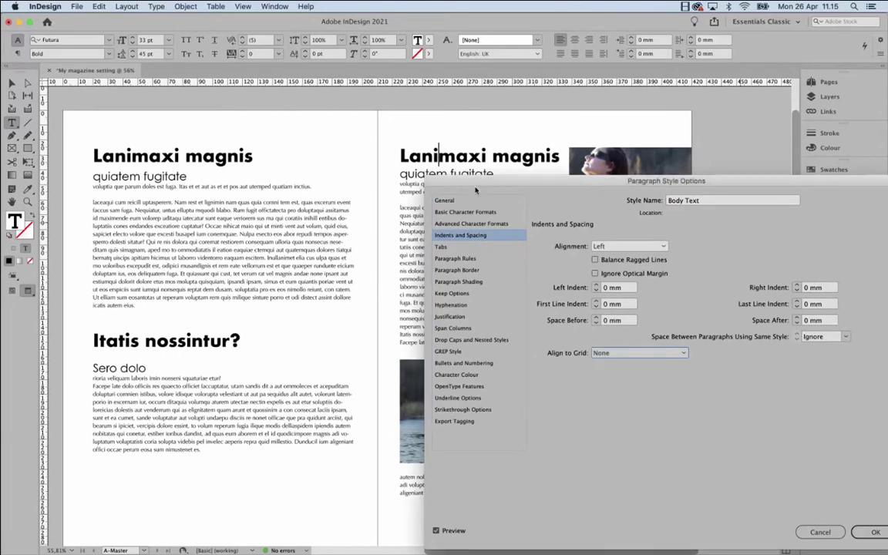
drag(475, 190, 463, 169)
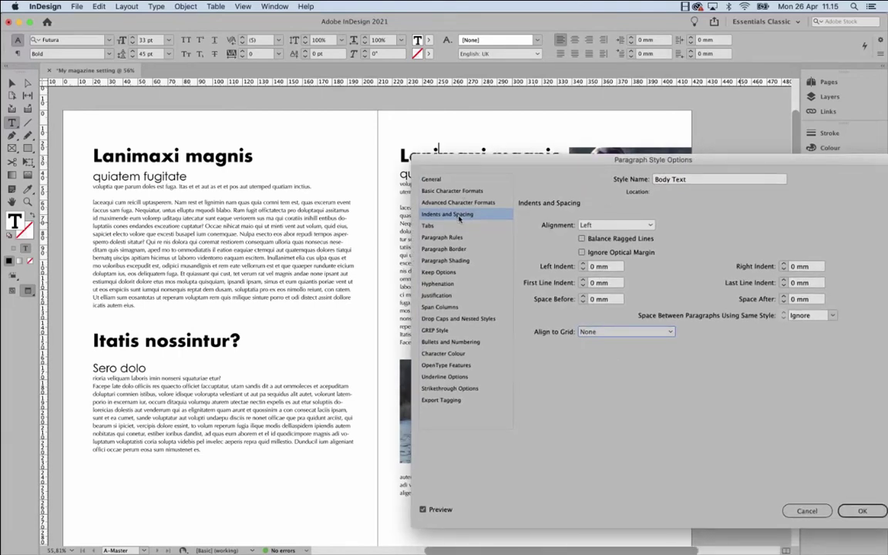
click(601, 333)
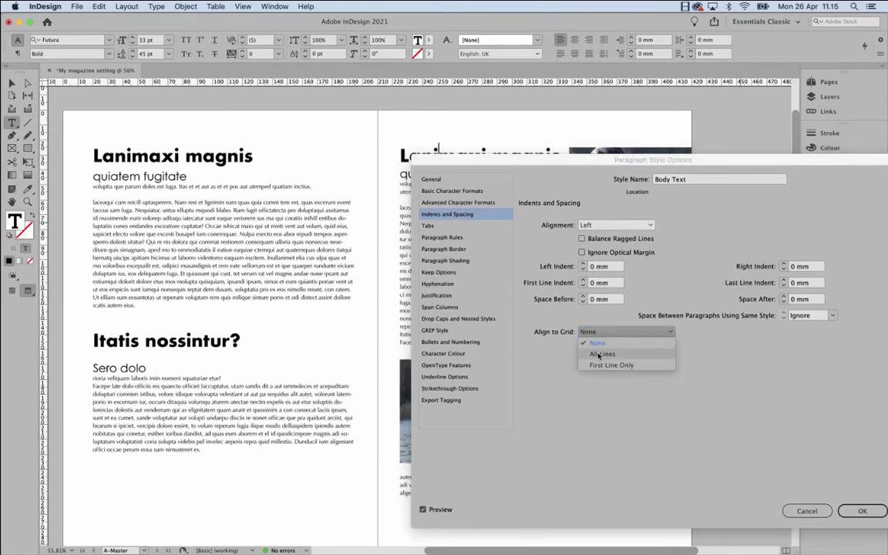
click(600, 354)
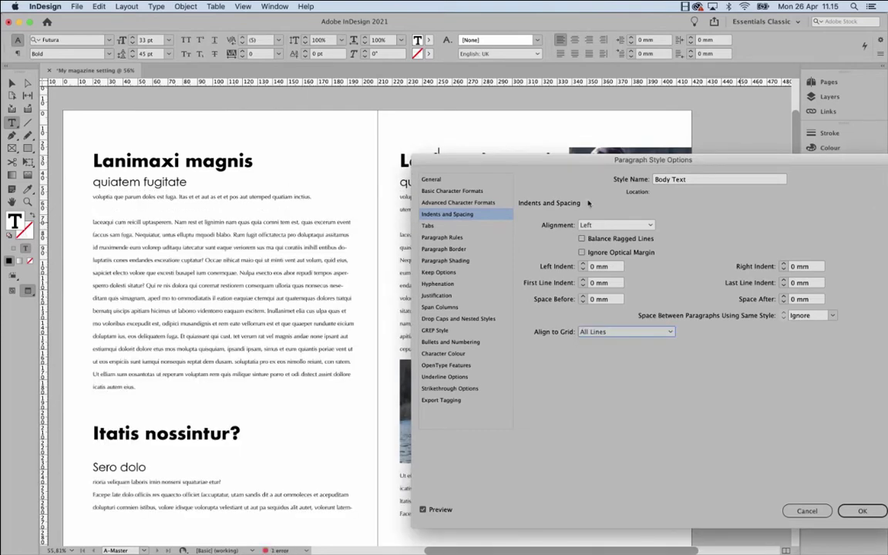
drag(596, 163, 526, 114)
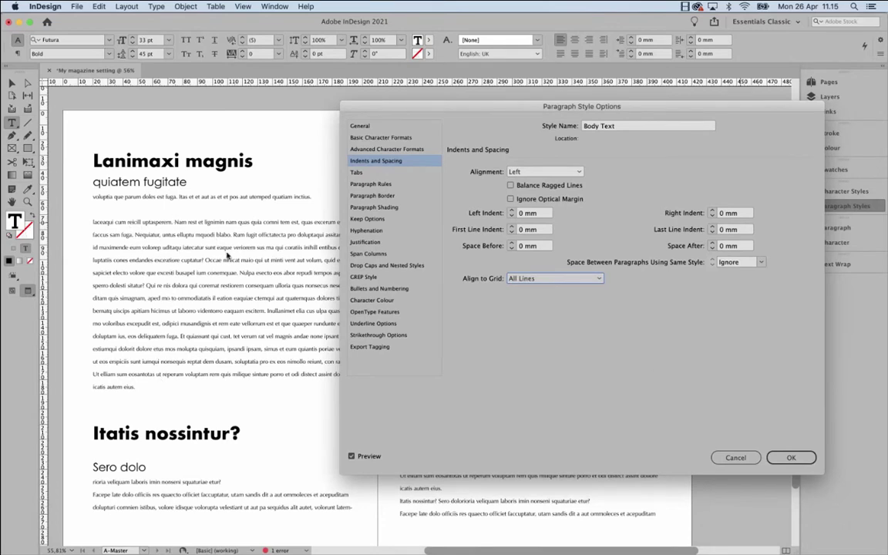
click(791, 457)
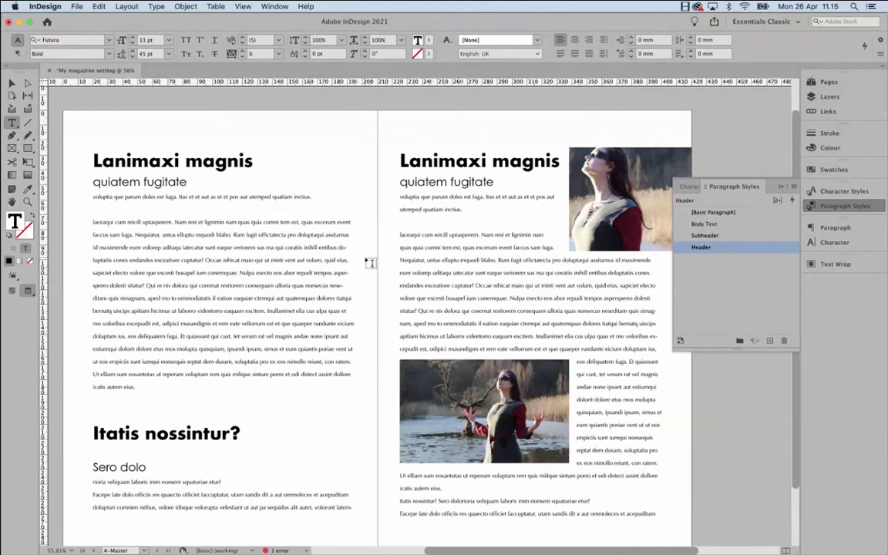
Draw an unfilled, unstroked rectangle about 47.1 mm wide and 6 mm high across the spine between body text lines, and deselect it.
click(425, 245)
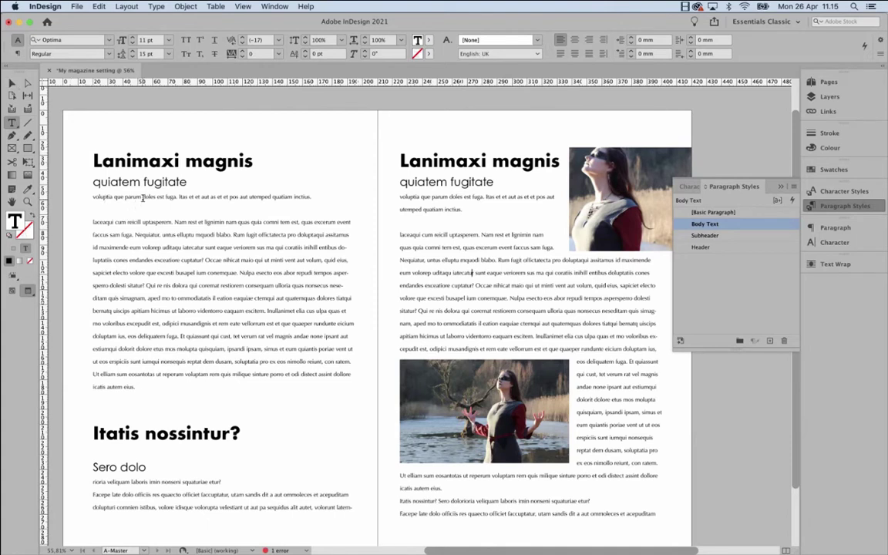
click(31, 201)
drag(272, 250, 401, 316)
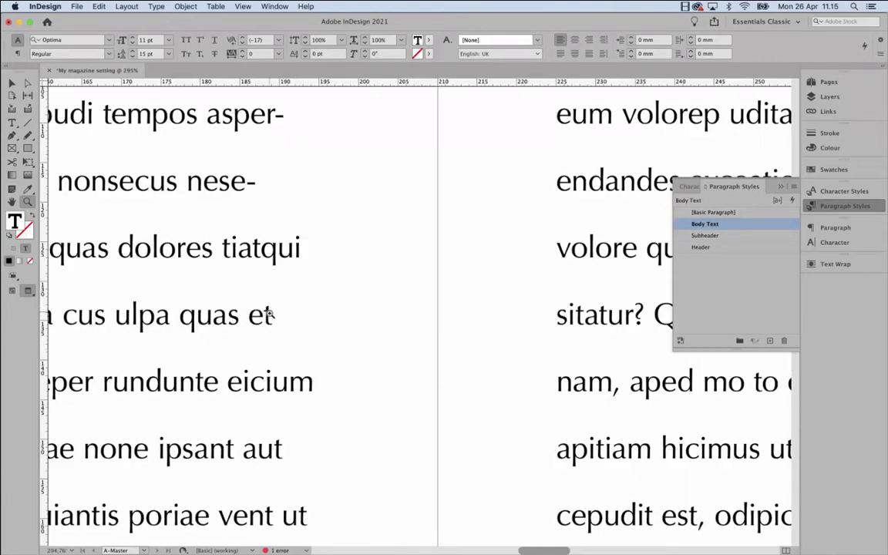
click(28, 148)
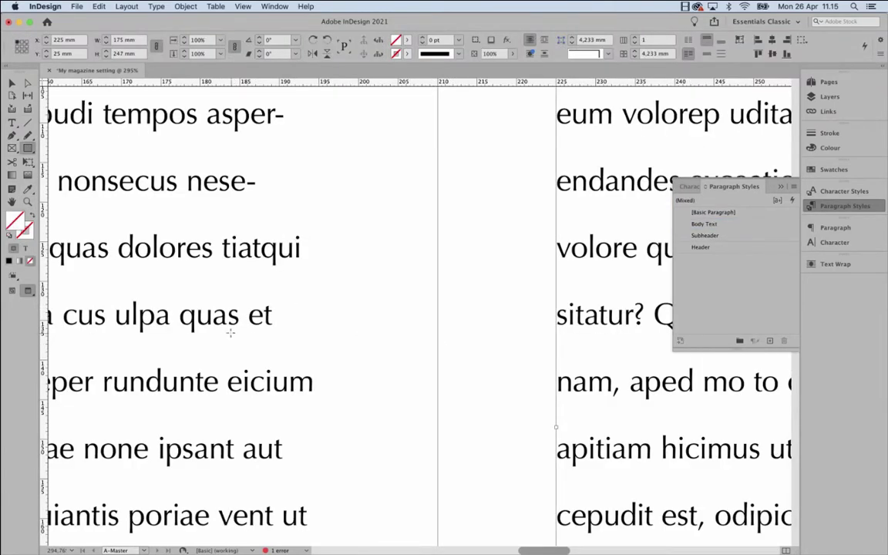
drag(223, 325, 595, 371)
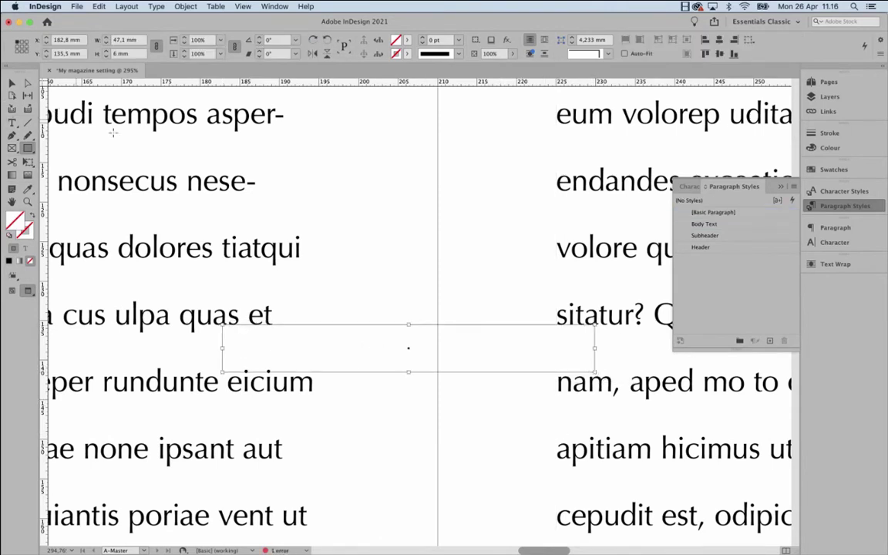
key(super+shift+a)
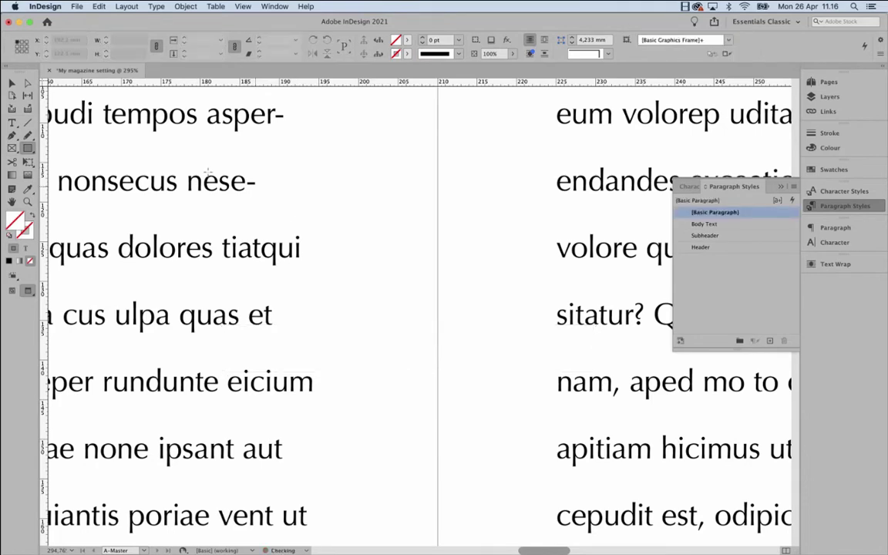
click(12, 82)
click(13, 83)
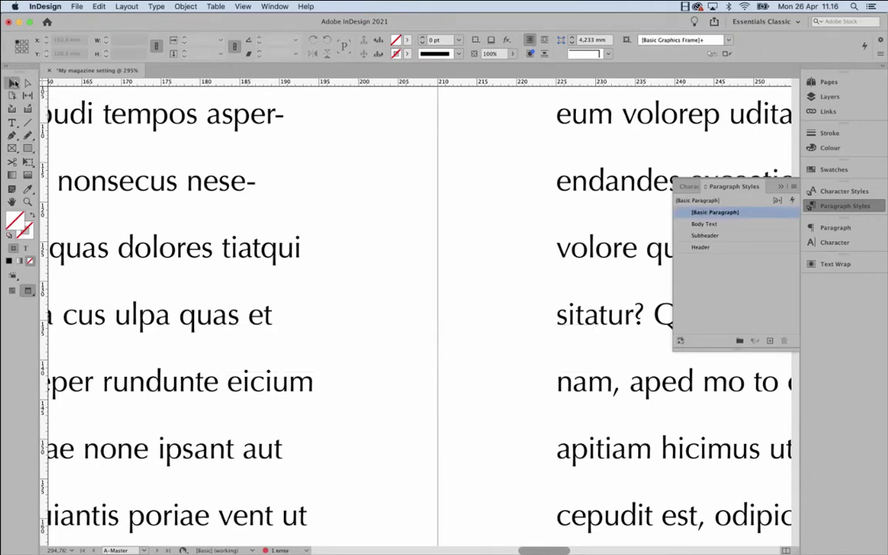
key(super+0)
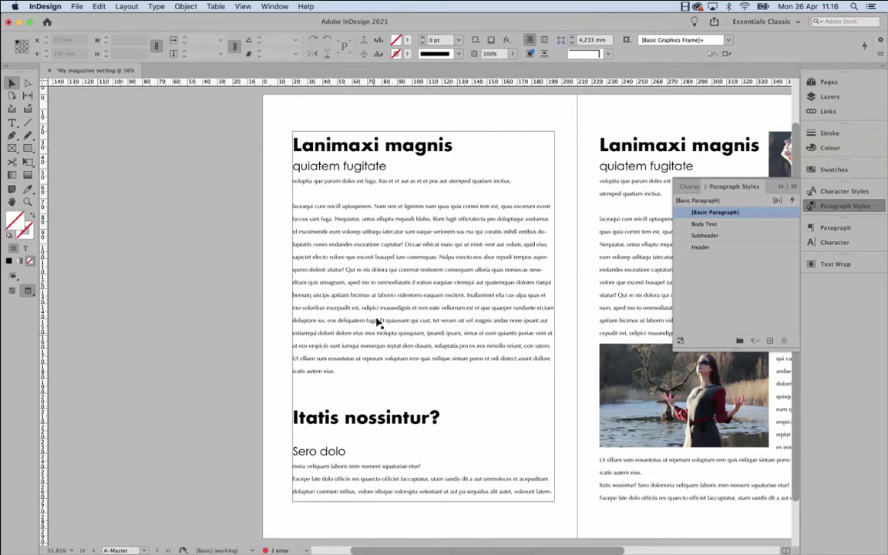
click(57, 7)
mouse_move(58, 28)
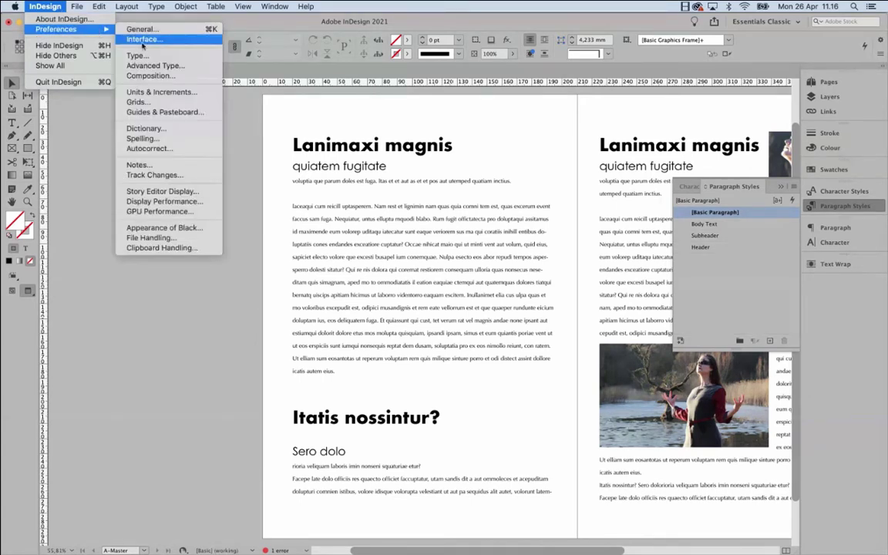
click(168, 103)
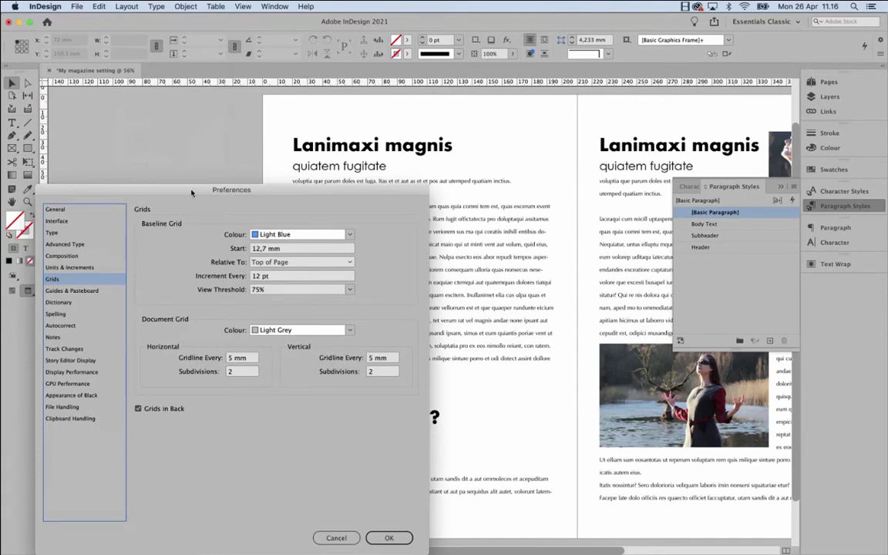
drag(196, 183, 223, 111)
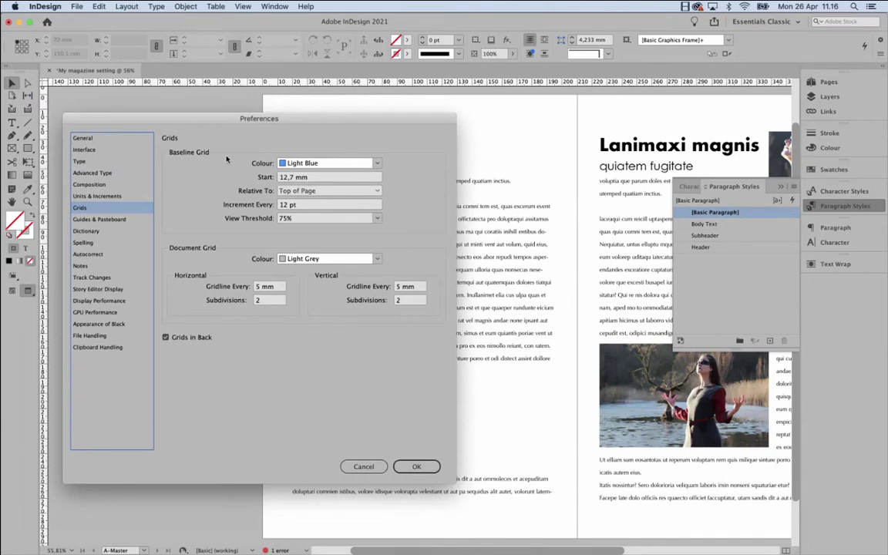
click(281, 204)
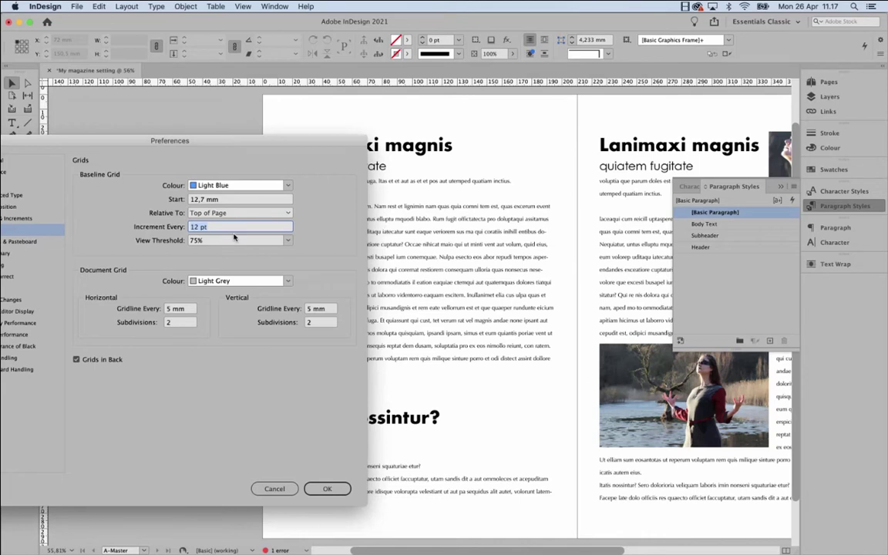
text(15)
double_click(204, 227)
click(209, 226)
drag(151, 139, 201, 143)
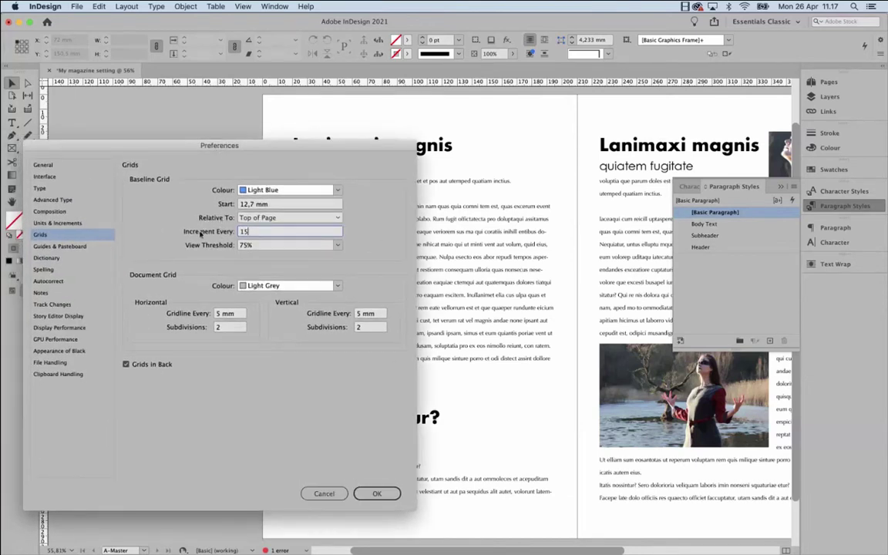
key(BackSpace)
key(BackSpace)
text(15)
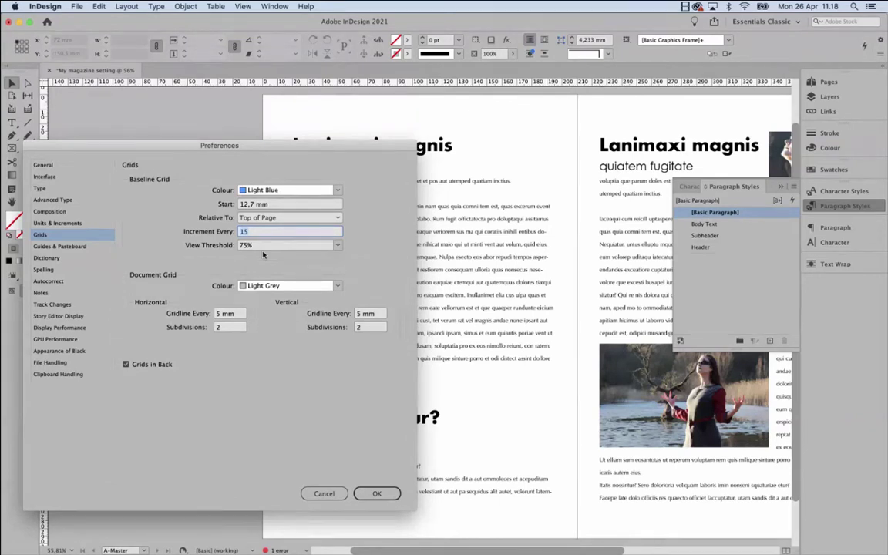
text(18)
key(BackSpace)
key(BackSpace)
text(15)
key(BackSpace)
key(BackSpace)
click(324, 493)
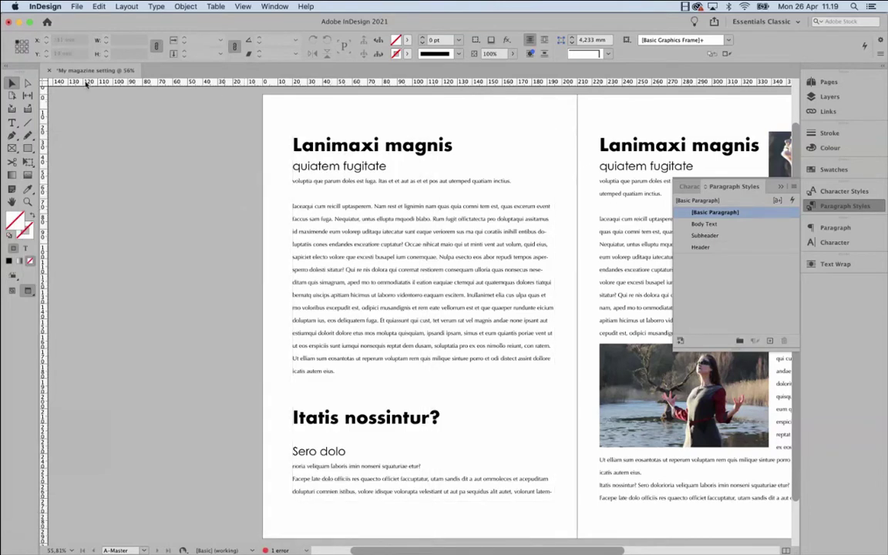
Check the body text's leading and set the baseline grid increment to 15 pt in the Grids preferences.
double_click(345, 206)
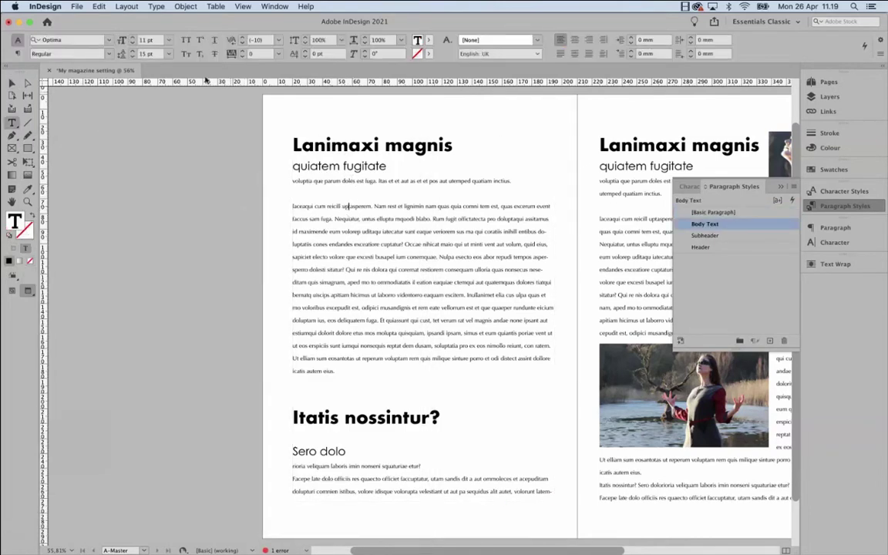
click(147, 53)
click(42, 7)
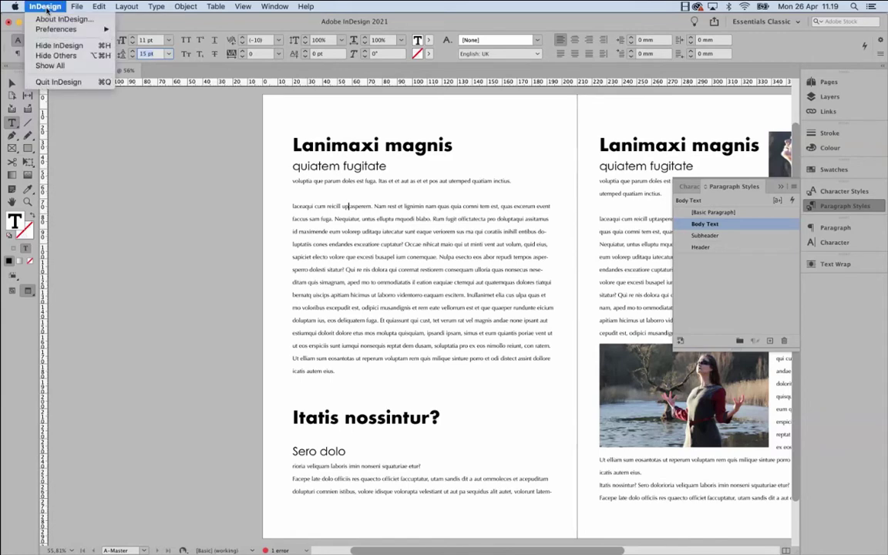
mouse_move(56, 29)
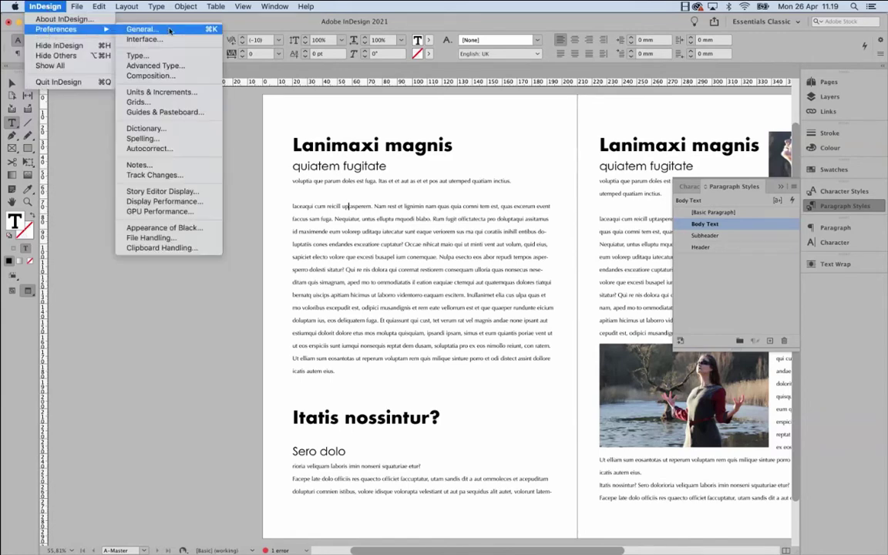
click(187, 101)
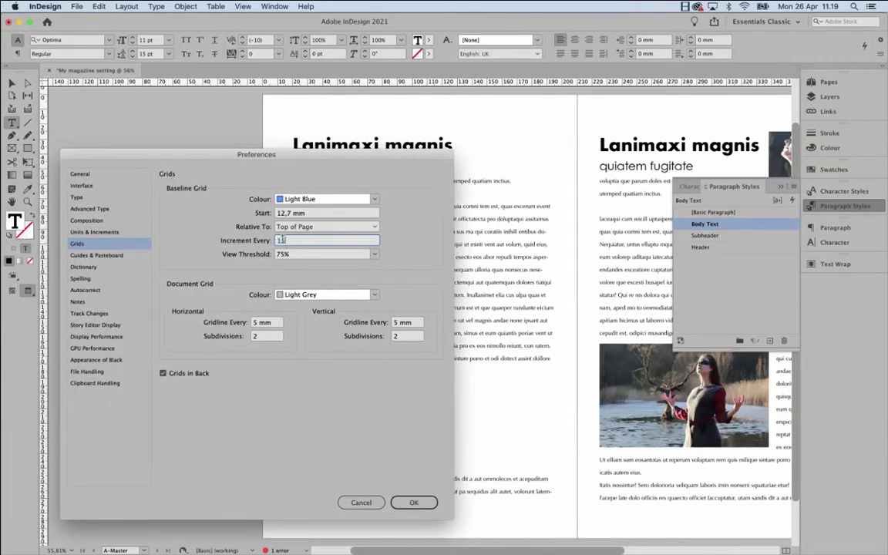
text(15)
double_click(287, 241)
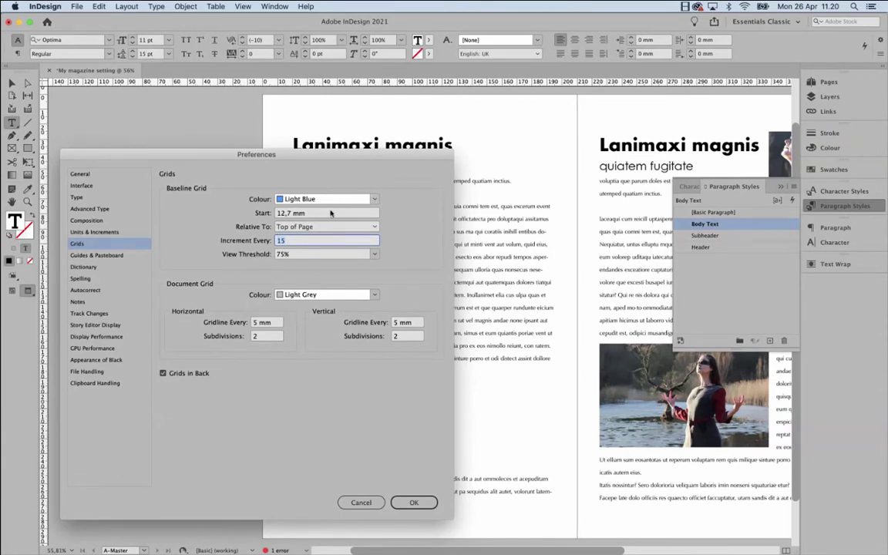
Set the baseline grid's start to 25 mm in the Grids preferences.
click(307, 213)
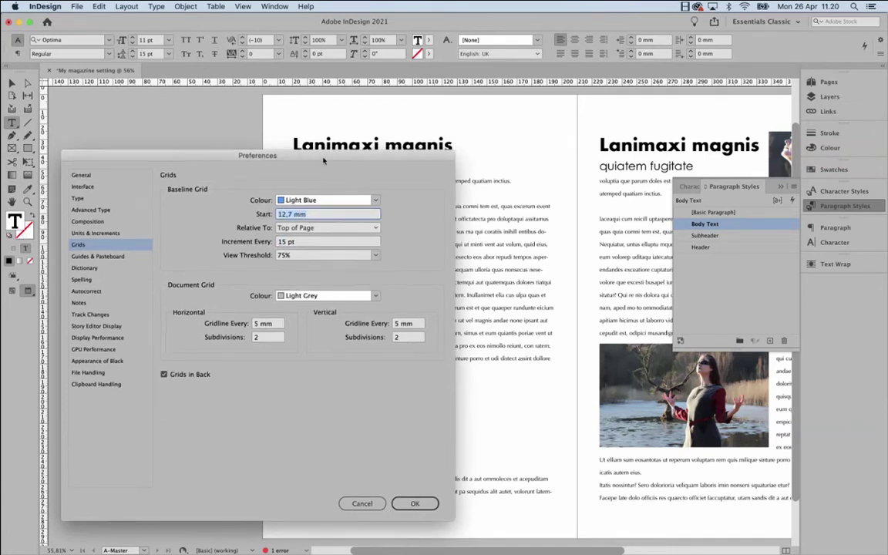
click(327, 228)
drag(327, 229, 292, 228)
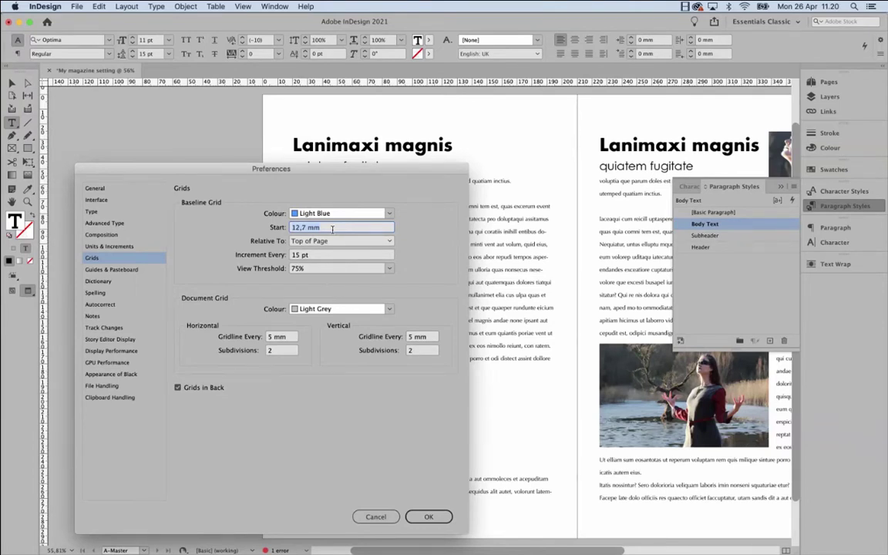
text(25)
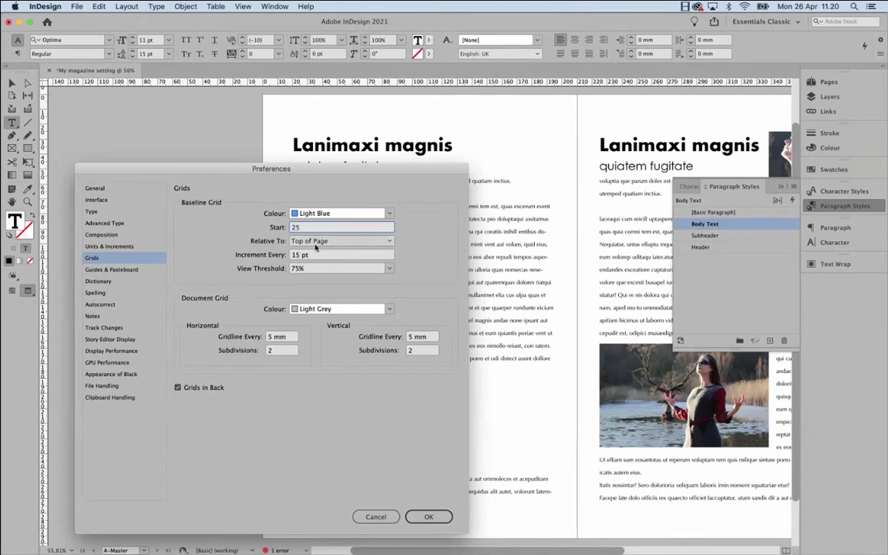
click(313, 254)
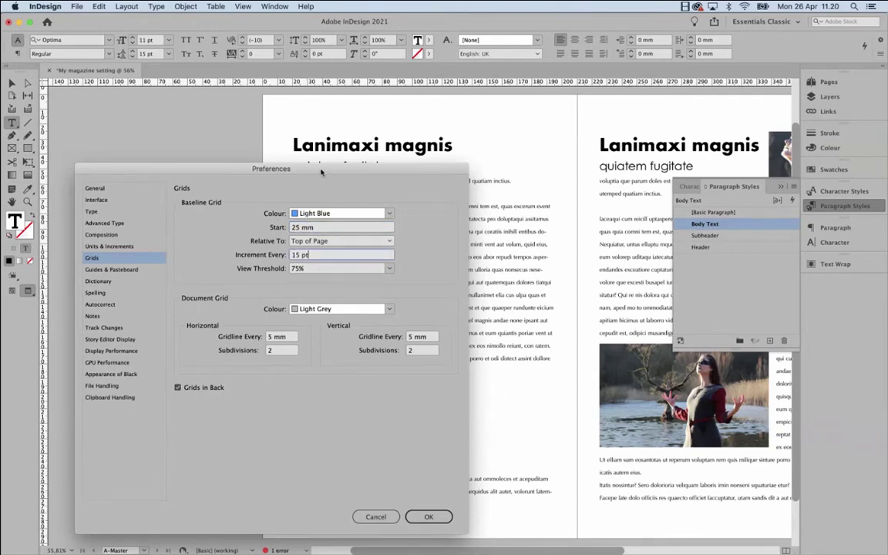
drag(289, 163, 286, 239)
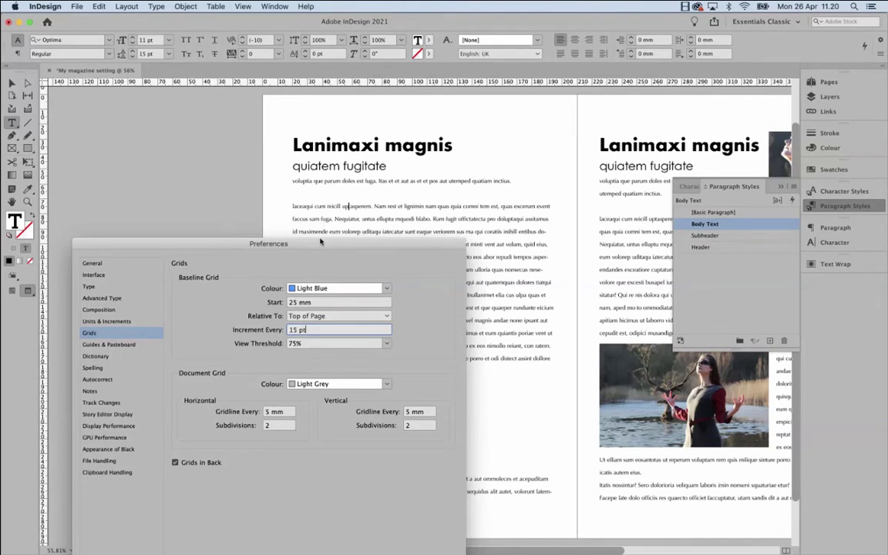
drag(314, 242, 293, 151)
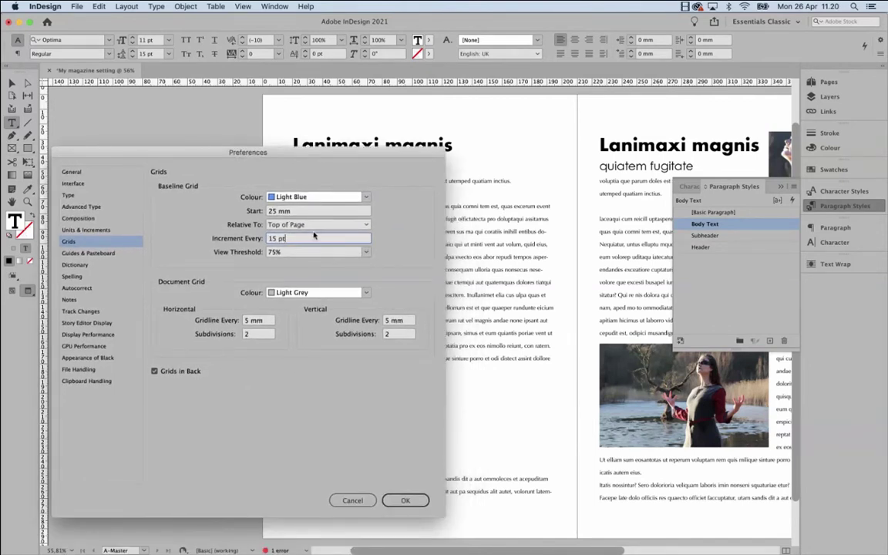
Examine the baseline grid's View Threshold options against the current zoom level, keeping 75%.
drag(299, 253, 264, 270)
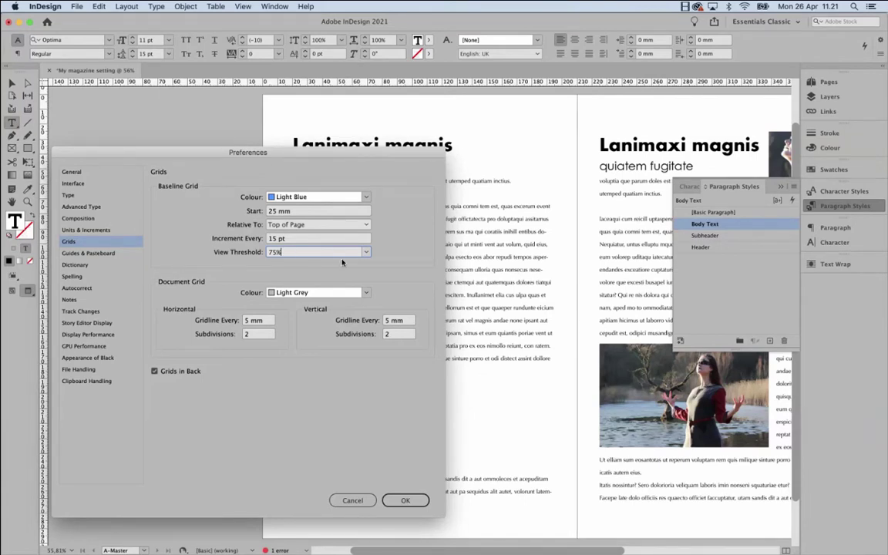
click(362, 252)
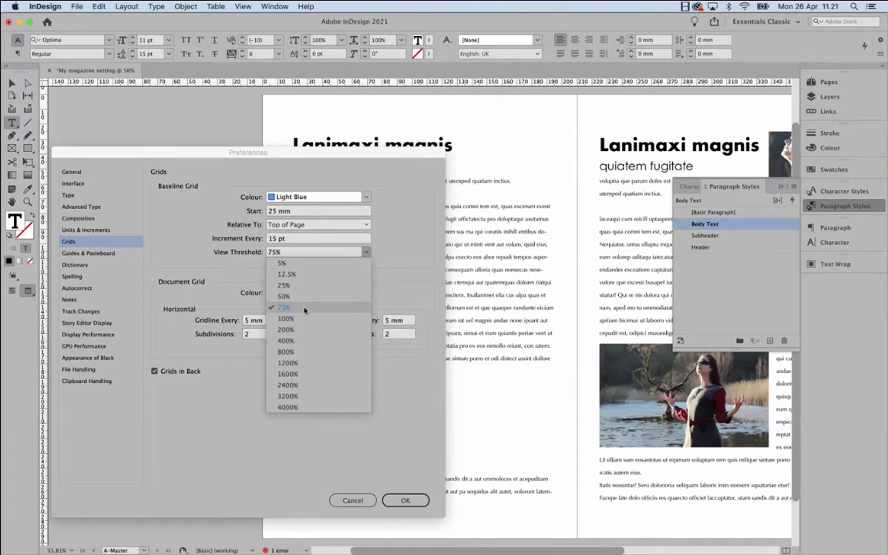
click(316, 252)
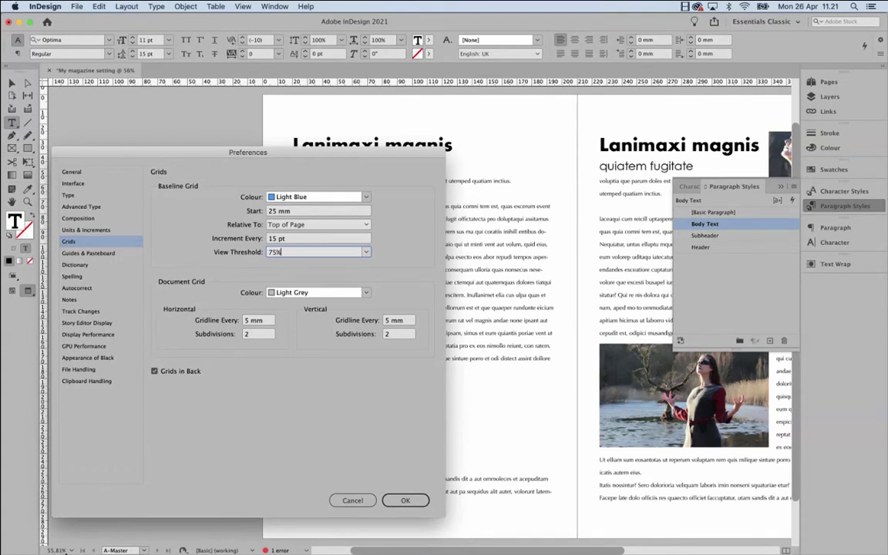
click(367, 253)
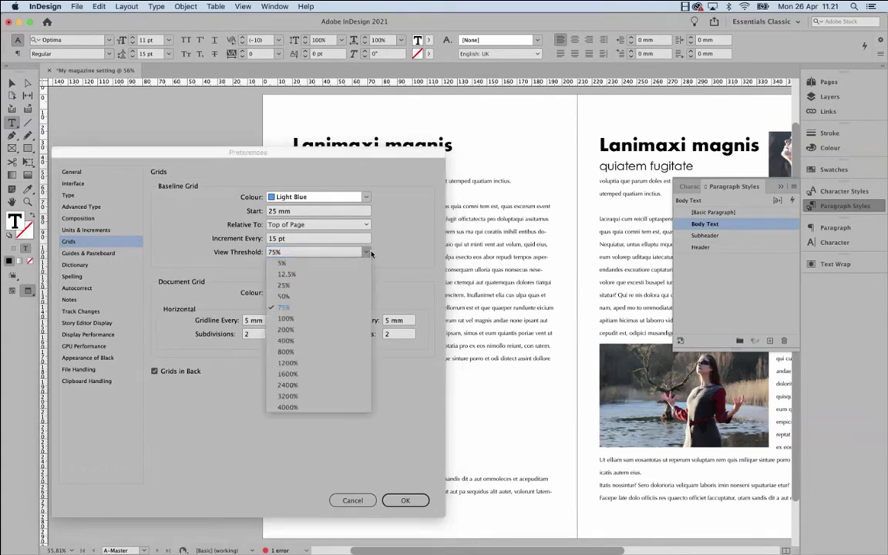
click(409, 270)
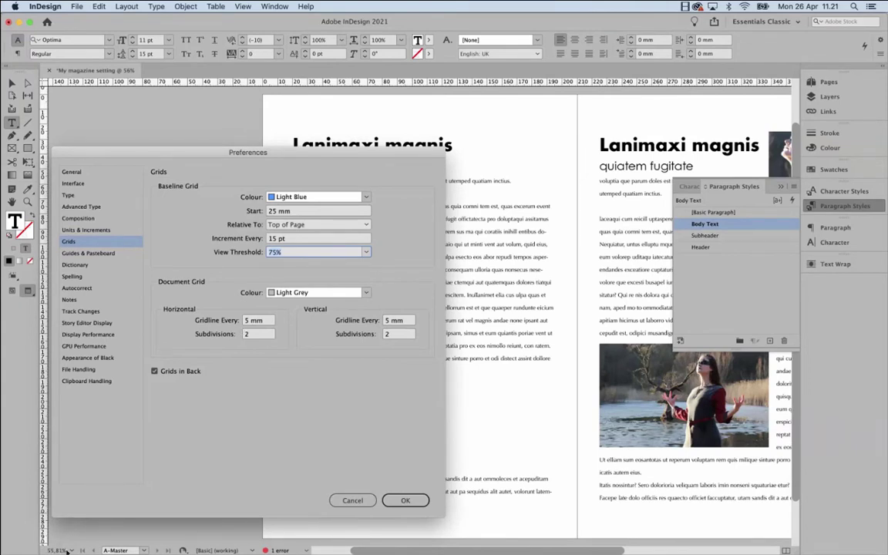
click(367, 252)
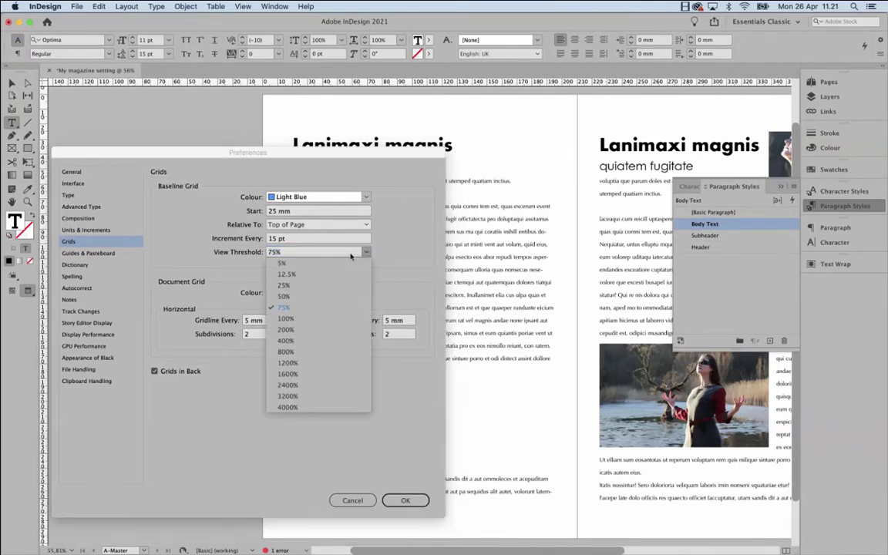
click(316, 308)
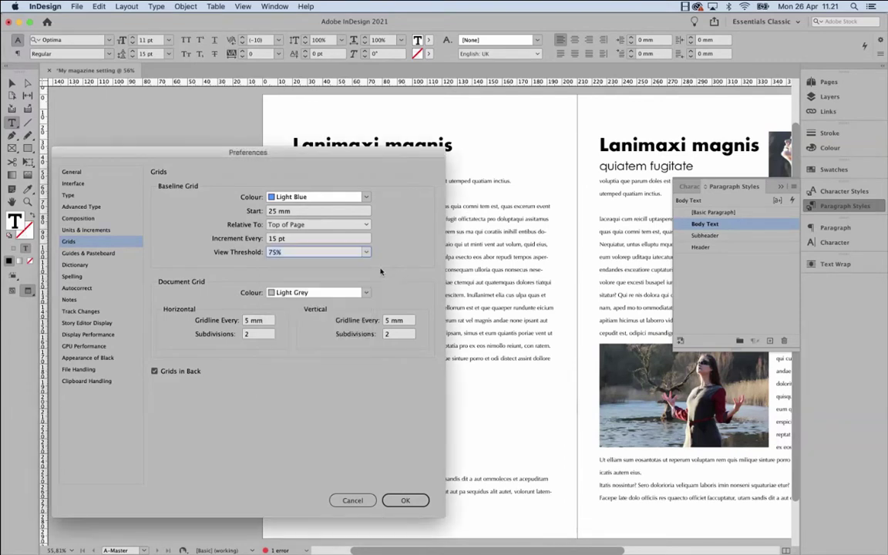
click(319, 252)
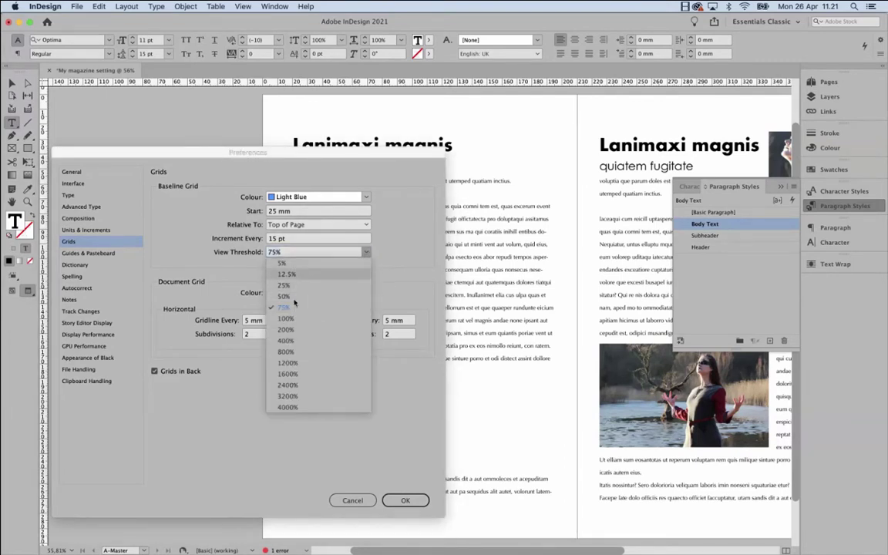
click(412, 268)
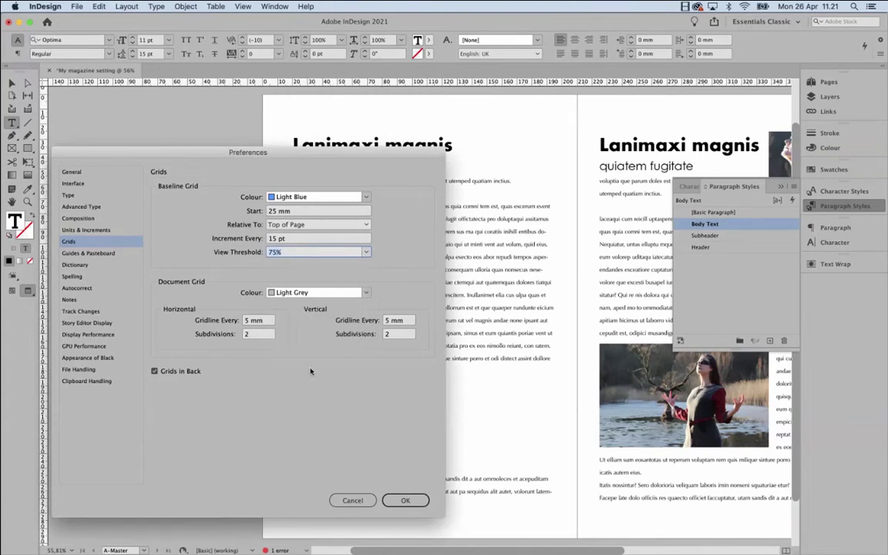
Make the baseline grid start at 0 mm relative to the Top Margin, keep its Light Blue colour, and apply the preferences.
click(323, 226)
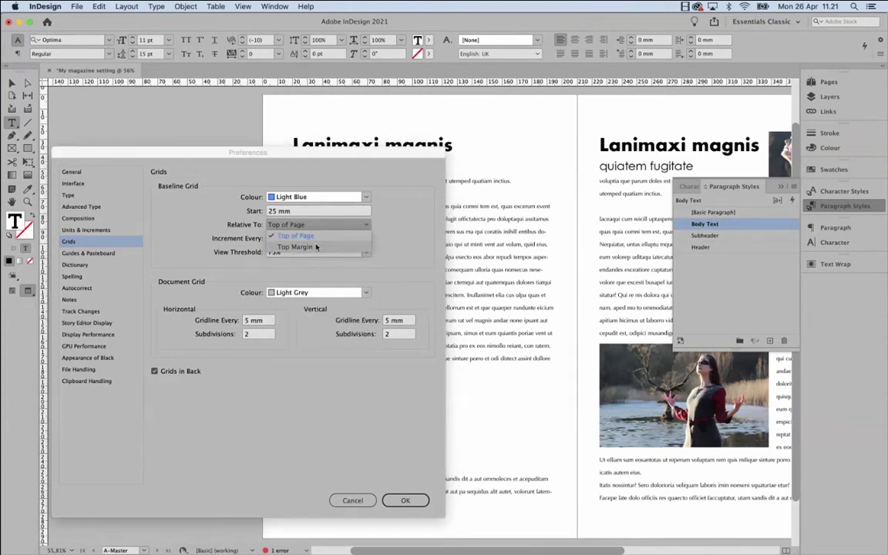
click(312, 247)
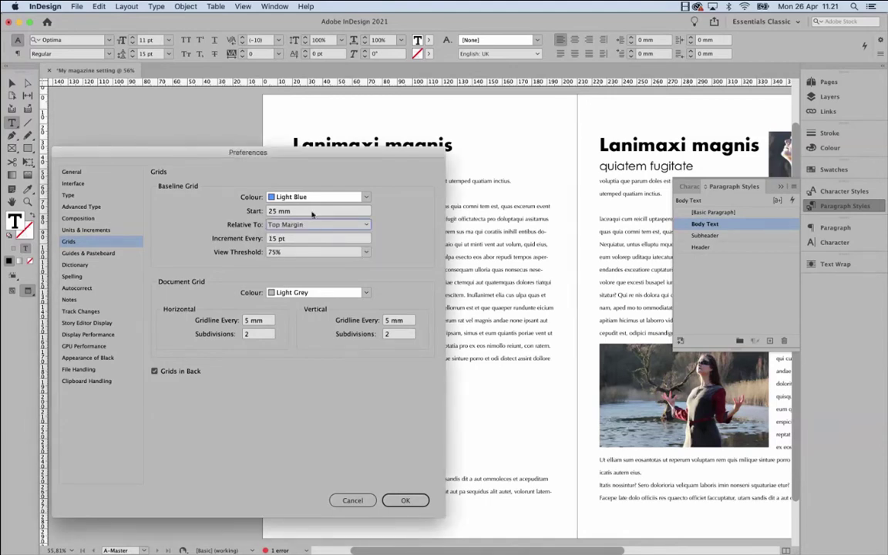
text(0)
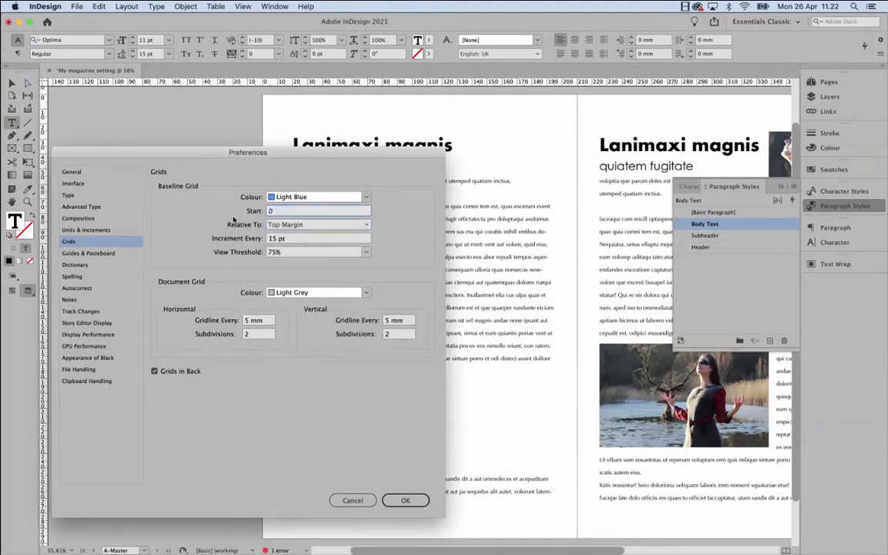
click(288, 239)
click(275, 210)
click(312, 197)
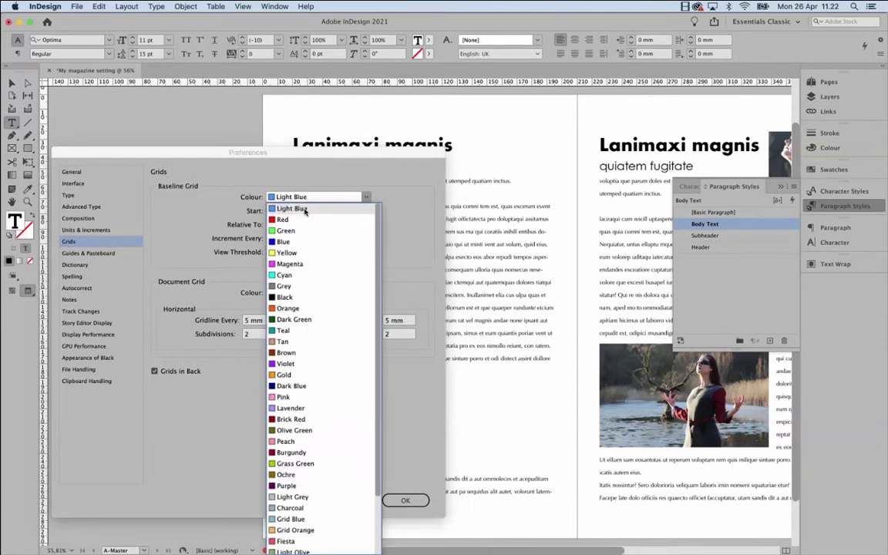
click(375, 190)
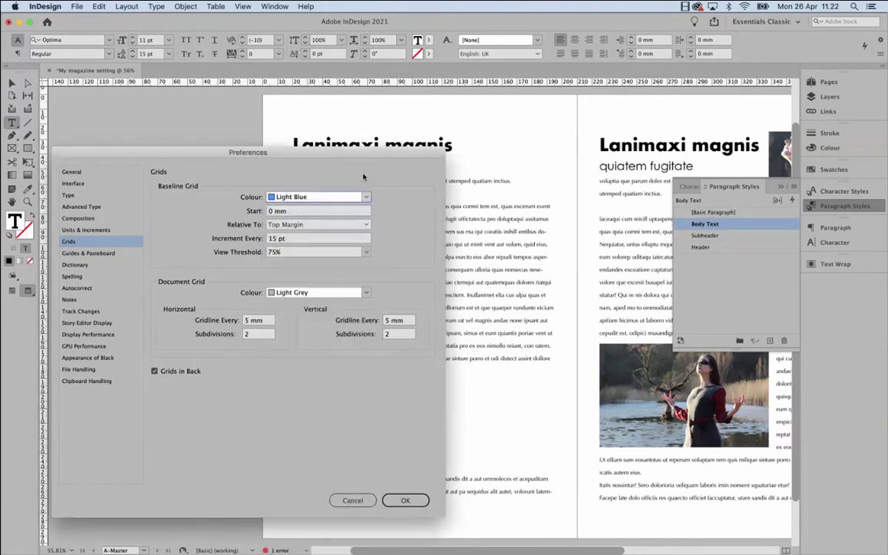
drag(330, 152, 353, 129)
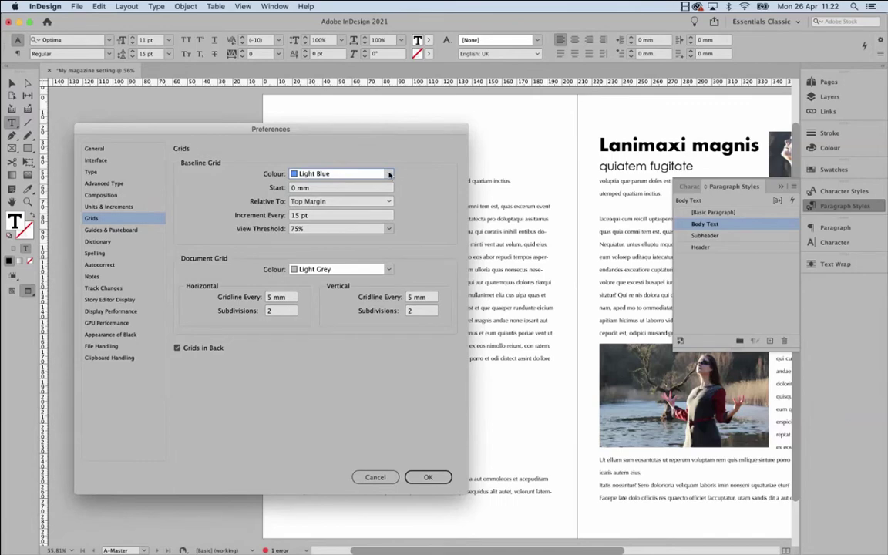
click(428, 477)
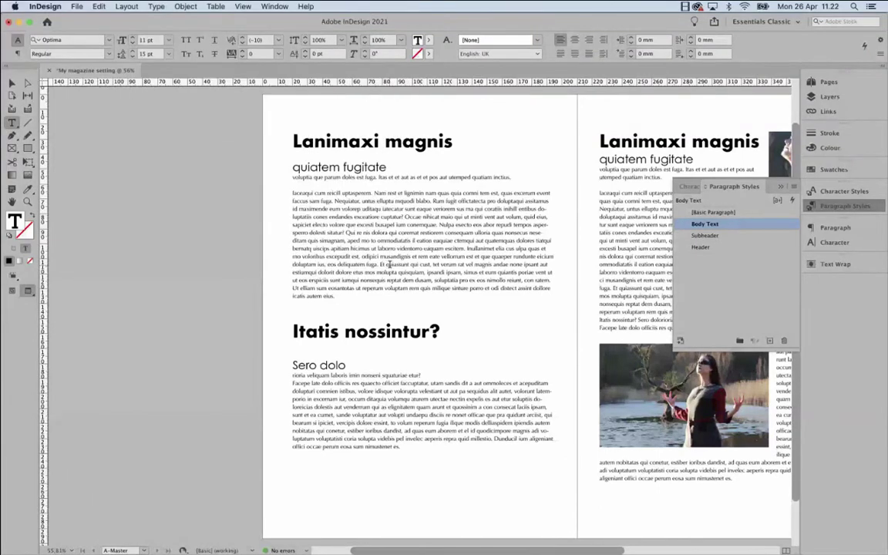
Deselect the text frame and switch the master spread from Preview to Normal screen mode.
click(13, 84)
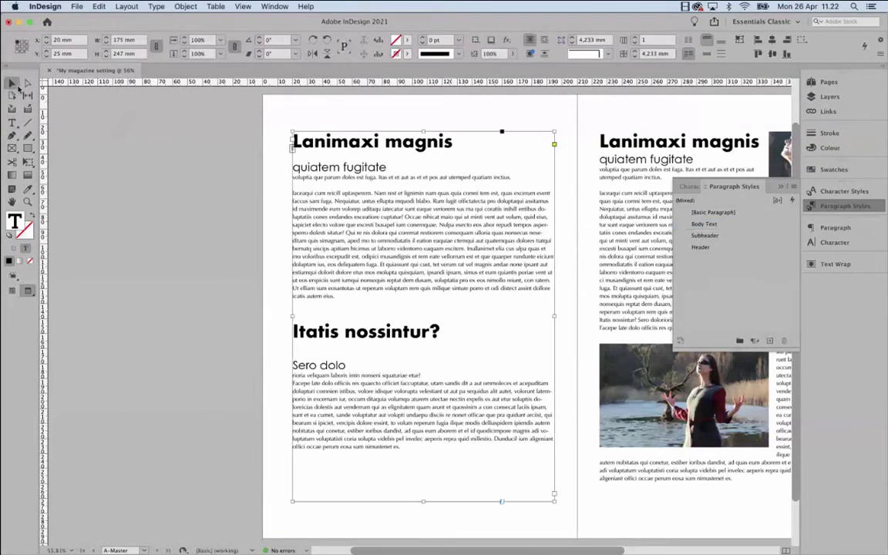
click(182, 164)
key(w)
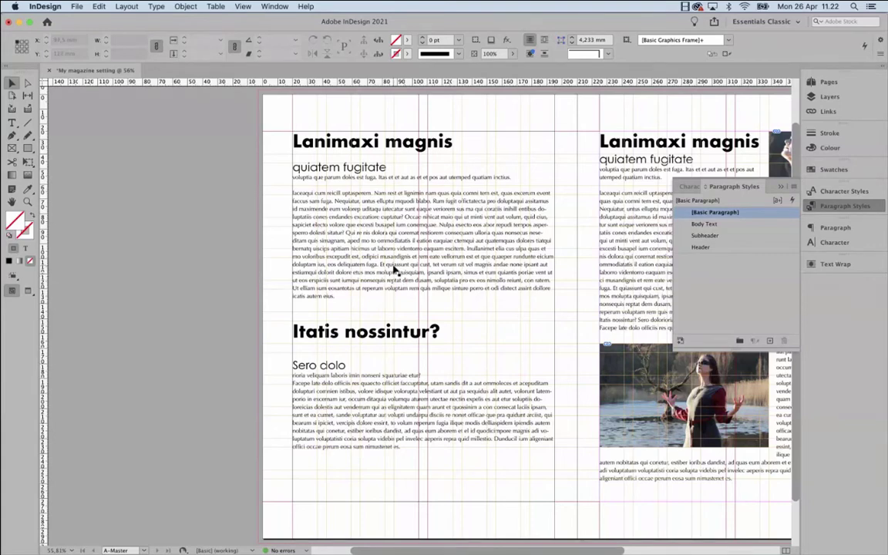
Show the baseline grid and compare the body text lines with it on both pages at 100% zoom.
click(273, 7)
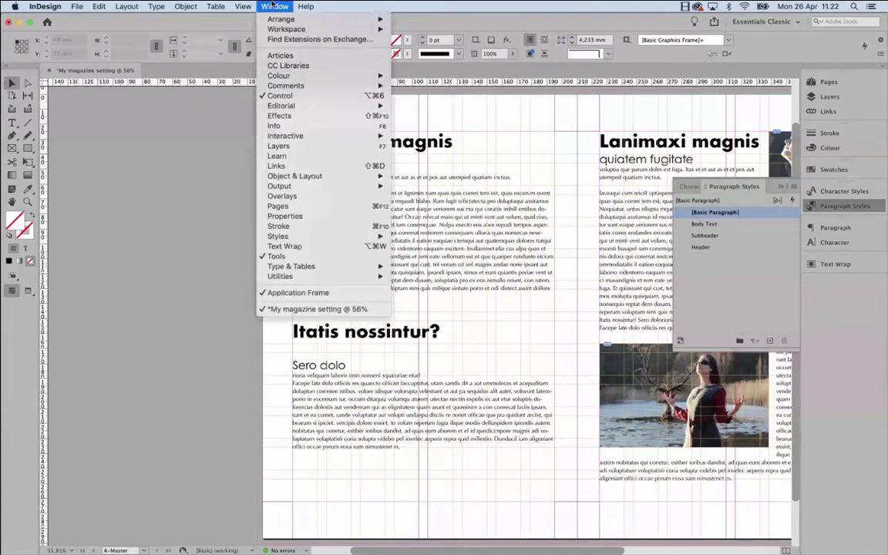
mouse_move(245, 7)
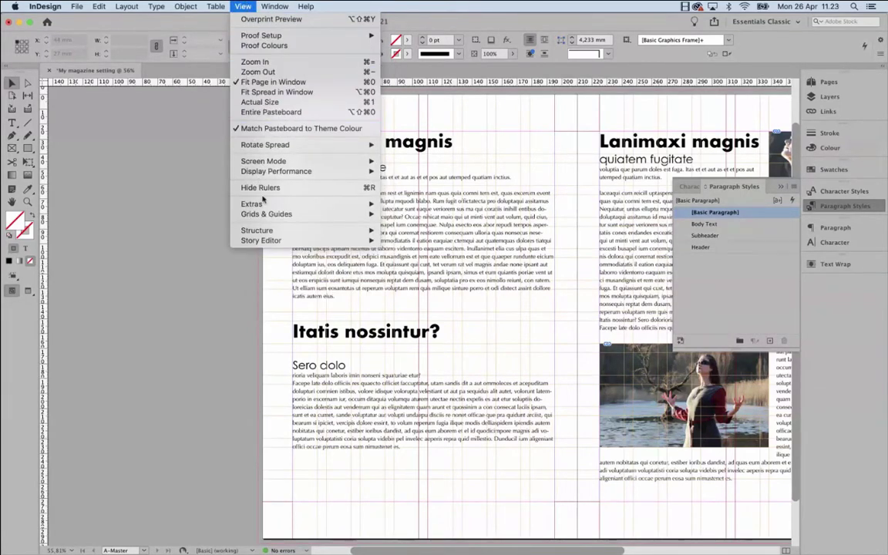
mouse_move(331, 213)
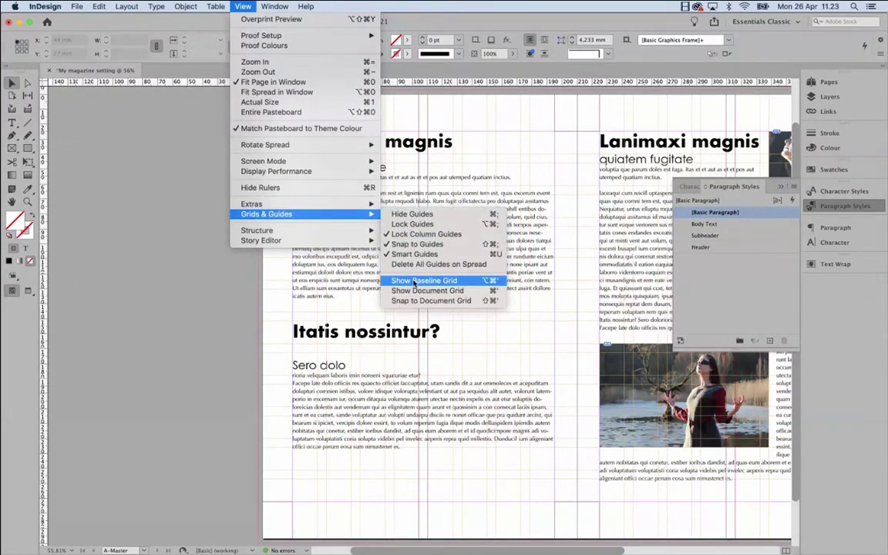
click(421, 282)
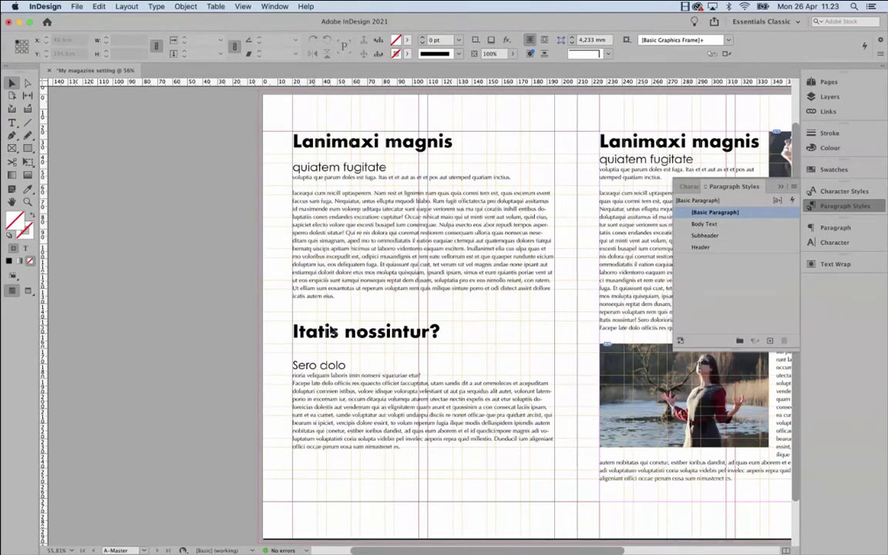
scroll(333, 332, up, 1)
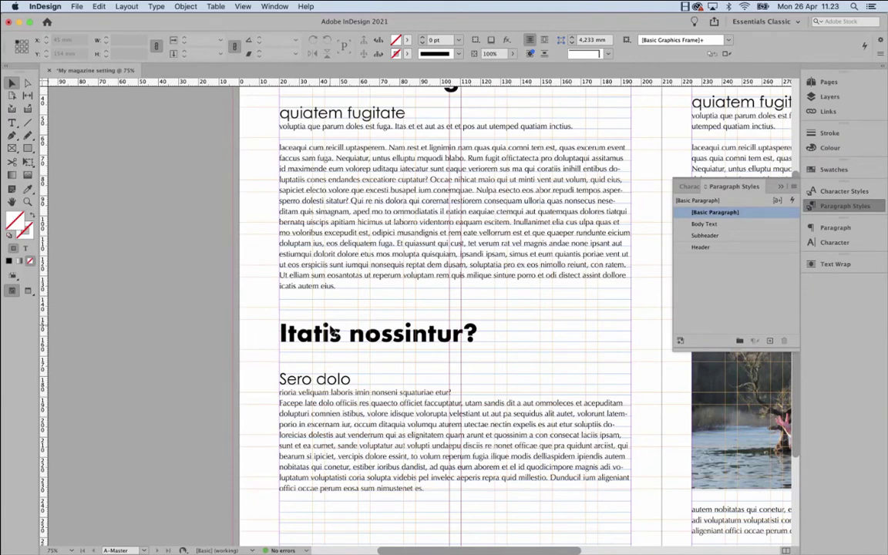
scroll(333, 331, up, 1)
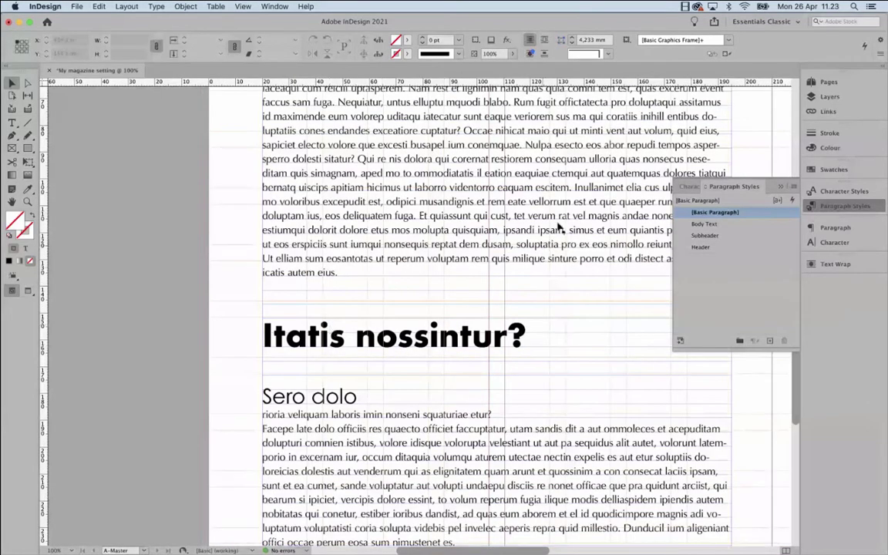
scroll(574, 210, right, 2)
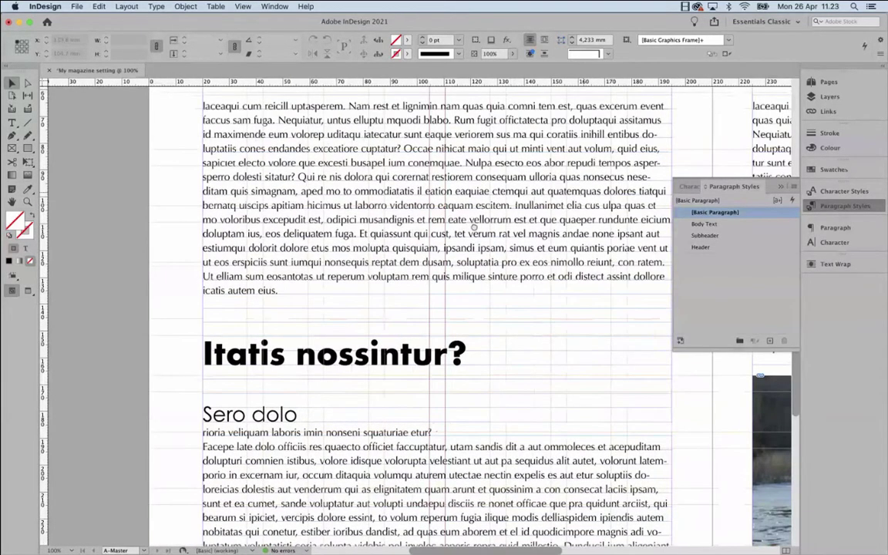
scroll(388, 248, right, 5)
scroll(388, 249, right, 3)
scroll(387, 249, up, 2)
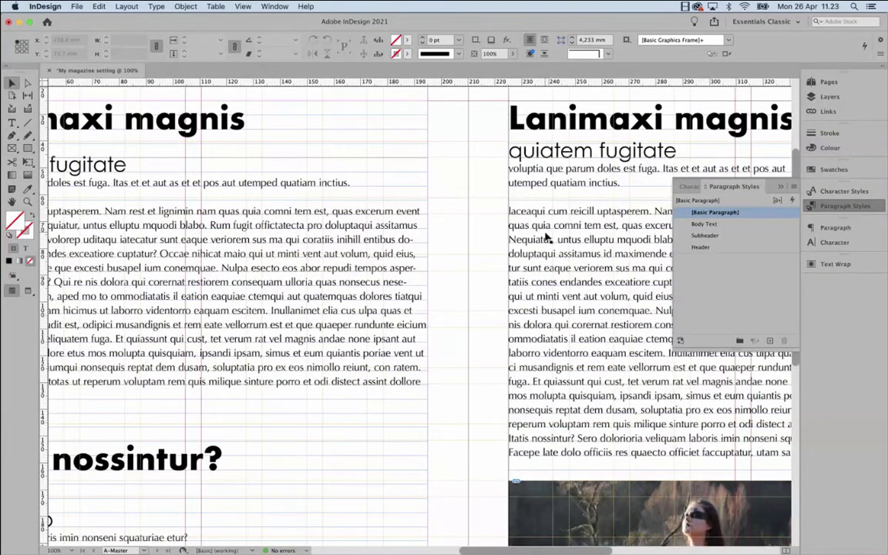
Check the Align to Grid setting in the Body Text paragraph style's Indents and Spacing options, keeping All Lines.
right_click(748, 224)
click(765, 231)
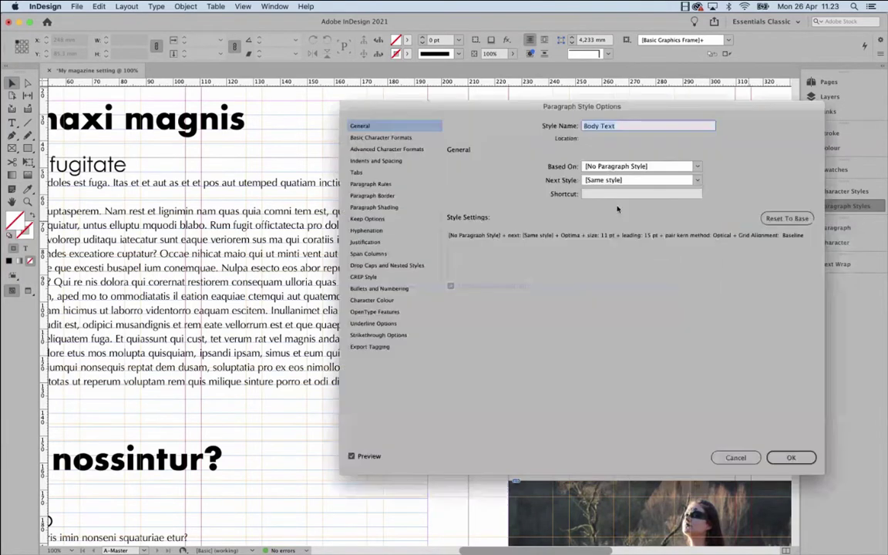
drag(543, 108, 384, 126)
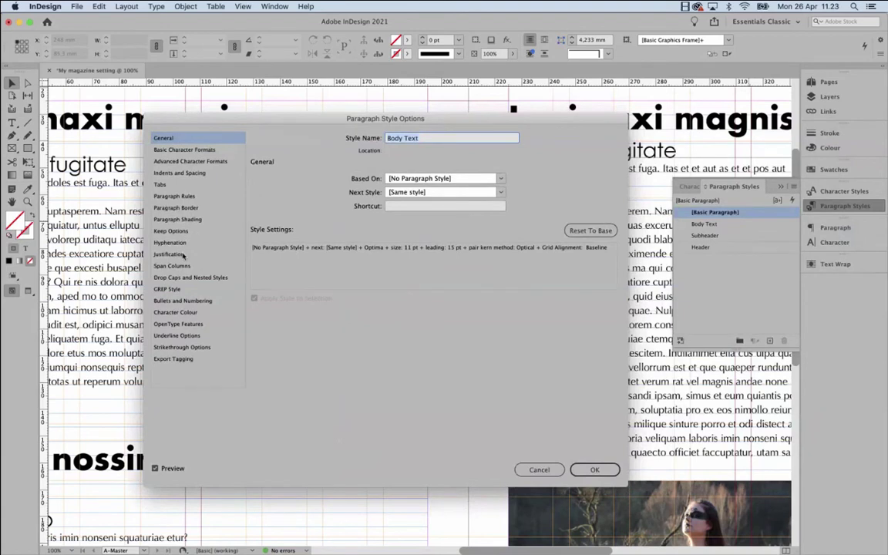
click(171, 174)
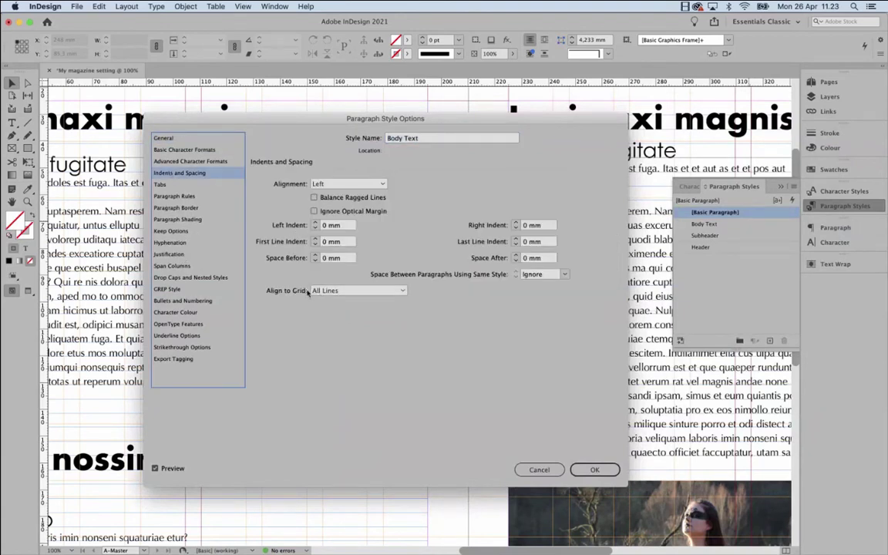
click(349, 291)
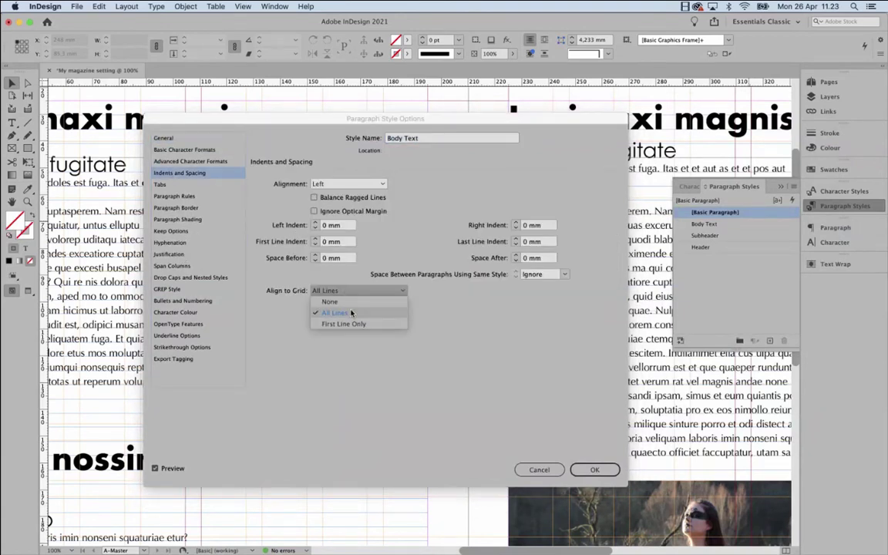
click(444, 316)
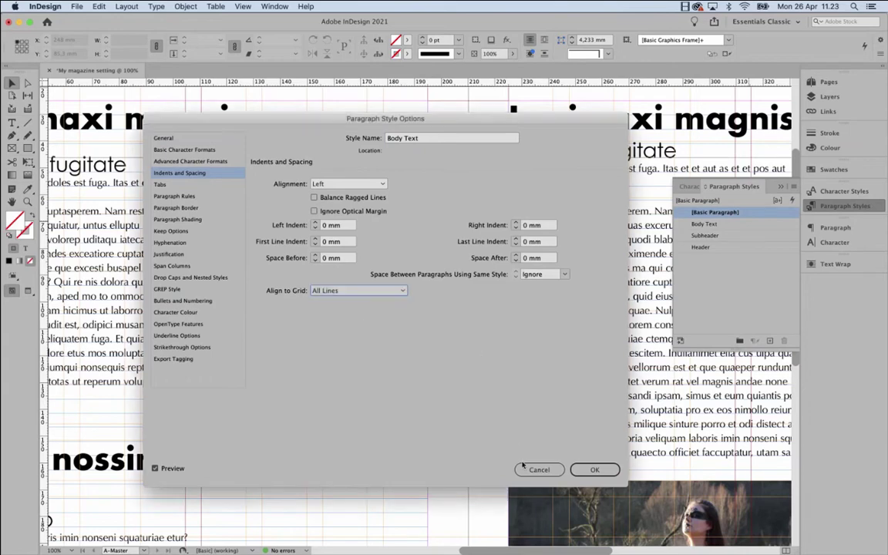
drag(404, 115, 348, 169)
click(485, 522)
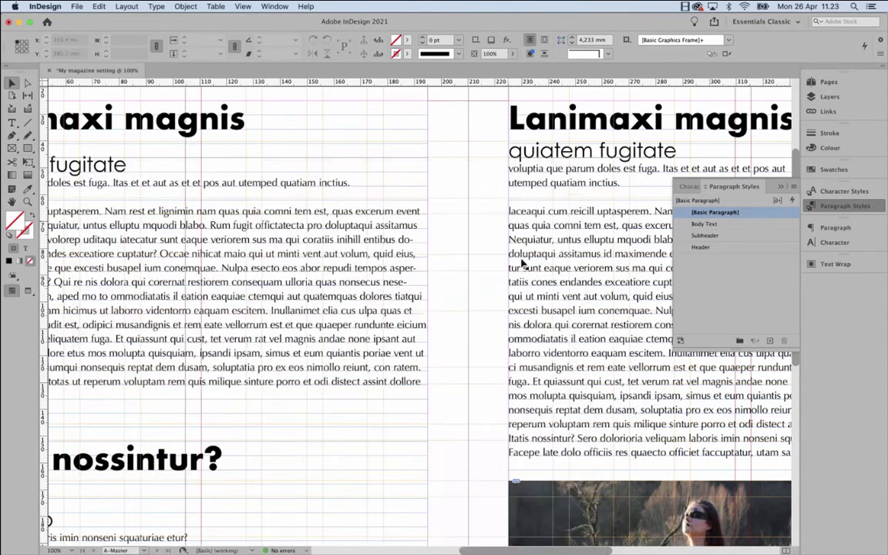
Open the Subheader paragraph style for editing from the right page's subheading and set its Align to Grid option to None.
double_click(552, 155)
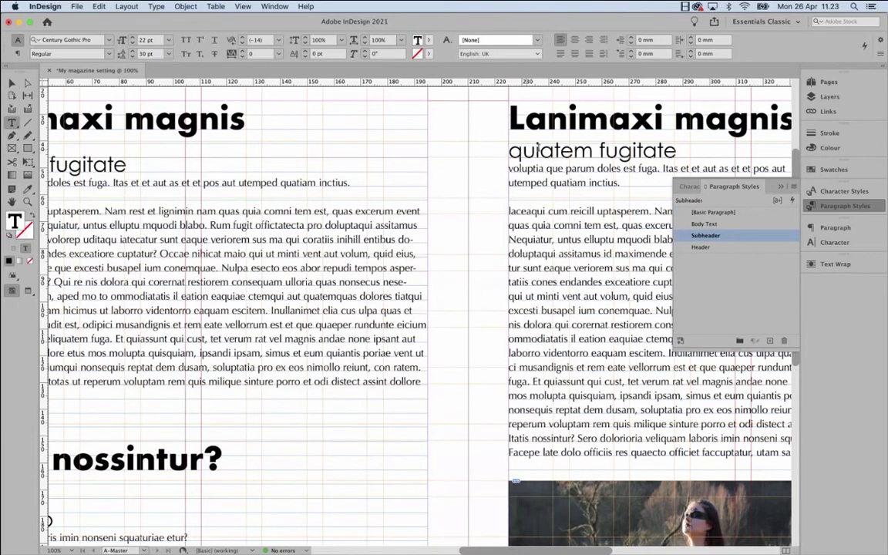
right_click(754, 239)
click(790, 245)
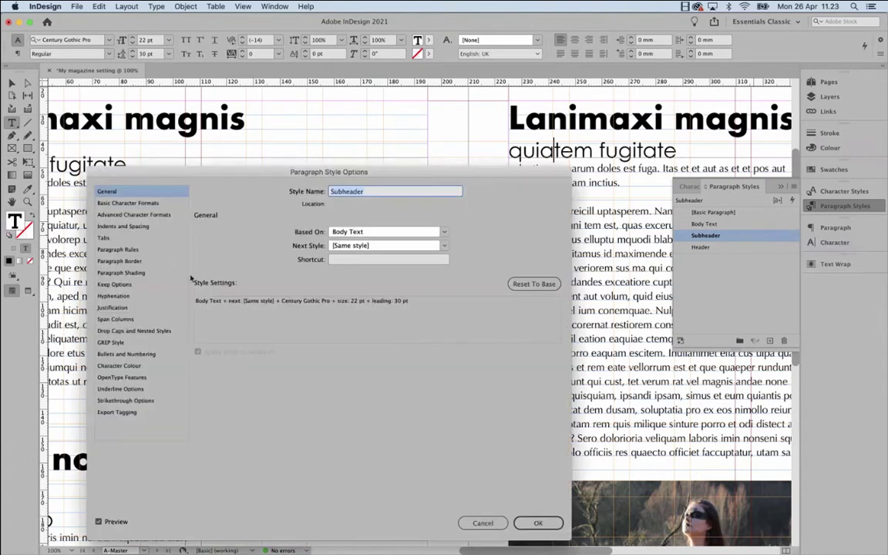
click(122, 226)
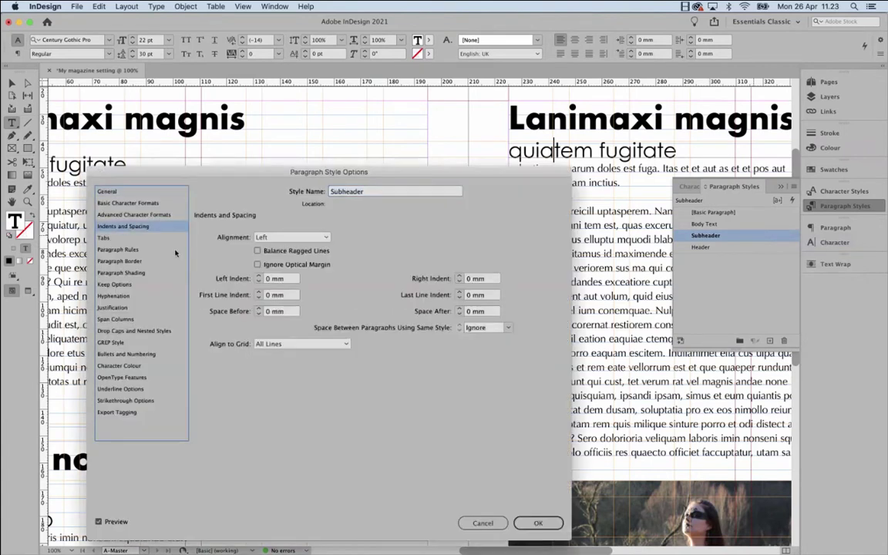
click(319, 345)
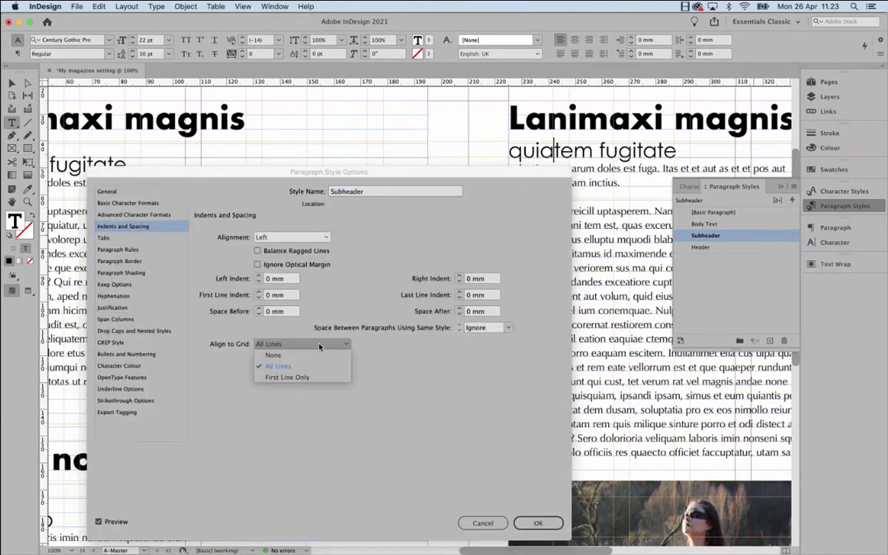
click(115, 190)
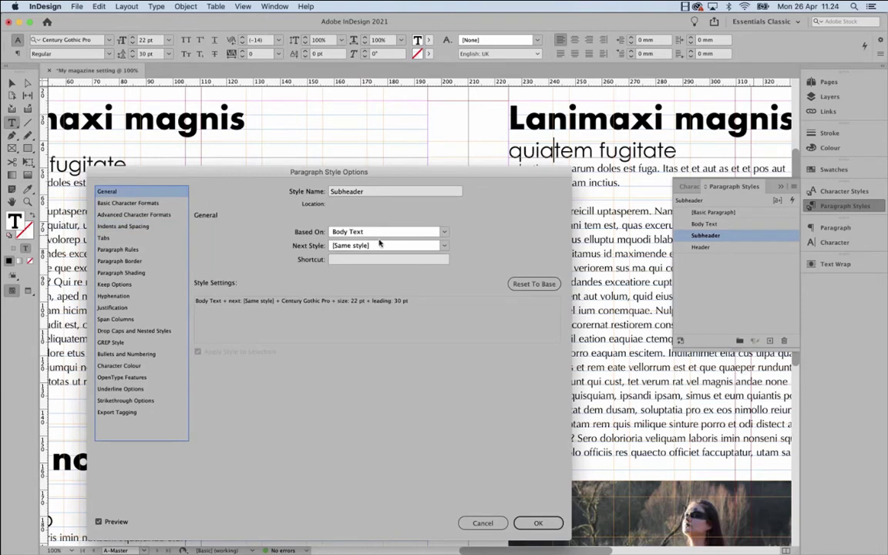
click(121, 226)
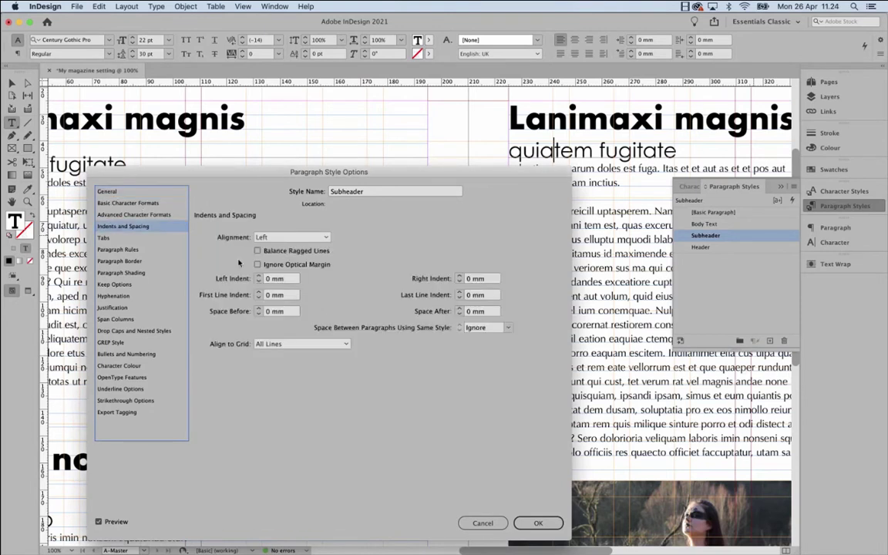
click(300, 343)
click(270, 330)
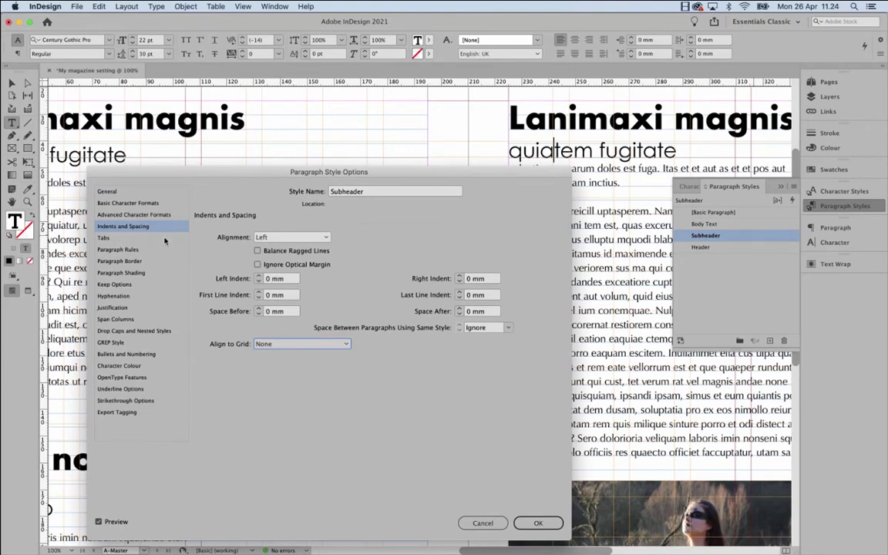
Base the Subheader style on [No Paragraph Style], check its grid alignment and the page preview, and apply the style changes.
click(108, 191)
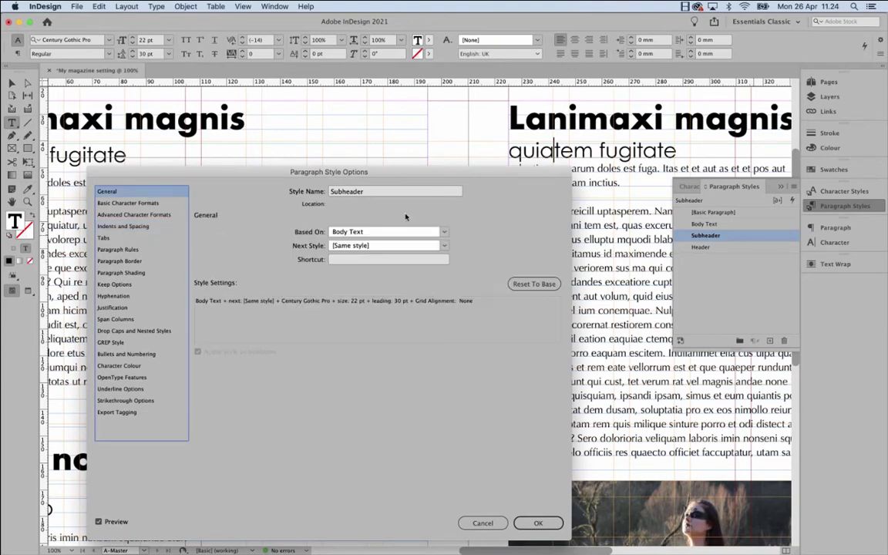
drag(417, 172, 390, 256)
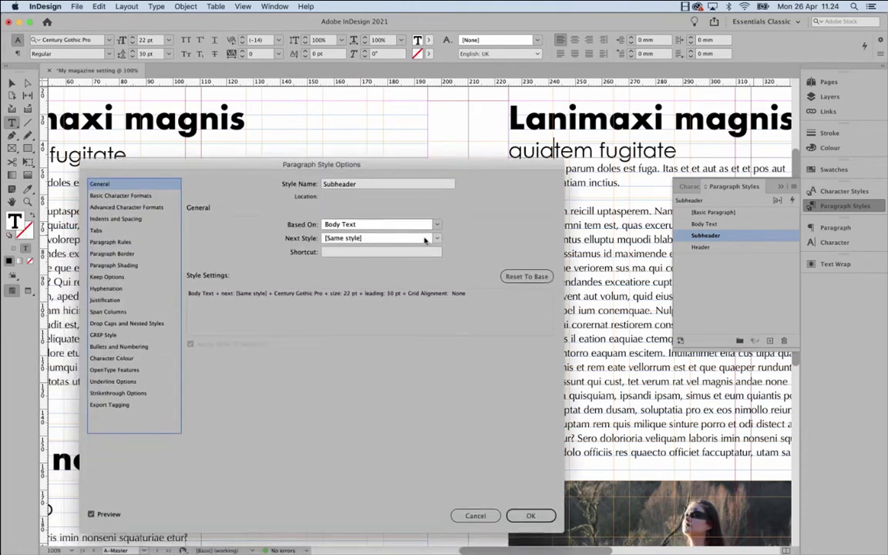
click(433, 224)
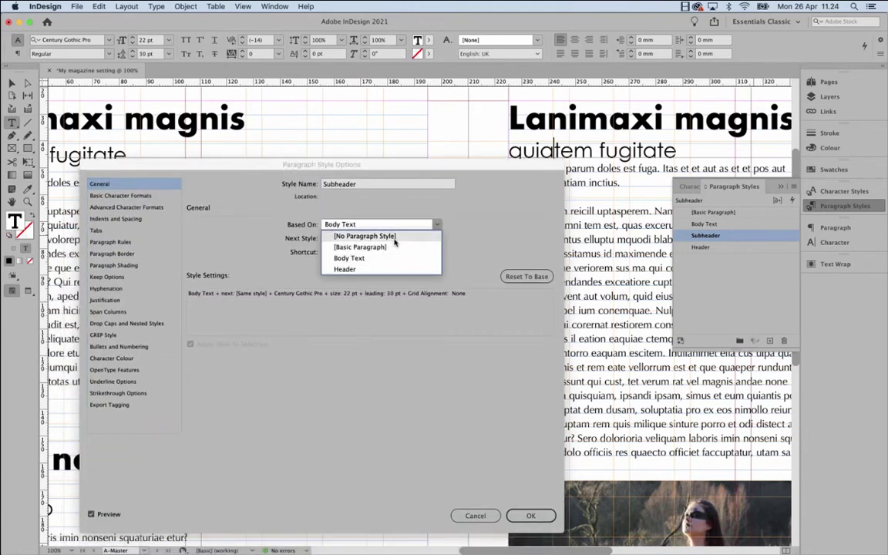
click(365, 236)
drag(358, 184, 349, 230)
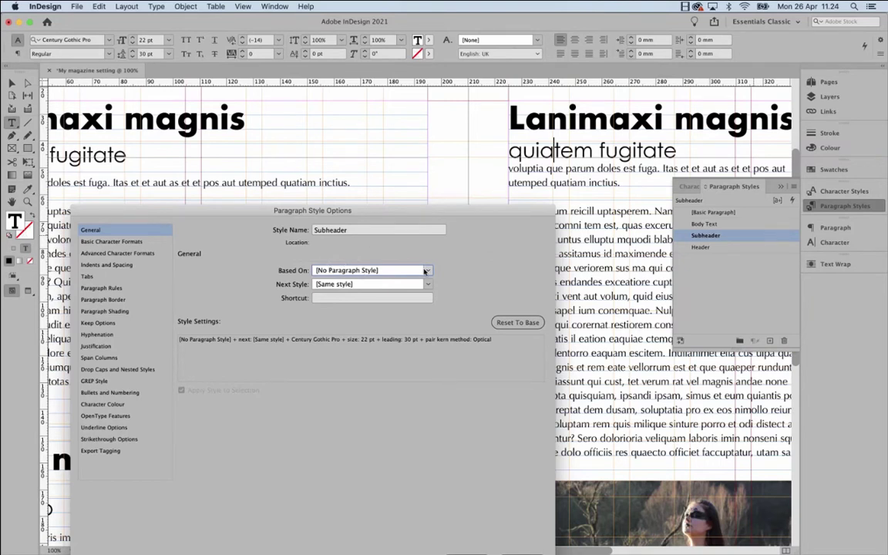
click(425, 271)
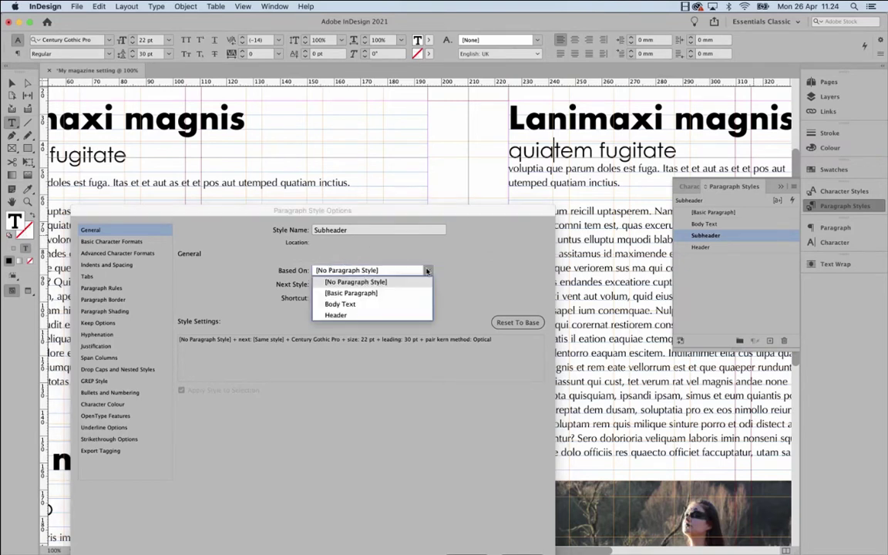
click(427, 270)
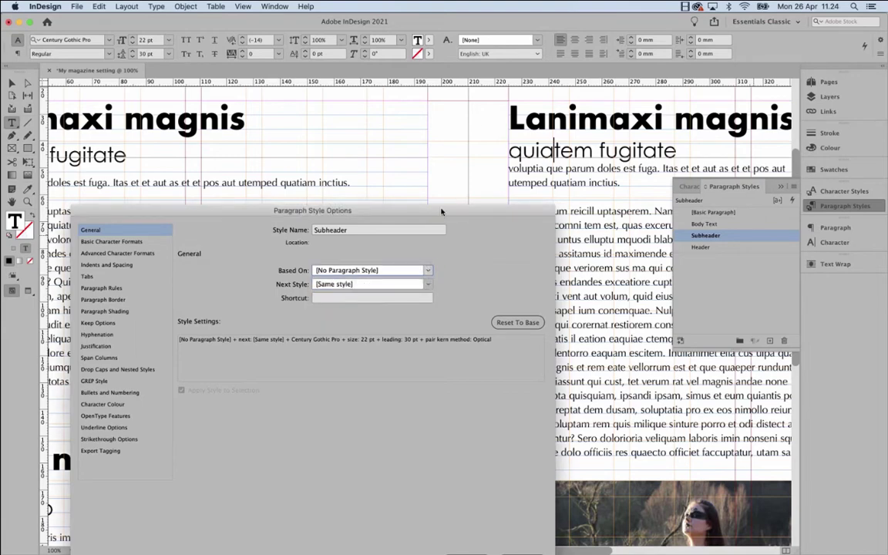
drag(442, 210, 443, 154)
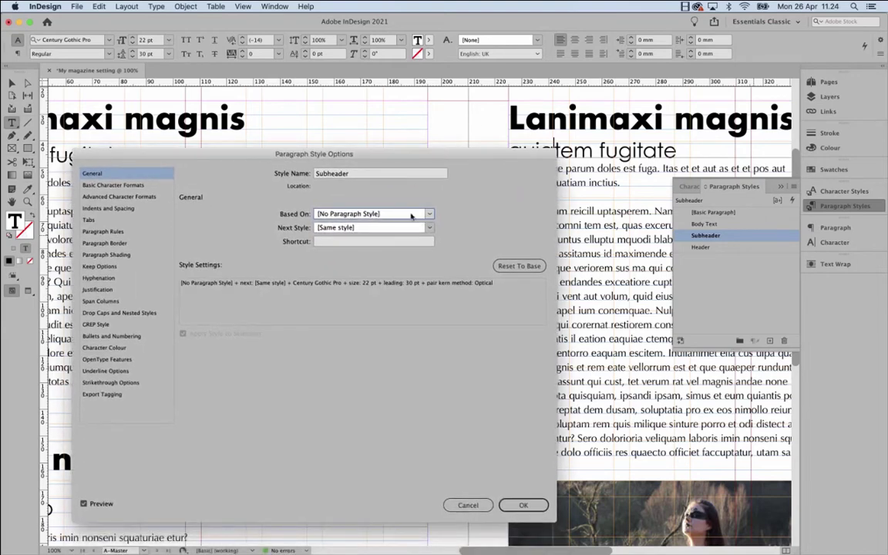
click(127, 208)
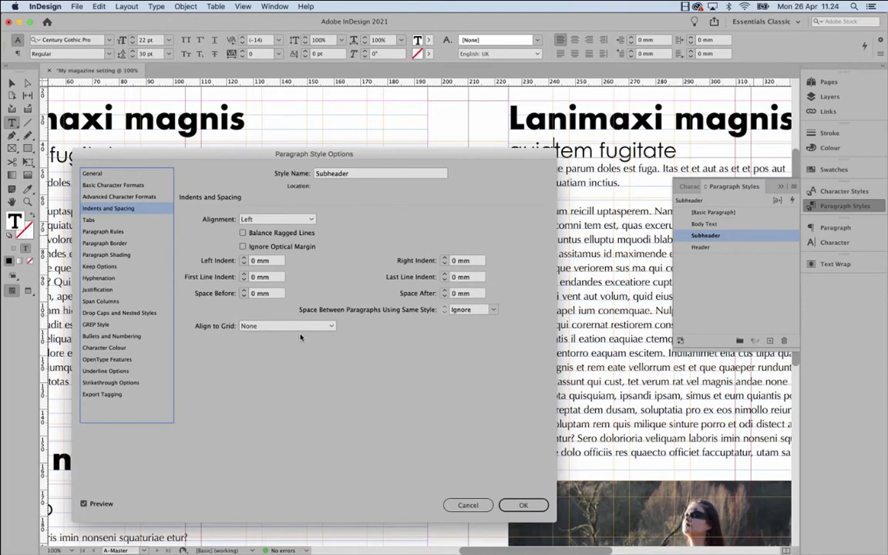
drag(413, 148, 383, 291)
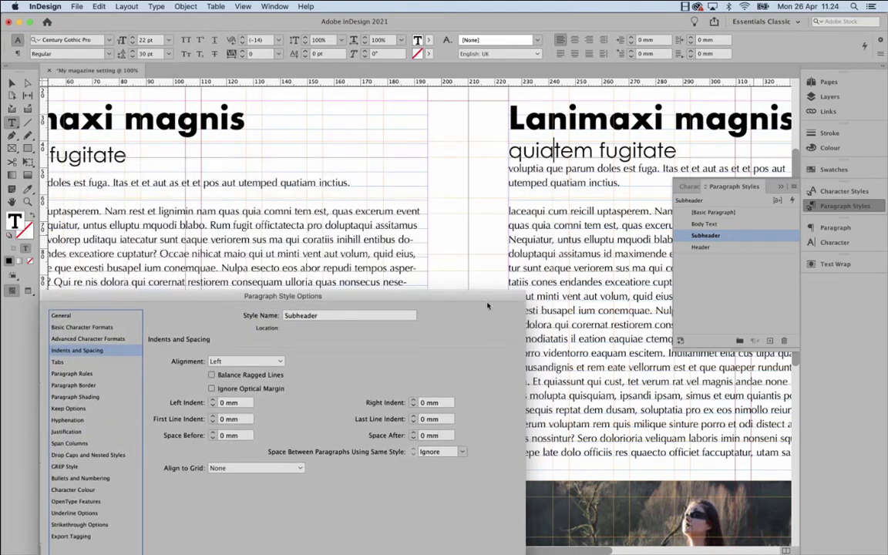
drag(487, 300, 482, 143)
click(487, 489)
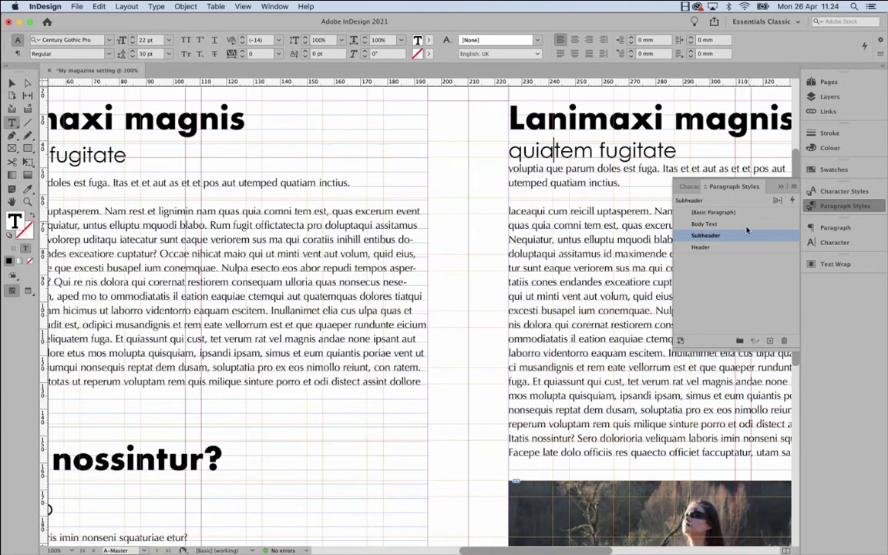
Edit the Header paragraph style so that it is based on [No Paragraph Style].
right_click(743, 248)
click(775, 257)
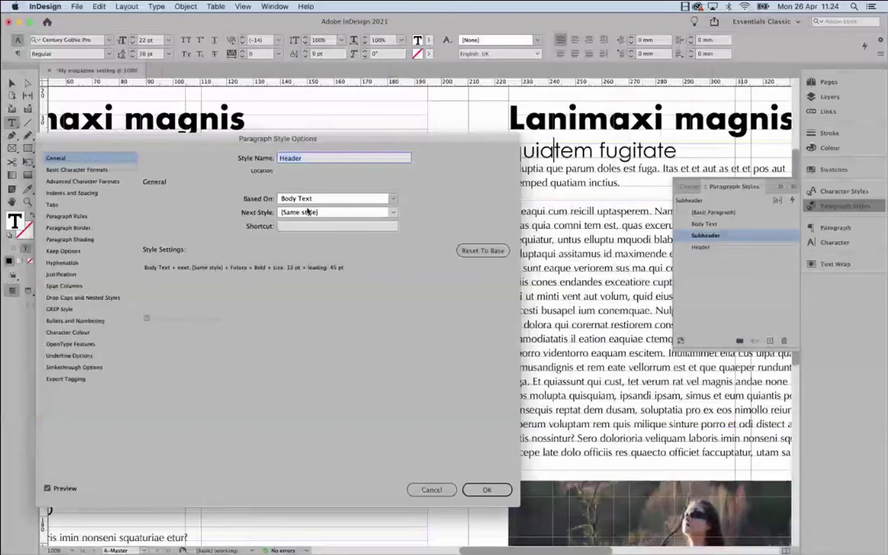
click(332, 199)
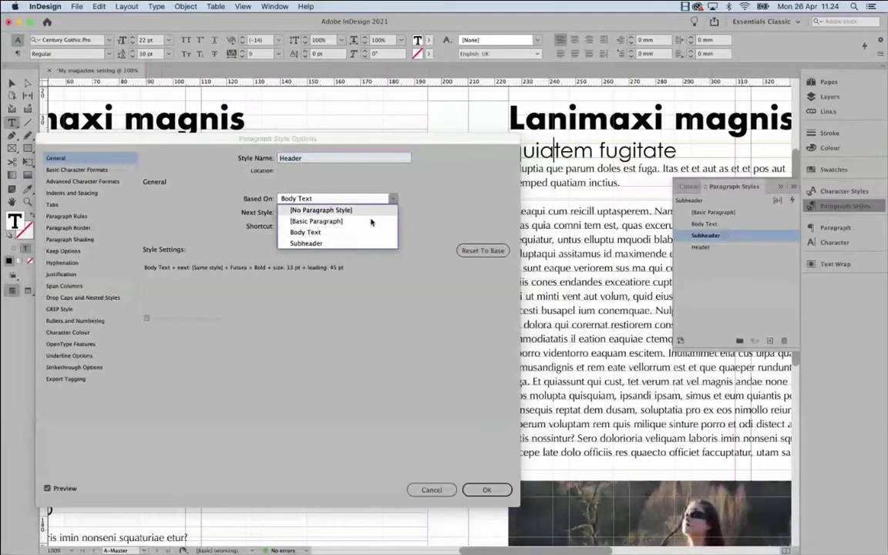
click(349, 207)
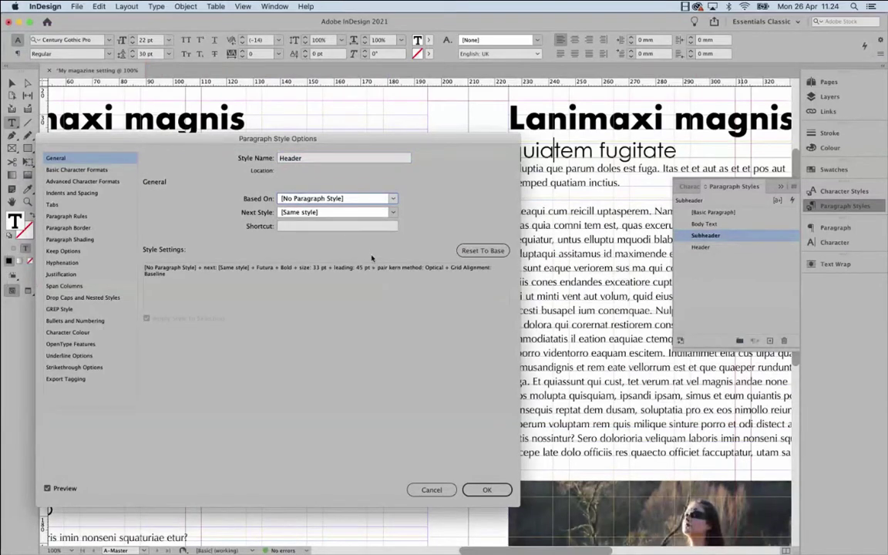
Set the Header style's Align to Grid option to None, check the headings on the page, and apply the change.
click(80, 192)
click(251, 310)
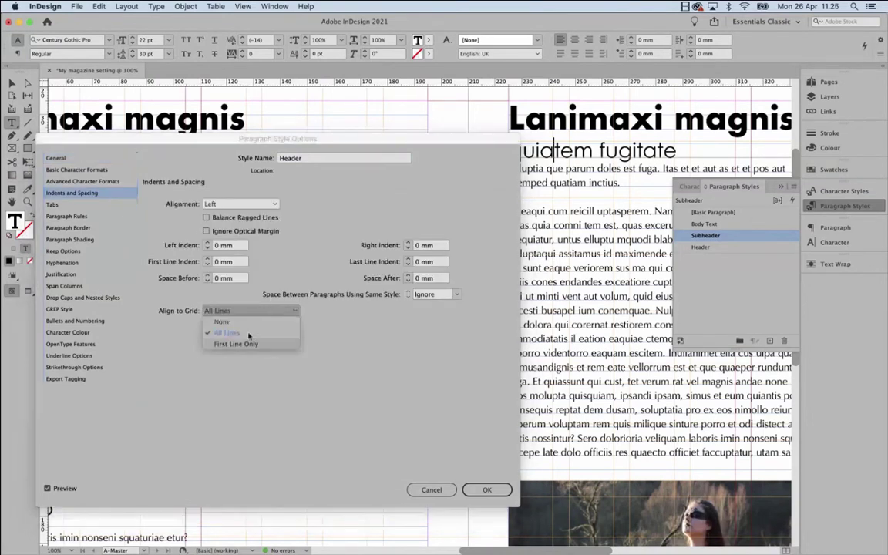
click(231, 299)
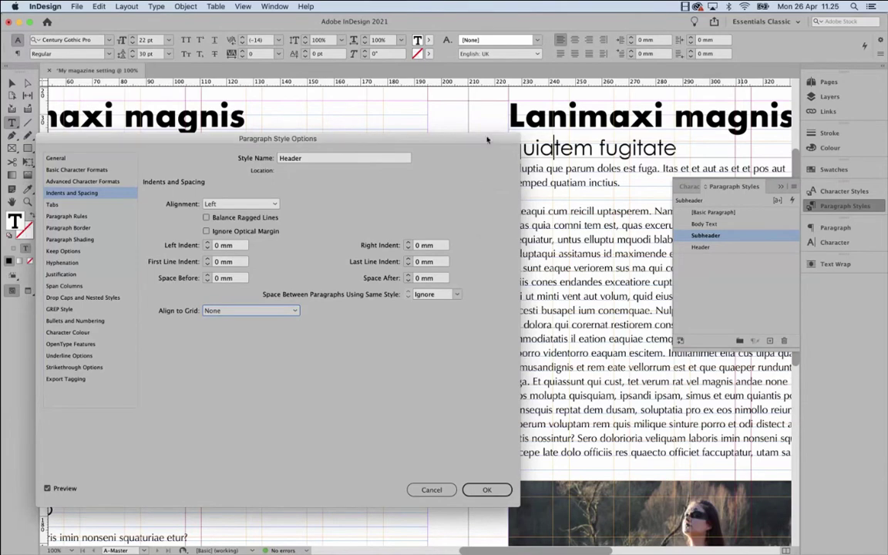
drag(436, 139, 440, 240)
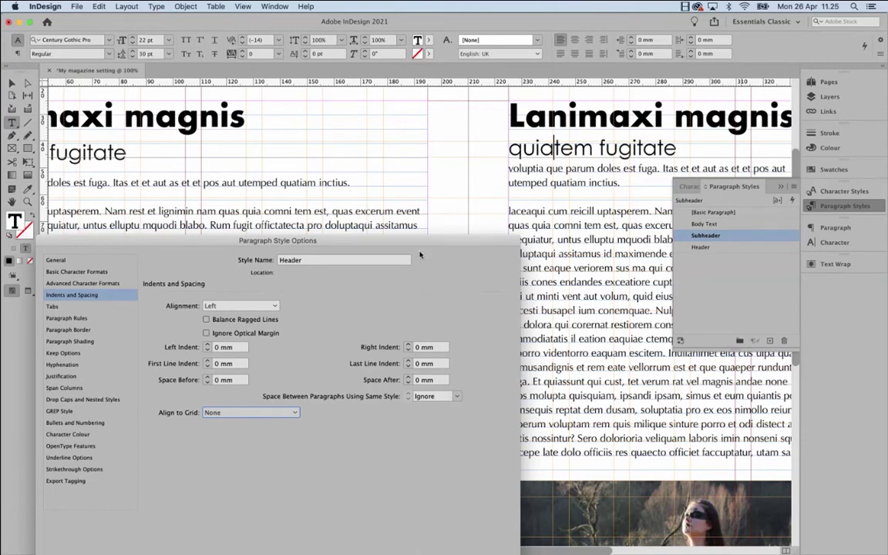
drag(445, 243, 476, 143)
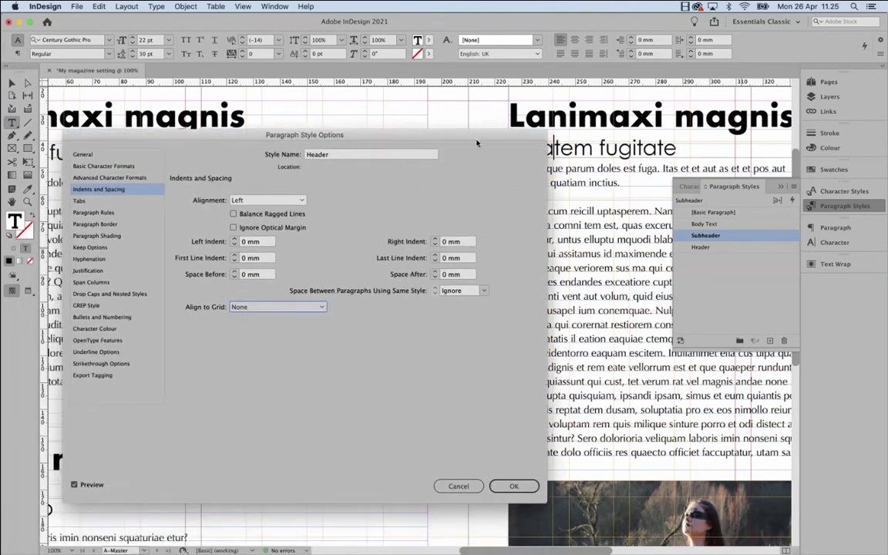
click(513, 486)
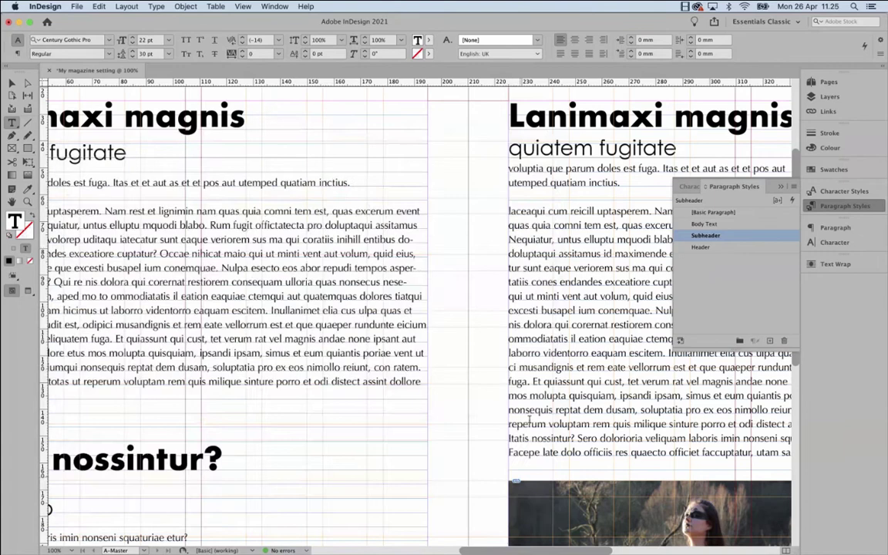
Edit the Subheader paragraph style to align First Line Only to the baseline grid and apply the change.
click(553, 148)
right_click(738, 236)
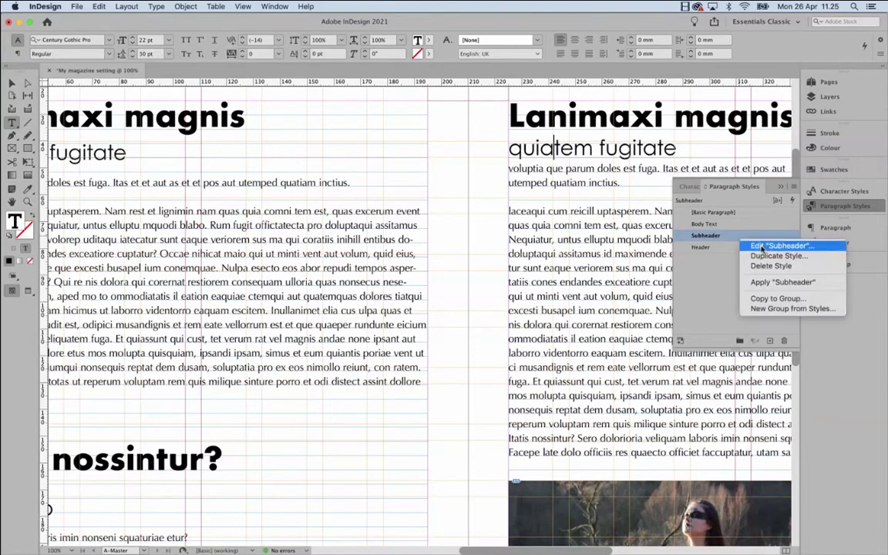
click(779, 245)
click(96, 166)
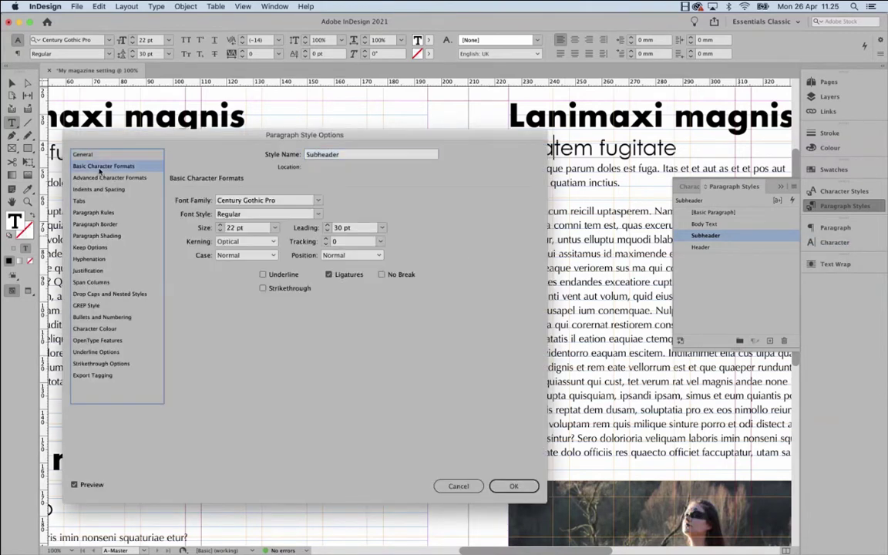
click(96, 188)
click(273, 307)
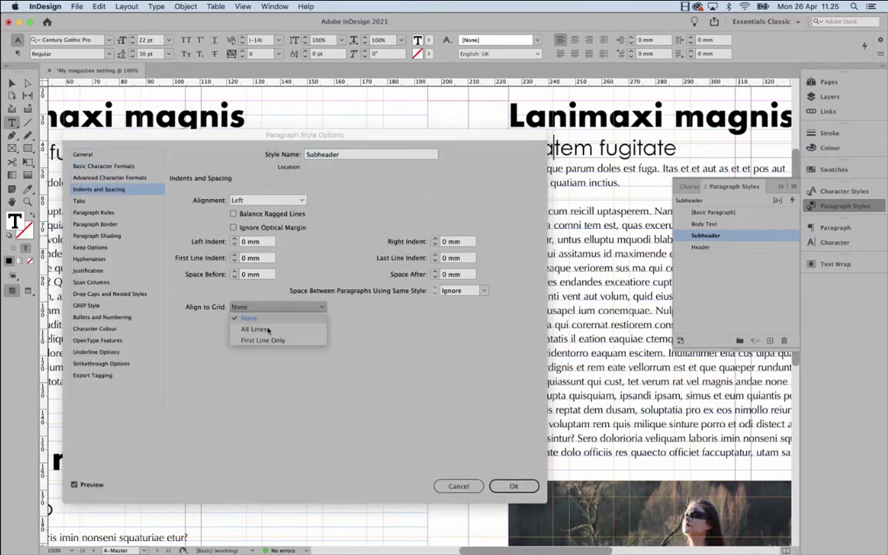
click(266, 341)
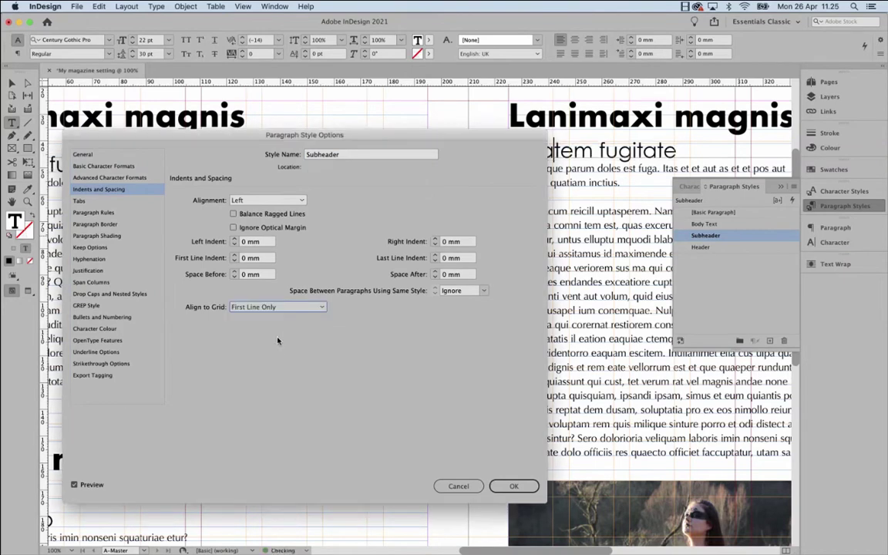
click(513, 485)
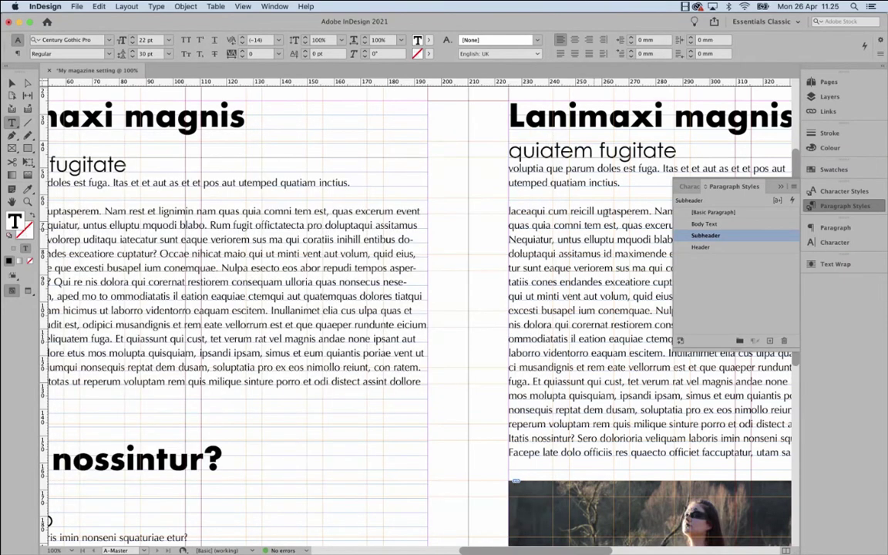
Extend the right page's subheading with "dafaddf daf daf ad" and set the leading of the whole subheading to 28 pt.
click(685, 152)
text(dafaddf daf daf ad)
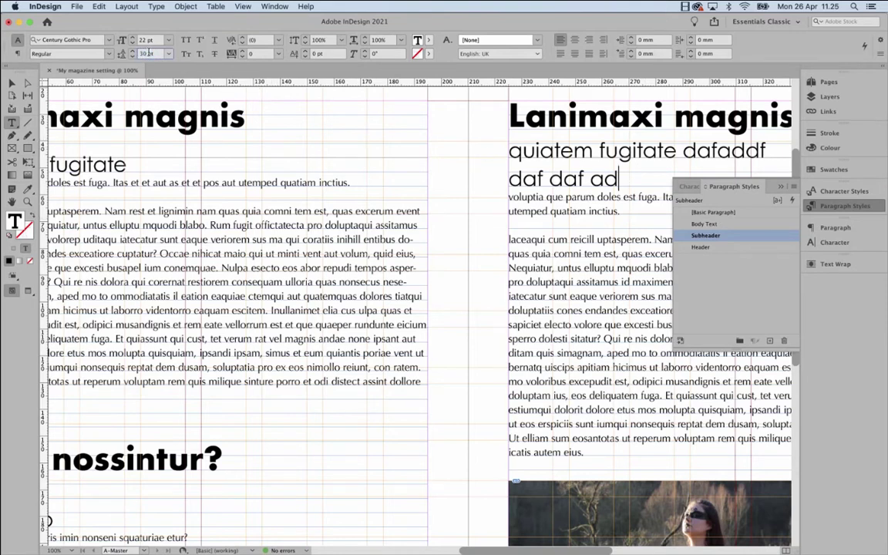
drag(621, 180, 510, 150)
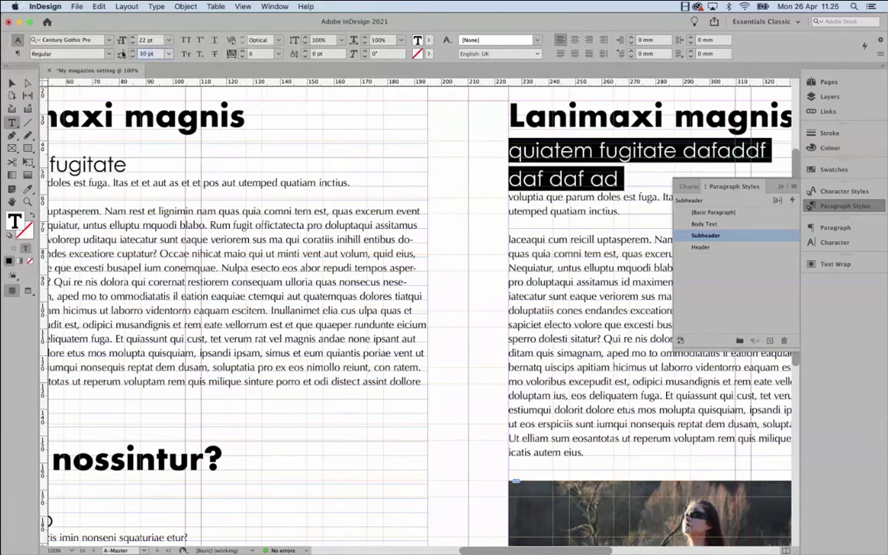
key(Return)
Break the right page's subheading into a new paragraph after the second line's "daf" and replace that word with "da df dff".
click(485, 158)
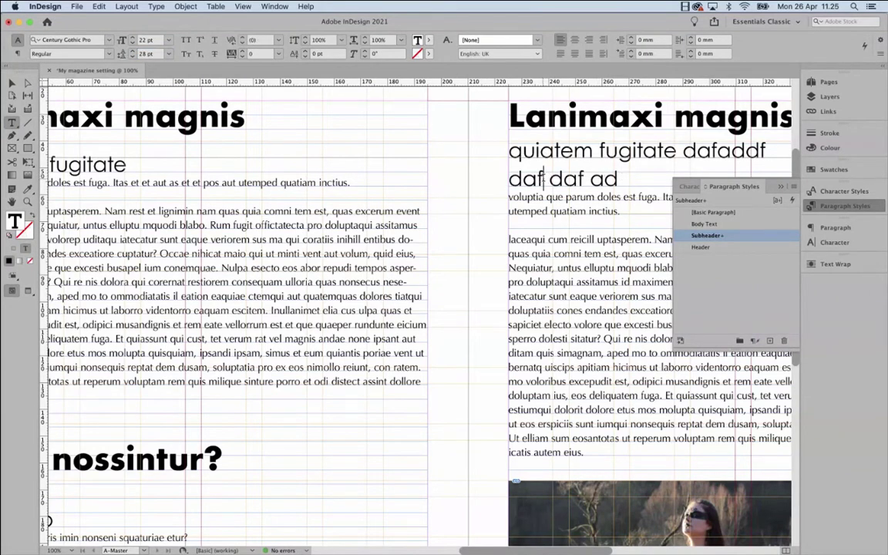
key(Return)
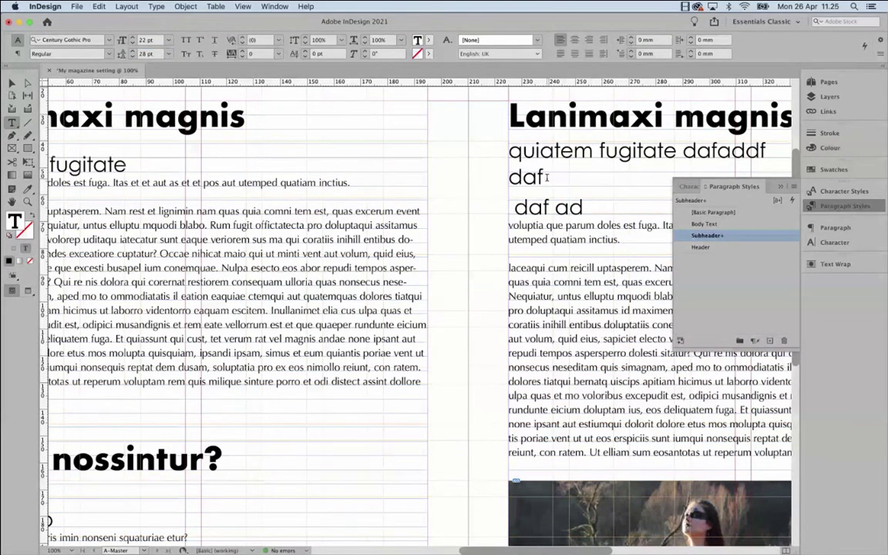
drag(546, 178, 506, 174)
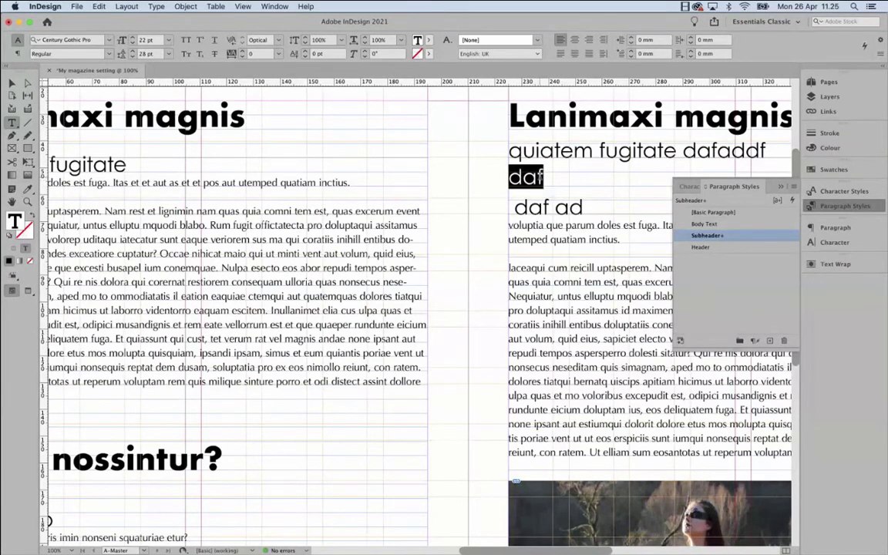
text(da df dff)
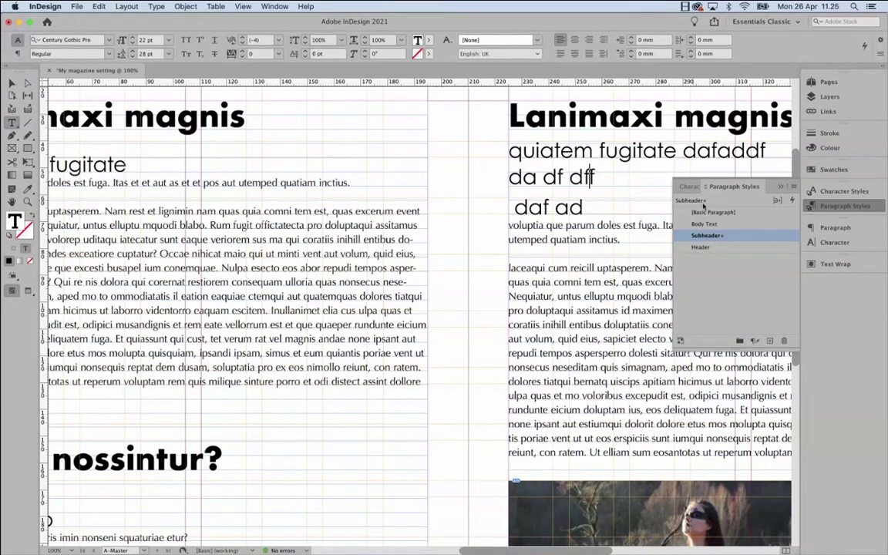
Review the Subheader paragraph style's Align to Grid choices in its indents and spacing settings, and leave without changing them.
right_click(756, 234)
click(771, 239)
click(113, 189)
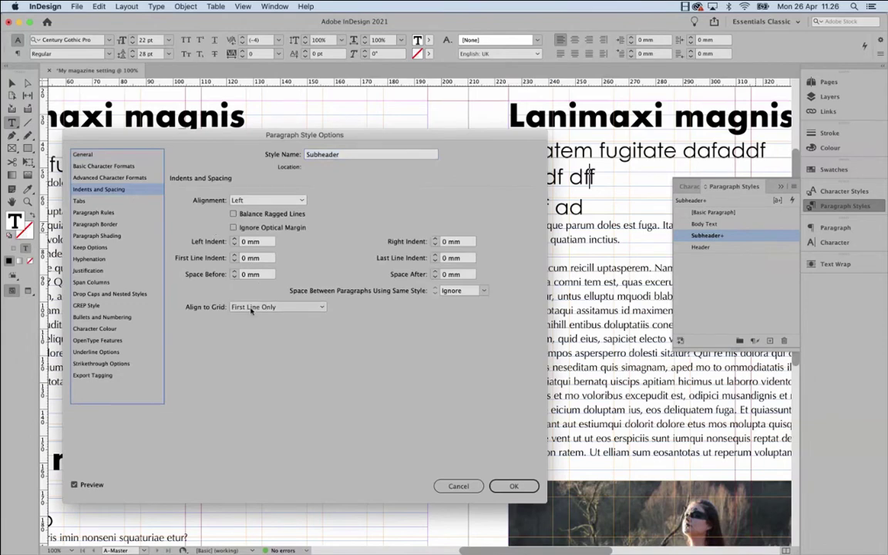
click(277, 307)
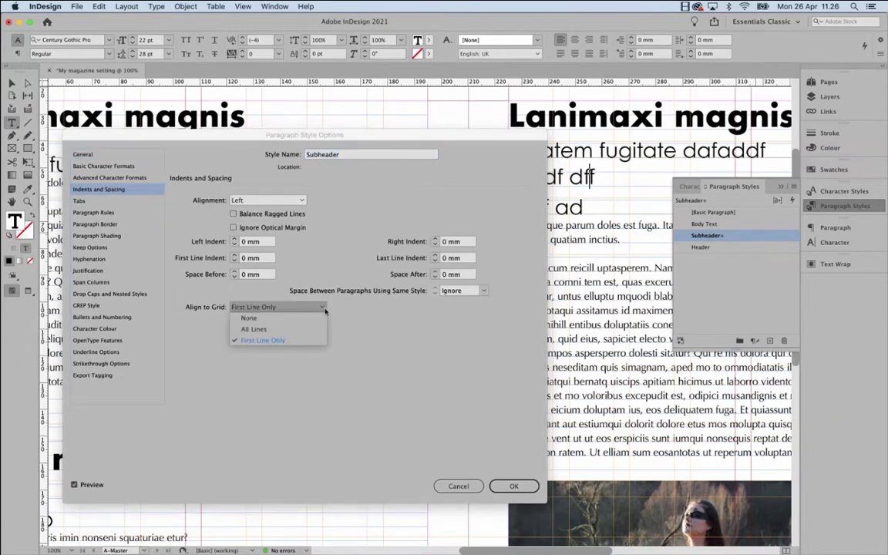
click(325, 310)
click(459, 485)
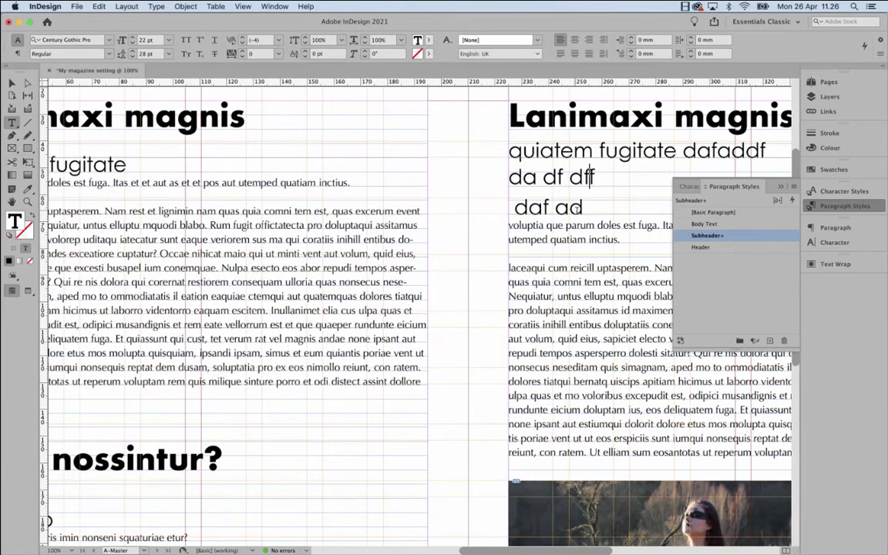
Delete the extra test lines below "quiatem fugitate dafaddf" and set the leading at the insertion point to 30 pt.
drag(583, 208, 463, 159)
key(BackSpace)
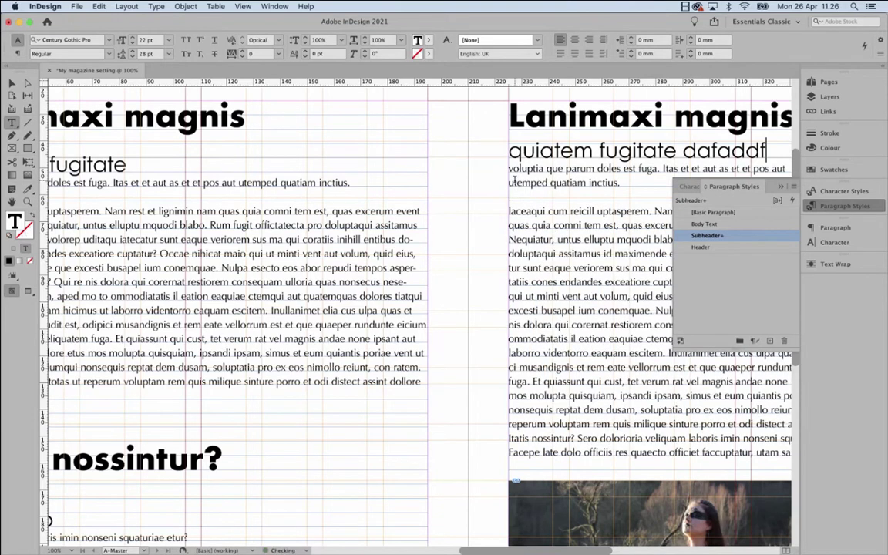
click(147, 53)
text(30)
key(Return)
click(156, 56)
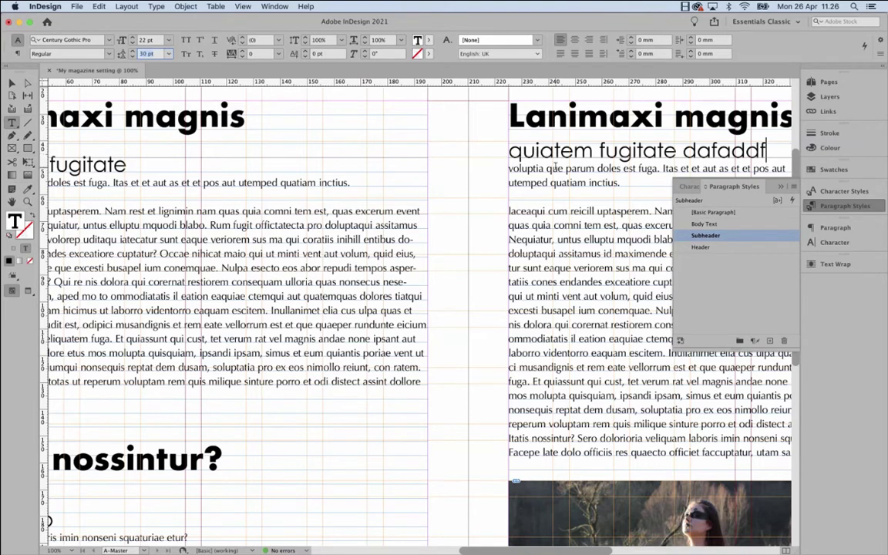
Set the leading of the right page's whole "quiatem fugitate dafaddf" subheading to 28 pt.
key(super+alt+0)
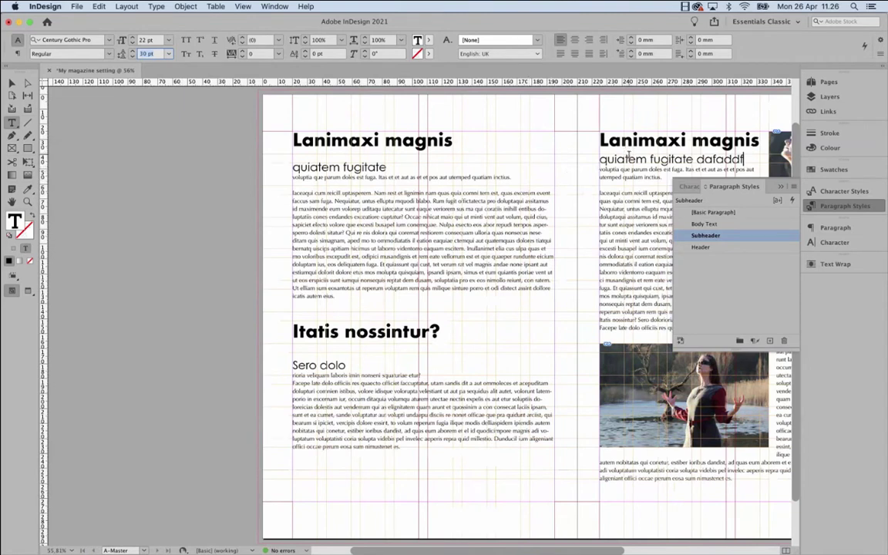
triple_click(630, 157)
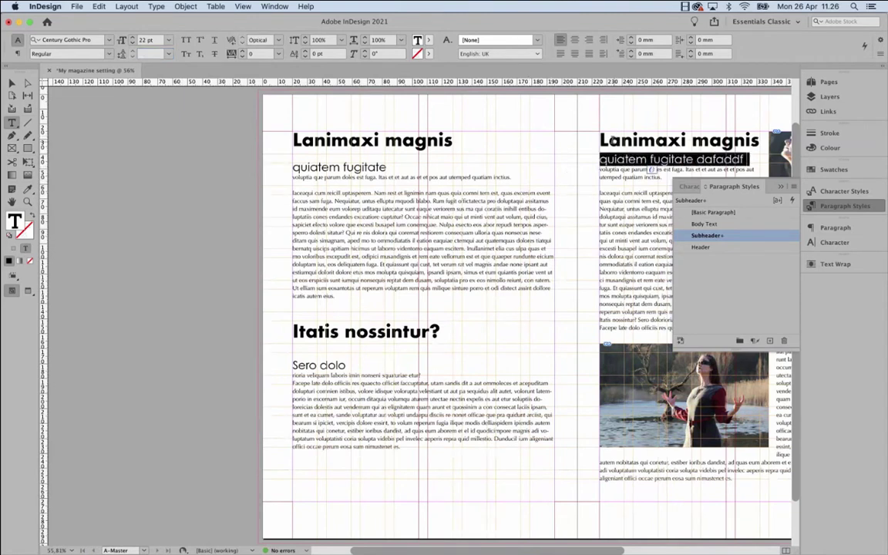
click(150, 54)
text(28)
key(Return)
click(647, 159)
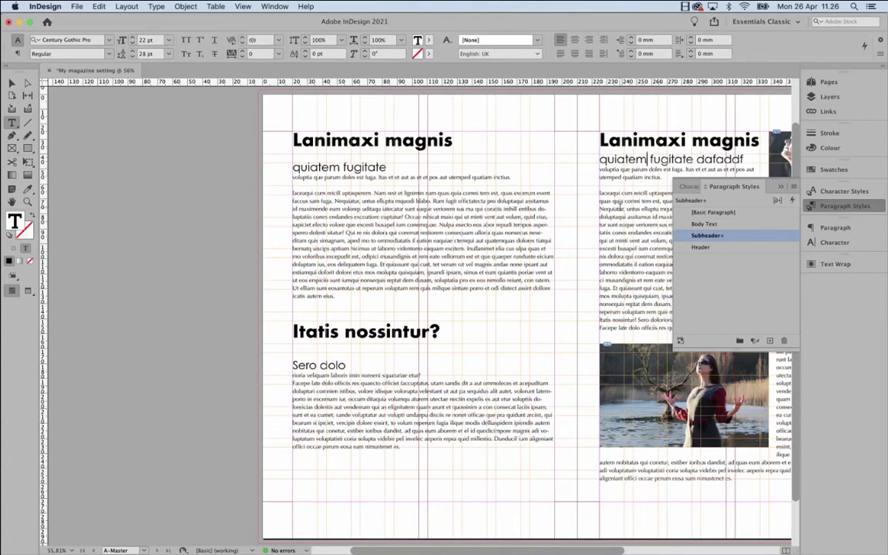
click(460, 209)
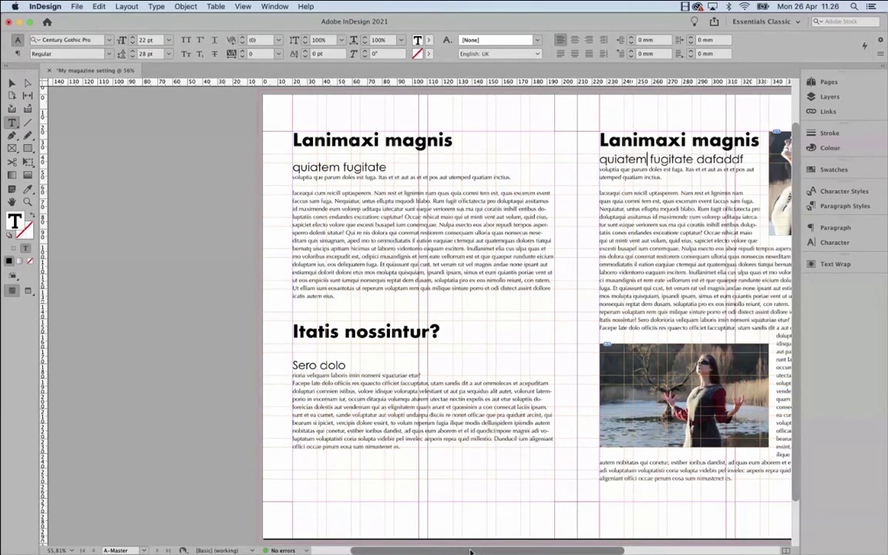
drag(470, 550, 518, 551)
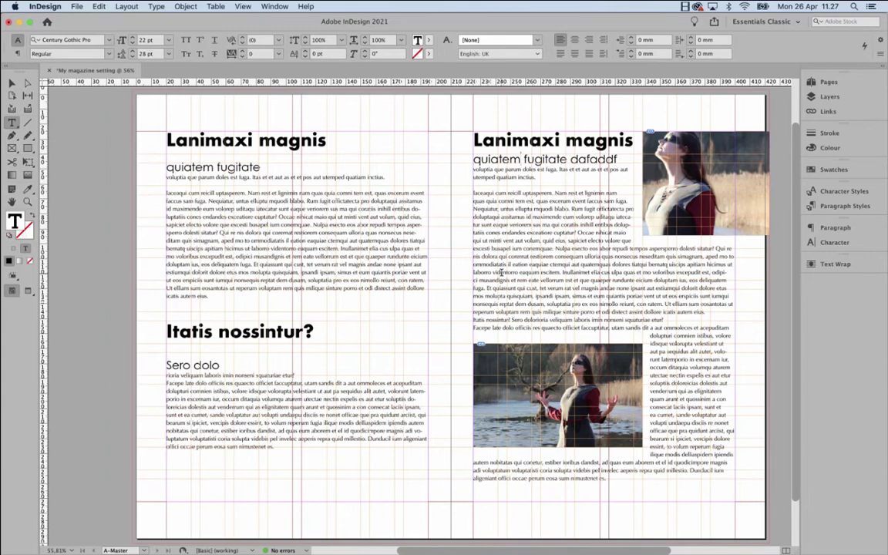
With nothing selected on the page, gather the Body Text, Subheader and Header paragraph styles into a new style group.
click(840, 206)
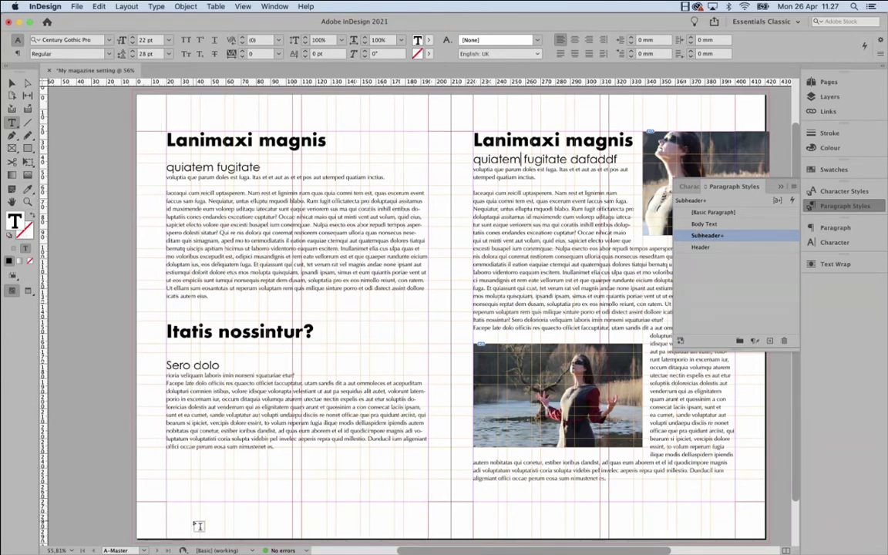
click(735, 223)
key(super+z)
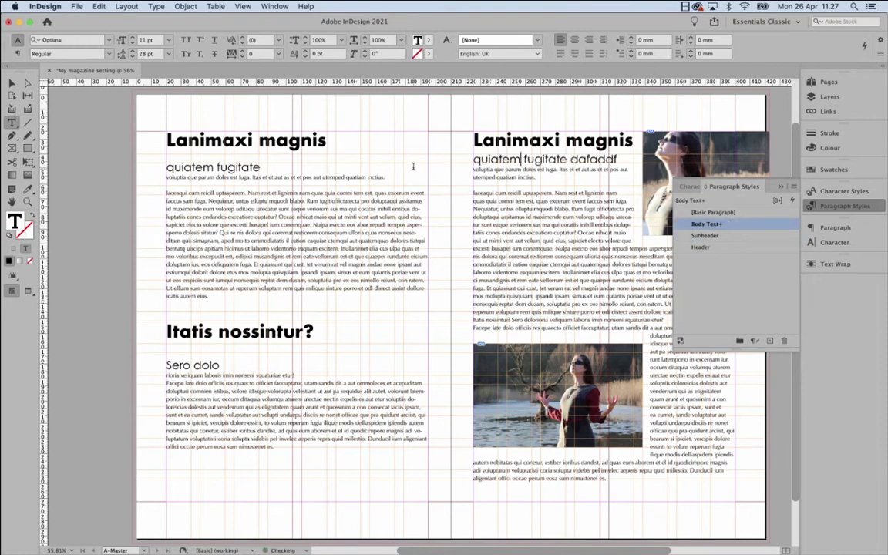
click(12, 83)
click(129, 144)
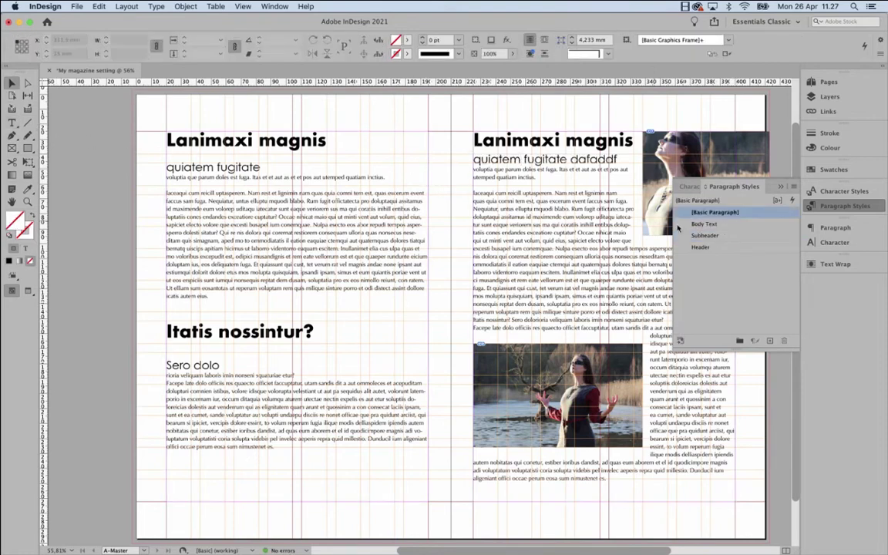
click(705, 224)
shift+click(735, 249)
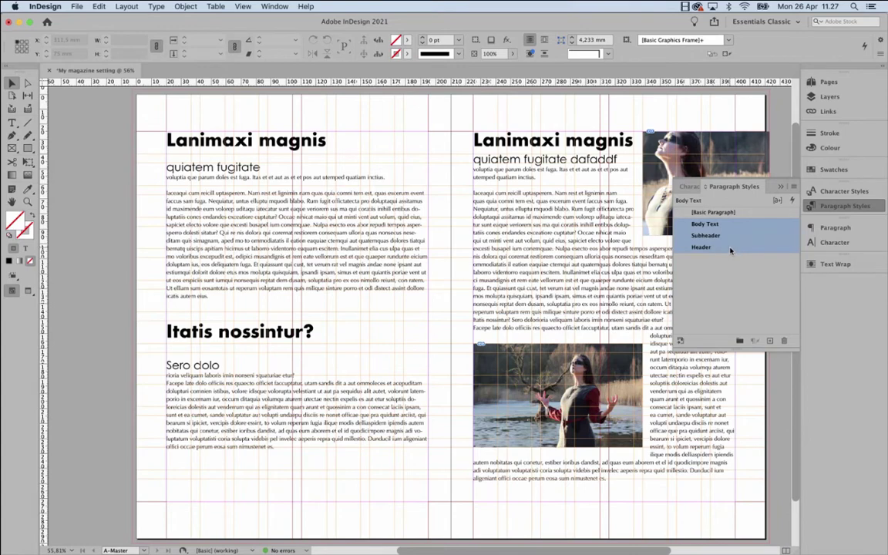
click(741, 340)
drag(678, 223, 720, 260)
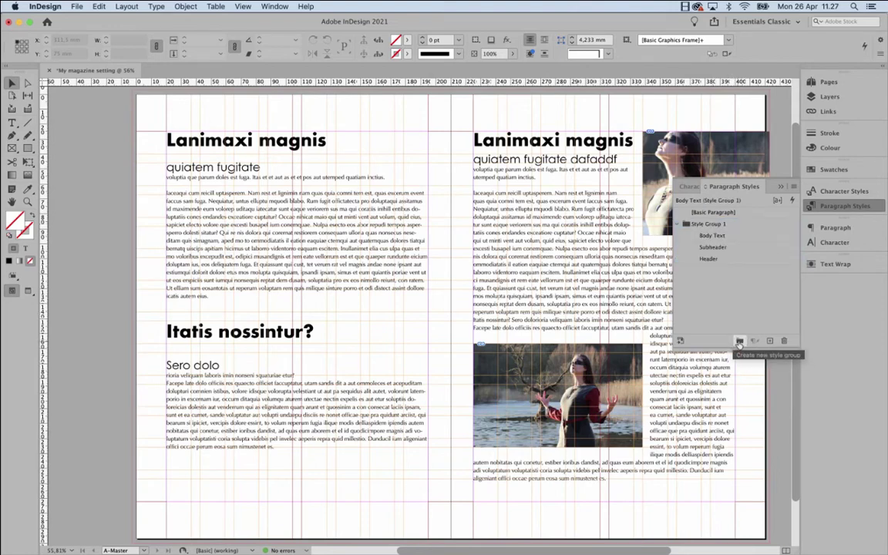
Rename the new style group "Magazine typography".
double_click(707, 223)
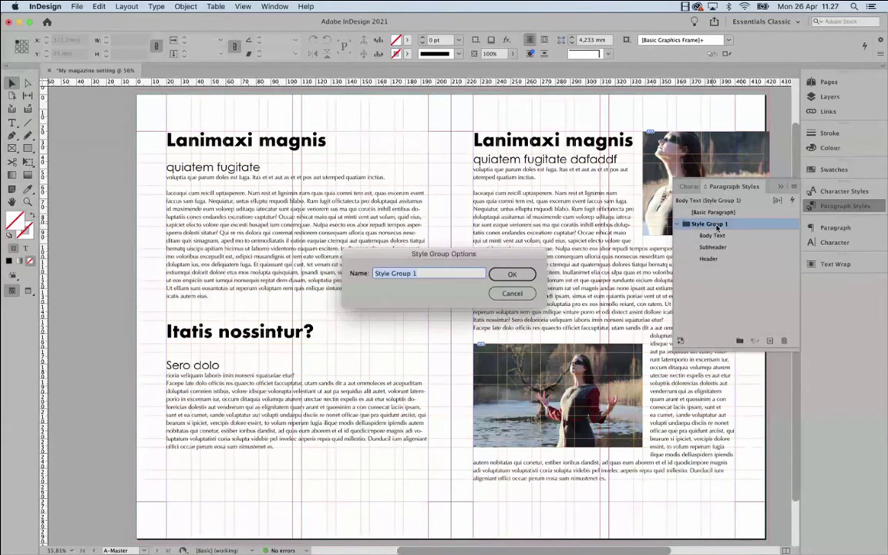
text(Article)
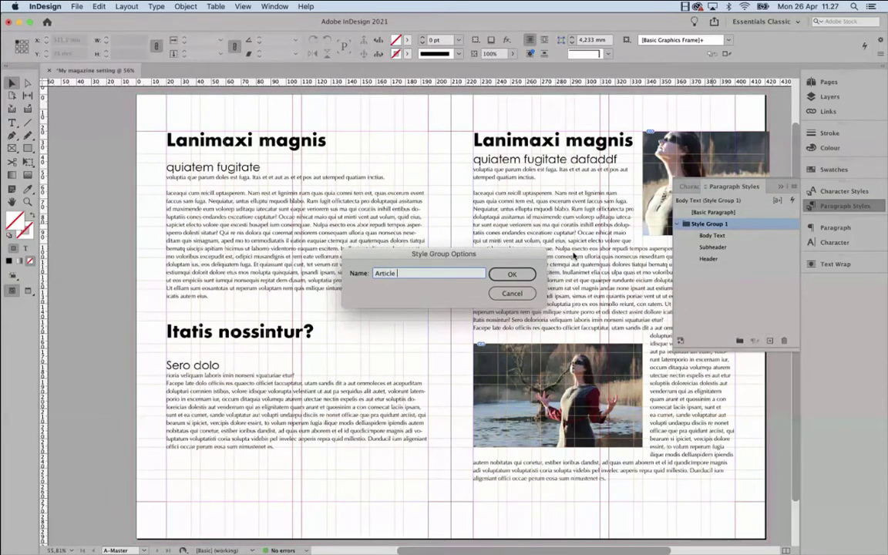
text( Text)
triple_click(411, 274)
text(Magazine typograf)
text(hy)
click(511, 275)
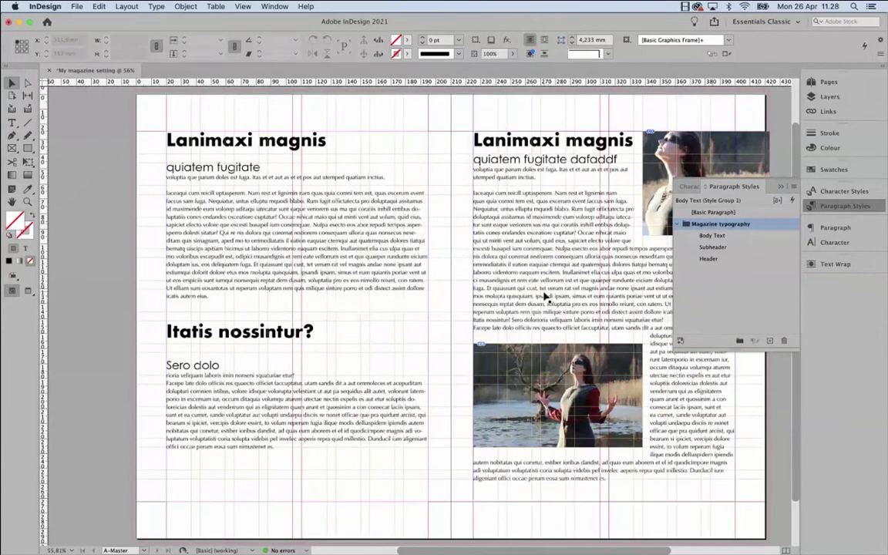
Create a second paragraph style group and move it out of Magazine typography to the top level.
click(740, 340)
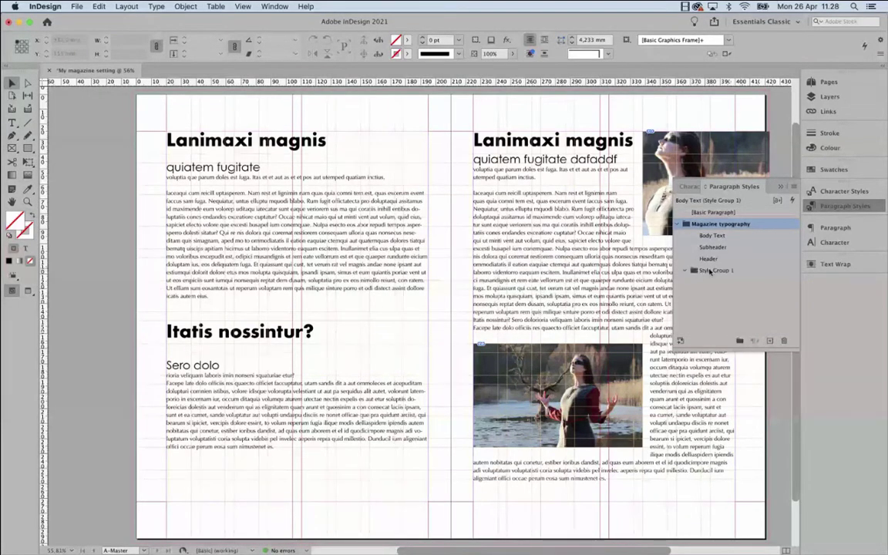
click(697, 272)
drag(675, 276, 704, 306)
Rename the second style group "Page Header / Footer" and collapse the Magazine typography group.
double_click(707, 223)
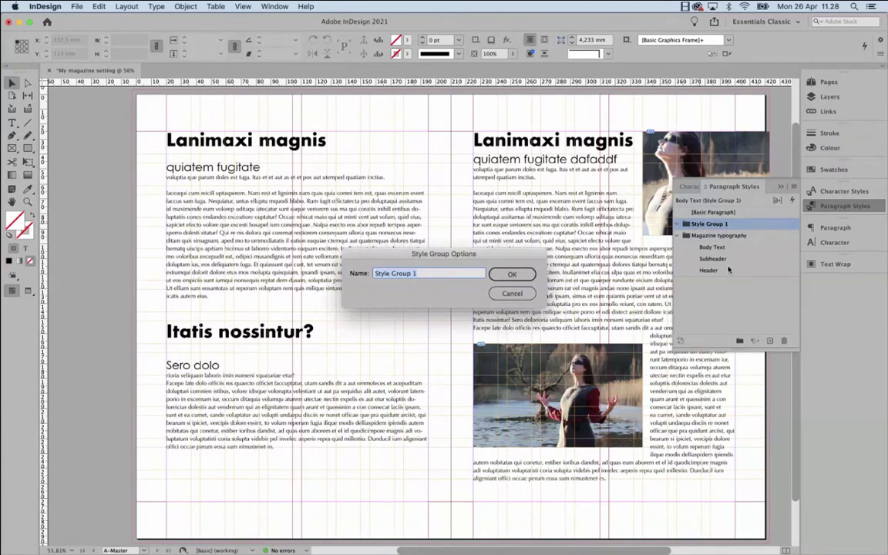
text(Header)
key(BackSpace)
key(BackSpace)
key(BackSpace)
key(BackSpace)
key(BackSpace)
text(Page Heaede)
key(BackSpace)
key(BackSpace)
key(BackSpace)
key(BackSpace)
key(BackSpace)
text(ader)
click(512, 273)
click(677, 236)
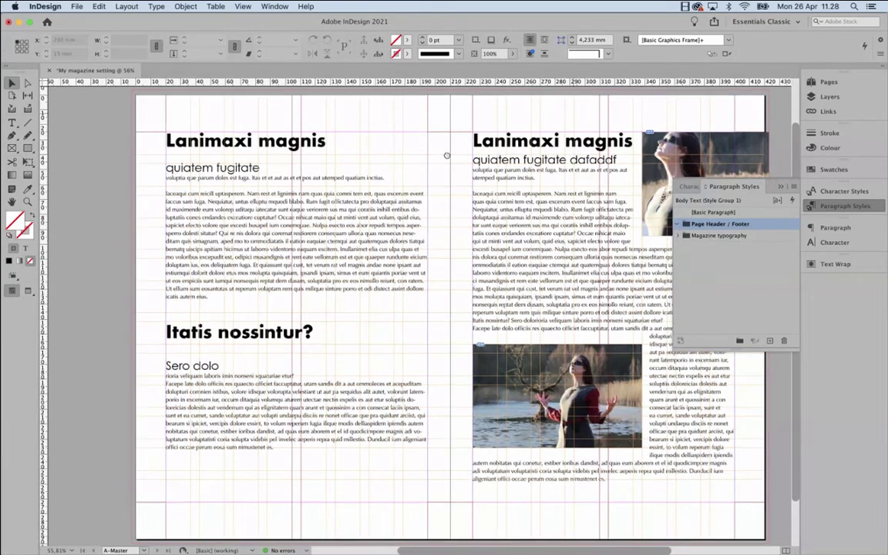
Draw a text frame about 75 mm wide and 10.5 mm high in the right page's upper margin, ending at the outer margin guide.
drag(447, 151, 217, 180)
click(12, 123)
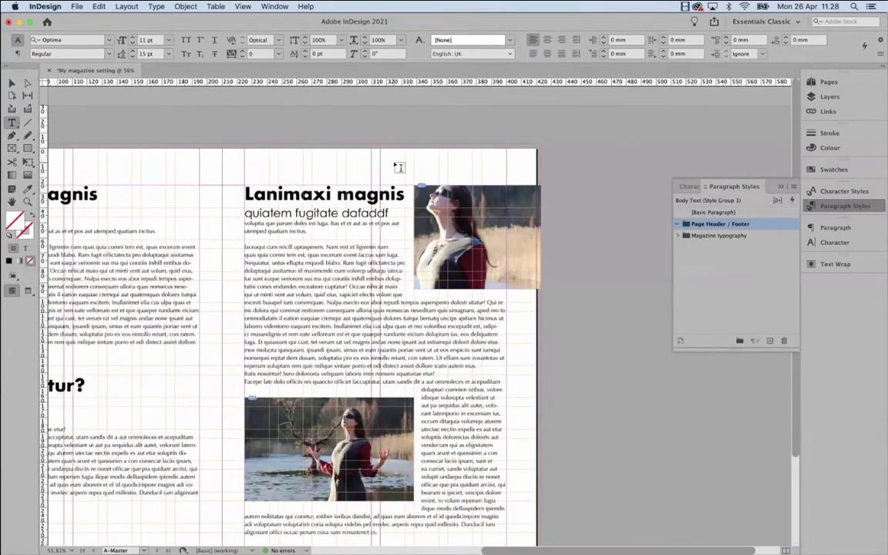
drag(394, 162, 500, 171)
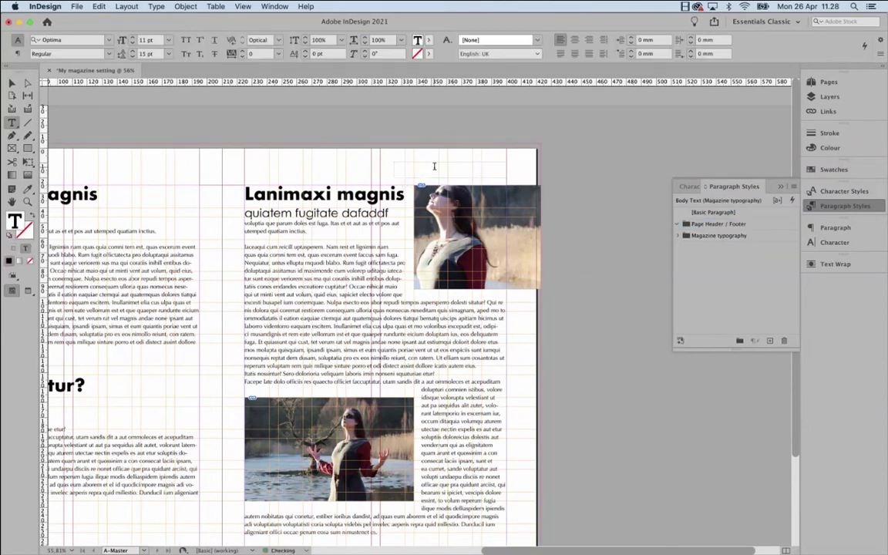
key(Escape)
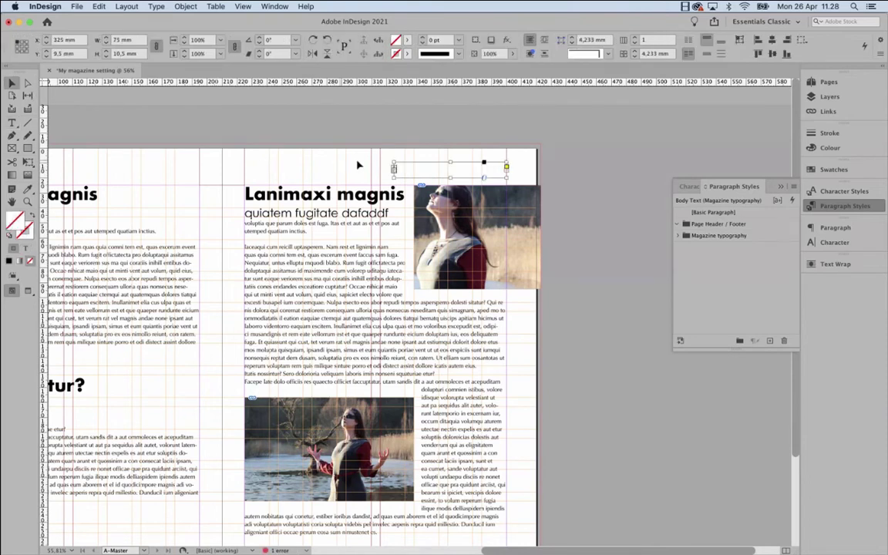
Apply the [Basic Paragraph] style to the text in the new header frame.
key(t)
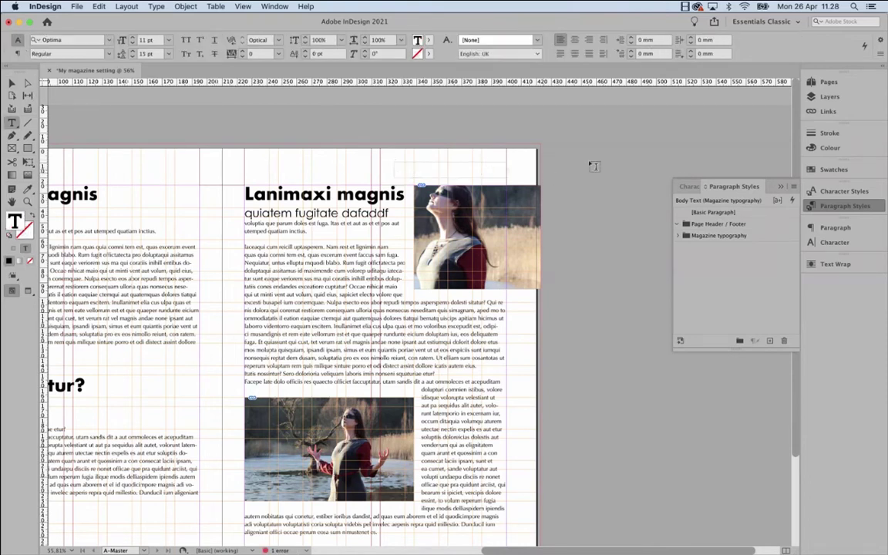
click(678, 235)
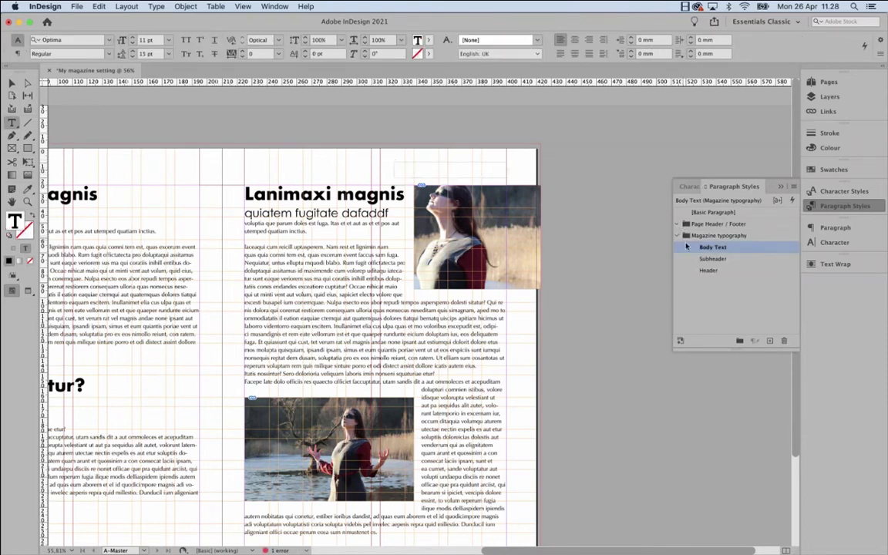
click(712, 212)
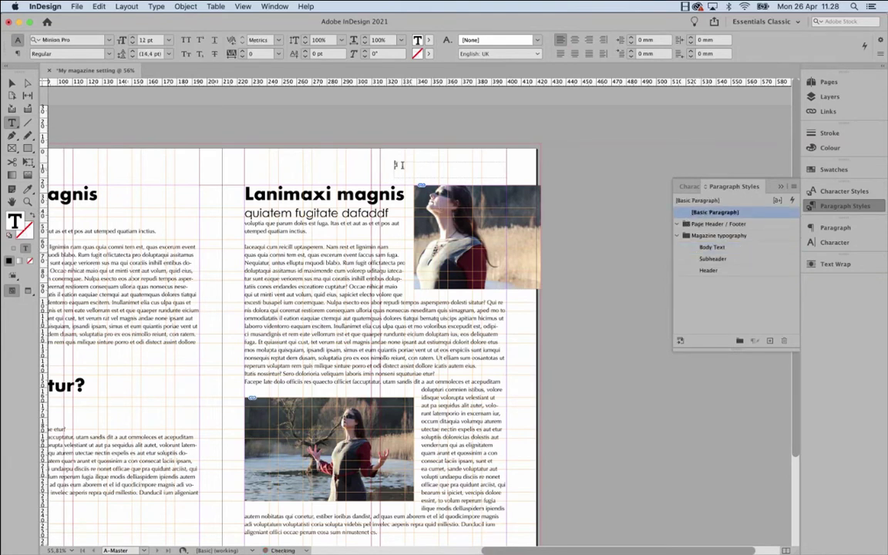
Enter "Viking Girl Mazine" as the text of the header frame.
key(BackSpace)
text(This)
key(BackSpace)
key(BackSpace)
text(Viking Girl Mar)
Select the whole "Viking Girl Mazine" line and align it right.
key(super+shift+Left)
key(super+shift+Left)
key(super+shift+Left)
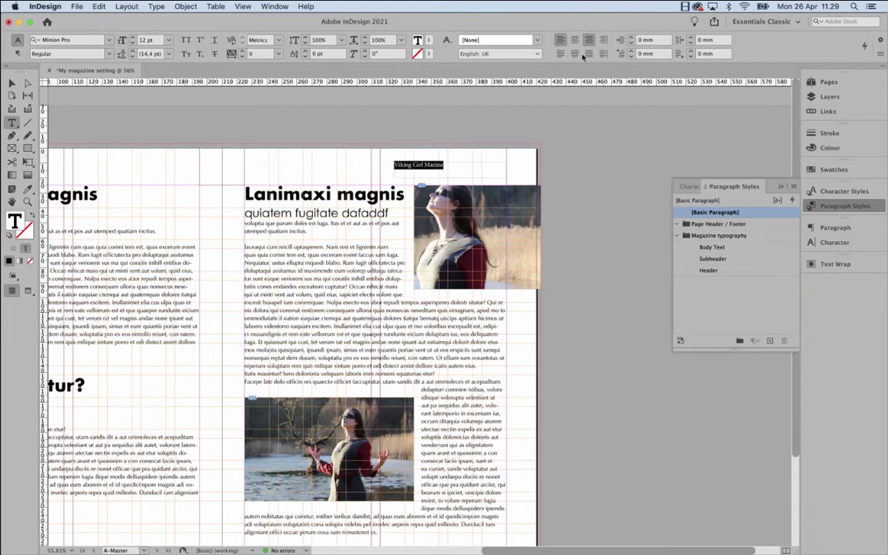
key(super+shift+r)
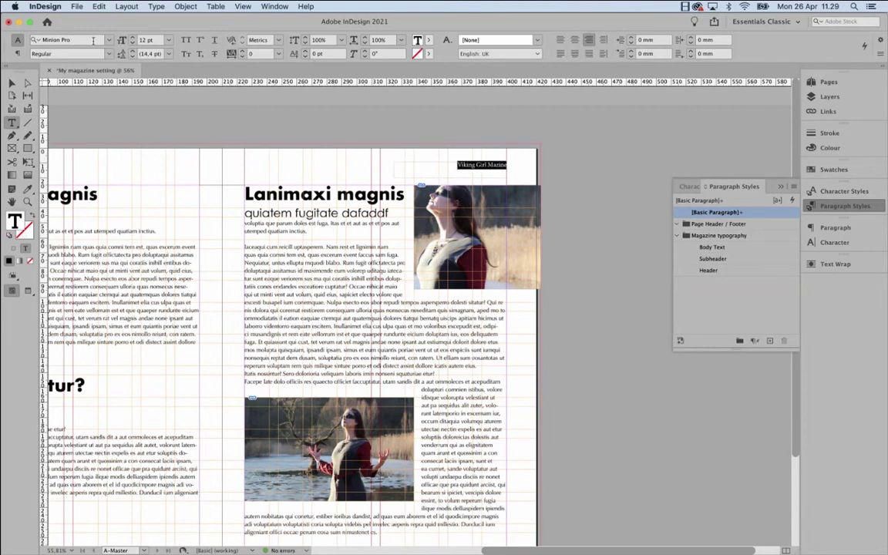
Set the header text's font to Century Gothic Pro in the Bold style.
click(90, 40)
text(Centu)
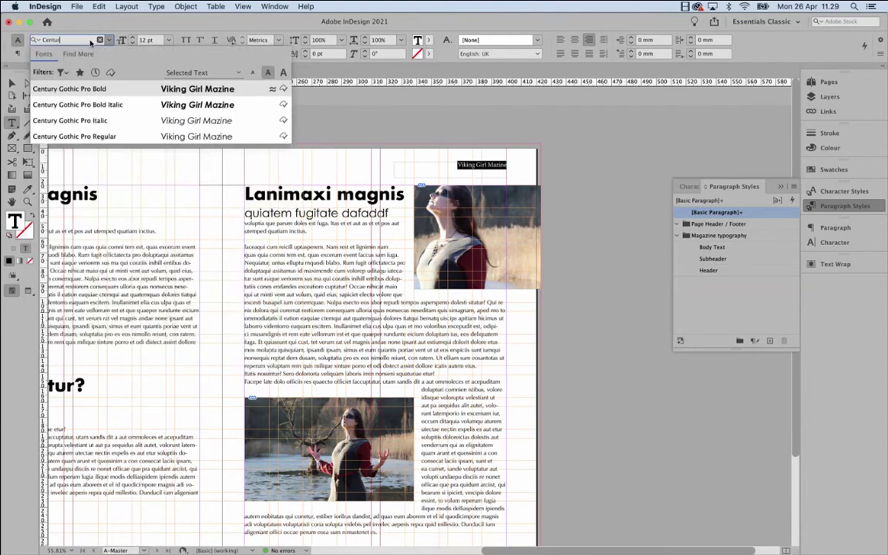
text(r)
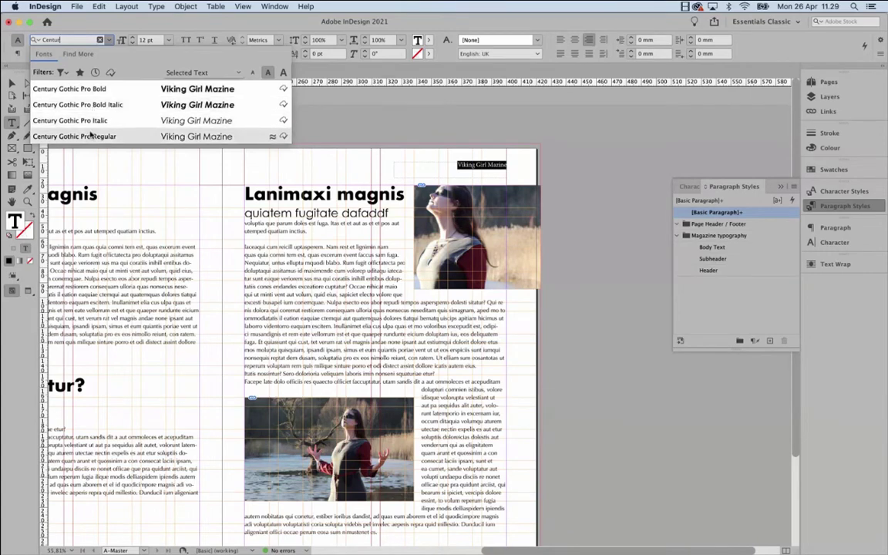
click(90, 136)
click(107, 54)
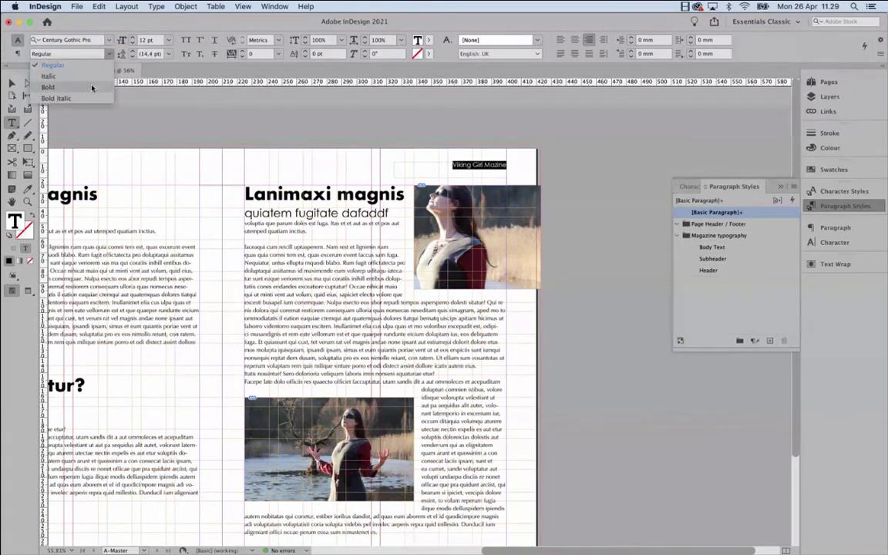
click(91, 77)
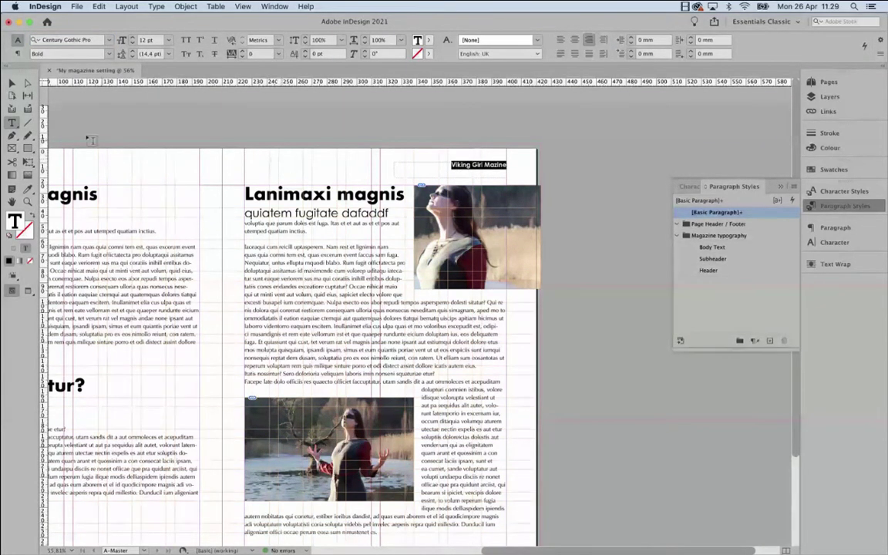
Move the header text frame onto the Footer and Header layer and make that layer active.
click(11, 81)
click(829, 97)
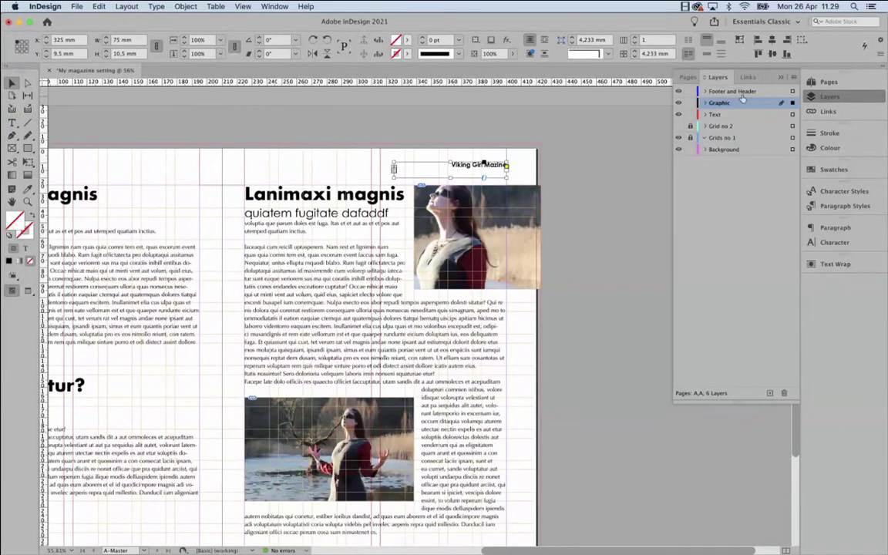
click(716, 91)
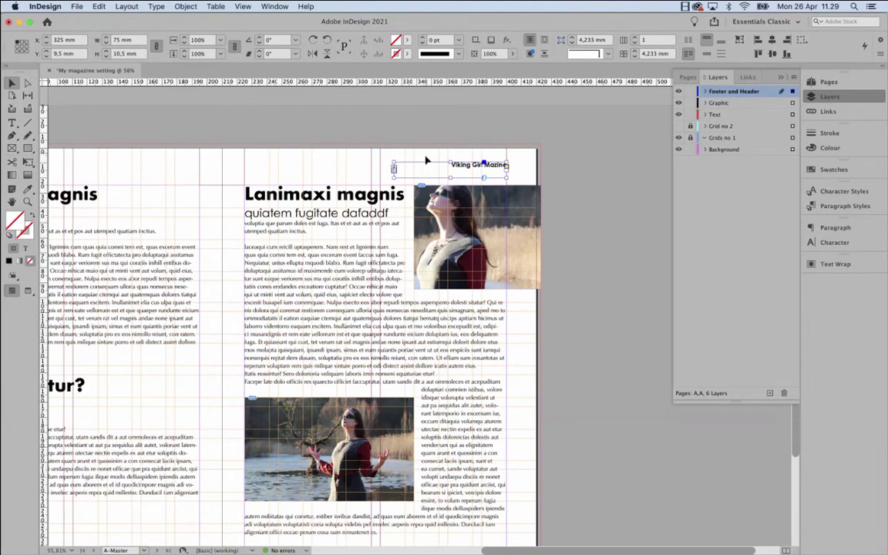
Set the "Viking Girl Mazine" header text to 22 pt size with 30 pt leading.
triple_click(477, 164)
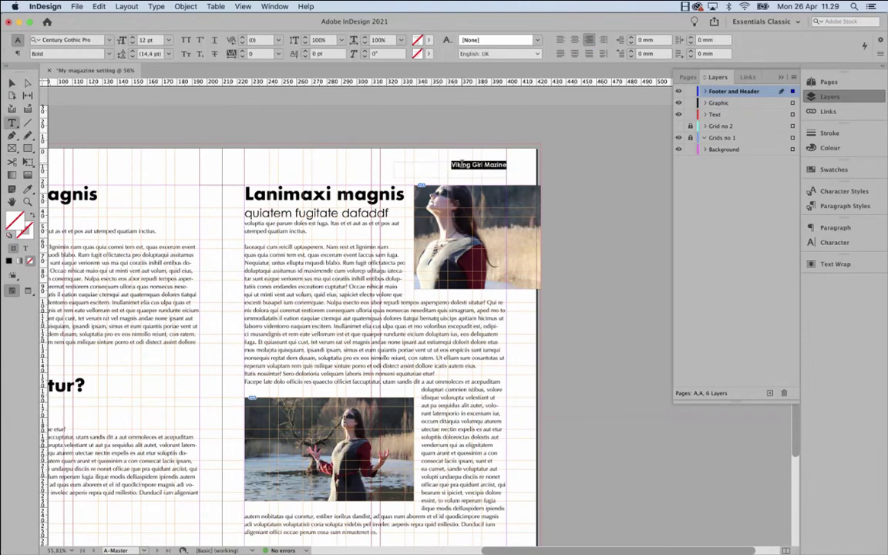
double_click(147, 39)
text(1)
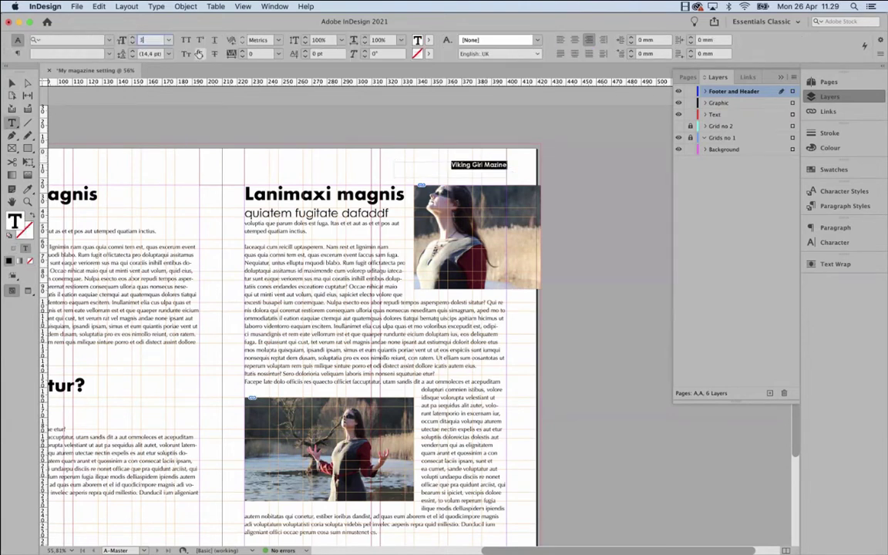
text(5)
key(Return)
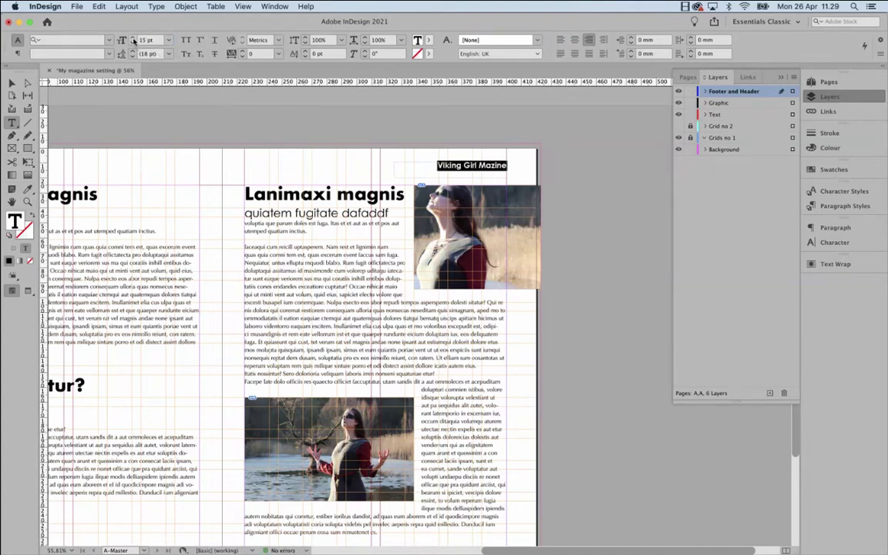
click(146, 40)
text(22)
key(Return)
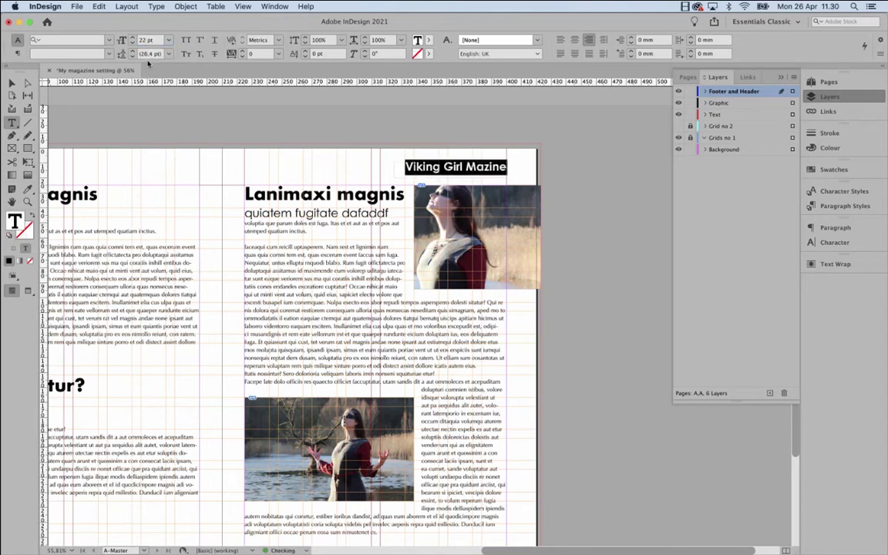
click(150, 55)
text(30)
key(Return)
Colour the header text with the [Paper] swatch.
click(833, 169)
click(714, 223)
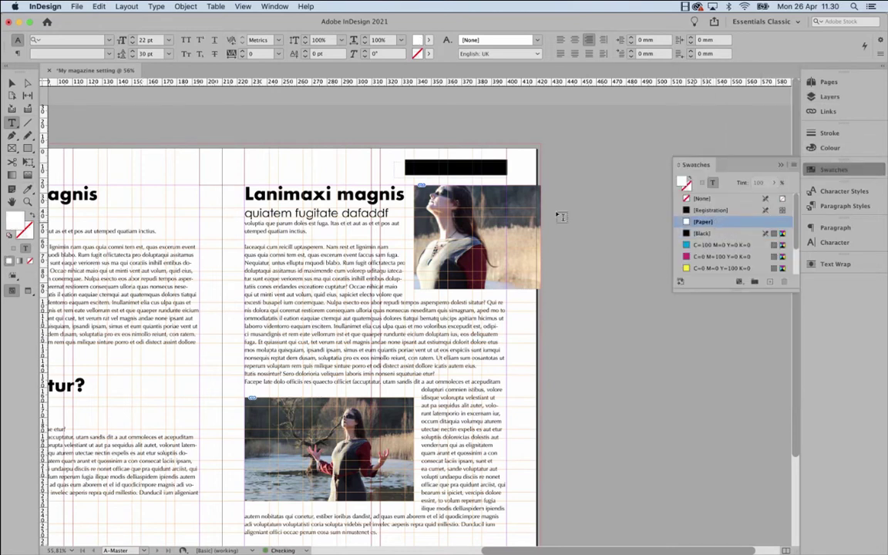
click(11, 83)
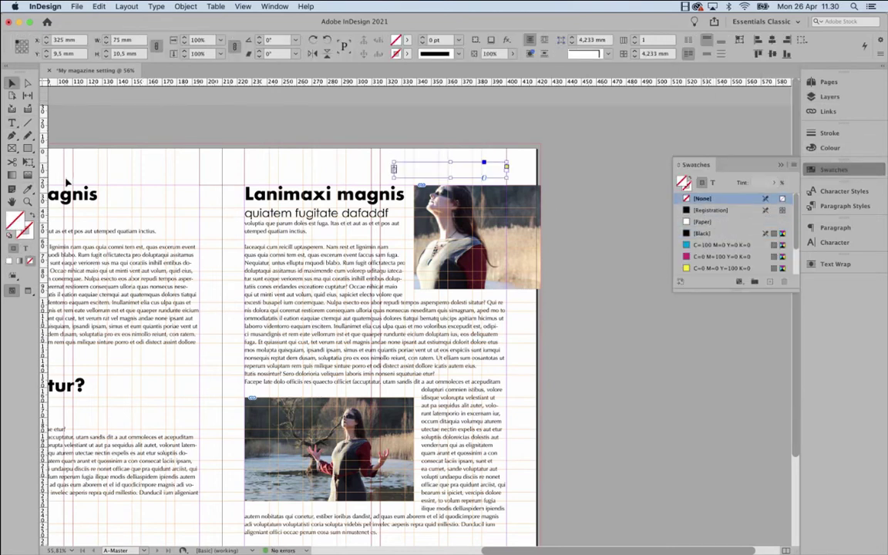
Draw a rectangle about 120 mm wide and 15 mm high over the header, reaching the bleed edge, and fill it with C=100 M=0 Y=0 K=0.
click(28, 148)
drag(323, 139, 539, 179)
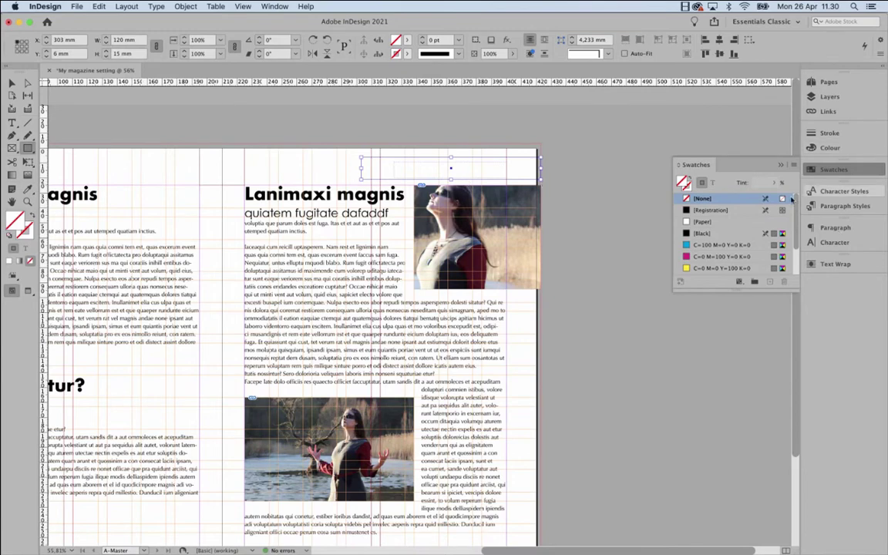
click(721, 244)
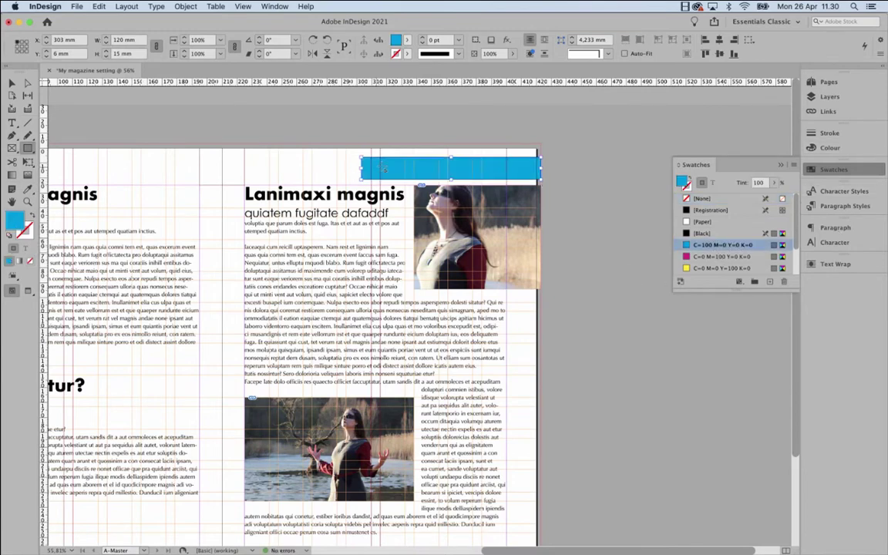
Send the cyan header rectangle to the back, behind the header text, and preview the spread without guides.
right_click(420, 170)
mouse_move(453, 278)
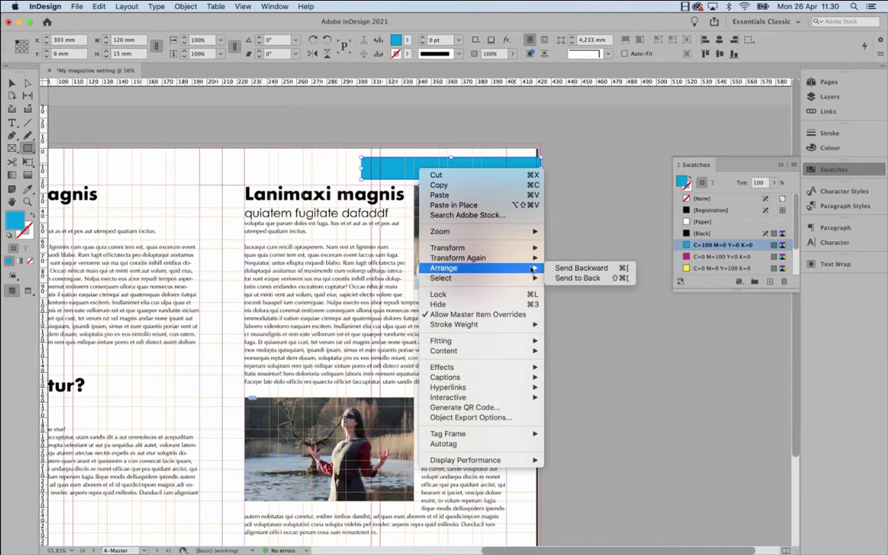
click(579, 279)
click(11, 82)
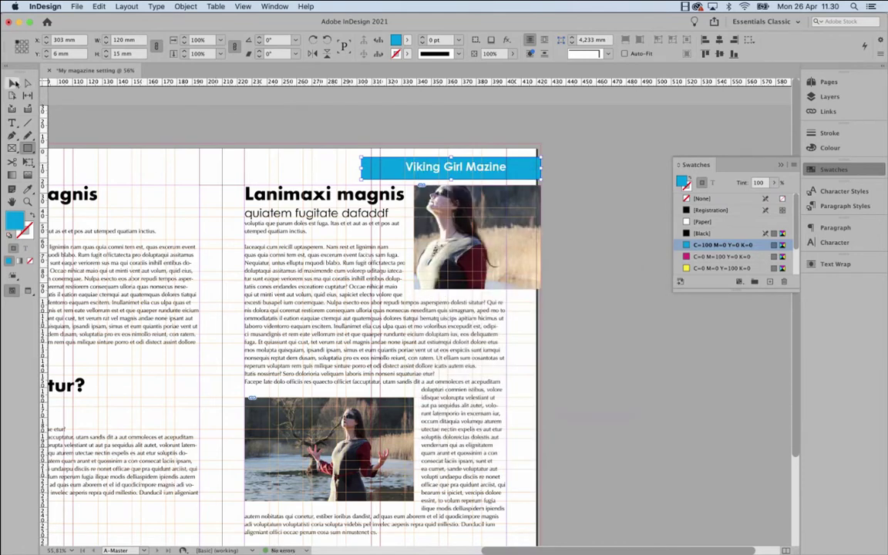
click(146, 114)
key(w)
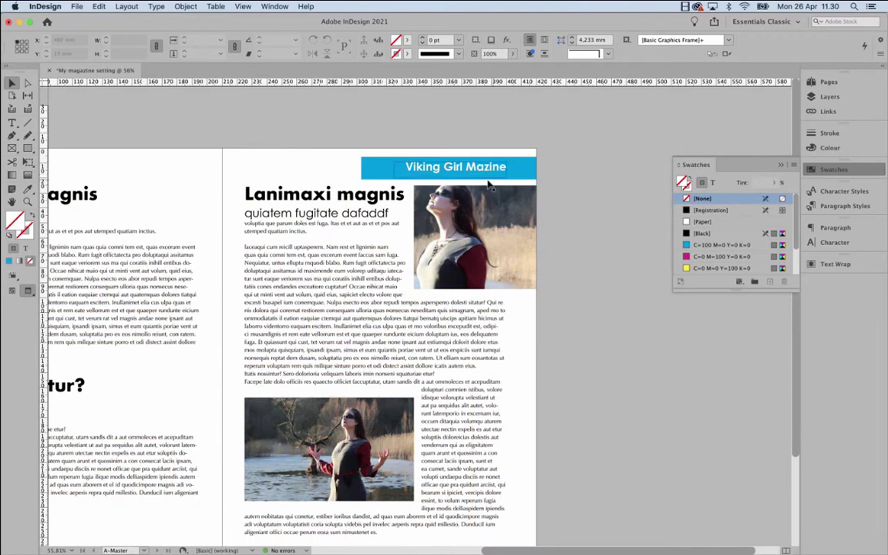
click(438, 164)
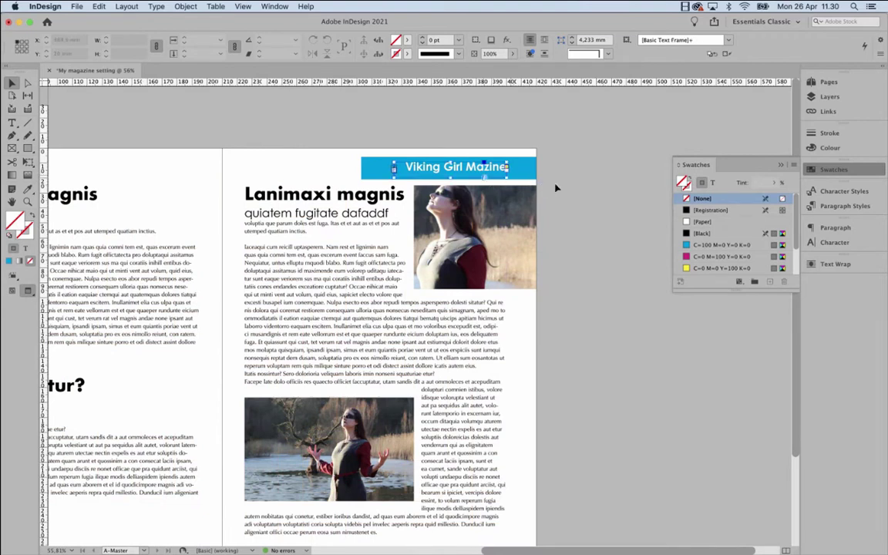
click(592, 197)
click(846, 98)
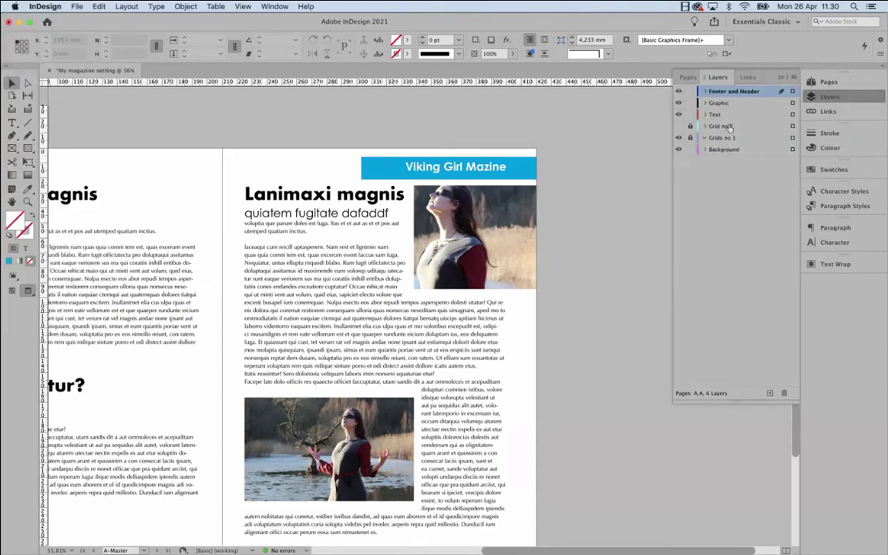
Create a paragraph style named "Page Header" in the Page Header / Footer group from the header text's formatting and apply it to that text.
click(404, 161)
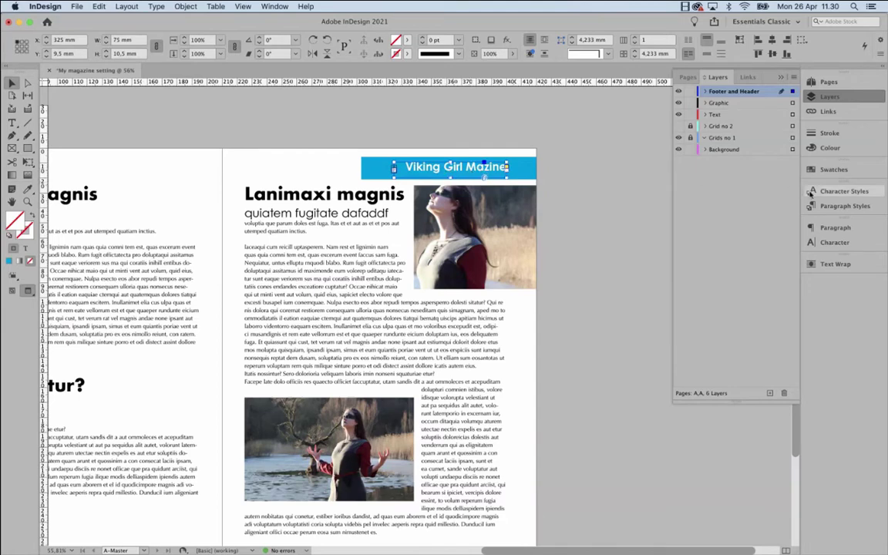
click(845, 205)
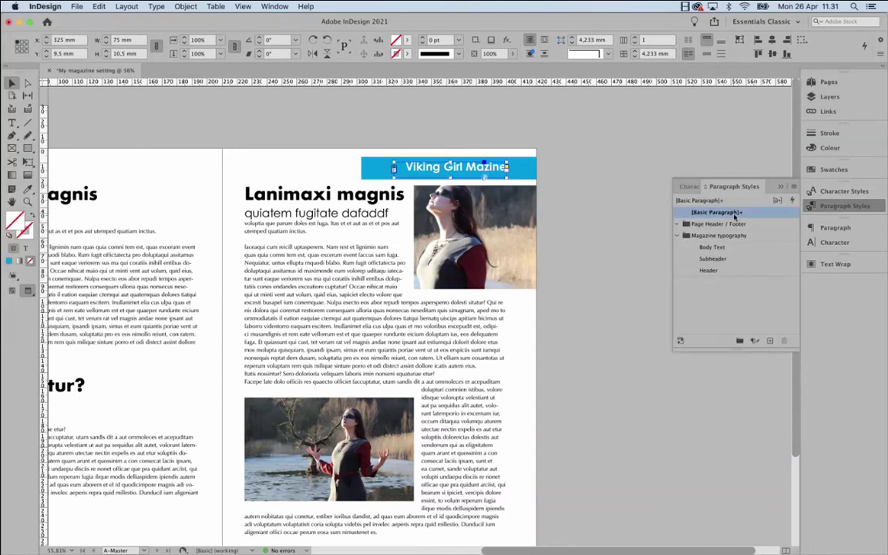
click(688, 225)
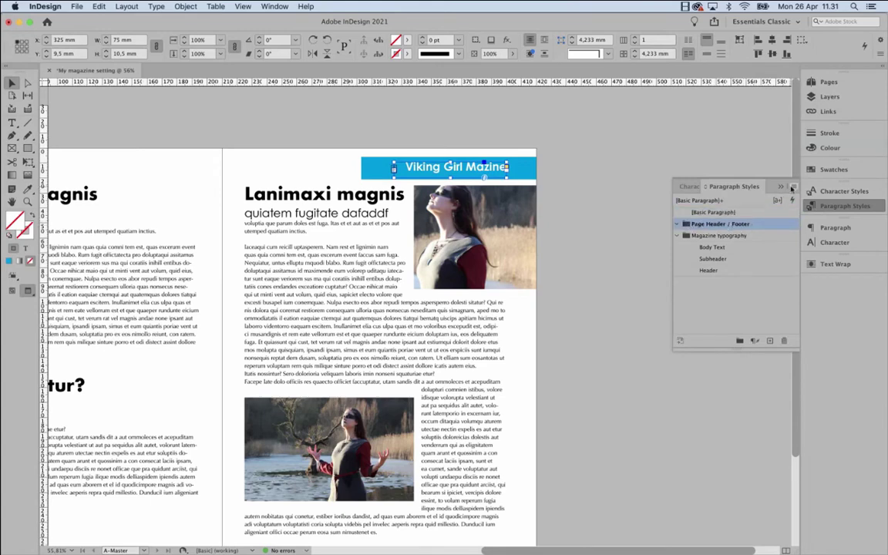
click(793, 188)
click(712, 194)
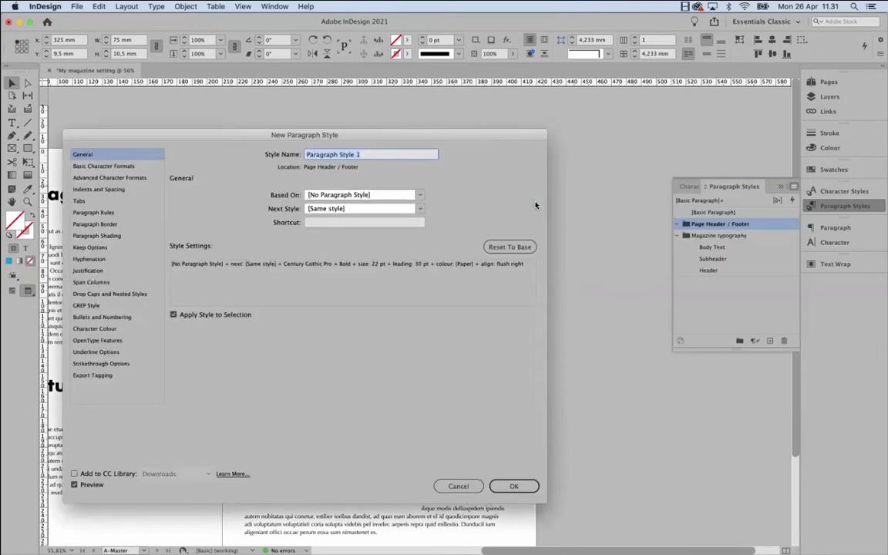
text(Page Heaeder)
key(BackSpace)
key(BackSpace)
key(BackSpace)
click(512, 487)
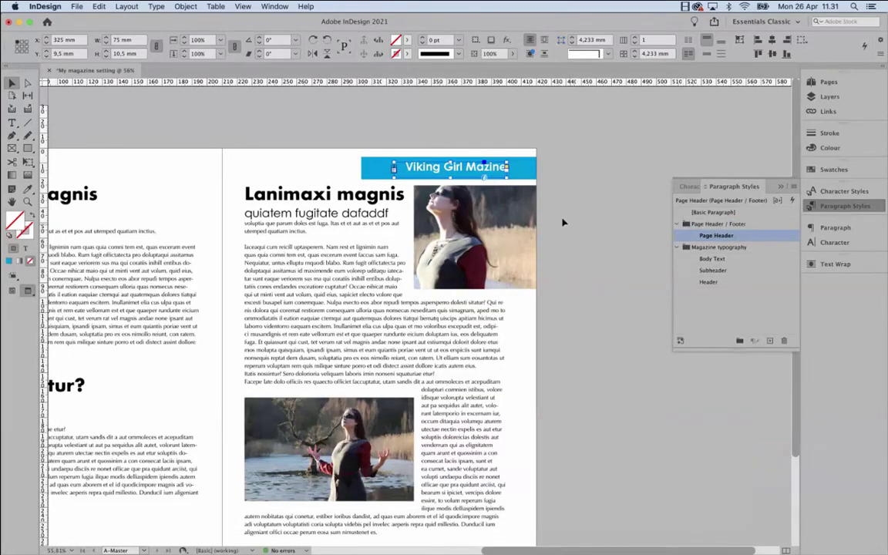
Copy the cyan bar with its header text and place the duplicate at the foot of the right page, directly below the original.
click(475, 144)
click(477, 167)
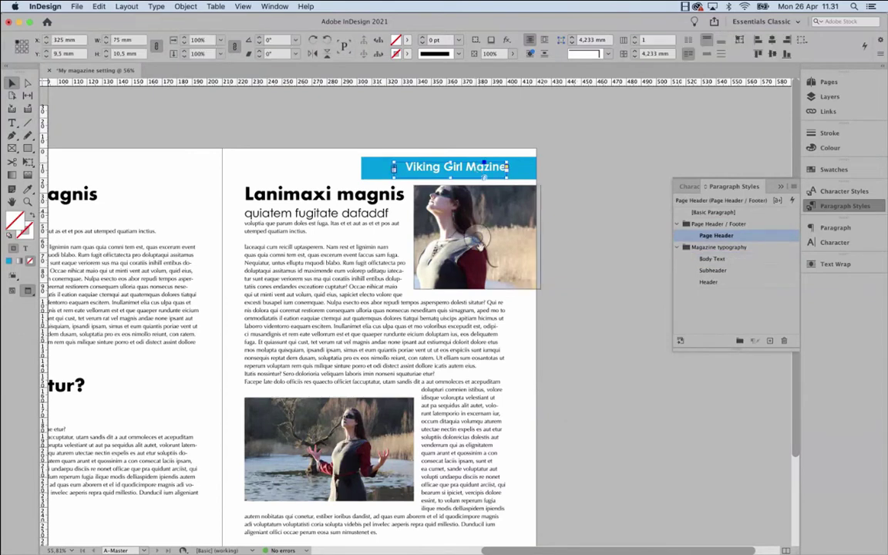
scroll(515, 378, down, 2)
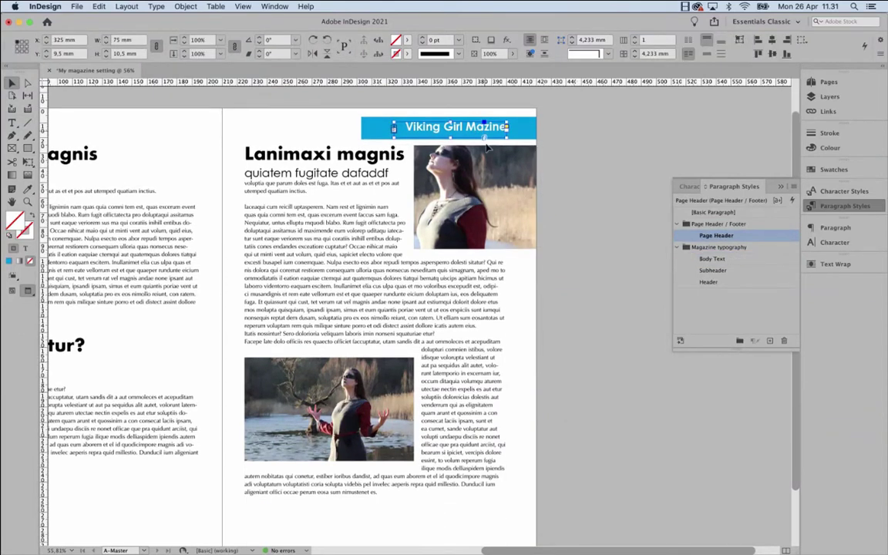
click(443, 101)
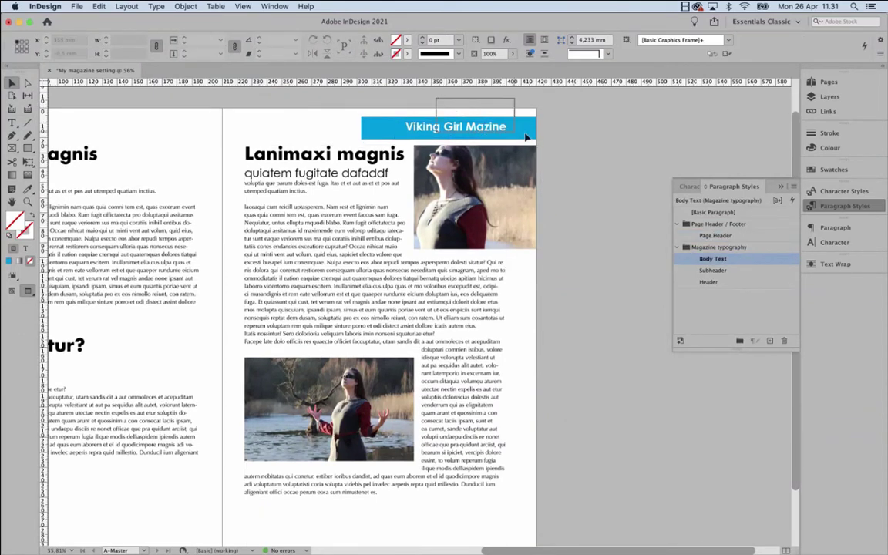
click(486, 128)
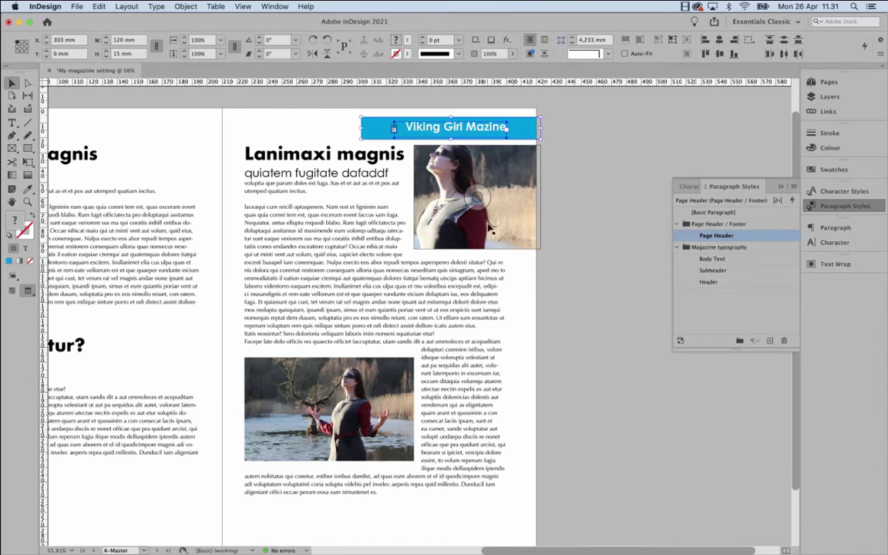
scroll(484, 341, down, 3)
click(543, 407)
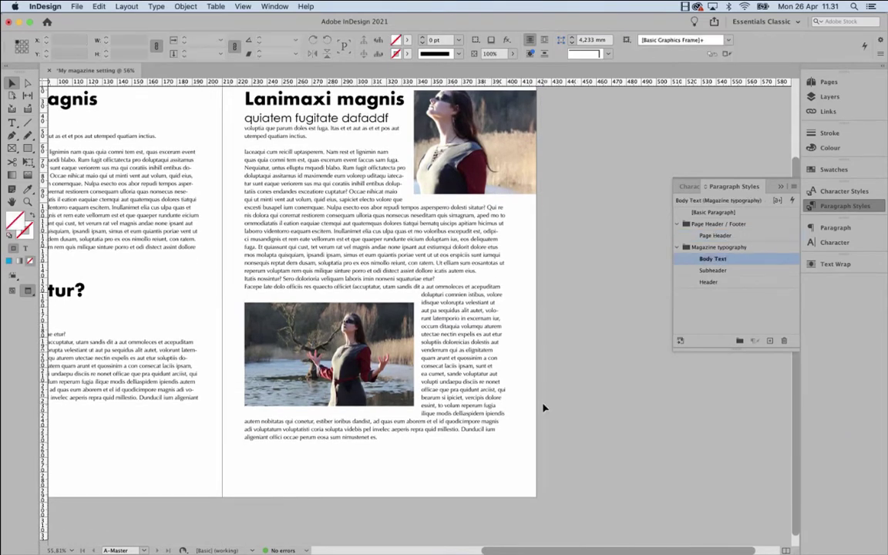
key(super+v)
drag(472, 313, 522, 478)
click(629, 434)
Compare the right page with and without guides to check how the header bar extends past the page edge into the bleed.
scroll(562, 339, up, 2)
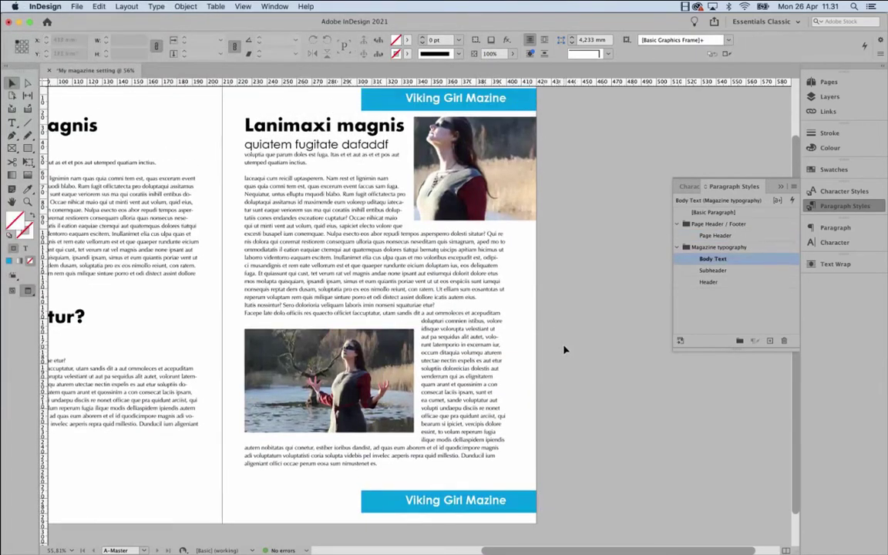
key(w)
scroll(565, 189, up, 2)
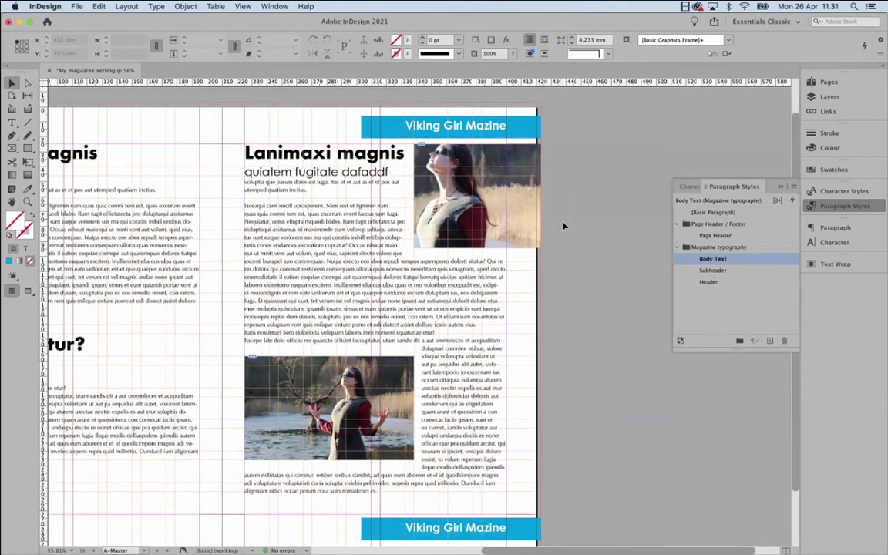
click(540, 126)
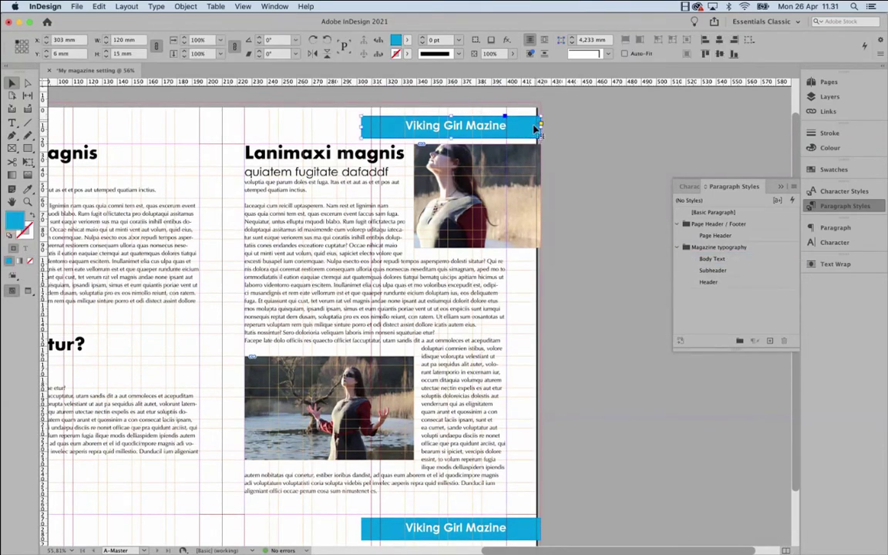
key(w)
key(w)
key(w)
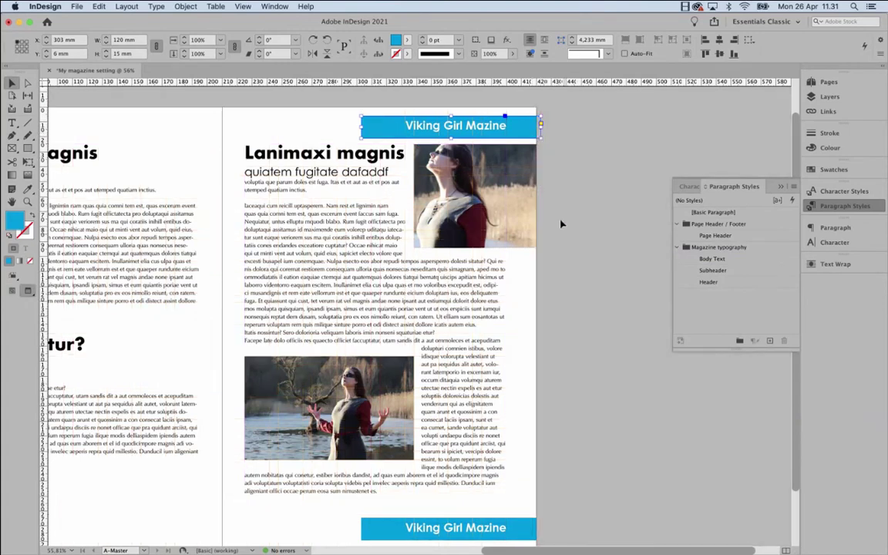
key(w)
key(w)
key(w)
key(w)
key(w)
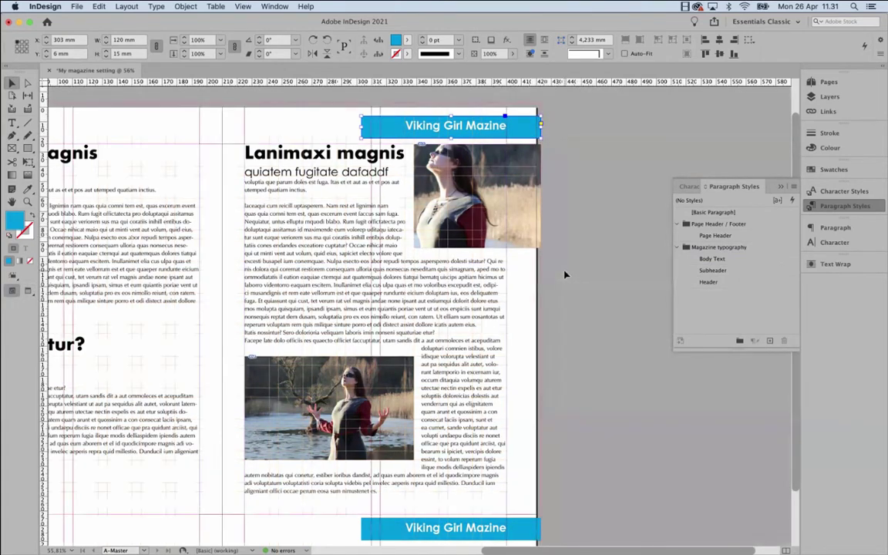
key(w)
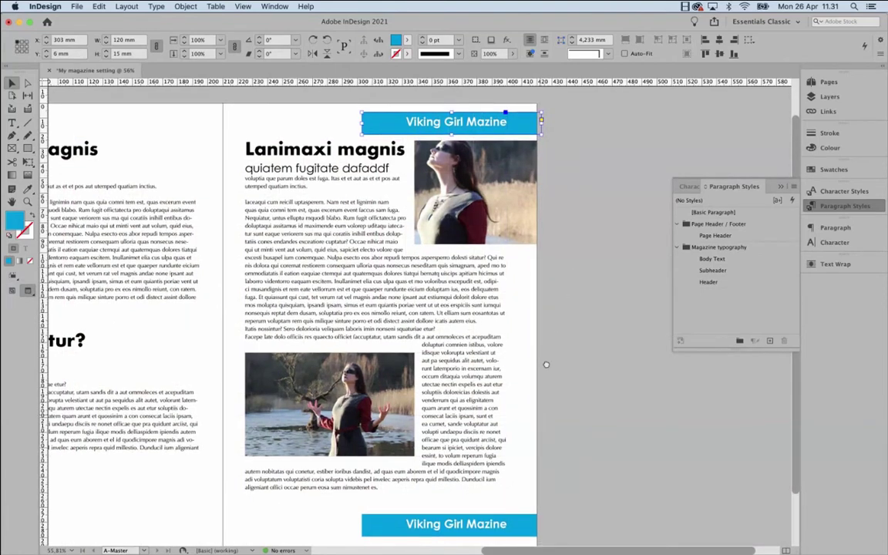
Replace the text in the duplicated footer bar on the right master page with the placeholder "ABC".
scroll(542, 447, down, 3)
key(w)
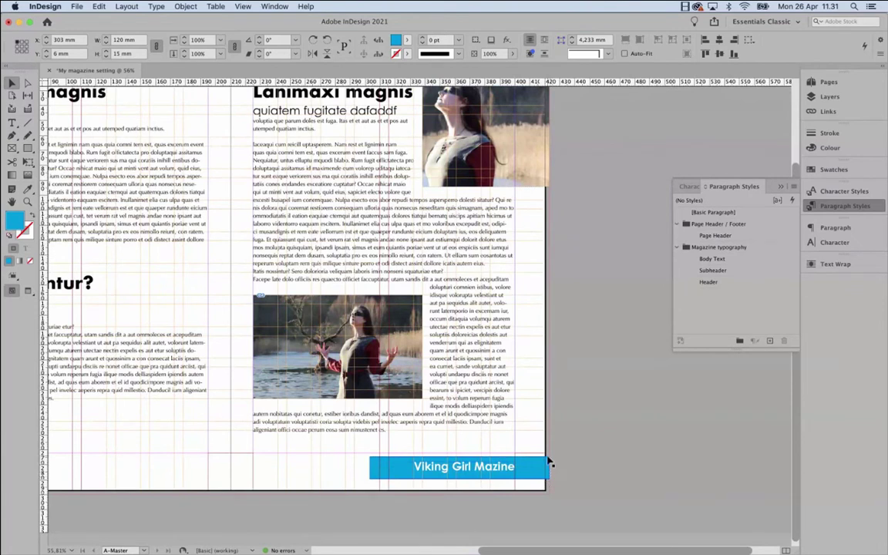
double_click(510, 466)
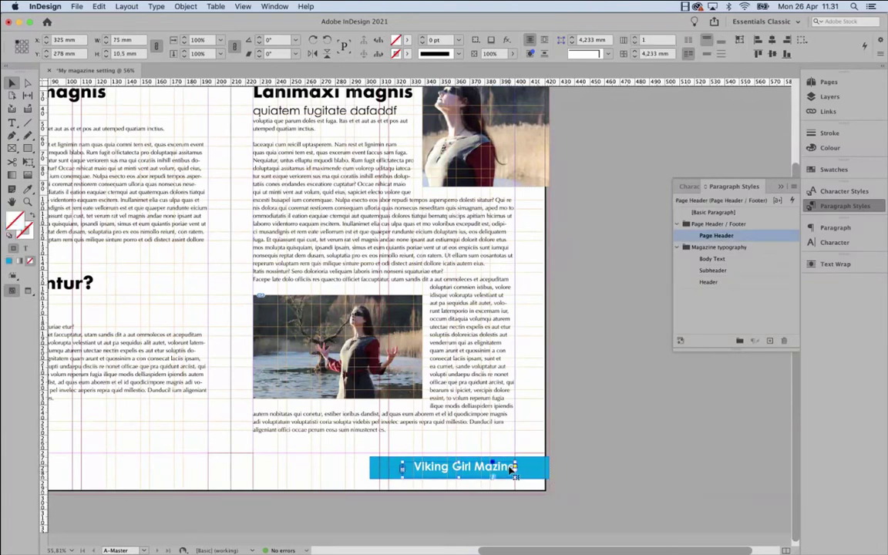
drag(507, 466, 414, 466)
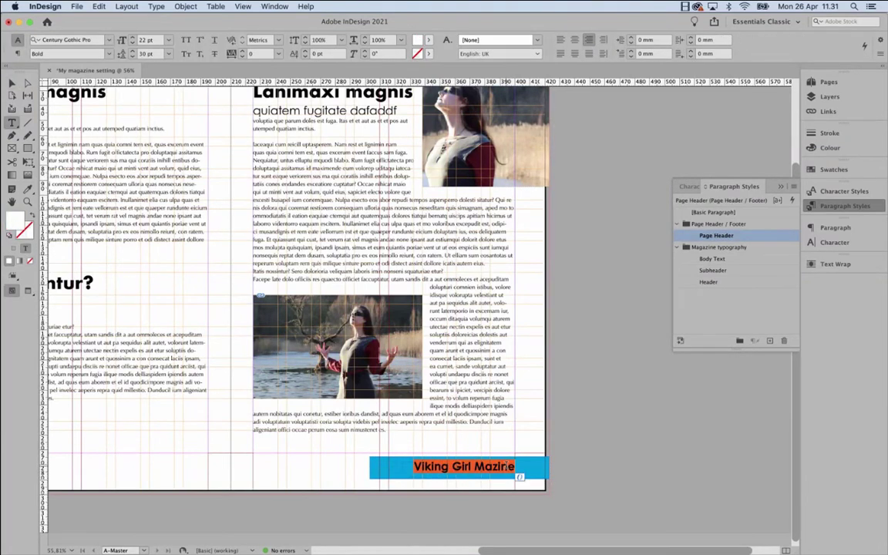
text(ABC)
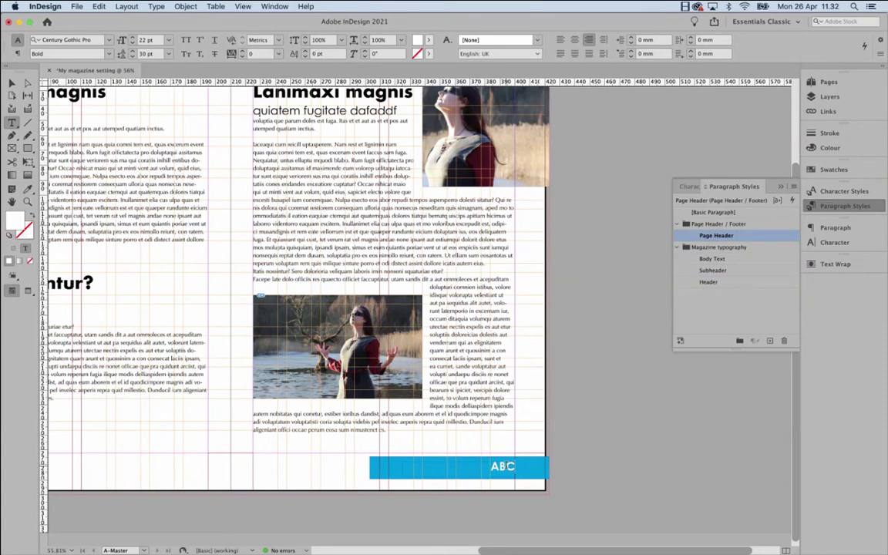
Set the footer placeholder text to 11 pt with 15 pt leading.
double_click(497, 466)
scroll(443, 276, up, 2)
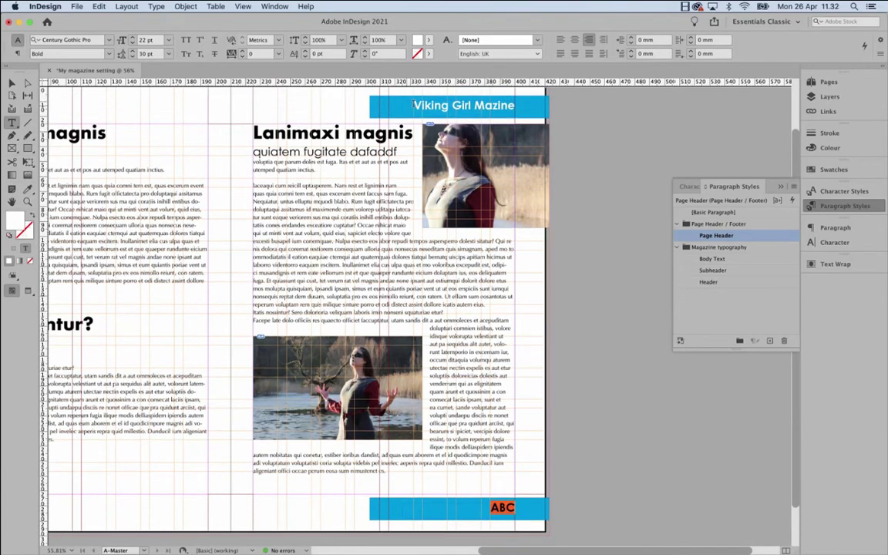
scroll(437, 385, down, 2)
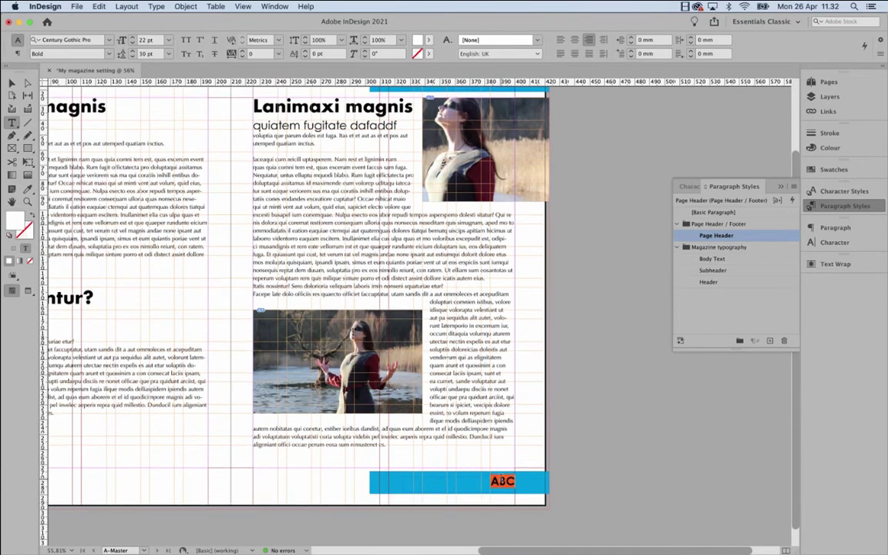
click(156, 40)
text(11)
key(Tab)
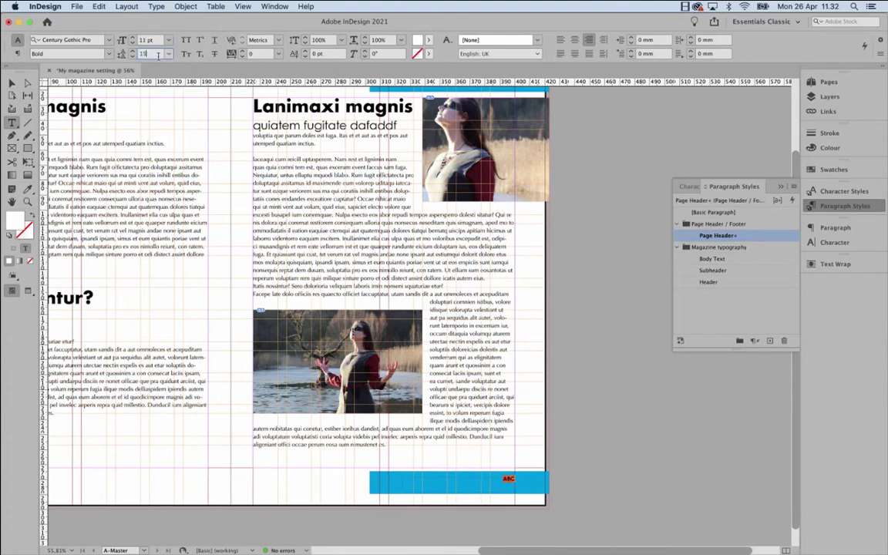
text(15)
key(Return)
Start a new paragraph style named "Page Footer Page Numbering" from the footer text, based on [No Paragraph Style].
click(790, 187)
click(740, 191)
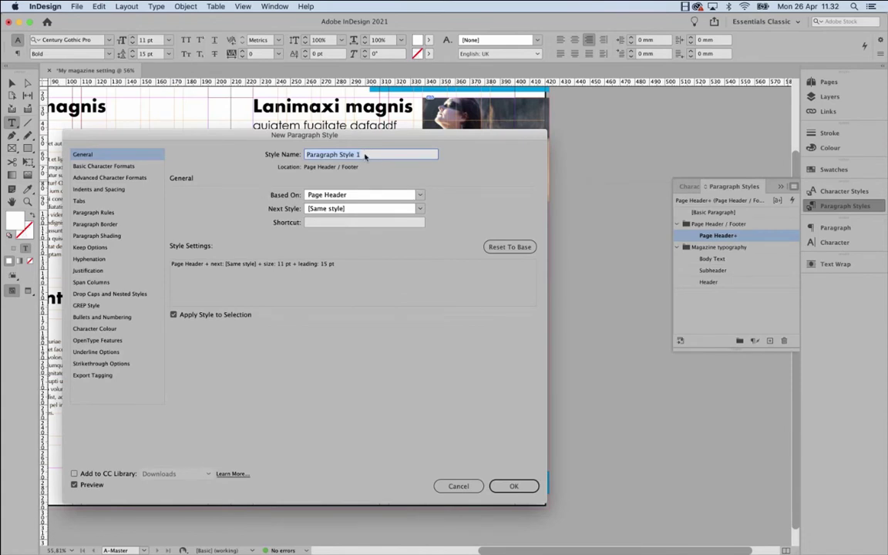
text(Page Footer Page Numbering)
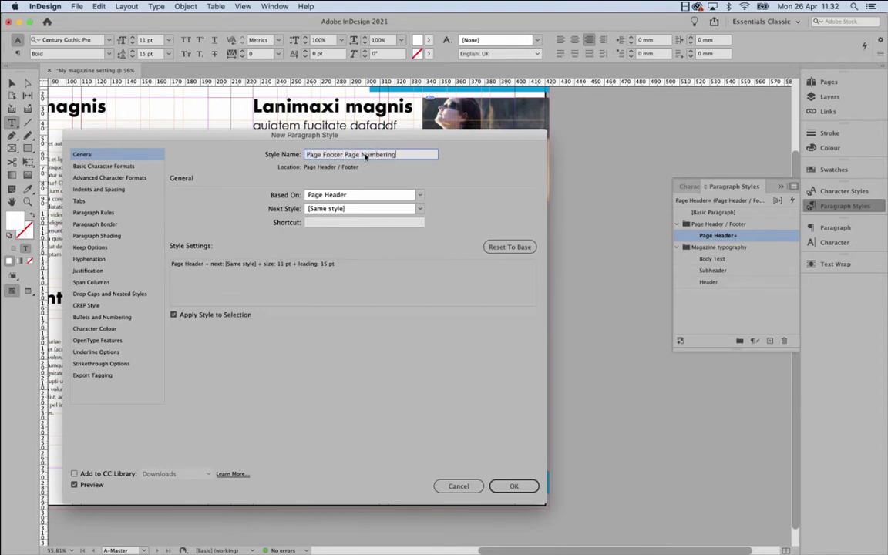
click(108, 166)
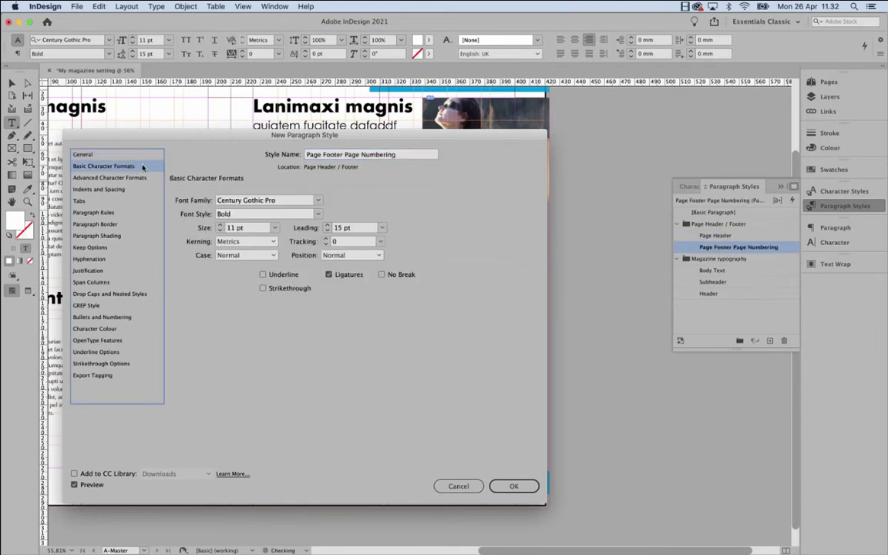
click(114, 155)
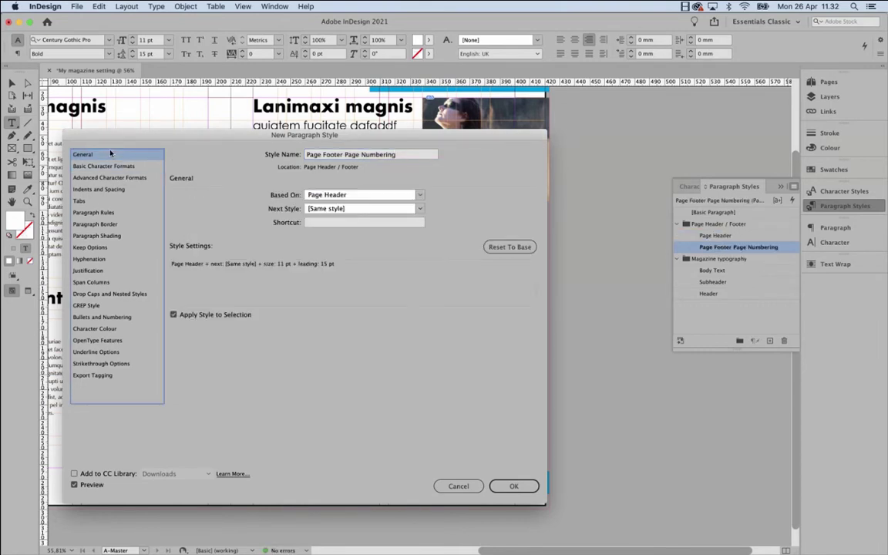
click(332, 194)
click(354, 208)
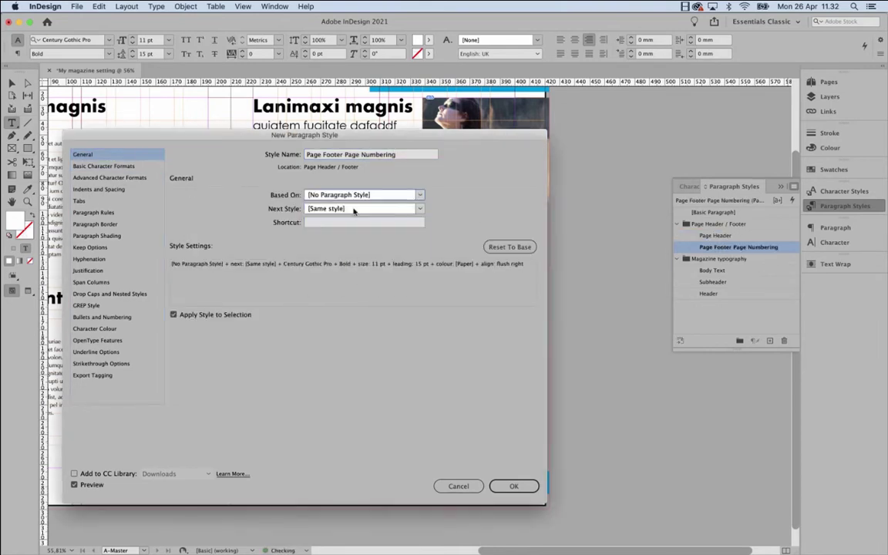
Review the new footer style's indents and spacing against the page, then save the style and apply it to the footer text.
drag(367, 136, 378, 213)
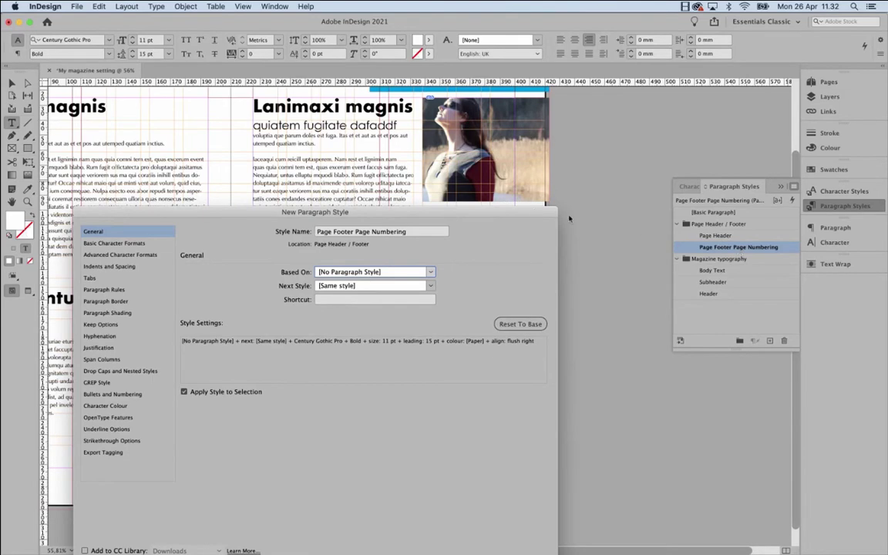
drag(478, 211, 471, 113)
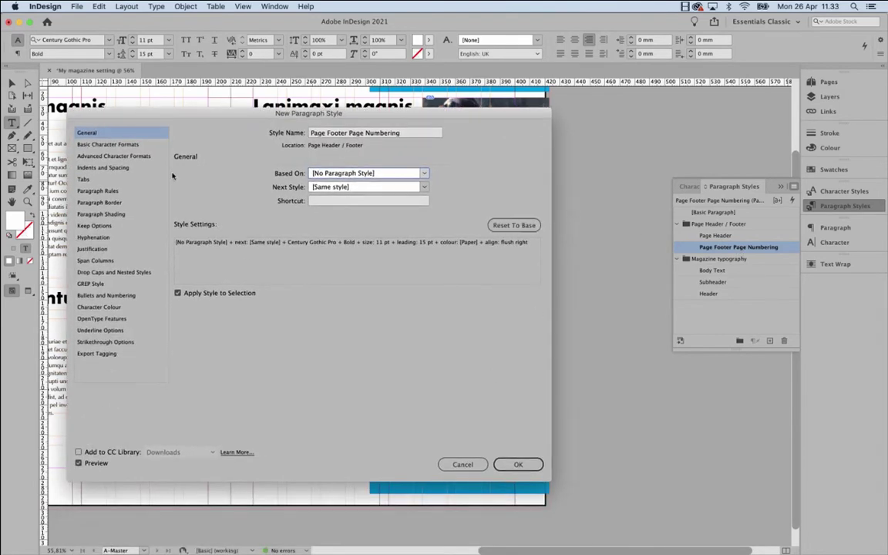
click(113, 168)
drag(137, 131, 629, 312)
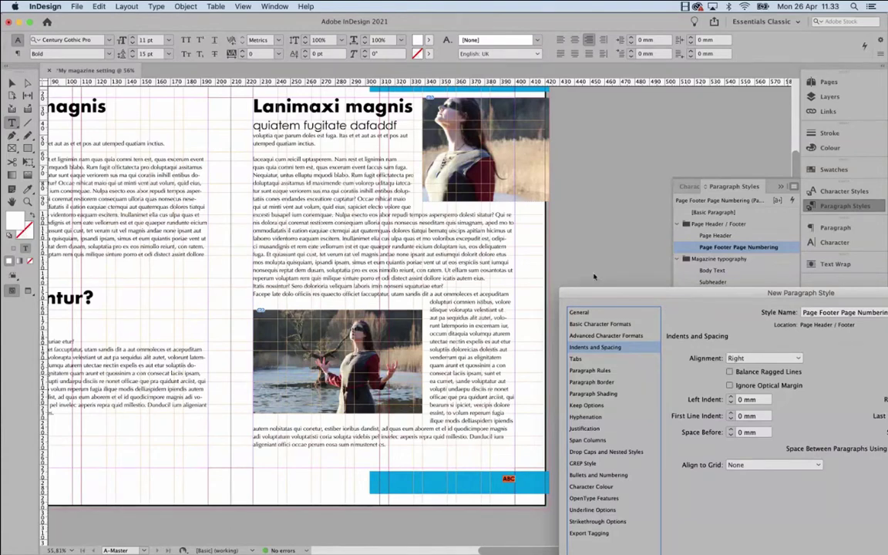
drag(688, 291, 390, 140)
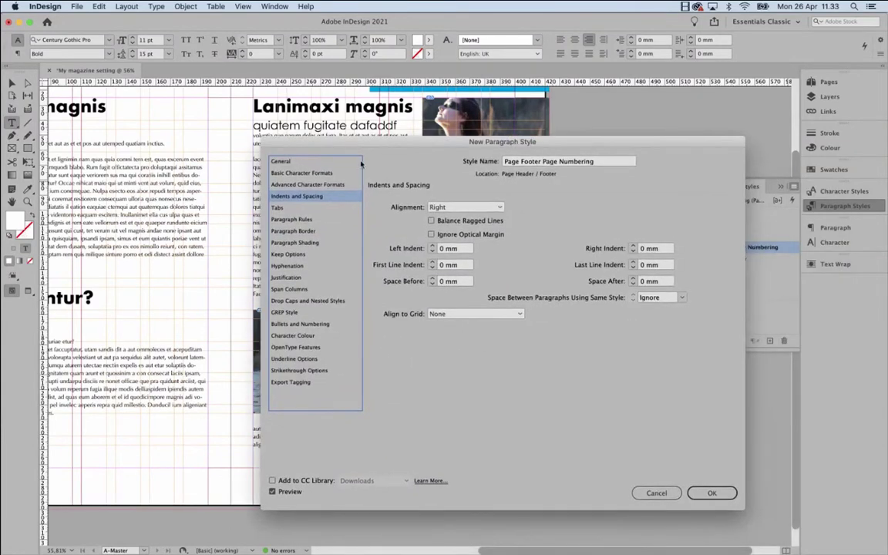
click(38, 8)
mouse_move(58, 29)
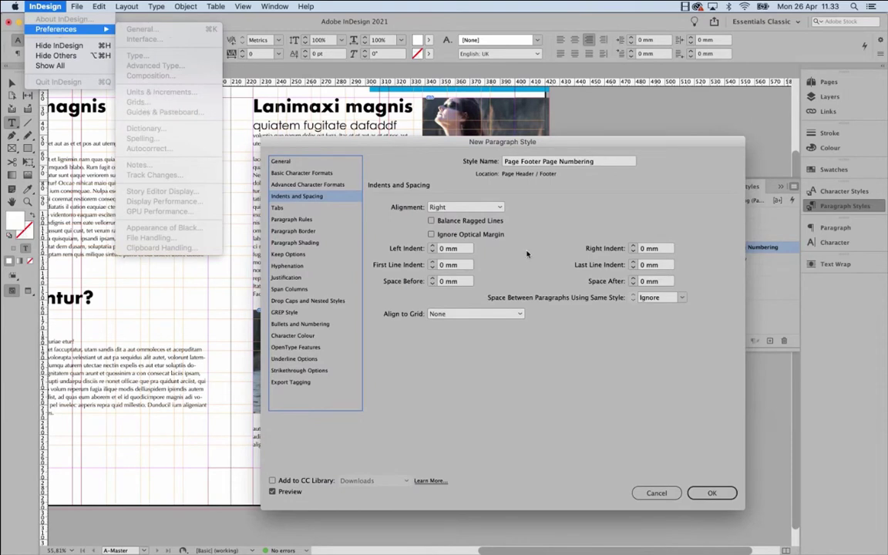
click(537, 372)
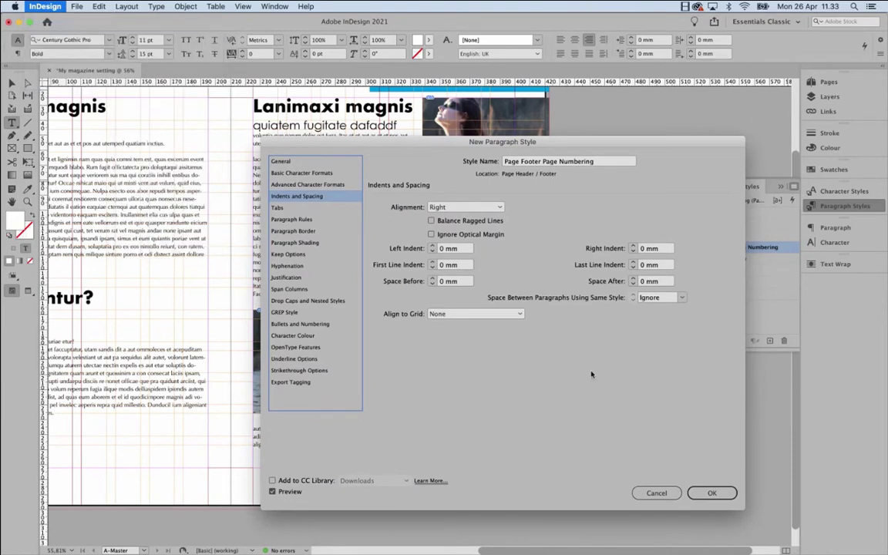
click(713, 492)
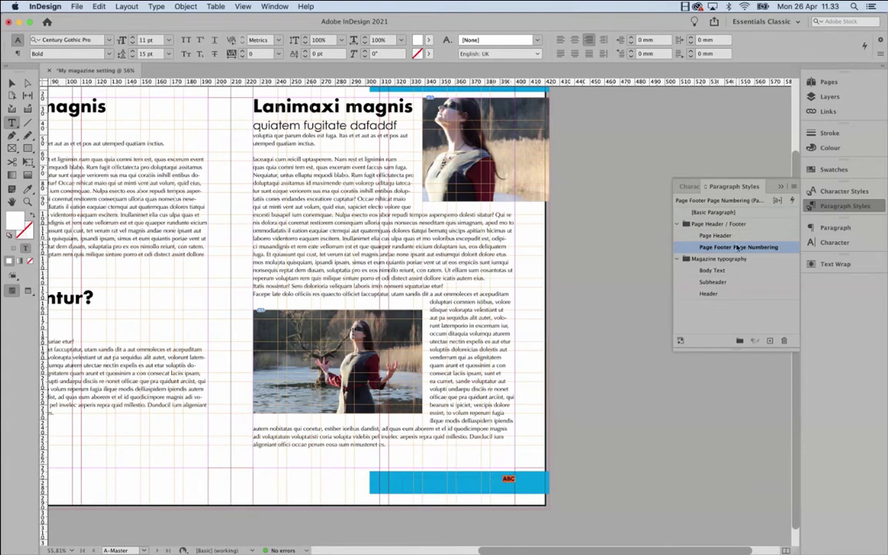
Replace the ABC placeholder in the footer with a Current Page Number marker.
click(156, 6)
mouse_move(189, 307)
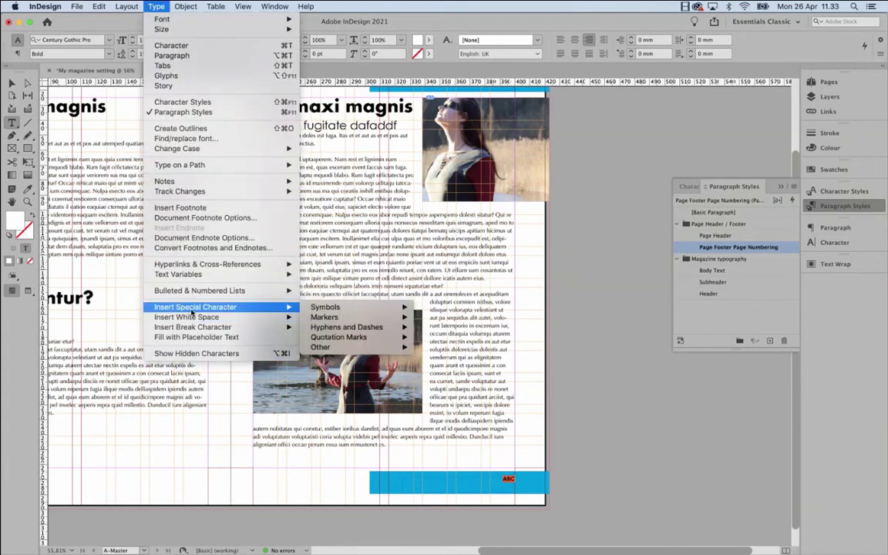
mouse_move(362, 316)
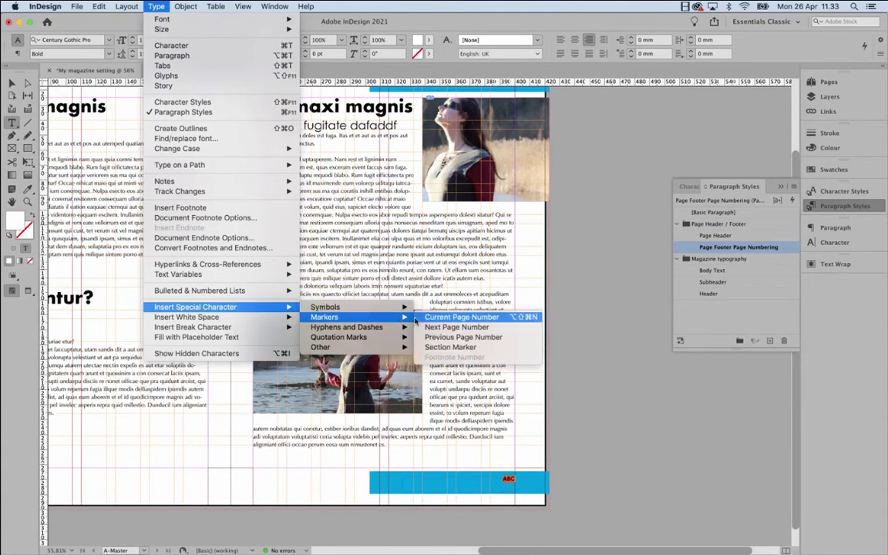
click(454, 316)
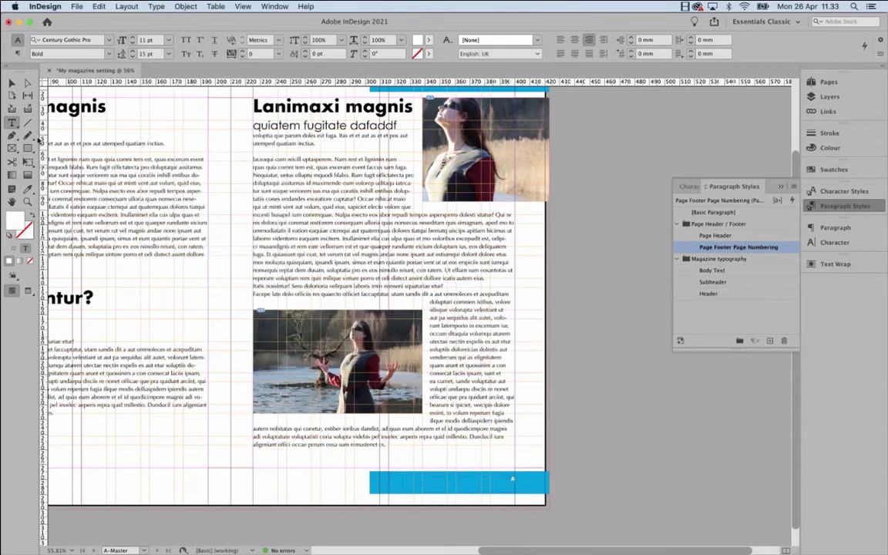
click(11, 83)
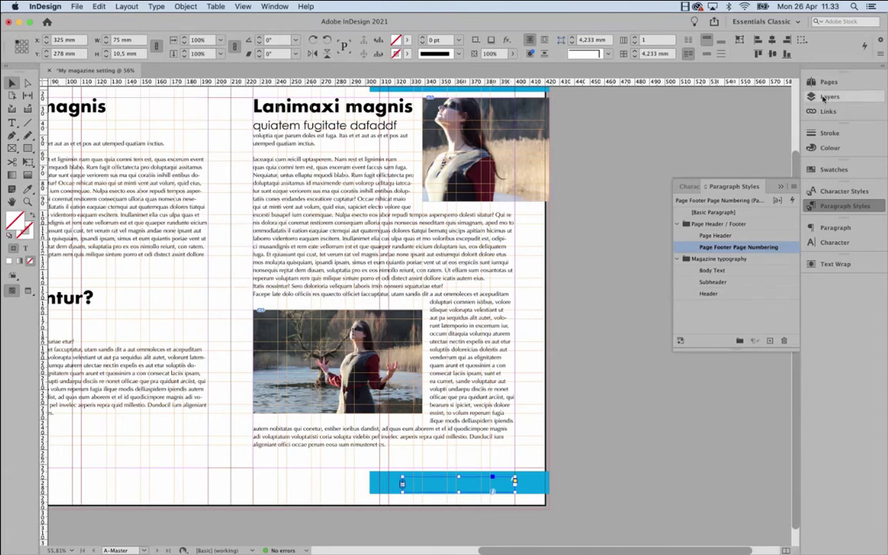
Add pages 2–3 with the A-Master layout after page 1 and check the automatic page numbers in the footers.
click(824, 84)
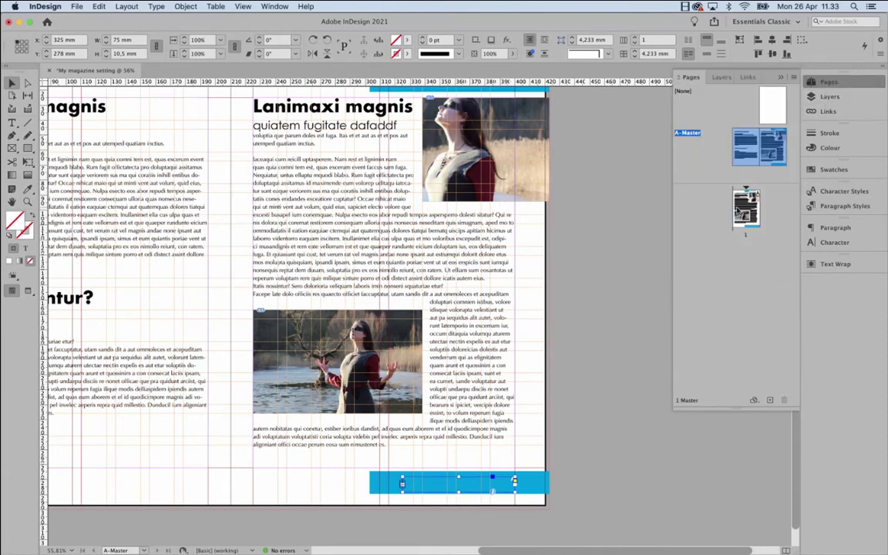
double_click(746, 206)
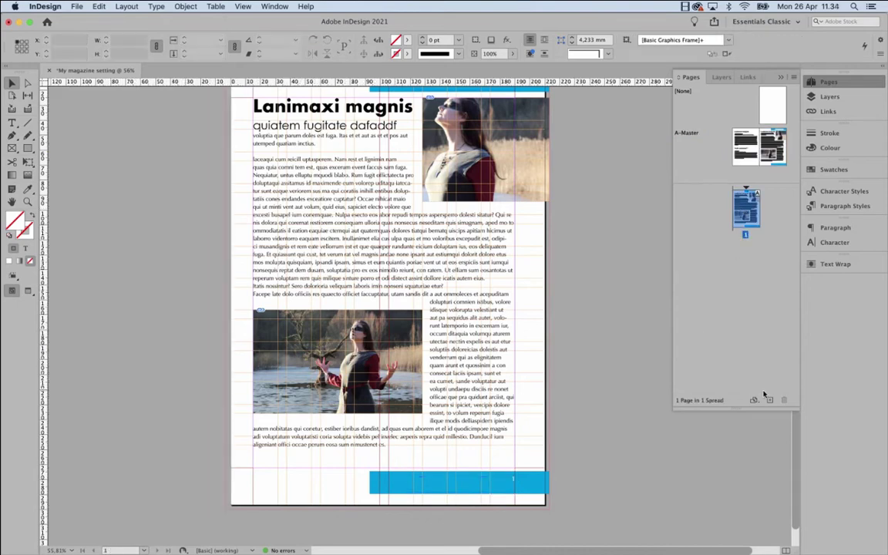
key(super+shift+p)
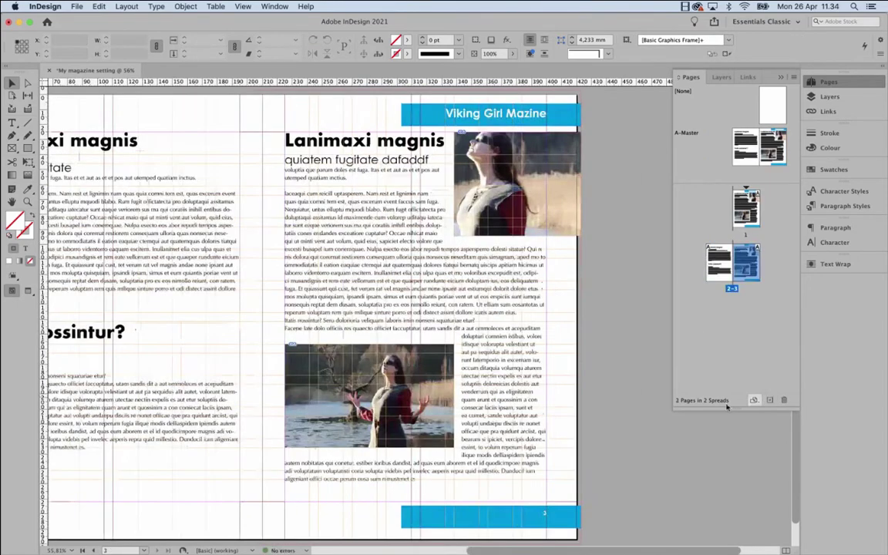
scroll(518, 333, up, 3)
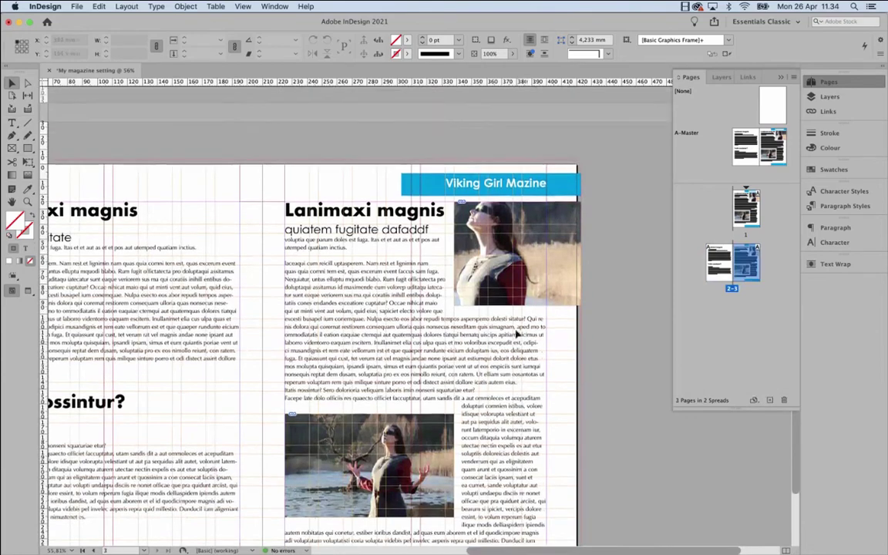
scroll(518, 333, up, 10)
scroll(531, 455, down, 2)
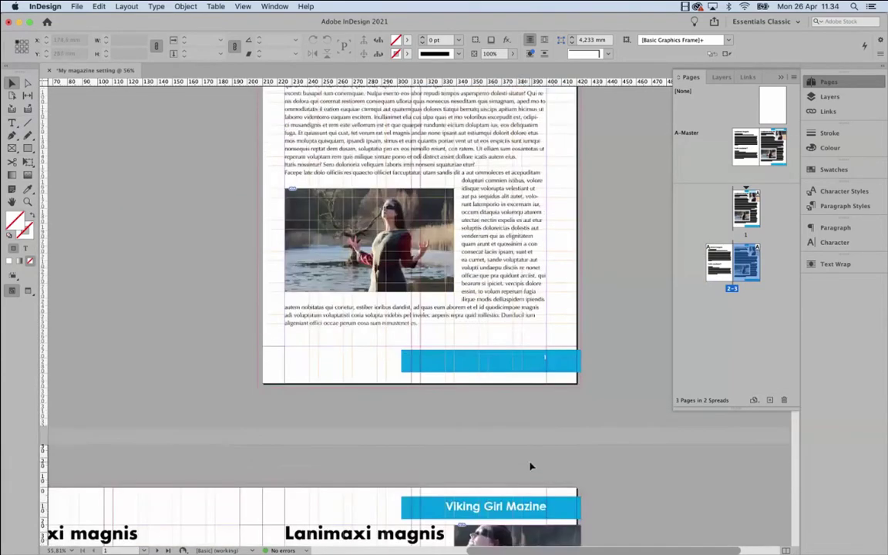
scroll(531, 466, down, 6)
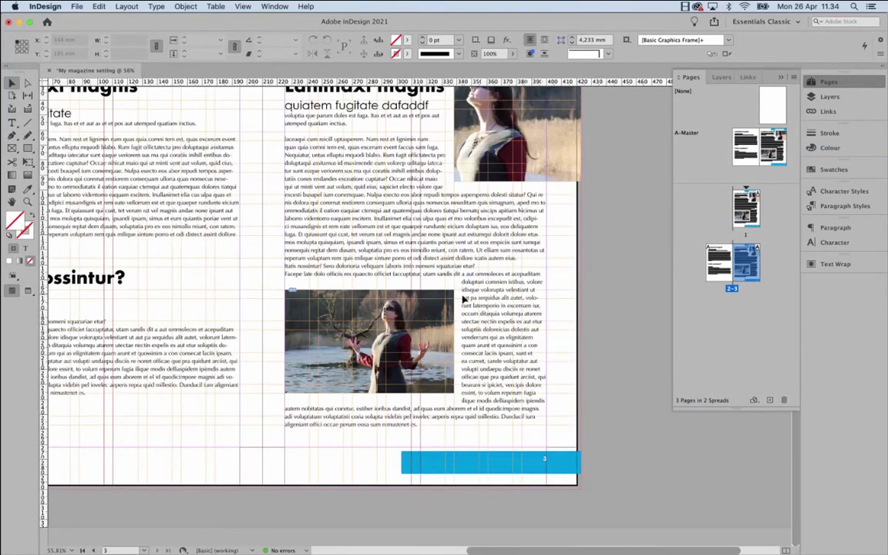
Return to the right A-Master page and shorten the cyan footer bar from its inner end to about 40 mm wide.
double_click(751, 154)
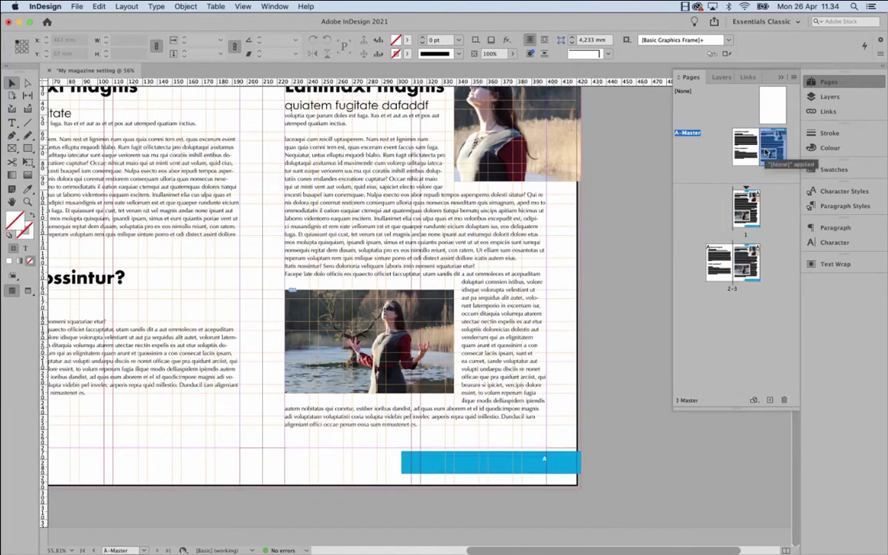
scroll(541, 460, left, 5)
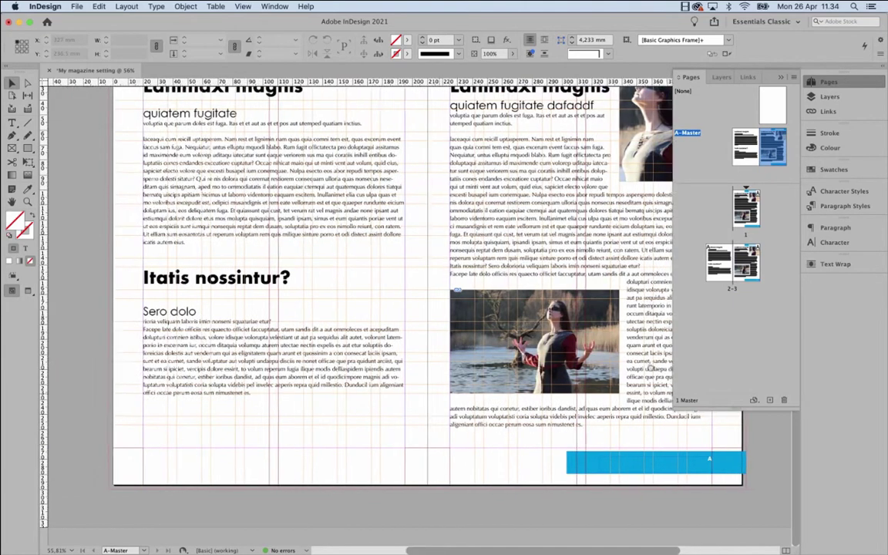
click(743, 460)
scroll(693, 460, right, 2)
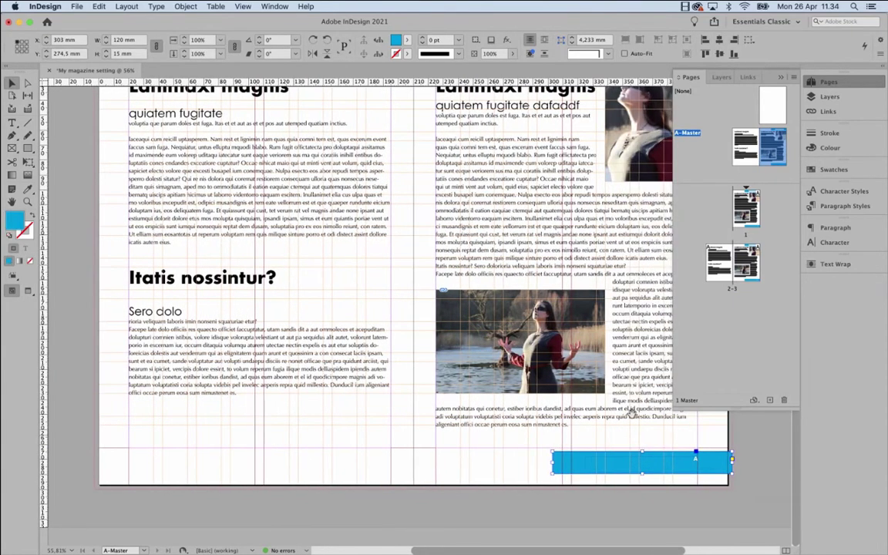
shift+click(684, 463)
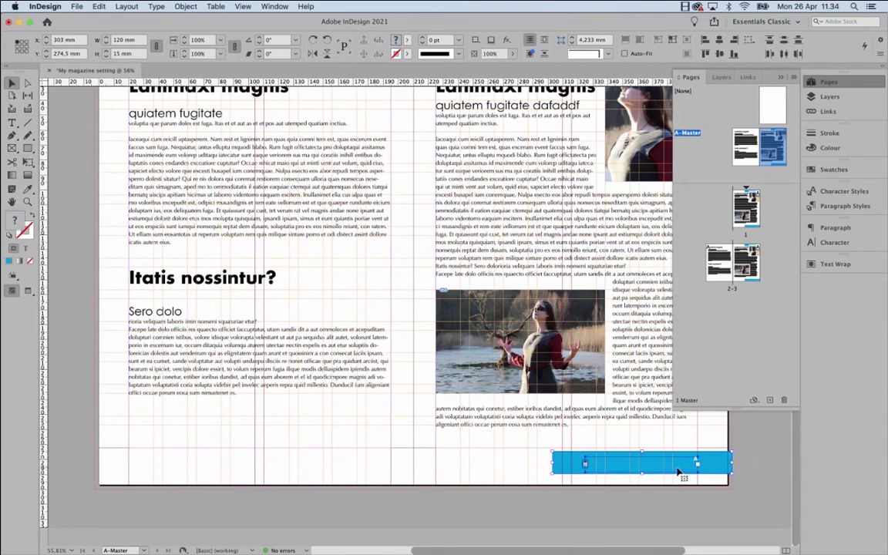
click(746, 440)
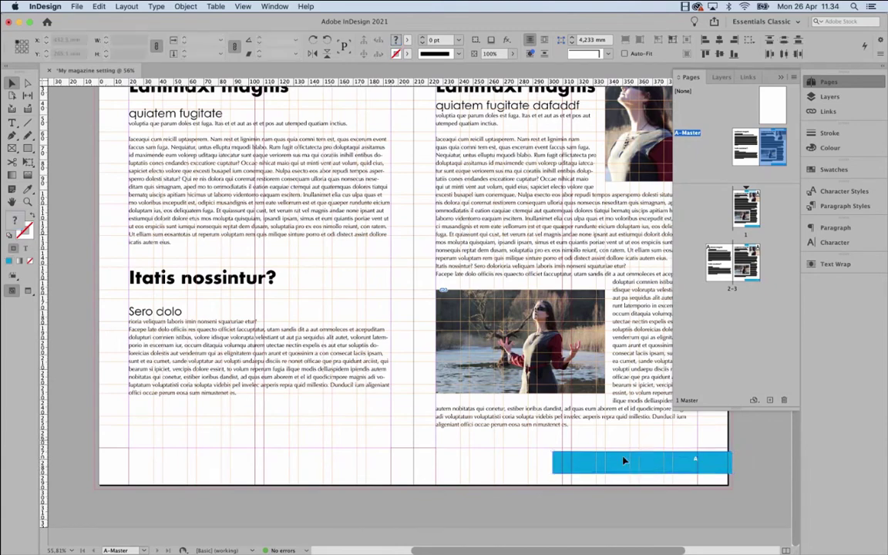
click(575, 466)
drag(552, 463, 674, 462)
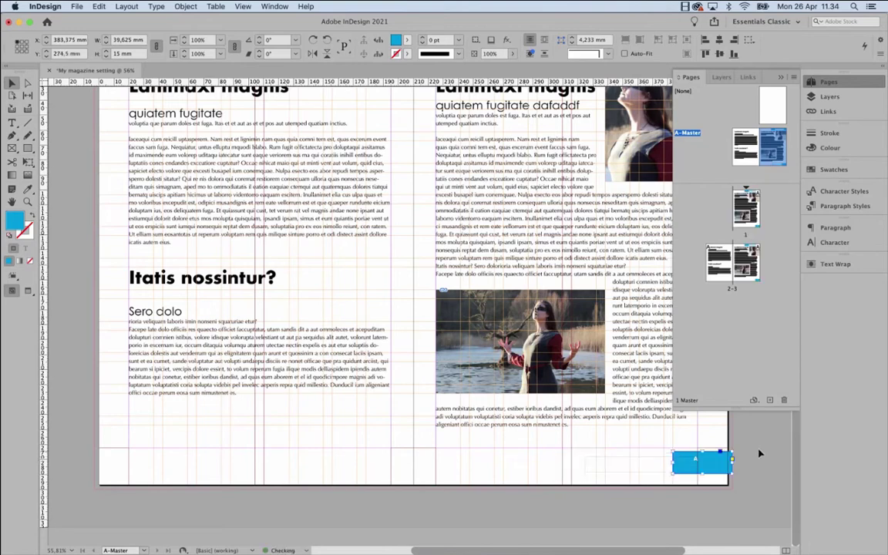
Extend the cyan footer bar on the right master page up to the bottom margin, making it 17.5 mm high.
click(759, 449)
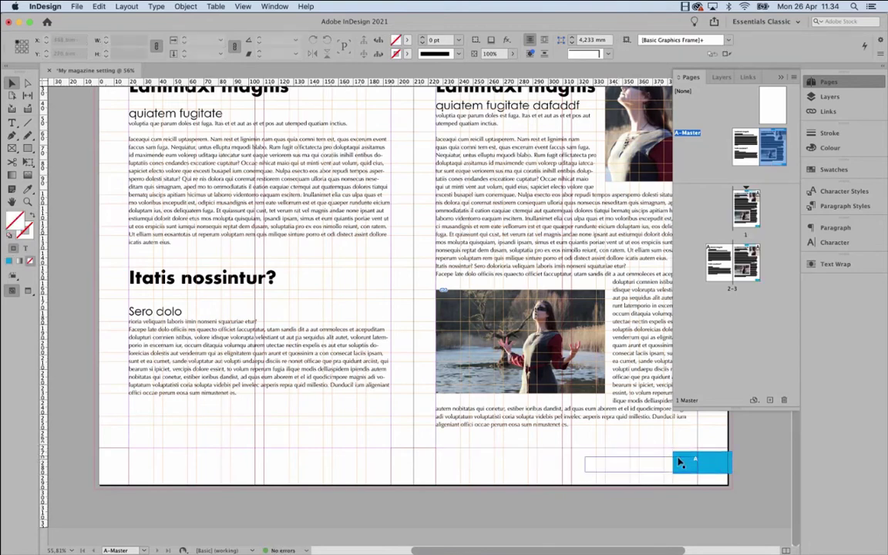
click(711, 465)
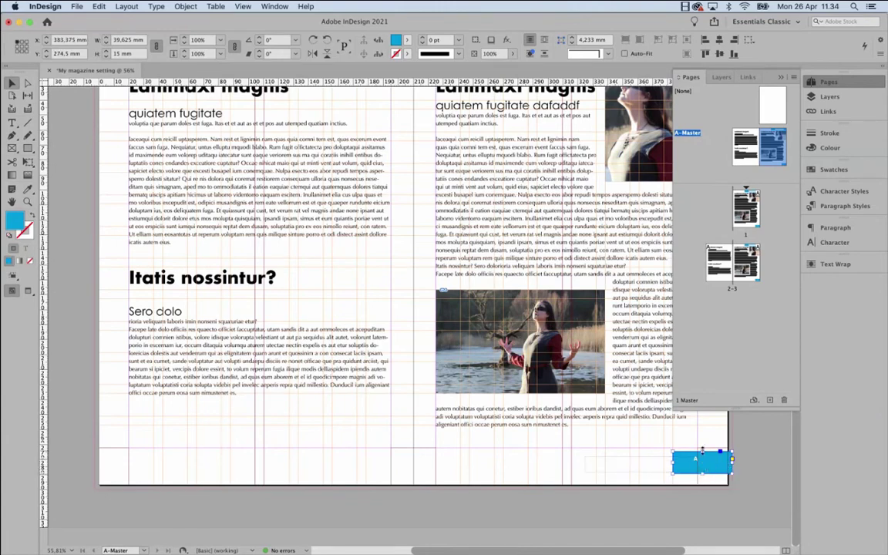
mouse_move(701, 474)
mouse_down()
mouse_move(695, 447)
mouse_move(693, 476)
mouse_up()
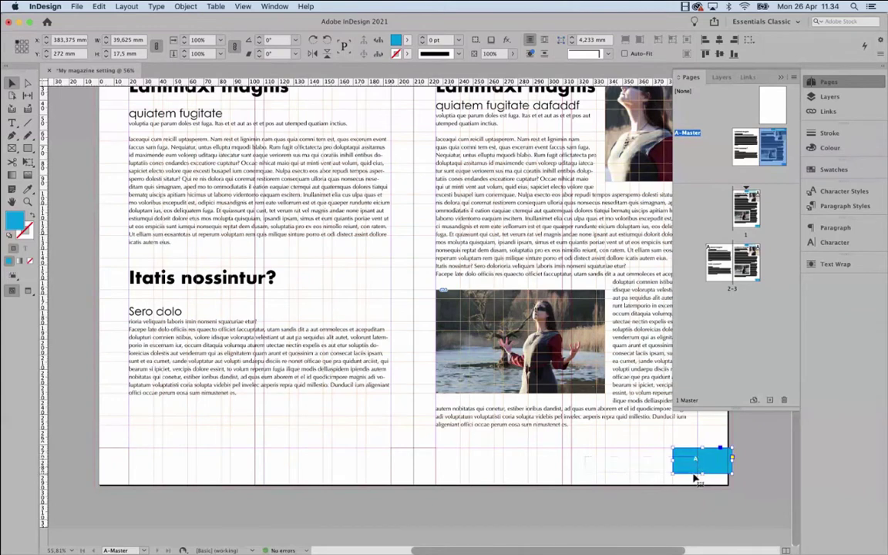
Shrink the page number text frame to fit inside the right footer bar, about 16.6 mm wide and 17.5 mm high.
click(606, 473)
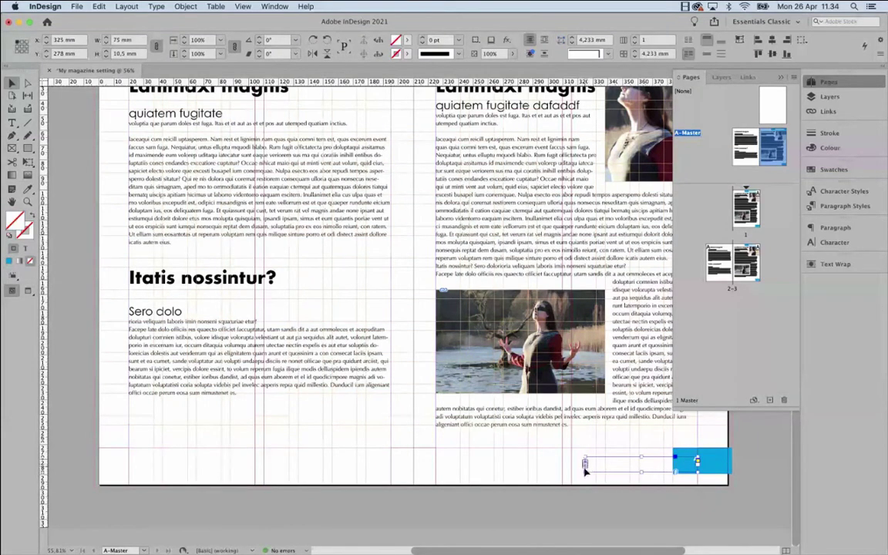
drag(585, 472, 697, 468)
click(738, 455)
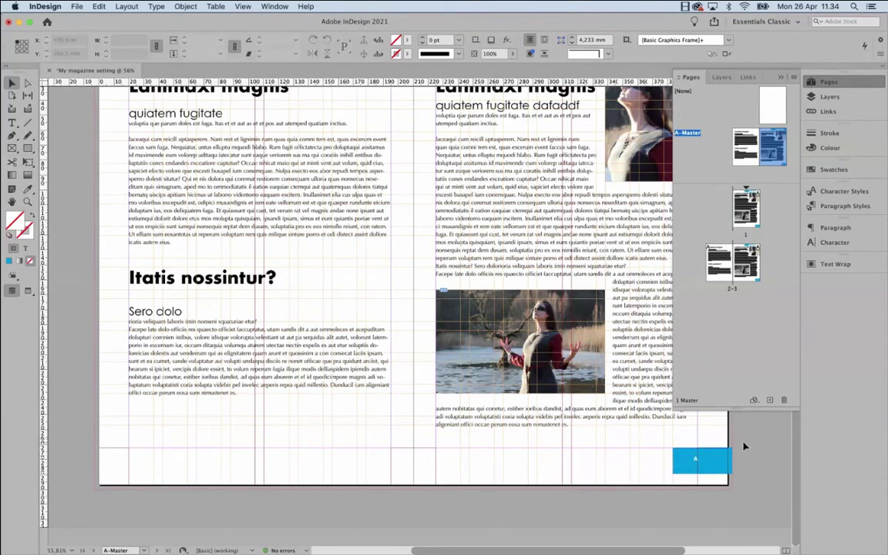
click(695, 460)
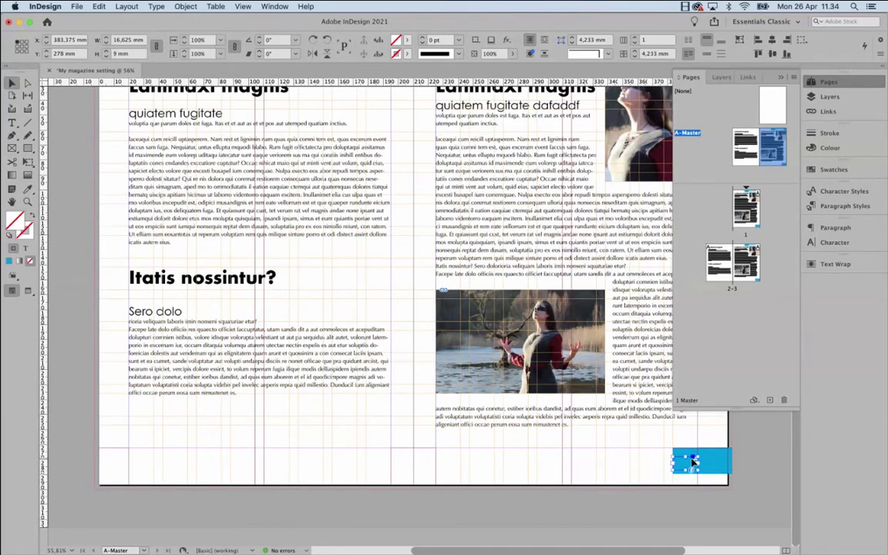
mouse_move(685, 447)
mouse_down()
mouse_move(686, 475)
mouse_move(683, 460)
mouse_up()
Set the page number frame's vertical justification to Centre in its text frame options.
right_click(684, 460)
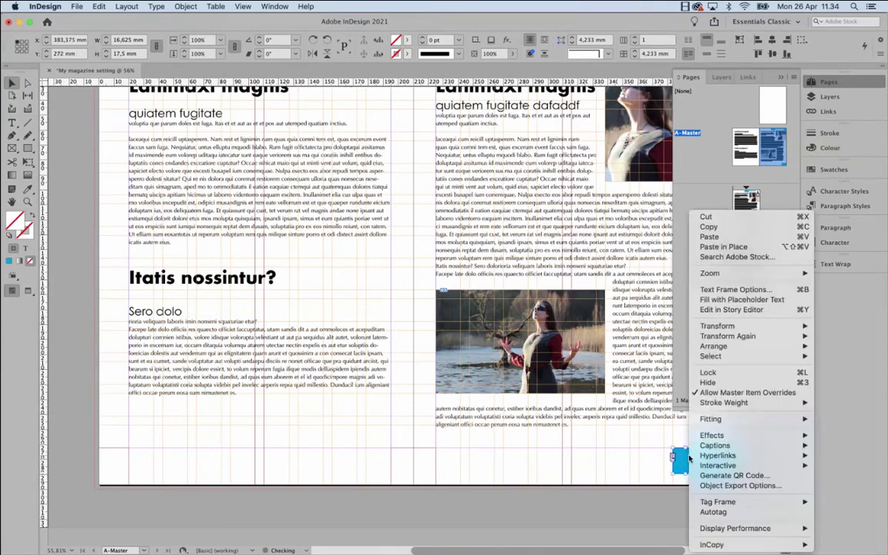
click(760, 290)
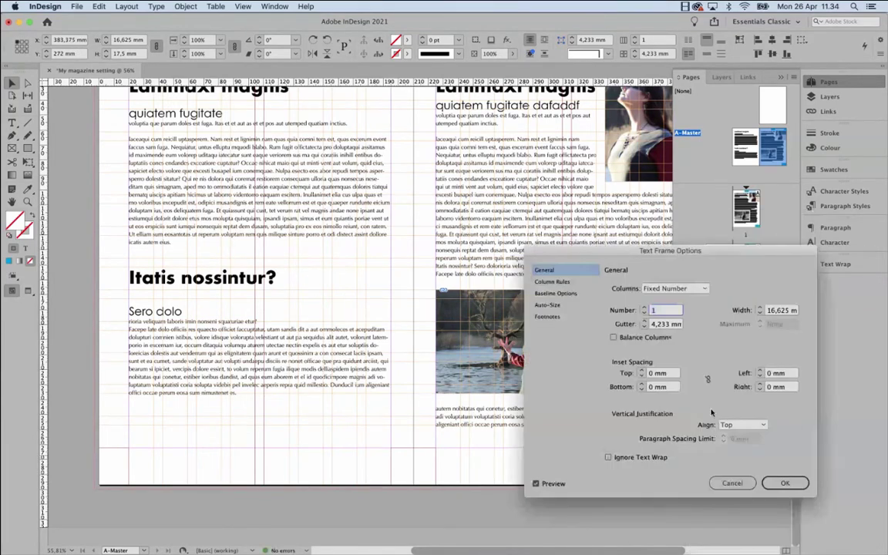
click(733, 424)
click(739, 458)
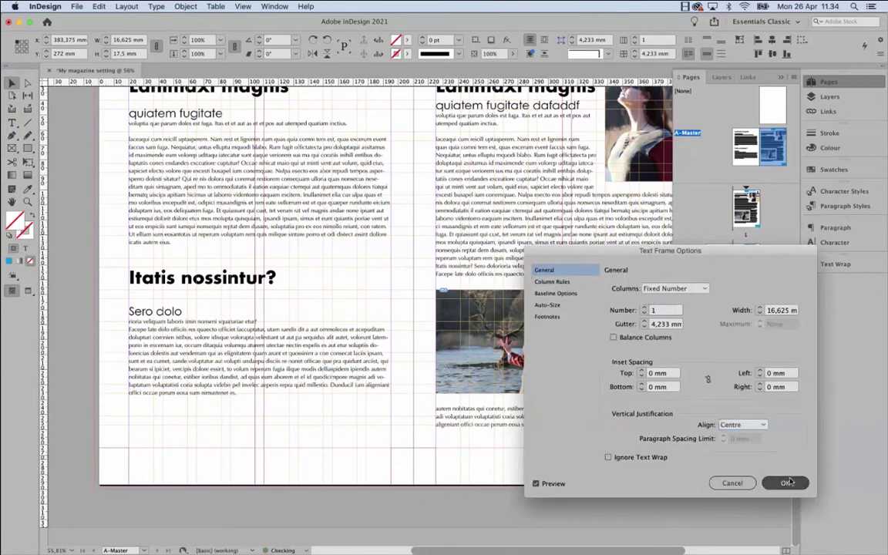
click(785, 483)
click(620, 450)
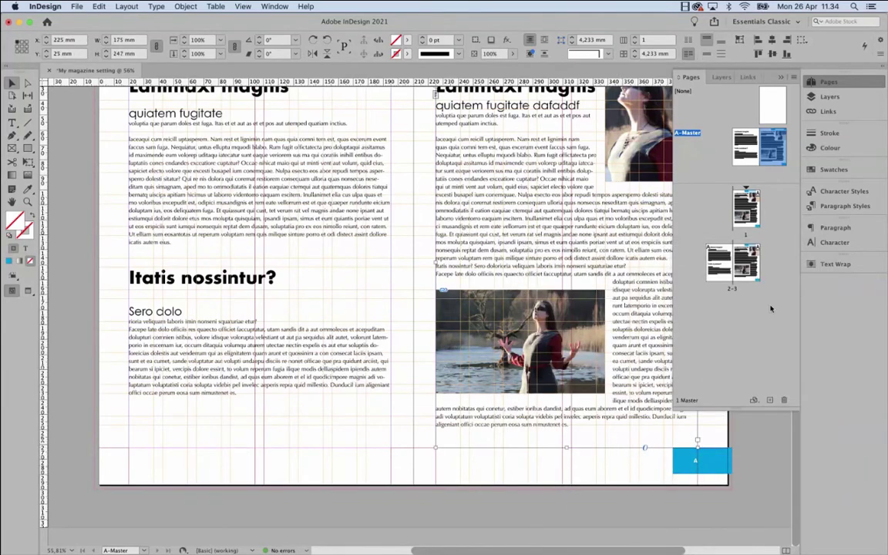
click(738, 441)
Copy the footer bar and page number frame to the left master page's bottom outer corner, with the number frame starting at X 20 mm.
click(698, 464)
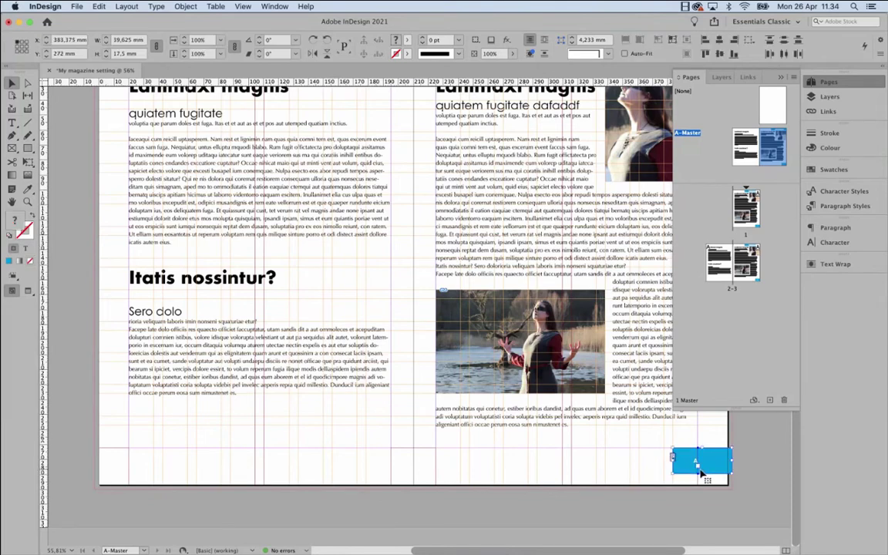
click(87, 453)
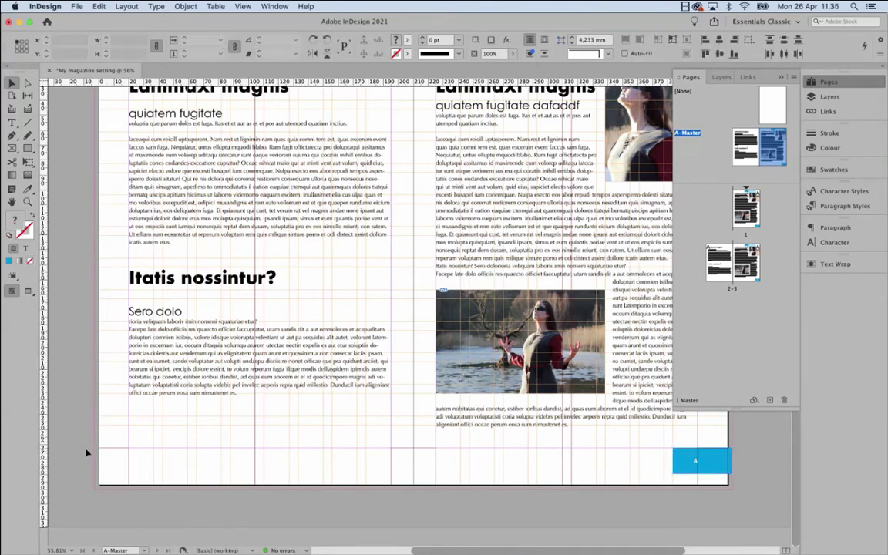
key(super+v)
drag(406, 315, 143, 471)
click(74, 457)
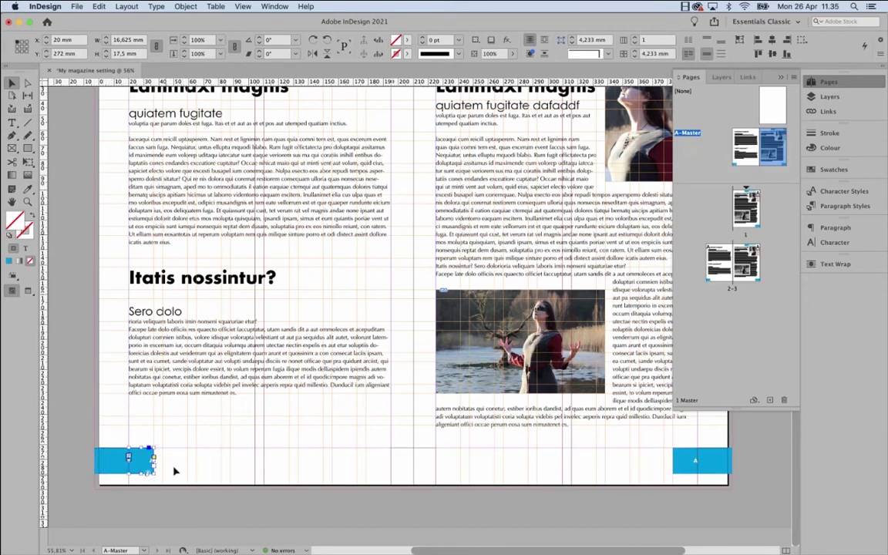
Left-align the page number in the left footer bar and inspect the override on its Page Footer Page Numbering style.
double_click(149, 460)
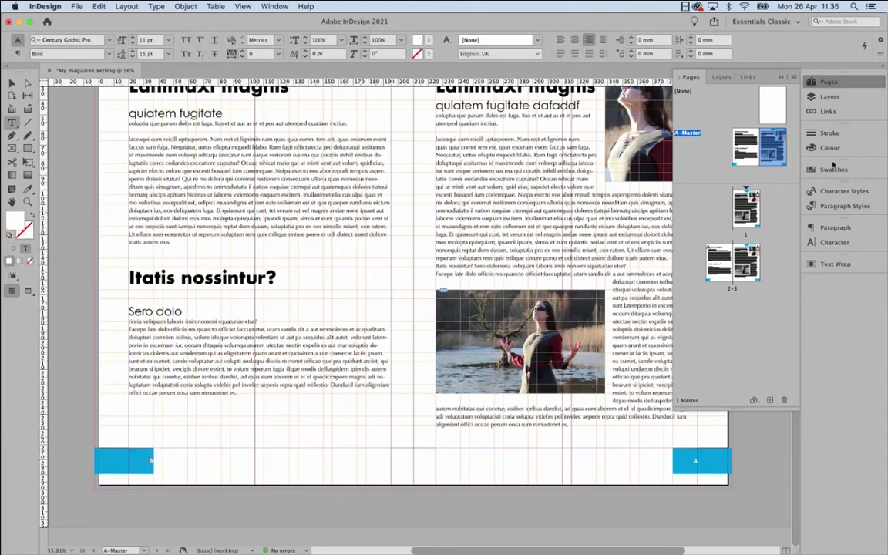
click(560, 39)
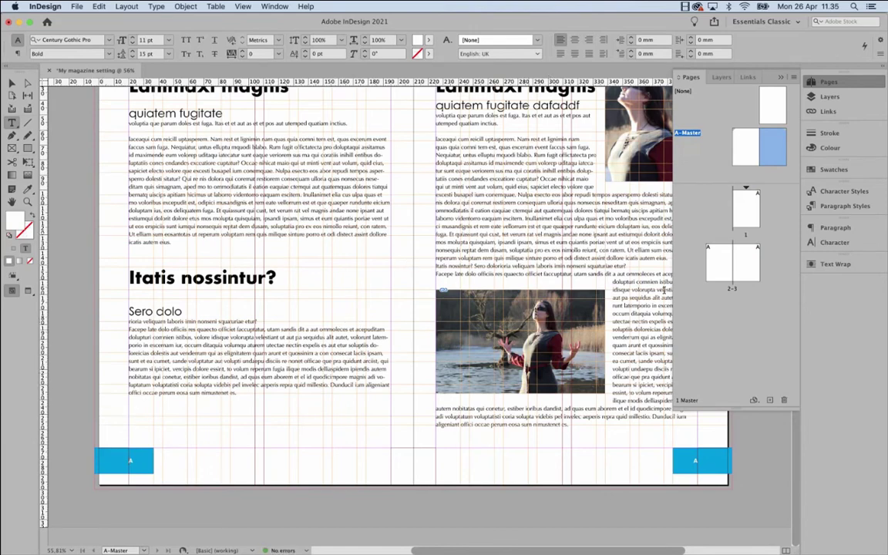
click(844, 206)
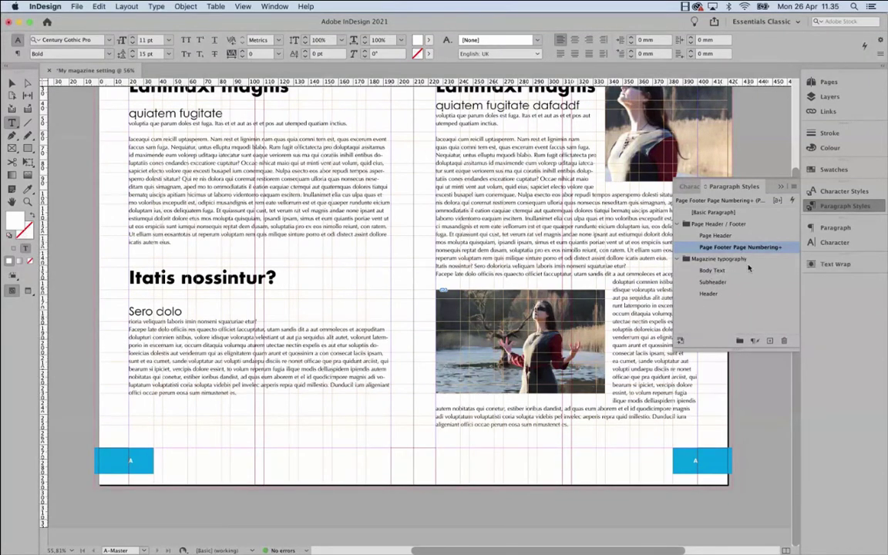
mouse_move(752, 252)
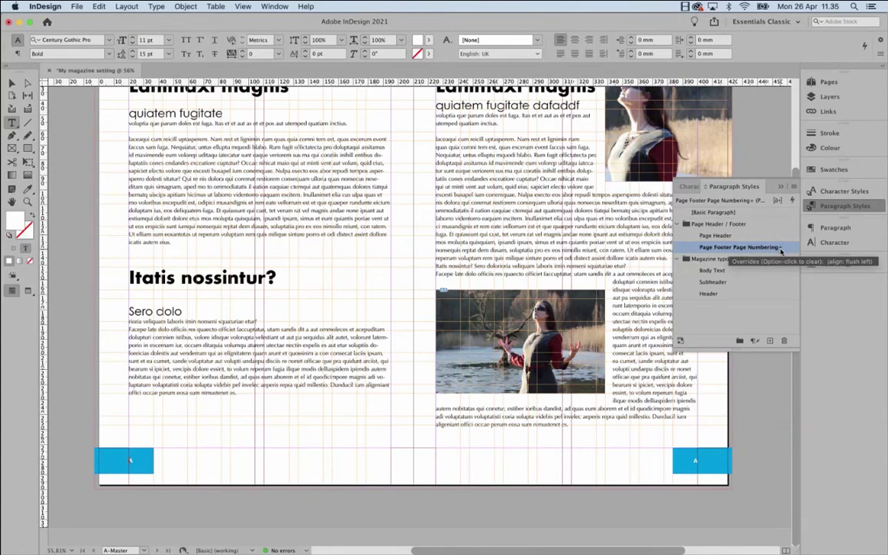
click(781, 248)
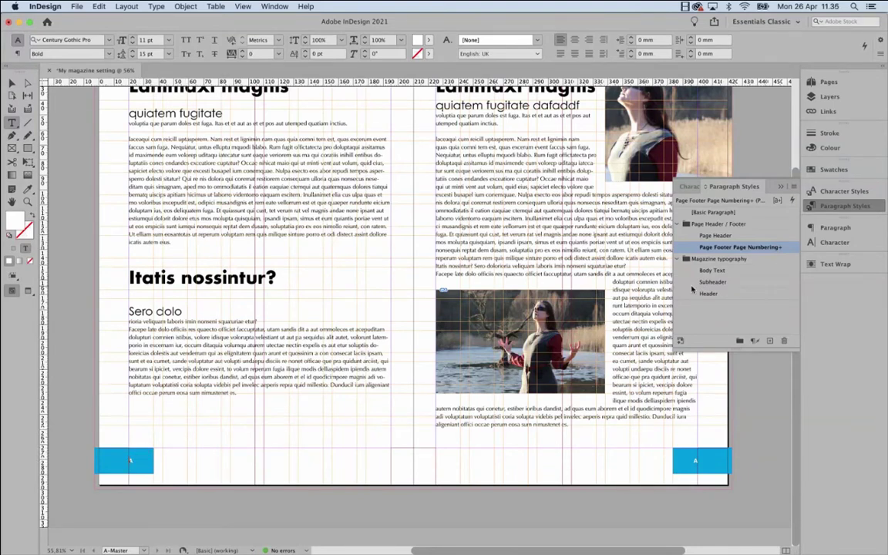
Redefine the Page Footer Page Numbering style from the left-aligned number and undo that redefinition.
right_click(784, 248)
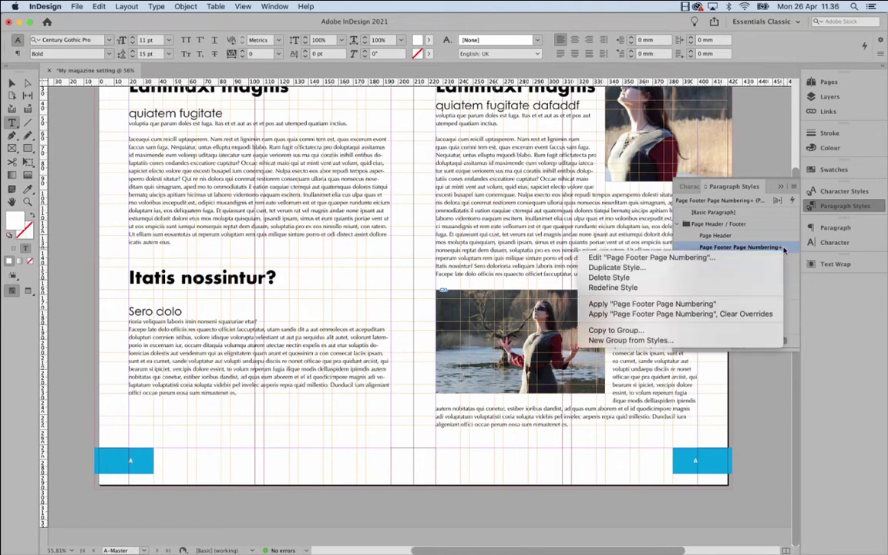
click(735, 289)
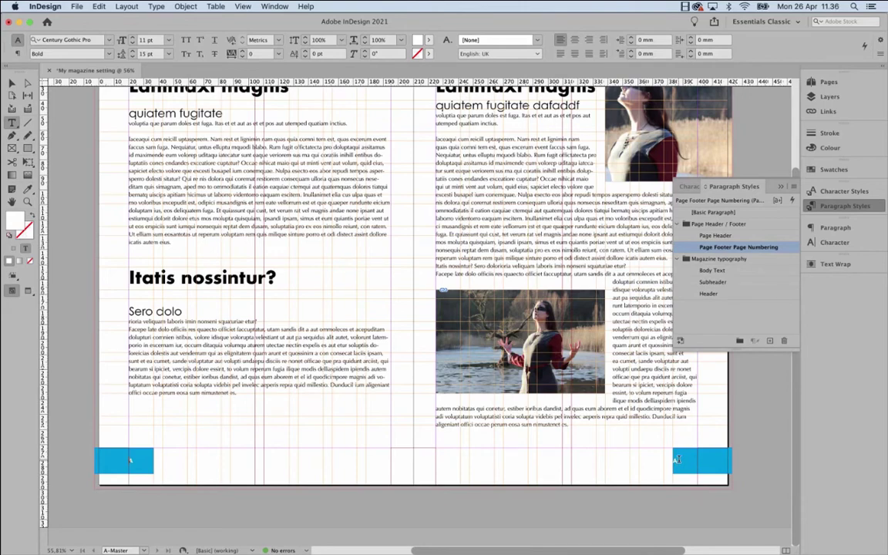
key(super+a)
key(super+shift+c)
mouse_move(786, 252)
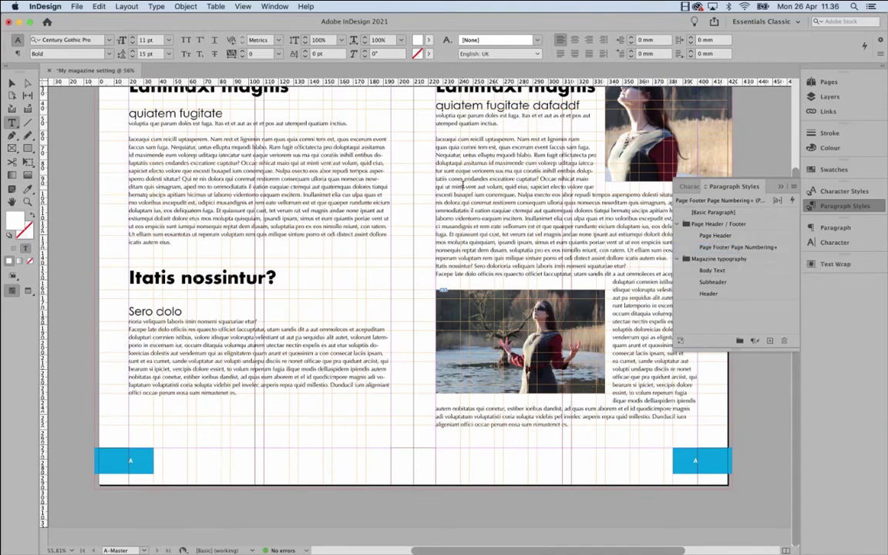
Select some body copy on the right page and review the Body Text paragraph style's options without changing them.
drag(464, 186, 495, 225)
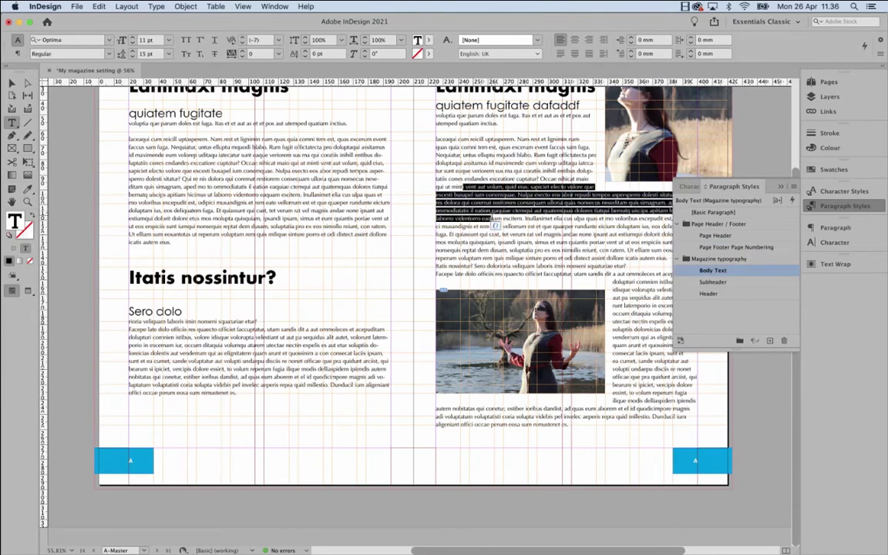
right_click(739, 271)
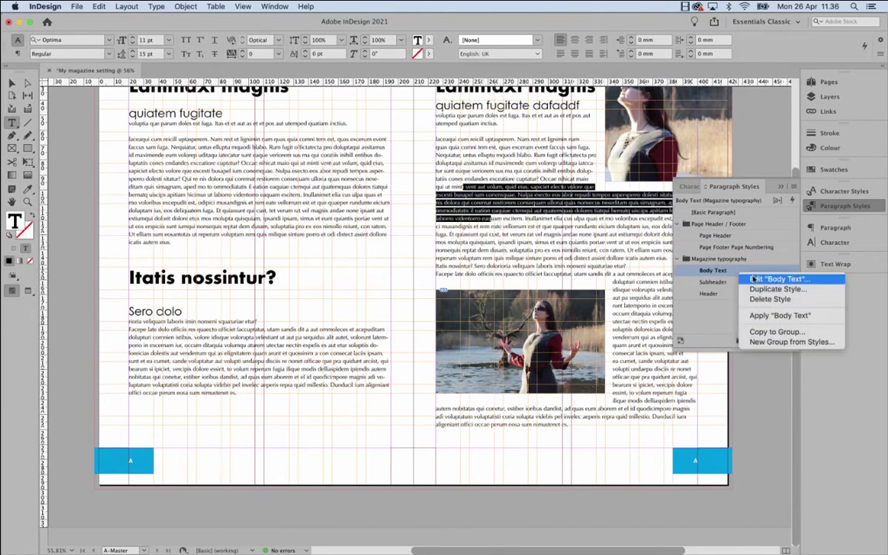
click(746, 280)
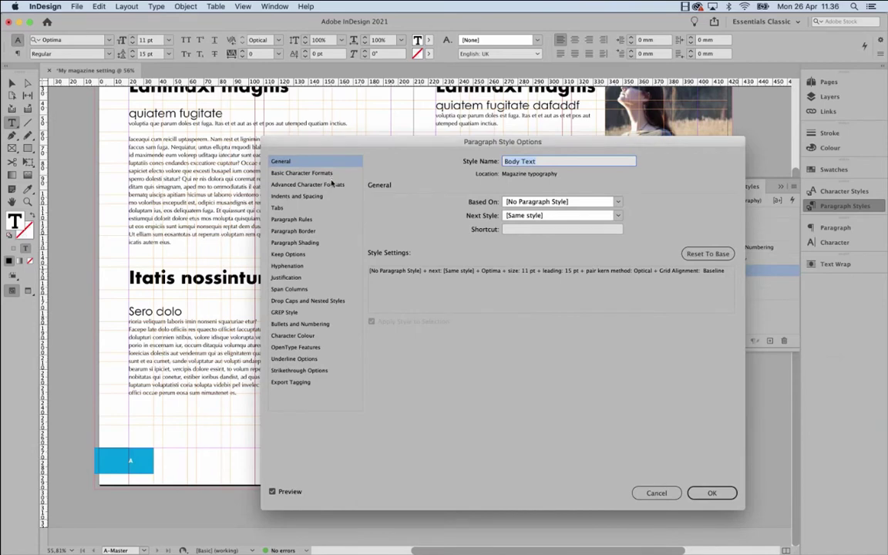
click(655, 493)
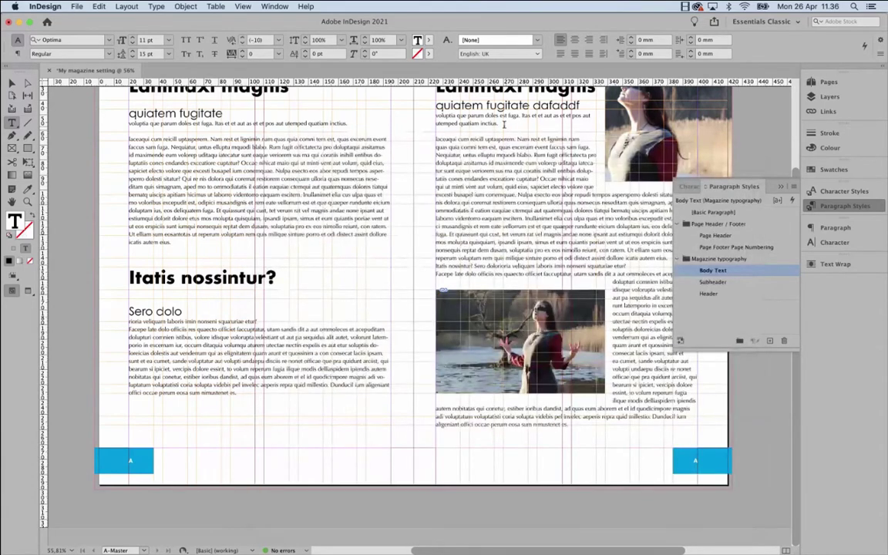
Change the font of the intro paragraph under the right page's subheader to Helvetica Light.
triple_click(435, 118)
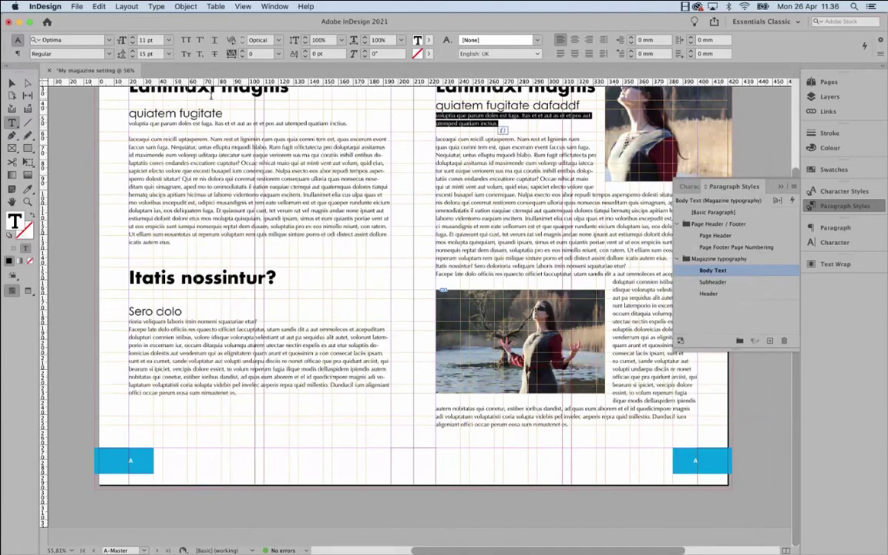
click(85, 41)
text(Helve)
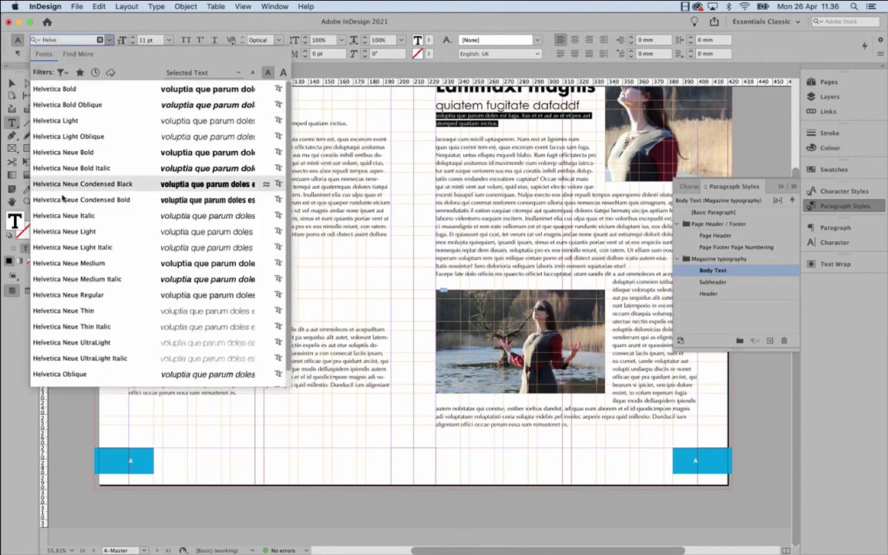
click(71, 120)
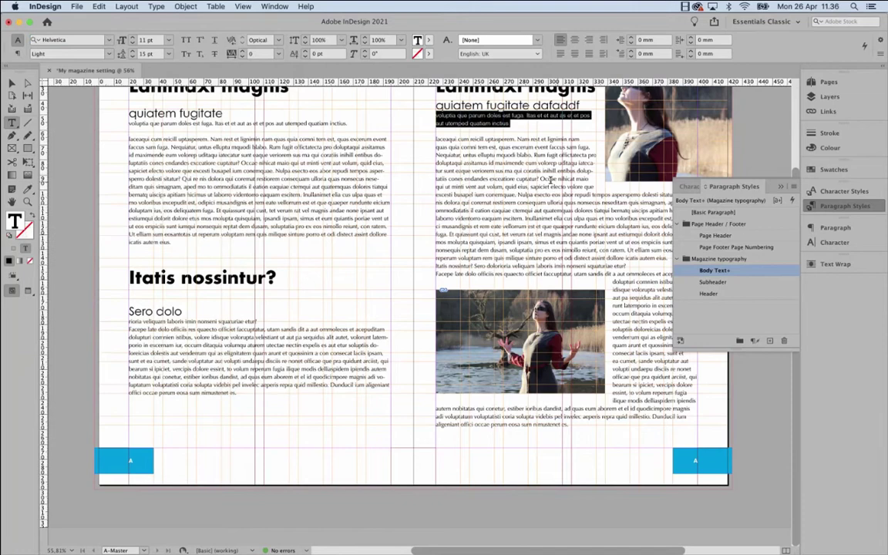
click(492, 126)
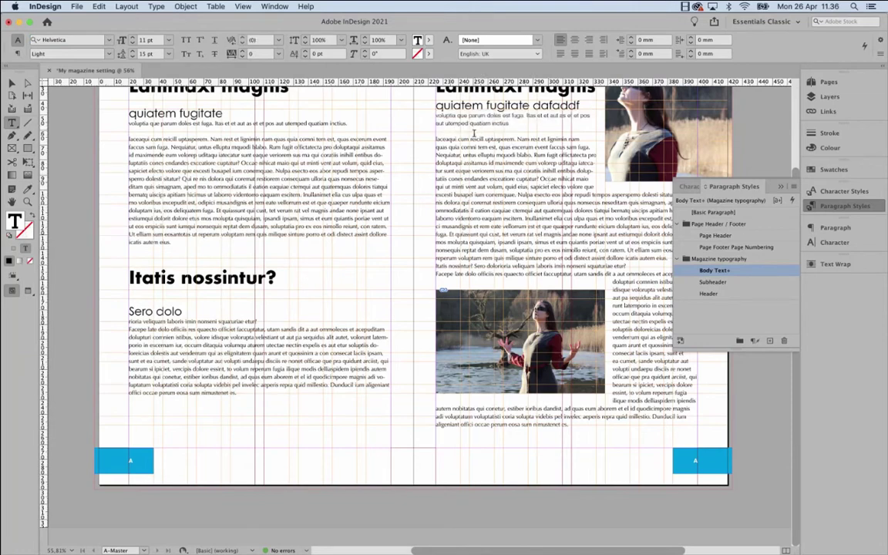
Redefine the Body Text style from the Helvetica Light paragraph, and undo both the redefinition and the font change.
right_click(759, 275)
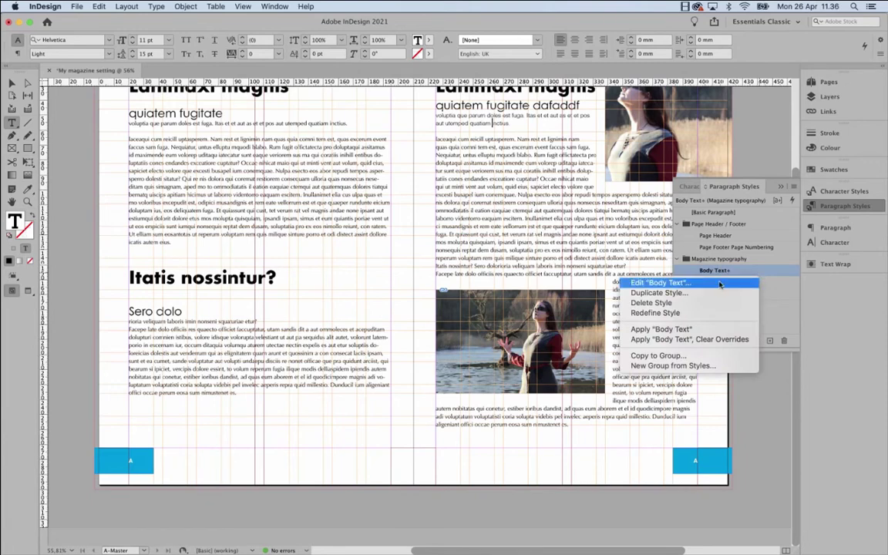
click(691, 313)
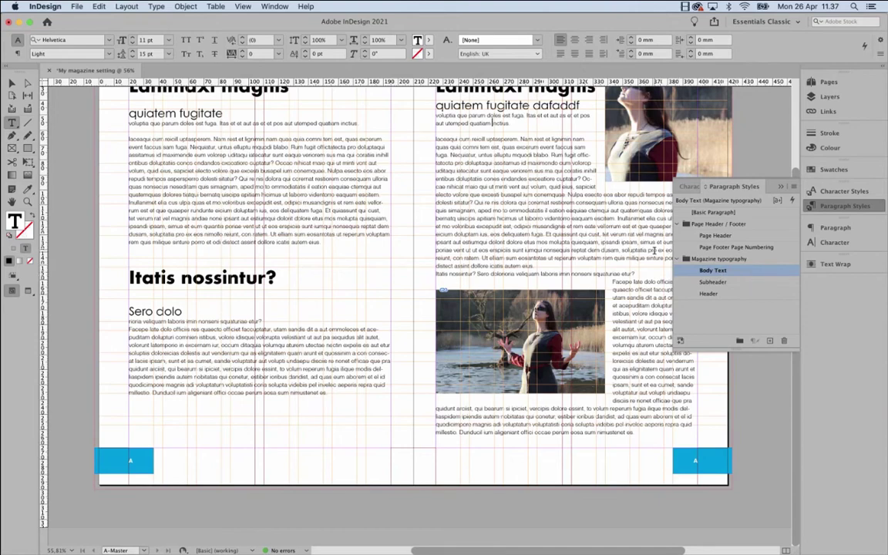
key(super+shift+j)
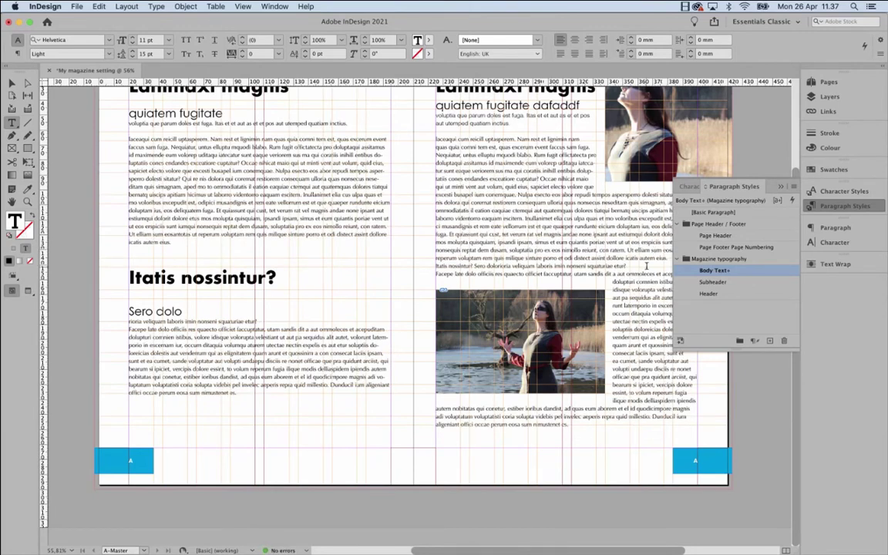
key(super+z)
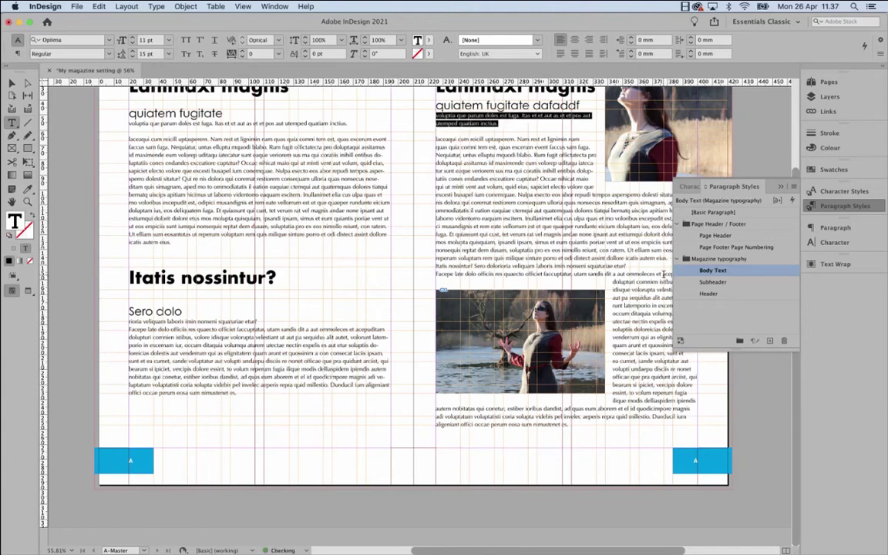
click(472, 188)
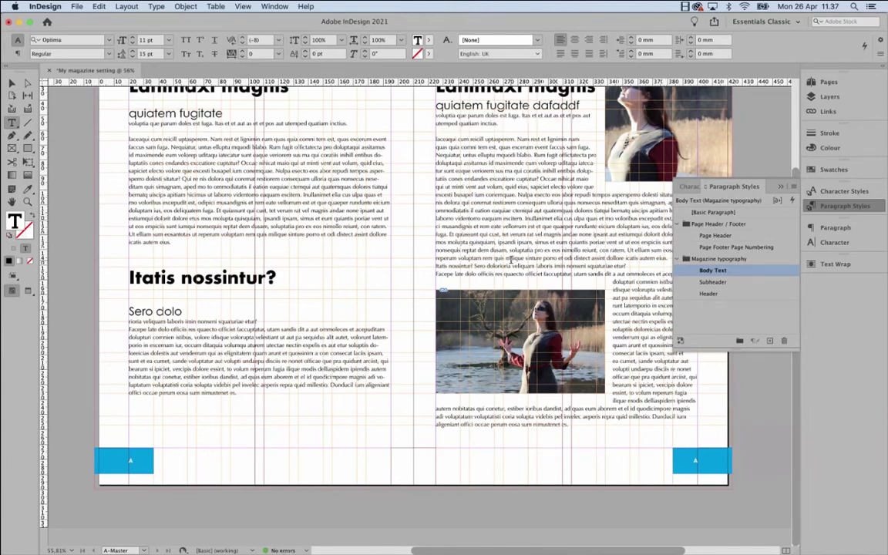
scroll(510, 260, up, 4)
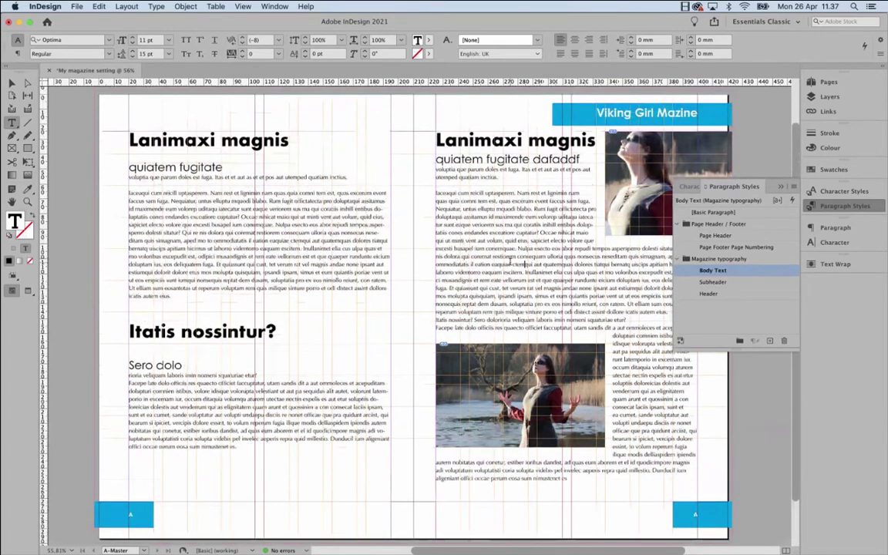
scroll(463, 231, down, 1)
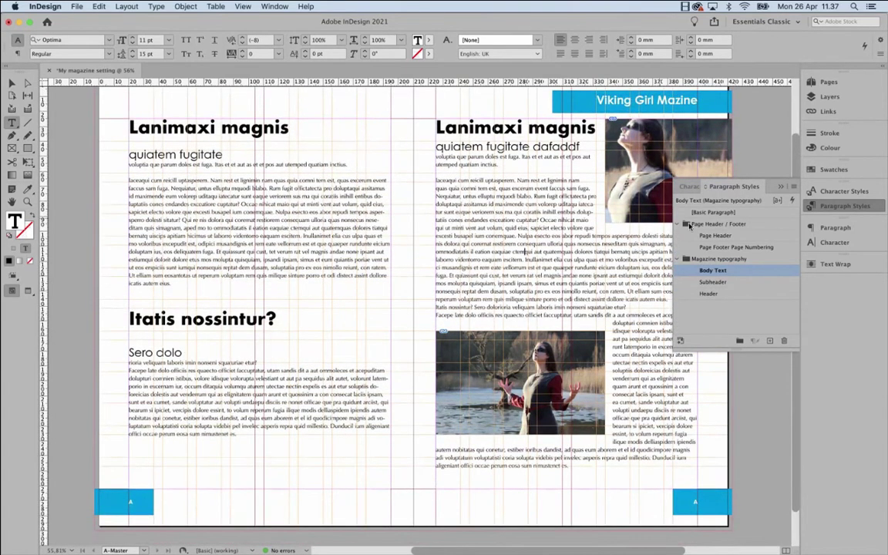
click(679, 223)
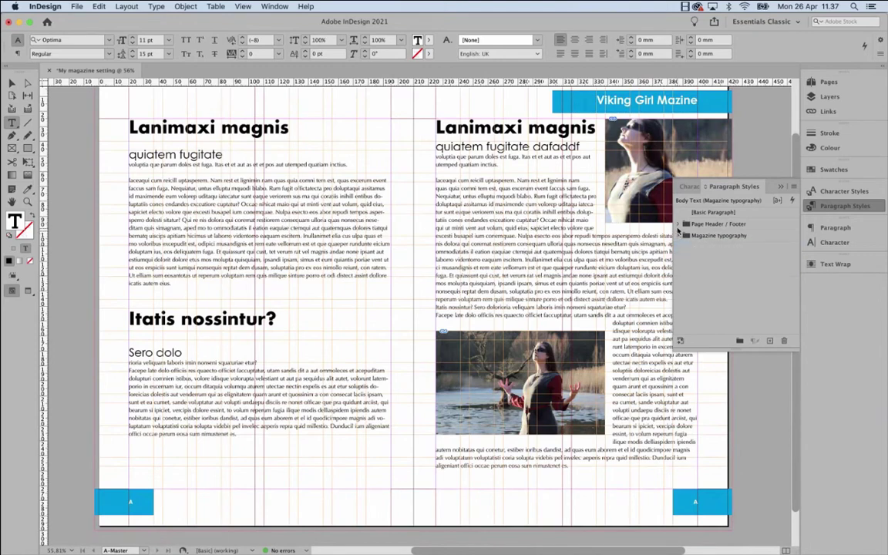
click(678, 224)
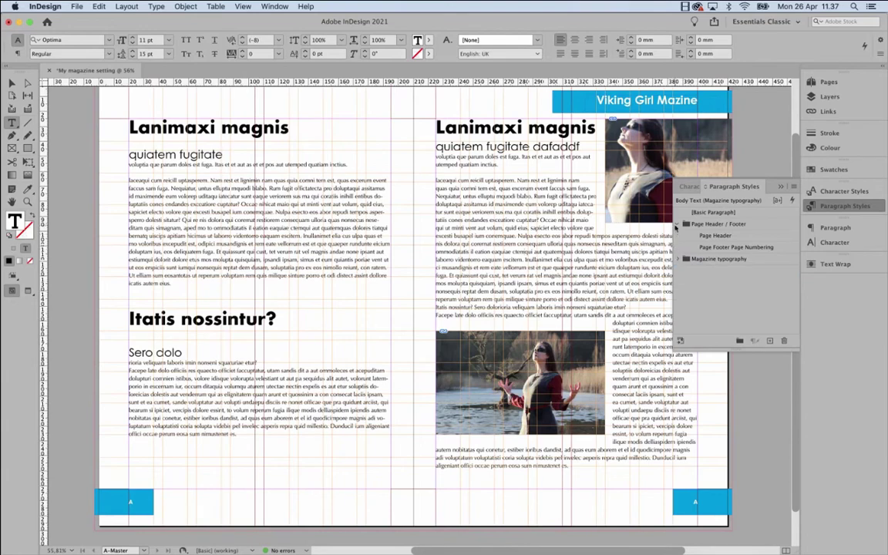
click(676, 260)
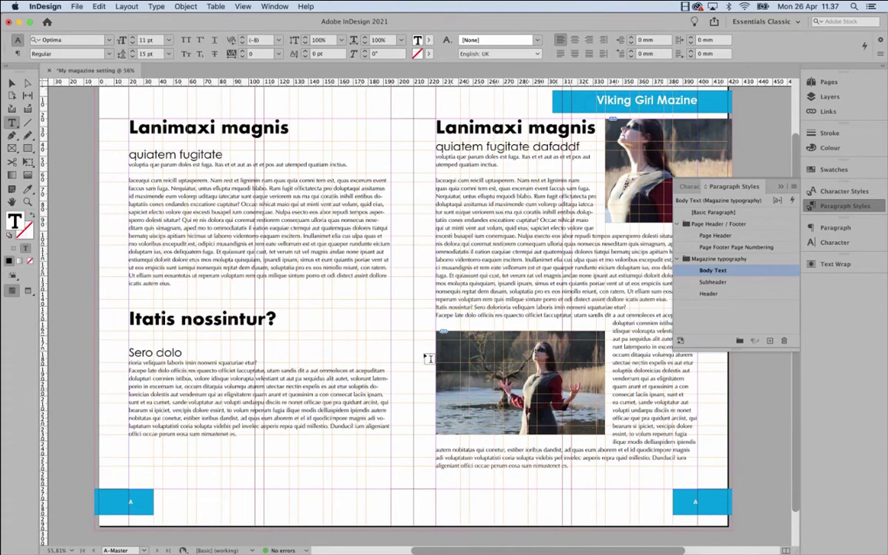
Create a caption text frame about 61.75 × 9.25 mm and place it over the lower part of the right page's river photo.
click(13, 83)
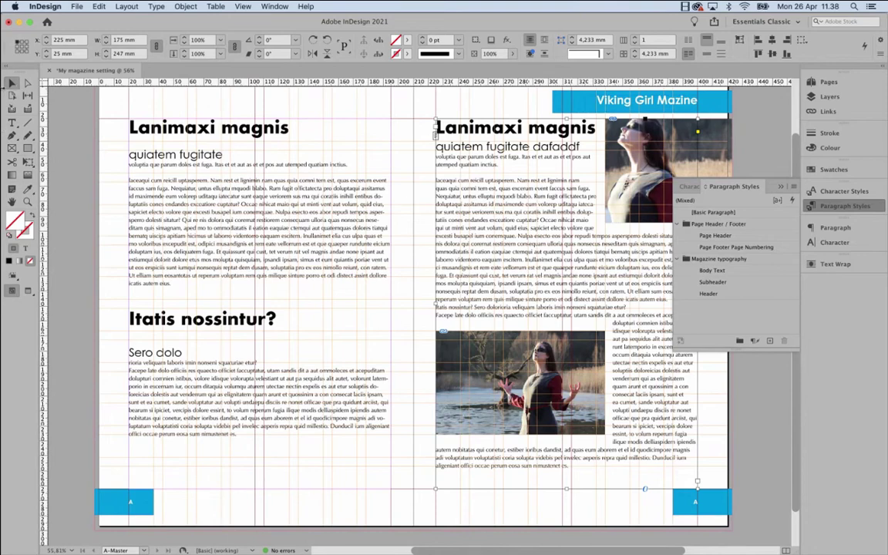
click(11, 122)
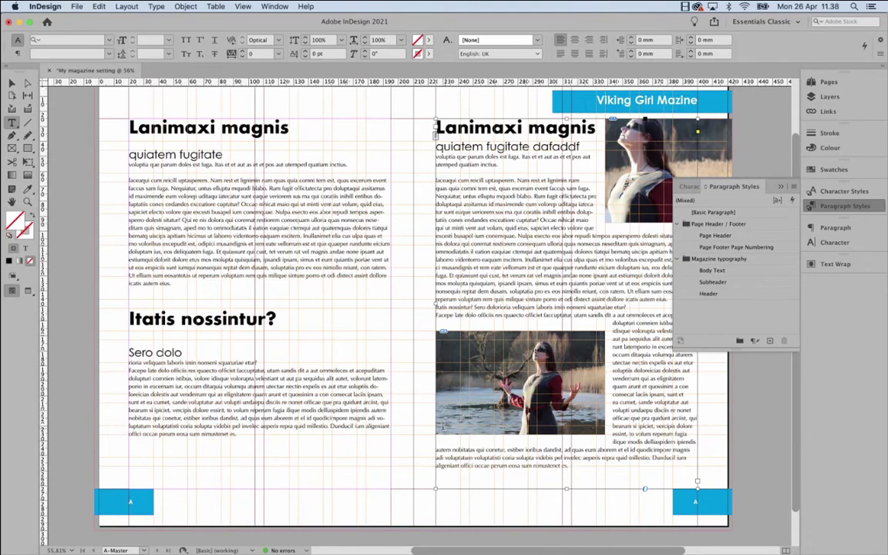
drag(104, 344, 197, 356)
click(11, 83)
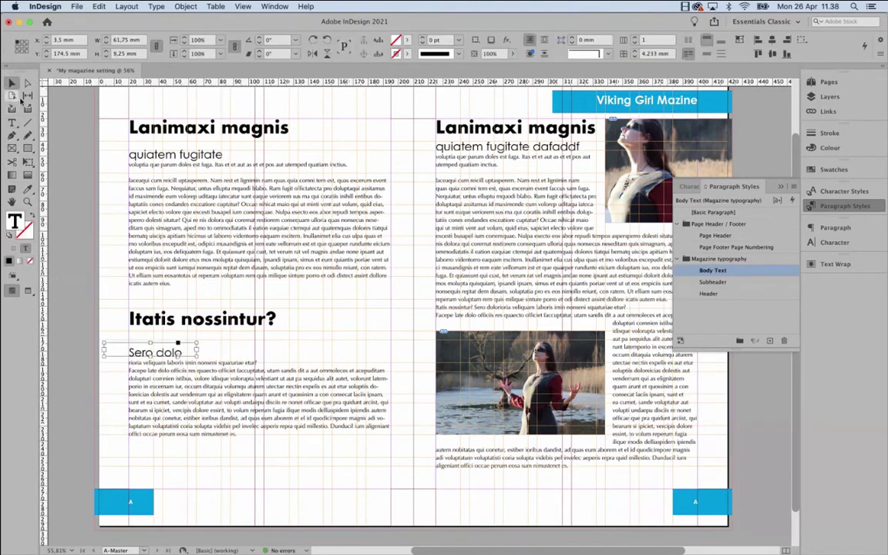
drag(117, 358, 453, 432)
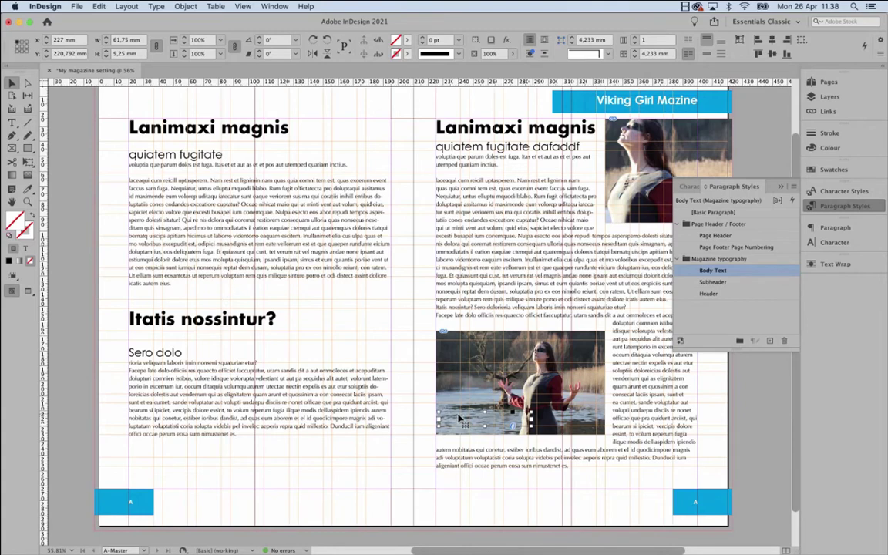
Move the caption frame from the Graphic layer to the Text layer and try to edit its text.
key(t)
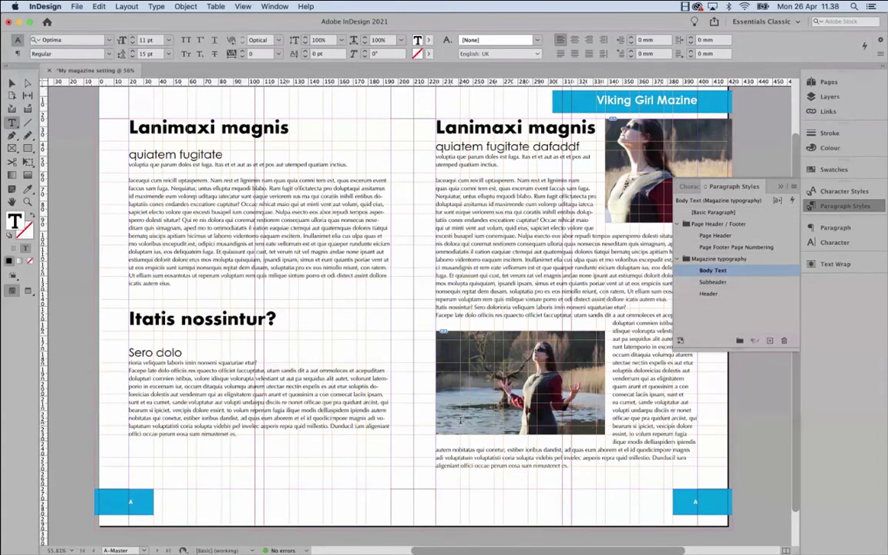
click(828, 98)
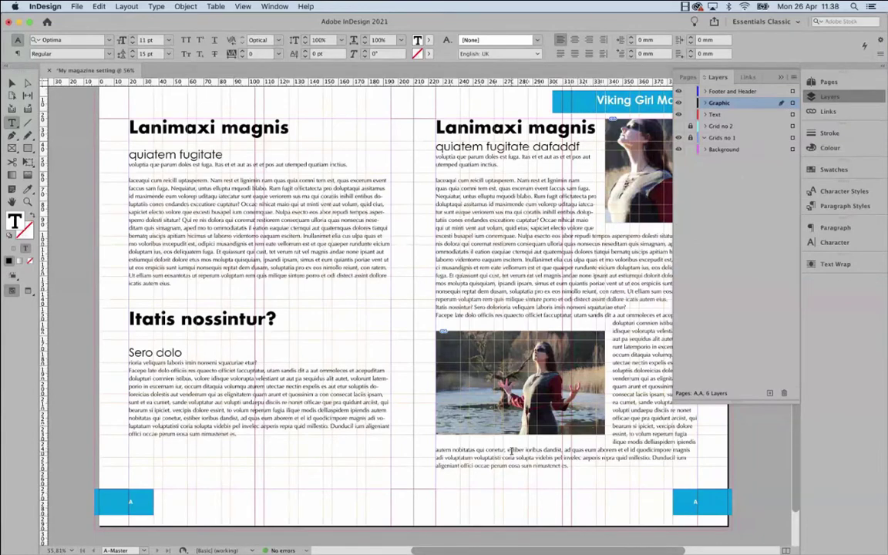
click(12, 83)
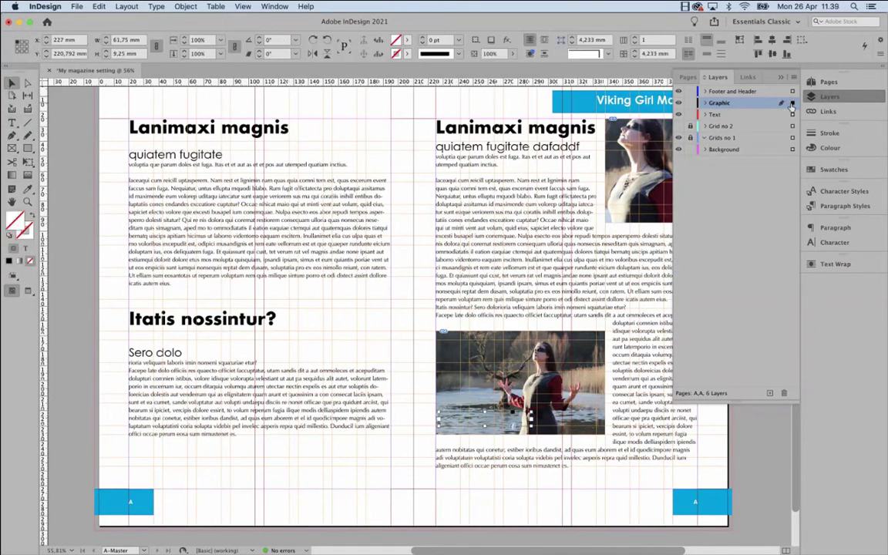
drag(792, 105, 791, 114)
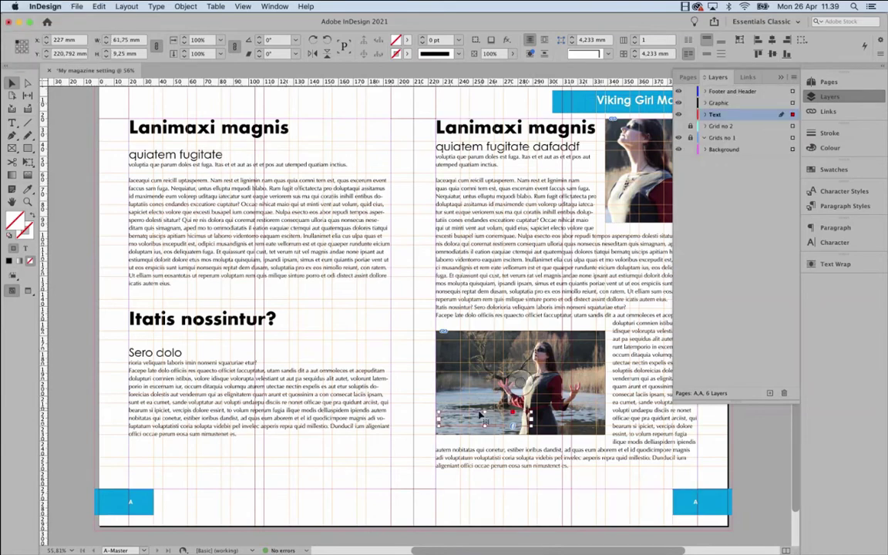
click(12, 122)
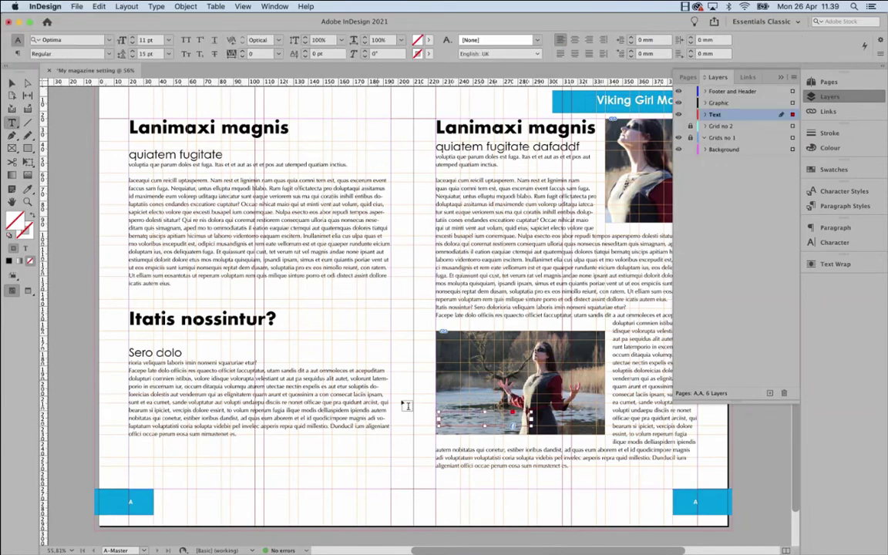
click(487, 455)
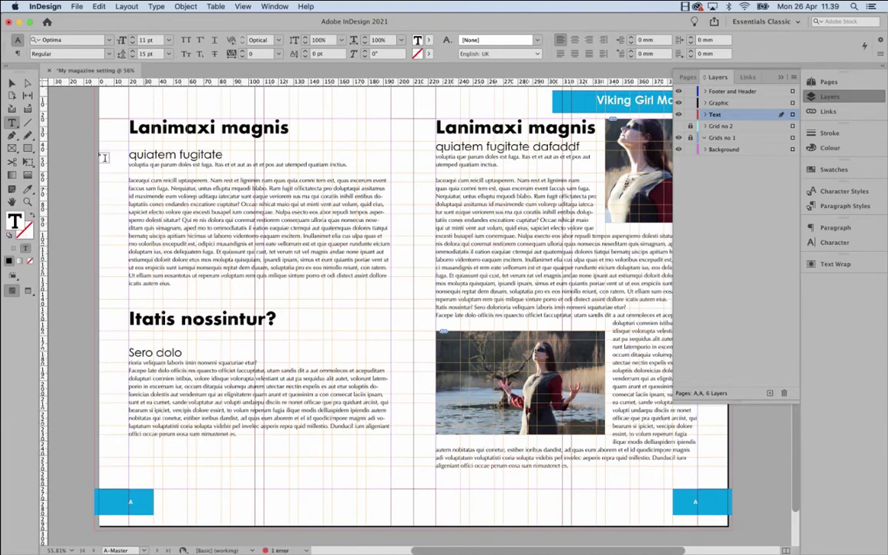
Examine the text wrap settings of the lower photo on the right page.
click(12, 82)
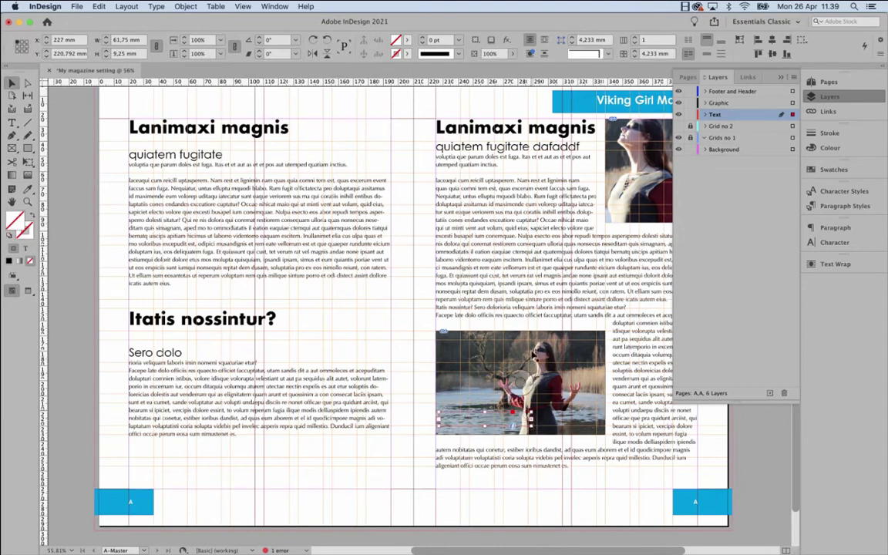
click(476, 359)
click(835, 264)
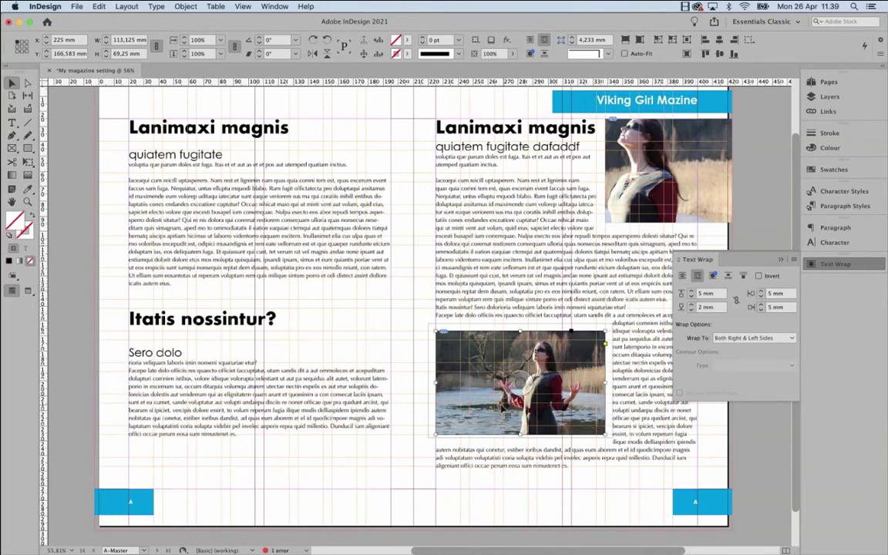
click(418, 424)
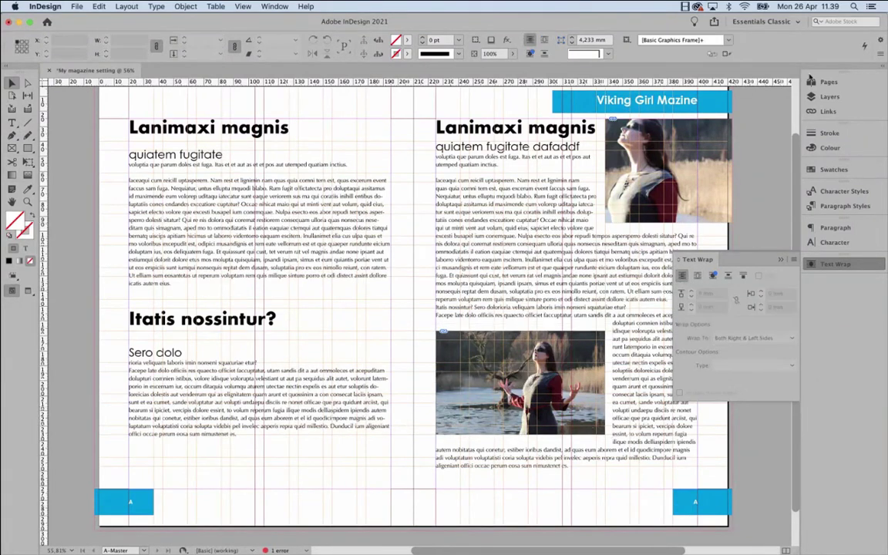
Create a layer named Captions directly above the Graphic layer and move the caption frame onto it.
click(832, 97)
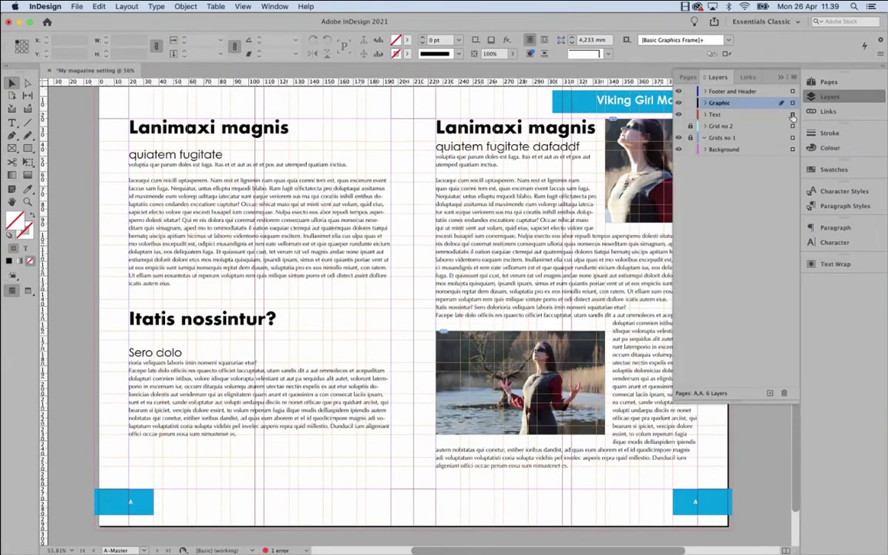
click(706, 115)
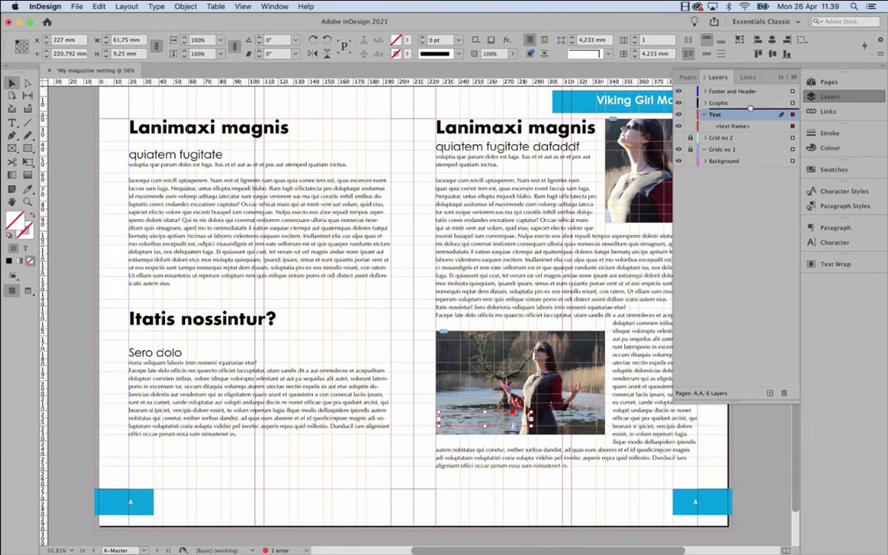
drag(749, 101, 739, 137)
click(769, 393)
drag(721, 114, 725, 97)
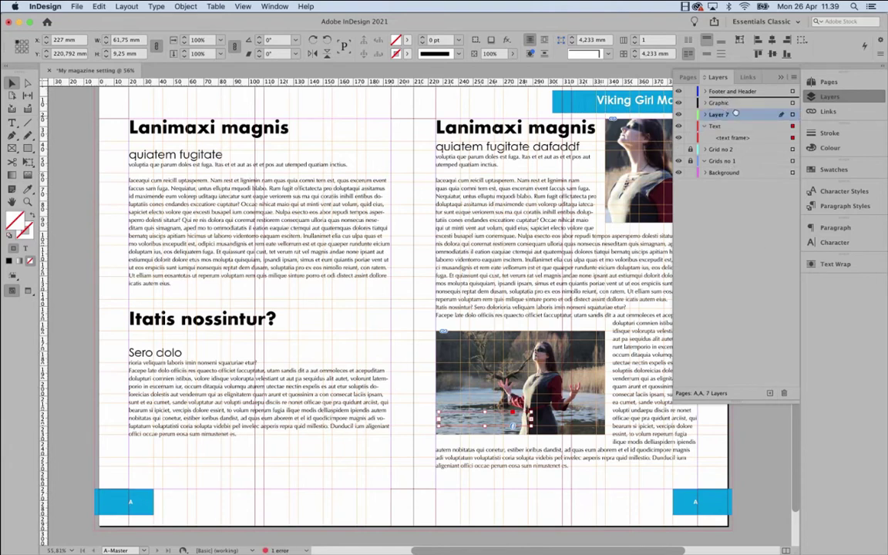
double_click(722, 104)
text(Captions)
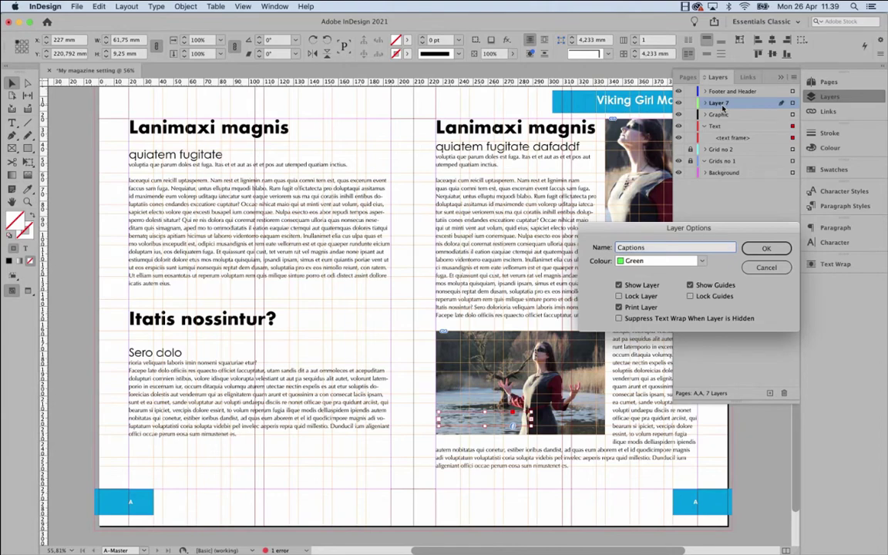
key(Return)
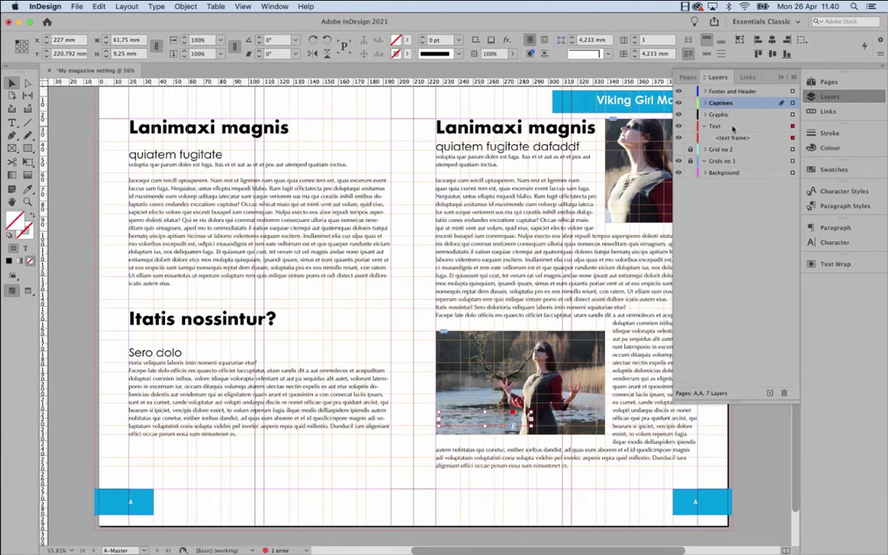
drag(792, 108, 792, 103)
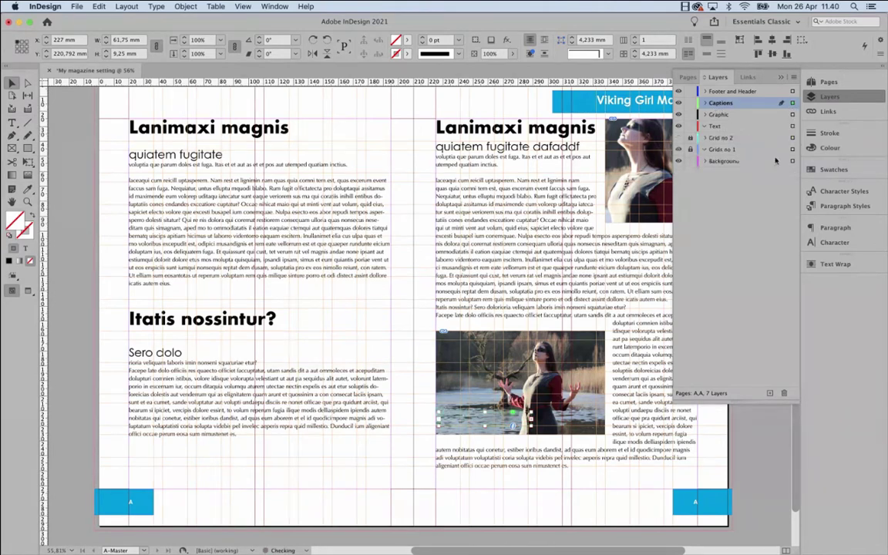
Move the main text frames of both pages from the Graphic layer to the Text layer.
click(551, 224)
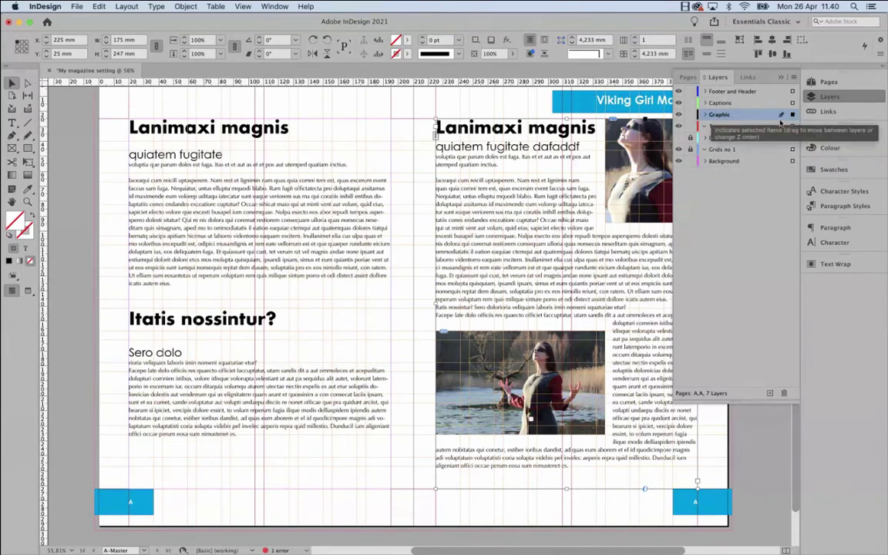
click(373, 244)
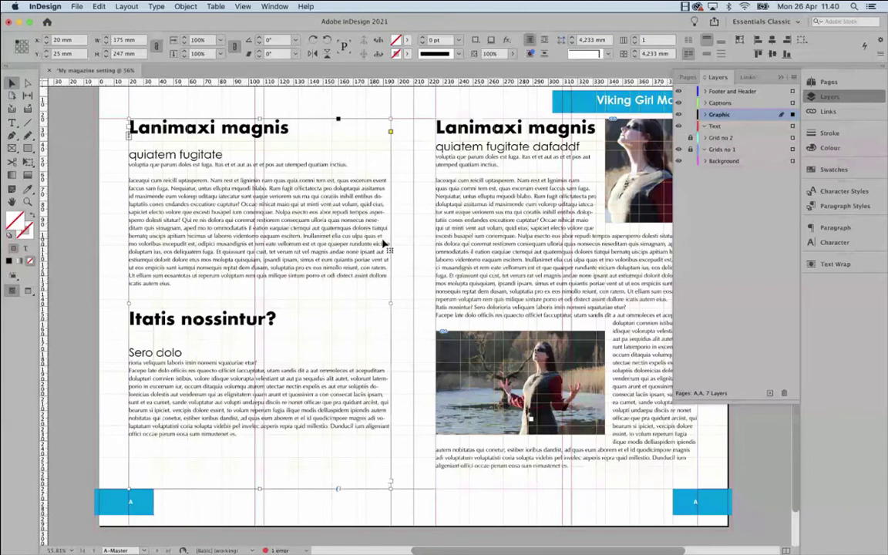
shift+click(461, 230)
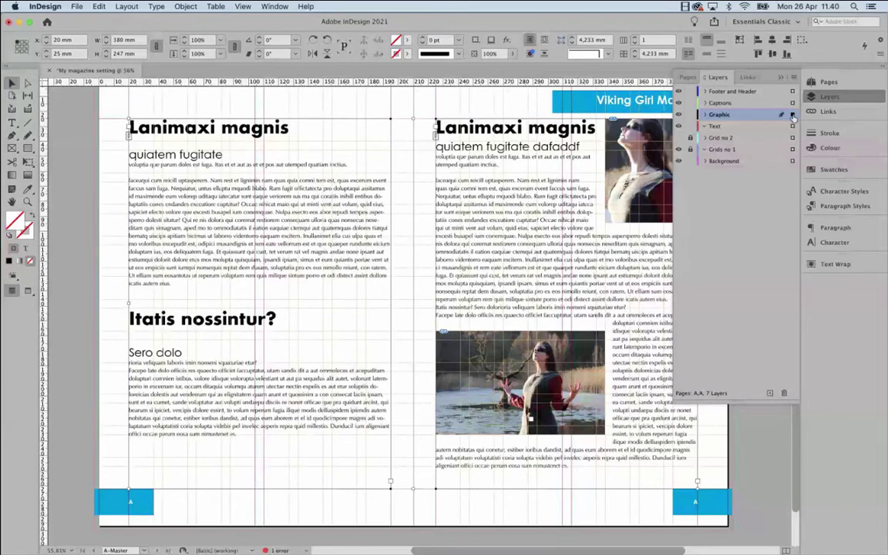
drag(792, 116, 793, 127)
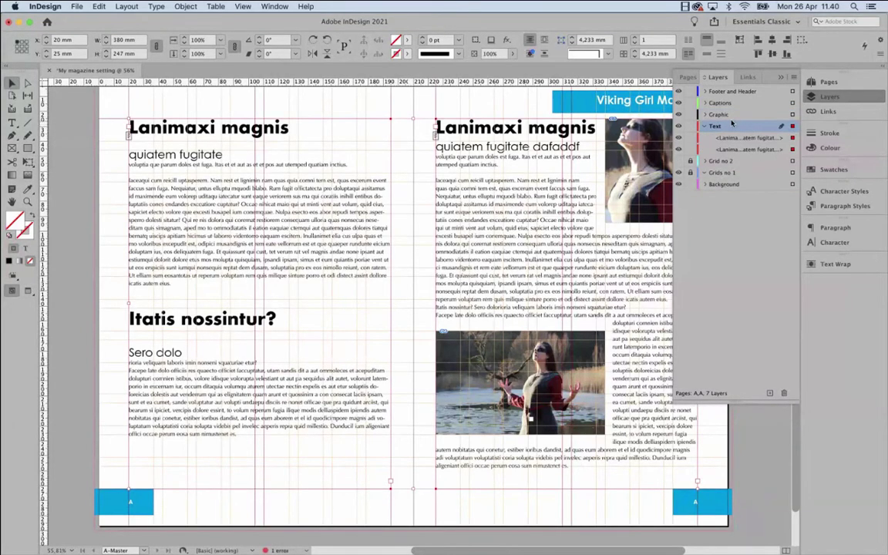
click(704, 127)
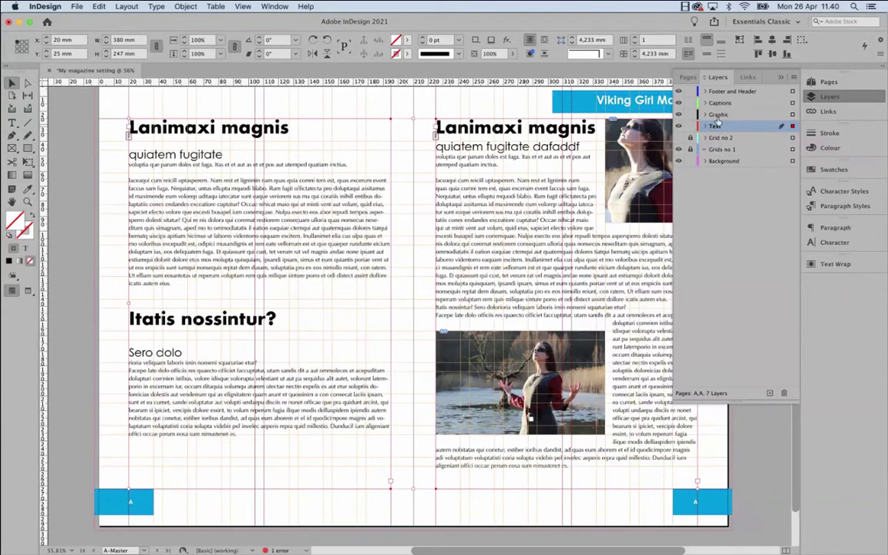
Set the caption frame over the lower photo to ignore text wrap, and open its text for editing.
click(460, 392)
click(455, 418)
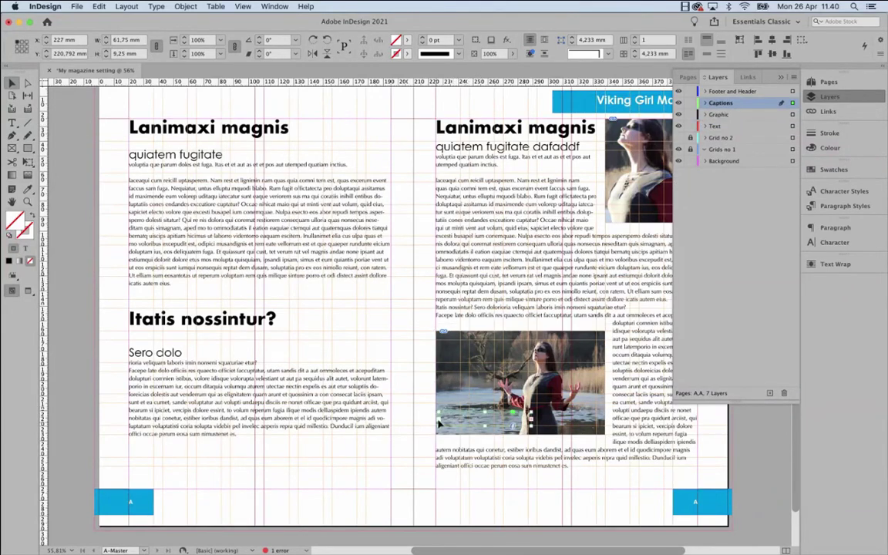
click(412, 430)
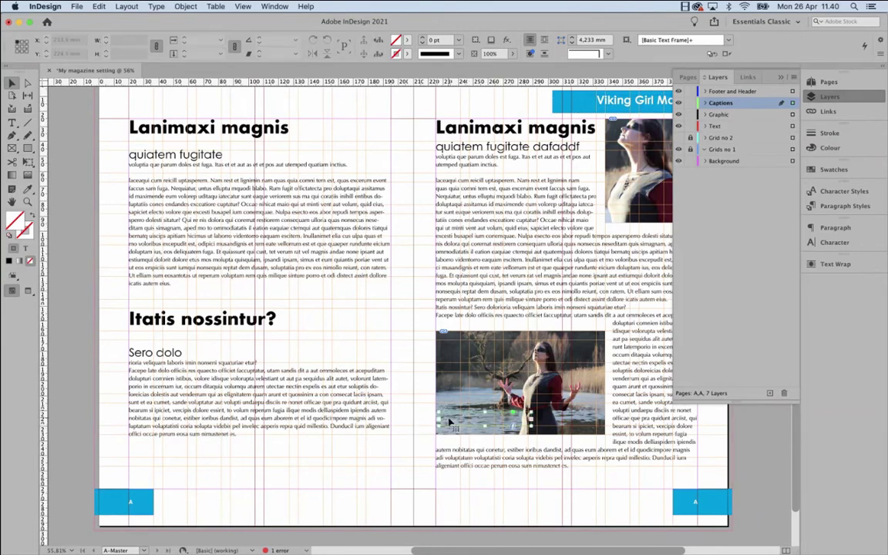
click(449, 422)
click(420, 419)
click(450, 420)
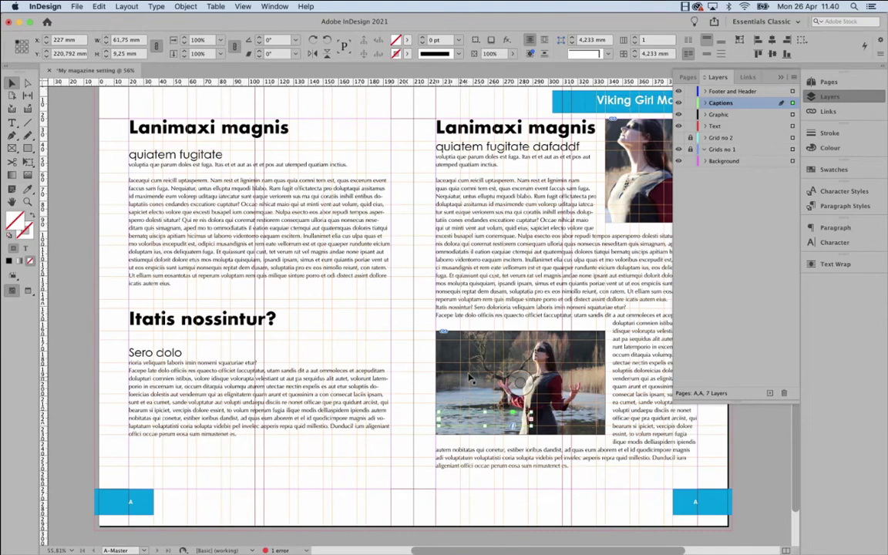
right_click(490, 424)
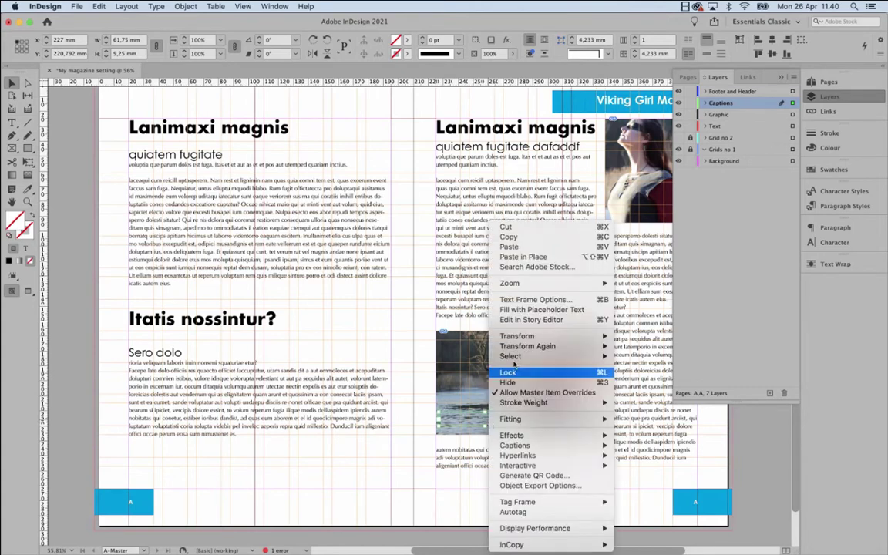
click(520, 301)
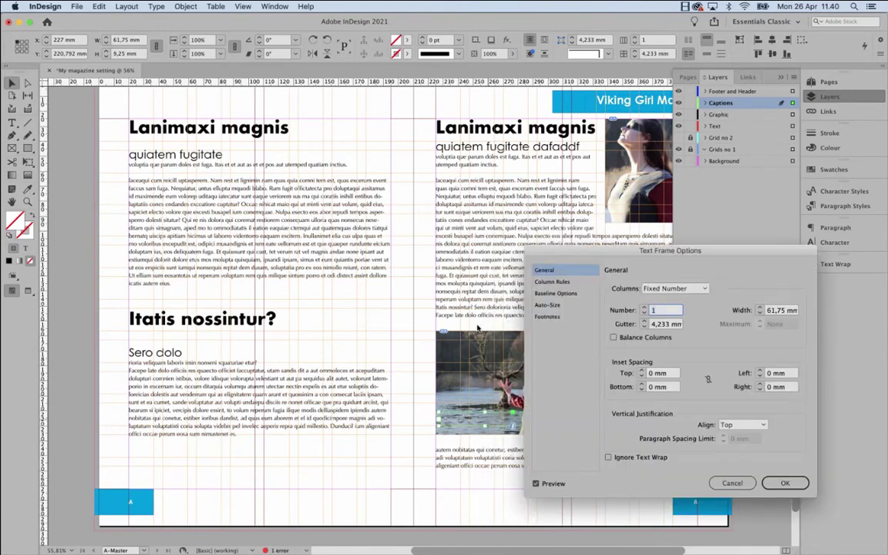
click(608, 457)
key(Return)
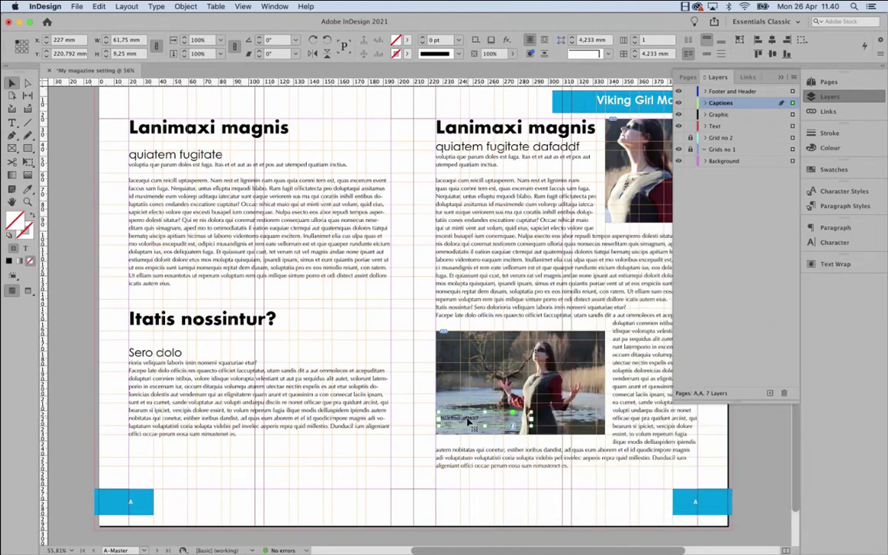
double_click(468, 420)
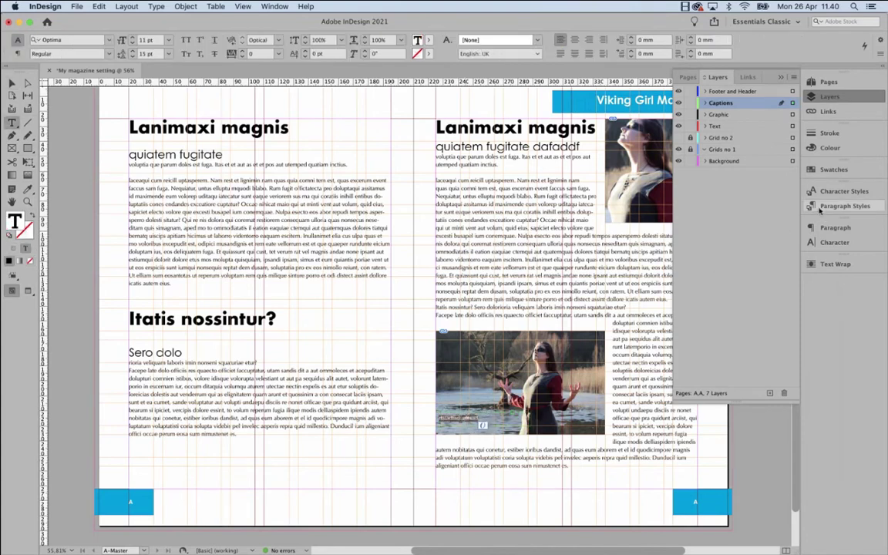
Replace the lower photo's caption placeholder with "Caption Text" and move its frame to about X 226 mm, Y 225.2 mm.
click(455, 420)
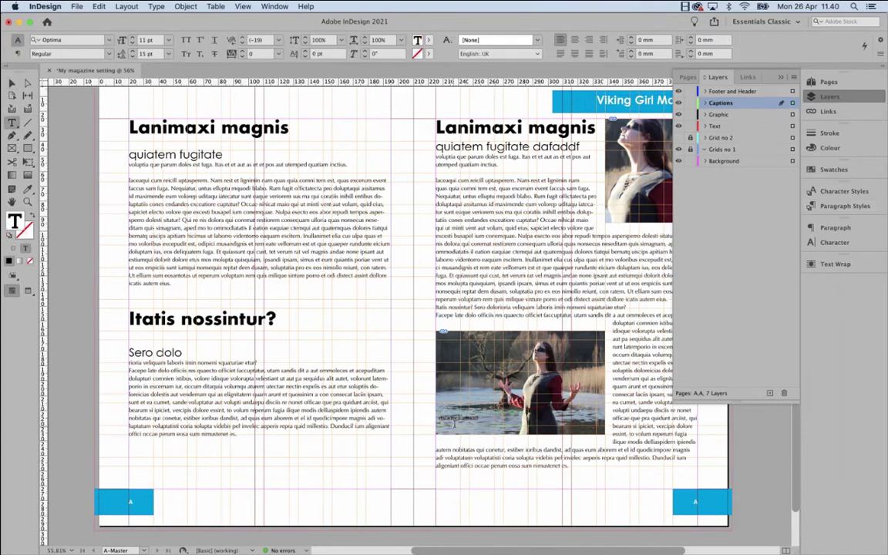
double_click(455, 420)
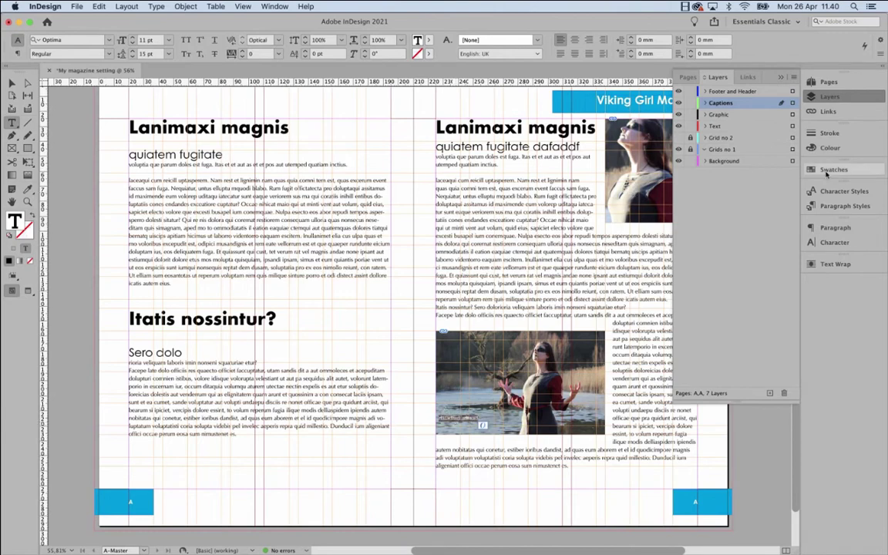
click(835, 227)
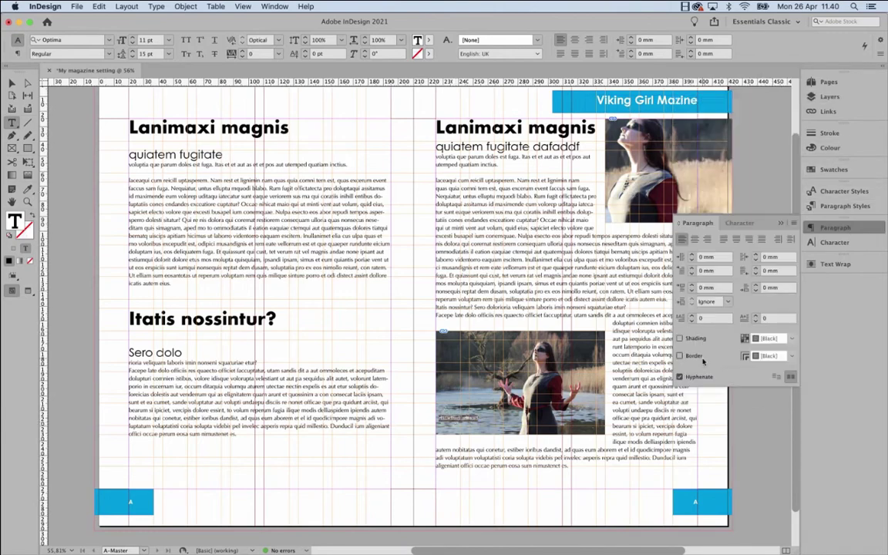
click(834, 205)
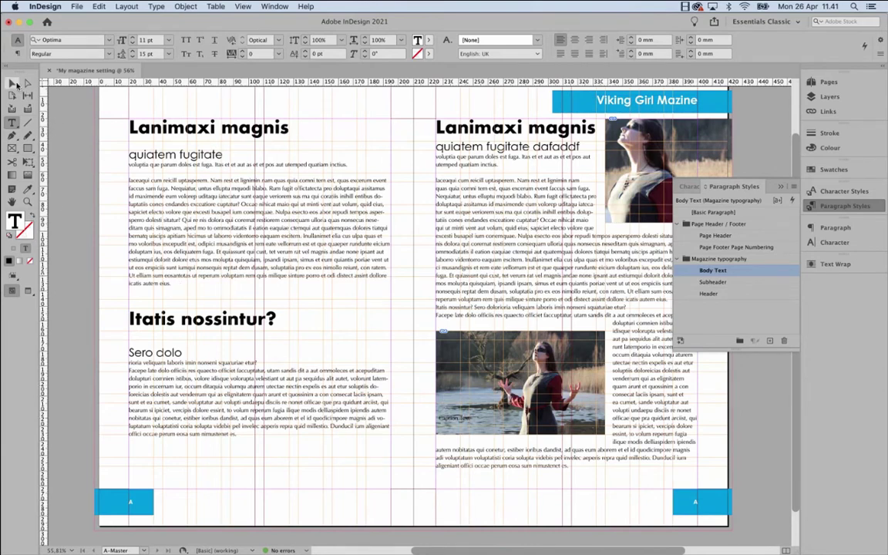
click(17, 85)
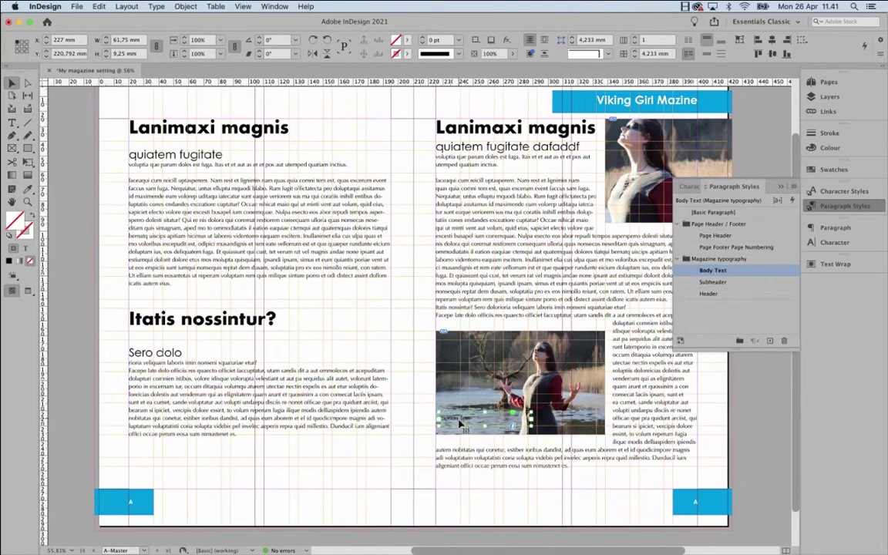
drag(469, 424, 460, 431)
click(430, 501)
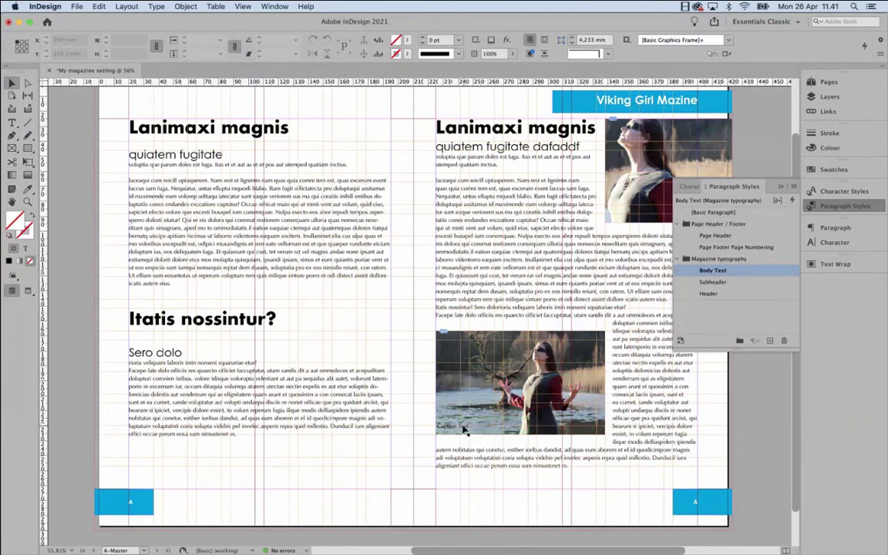
Create a paragraph style group named "Text on Top" and place it at top level above the Page Header / Footer group.
click(740, 342)
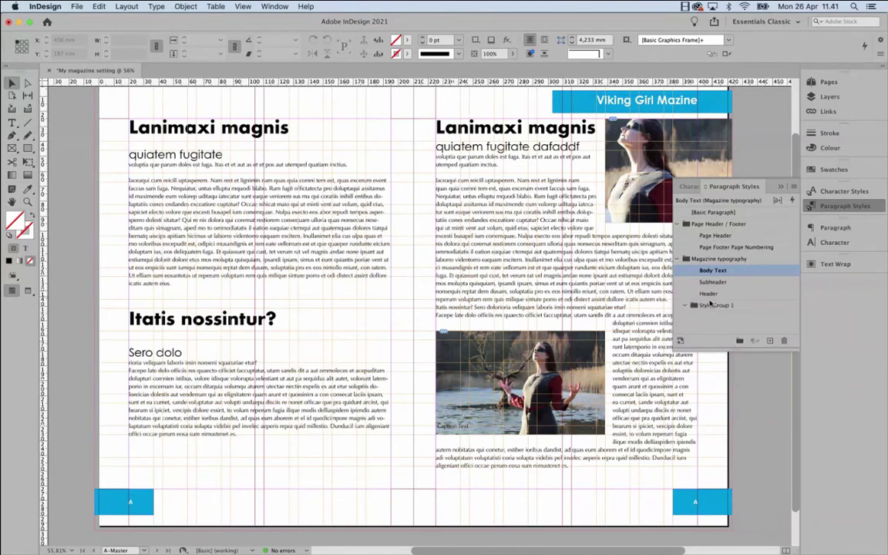
drag(694, 239, 738, 258)
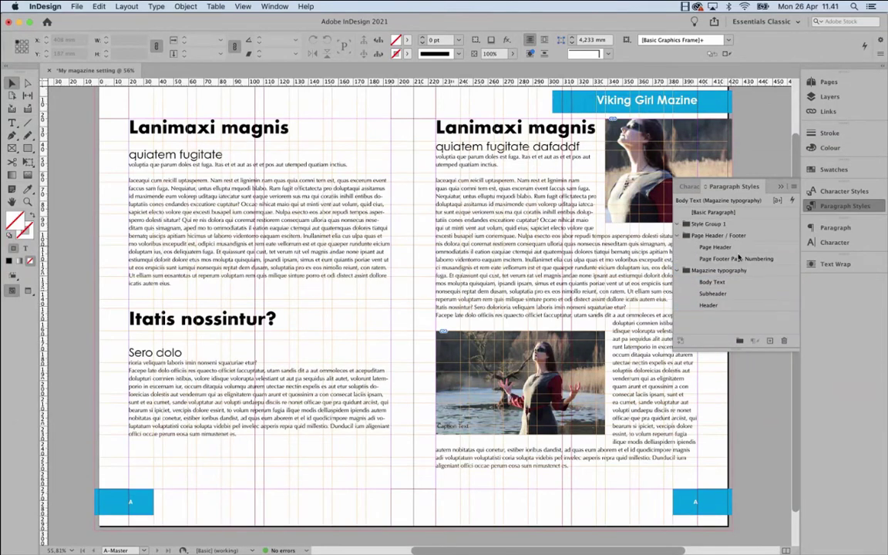
double_click(709, 225)
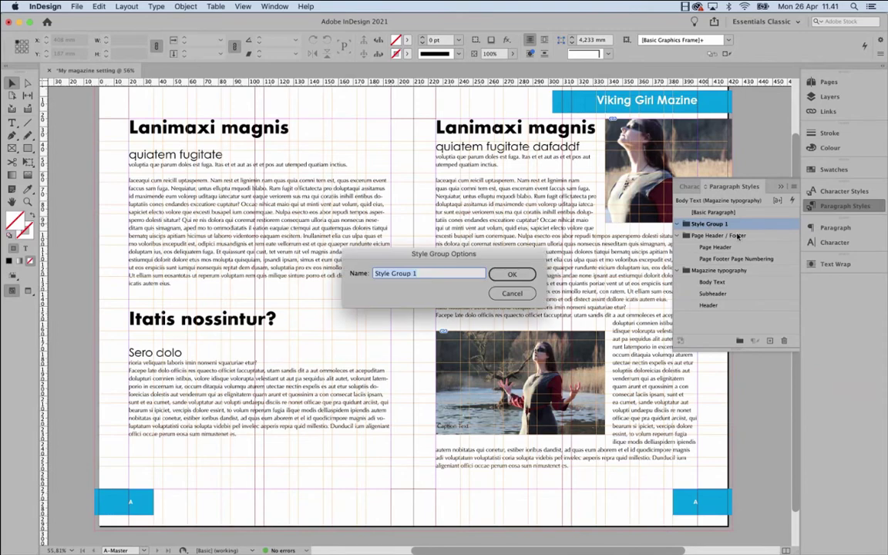
text(C)
text(ext on Top)
drag(433, 271, 343, 268)
click(512, 276)
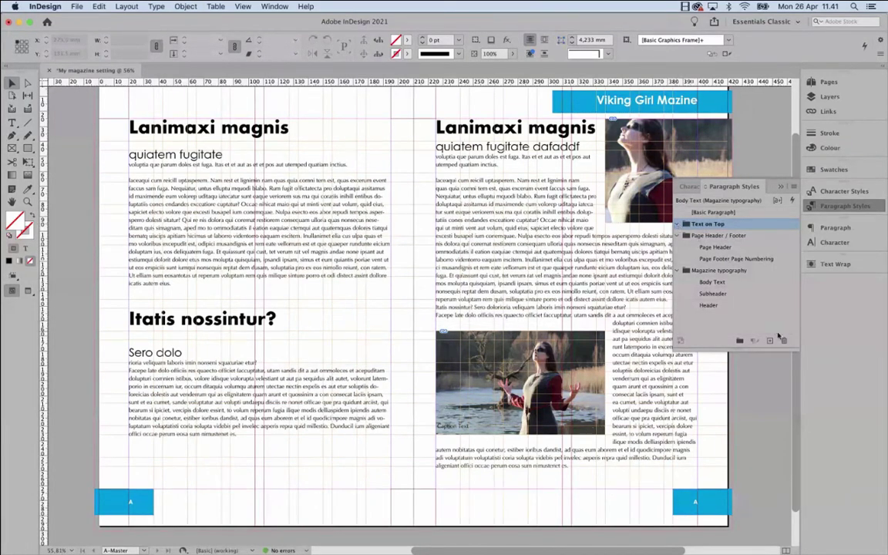
Create a paragraph style named "Caption Text" in the Text on Top group, based on Body Text.
click(793, 186)
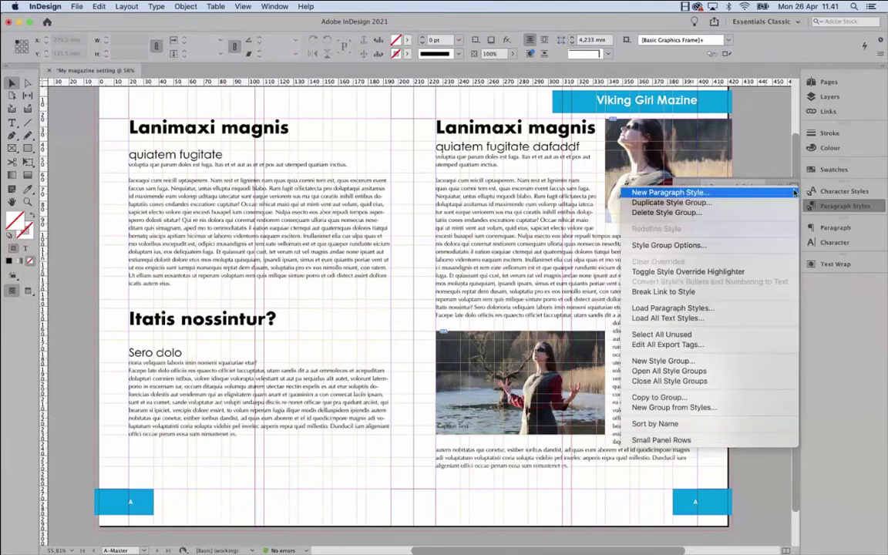
click(742, 193)
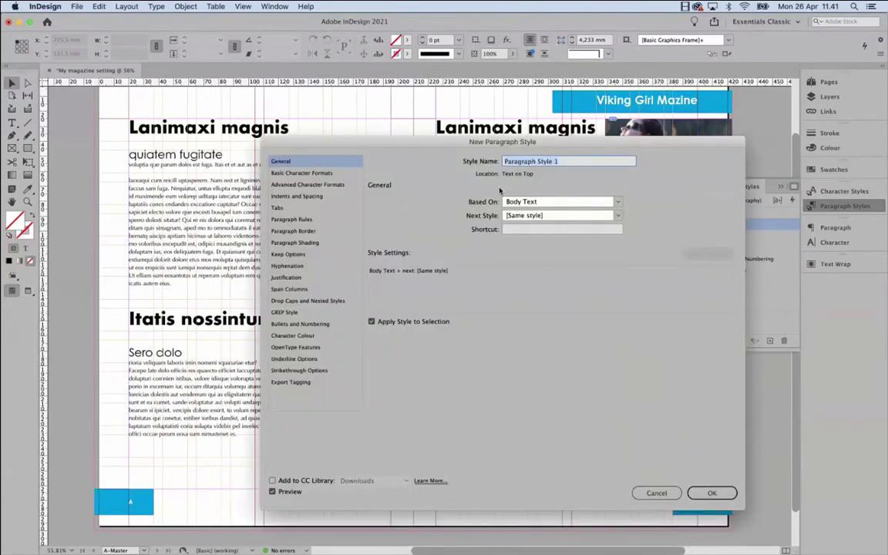
text(Te)
text(Caption Text)
click(711, 494)
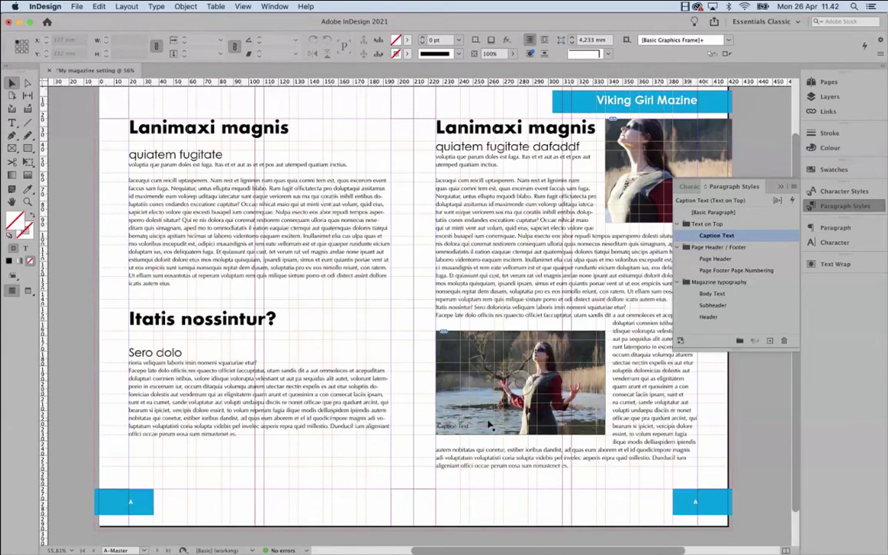
Set the photo caption's text size to 10 pt and move its frame to about X 227.5 mm, Y 226.1 mm.
click(463, 427)
double_click(464, 428)
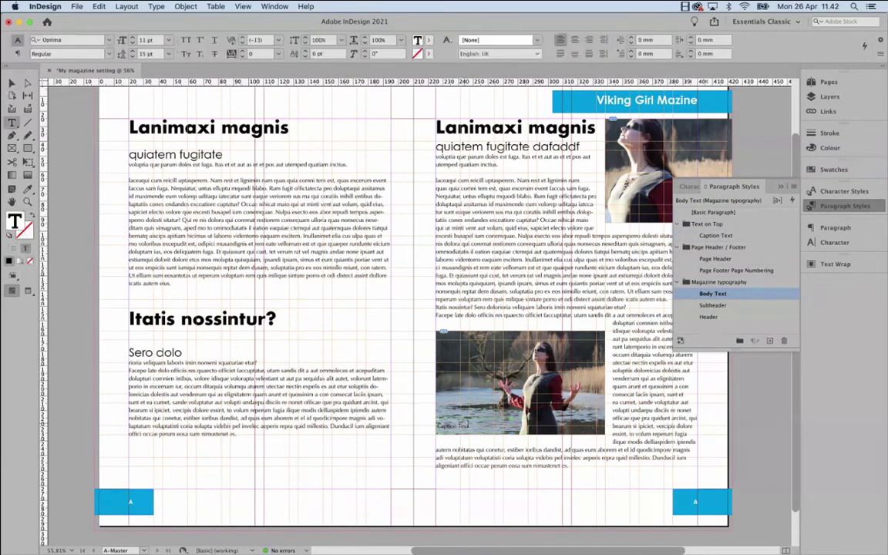
key(super+a)
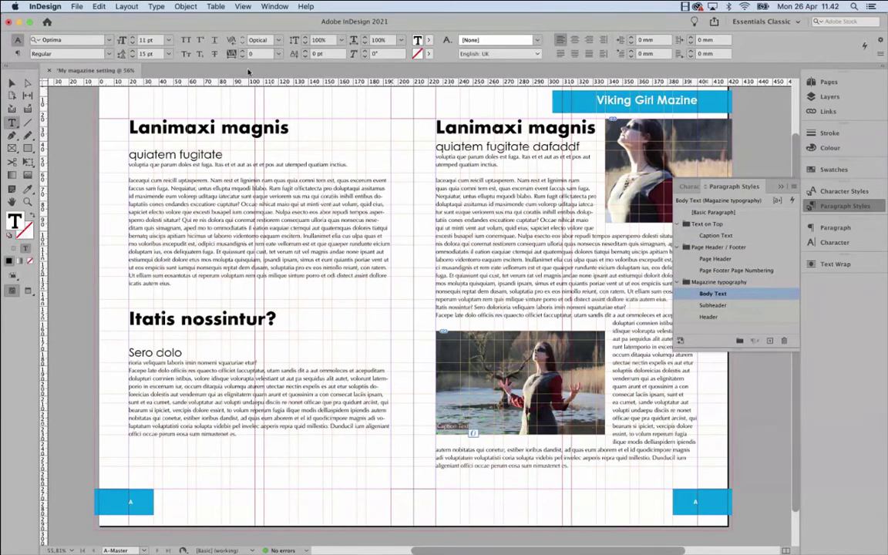
click(132, 43)
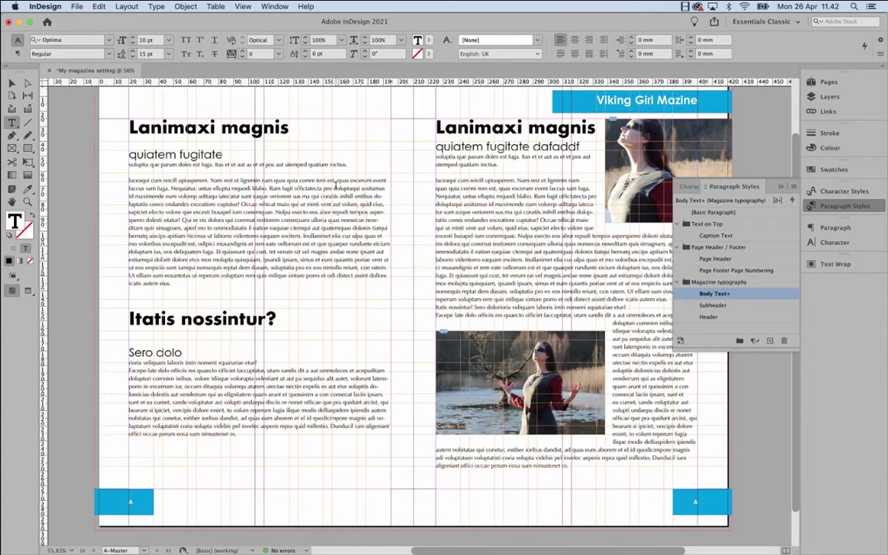
click(12, 82)
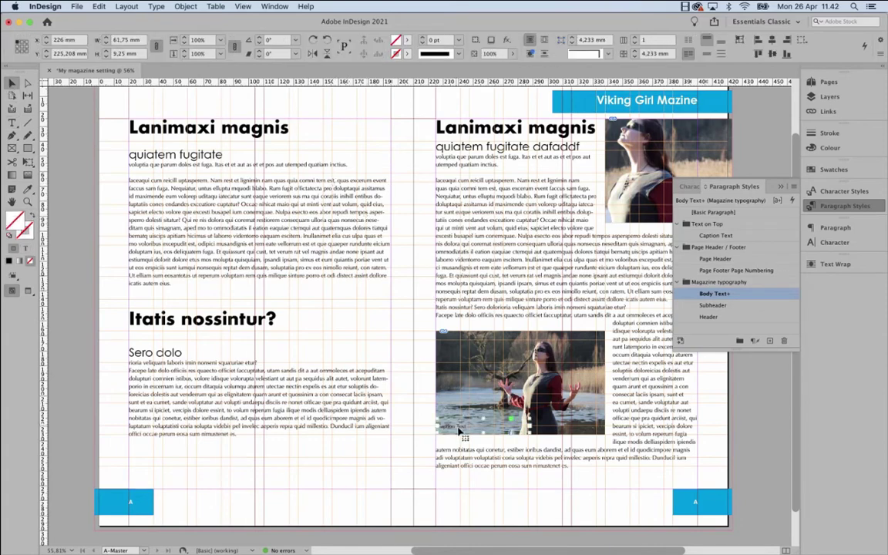
drag(461, 431, 463, 433)
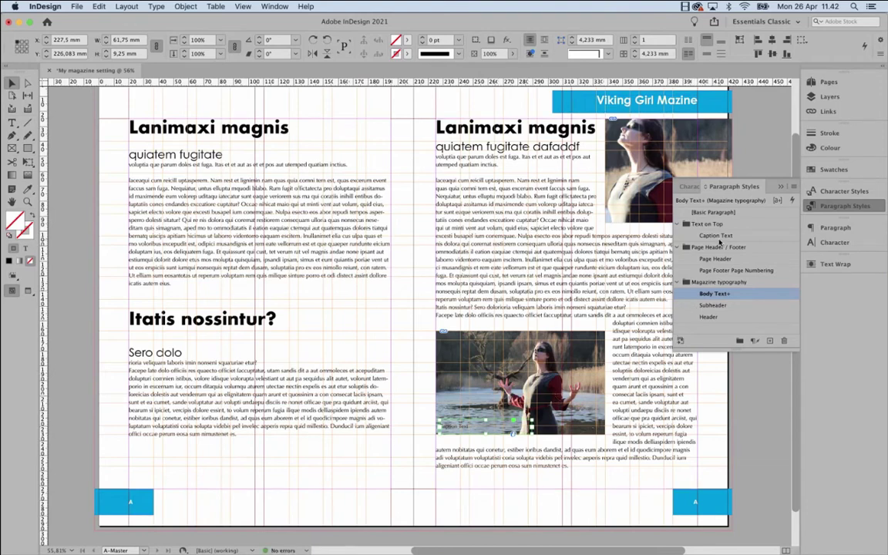
Apply the Caption Text paragraph style to the caption frame and redefine the style with a 10 pt font size.
click(717, 235)
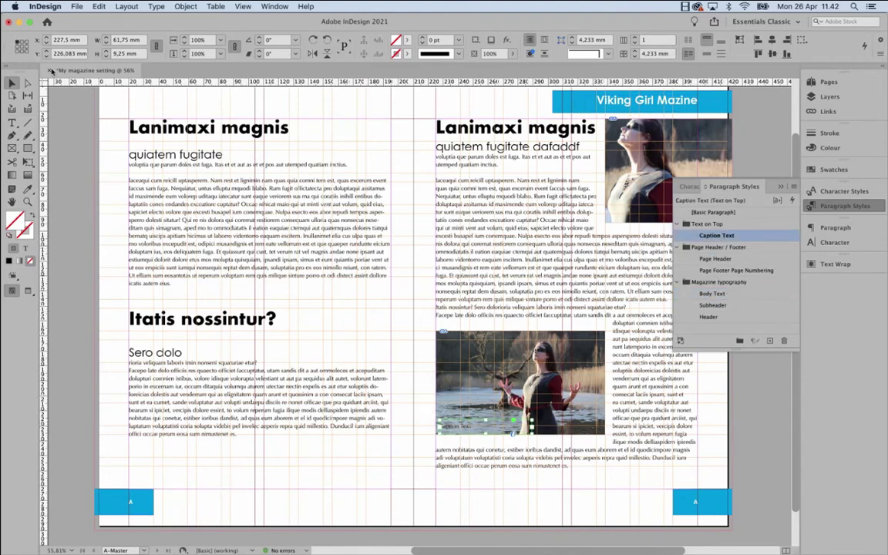
click(12, 122)
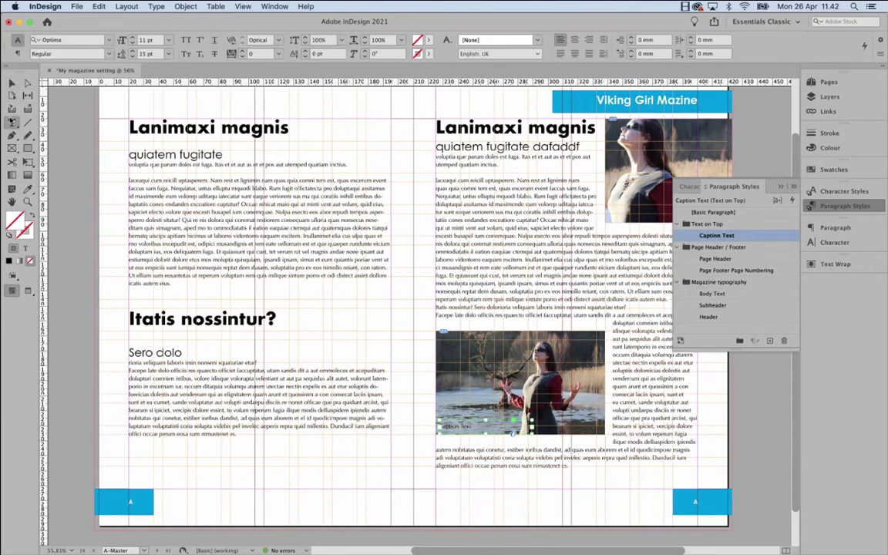
click(132, 43)
right_click(763, 237)
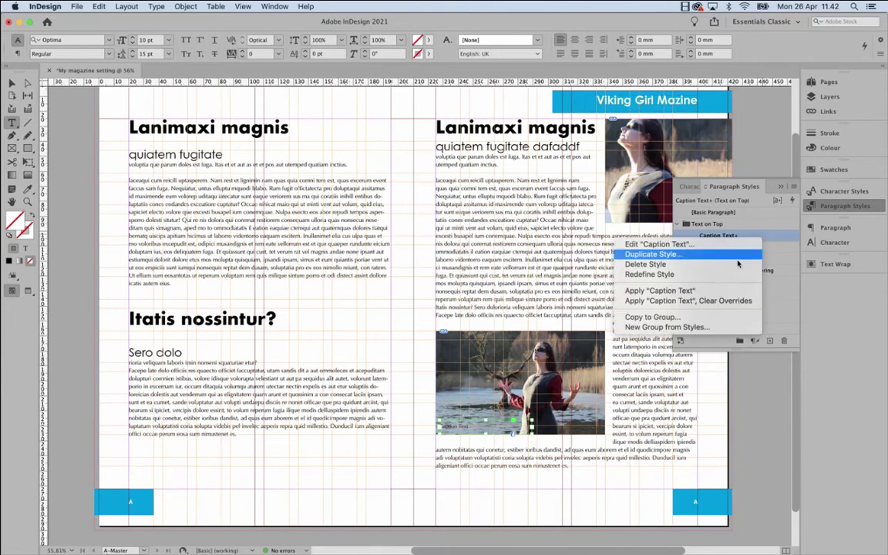
click(648, 273)
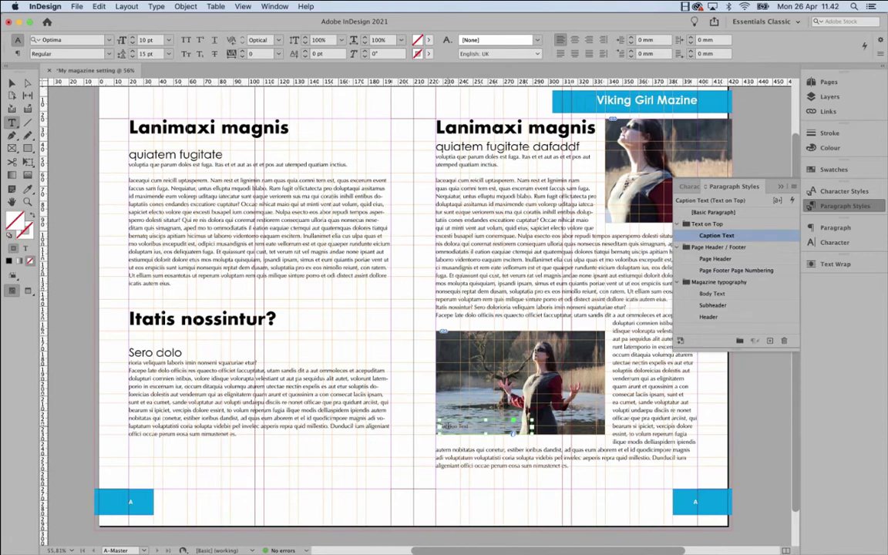
Colour the caption text over the lower photo with the [Paper] swatch.
triple_click(447, 425)
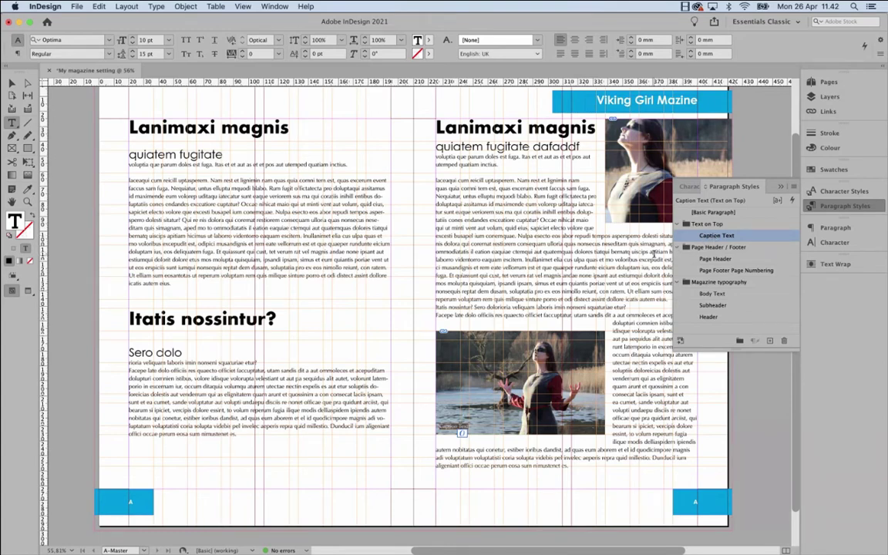
click(843, 192)
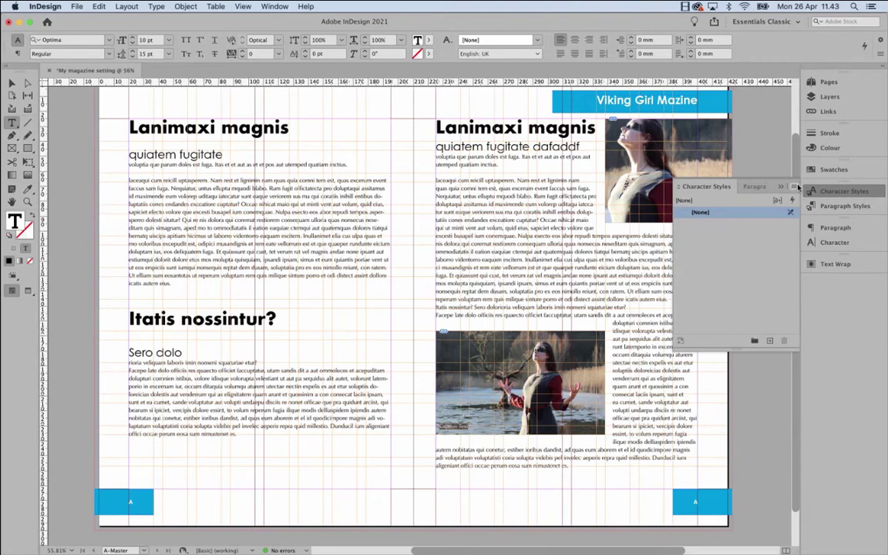
click(832, 169)
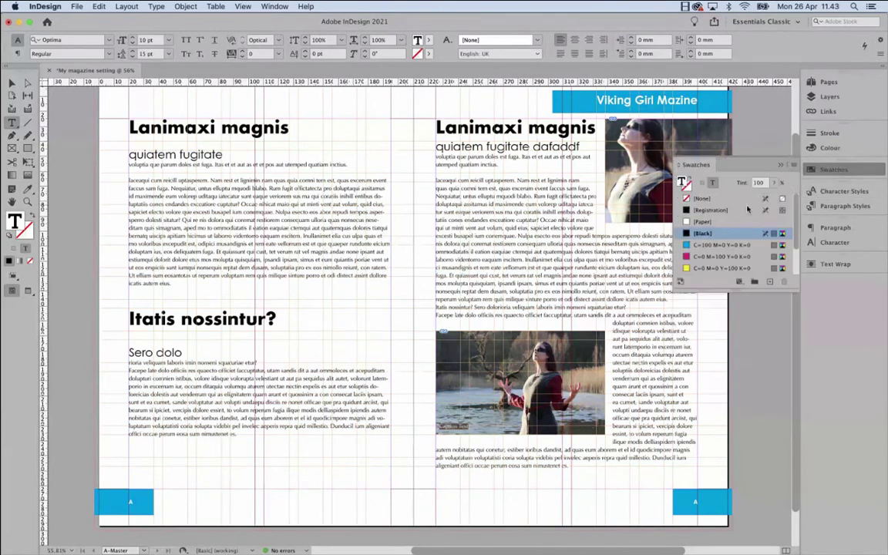
click(703, 222)
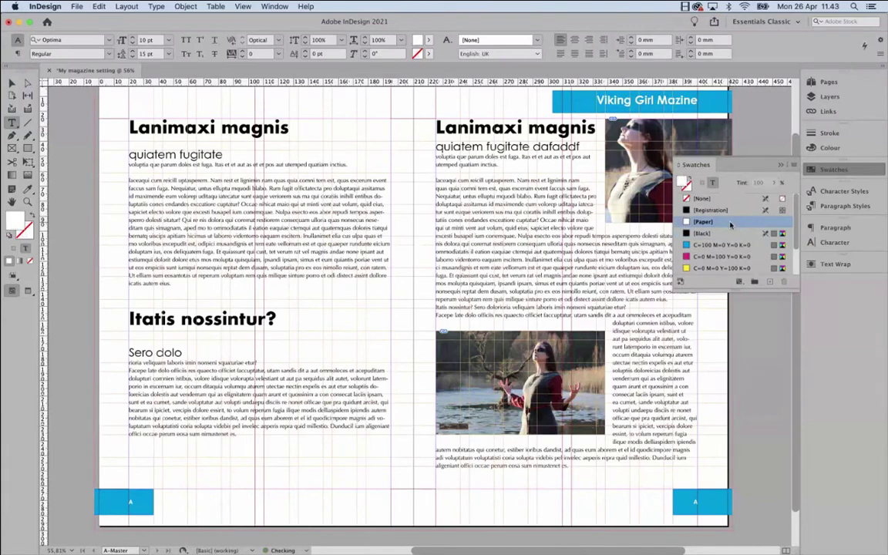
Create a character style named "Paper Color" from the caption's text colour and apply it to the caption.
click(828, 193)
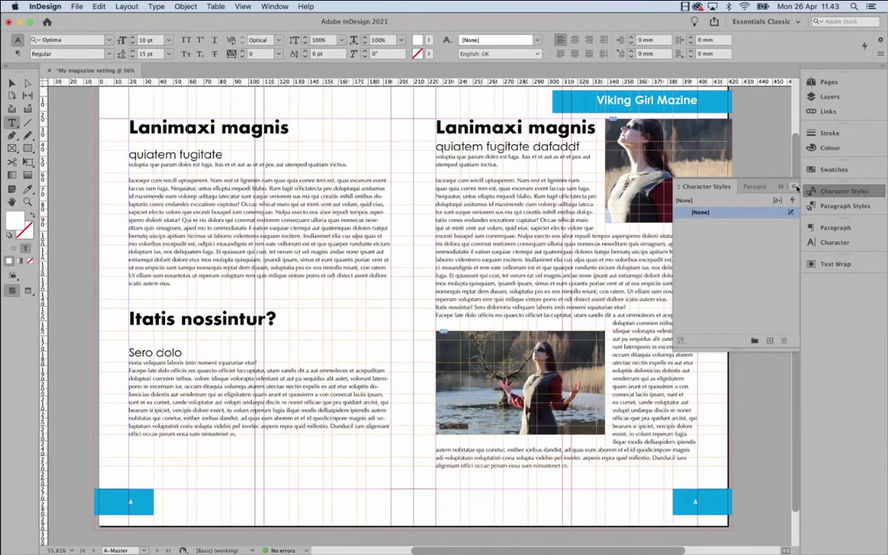
click(793, 187)
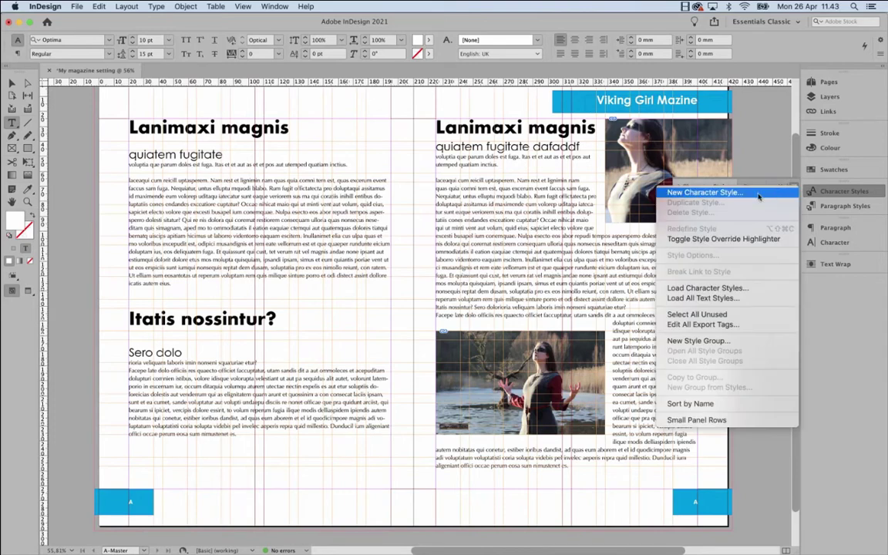
click(685, 173)
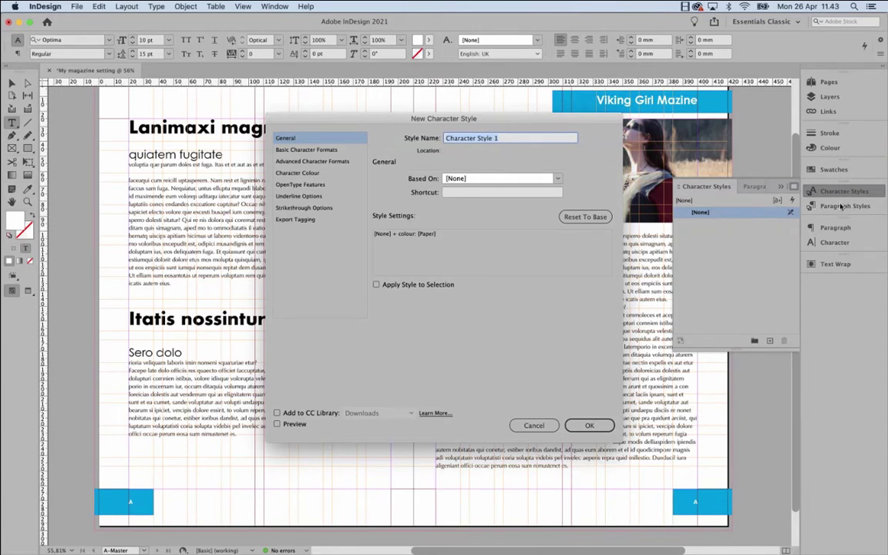
text(Whig)
text(per Color)
click(574, 423)
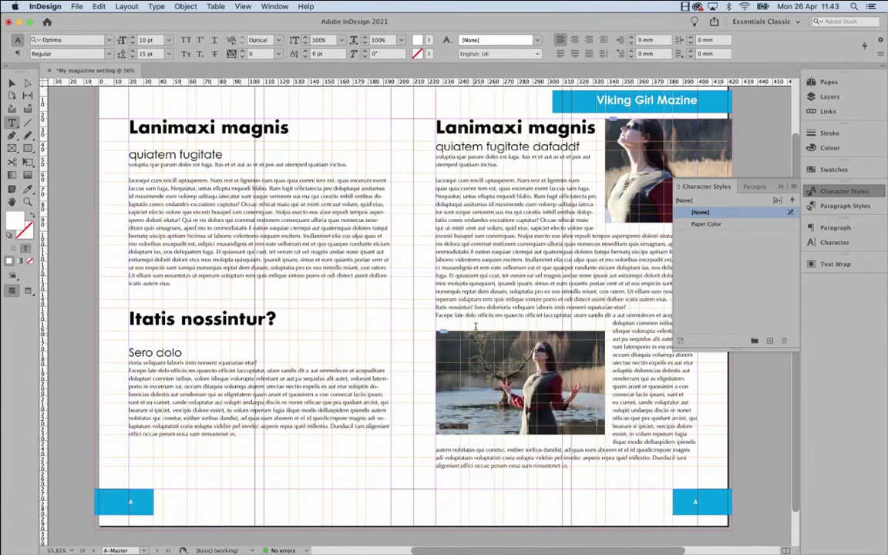
click(709, 225)
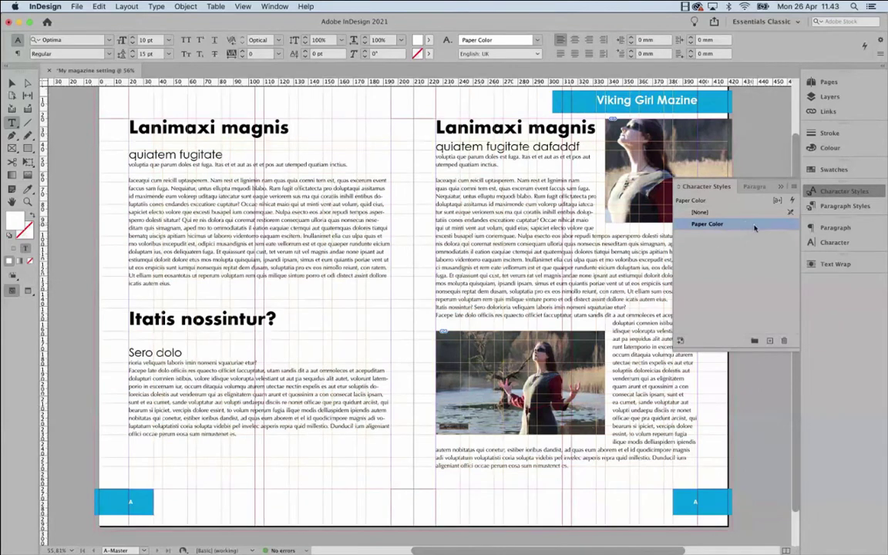
click(793, 186)
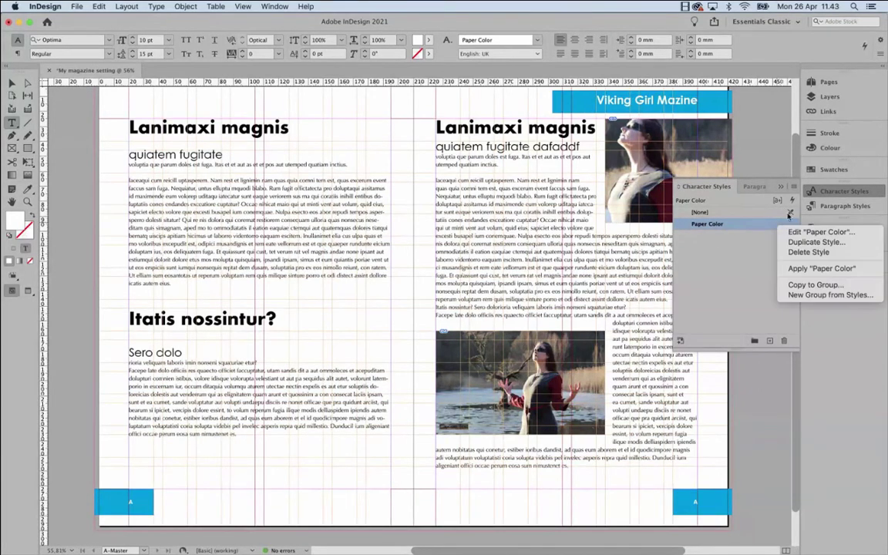
click(794, 188)
click(686, 192)
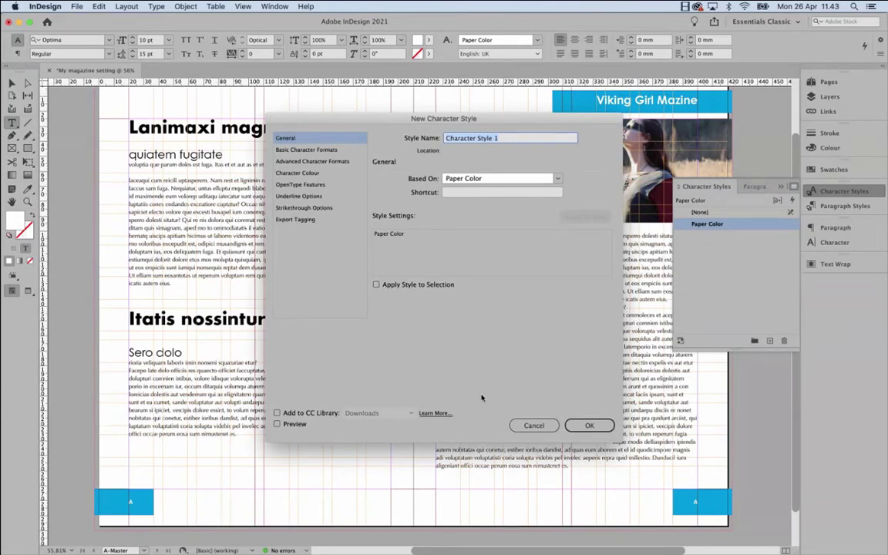
click(533, 425)
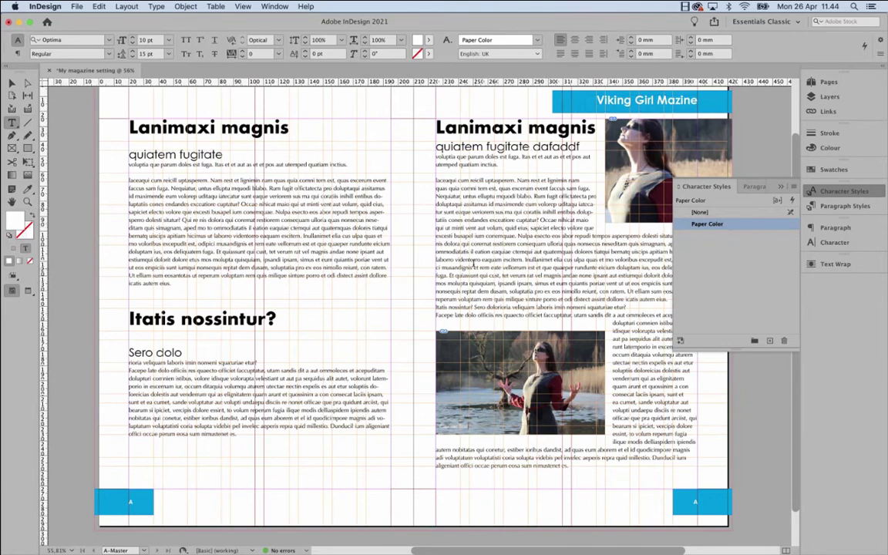
Select the word "videntorro" in the right page's body text and create a character style named "Bold" with the font style Bold.
drag(456, 260, 482, 259)
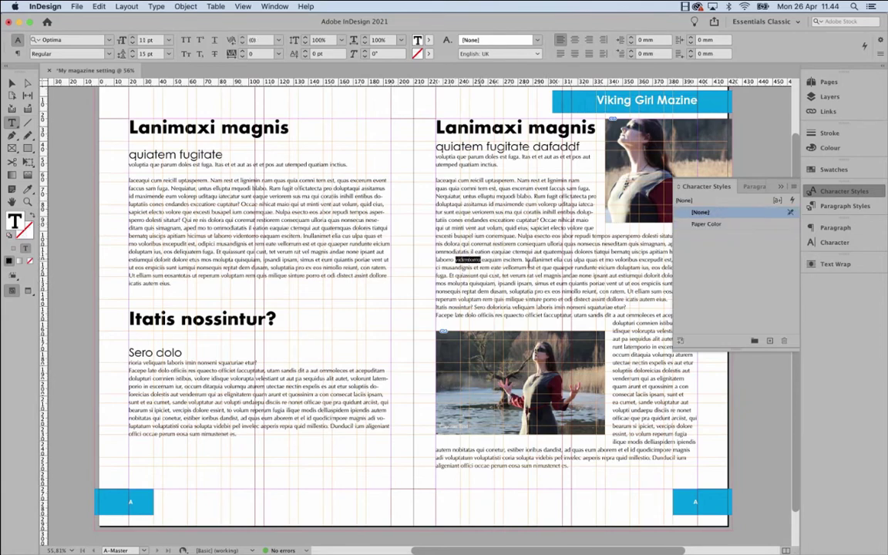
click(793, 186)
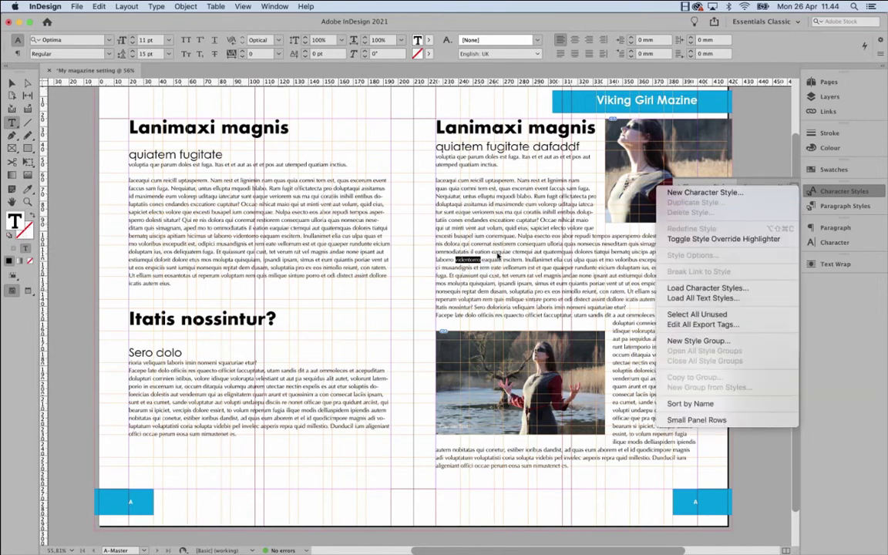
click(703, 192)
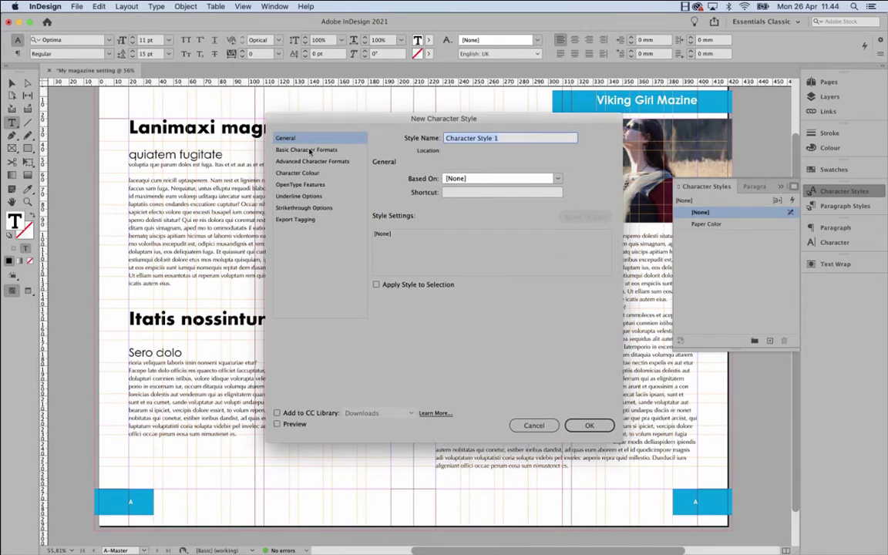
click(311, 150)
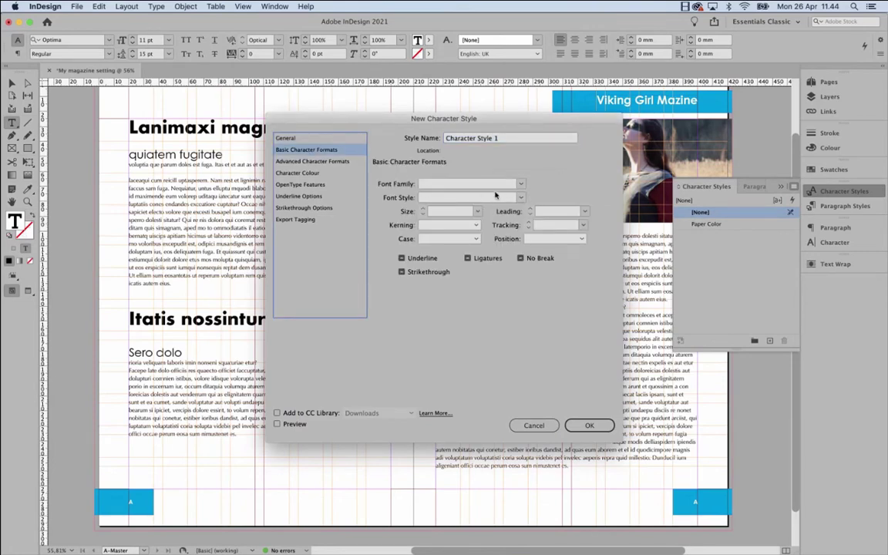
click(521, 197)
click(460, 197)
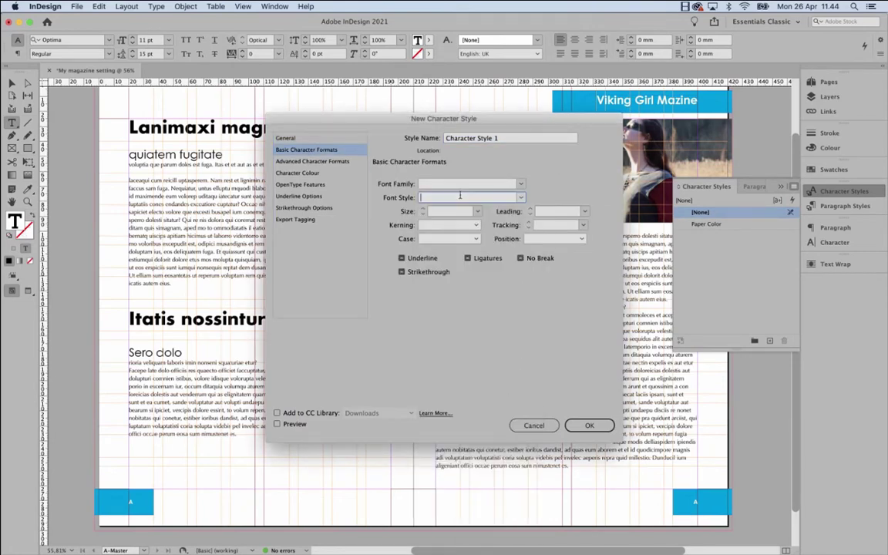
text(Bold)
click(479, 136)
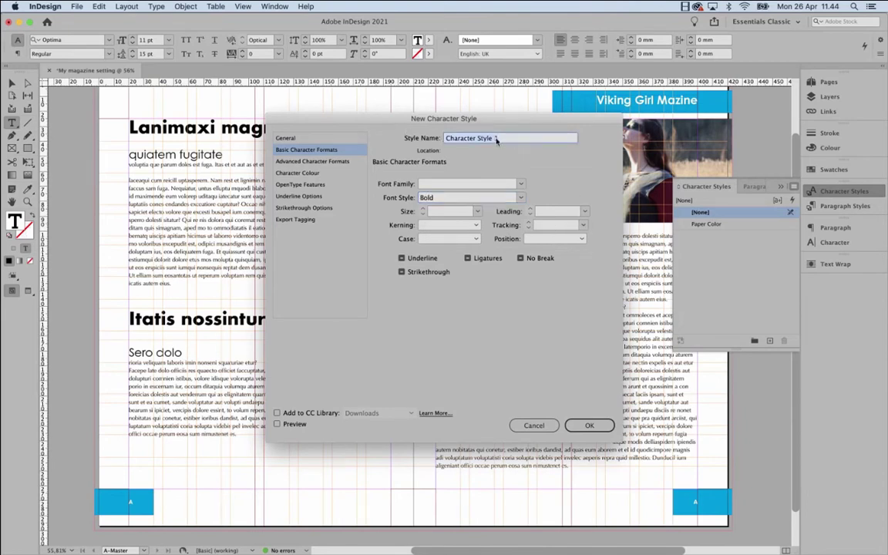
text(Bold)
click(606, 429)
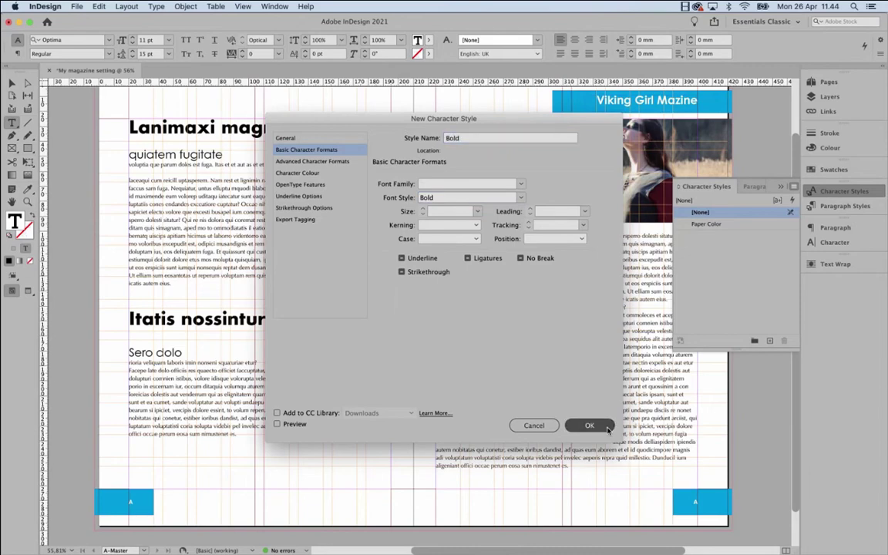
Apply the Bold character style to the words "videntorro" and "reiunt" in the right page's body text.
click(722, 224)
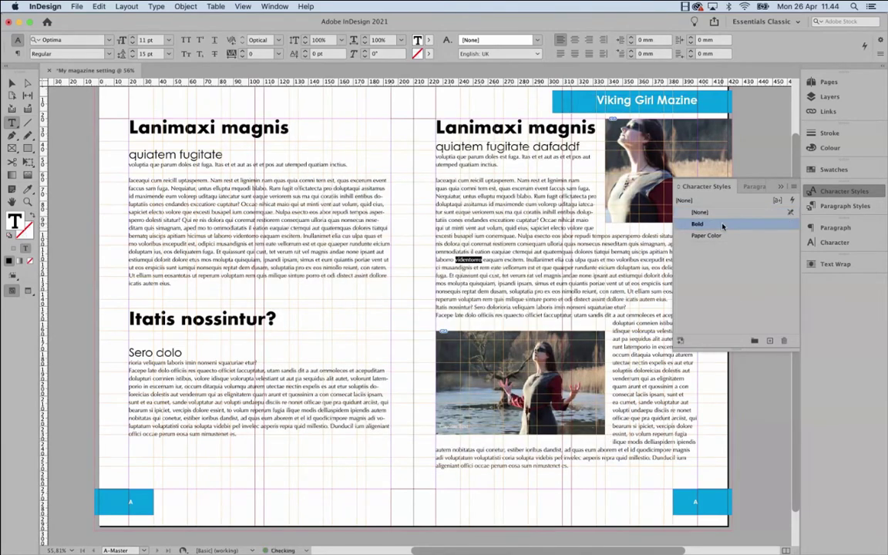
click(722, 224)
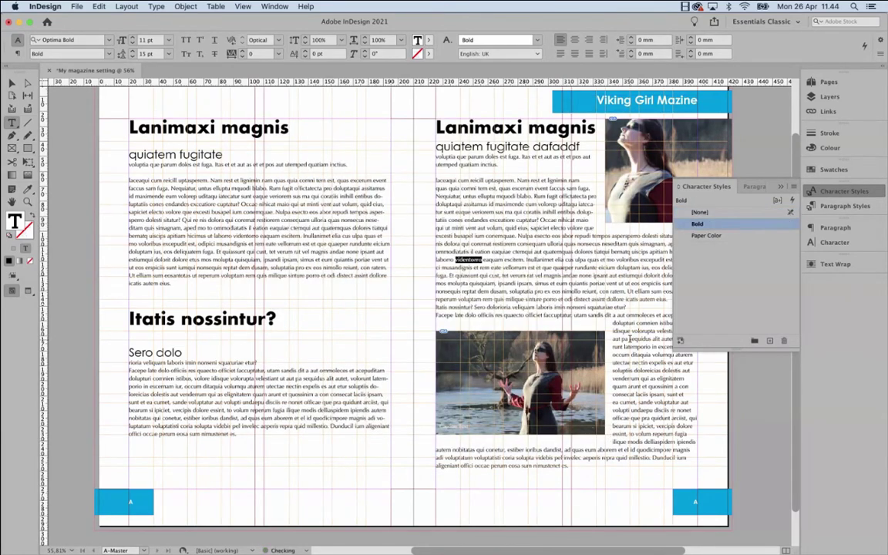
click(705, 223)
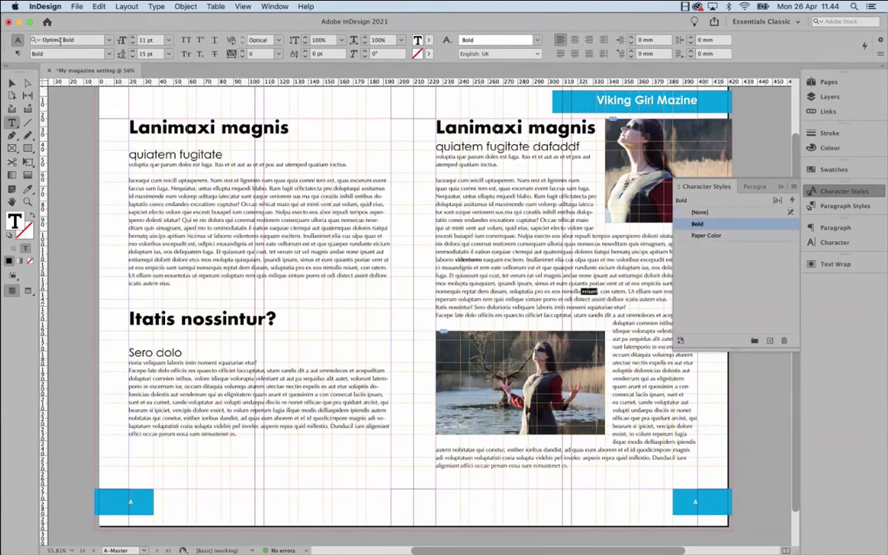
click(374, 224)
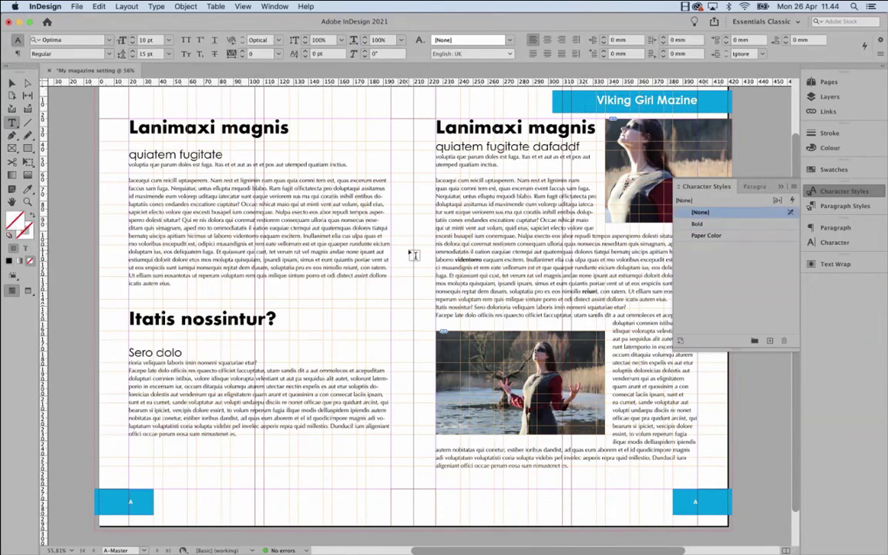
drag(495, 205, 525, 206)
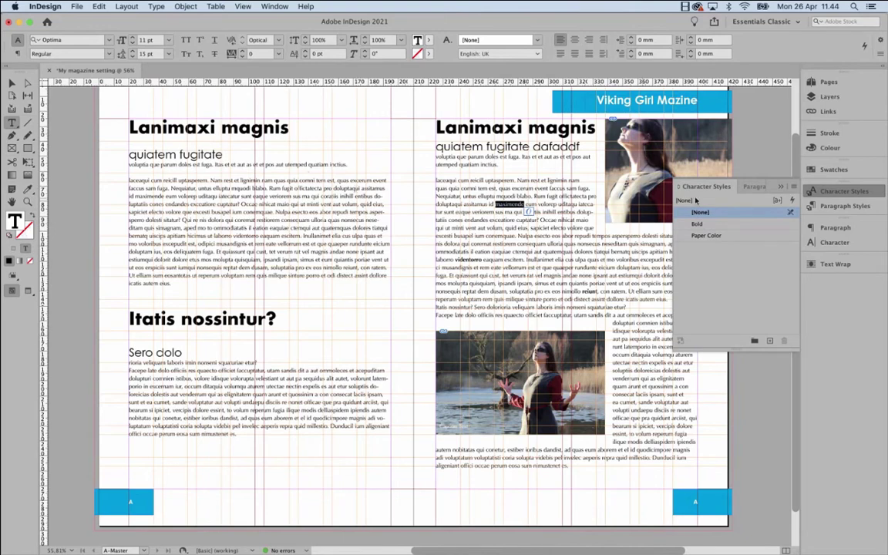
click(784, 187)
click(693, 192)
click(306, 150)
click(432, 198)
text(Italic)
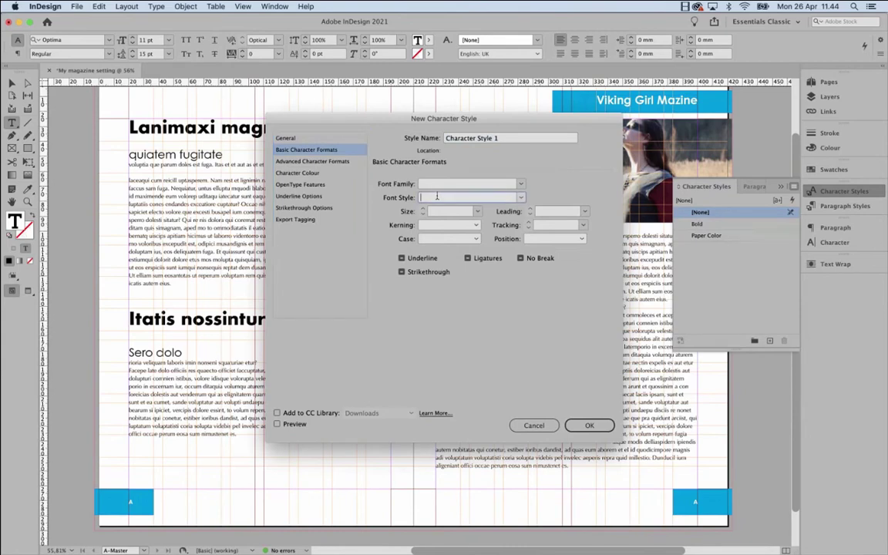
click(533, 424)
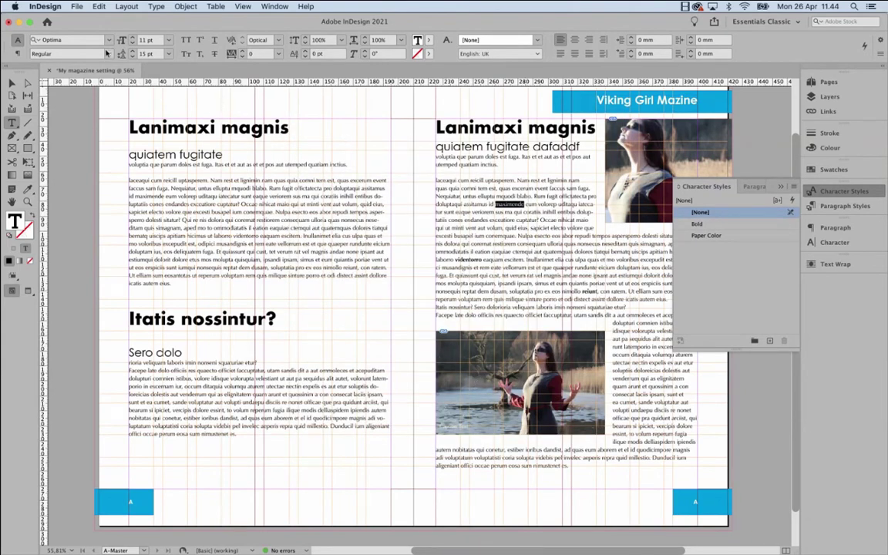
Set the word "maximende" in the right page's body text to the Italic font style and create a character style named "Italic" from it.
click(94, 52)
click(89, 77)
click(794, 187)
click(705, 193)
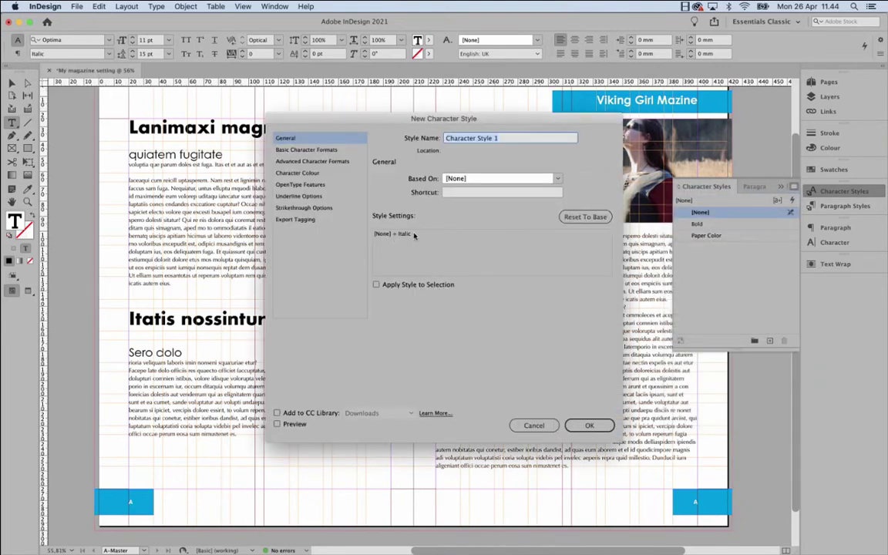
text(Italic)
click(604, 432)
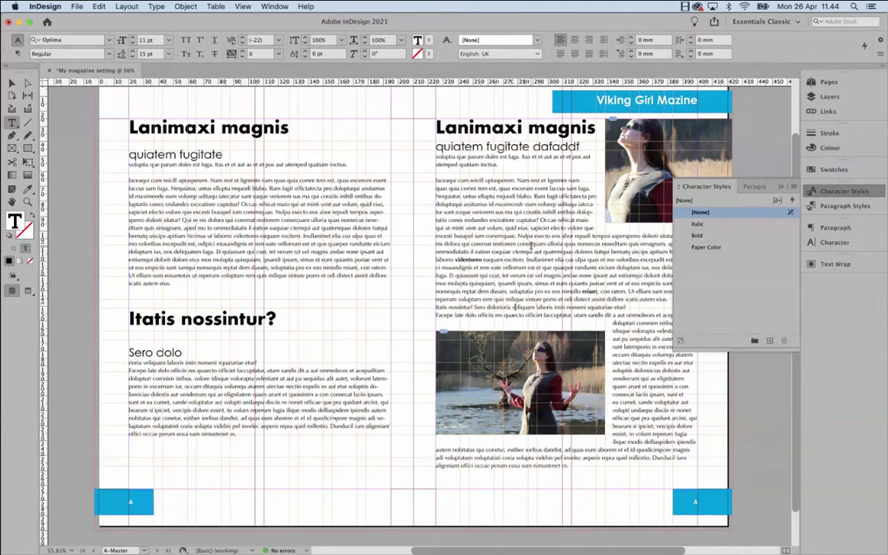
Apply the Italic character style to the short phrase containing "ulloria" in the right page's body text.
drag(532, 246, 562, 245)
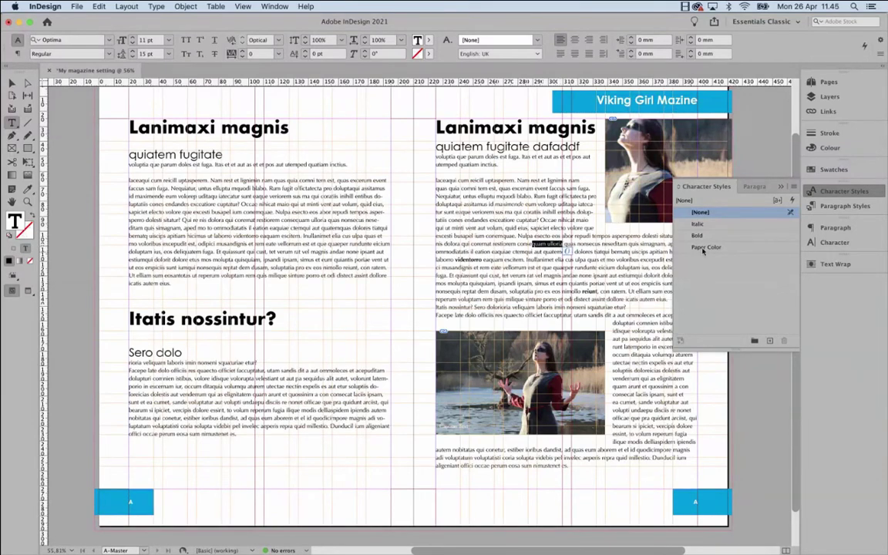
click(711, 226)
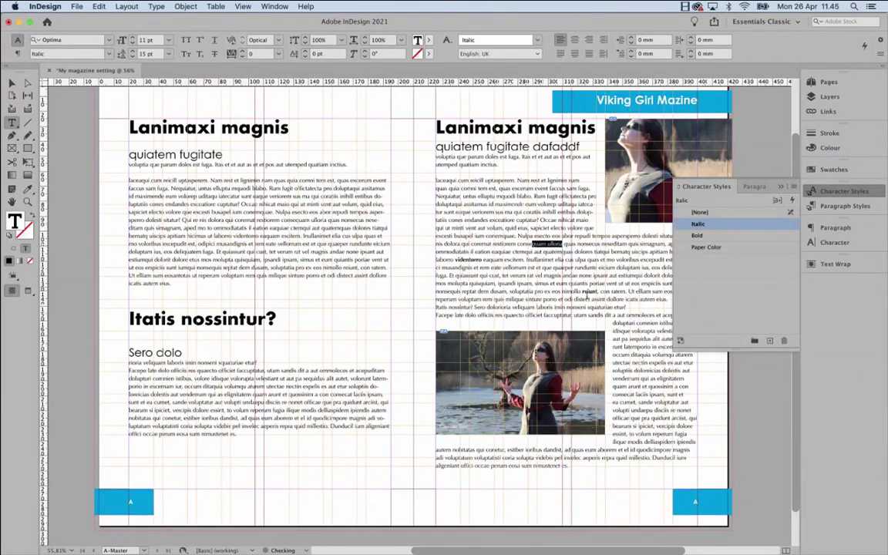
drag(490, 292, 496, 299)
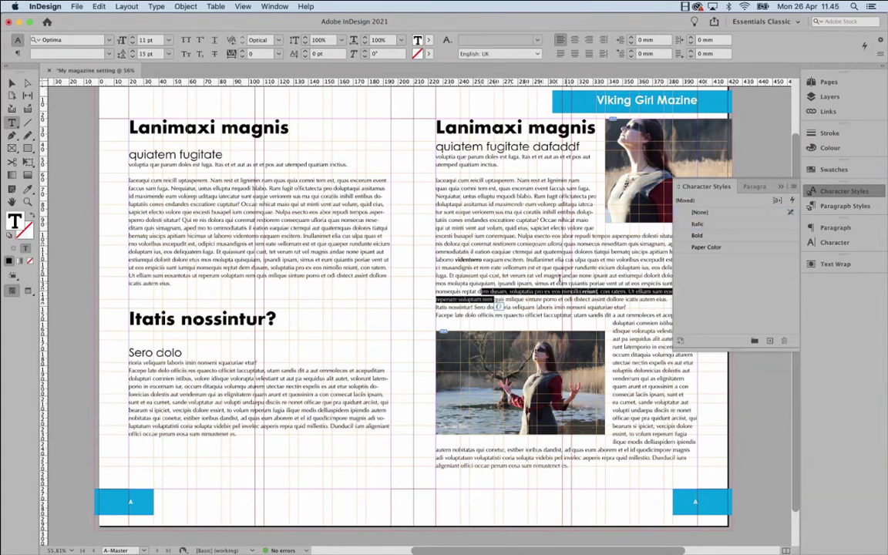
click(560, 278)
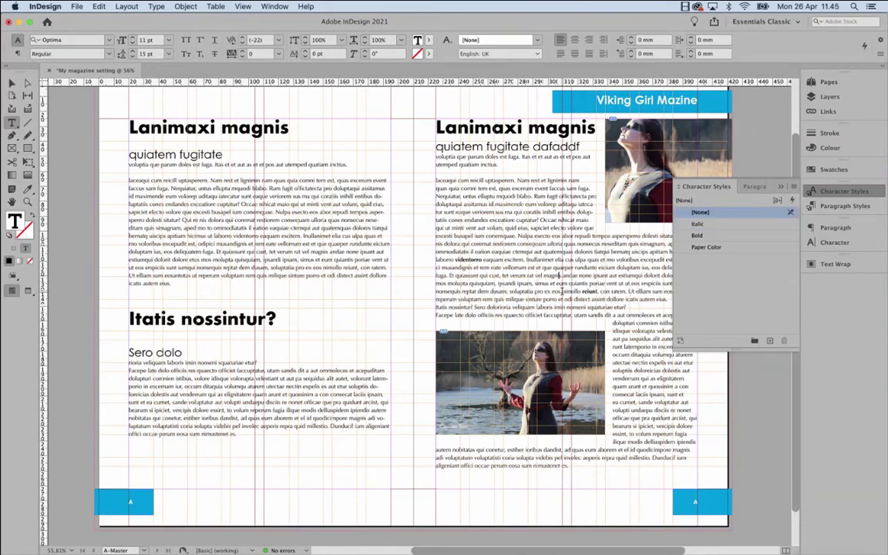
click(753, 186)
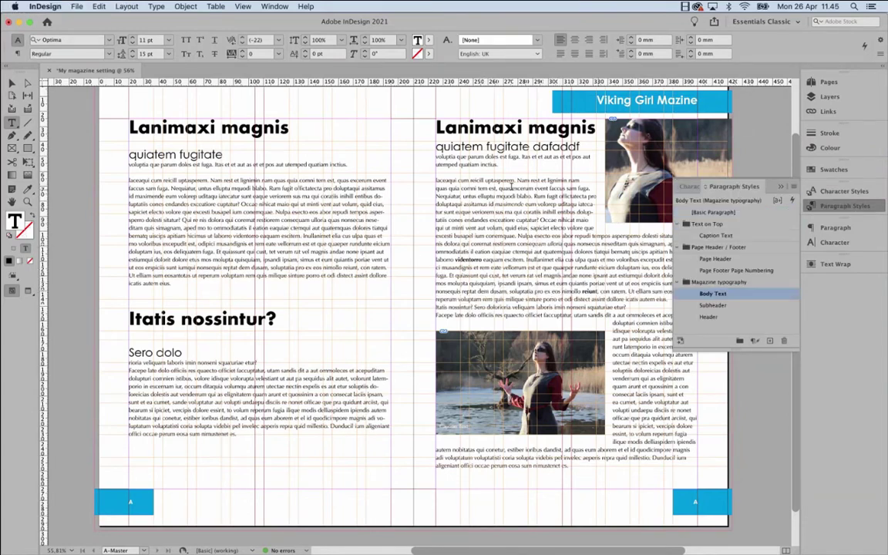
drag(438, 181, 646, 300)
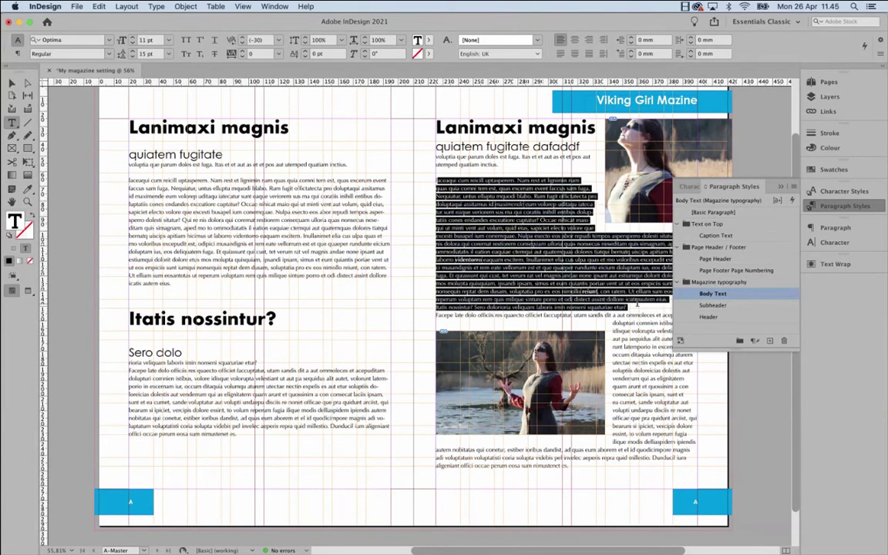
click(575, 275)
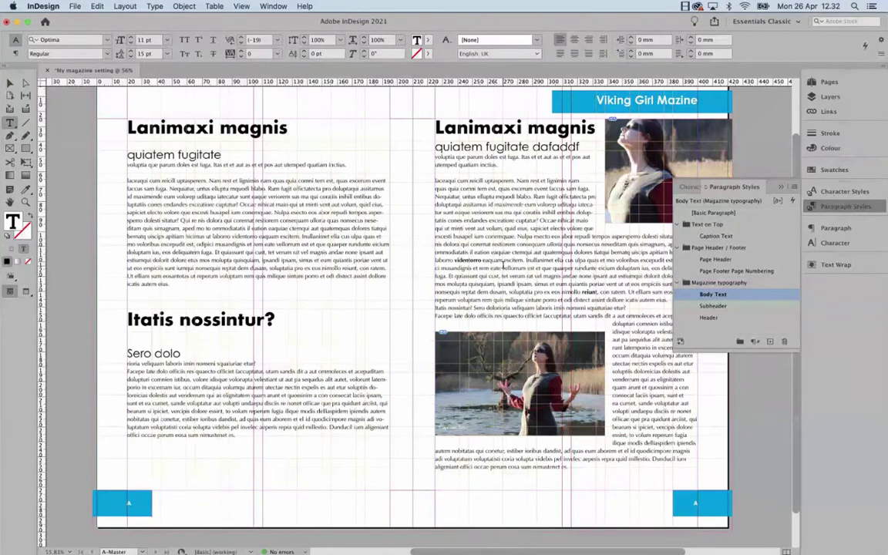
Delete both photos from the A-Master's right page while keeping their empty graphic frames.
click(829, 82)
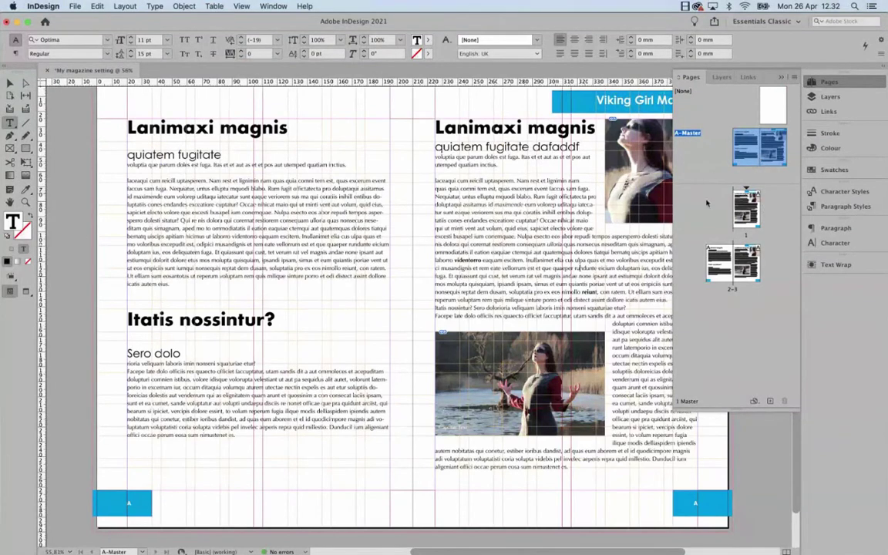
double_click(767, 155)
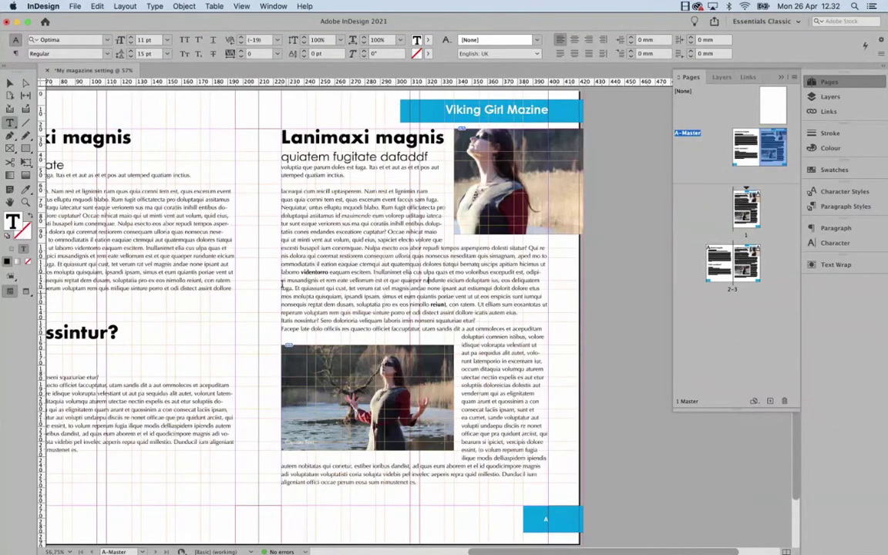
click(10, 82)
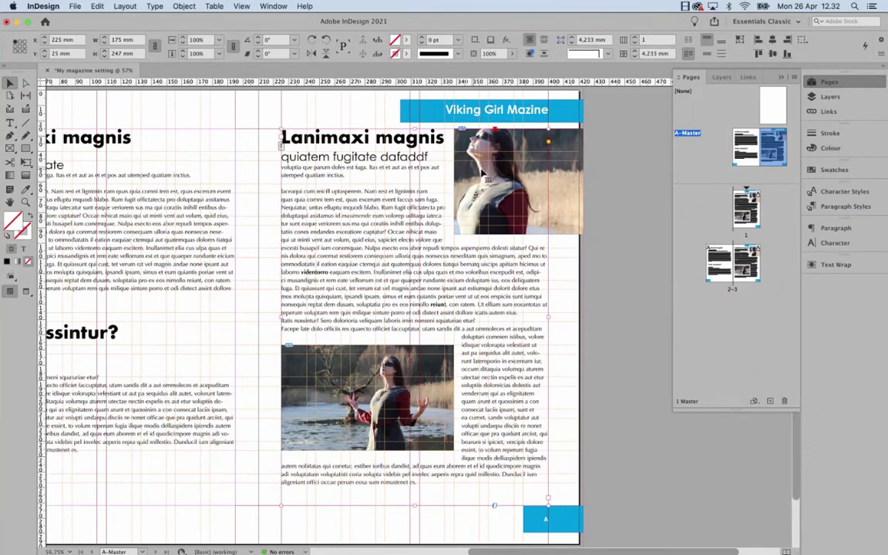
click(574, 176)
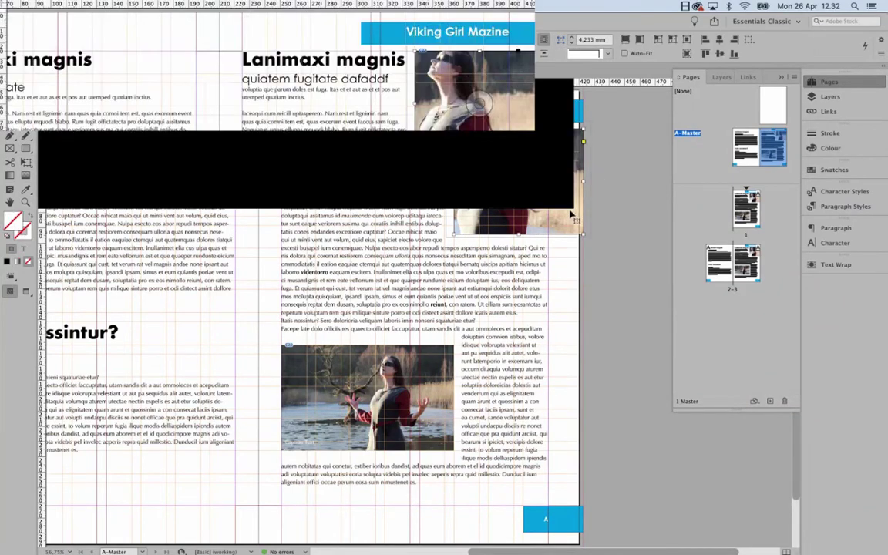
click(25, 82)
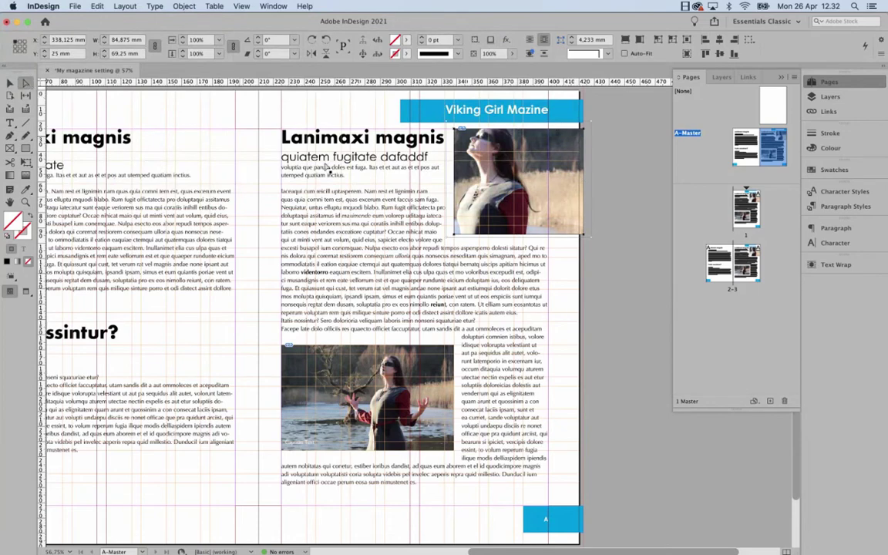
click(583, 200)
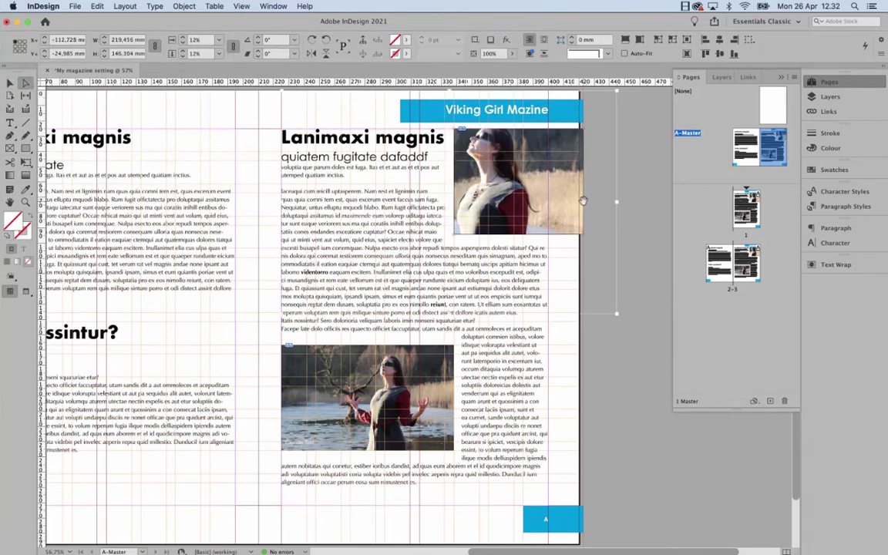
key(Delete)
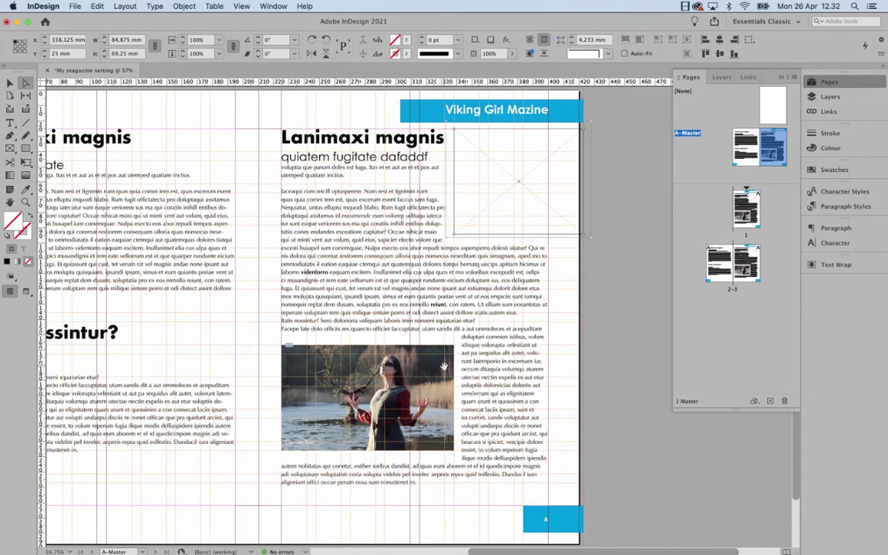
key(Delete)
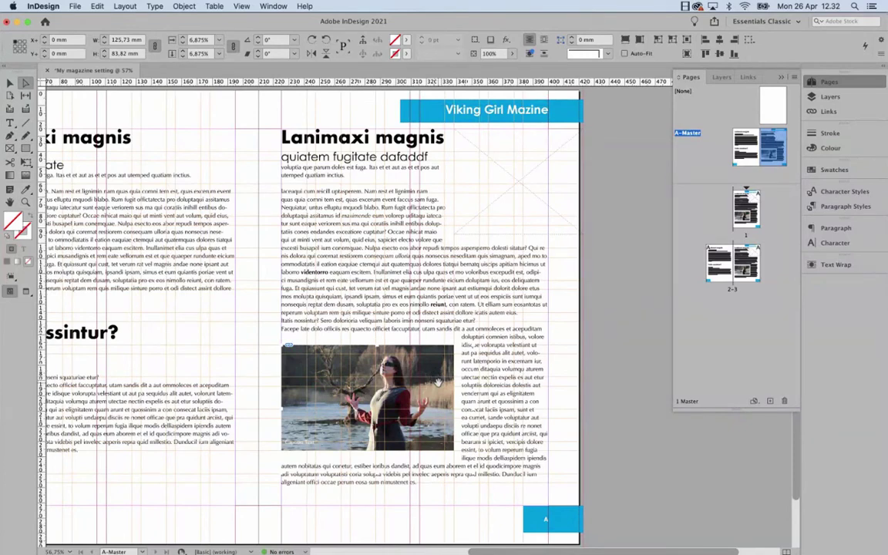
key(Delete)
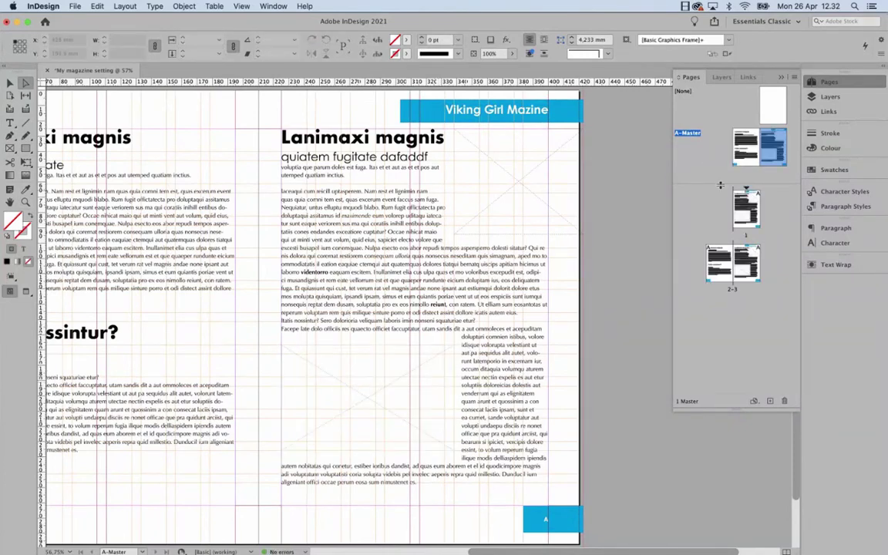
Fill the empty upper photo frame on the A-Master's right page with Black at a 50% tint.
click(422, 406)
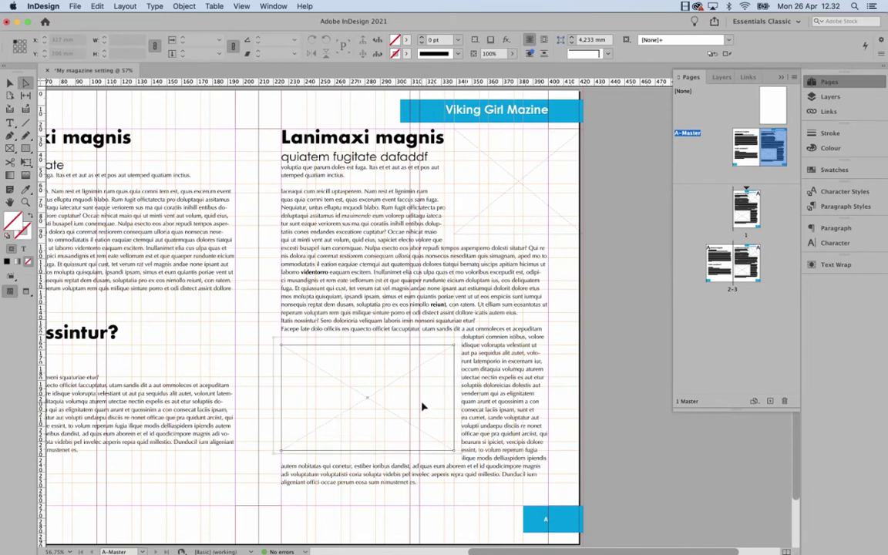
drag(422, 406, 506, 209)
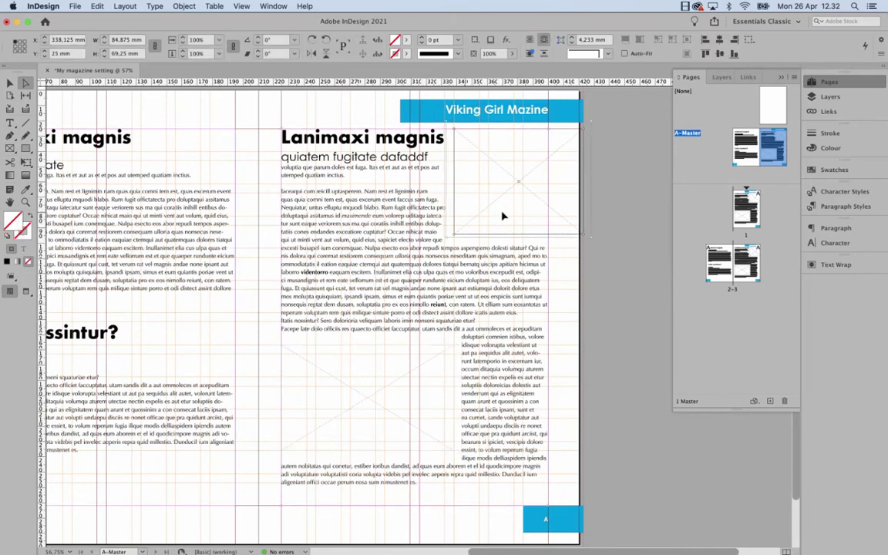
click(832, 169)
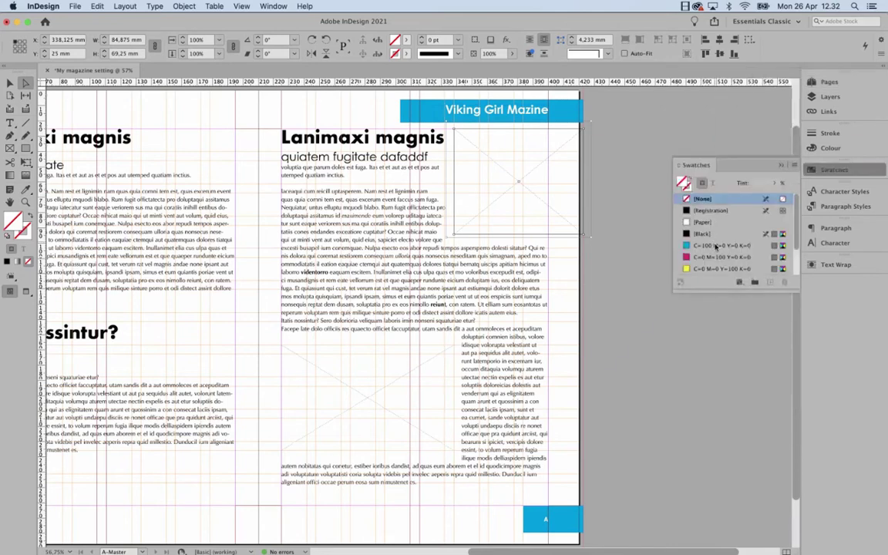
click(702, 234)
click(775, 183)
drag(778, 199, 746, 199)
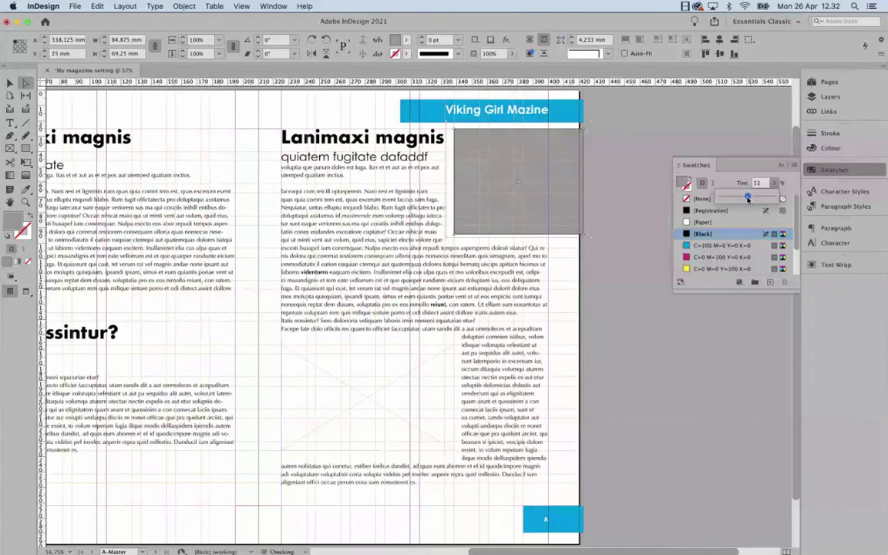
Fill the lower photo frame on the A-Master's right page with Black at a 50% tint.
click(393, 392)
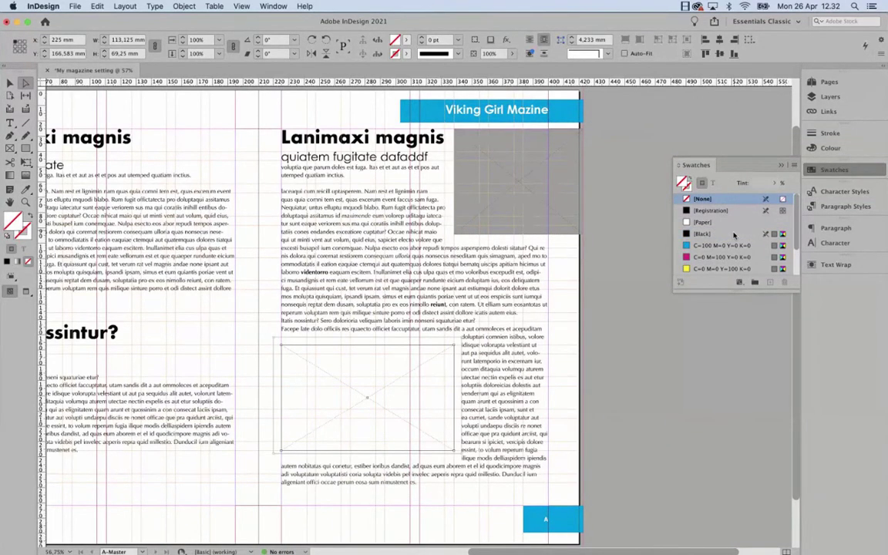
click(733, 234)
click(774, 182)
drag(777, 199, 747, 198)
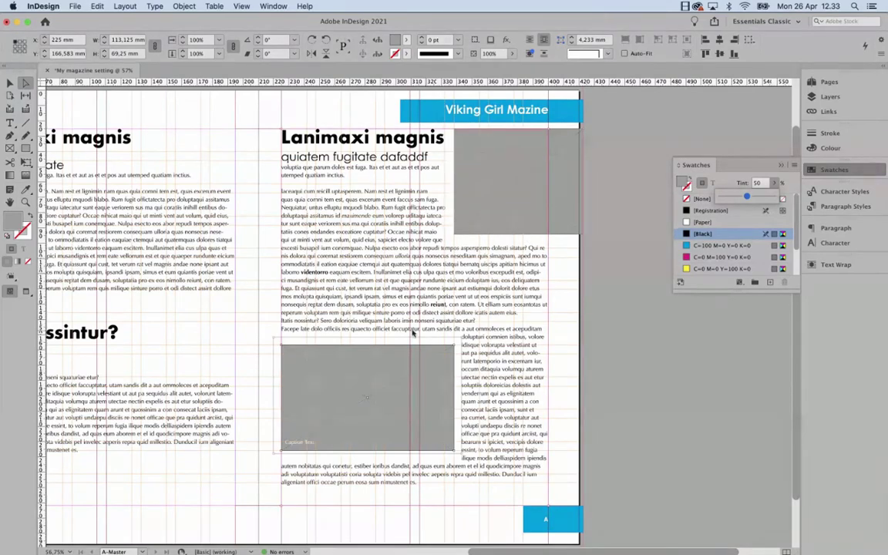
Clear the frame fitting options of the upper photo frame on the A-Master's right page.
click(455, 204)
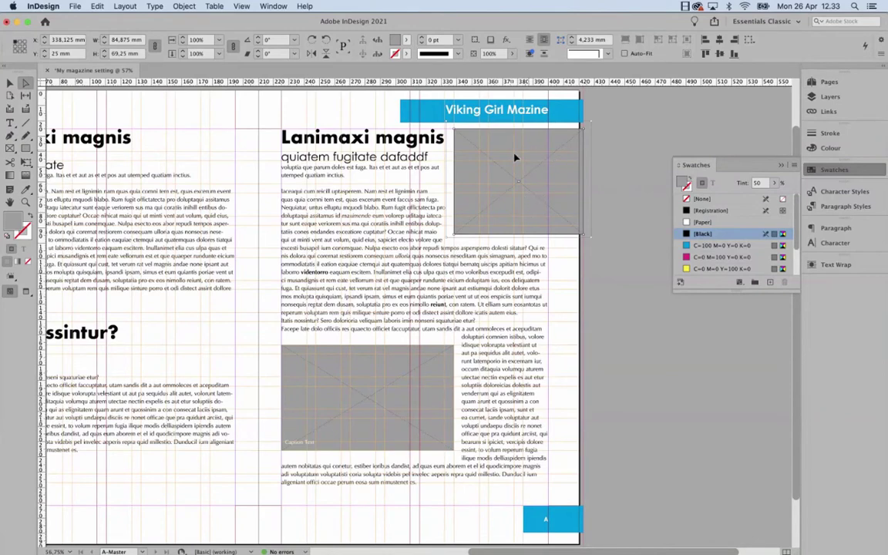
right_click(523, 195)
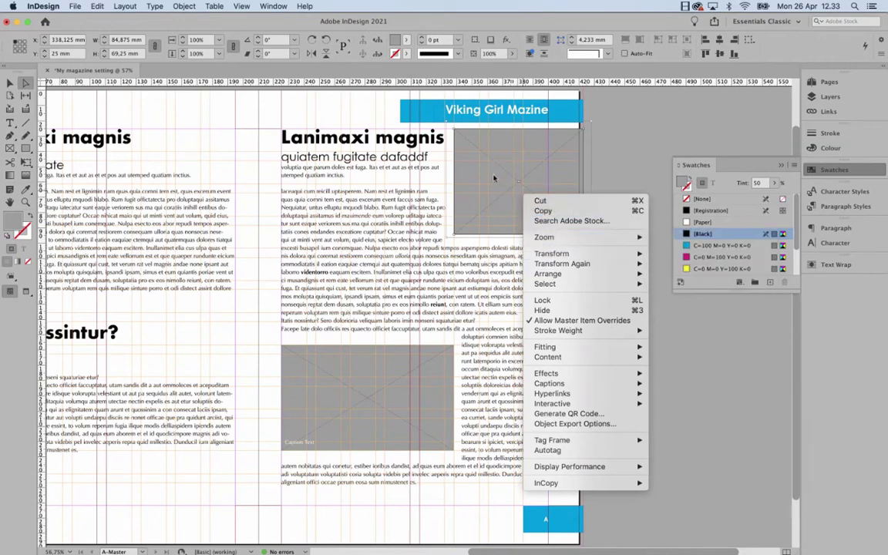
click(551, 171)
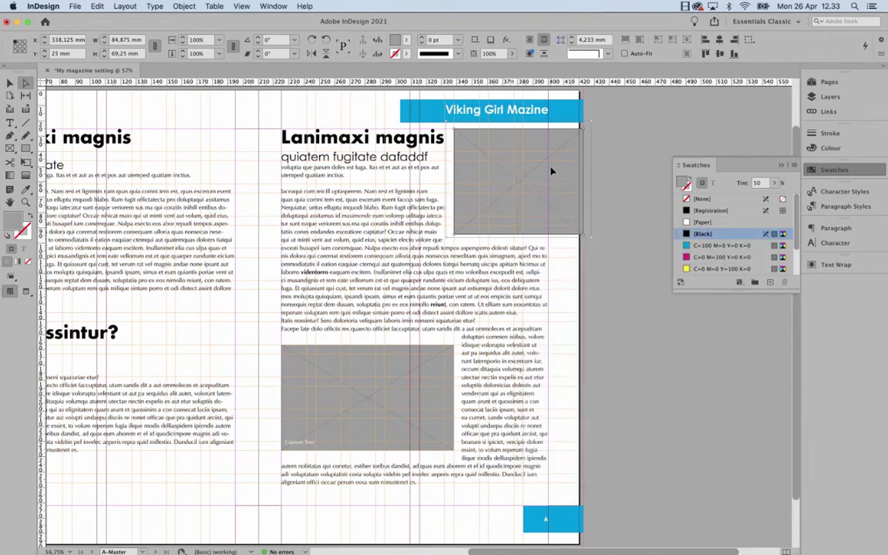
click(26, 83)
click(12, 84)
right_click(534, 181)
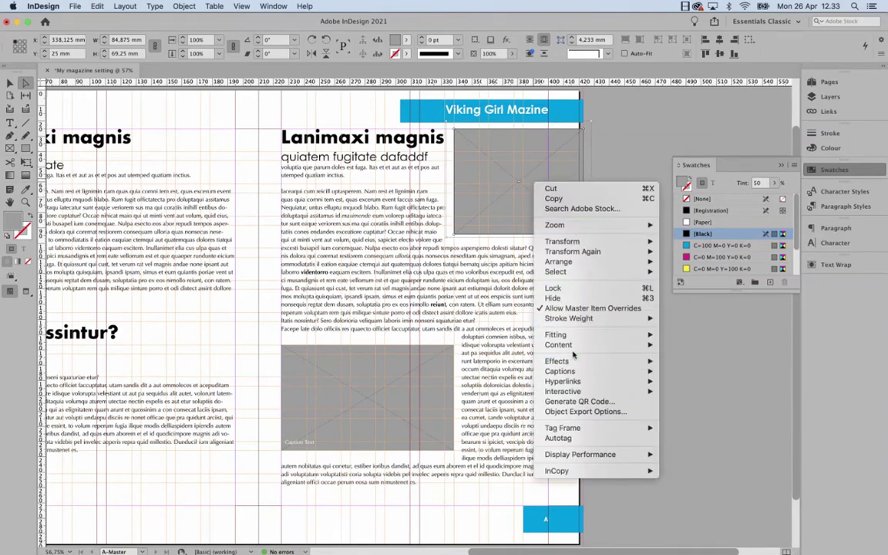
mouse_move(575, 336)
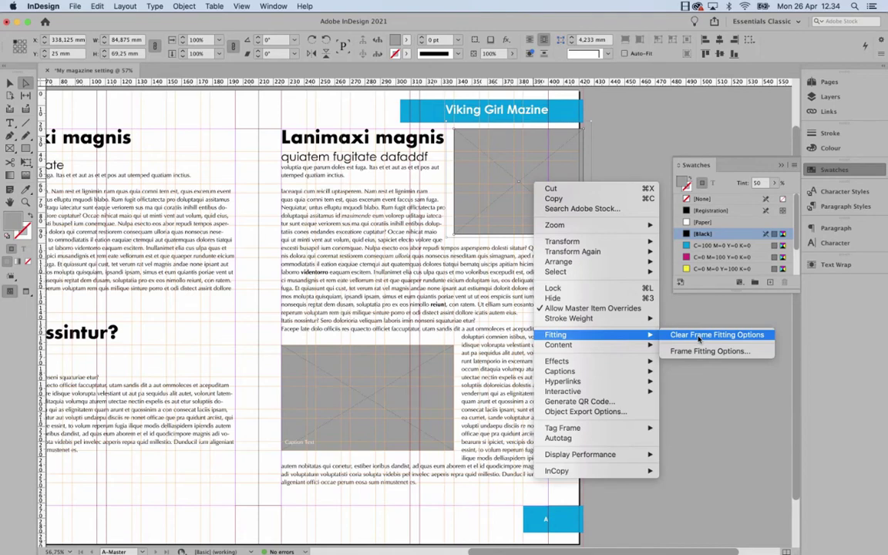
click(732, 337)
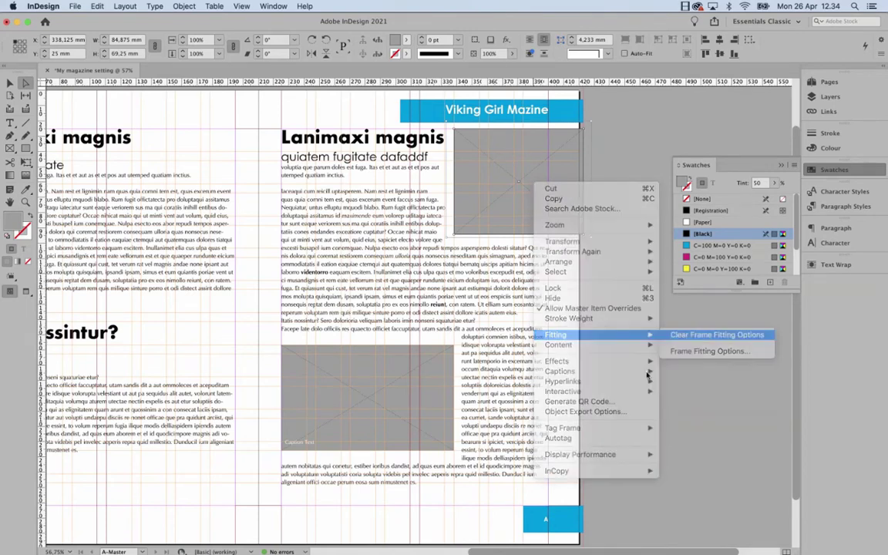
Set the upper photo frame's content fitting to Fill Frame Proportionally, aligned from the centre with 0 mm crop amounts.
right_click(534, 194)
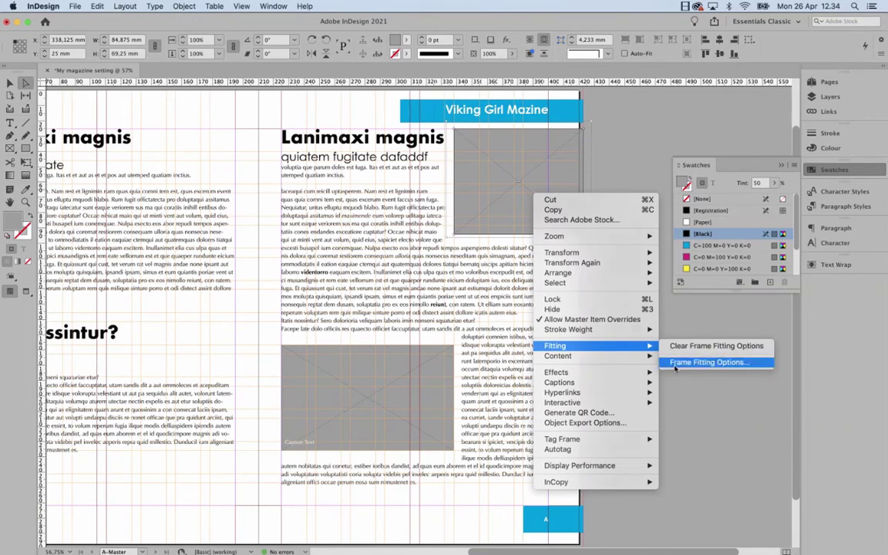
click(692, 362)
drag(488, 195, 652, 164)
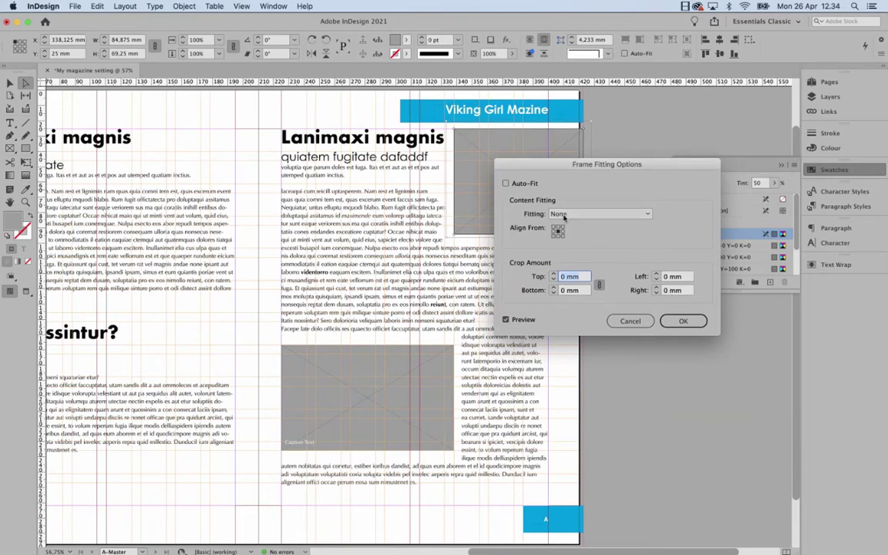
drag(607, 164, 579, 252)
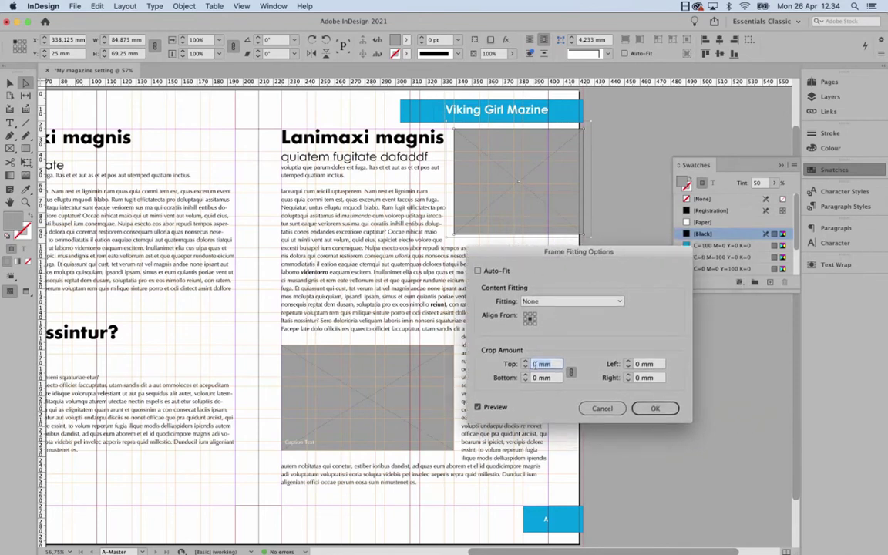
click(551, 377)
key(Tab)
click(550, 301)
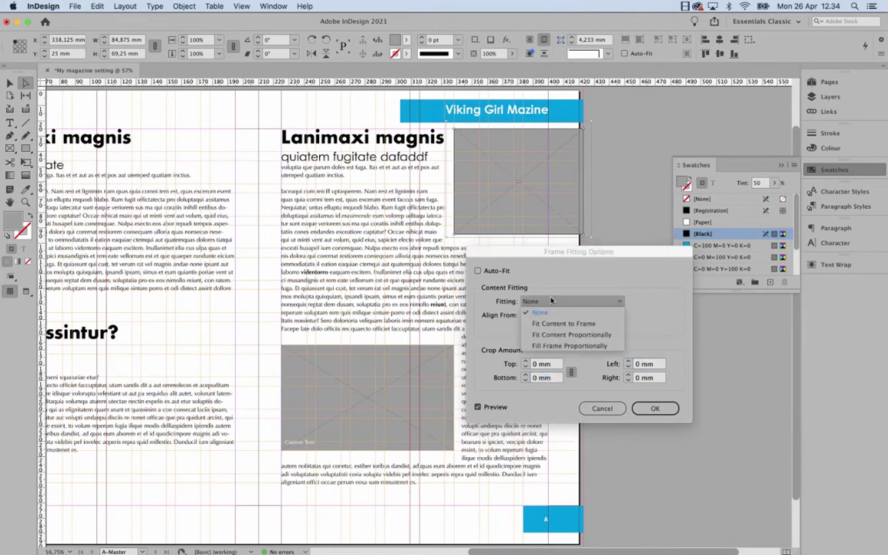
click(541, 302)
click(541, 302)
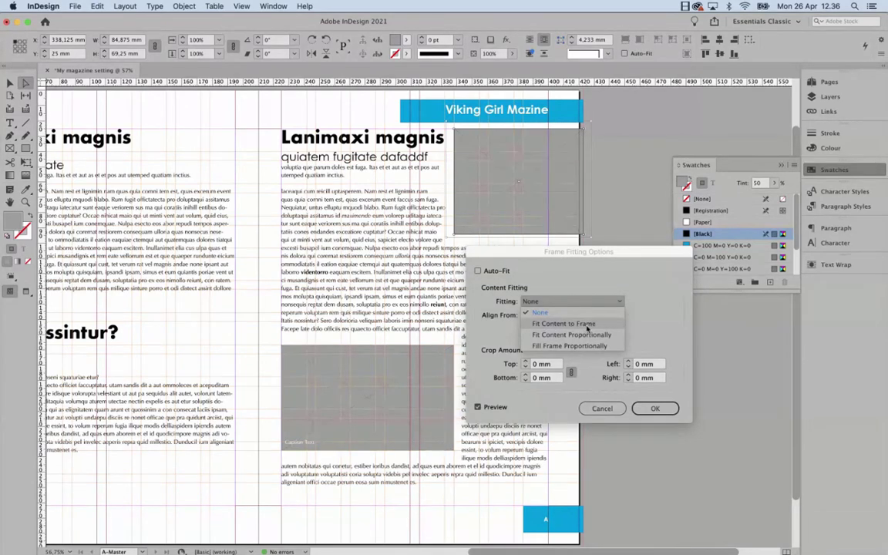
click(574, 345)
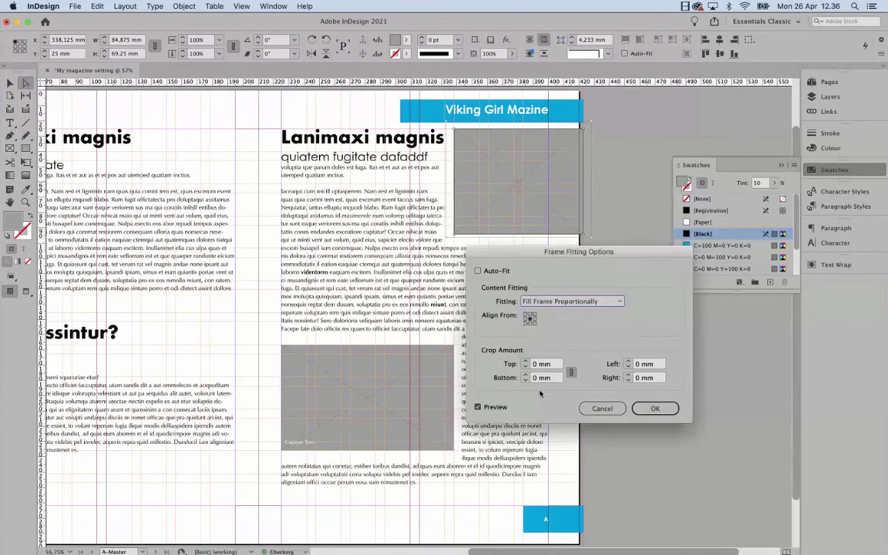
click(659, 409)
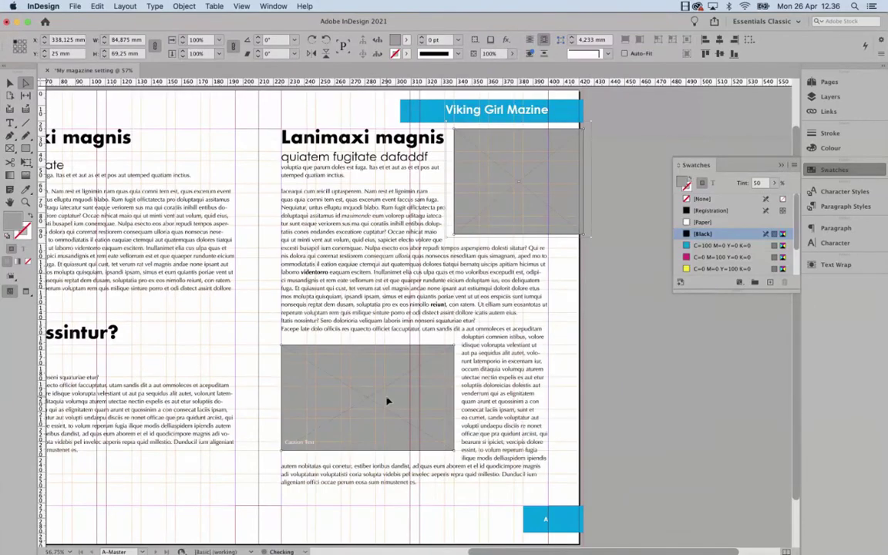
right_click(394, 393)
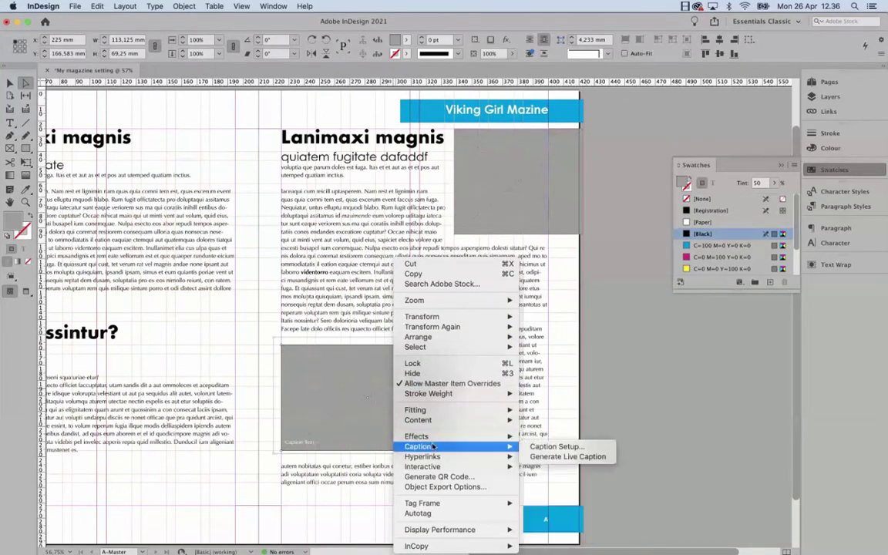
mouse_move(462, 410)
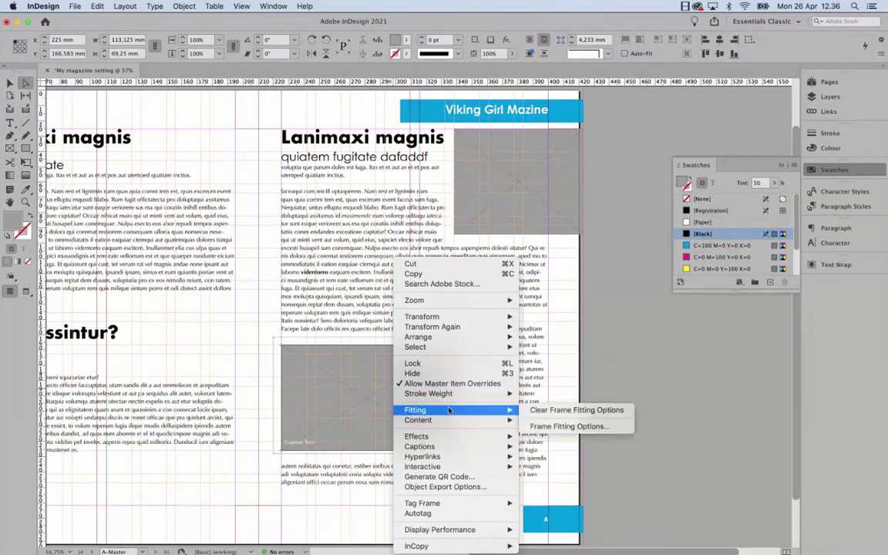
click(539, 426)
click(559, 376)
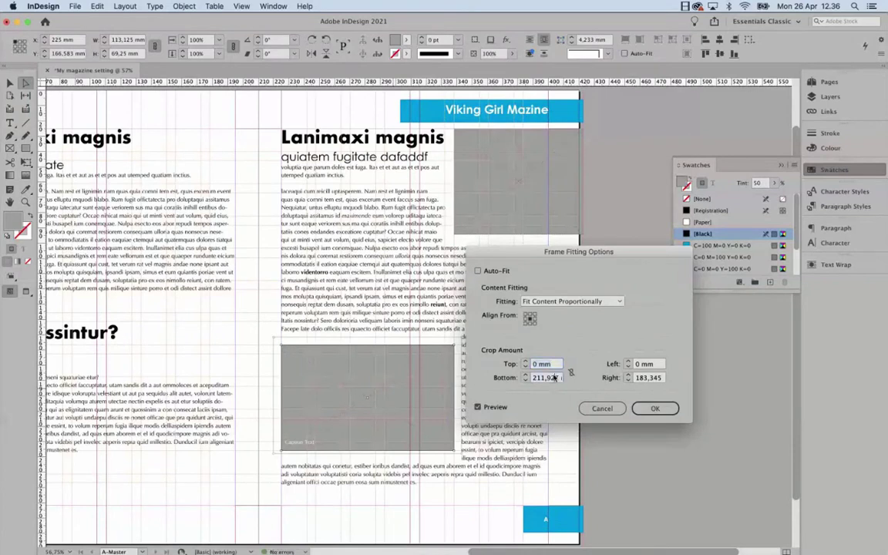
key(Tab)
click(602, 409)
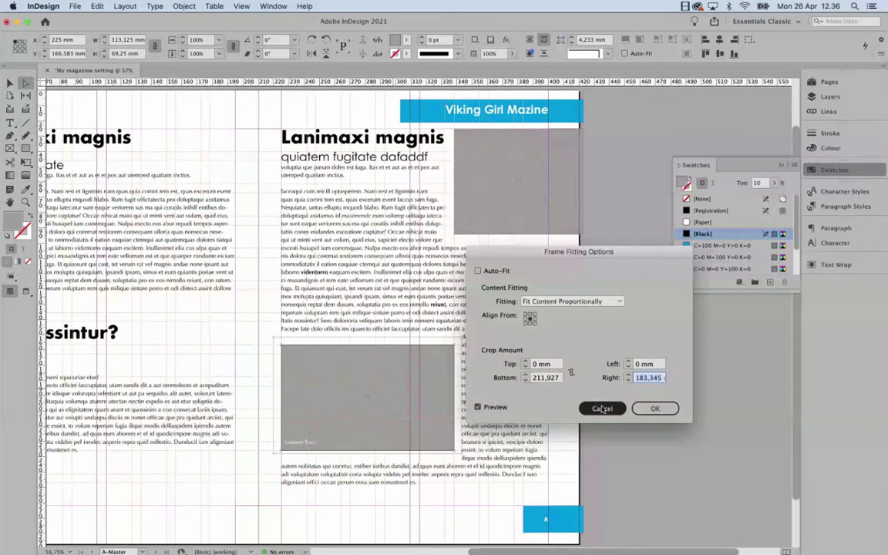
Clear the lower photo frame's fitting options and set its content fitting to Fill Frame Proportionally.
right_click(425, 404)
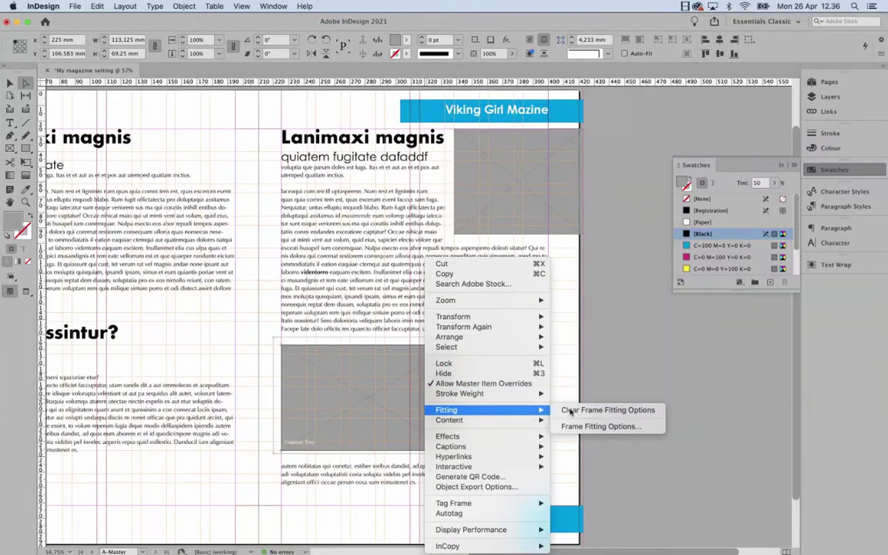
click(570, 410)
right_click(432, 259)
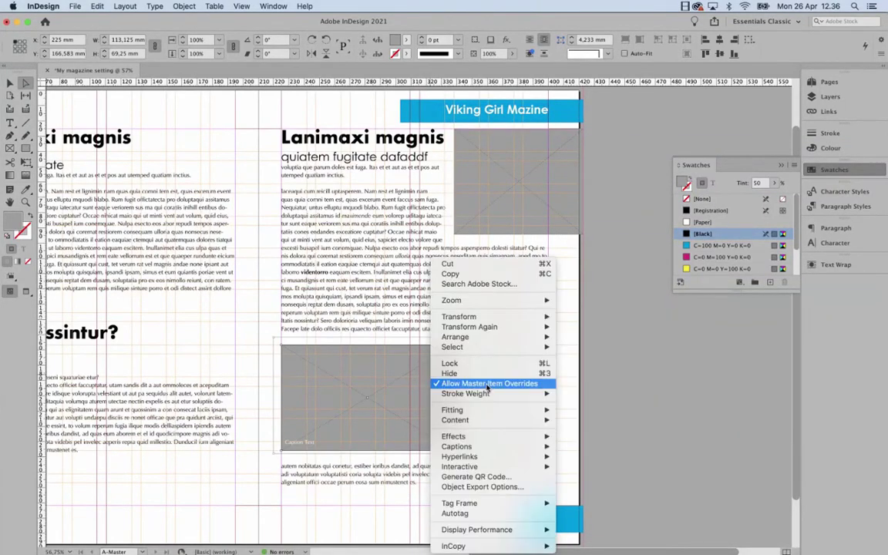
mouse_move(491, 410)
click(590, 410)
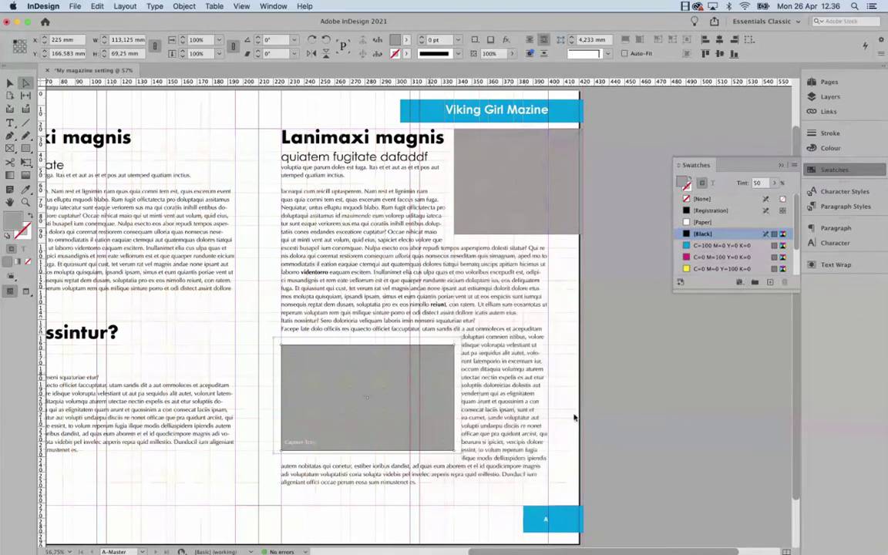
click(526, 313)
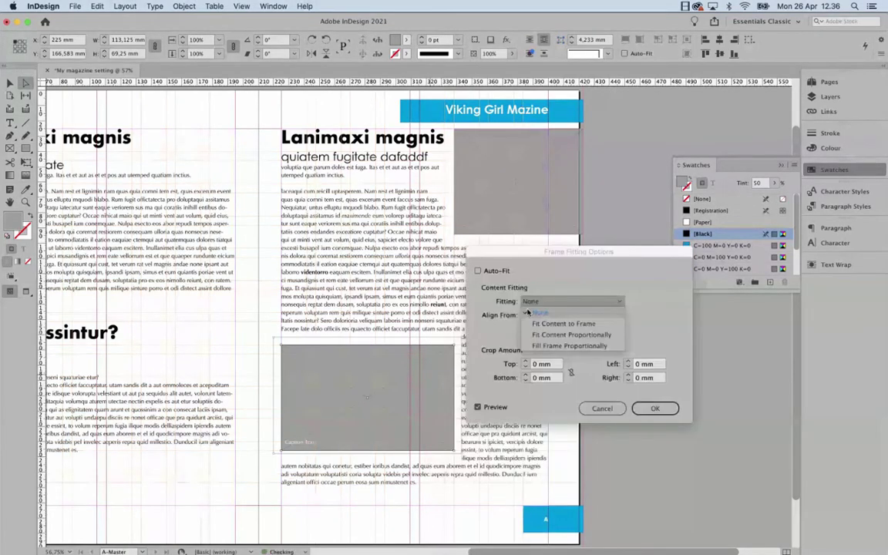
click(569, 345)
click(654, 408)
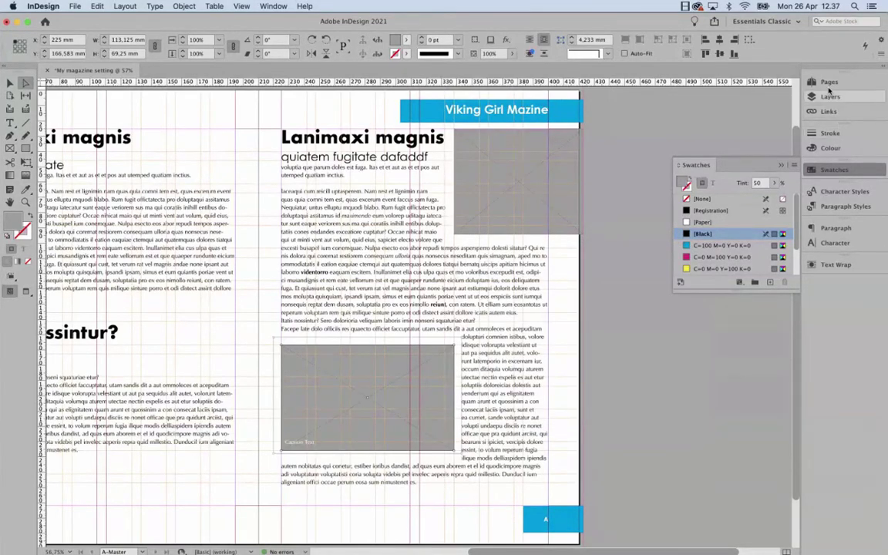
Check how the grey photo placeholders look on page 1, and return to the A-Master's right page.
click(829, 82)
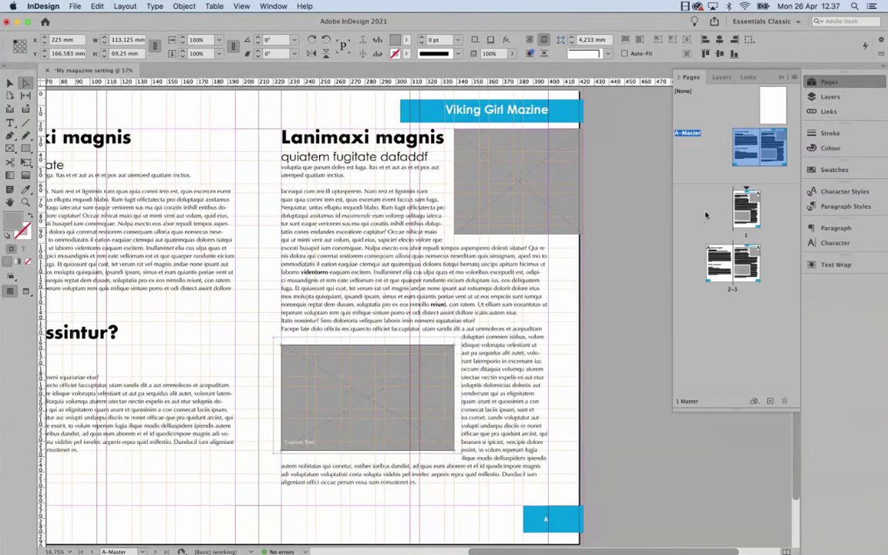
double_click(744, 218)
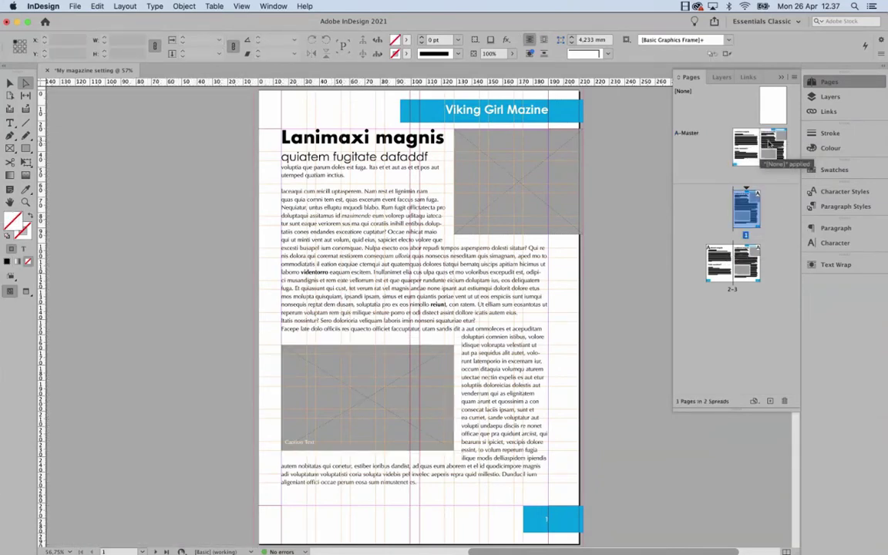
double_click(768, 145)
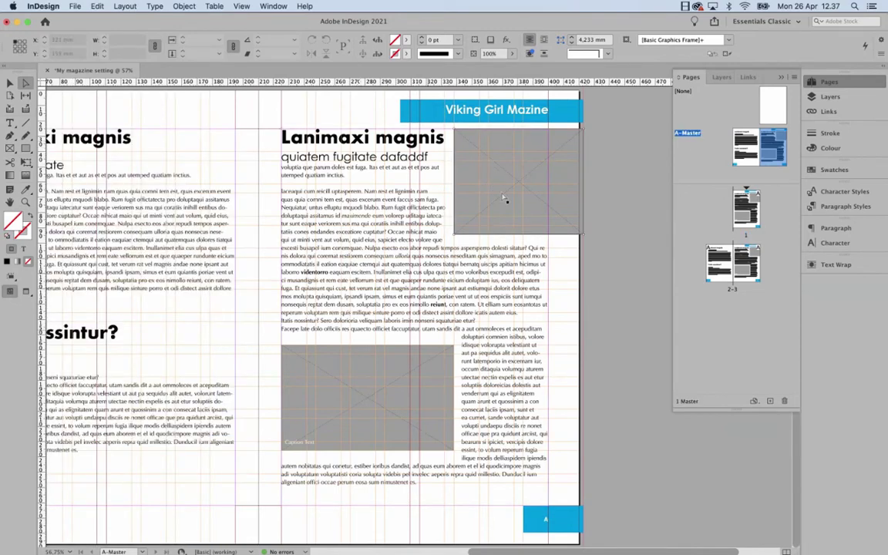
Open page 1 and override its upper photo placeholder from the master, selecting the whole frame with the Selection tool.
double_click(747, 210)
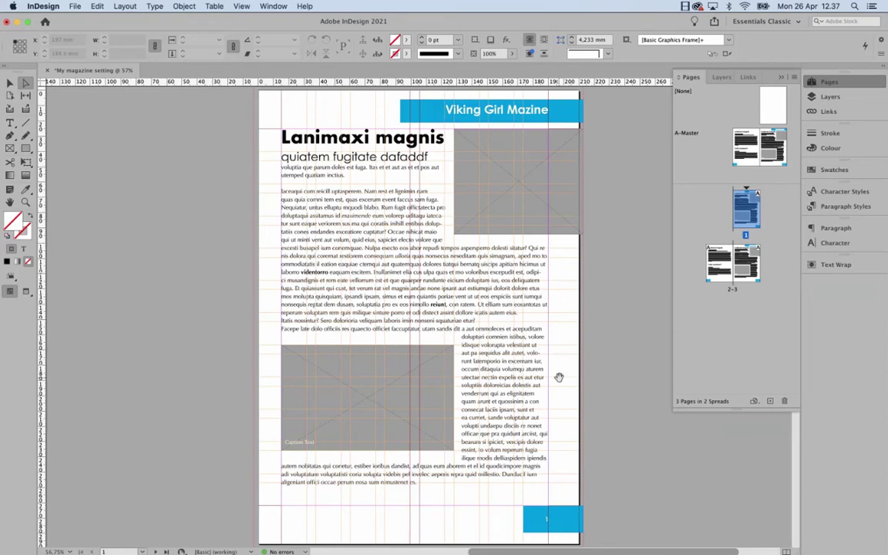
scroll(555, 362, down, 3)
scroll(543, 308, up, 1)
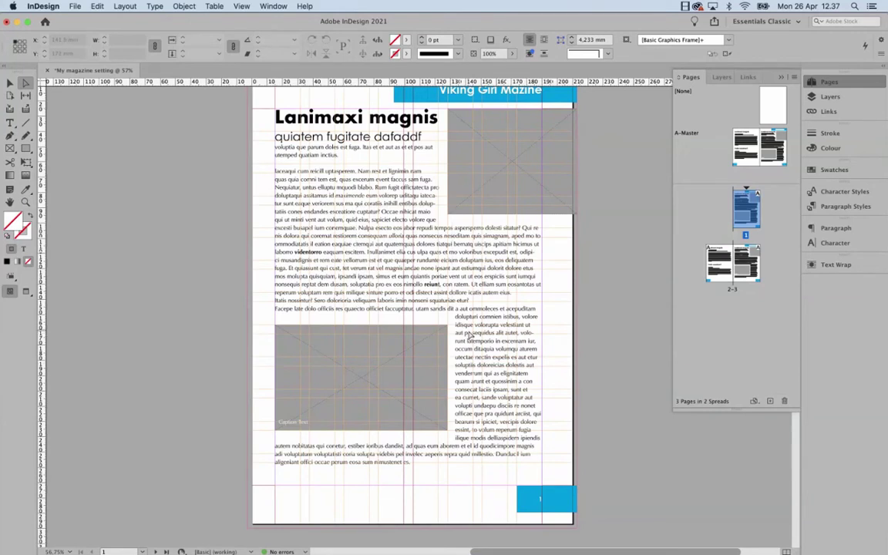
click(552, 157)
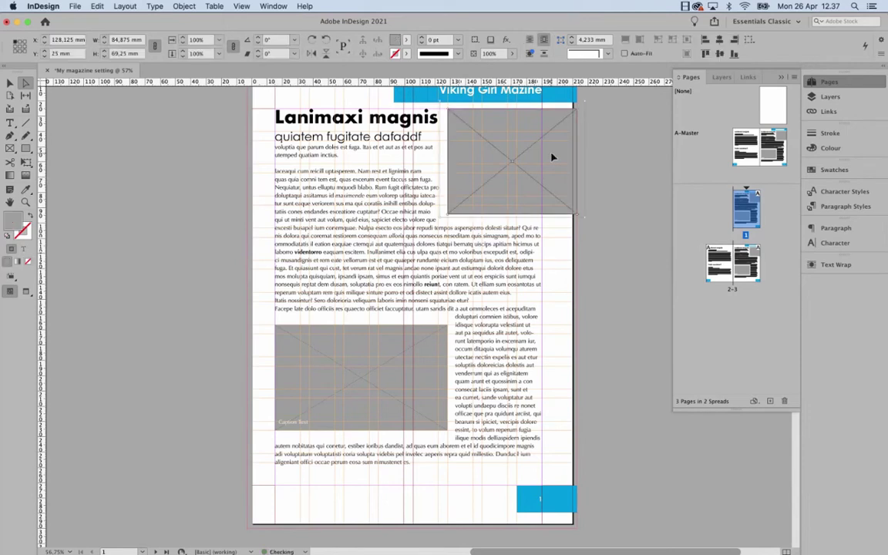
click(10, 82)
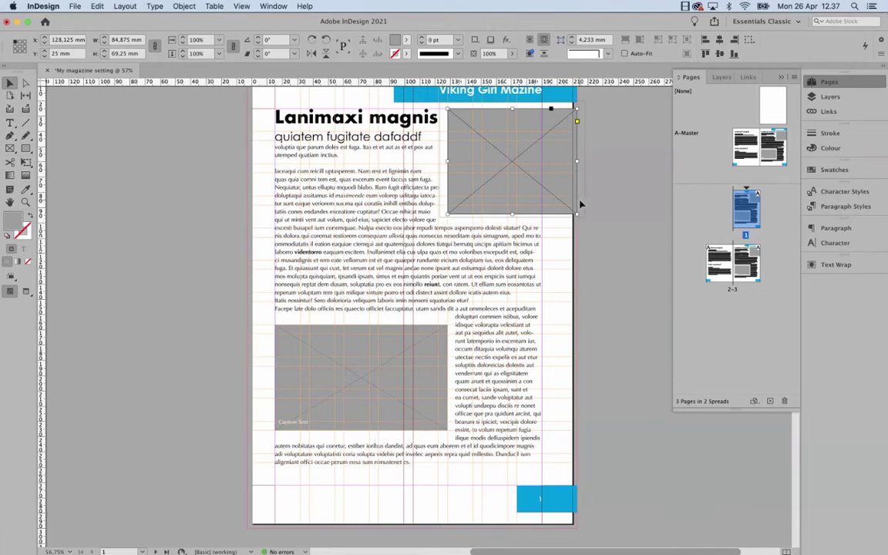
Override the lower photo placeholder on page 1 as well, and place IMG_8191.jpg in the upper photo frame.
shift+click(391, 353)
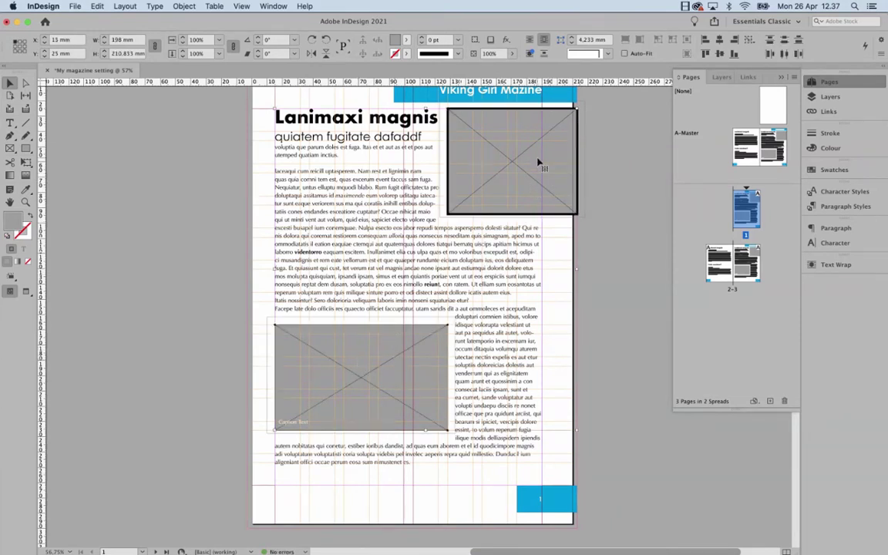
click(620, 164)
click(562, 163)
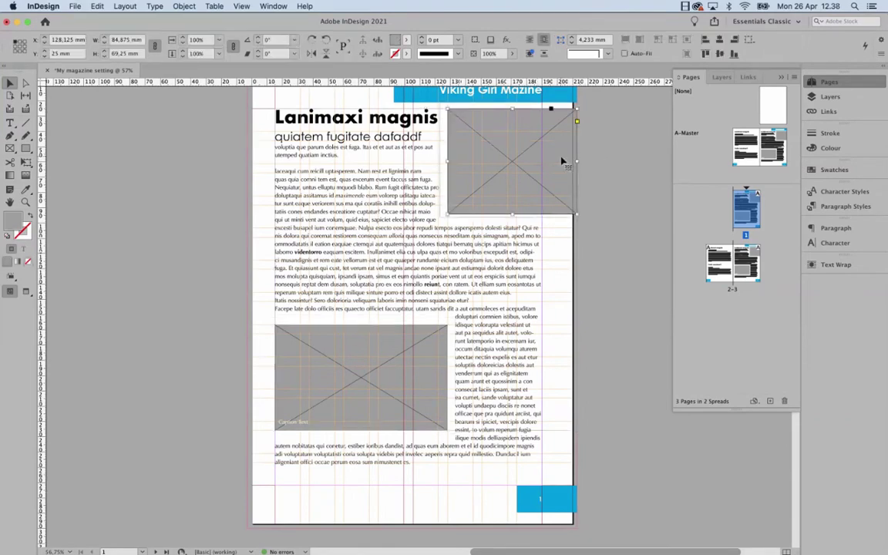
key(super+d)
click(380, 207)
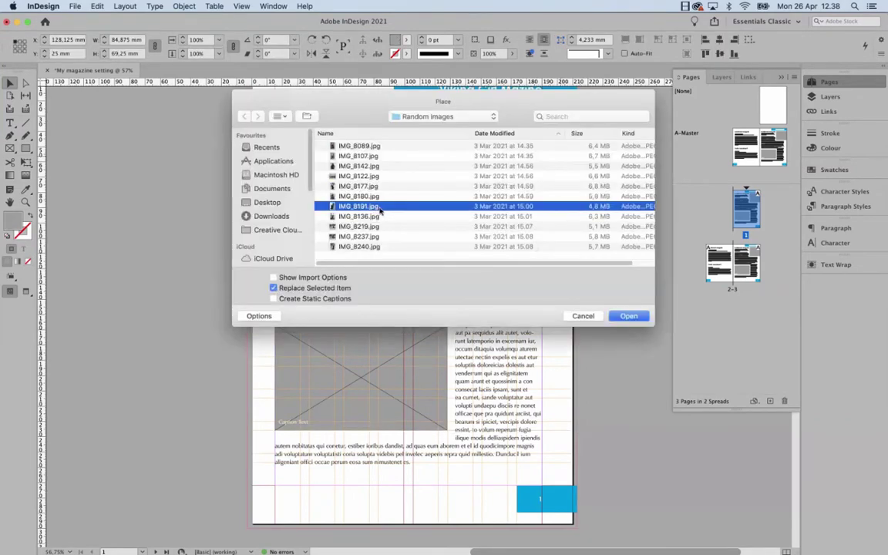
click(626, 316)
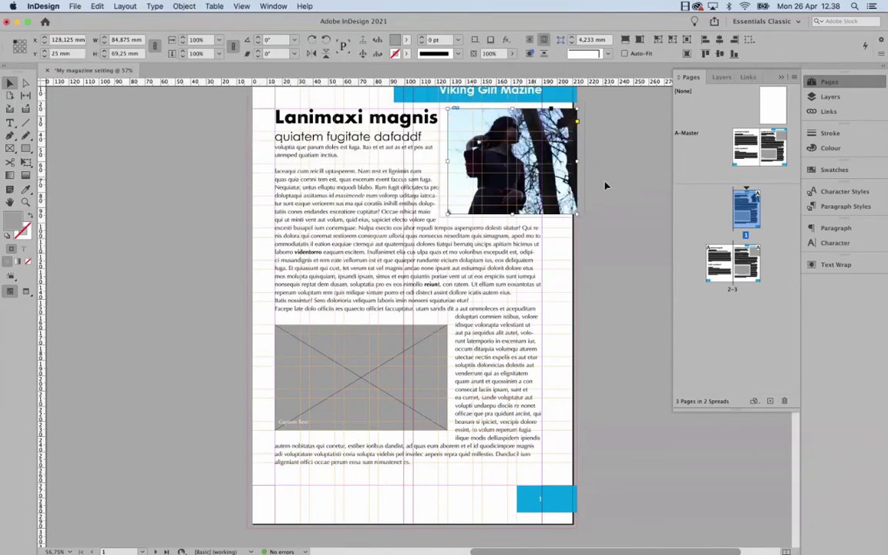
Place IMG_8240.jpg in the lower photo frame and shift the picture down inside it to bring the woman's face into the crop.
click(391, 374)
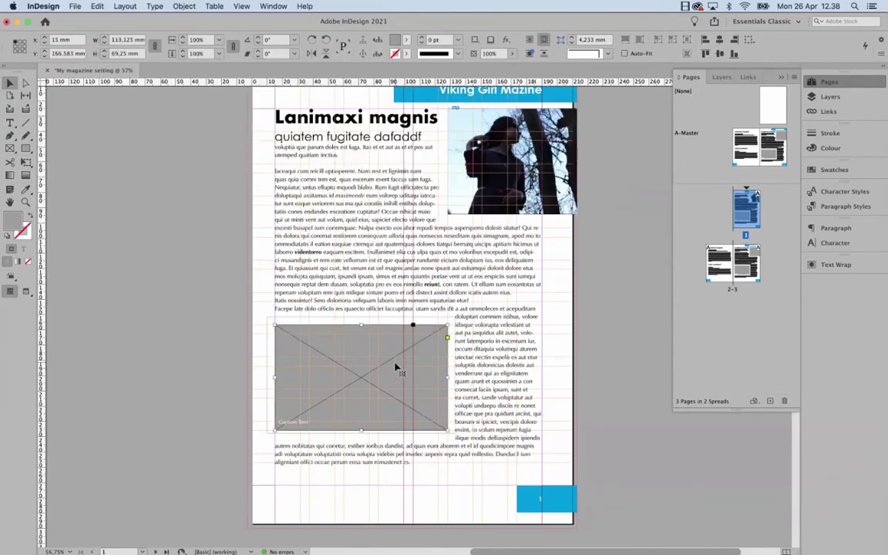
key(super+shift+d)
click(589, 289)
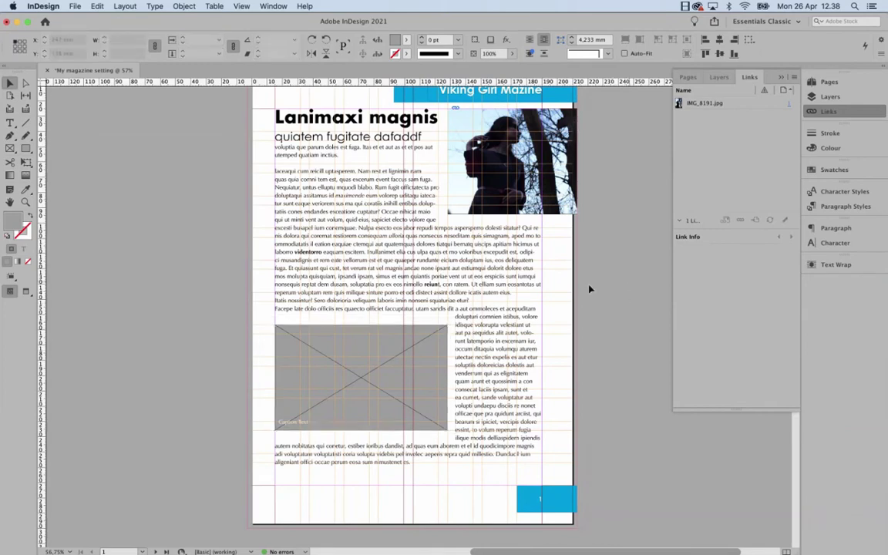
click(416, 374)
key(super+d)
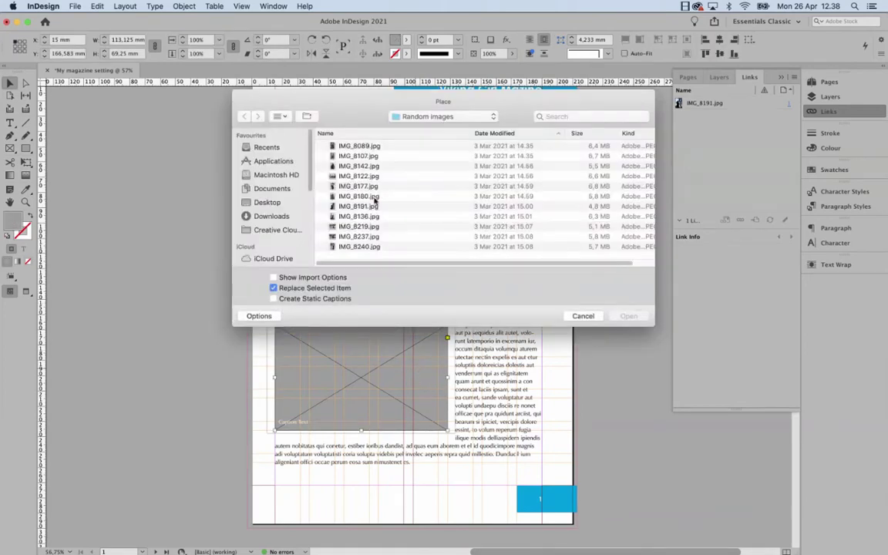
click(359, 246)
key(Return)
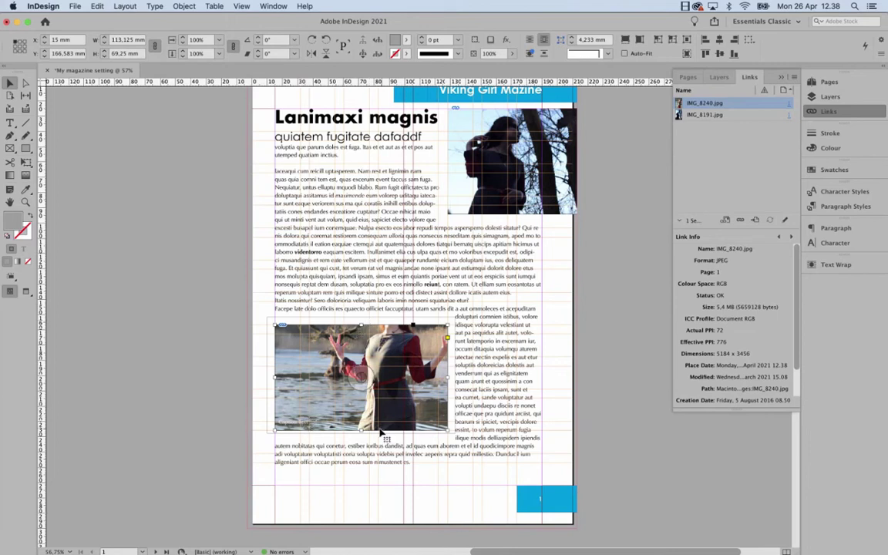
click(360, 377)
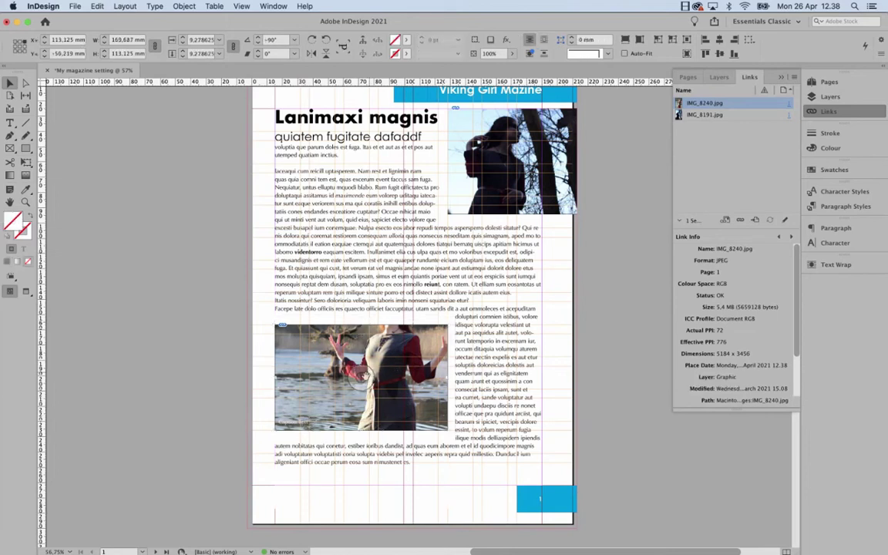
mouse_move(360, 377)
mouse_down()
mouse_move(362, 352)
mouse_move(366, 408)
mouse_move(332, 345)
mouse_move(366, 413)
mouse_move(361, 379)
mouse_up()
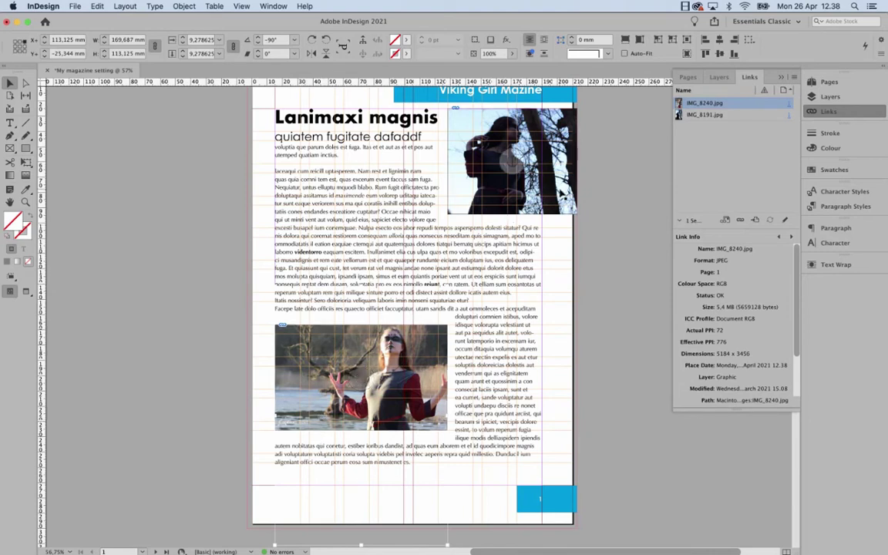
Reposition the picture inside the upper photo frame, shifting it down so more sky and branches show above the woman.
click(466, 151)
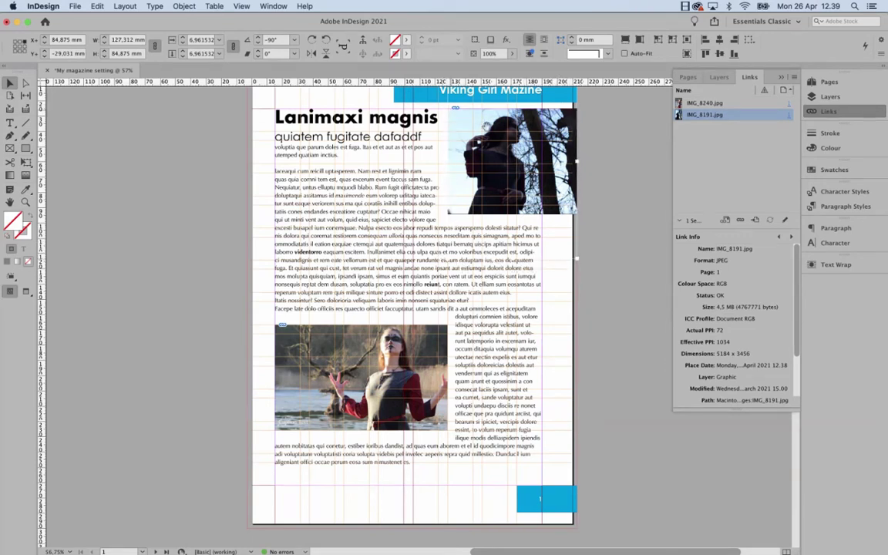
drag(449, 132, 476, 202)
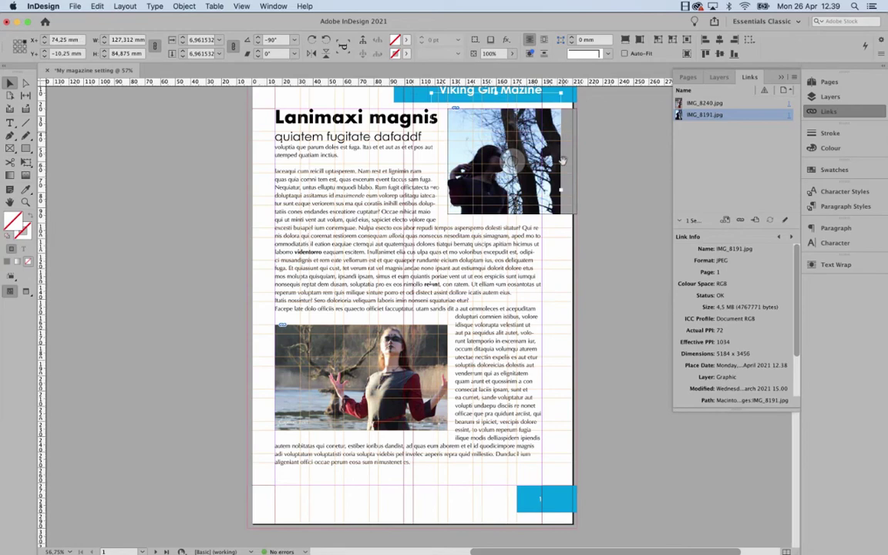
drag(505, 193, 521, 202)
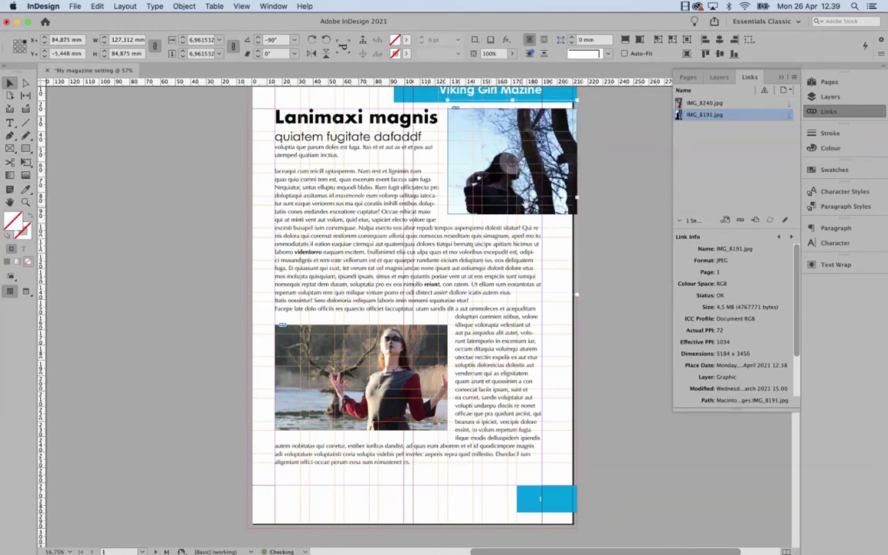
mouse_move(484, 176)
mouse_down()
mouse_move(543, 179)
mouse_move(540, 189)
mouse_move(480, 175)
mouse_up()
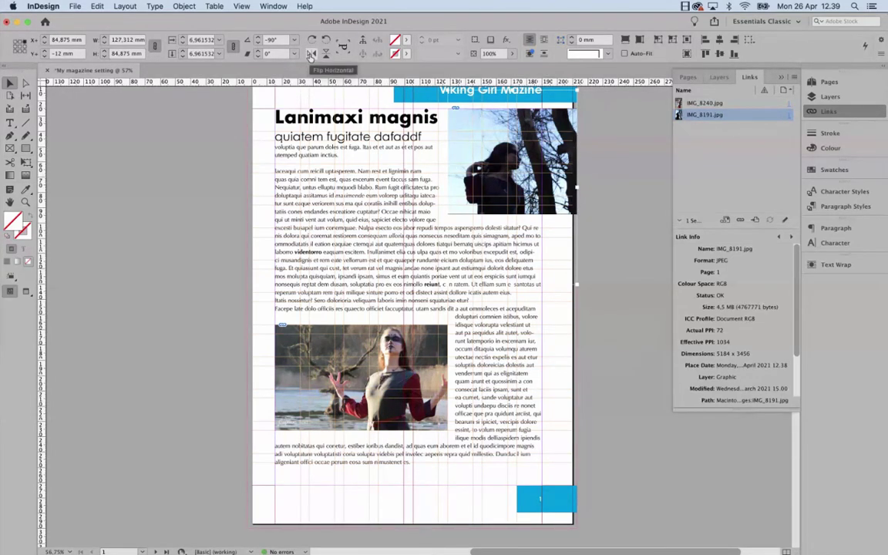
Flip the upper photo's picture horizontally about its centre reference point, keeping it inside the frame, and select the frame.
click(310, 56)
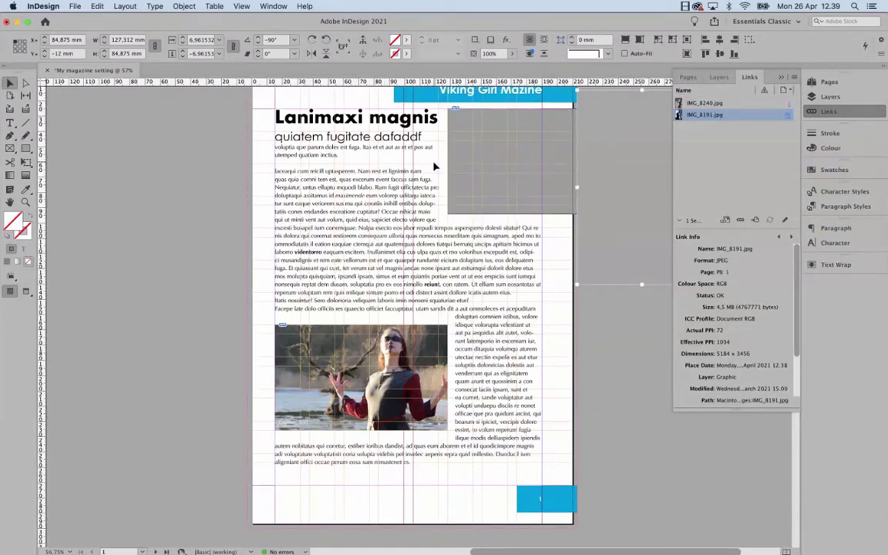
click(14, 51)
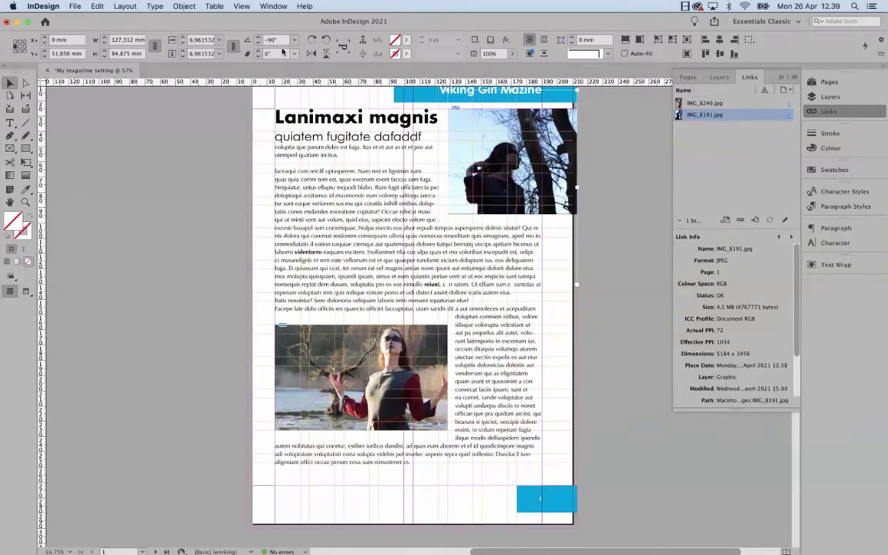
click(310, 53)
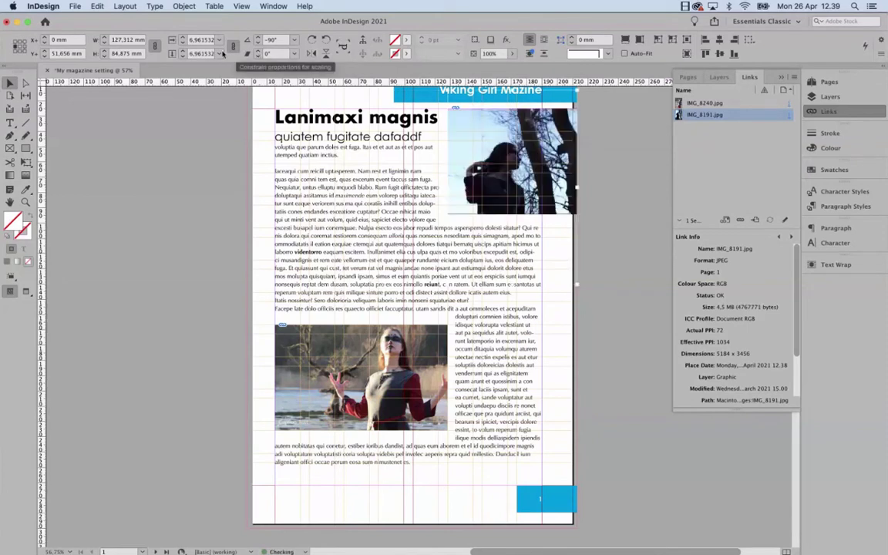
click(310, 53)
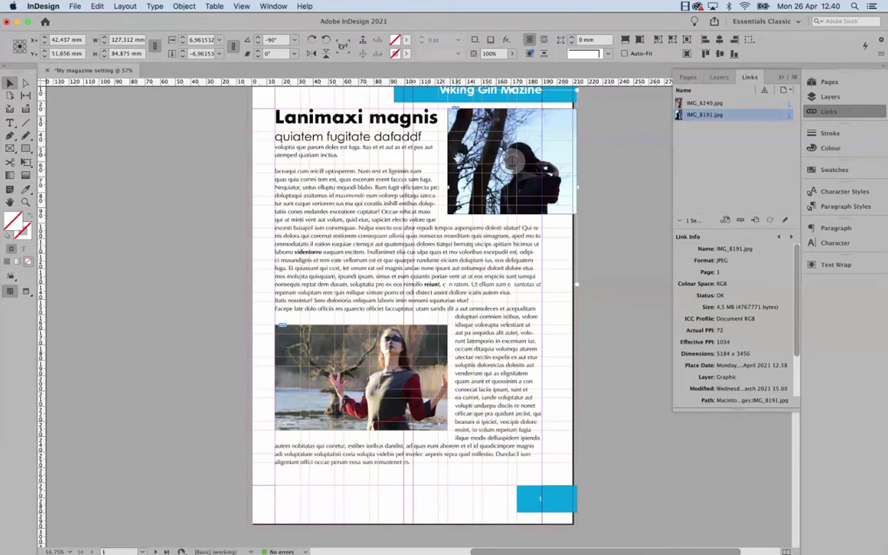
click(618, 276)
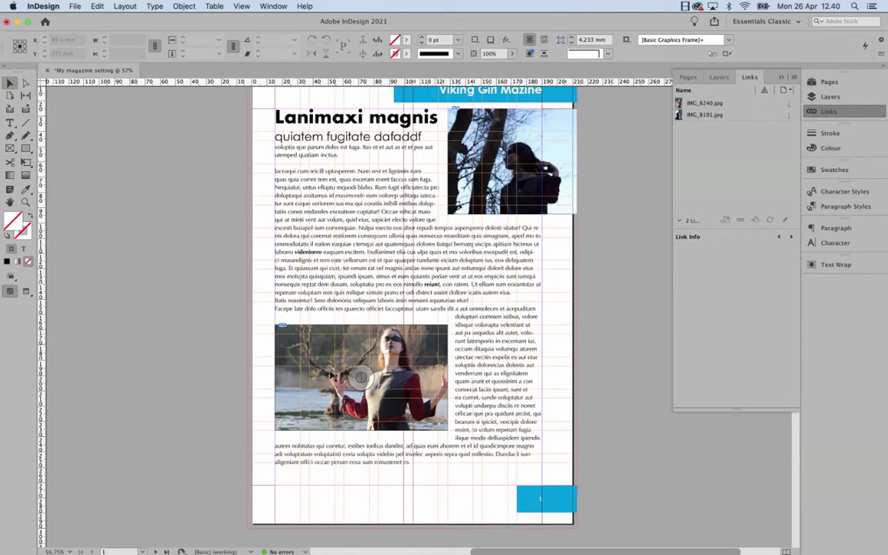
click(567, 191)
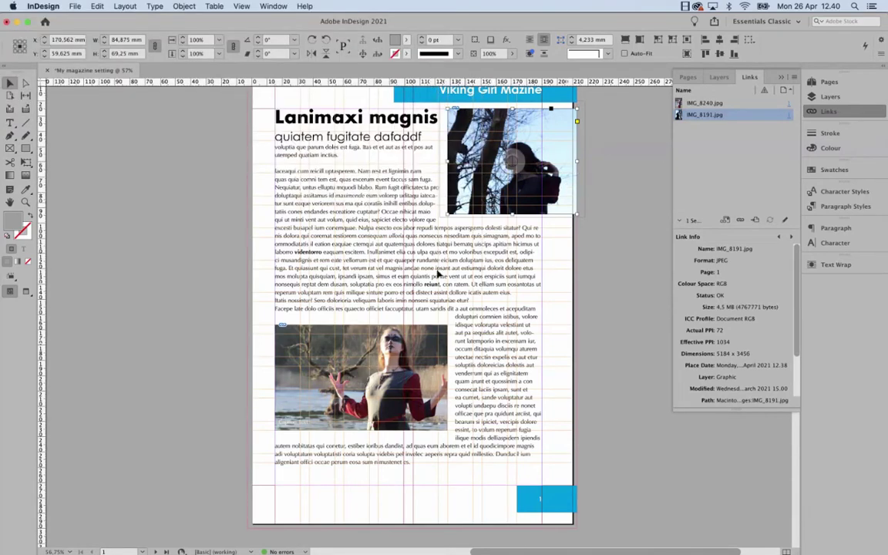
Compare the grey photo placeholders on the A-Master with the filled photo frames on page 1.
click(841, 84)
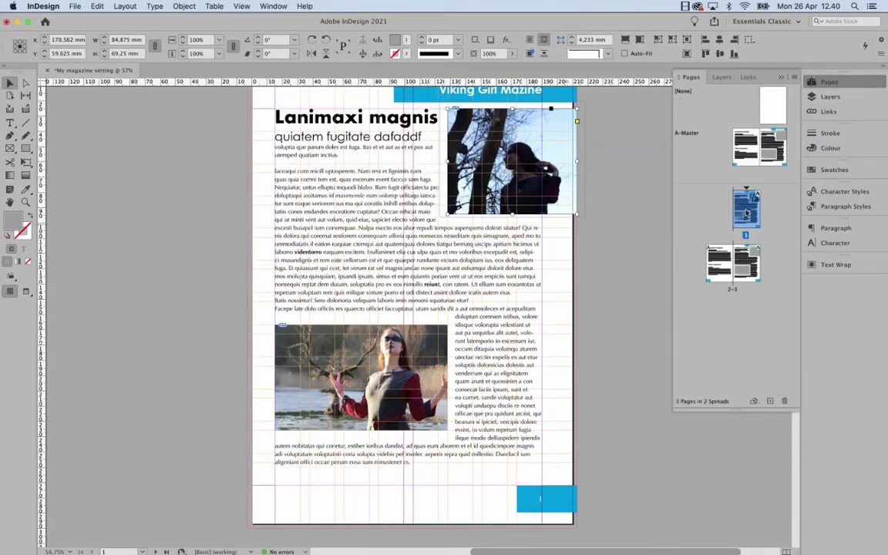
double_click(690, 135)
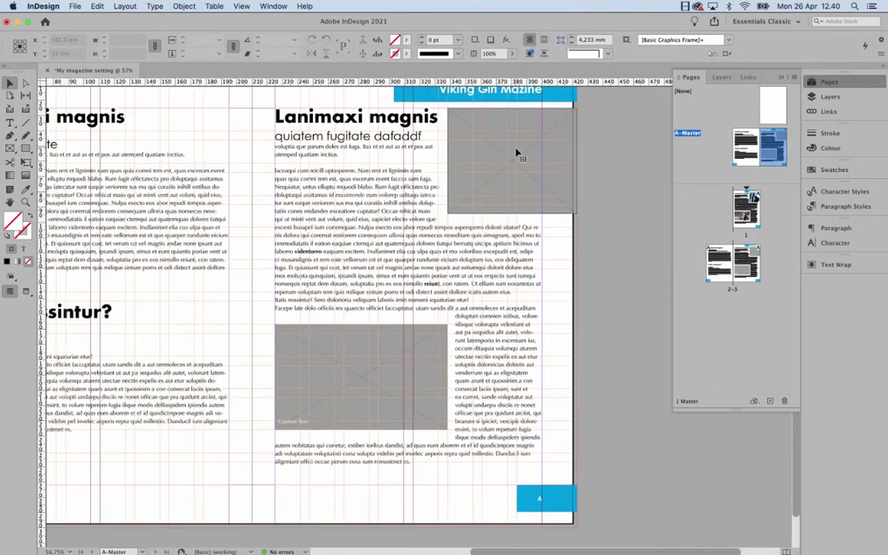
click(406, 337)
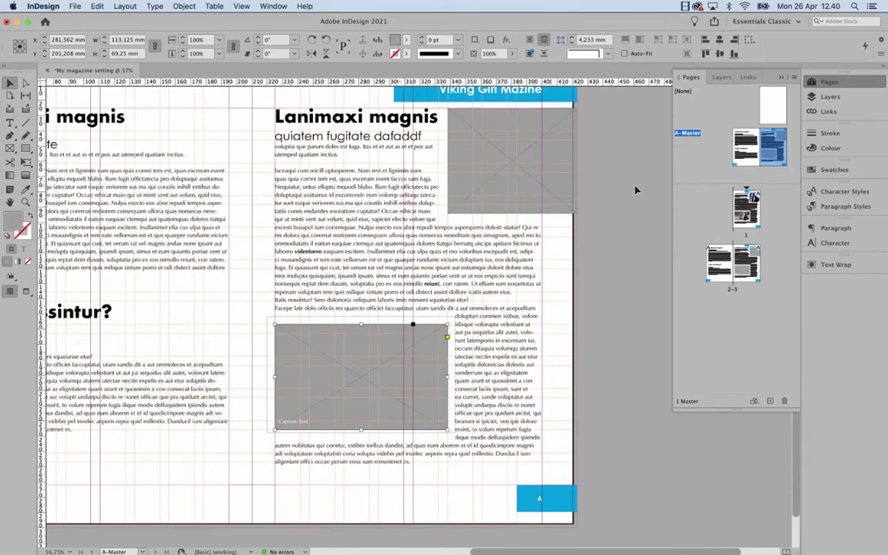
double_click(746, 206)
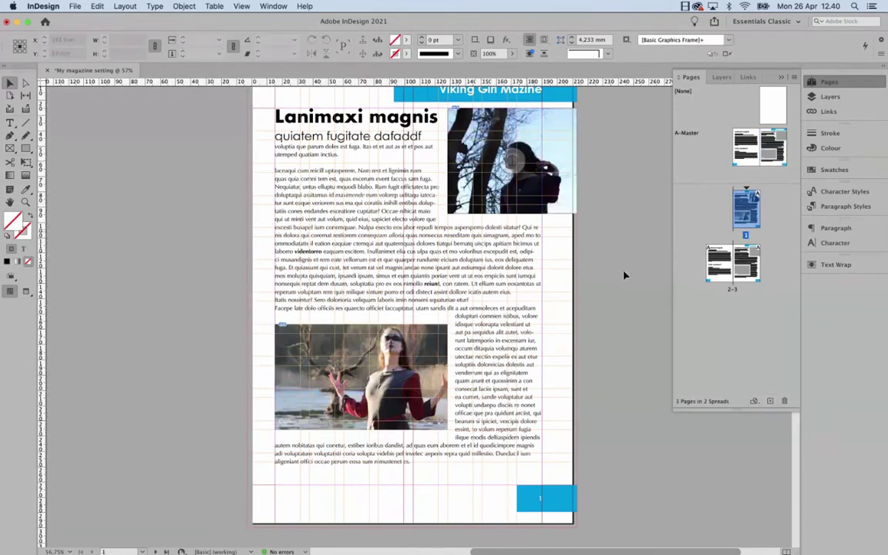
Open page 3, override its upper photo placeholder from the master and place IMG_8122.jpg in it.
double_click(746, 262)
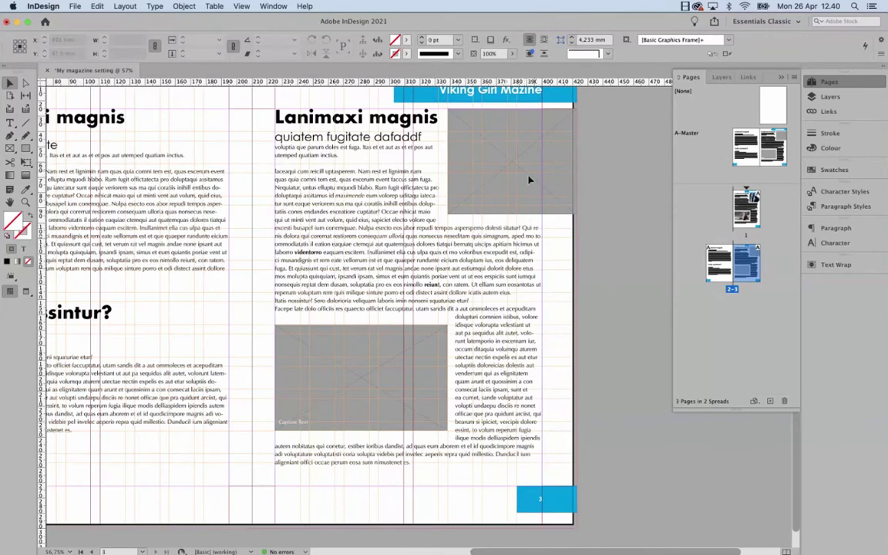
click(565, 181)
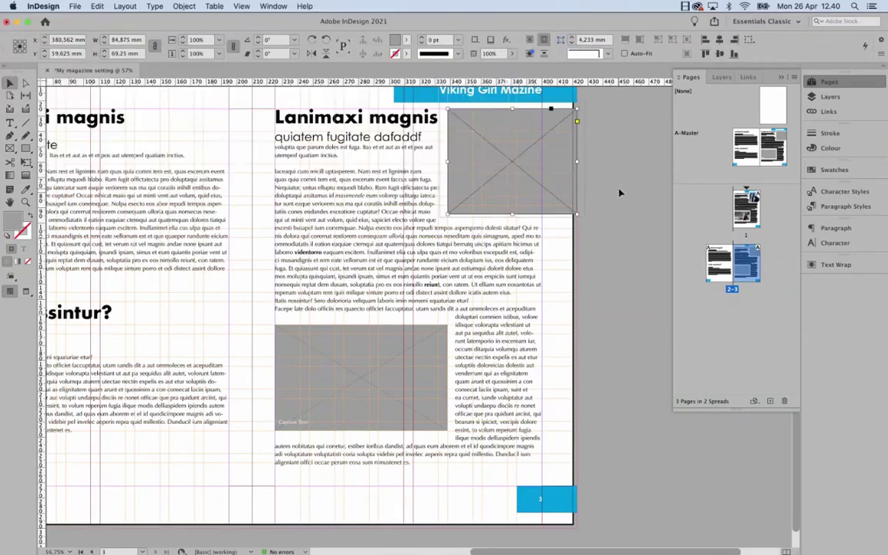
key(super+d)
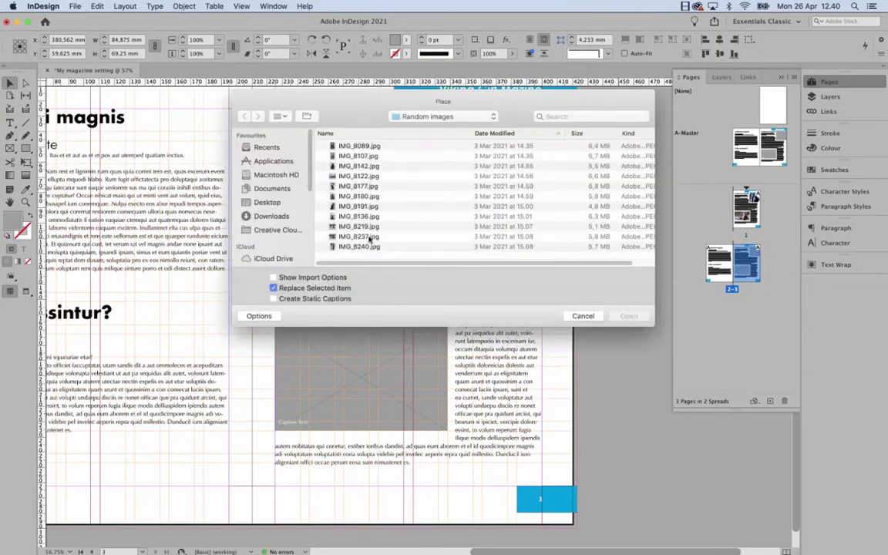
click(362, 176)
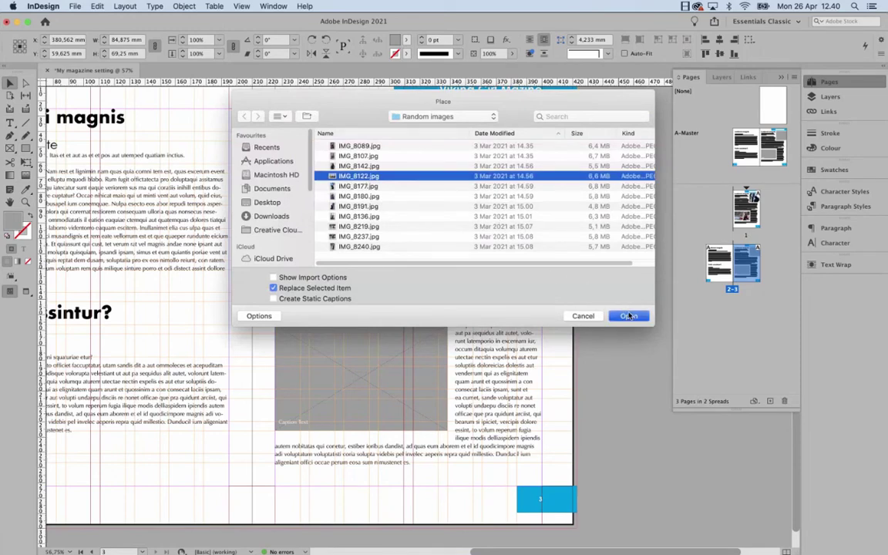
key(Return)
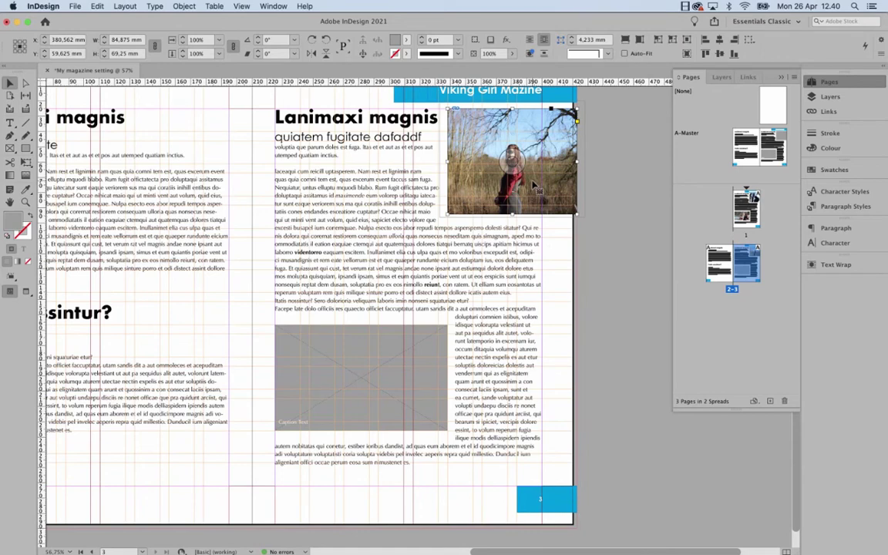
double_click(538, 188)
click(606, 228)
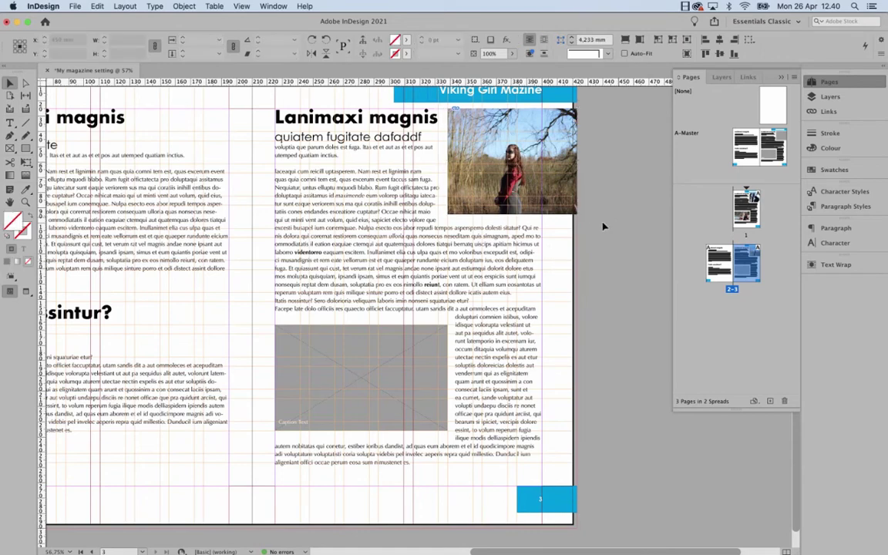
Review the placed photos on pages 1 and 3, and return to the A-Master to compare its placeholders.
scroll(580, 321, up, 3)
scroll(581, 327, up, 15)
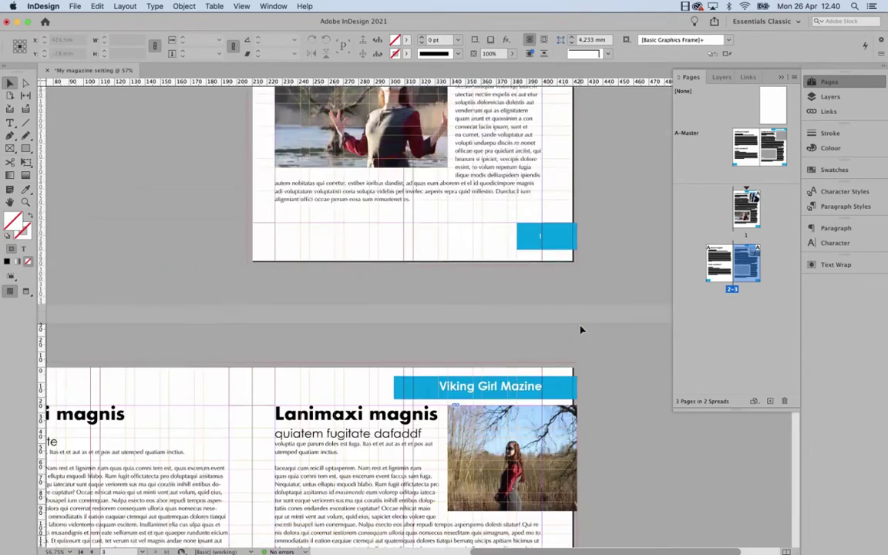
scroll(580, 327, up, 2)
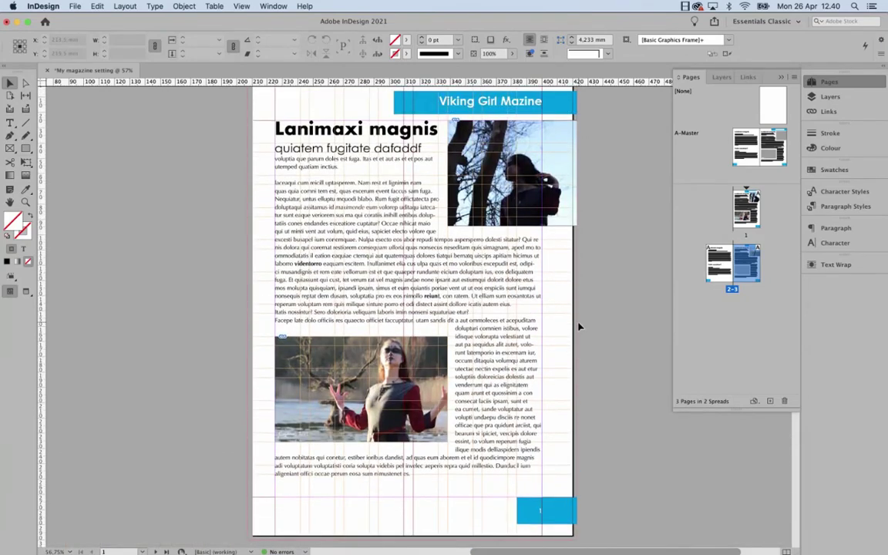
scroll(579, 328, down, 10)
scroll(579, 329, down, 4)
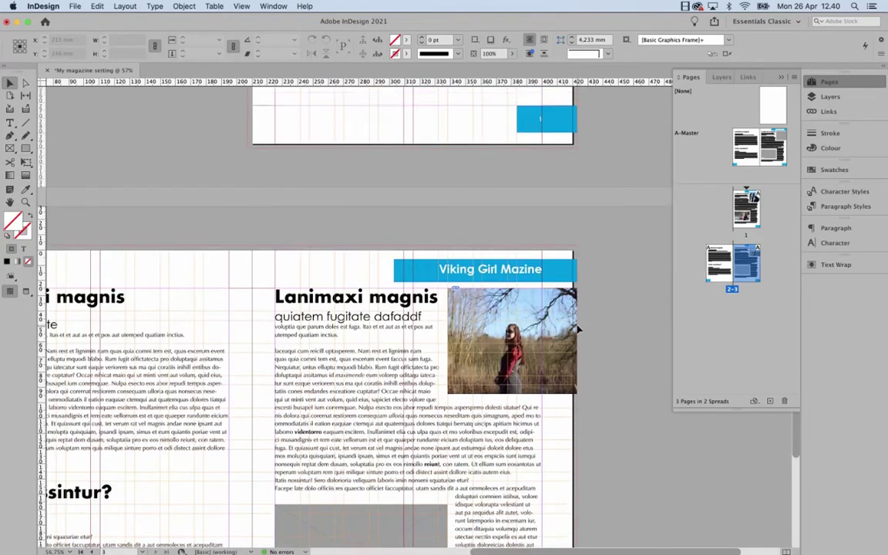
scroll(579, 329, up, 12)
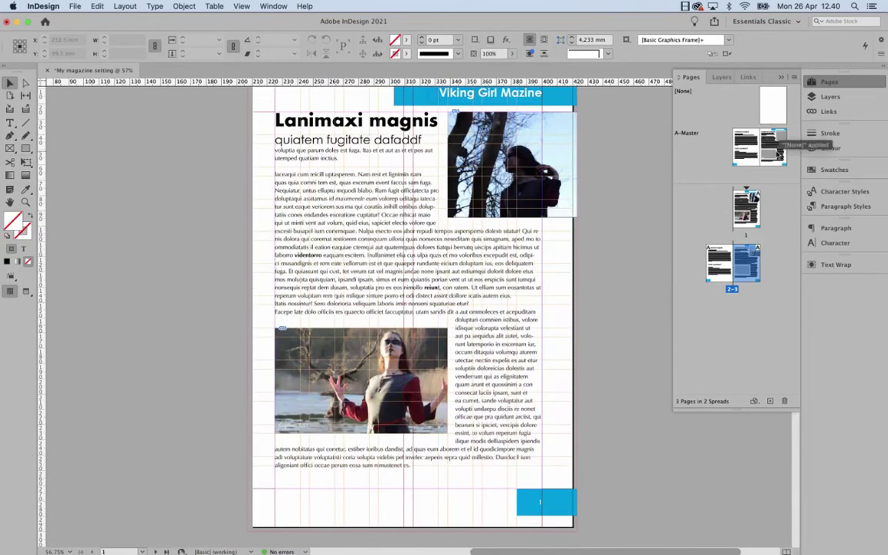
double_click(690, 134)
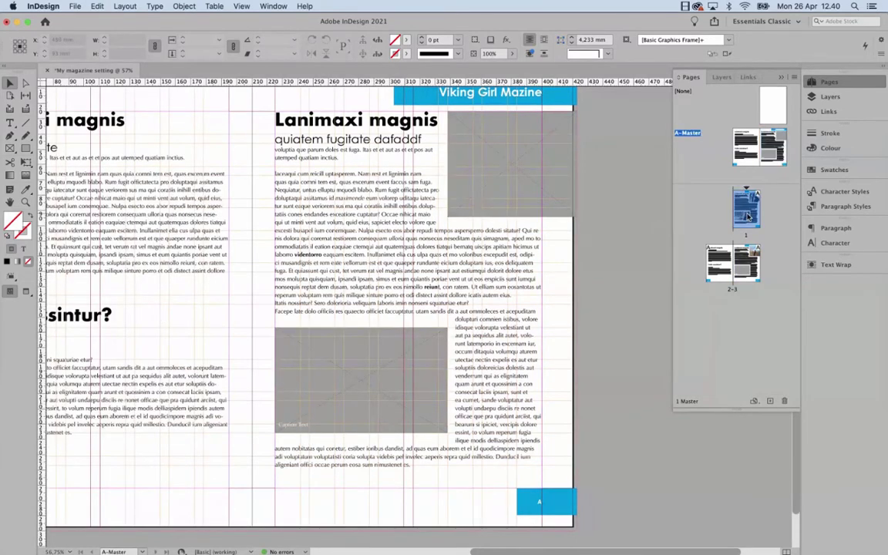
Compare document pages 3 and 1 with the A-Master, and examine the text and photo placeholders across both pages of the master spread.
double_click(746, 262)
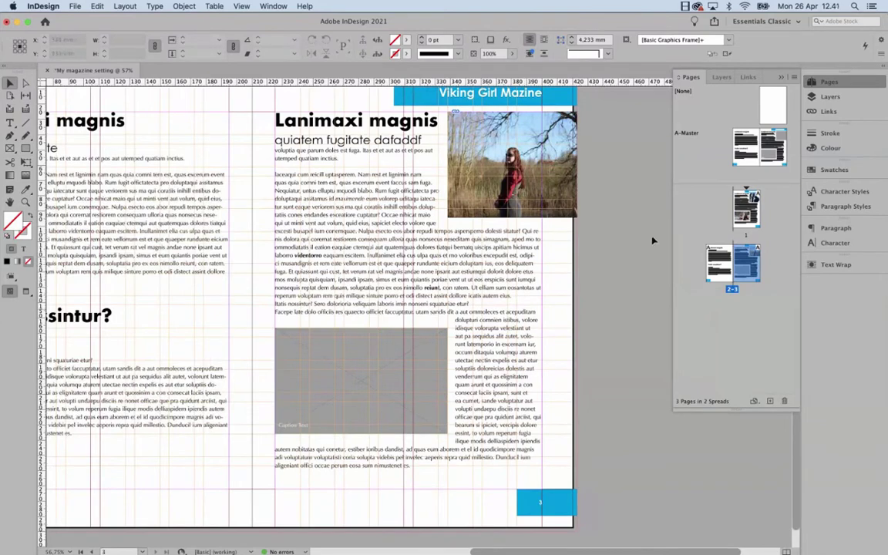
double_click(746, 208)
click(768, 154)
double_click(767, 154)
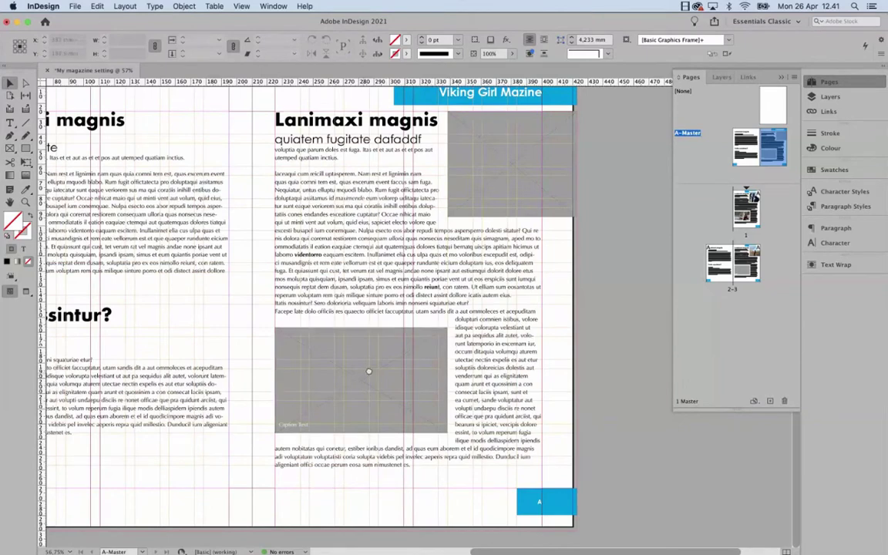
scroll(369, 372, left, 5)
scroll(410, 273, up, 1)
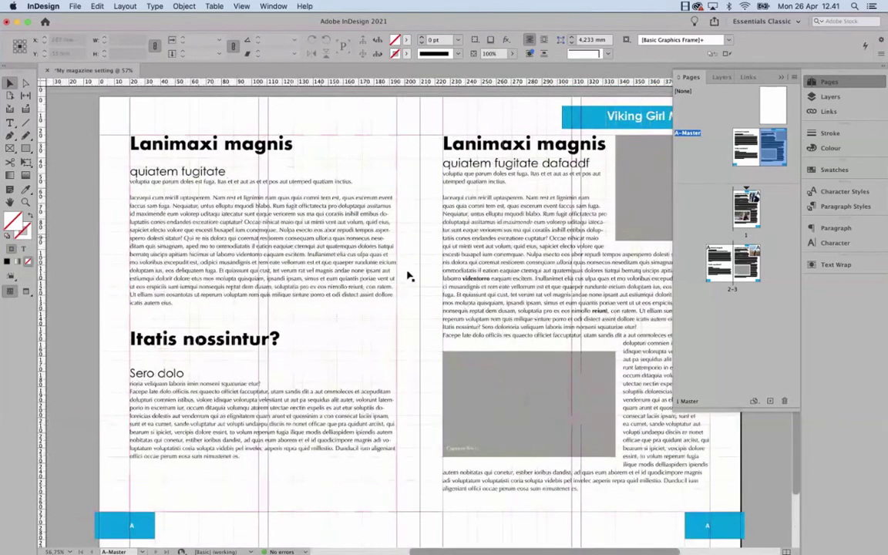
scroll(396, 277, right, 5)
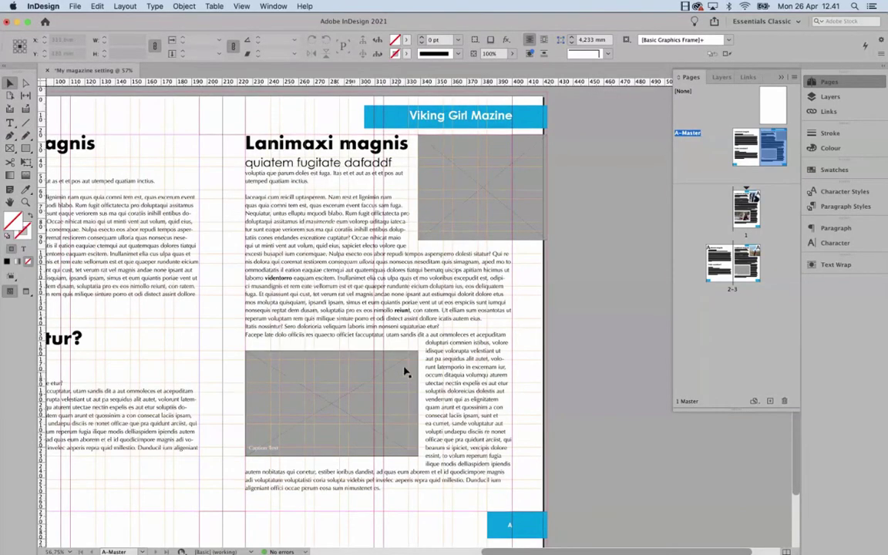
scroll(354, 351, left, 3)
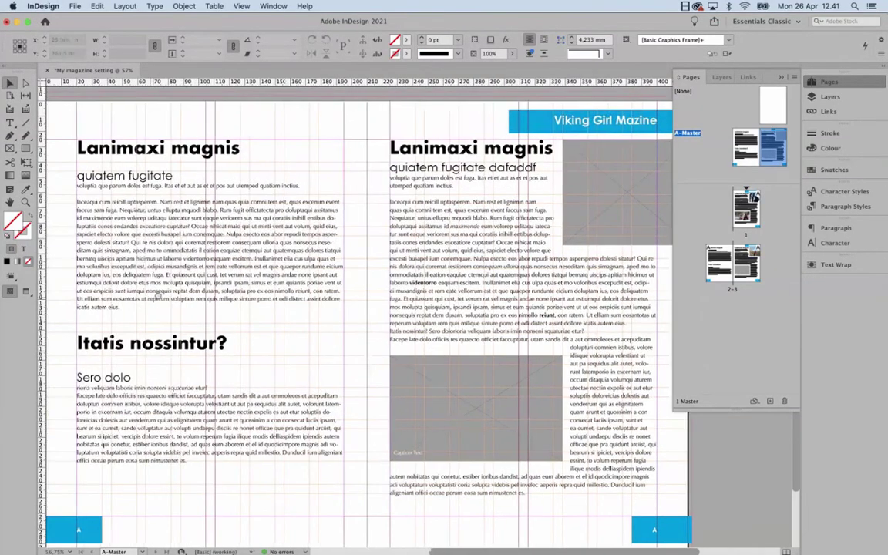
scroll(156, 295, left, 2)
scroll(156, 295, up, 1)
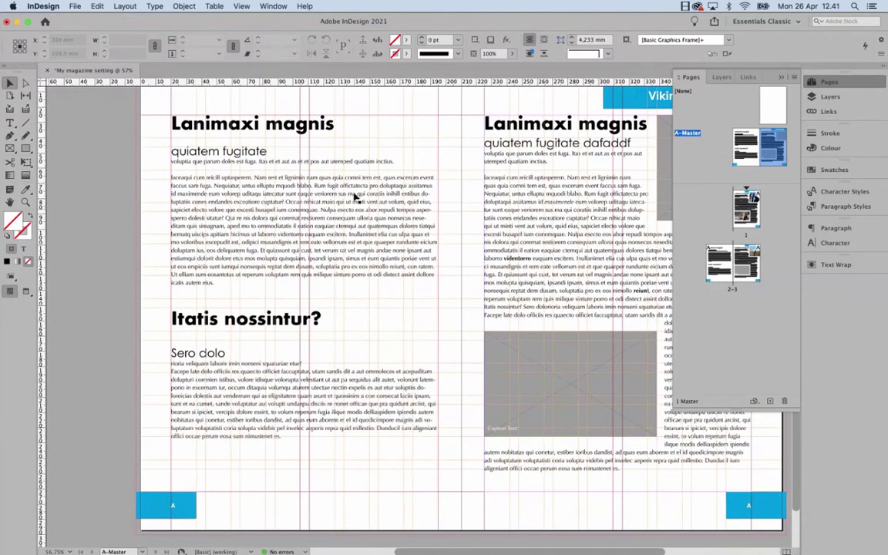
scroll(465, 280, right, 4)
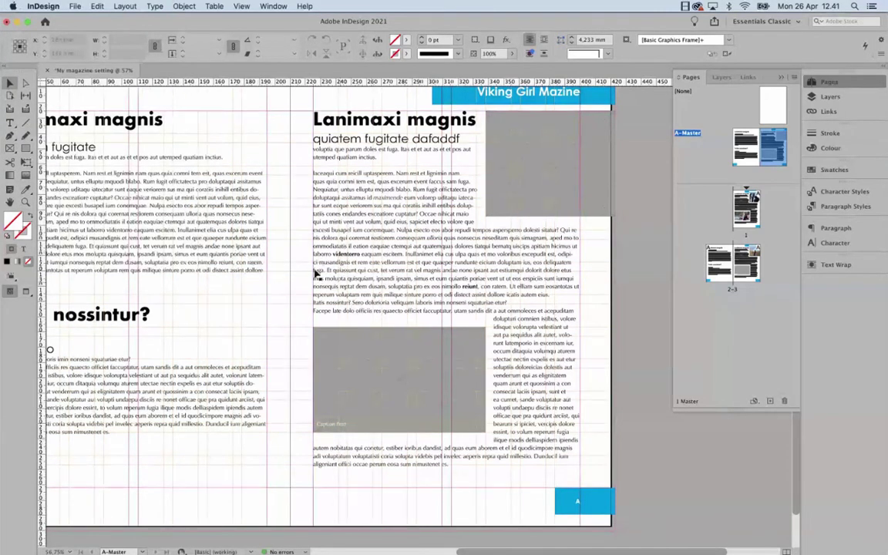
scroll(316, 277, left, 5)
scroll(316, 277, up, 1)
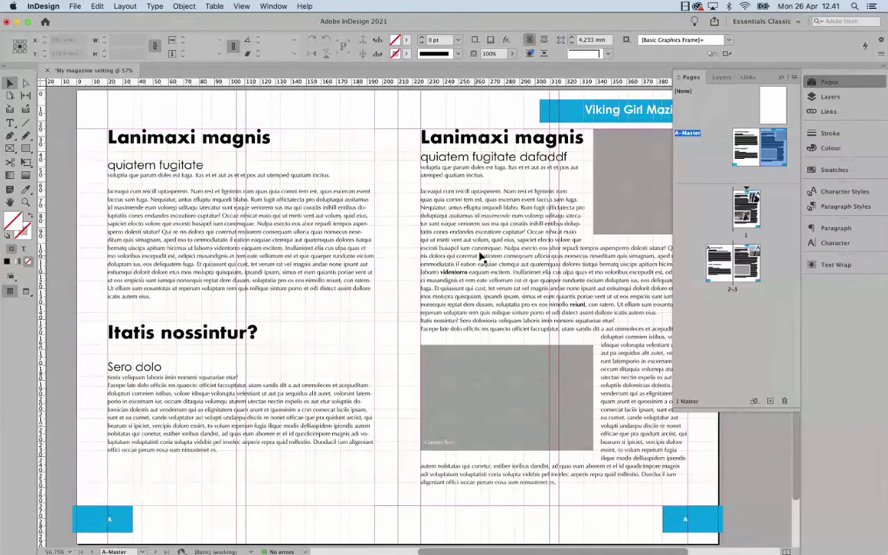
scroll(479, 257, right, 5)
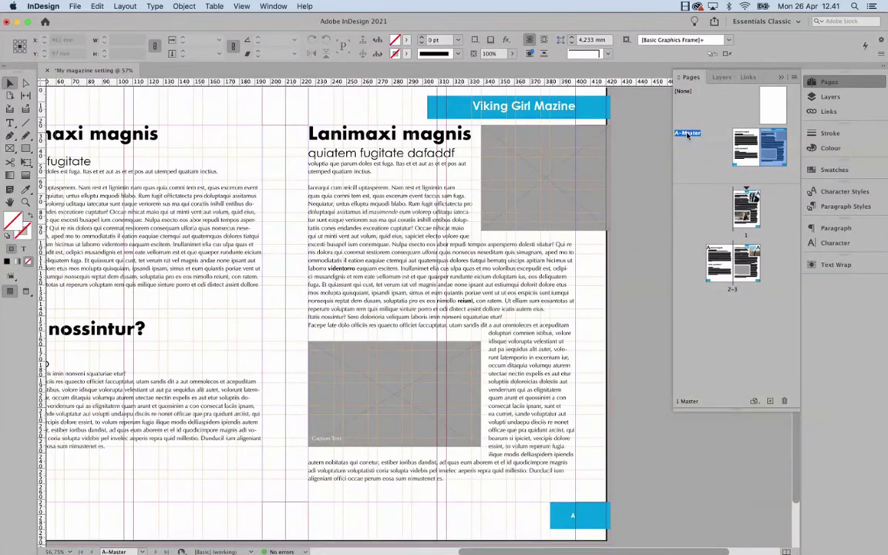
Rename the A-Master spread to Article in its master options, keeping the prefix A.
right_click(689, 135)
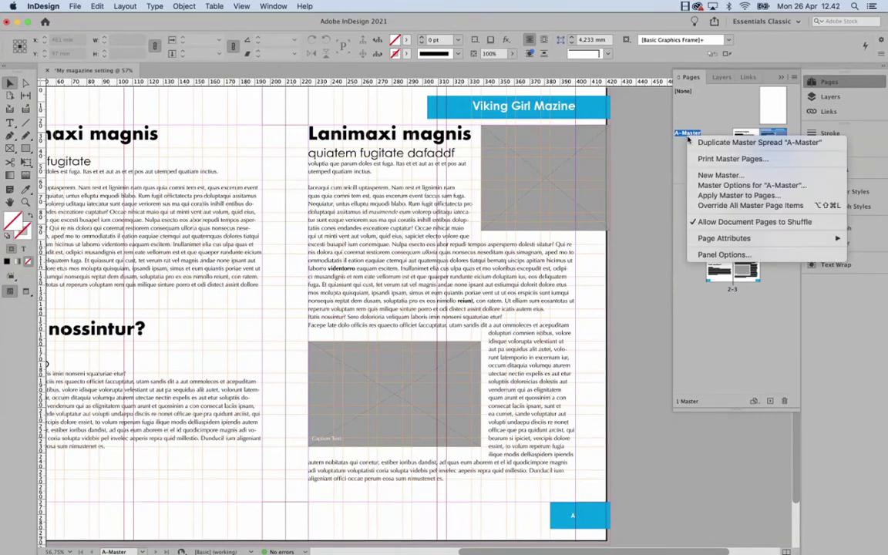
right_click(679, 134)
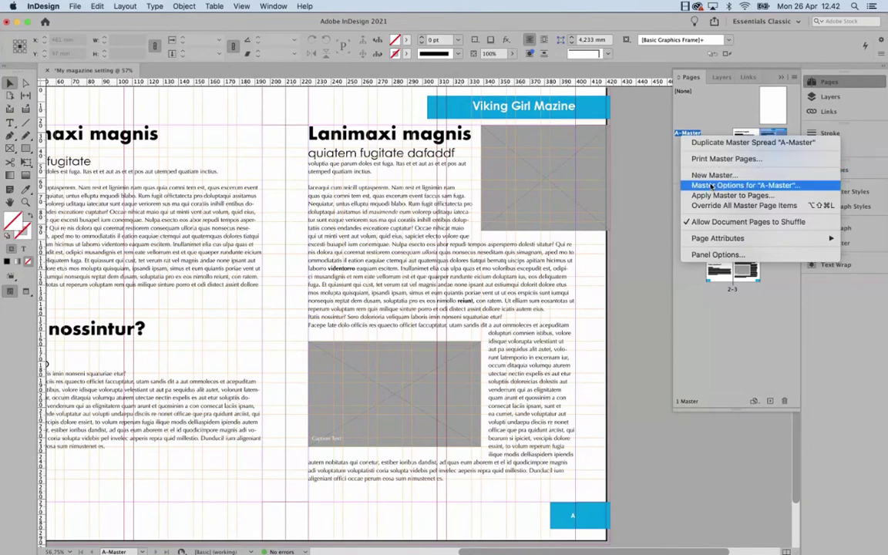
click(736, 186)
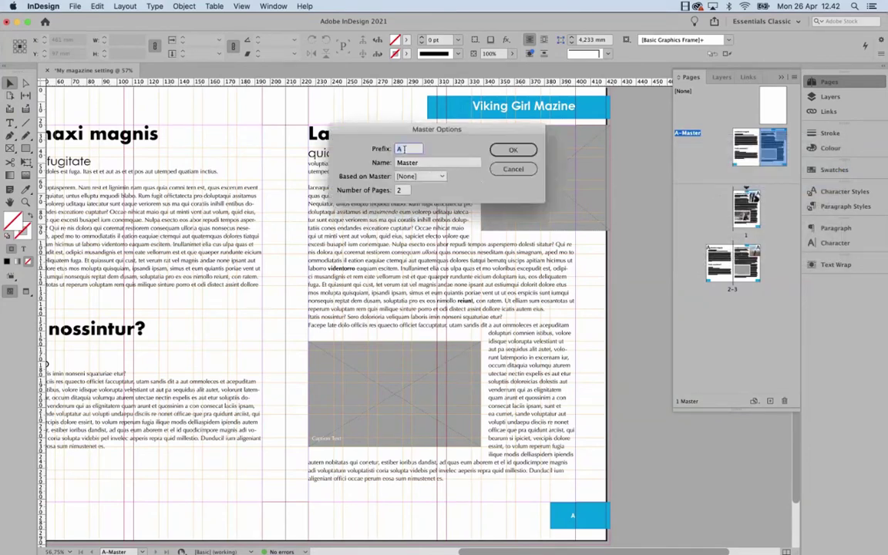
click(408, 164)
text(Article)
click(402, 150)
click(397, 162)
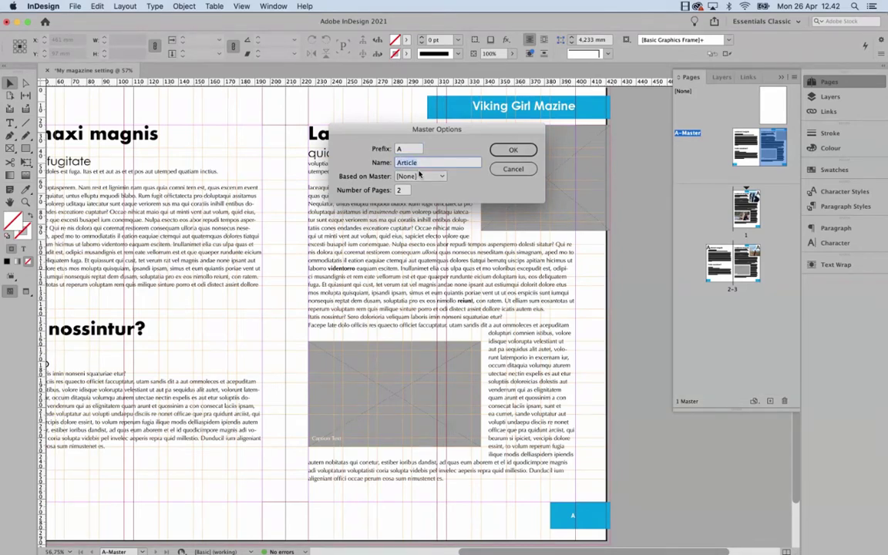
key(Return)
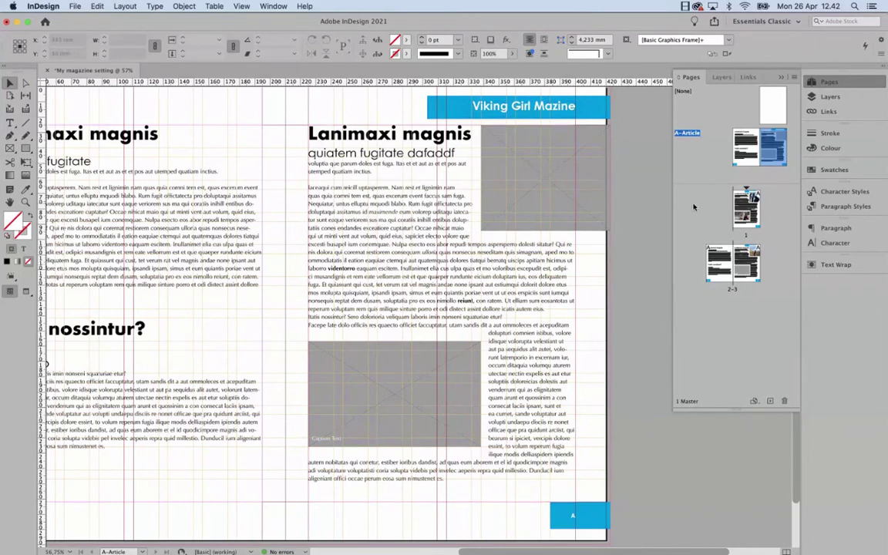
Create a new single-page A4 master with the prefix Adv and the name Advert, not based on any other master.
click(694, 144)
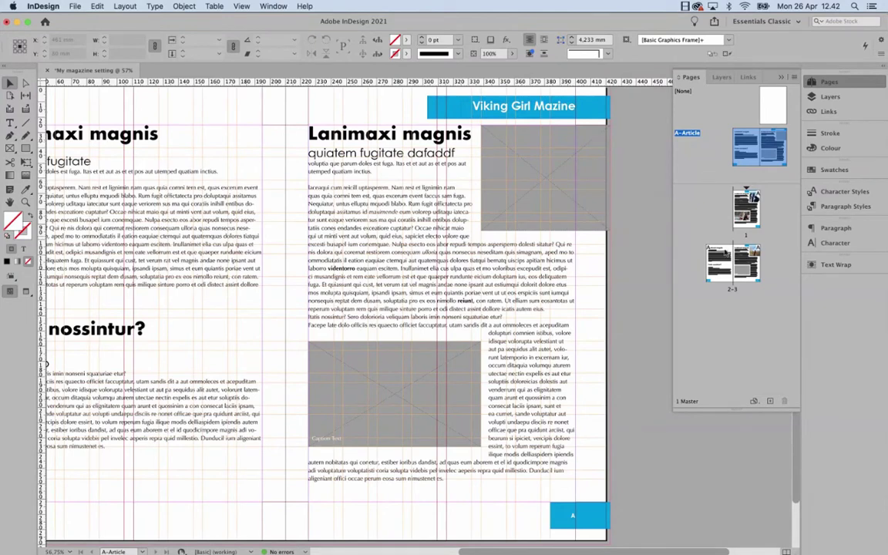
click(790, 79)
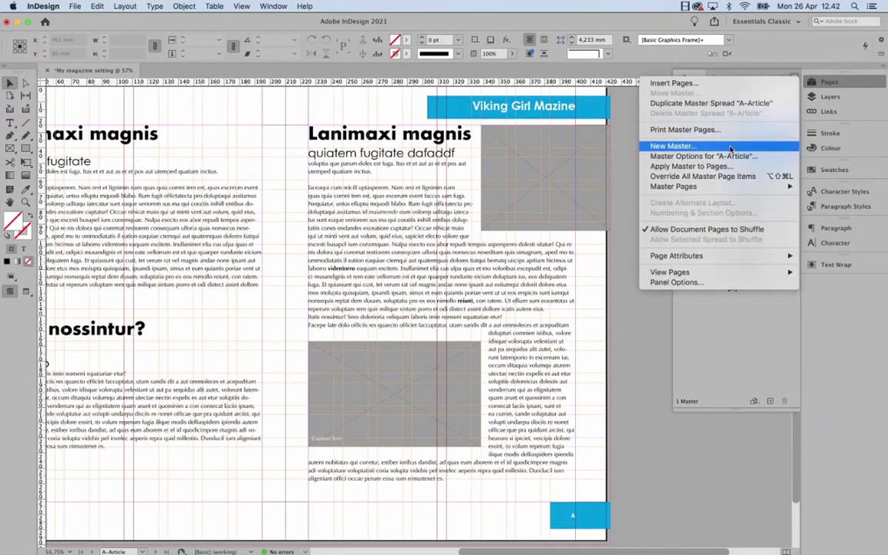
click(623, 154)
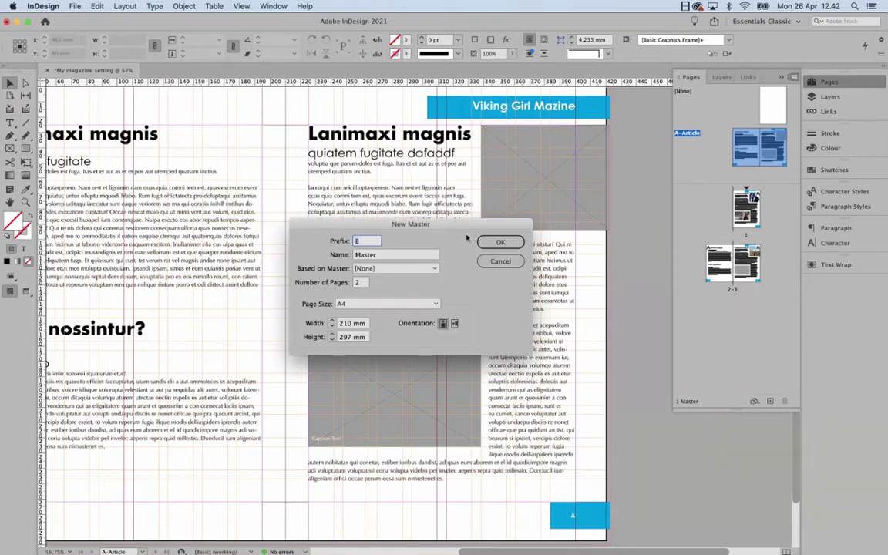
text(Adv)
key(Tab)
text(Adv)
key(Tab)
click(501, 243)
click(493, 243)
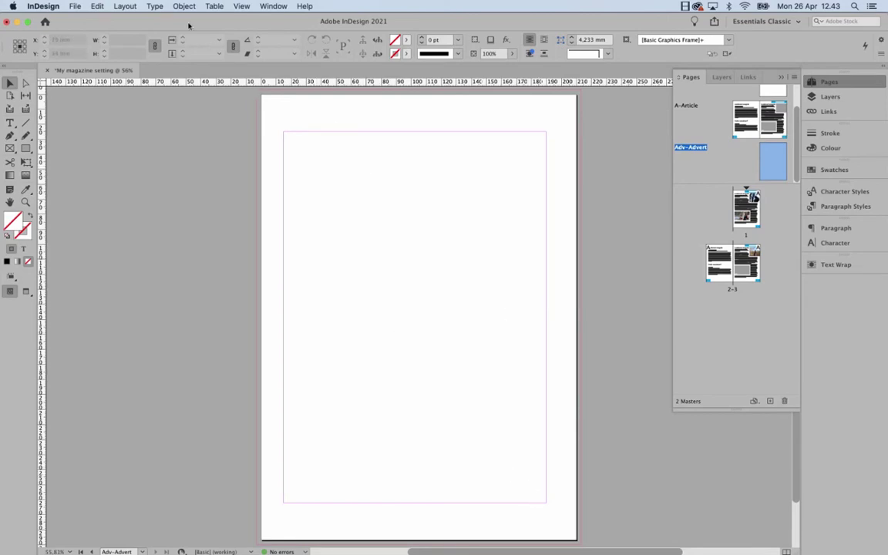
Open the layout commands for the Adv-Advert master page.
click(125, 6)
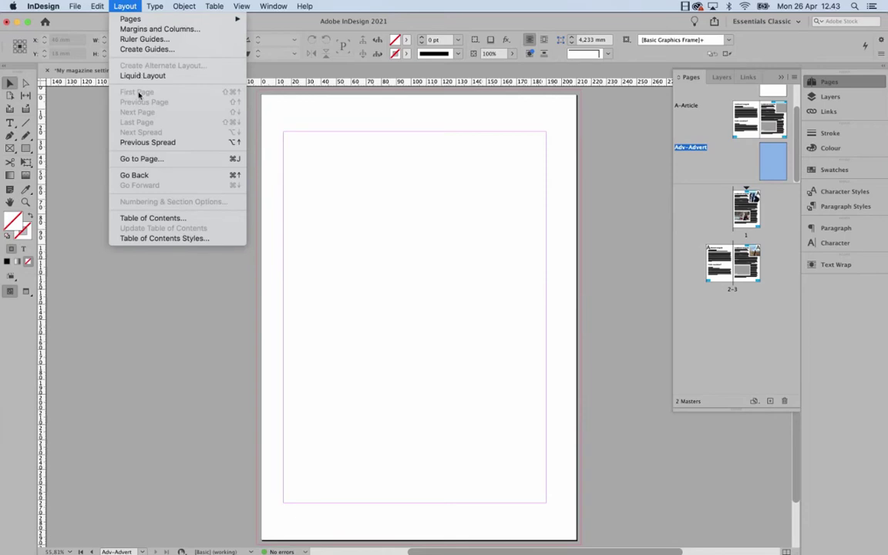
Set all four margins of the Adv-Advert master page to 0 mm with the values linked.
click(151, 29)
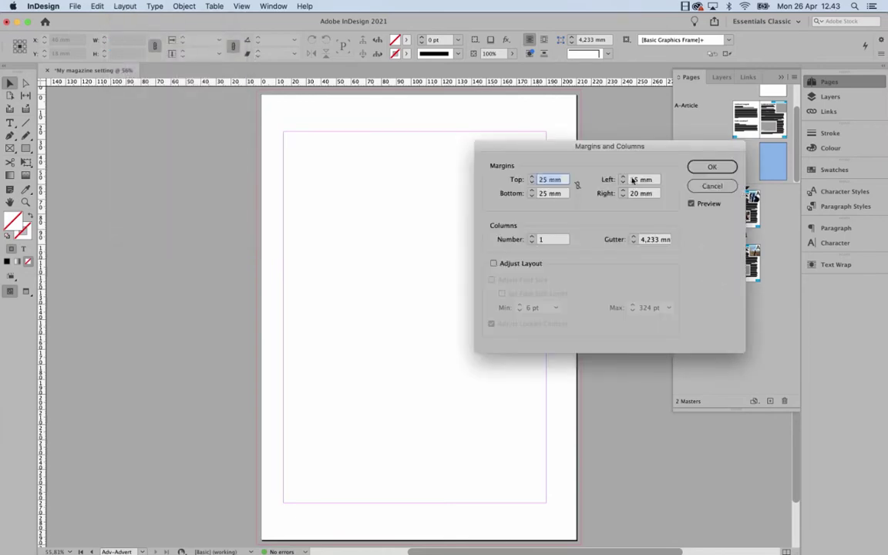
click(577, 185)
text(0)
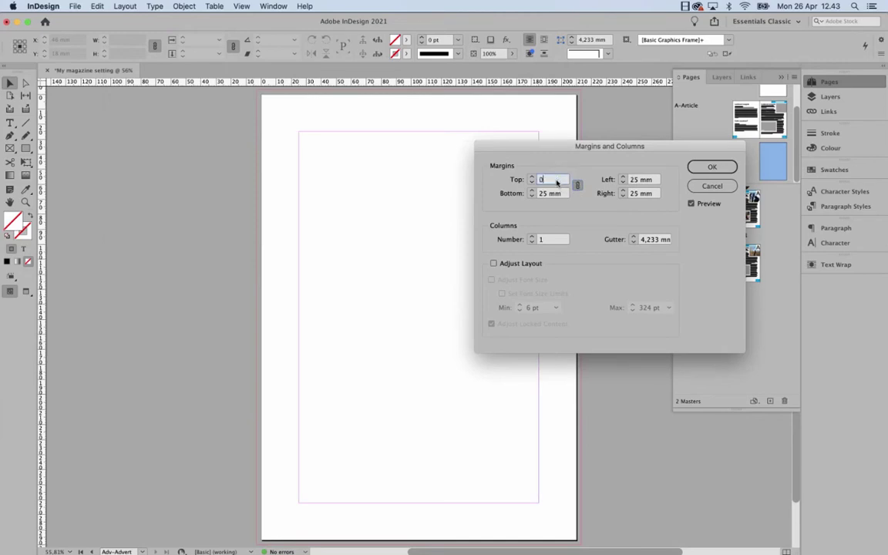
key(Tab)
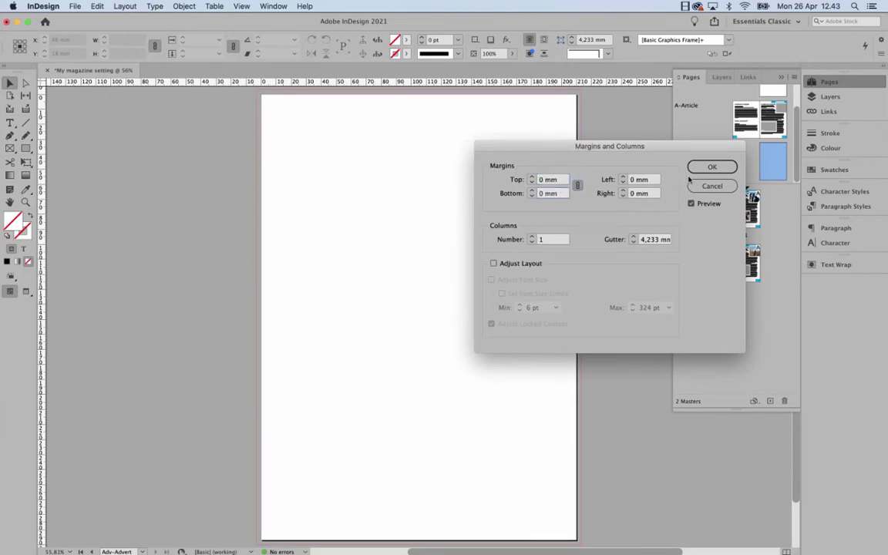
click(712, 166)
Draw a 216 × 303 mm placeholder frame covering the Adv-Advert master page out to the bleed edges.
key(f)
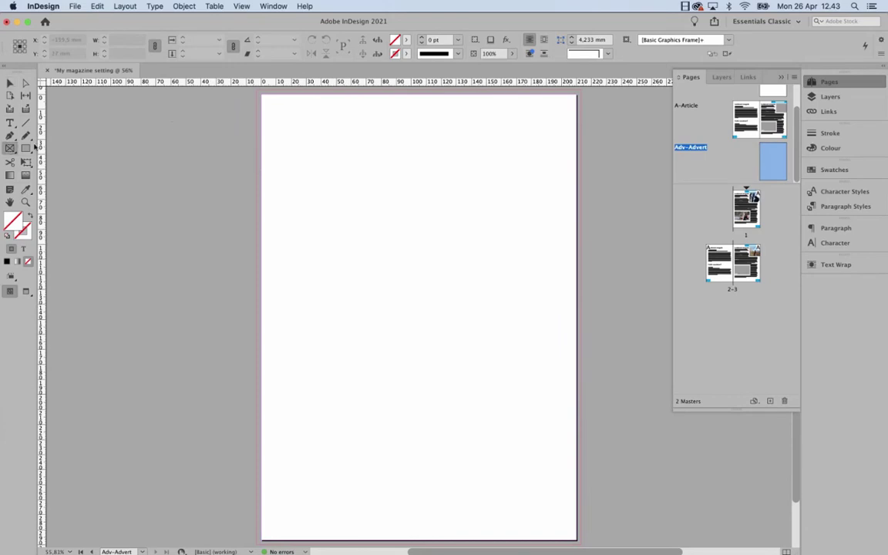
drag(261, 94, 580, 544)
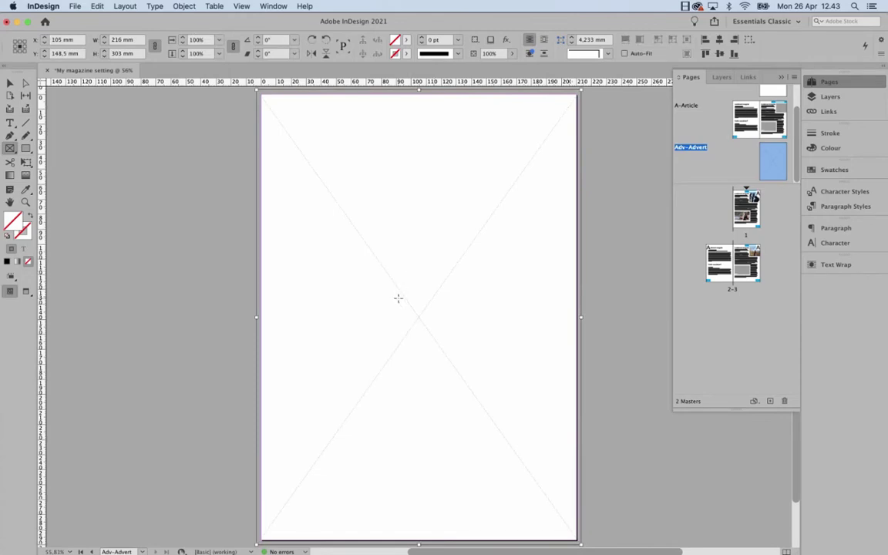
Set the placeholder frame's content fitting to Fill Frame Proportionally, aligned from the centre.
right_click(407, 286)
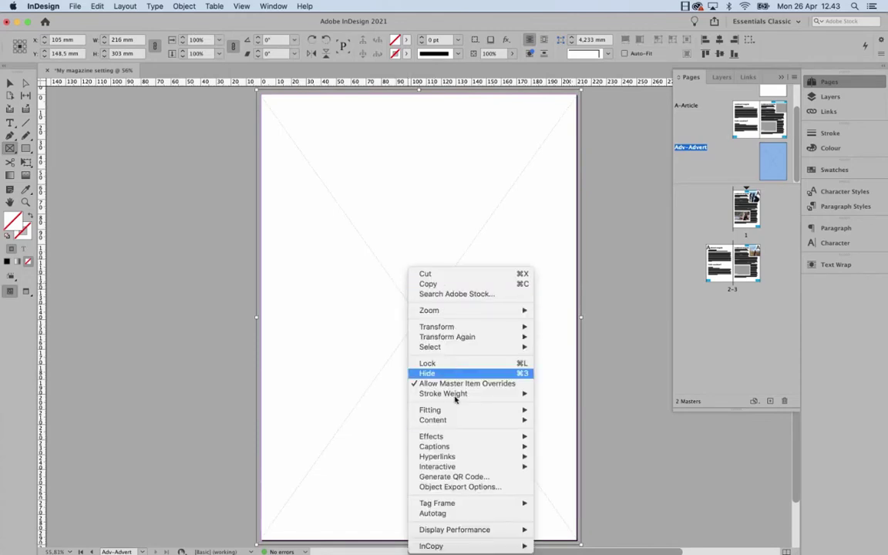
mouse_move(460, 410)
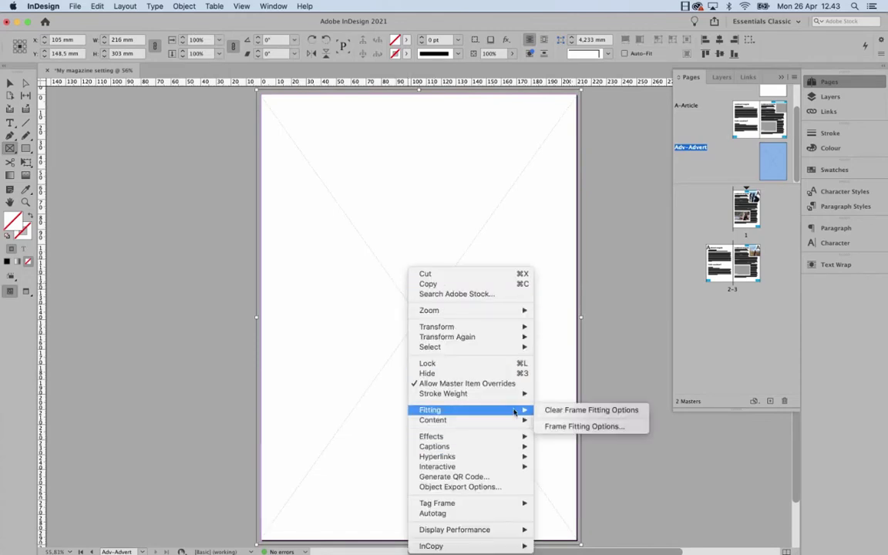
click(574, 427)
click(556, 302)
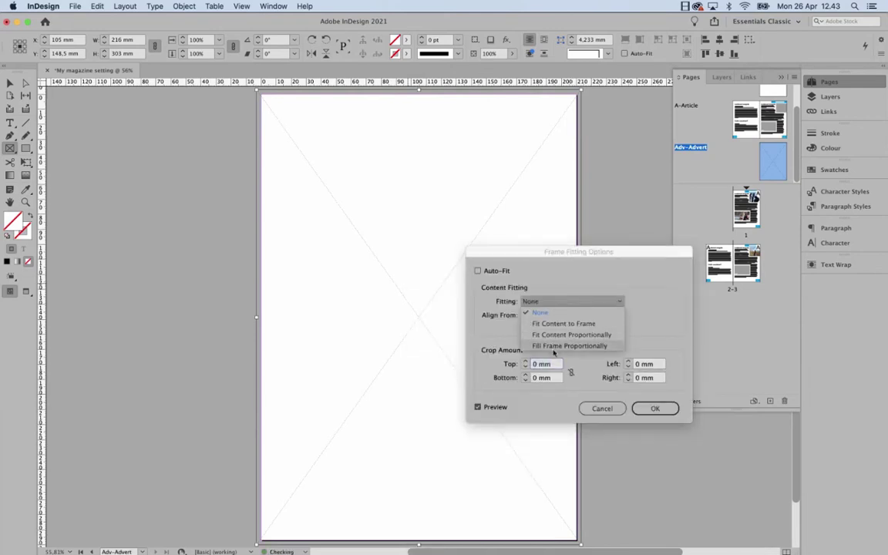
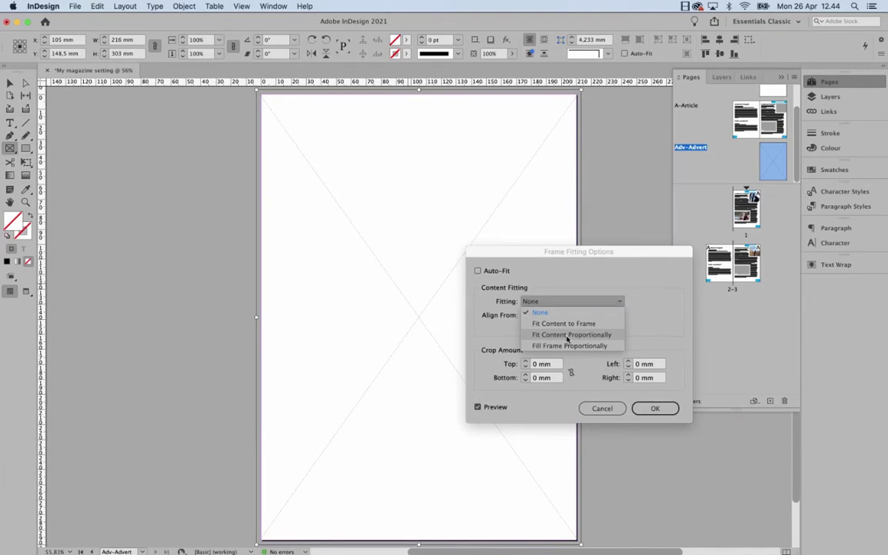
click(567, 336)
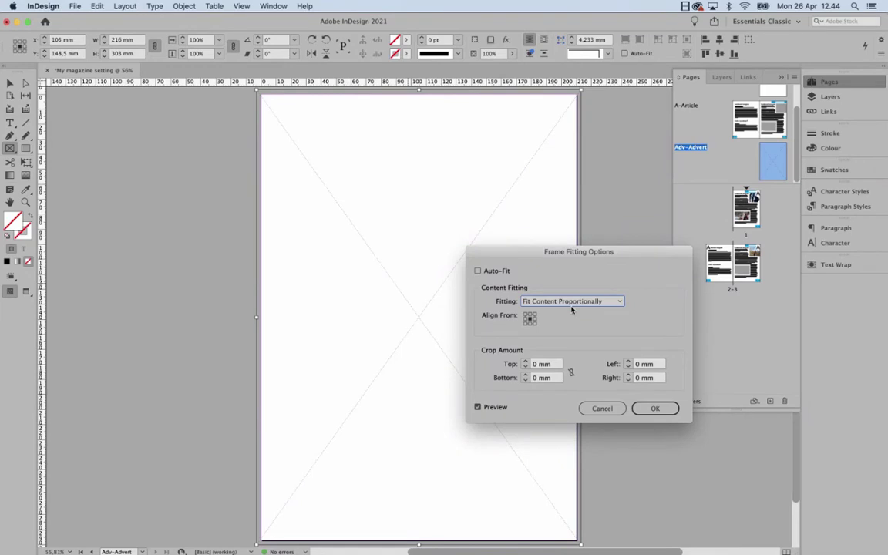
click(661, 411)
click(601, 300)
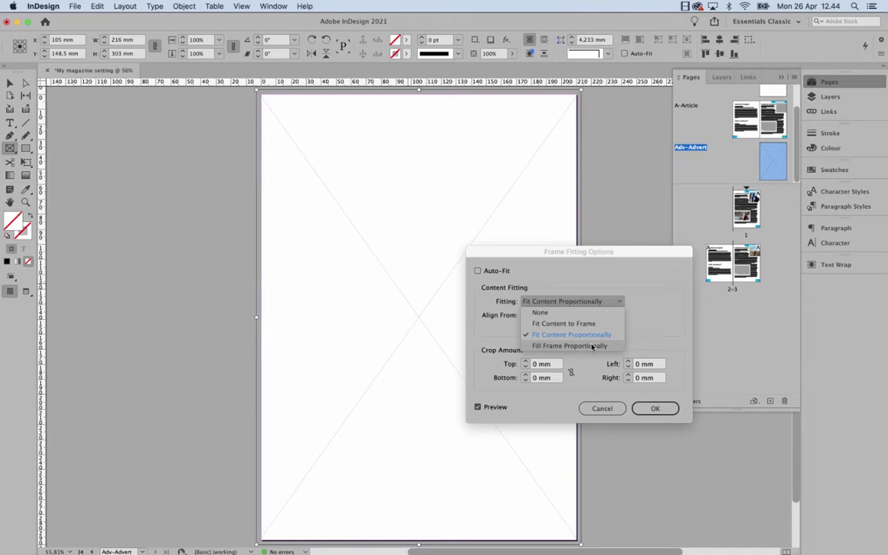
click(592, 347)
drag(607, 254, 584, 311)
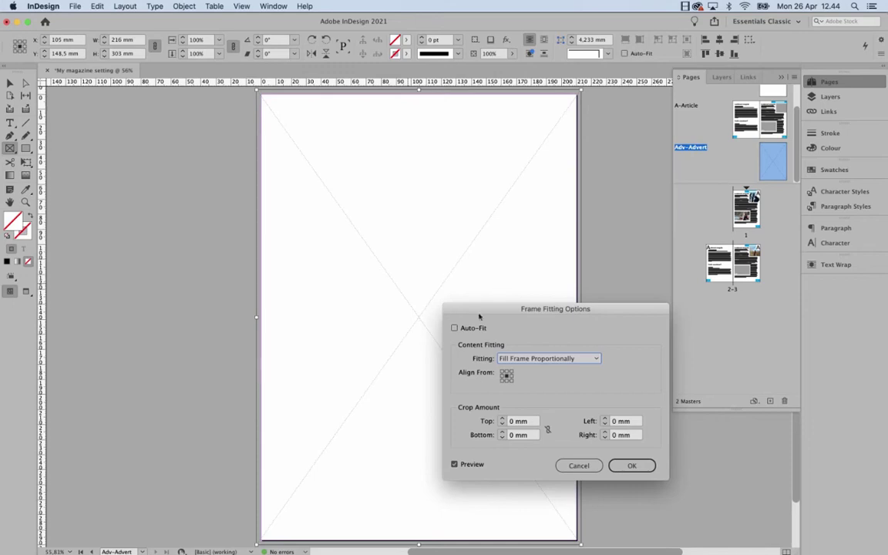
drag(482, 312, 490, 235)
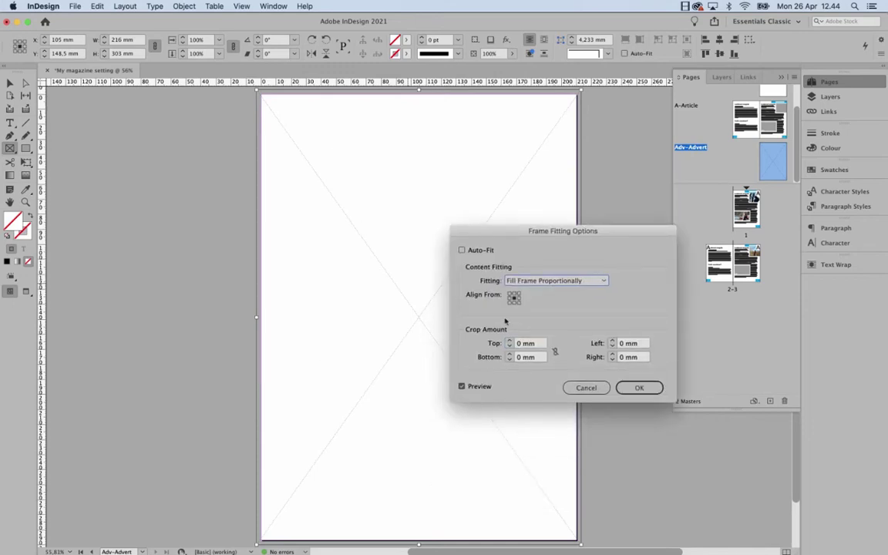
click(644, 392)
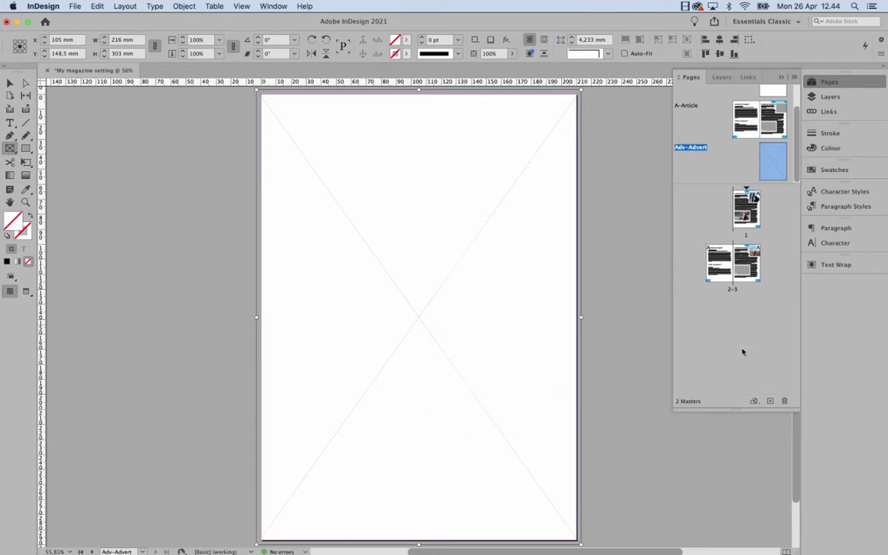
Add two pages after page 3 and apply the Adv-Advert master to page 4.
double_click(753, 271)
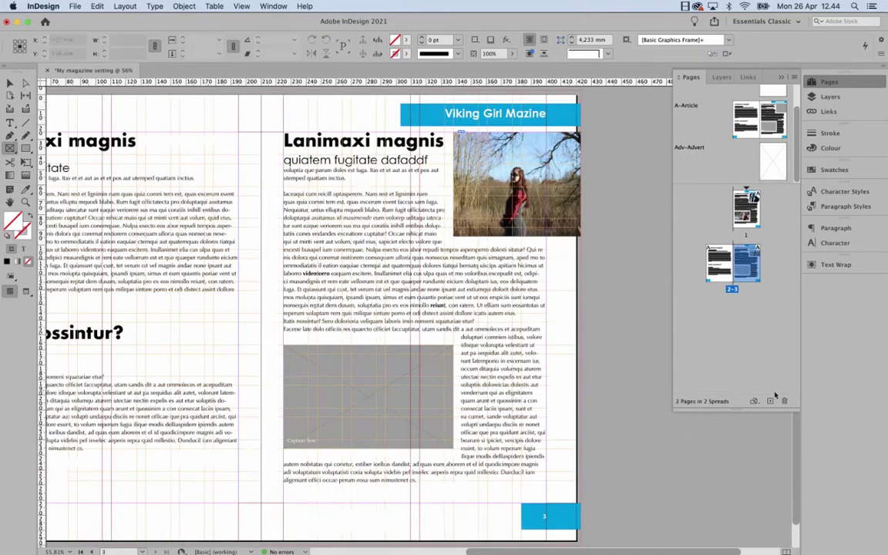
click(771, 400)
click(771, 401)
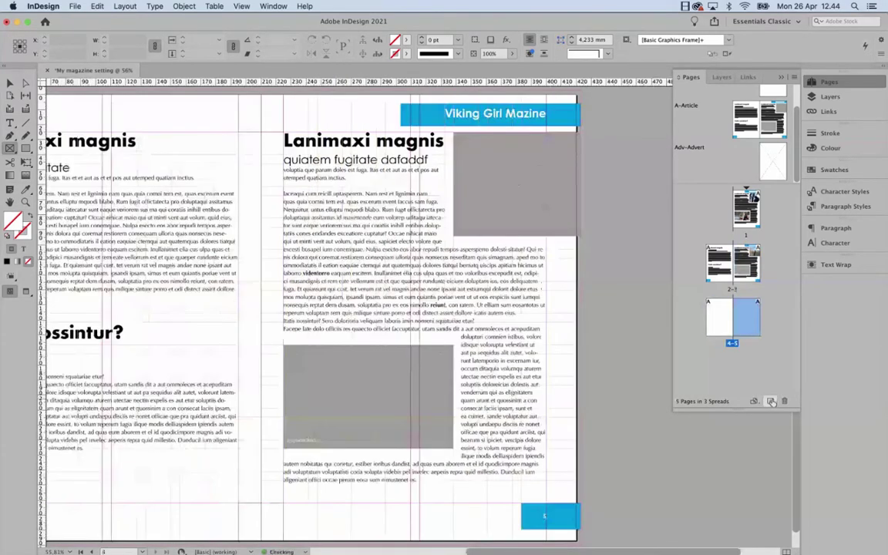
drag(759, 119, 719, 316)
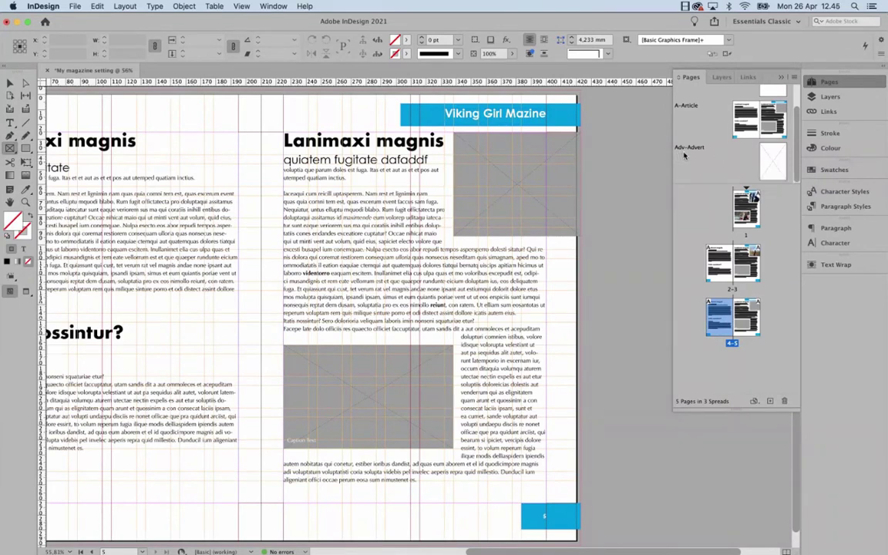
drag(773, 162, 717, 314)
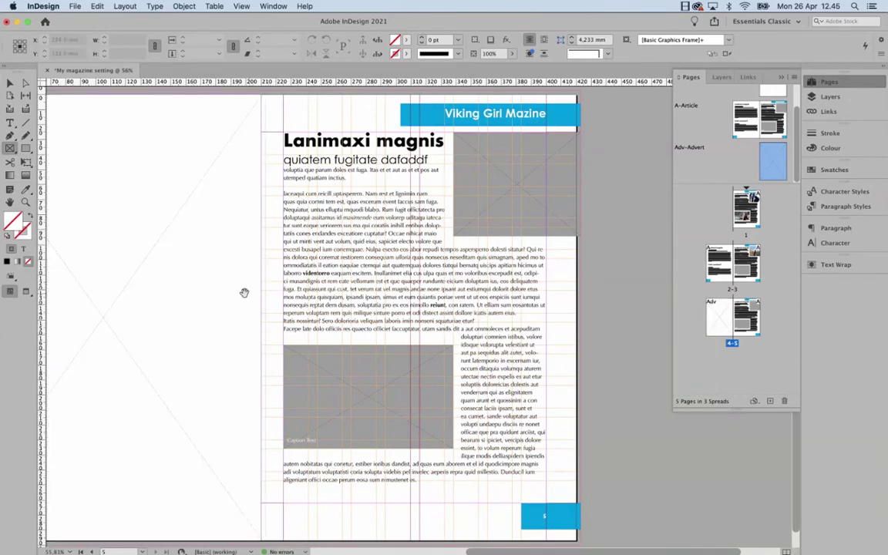
Override the advert placeholder frame on page 4 and place the image IMG_8191.jpg in it.
drag(244, 294, 423, 304)
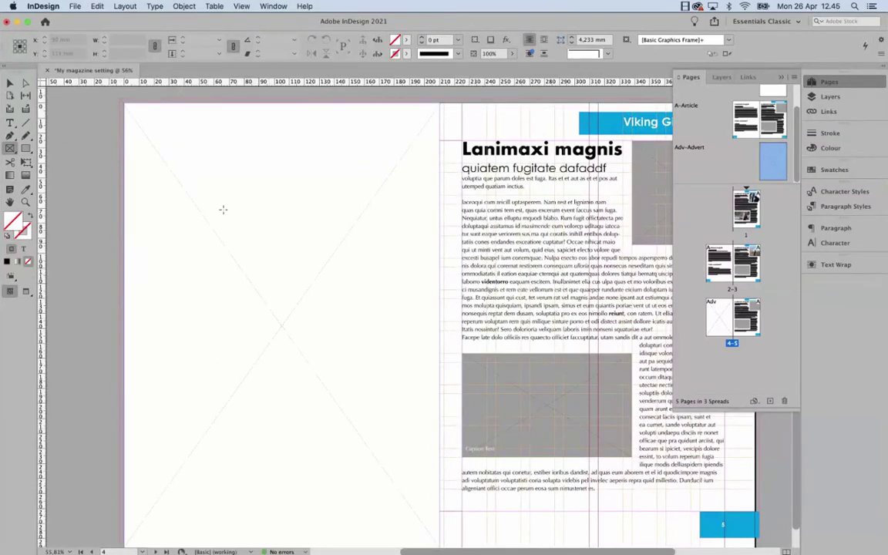
click(7, 81)
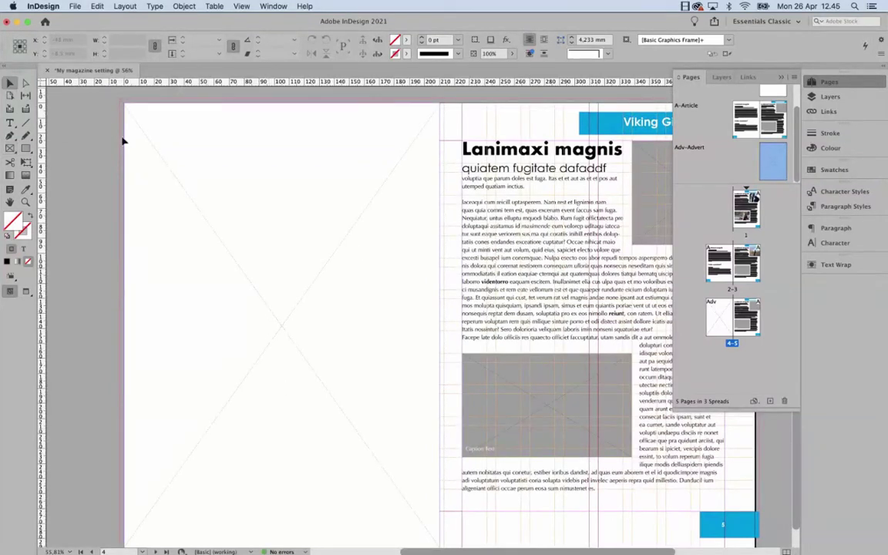
click(194, 188)
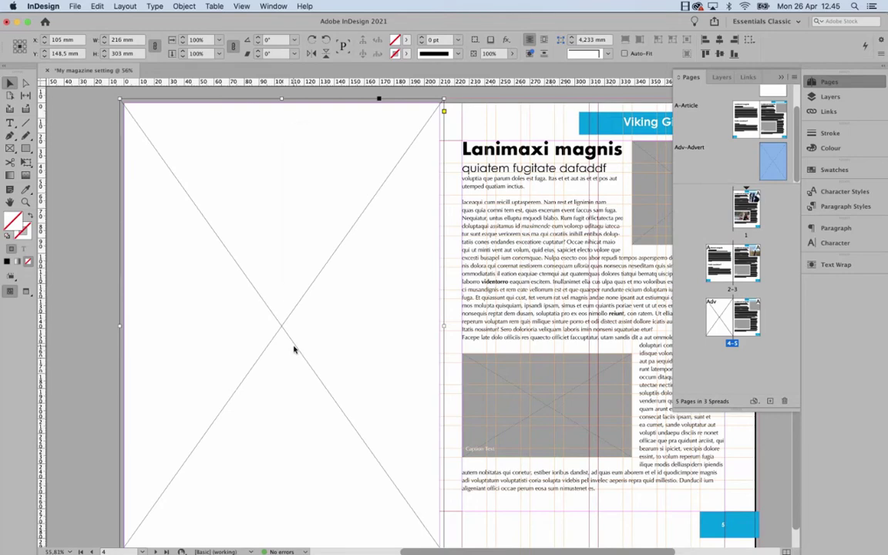
key(super+d)
click(366, 208)
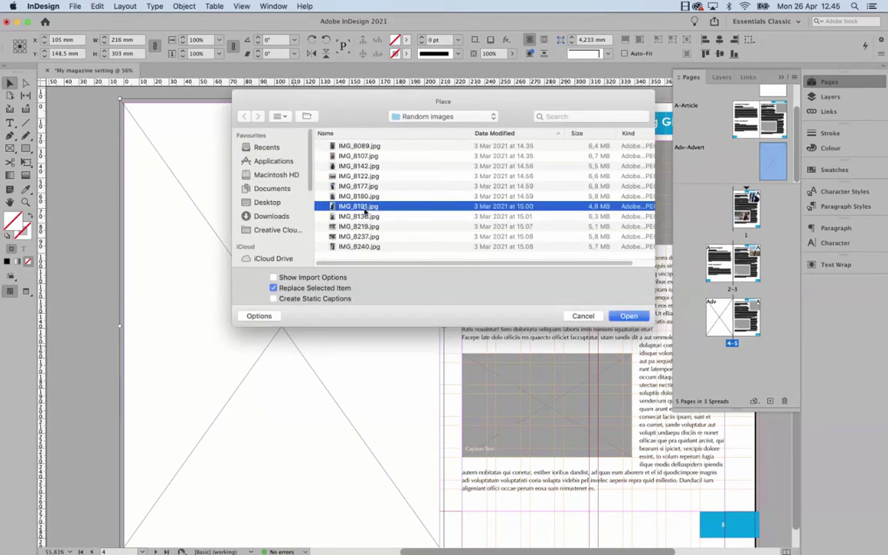
click(628, 316)
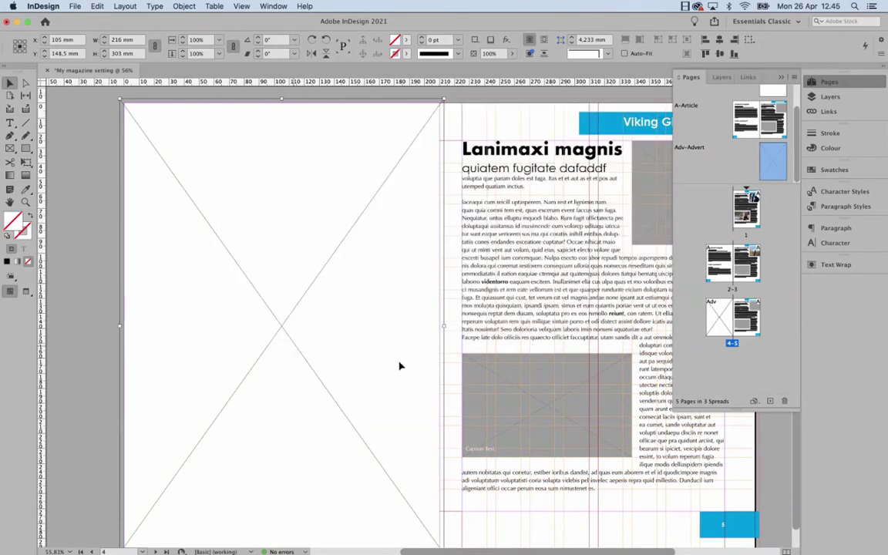
click(97, 265)
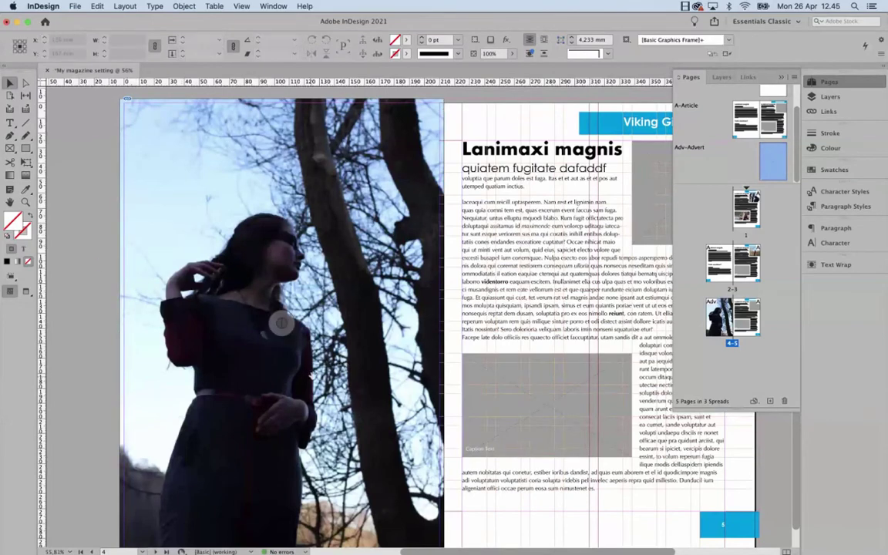
Examine how the placed advert image fills page 4 beside the article on page 5.
scroll(301, 364, down, 3)
scroll(302, 364, up, 2)
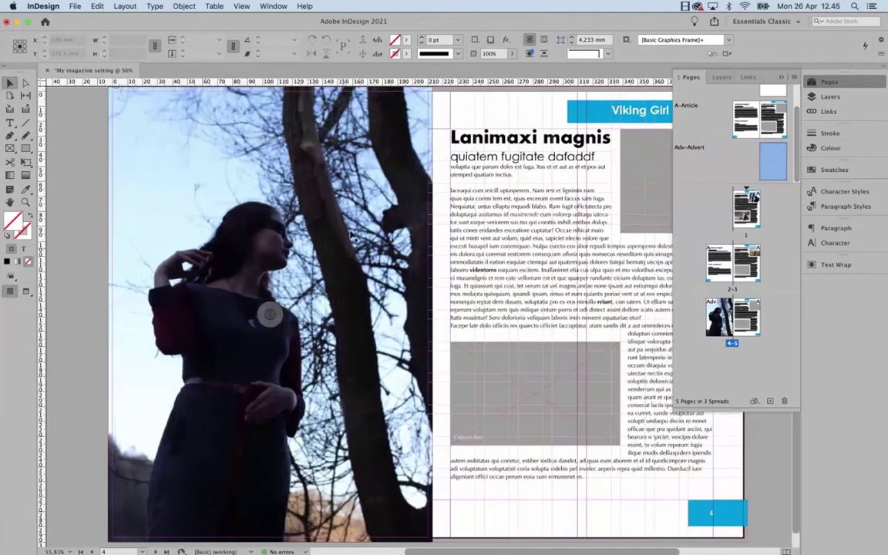
scroll(271, 325, up, 2)
scroll(370, 222, down, 1)
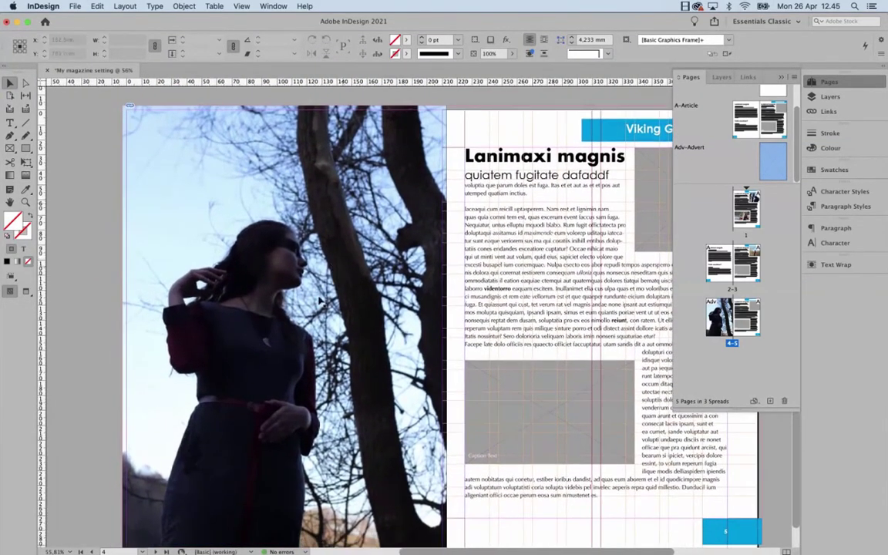
scroll(308, 254, down, 3)
scroll(319, 230, up, 2)
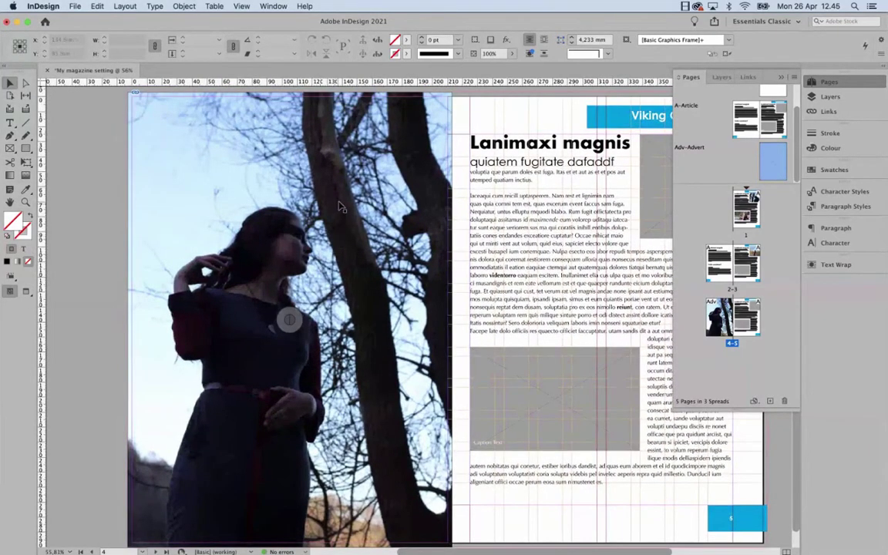
scroll(416, 168, up, 2)
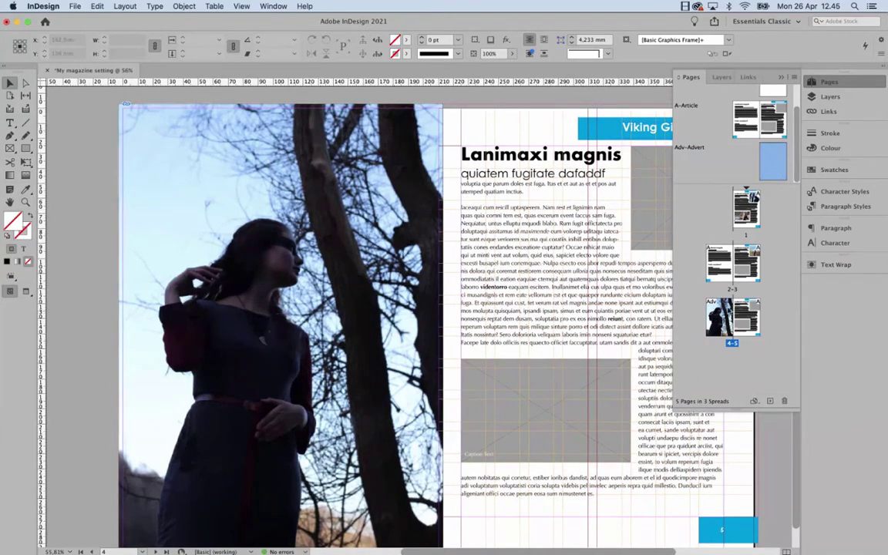
scroll(536, 219, right, 5)
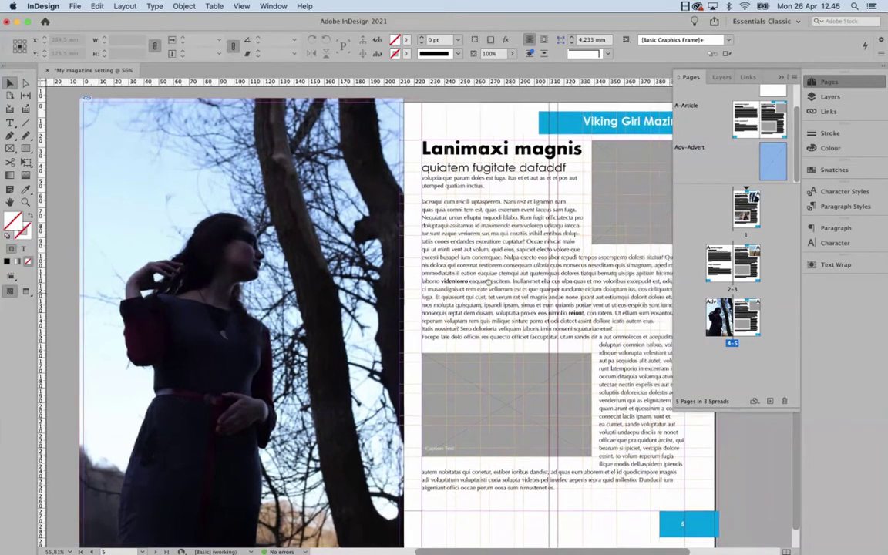
scroll(536, 219, up, 2)
scroll(535, 219, right, 2)
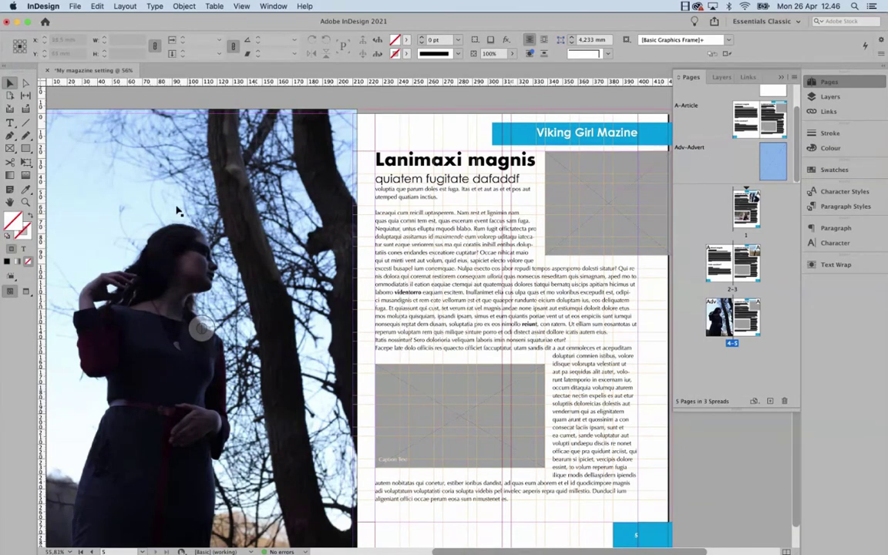
Review the article pages 2, 3 and 5, alternating between spreads 2-3 and 4-5.
double_click(719, 262)
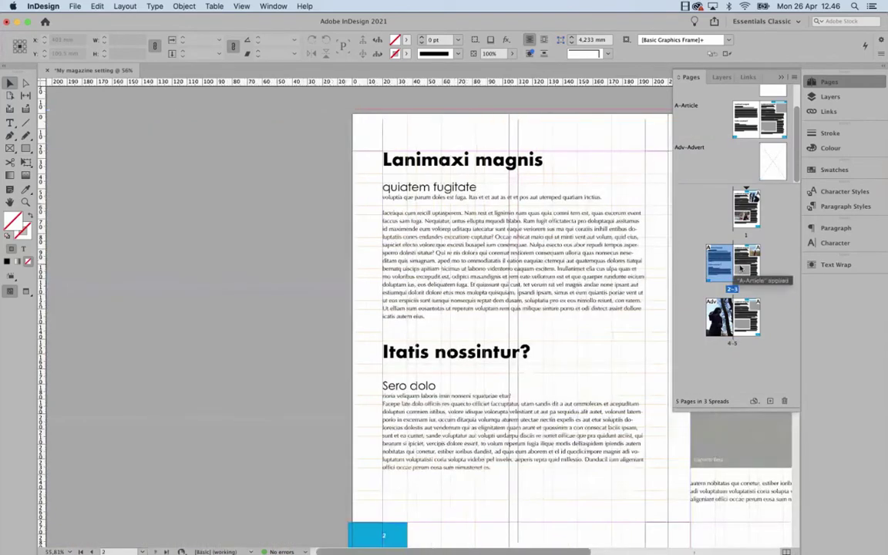
double_click(745, 264)
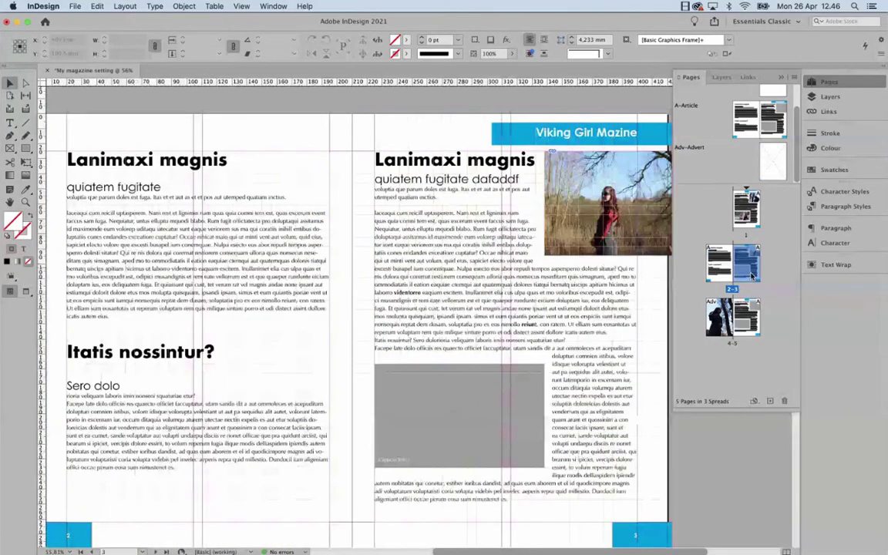
double_click(747, 317)
double_click(719, 262)
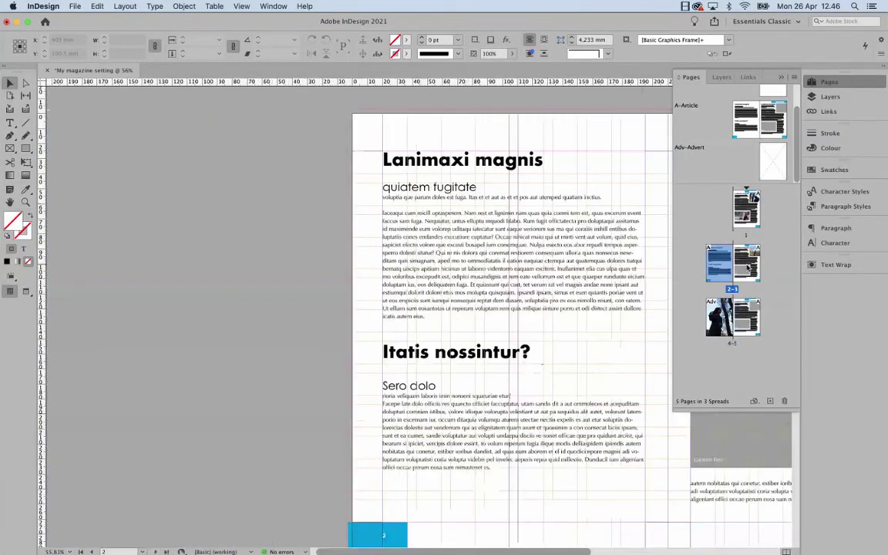
double_click(745, 264)
double_click(754, 314)
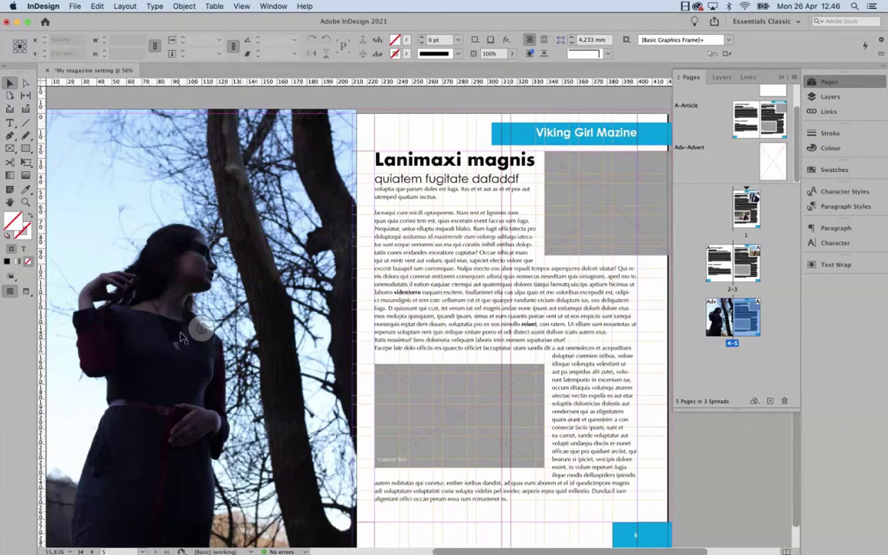
Add two more article pages after page 5.
double_click(757, 332)
click(770, 402)
click(770, 401)
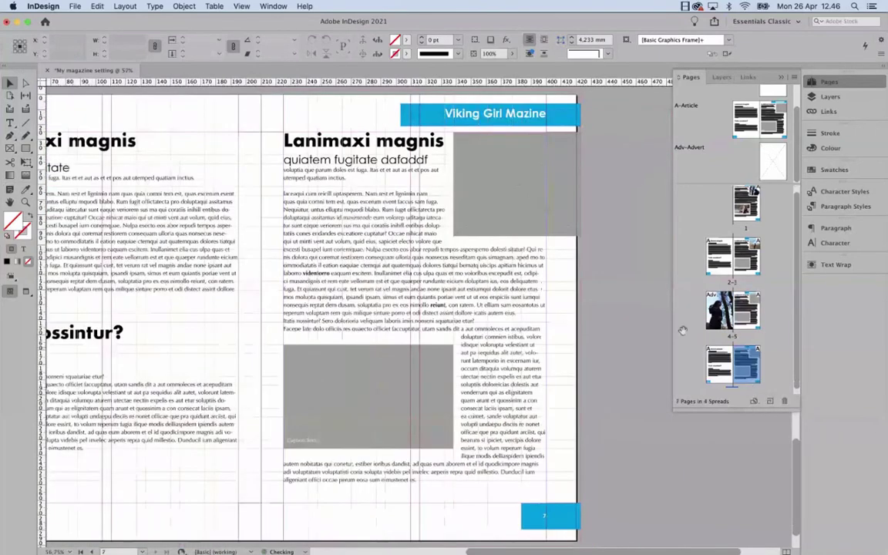
Review the newly added article spread 6-7, moving back to the advert and article on spread 4-5.
scroll(440, 258, up, 3)
scroll(440, 258, left, 3)
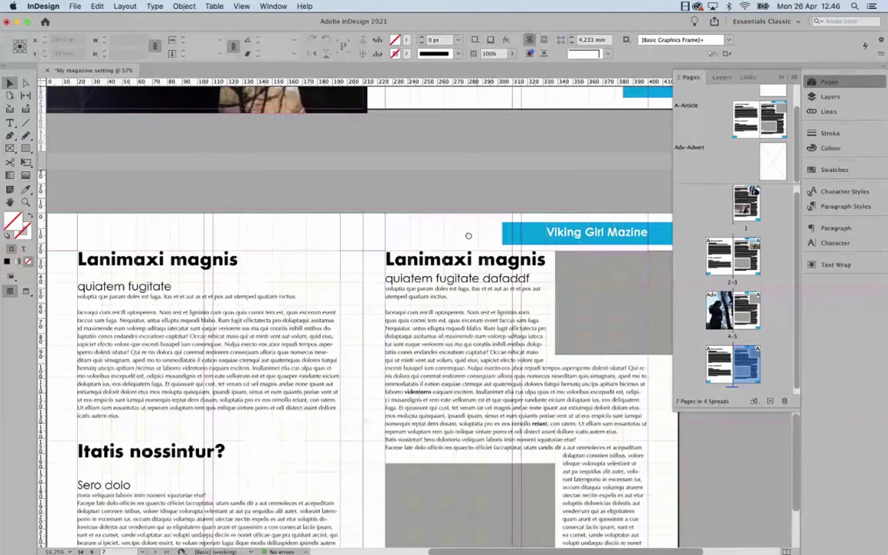
scroll(467, 235, up, 5)
scroll(468, 223, right, 1)
scroll(467, 222, up, 8)
scroll(468, 223, left, 2)
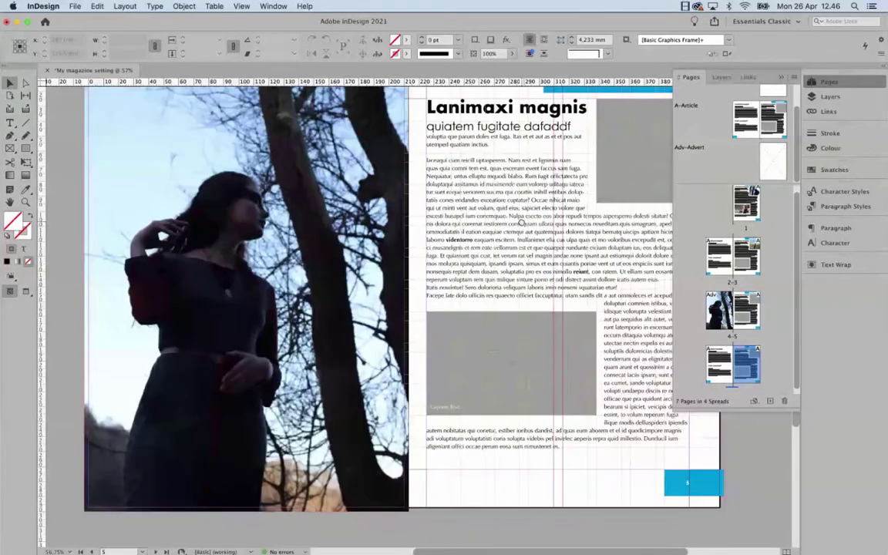
scroll(521, 223, up, 2)
scroll(521, 223, right, 1)
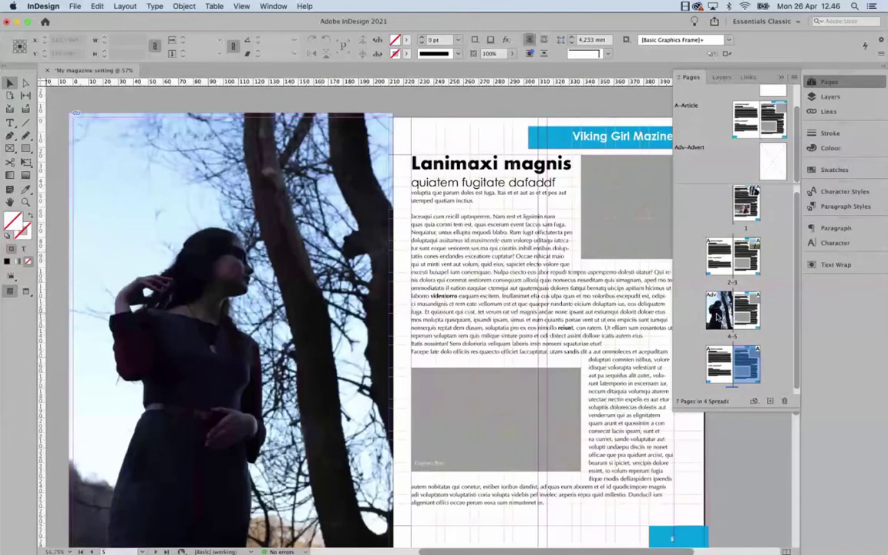
Check which layer holds the advert image on page 4, and return to the page overview.
click(715, 313)
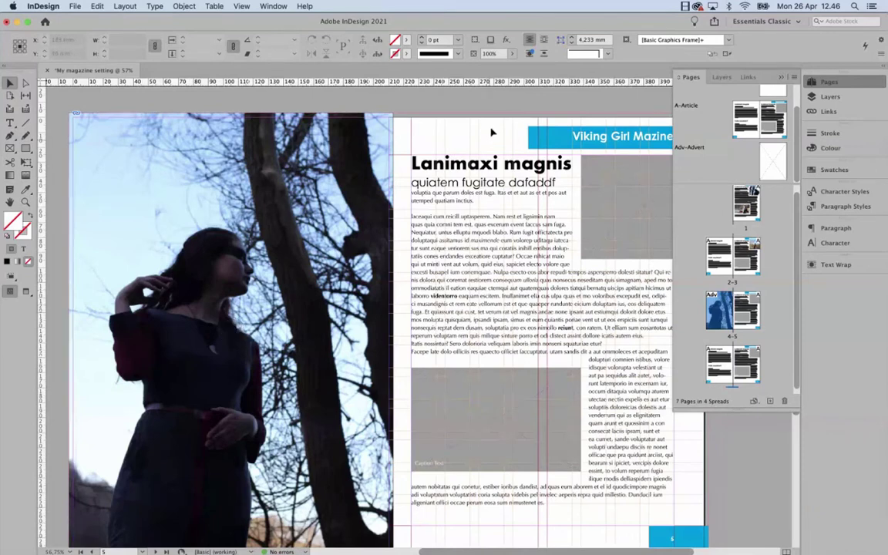
click(357, 243)
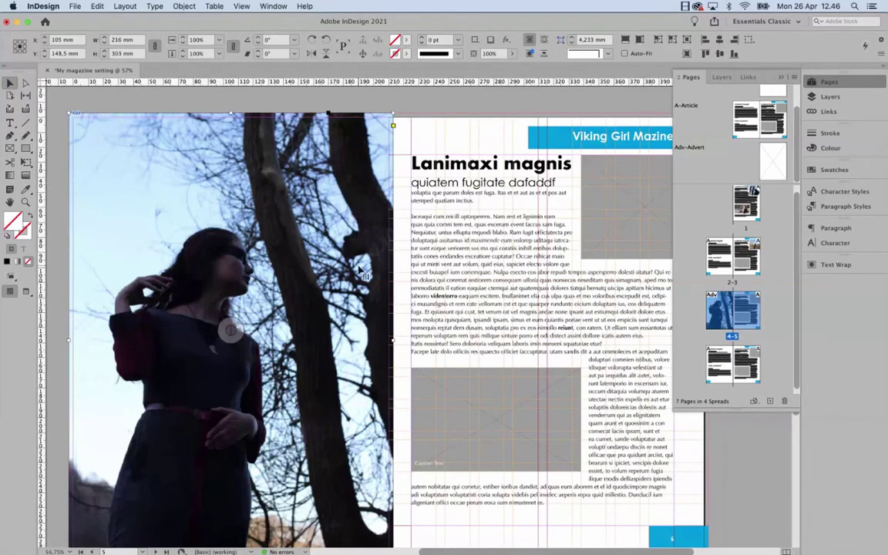
click(830, 97)
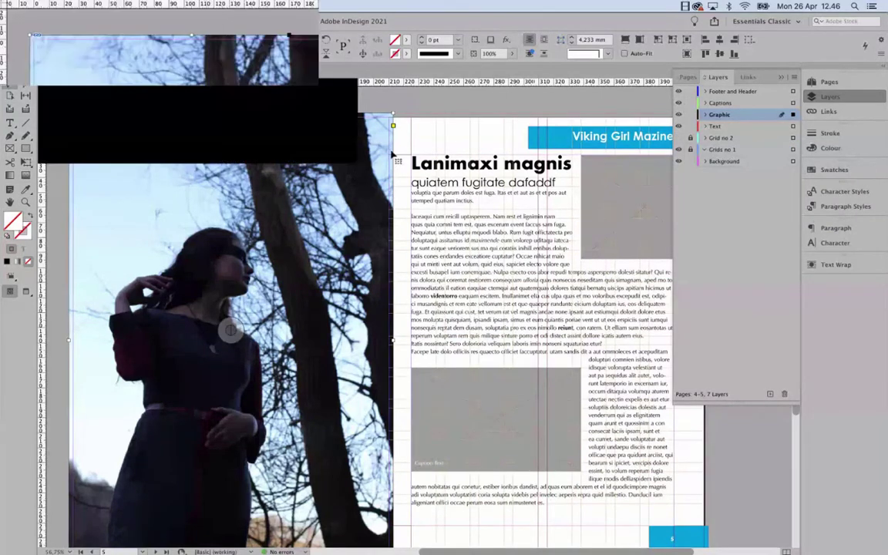
click(531, 109)
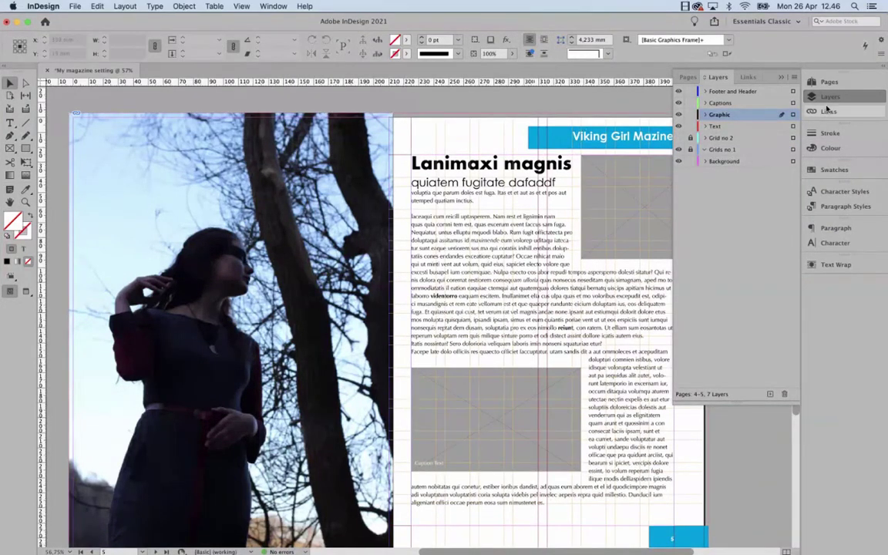
click(829, 83)
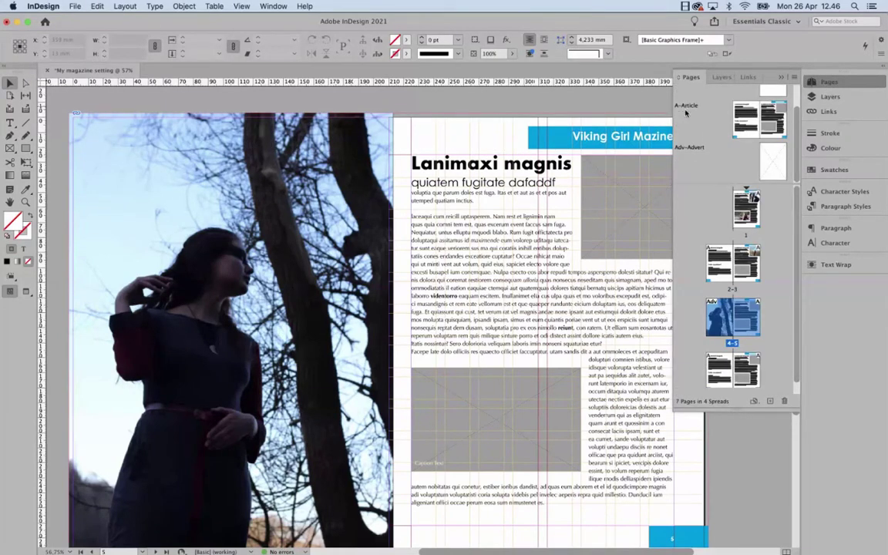
Open the A-Article master and examine both pages of its spread.
click(716, 116)
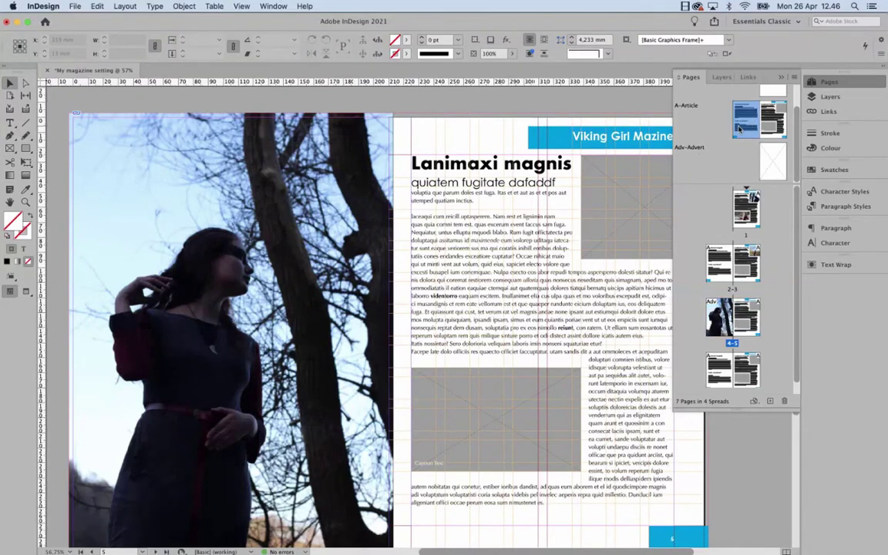
double_click(738, 129)
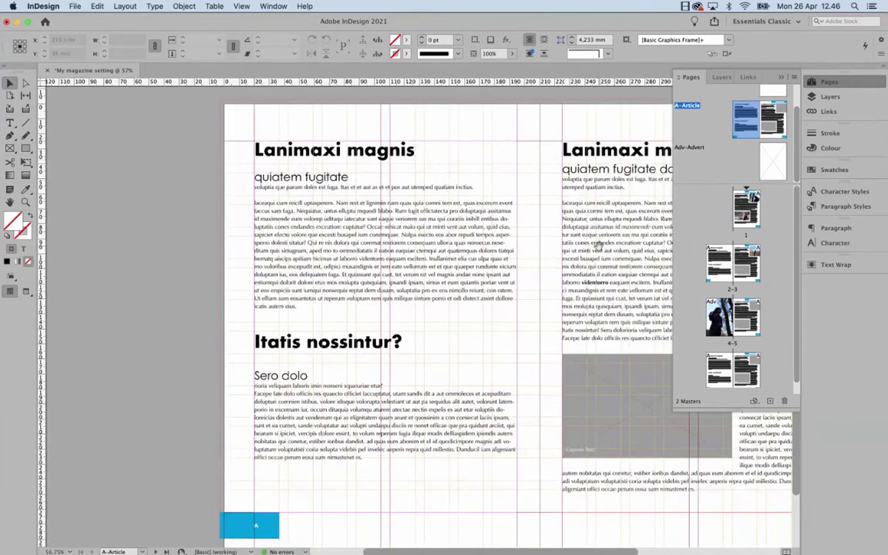
scroll(598, 245, right, 3)
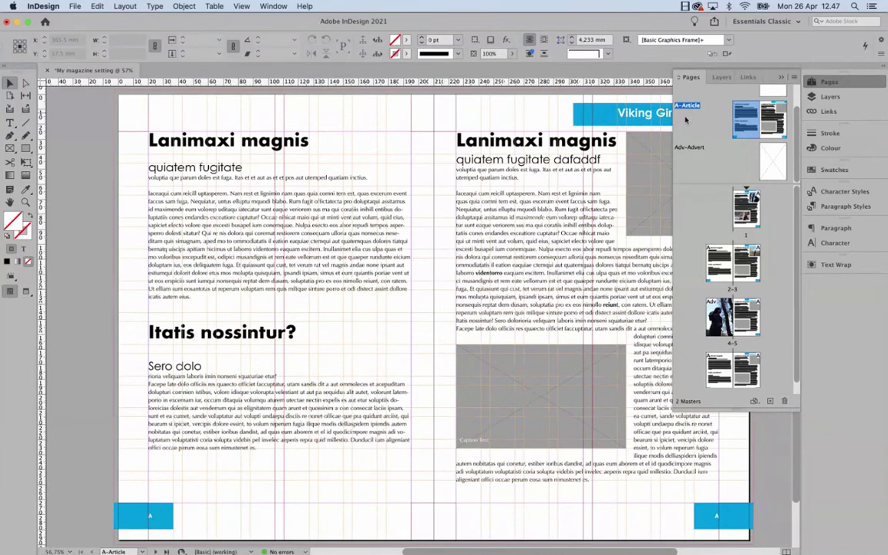
scroll(411, 143, right, 3)
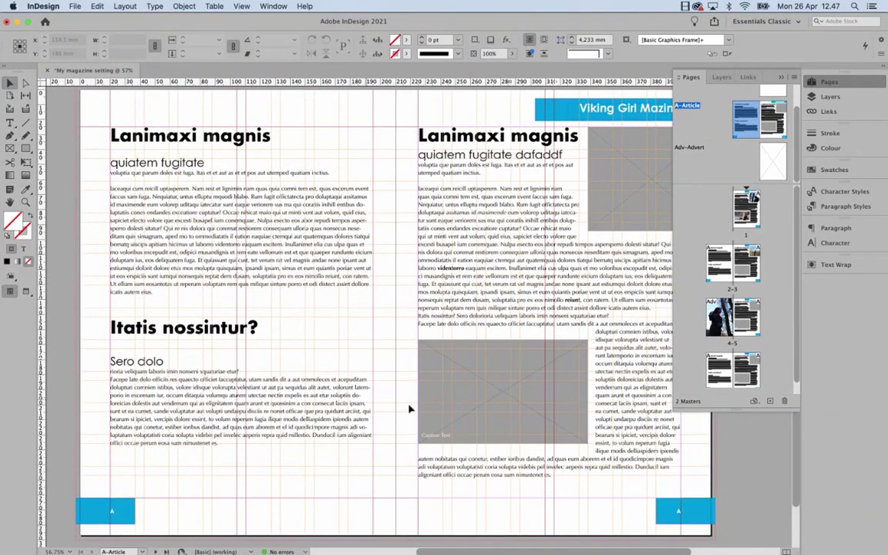
Start a new two-page A4 master based on A-Article.
click(793, 77)
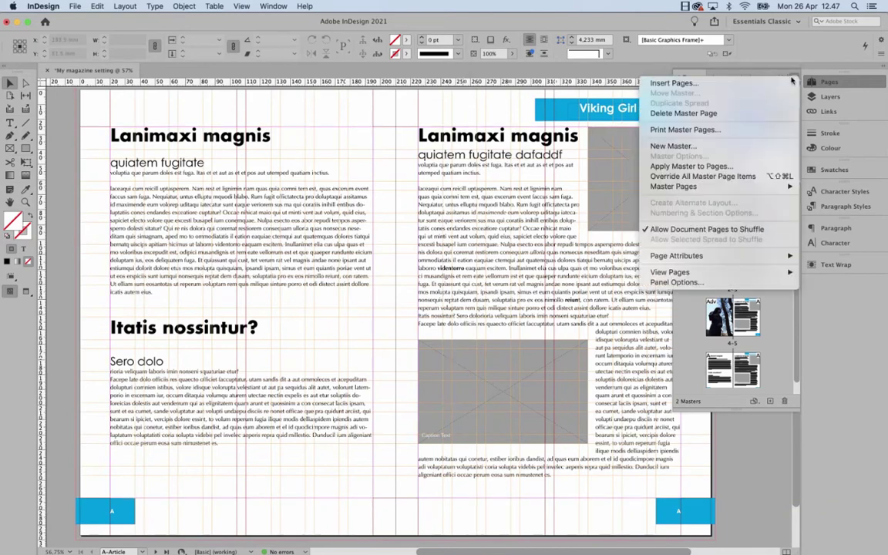
click(744, 145)
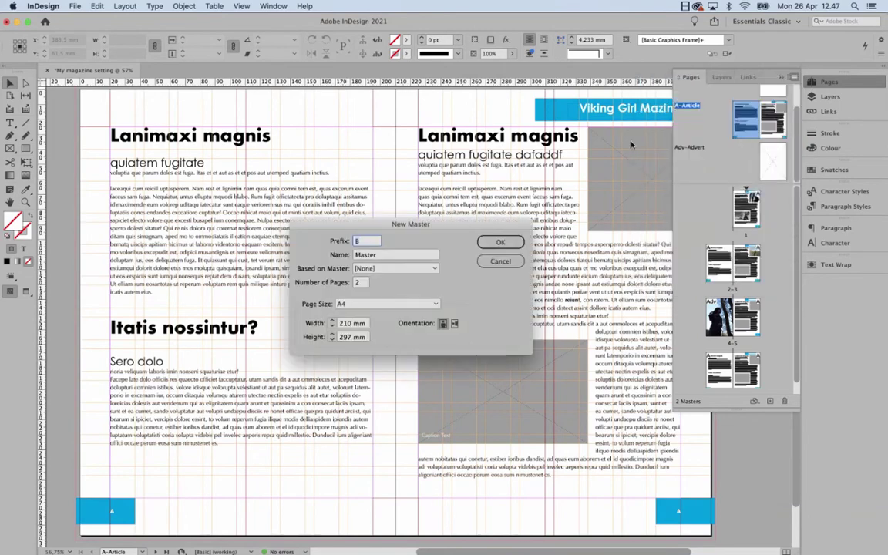
click(392, 269)
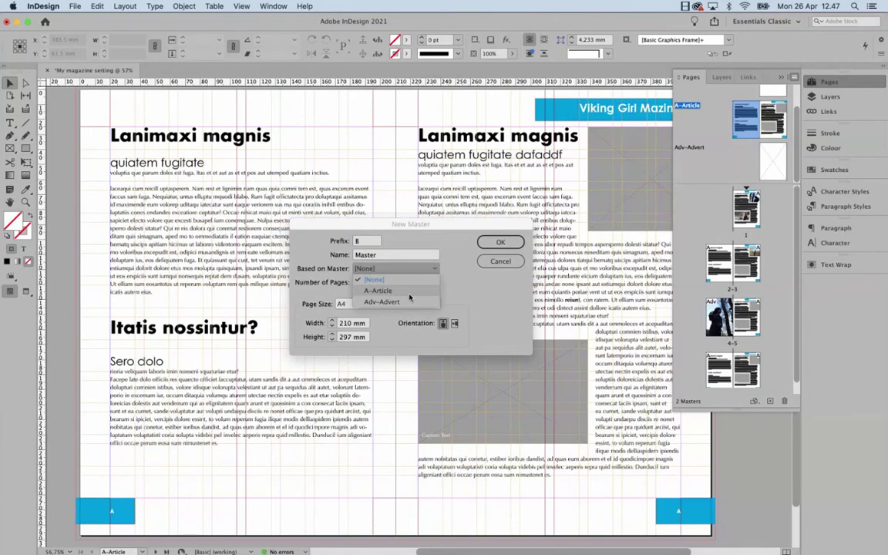
click(410, 292)
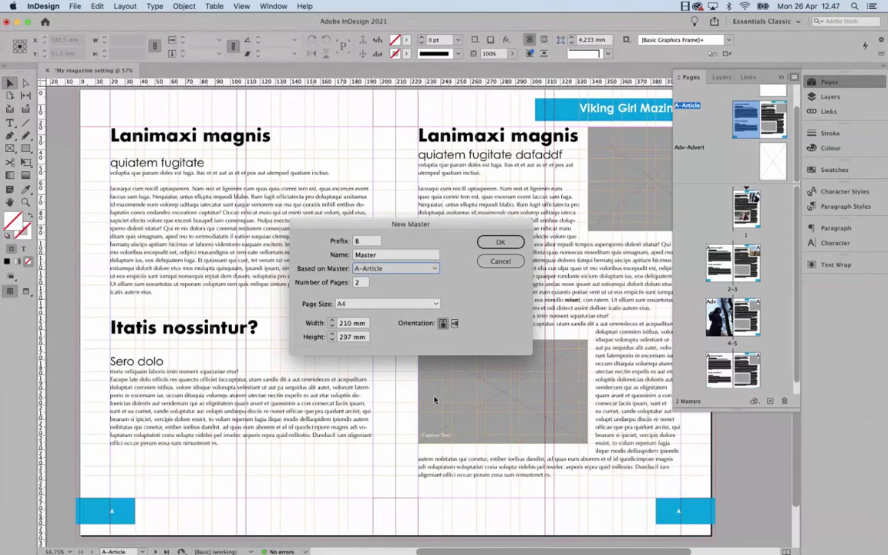
Set the new master's prefix to Life and its name to Article 2.
double_click(362, 255)
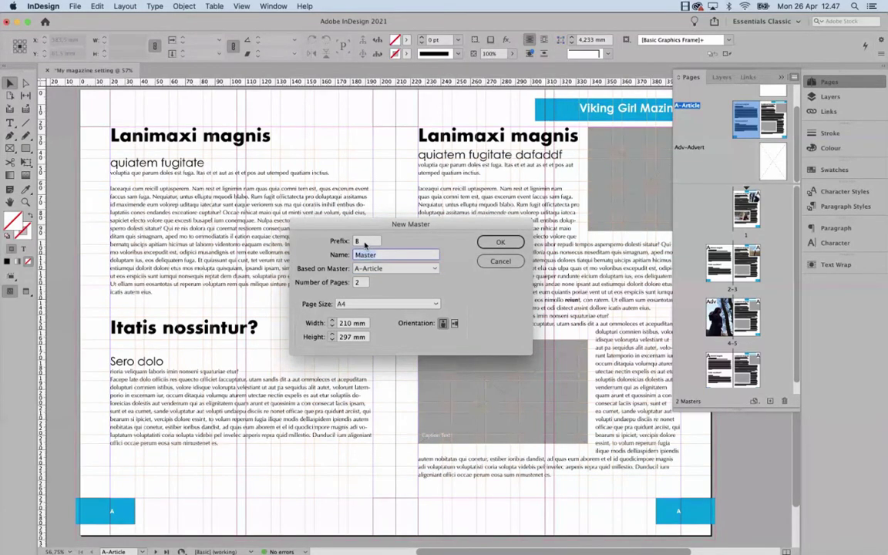
click(365, 242)
text(AA)
key(Tab)
key(shift+Tab)
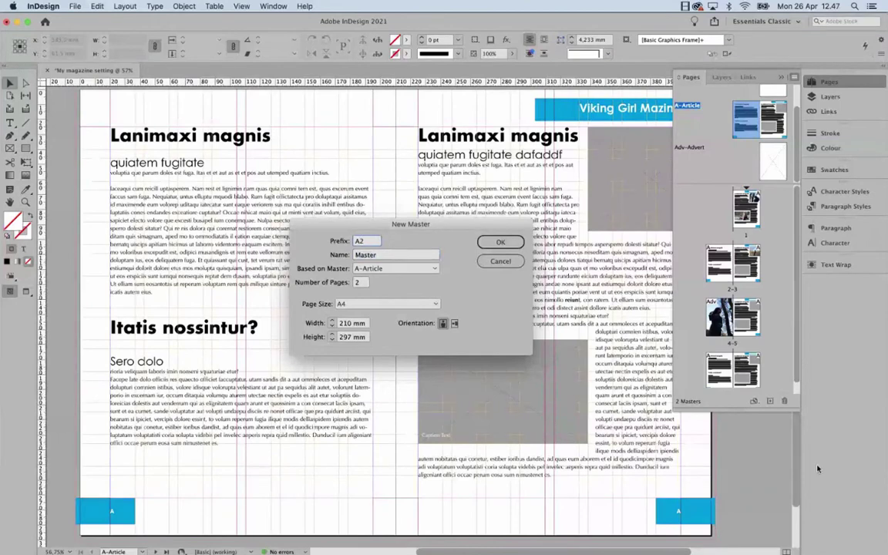
key(Tab)
text(Ar)
key(shift+Tab)
key(Tab)
click(393, 255)
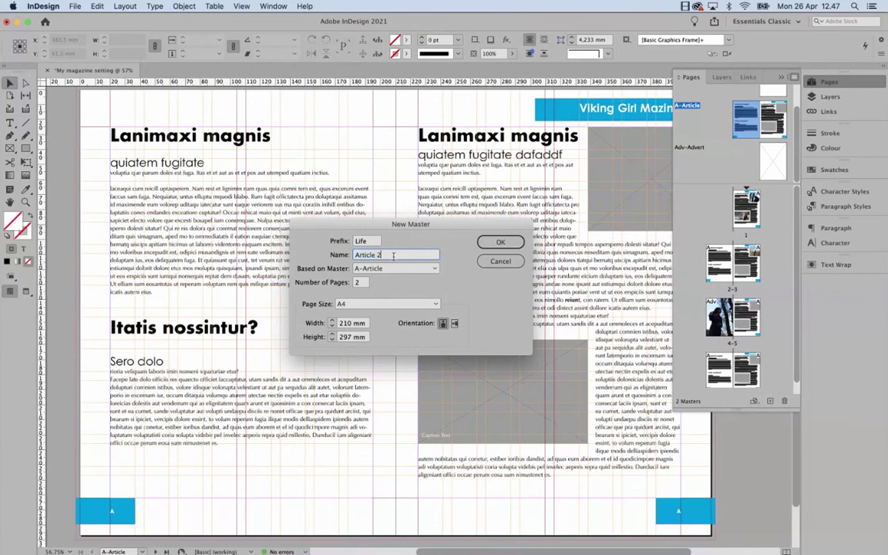
Set the new master's prefix to LA and its name to Lifestyle Article, and create it.
click(373, 241)
text(A)
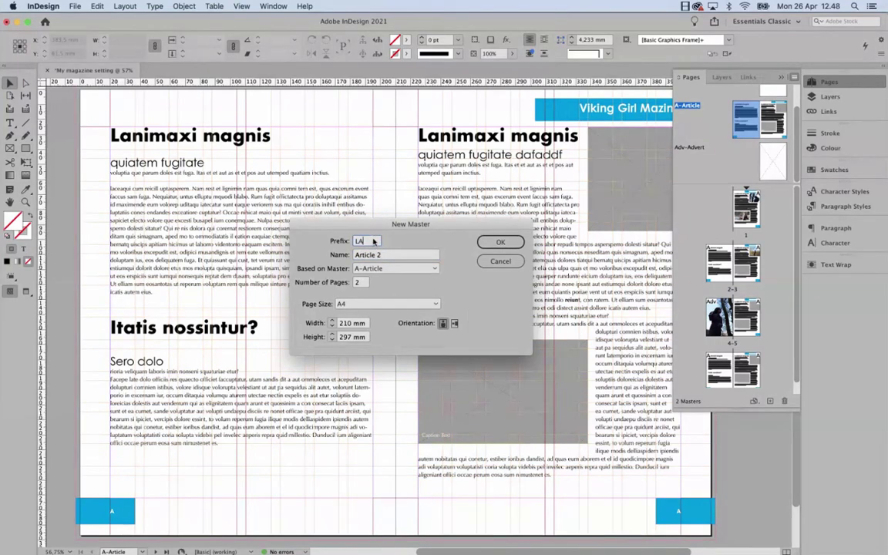
key(Tab)
text(Lifest)
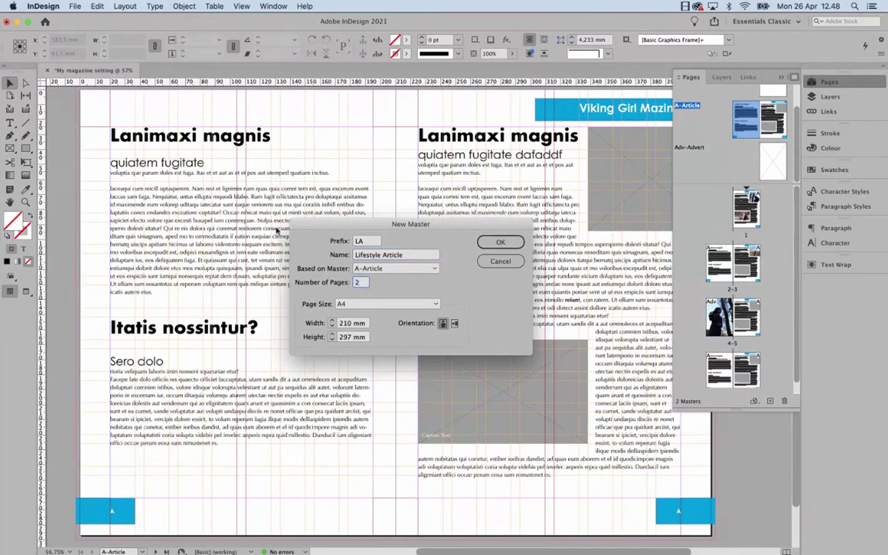
key(Tab)
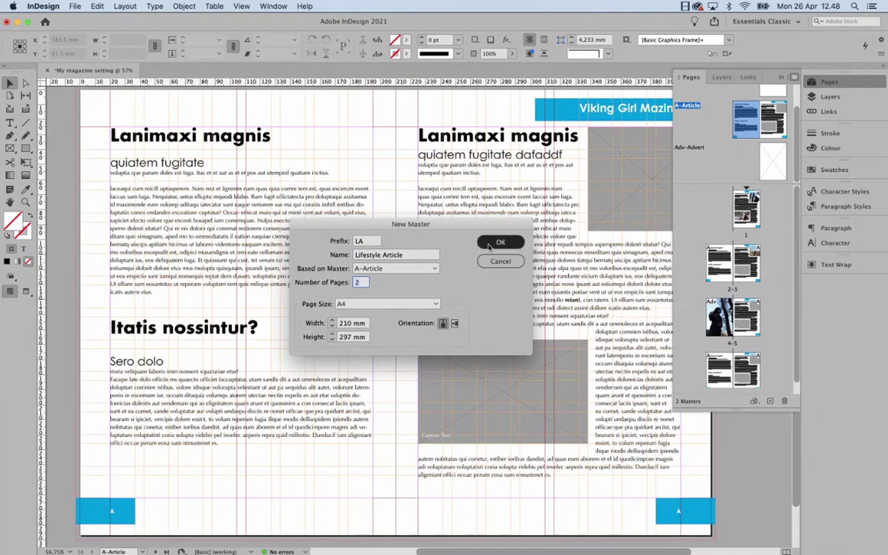
key(Return)
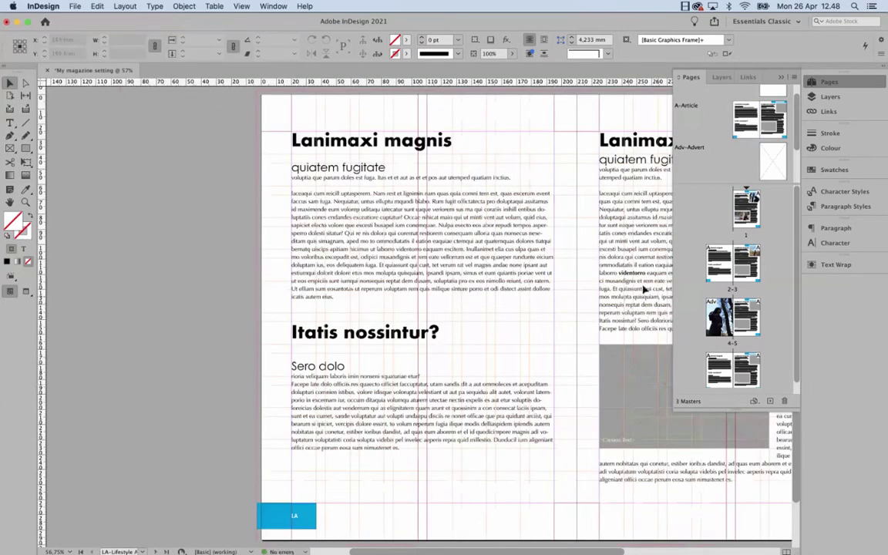
scroll(794, 171, down, 2)
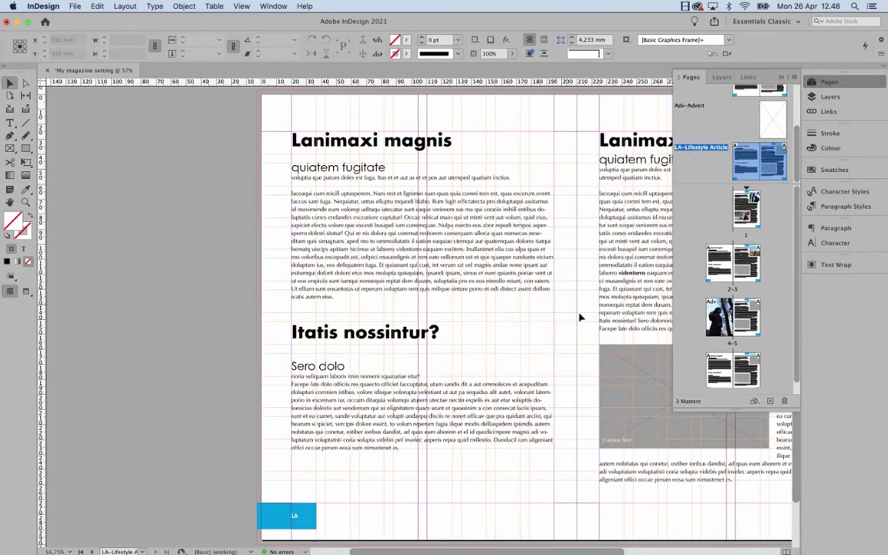
drag(577, 314, 363, 328)
On the left page of the A-Article master, delete the last lines of the body text above the heading "Itatis nossintur?".
scroll(737, 141, up, 3)
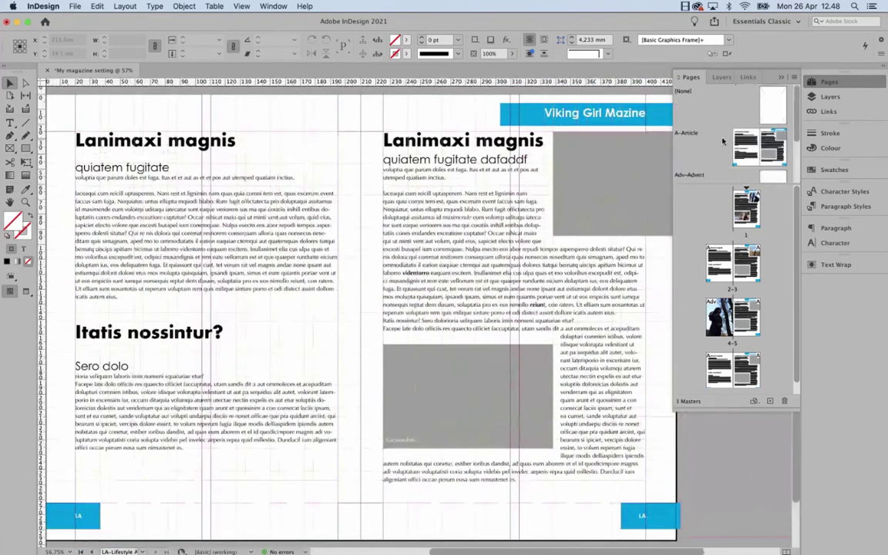
double_click(738, 141)
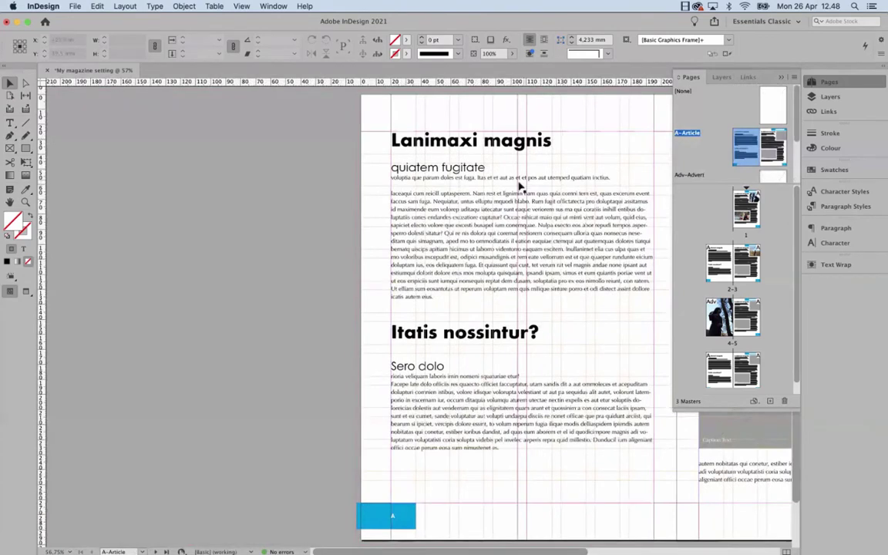
key(t)
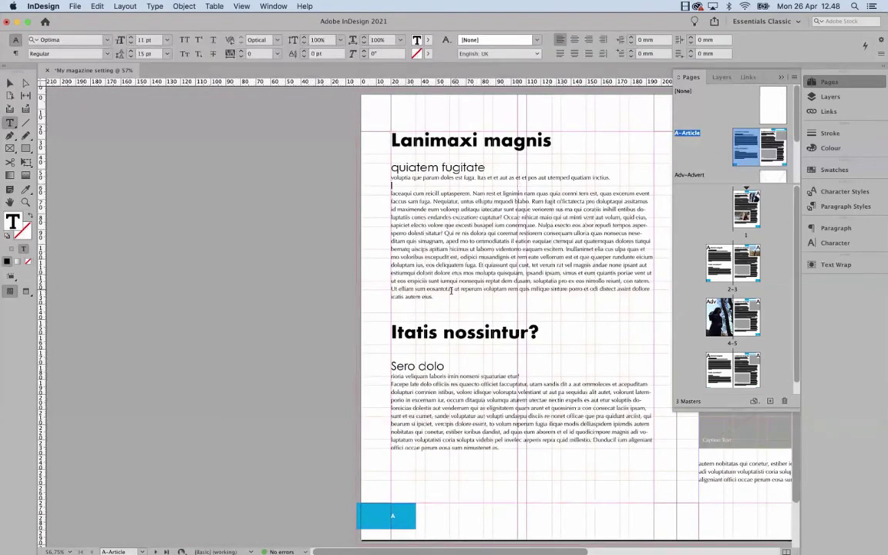
drag(433, 297, 471, 246)
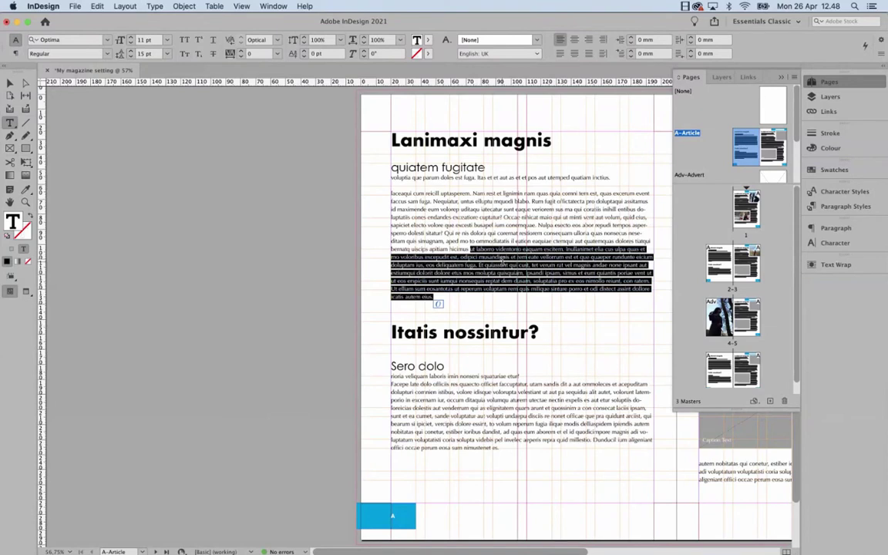
key(BackSpace)
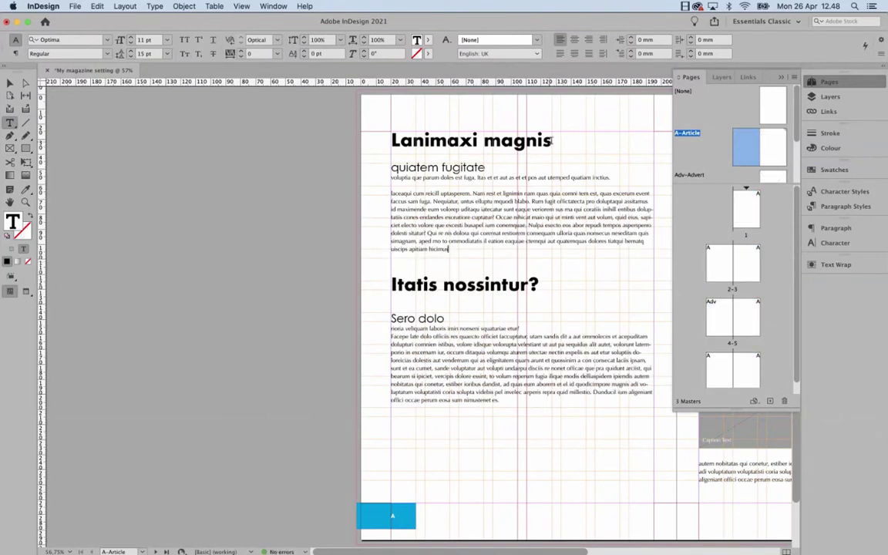
Check on both pages of the LA-Lifestyle Article master how the A-Article text edit carries over.
scroll(695, 142, down, 3)
scroll(698, 144, up, 3)
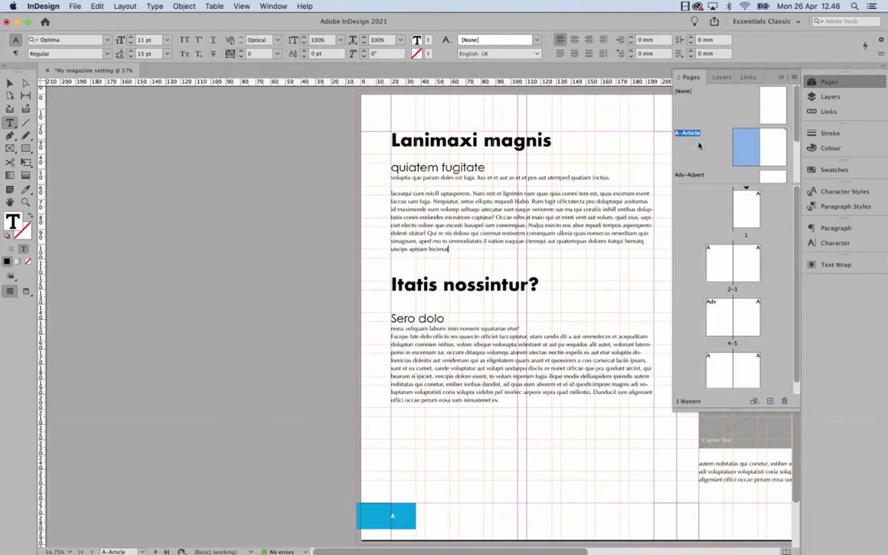
scroll(698, 146, down, 3)
double_click(746, 164)
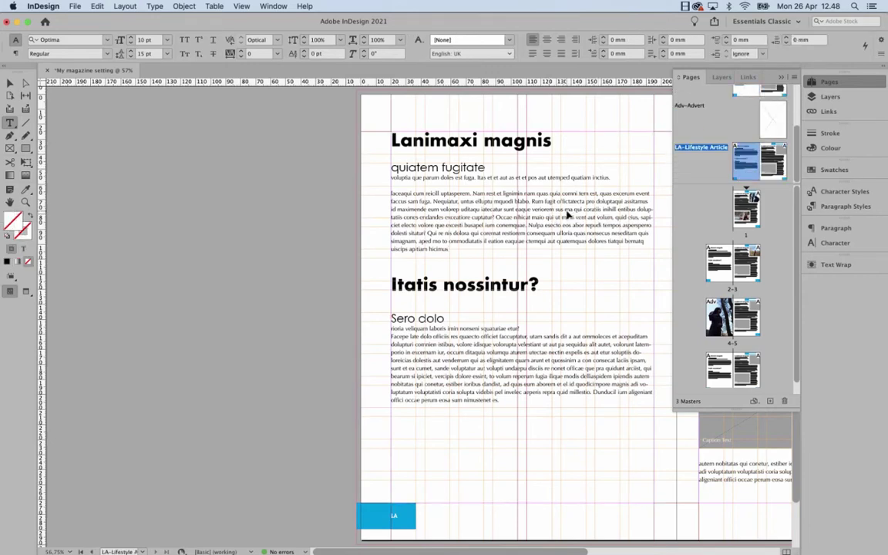
key(super+minus)
double_click(769, 164)
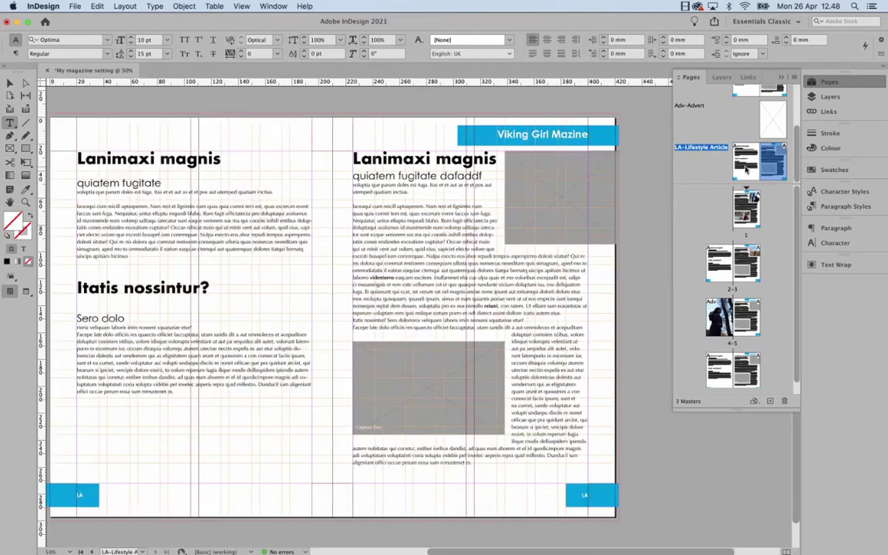
double_click(745, 166)
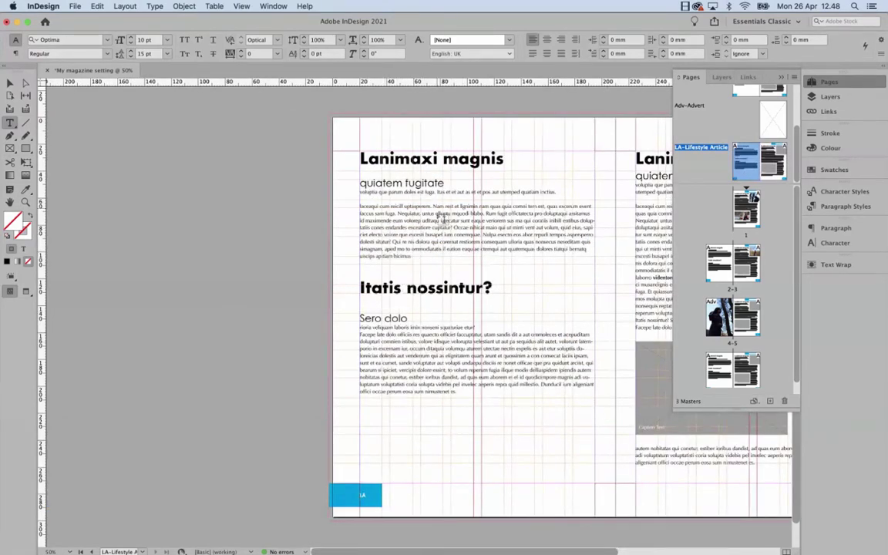
Return to the A-Article master and undo the body text deletion.
scroll(744, 134, up, 1)
scroll(742, 107, up, 1)
double_click(743, 107)
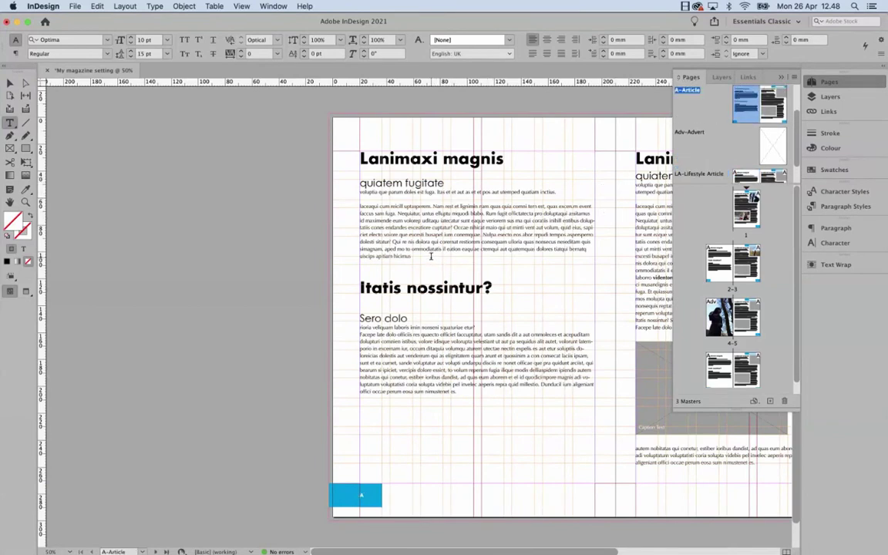
key(super+z)
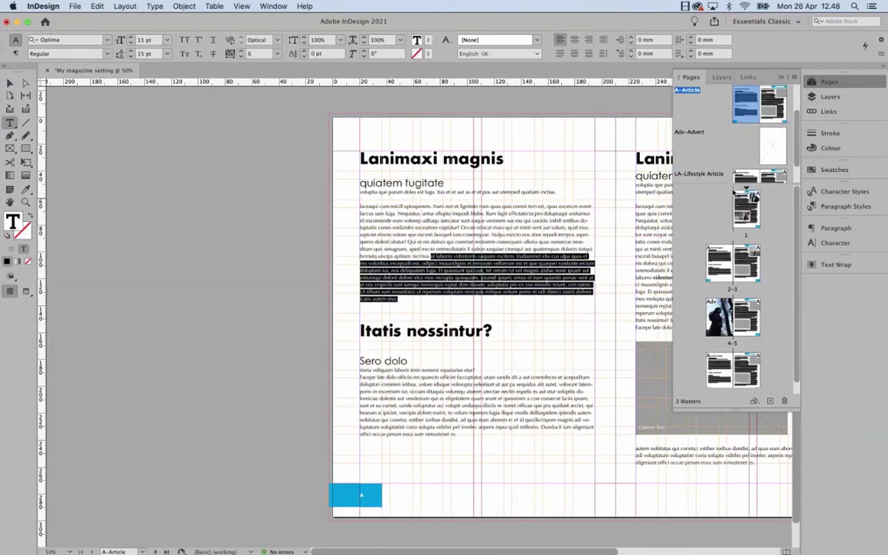
Open the LA-Lifestyle Article master spread for editing.
double_click(746, 177)
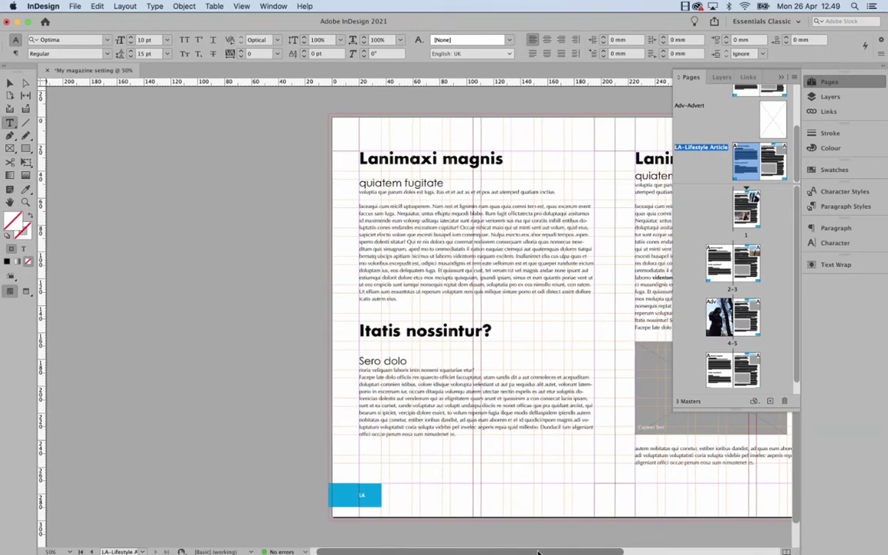
drag(529, 553, 623, 553)
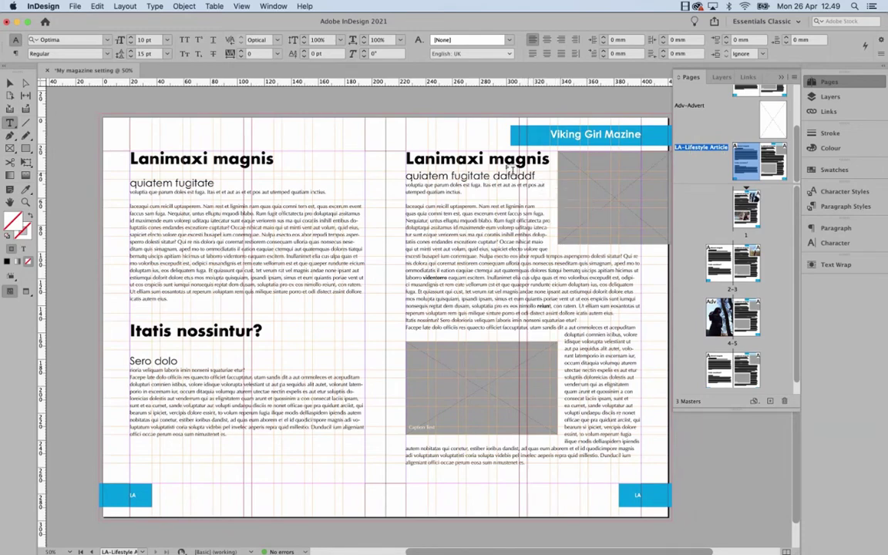
Try overriding only the blue header bar on the right page of the LA master, and undo it.
click(10, 83)
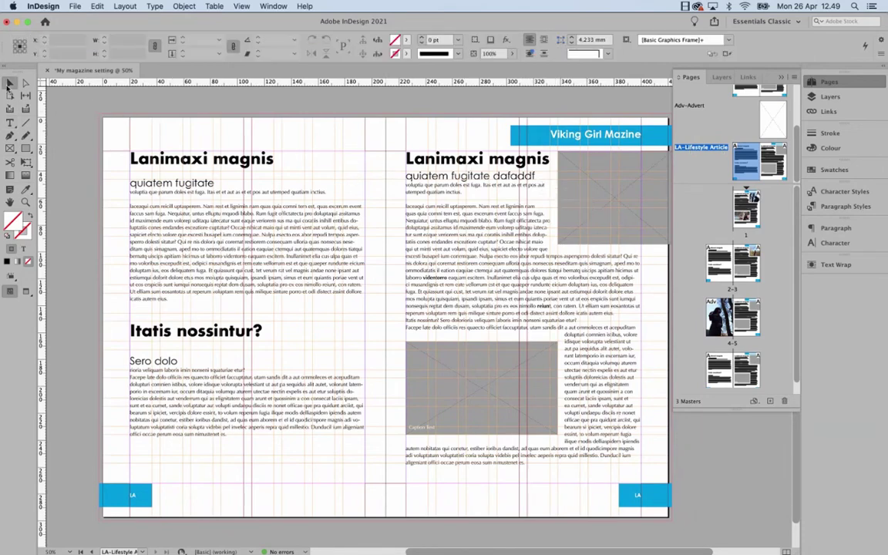
click(516, 136)
click(518, 136)
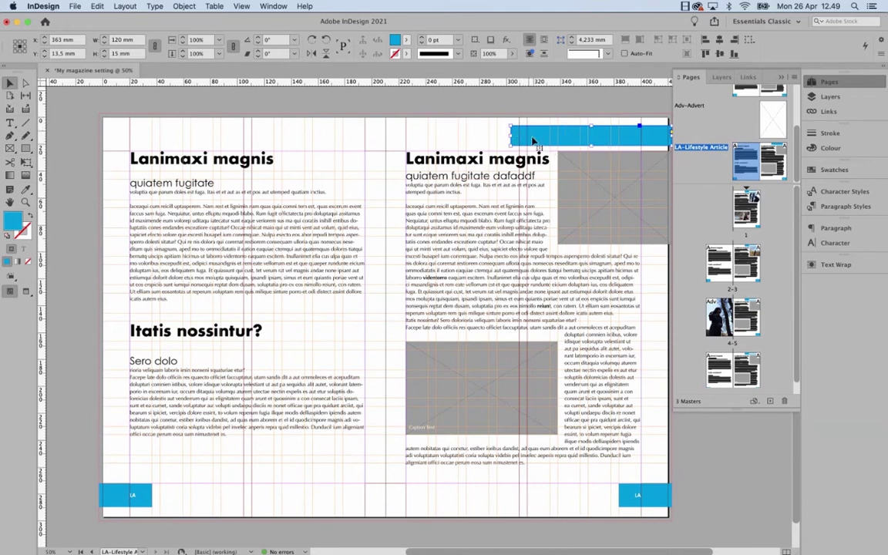
key(super+z)
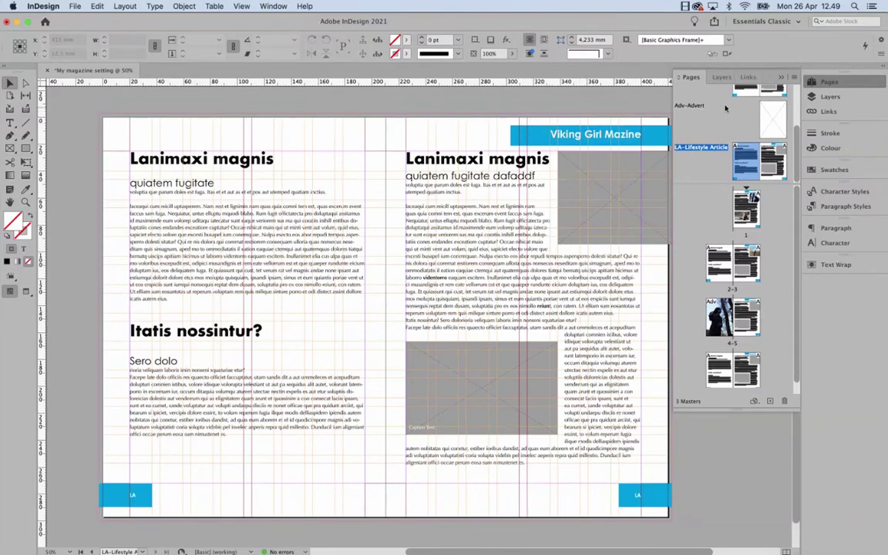
scroll(795, 136, up, 3)
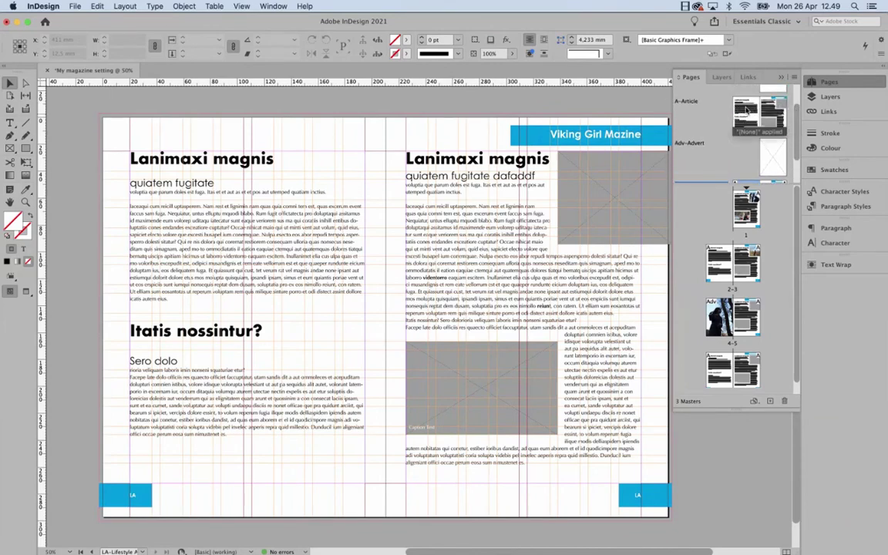
scroll(794, 115, up, 2)
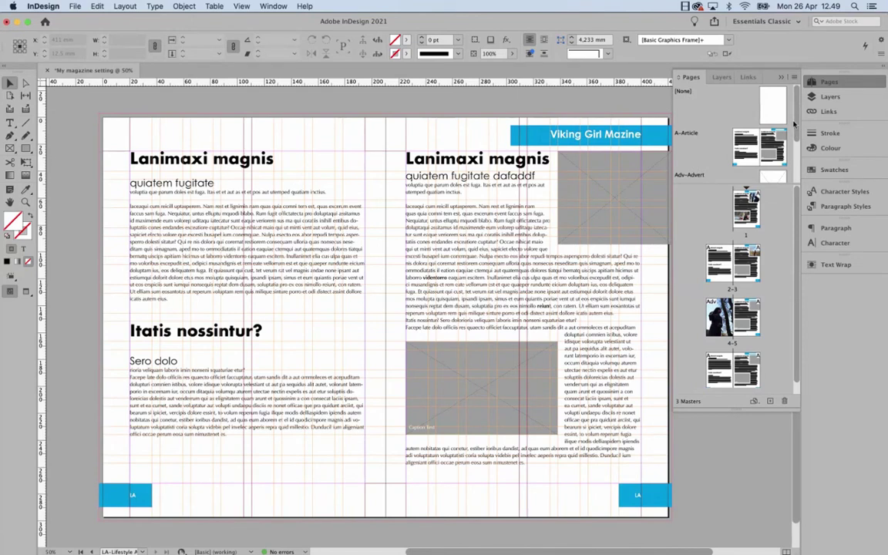
scroll(795, 124, down, 2)
click(689, 150)
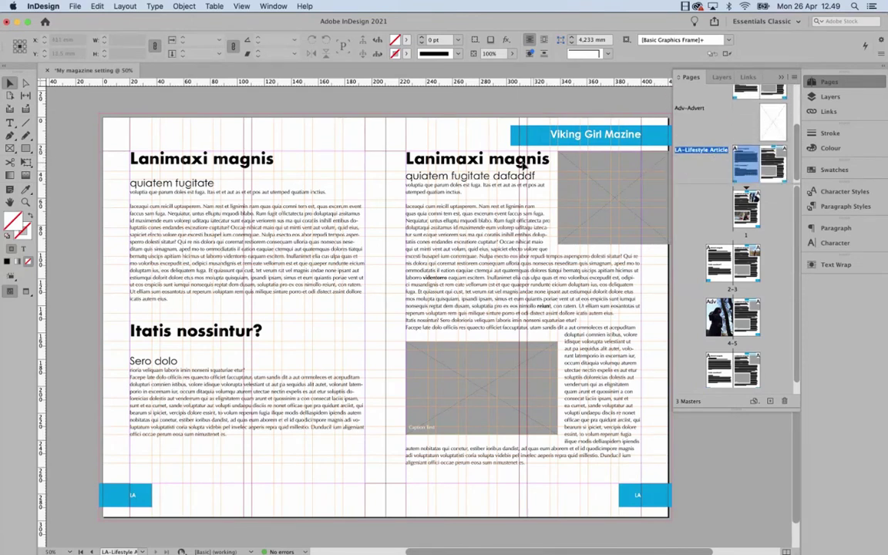
Try overriding the "Viking Girl Mazine" header text together with the blue bar behind it, and undo it.
click(562, 139)
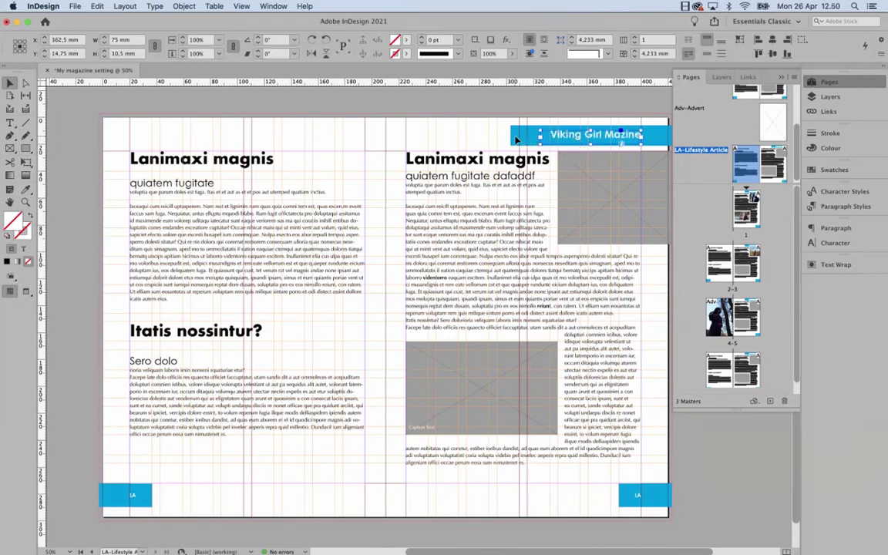
click(516, 139)
key(super+g)
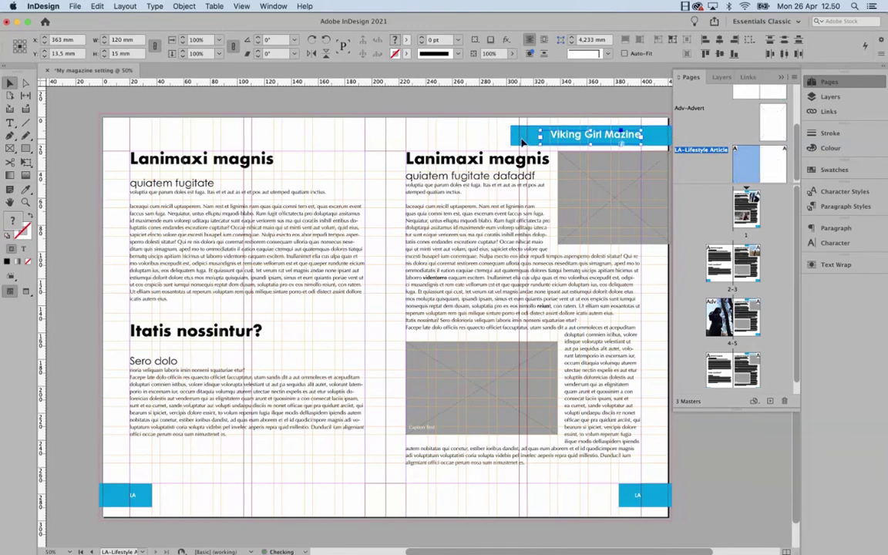
key(super+shift+a)
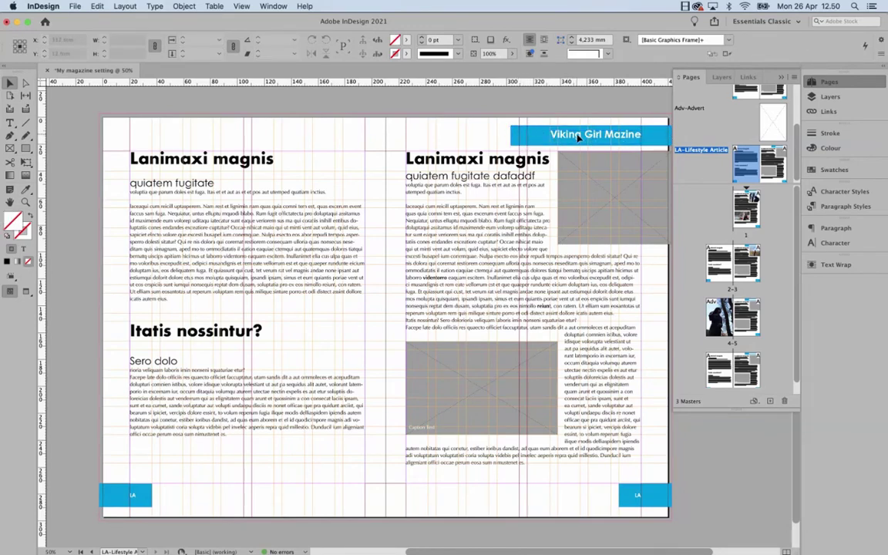
Override the blue header bar without its title, move it up to the page edge, and undo both changes.
click(515, 140)
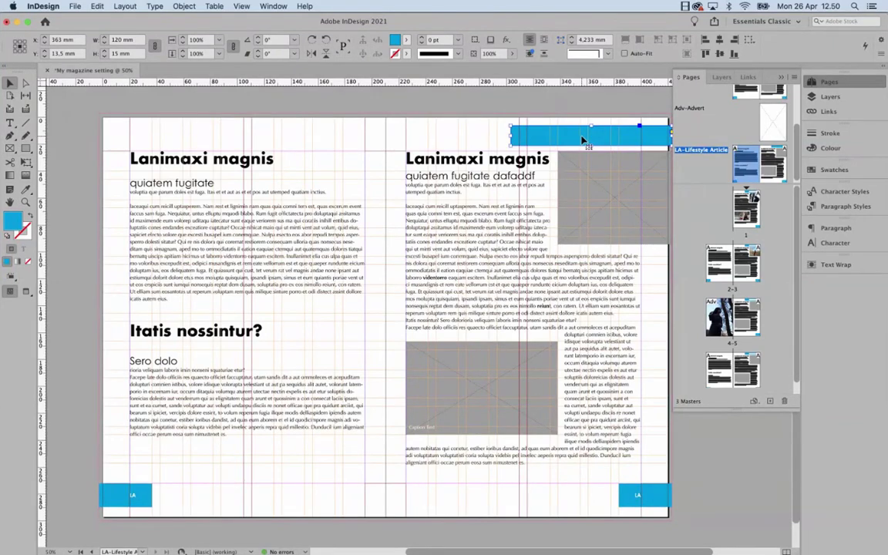
mouse_move(582, 140)
mouse_down()
mouse_move(580, 128)
mouse_move(581, 140)
mouse_up()
key(super+z)
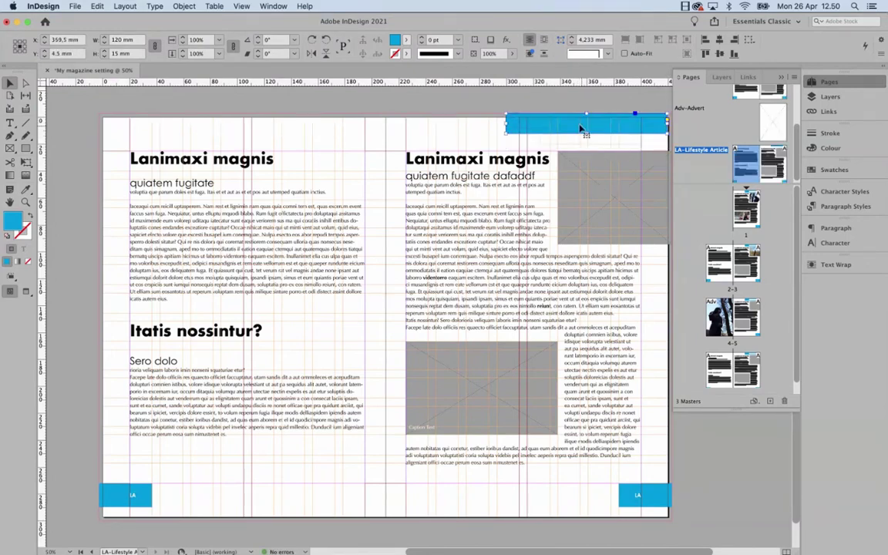
key(super+z)
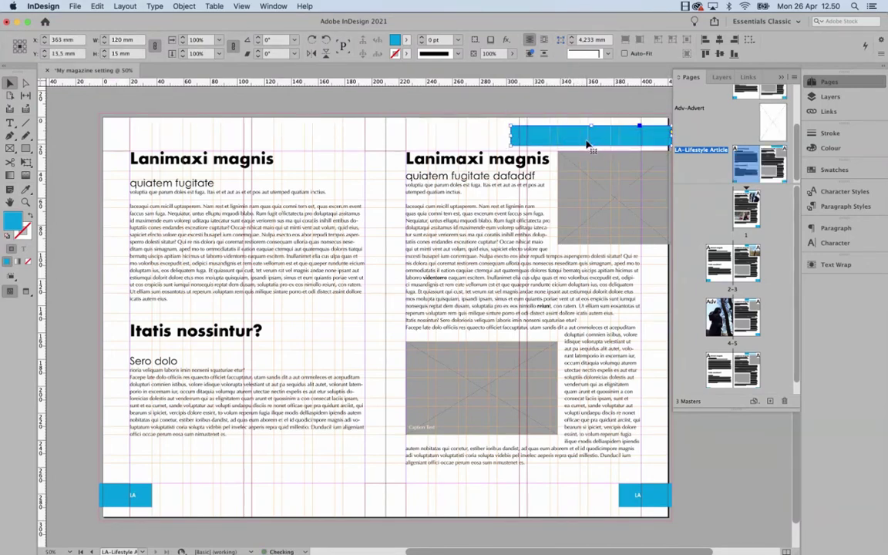
key(super+z)
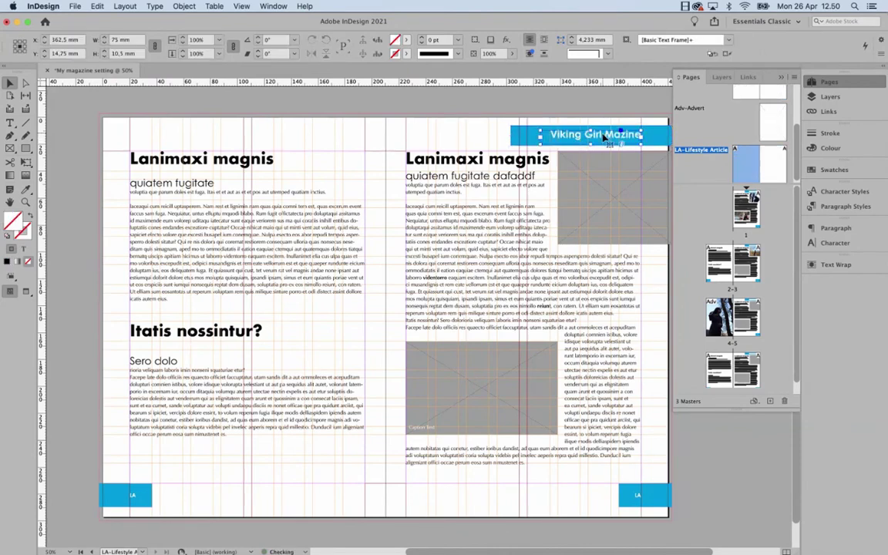
Override the "Viking Girl Mazine" title and the blue bar behind it on the right page, and select only the bar.
click(606, 135)
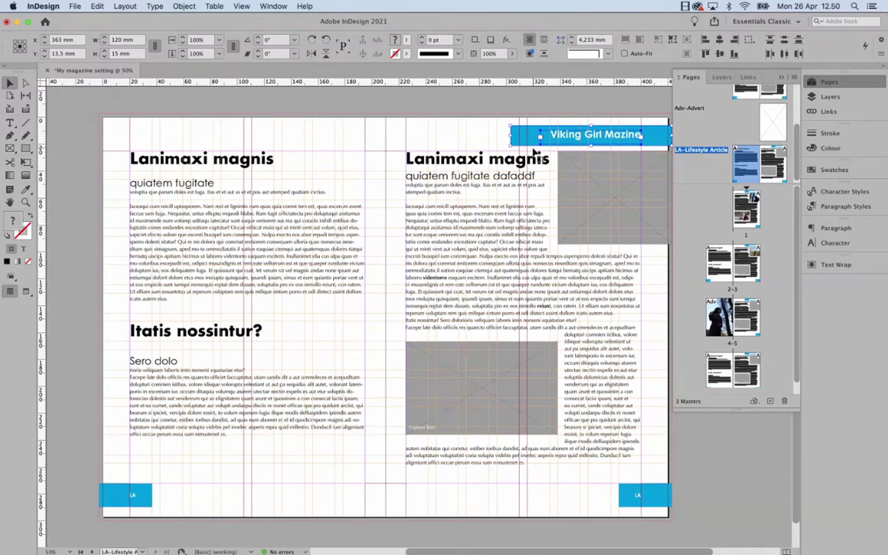
click(553, 113)
double_click(556, 137)
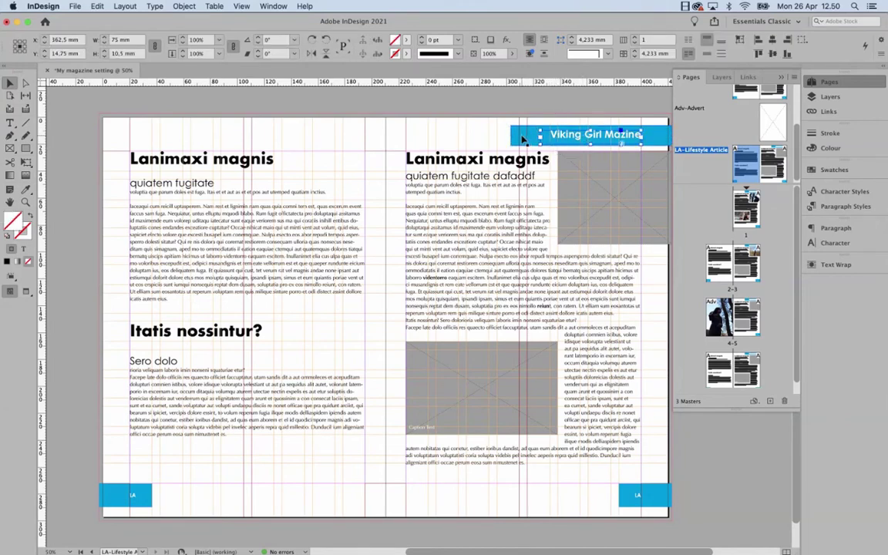
key(Escape)
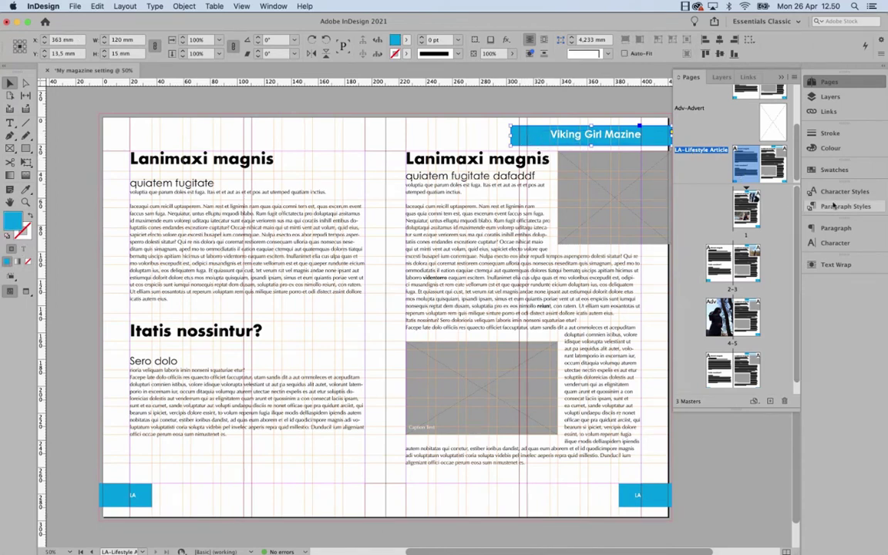
Fill the header bar with the green swatch C=75 M=5 Y=100 K=0 at 80% tint.
click(833, 170)
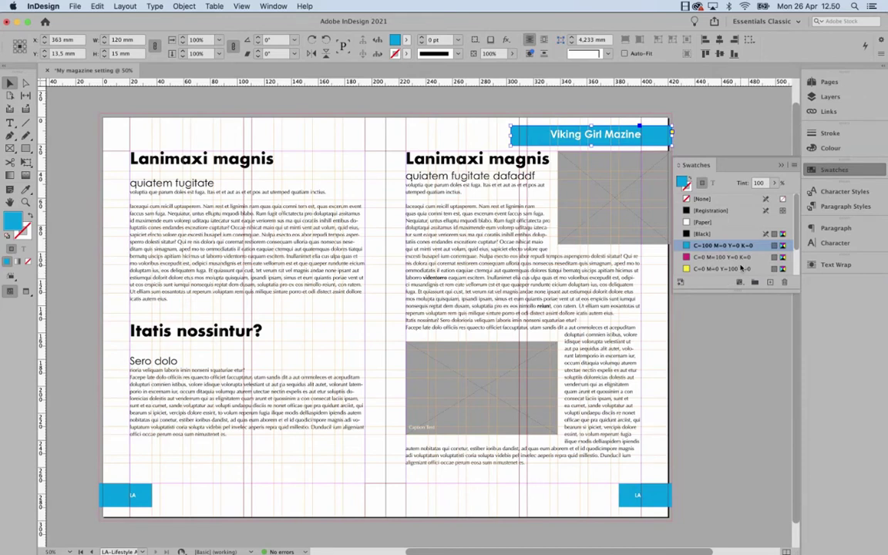
scroll(740, 262, down, 3)
click(725, 257)
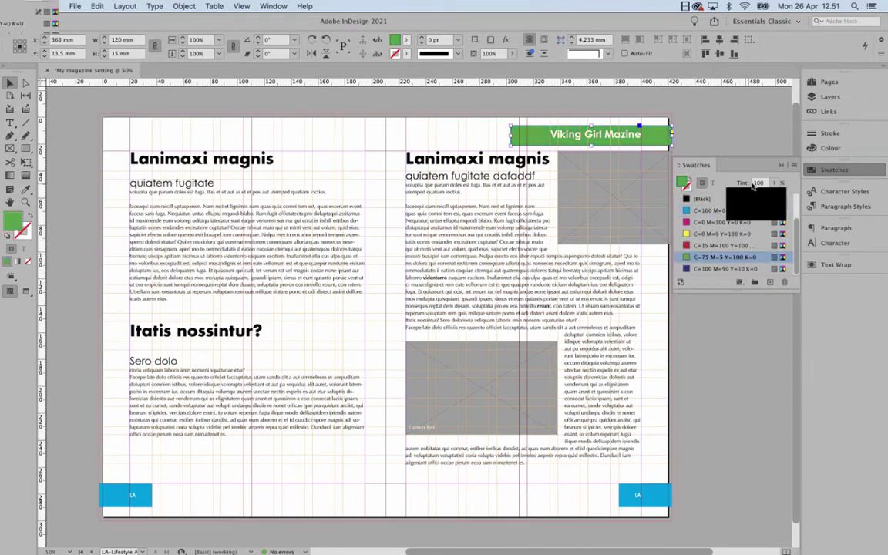
click(775, 183)
click(755, 196)
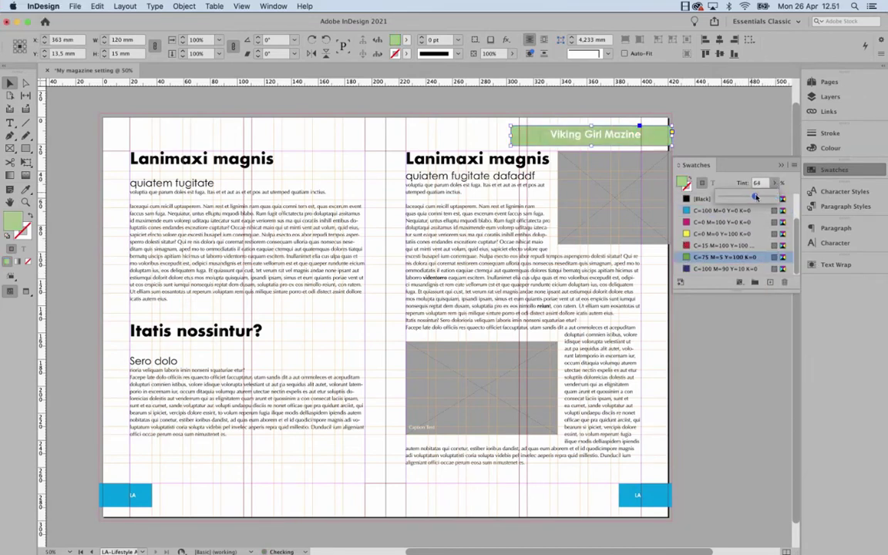
drag(756, 196, 764, 198)
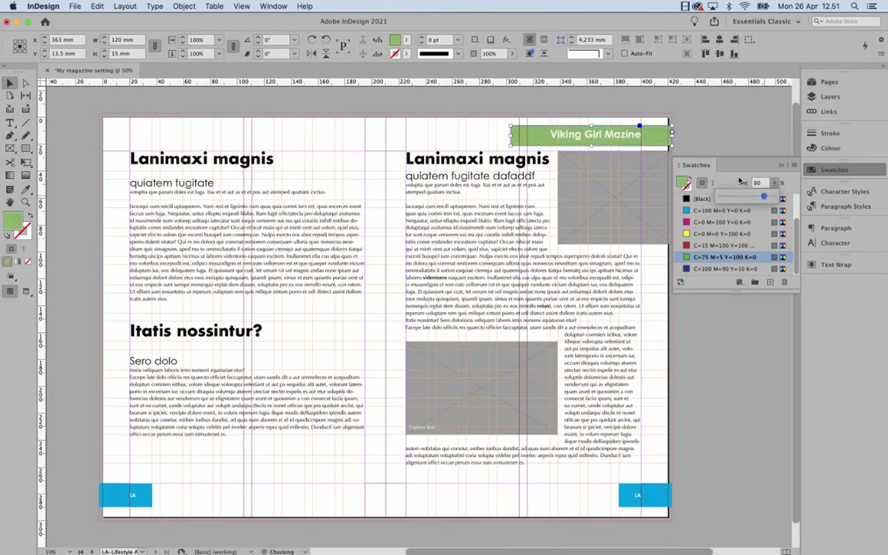
click(632, 105)
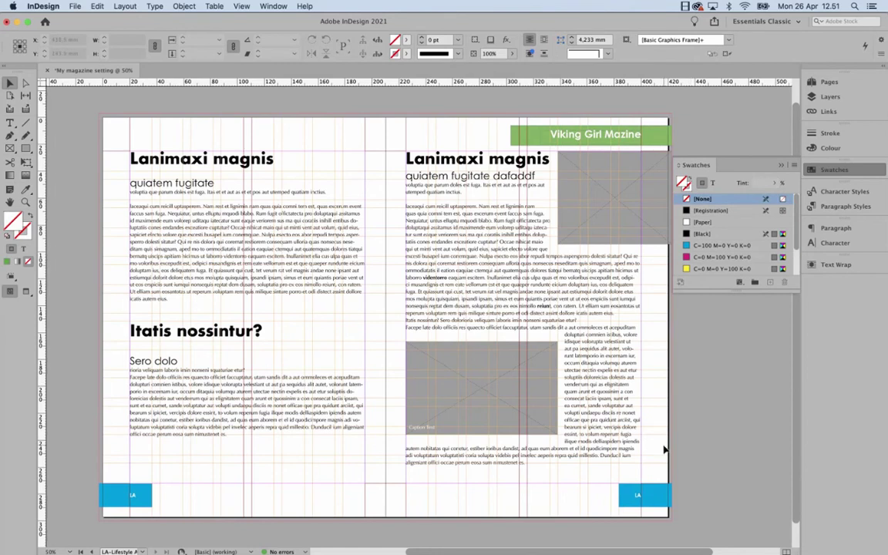
Override the blue footer boxes and their page-number markers on both master pages, and select the two boxes.
click(661, 494)
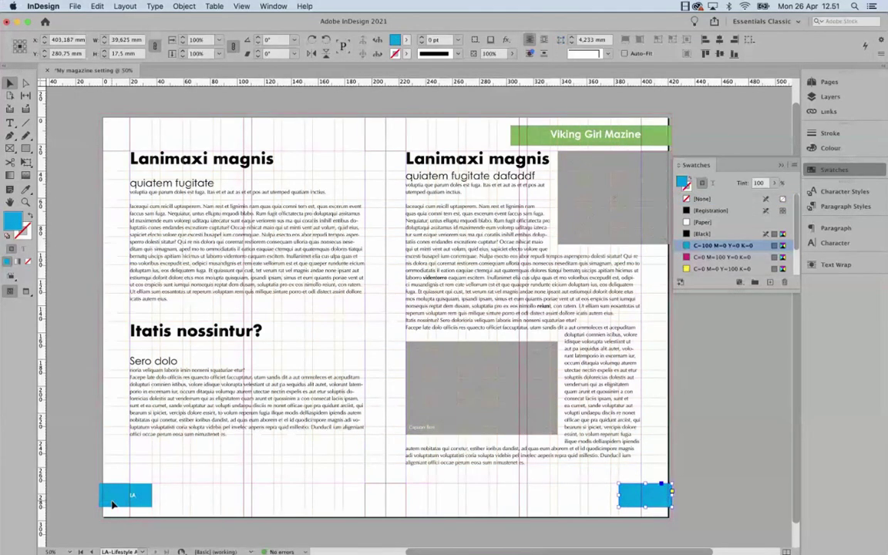
click(531, 496)
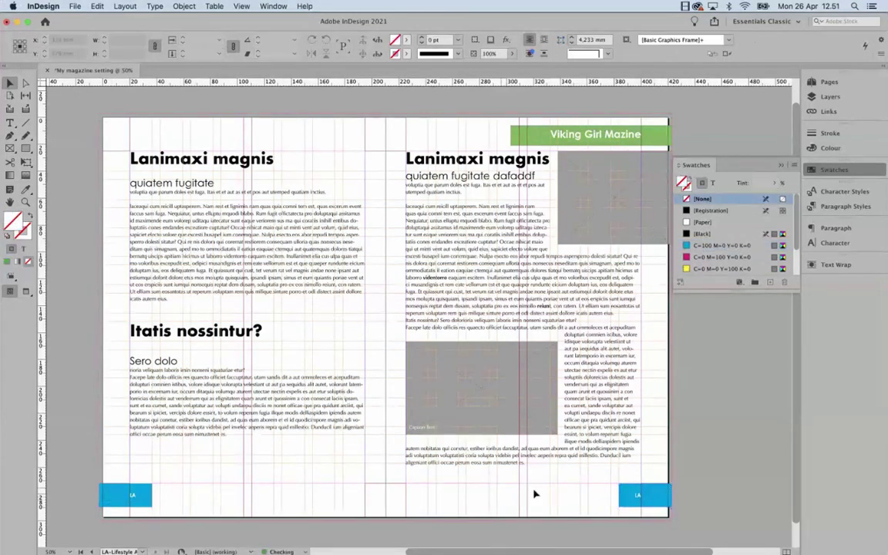
click(638, 497)
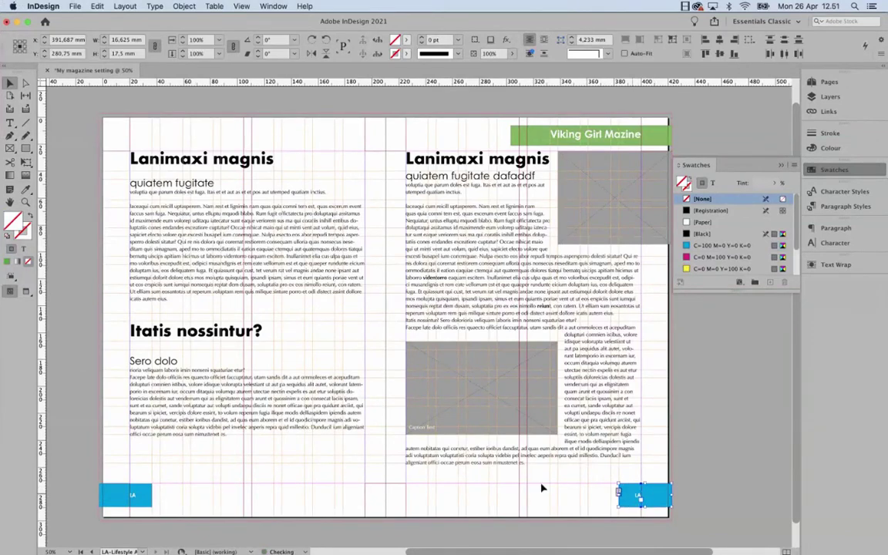
shift+click(131, 493)
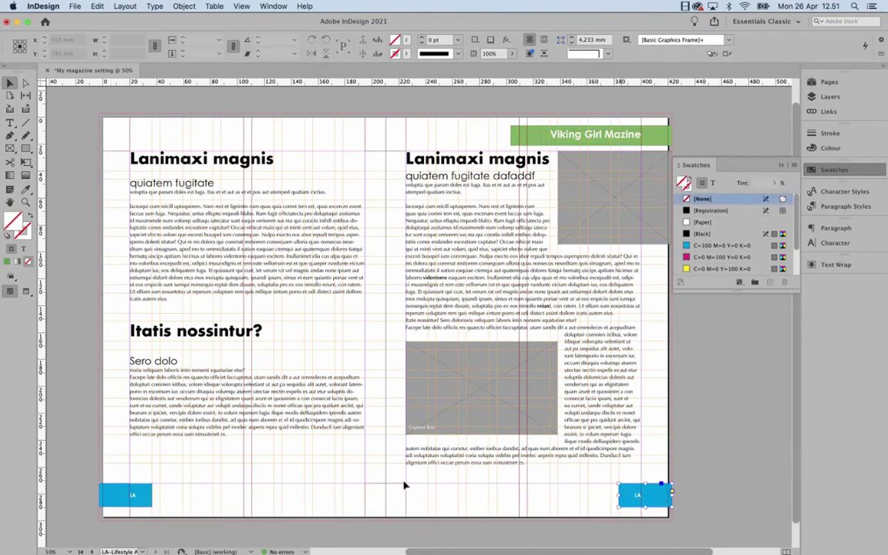
shift+click(141, 501)
shift+click(131, 495)
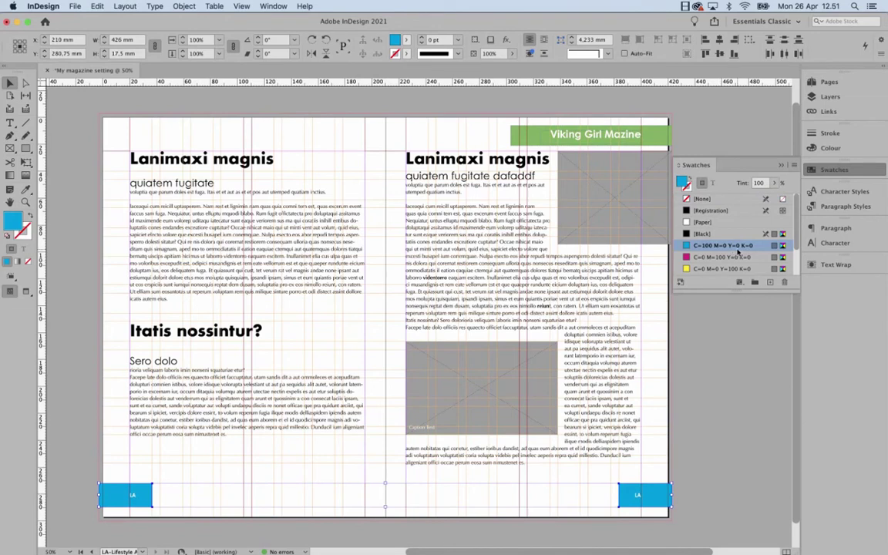
Fill both footer boxes with the green swatch C=75 M=5 Y=100 K=0 at 80% tint.
scroll(729, 229, down, 2)
click(722, 256)
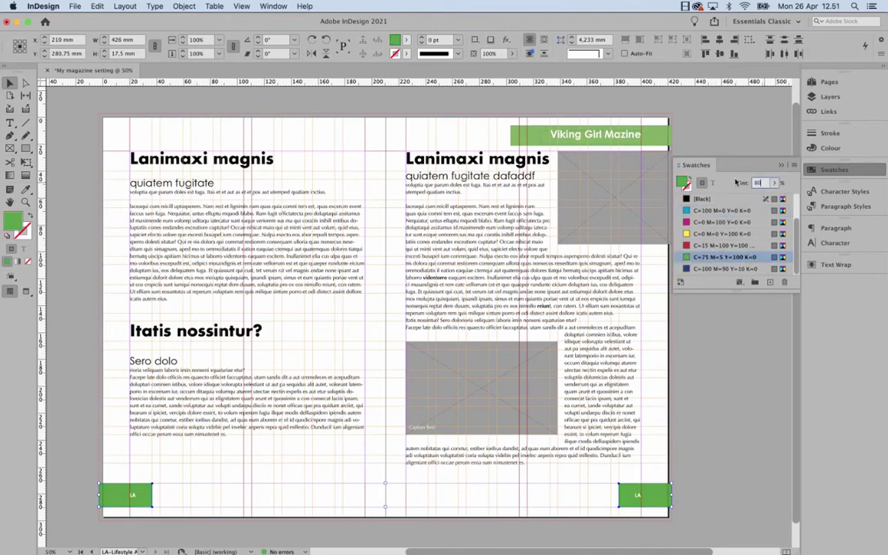
key(Return)
key(super+shift+a)
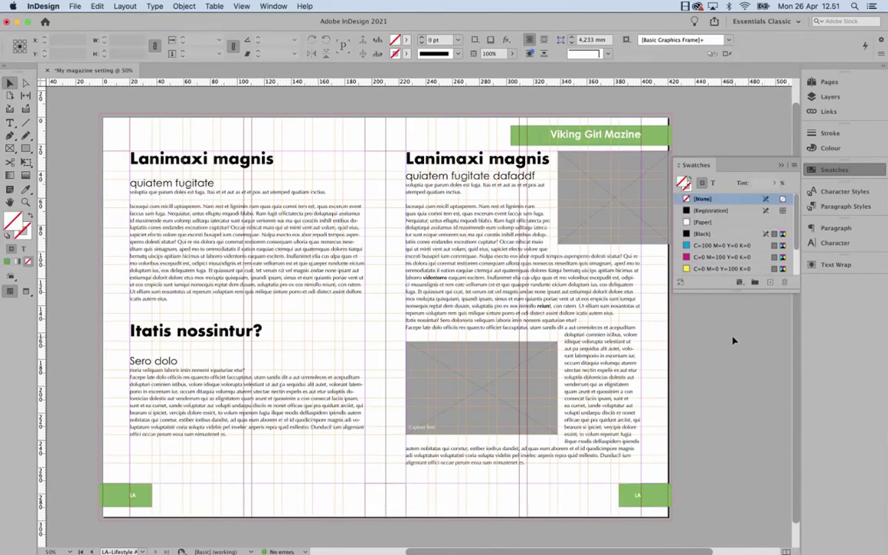
Add a single page based on the Adv-Advert master after spread 6-7.
click(828, 82)
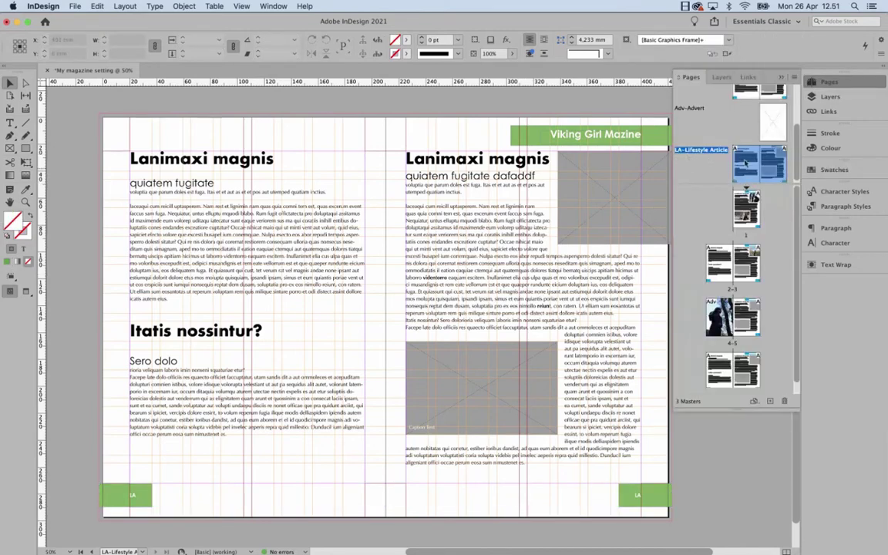
scroll(740, 256, down, 1)
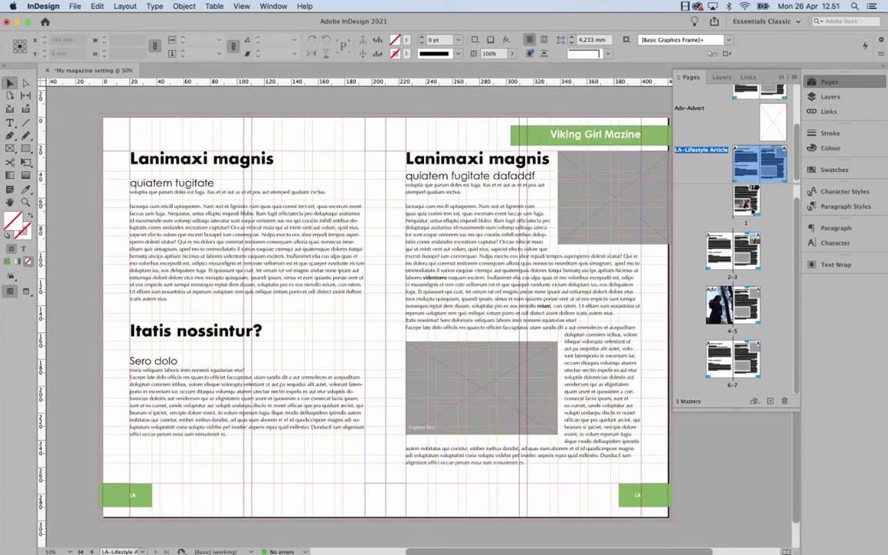
click(770, 124)
scroll(754, 260, down, 1)
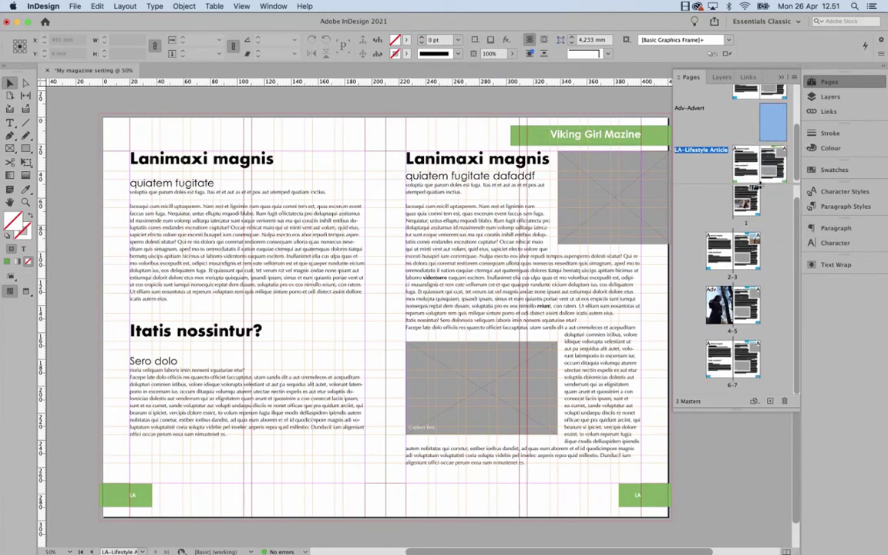
drag(770, 136, 763, 359)
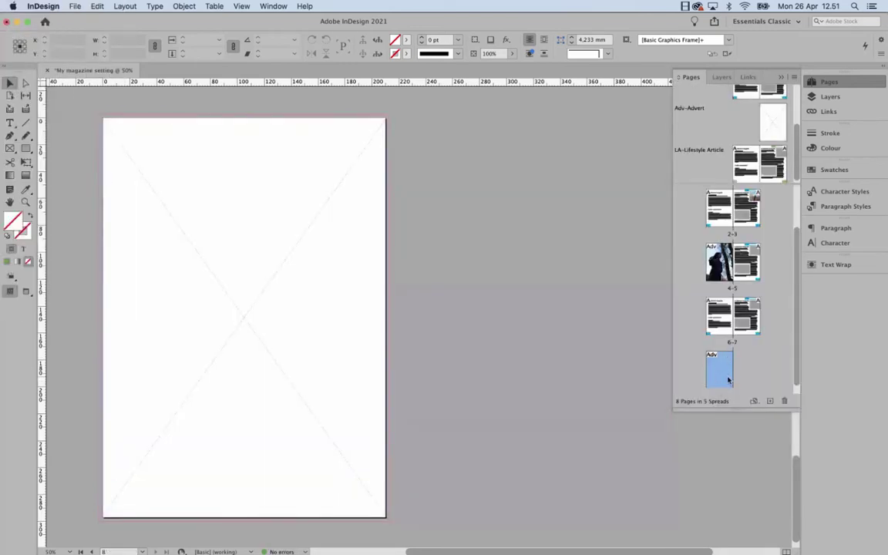
scroll(724, 362, down, 1)
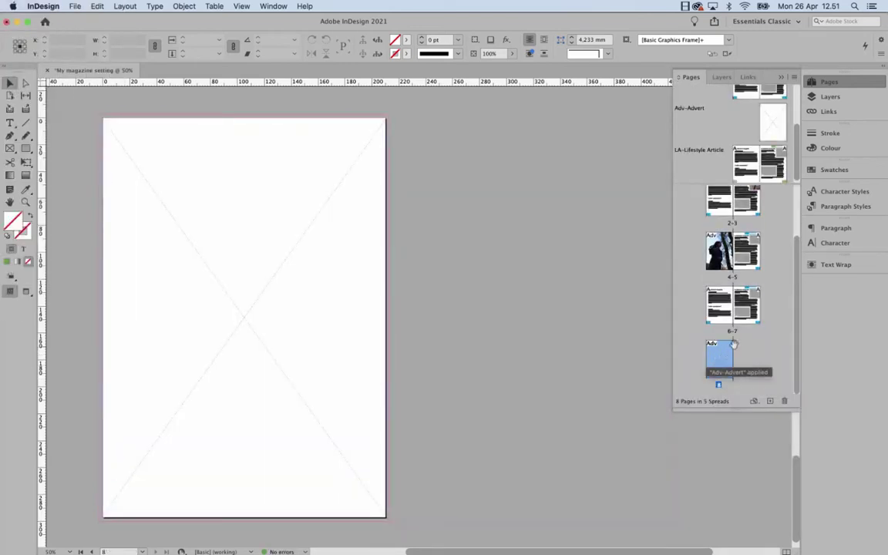
Add a right-hand page based on the LA-Lifestyle Article master beside advert page 8.
click(770, 172)
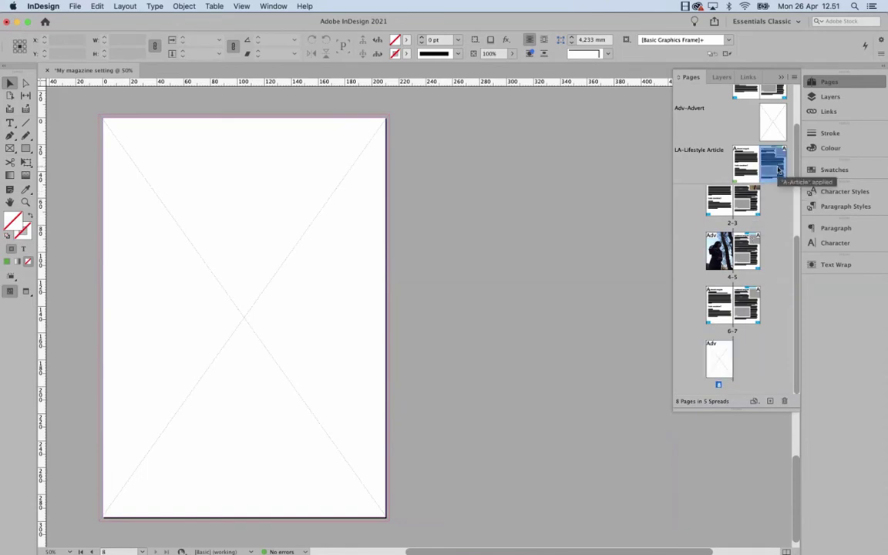
drag(772, 173, 742, 364)
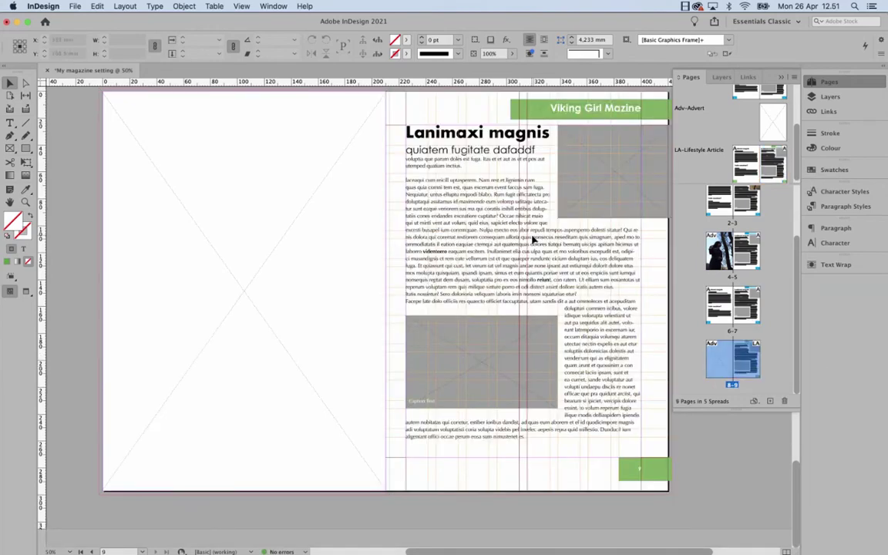
scroll(561, 224, up, 2)
scroll(561, 223, right, 2)
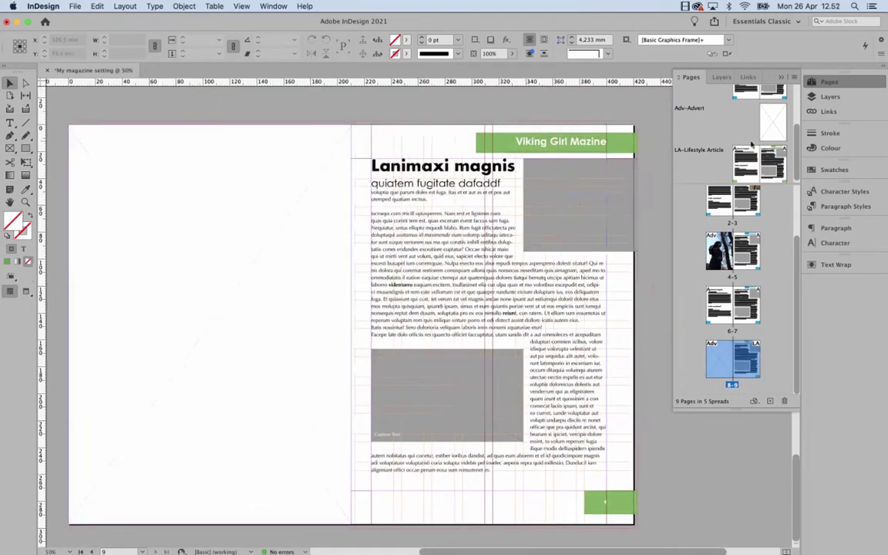
Add a two-page spread based on the LA-Lifestyle Article master after spread 8-9.
drag(761, 164, 750, 370)
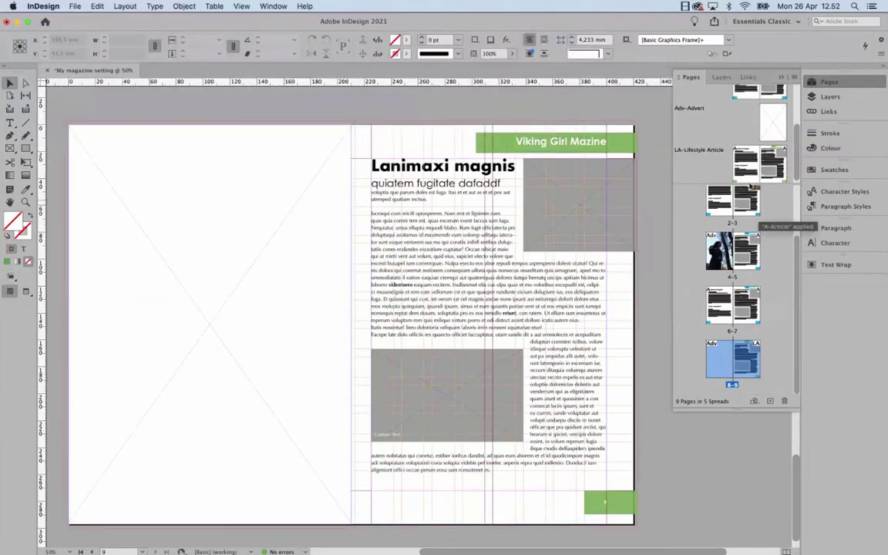
click(759, 171)
drag(763, 182, 765, 355)
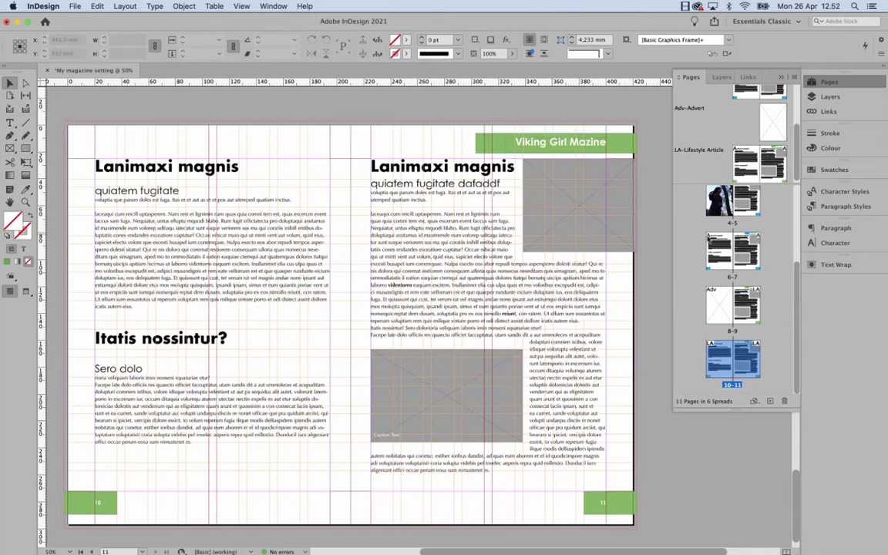
Add a single page based on the Adv-Advert master after spread 10-11.
scroll(745, 311, up, 2)
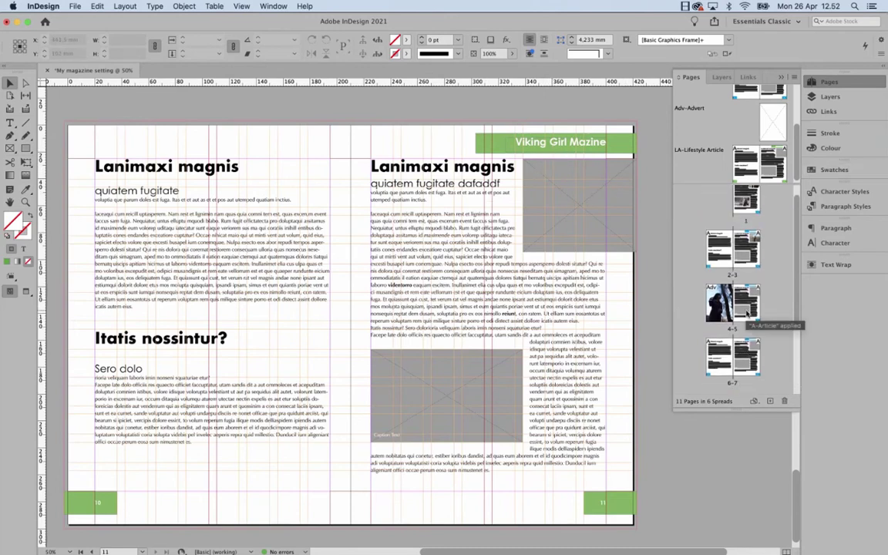
scroll(746, 311, down, 2)
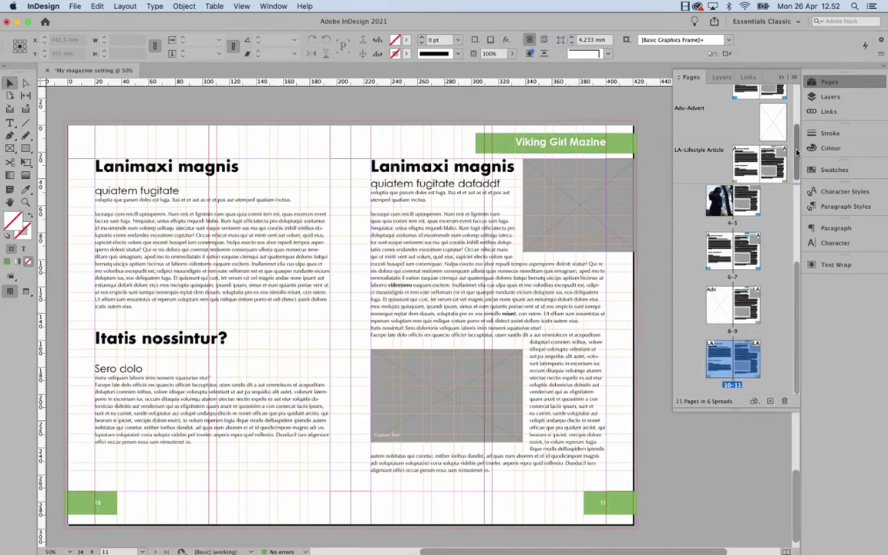
scroll(786, 139, up, 2)
scroll(771, 150, down, 3)
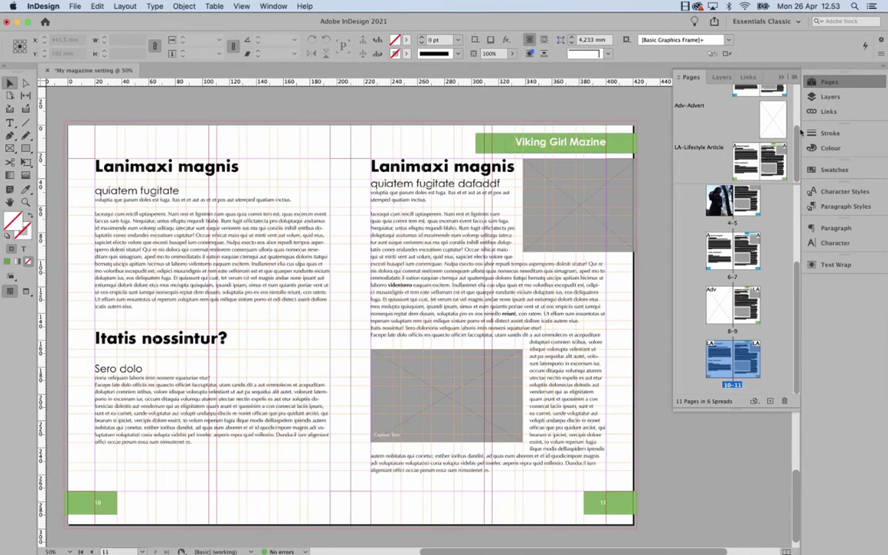
scroll(793, 121, up, 2)
scroll(791, 119, up, 2)
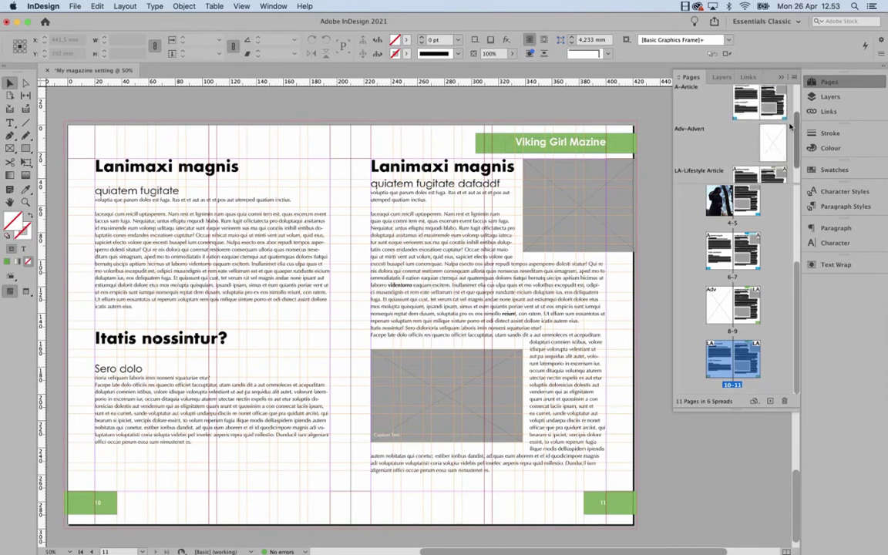
scroll(787, 115, down, 3)
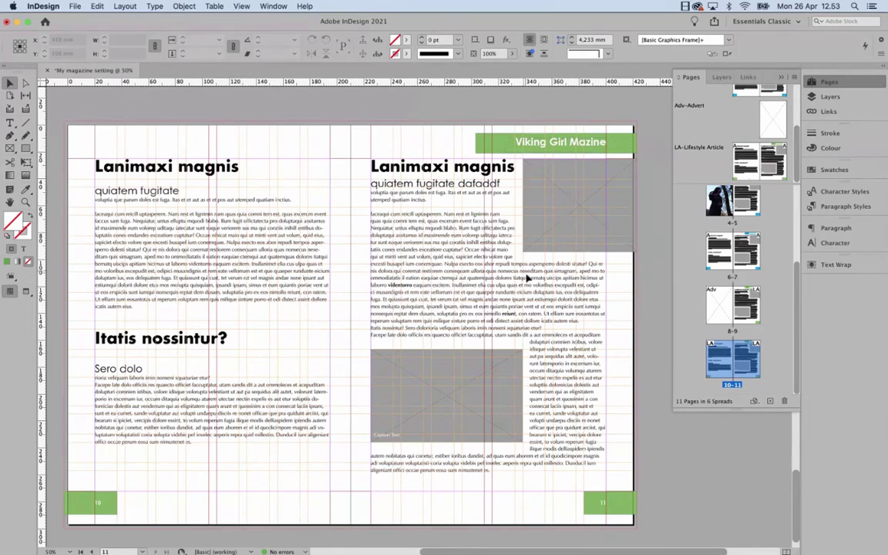
key(w)
drag(773, 134, 745, 336)
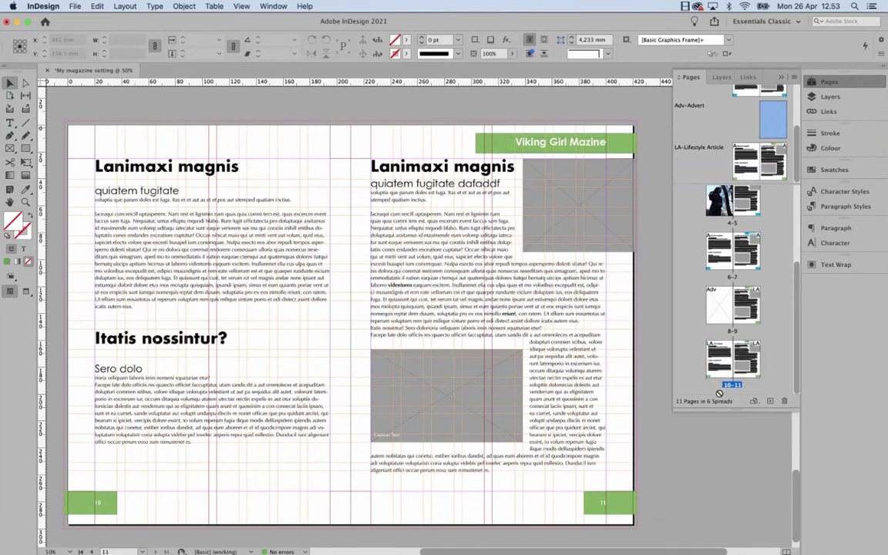
drag(769, 368, 763, 372)
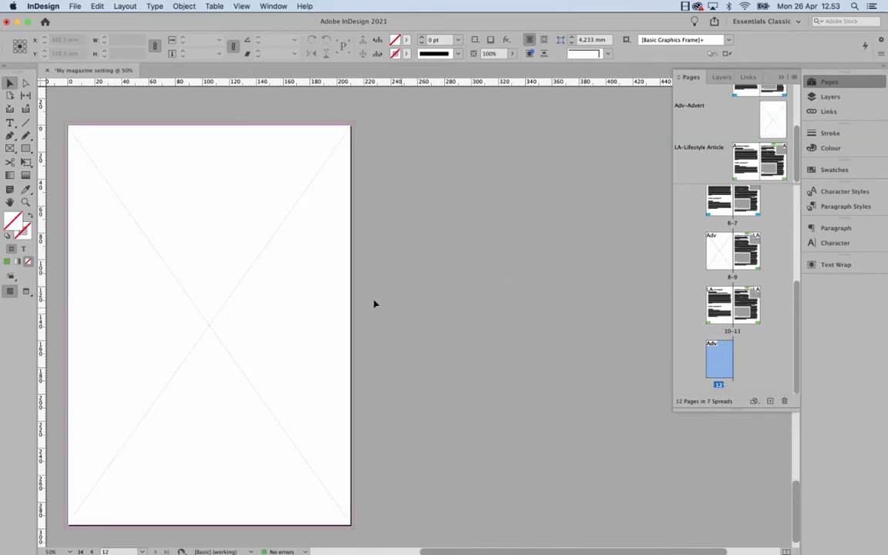
Review the page sequence from page 1 to page 12, checking the order of article, advert and lifestyle pages.
scroll(408, 302, up, 5)
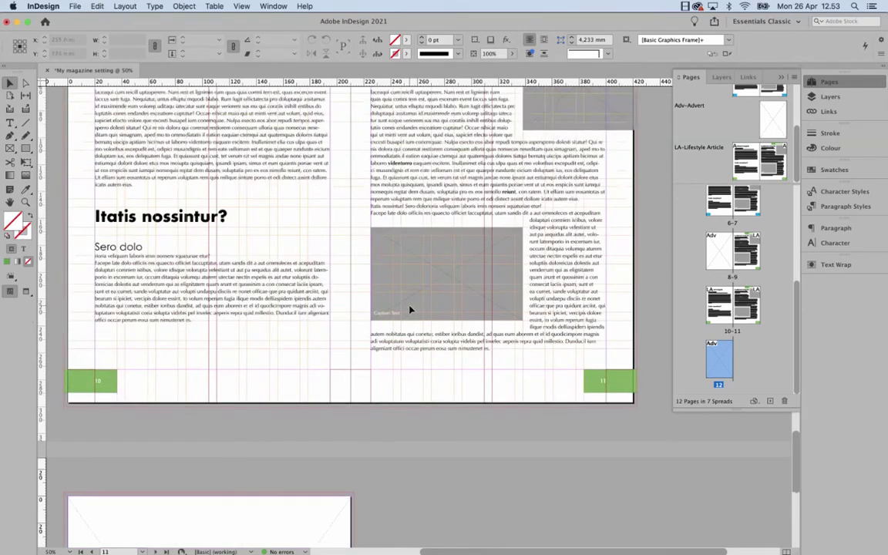
scroll(411, 310, down, 5)
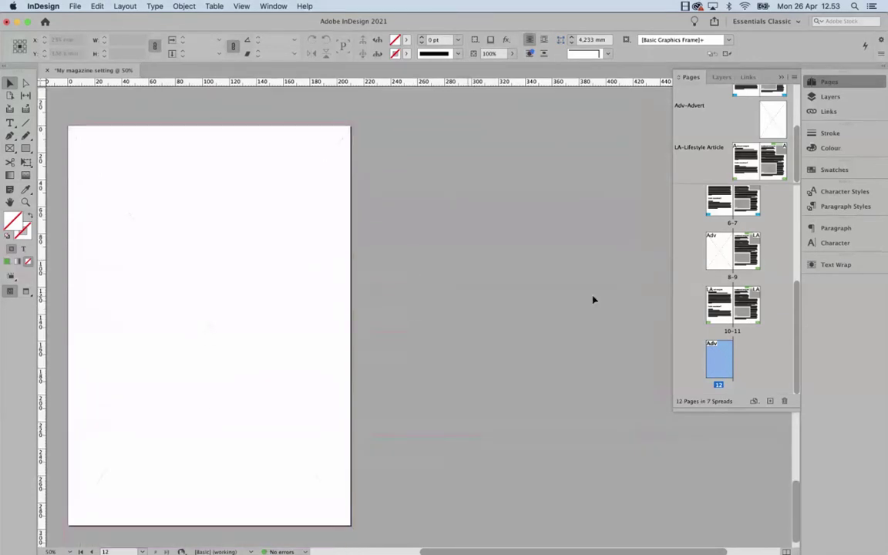
scroll(798, 324, up, 5)
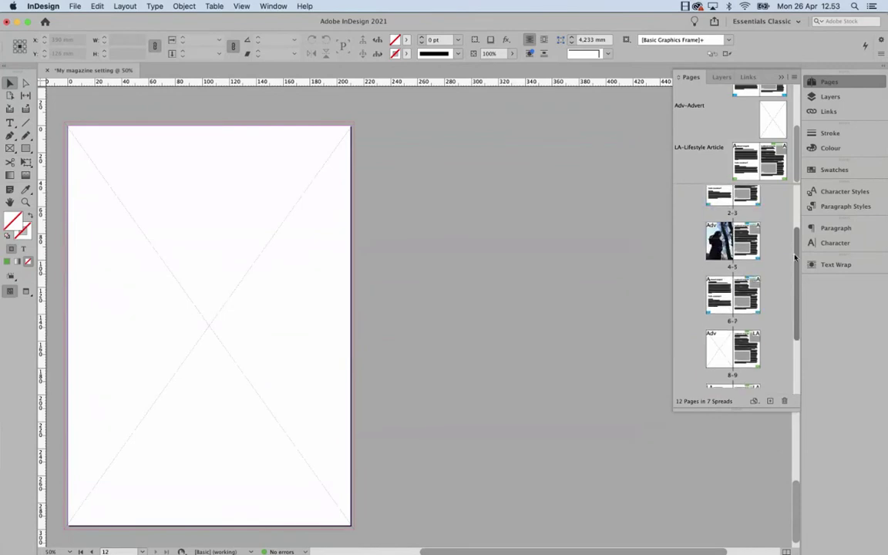
scroll(796, 303, down, 3)
scroll(796, 302, down, 3)
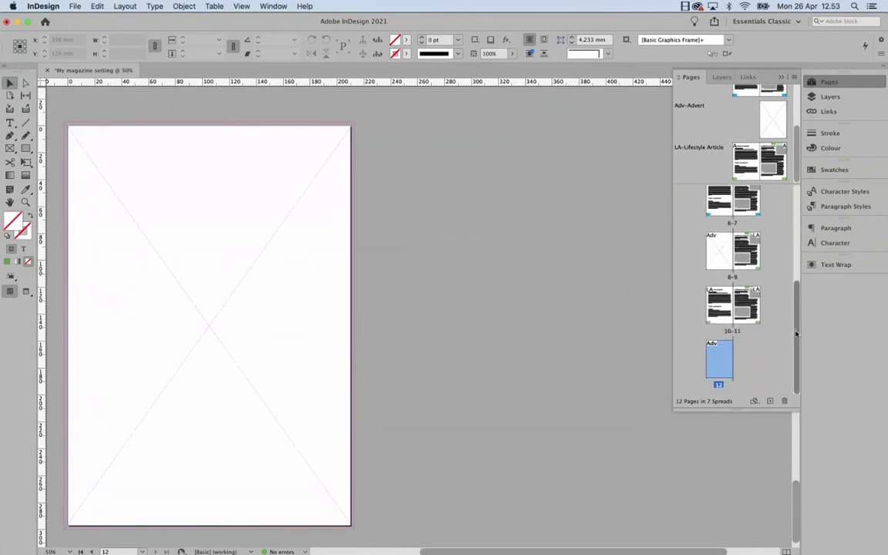
scroll(796, 306, up, 4)
scroll(796, 308, down, 3)
drag(798, 307, 799, 208)
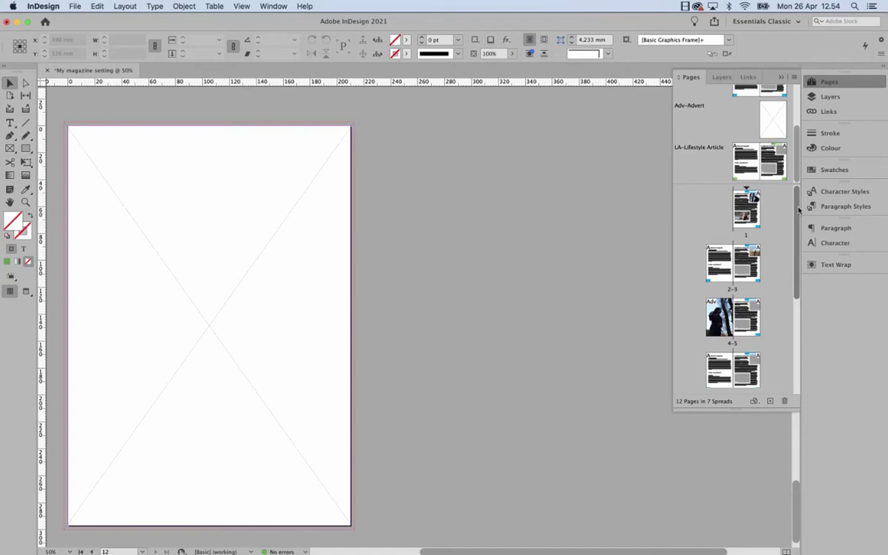
drag(799, 210, 797, 306)
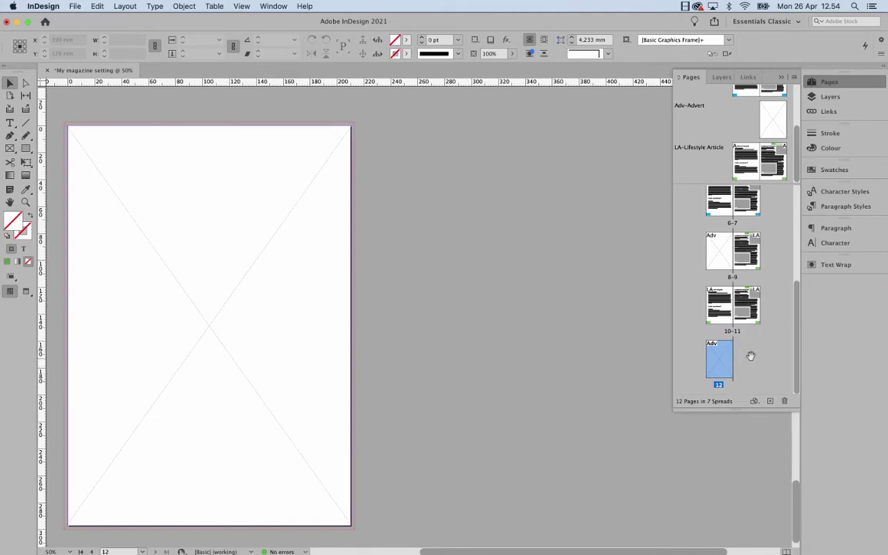
drag(799, 287, 797, 205)
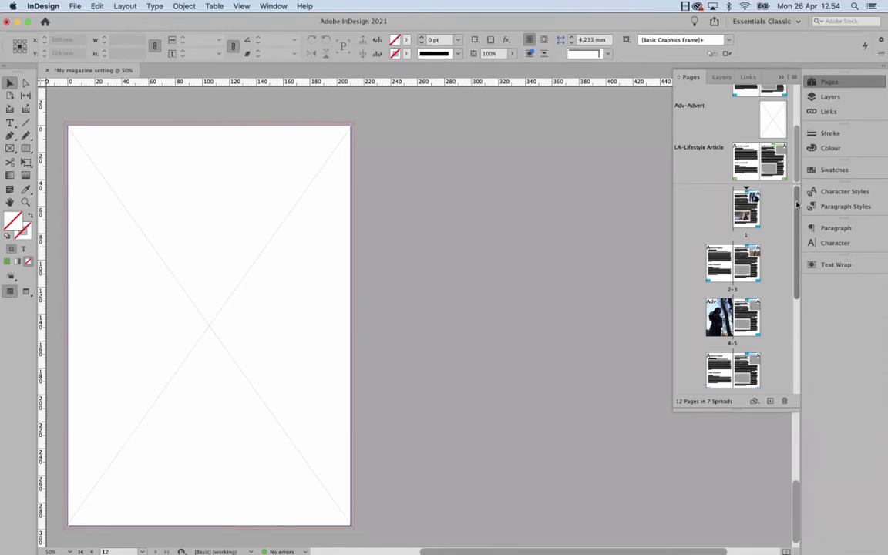
drag(797, 204, 798, 300)
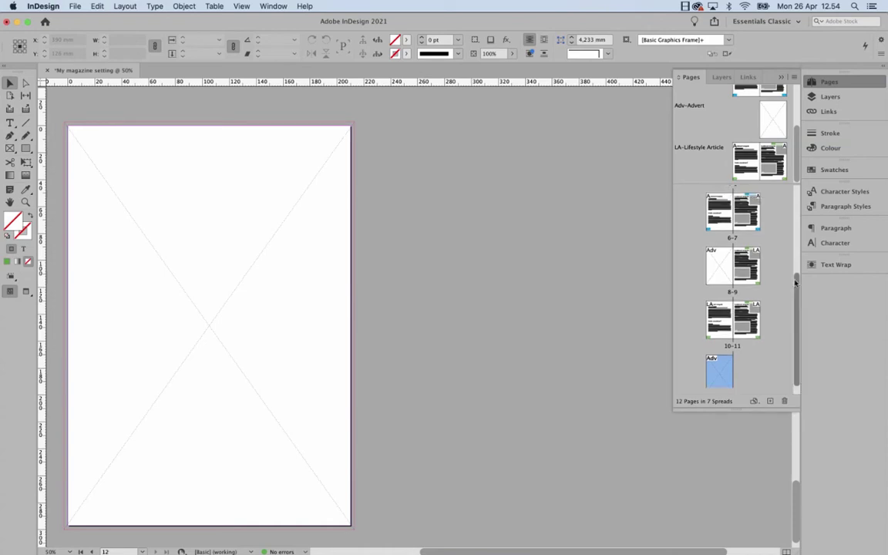
scroll(790, 293, up, 3)
scroll(784, 287, down, 2)
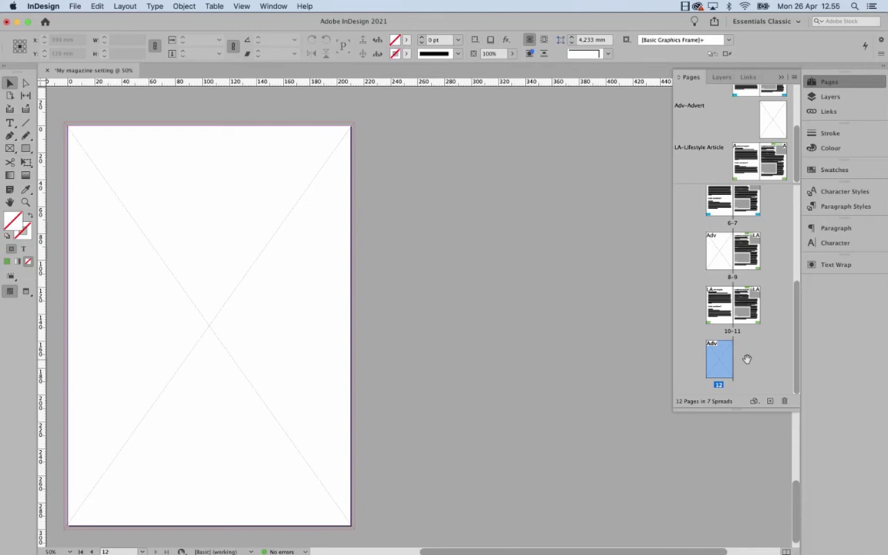
click(746, 305)
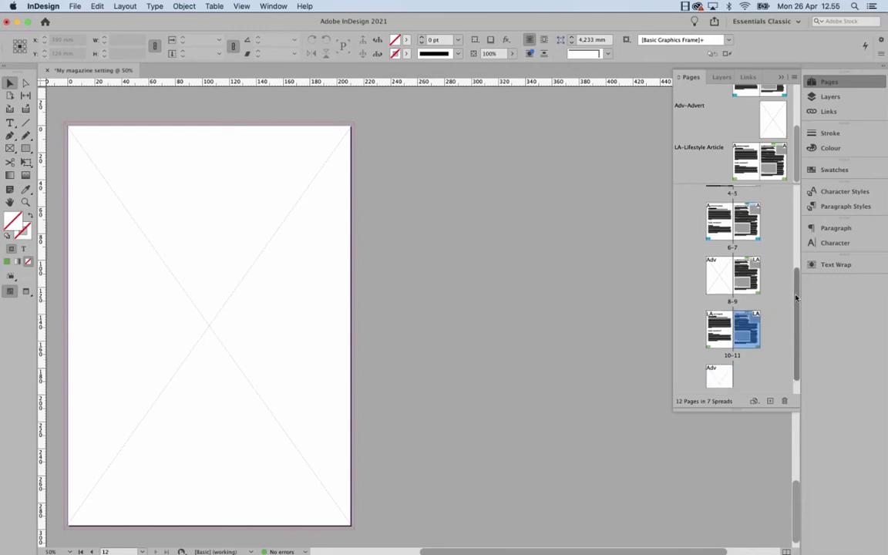
scroll(790, 324, up, 3)
scroll(783, 317, down, 3)
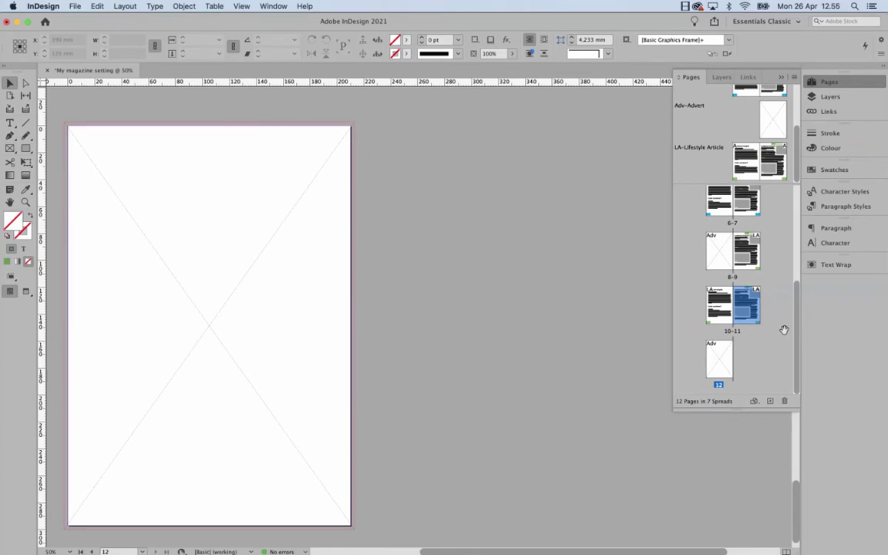
scroll(789, 293, up, 5)
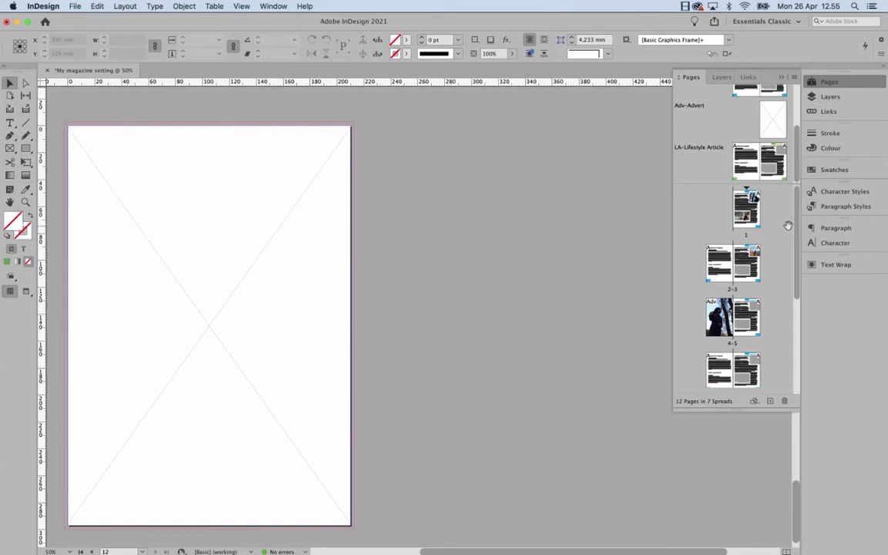
scroll(789, 254, down, 3)
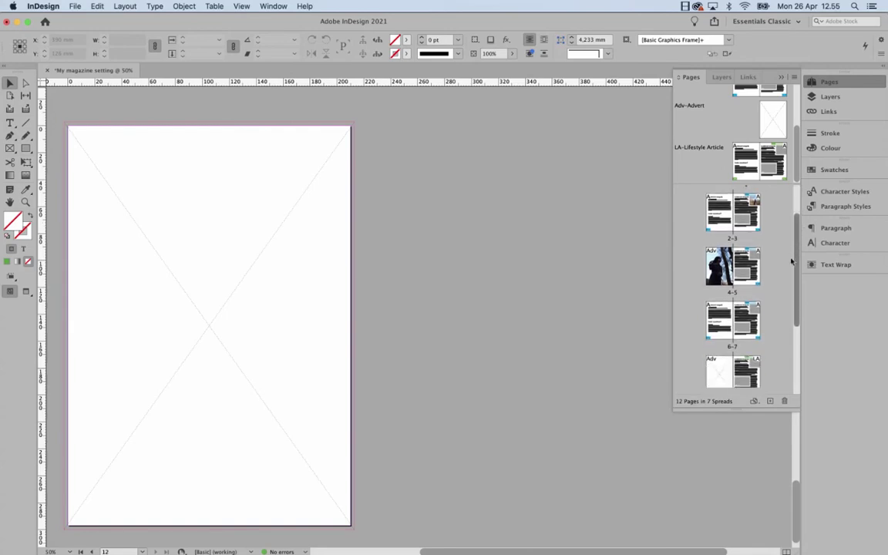
scroll(791, 262, down, 3)
scroll(778, 272, up, 6)
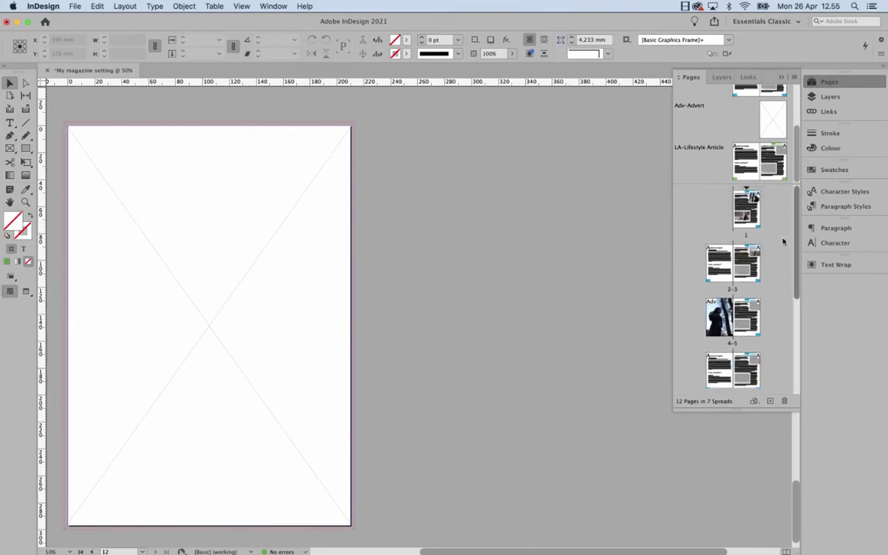
scroll(783, 241, down, 5)
scroll(784, 323, up, 5)
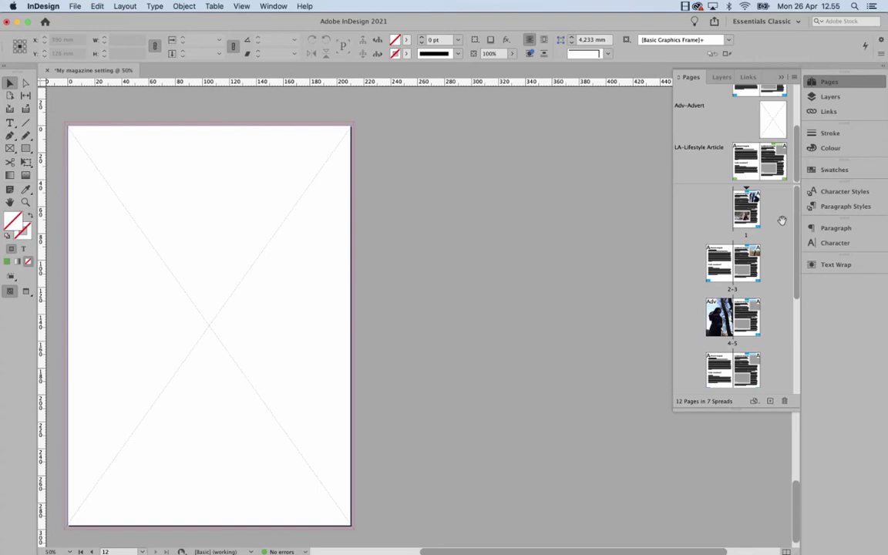
scroll(785, 220, down, 3)
scroll(789, 219, up, 3)
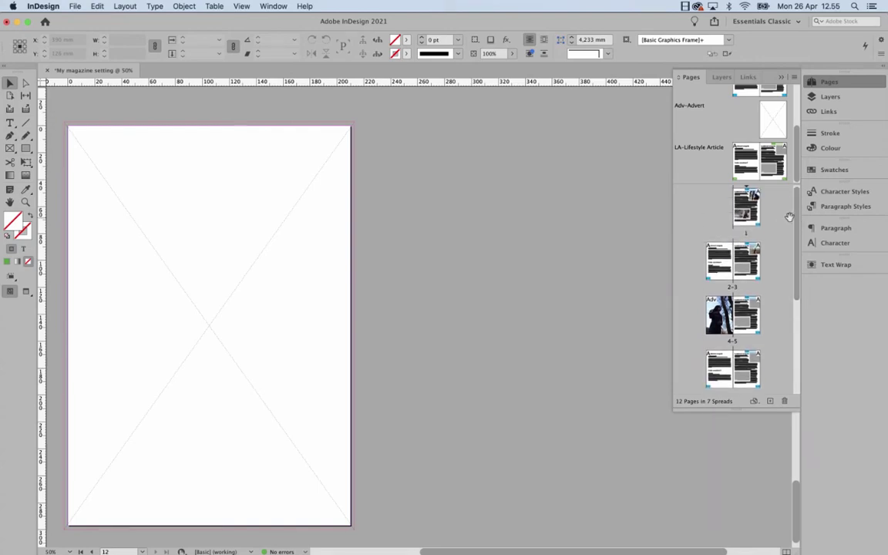
Open page 1 in the document view and look through the remaining page thumbnails.
double_click(746, 207)
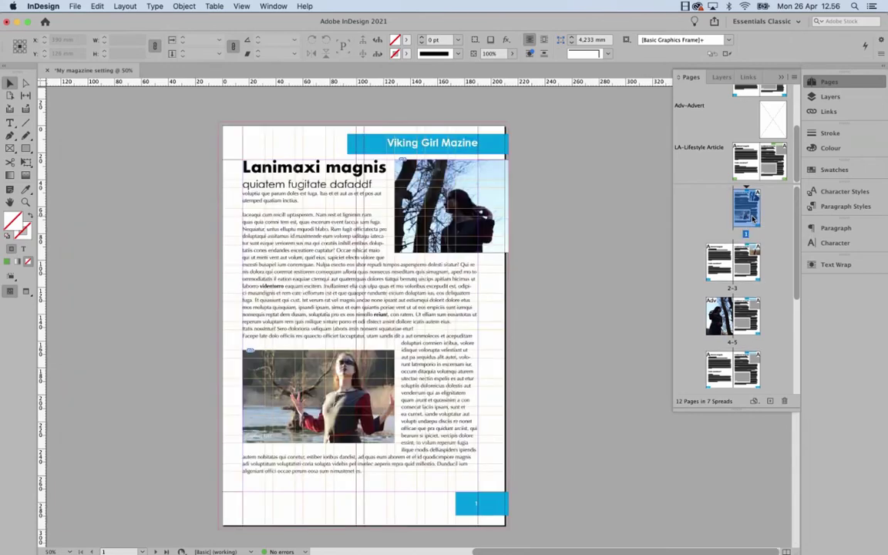
scroll(752, 231, down, 5)
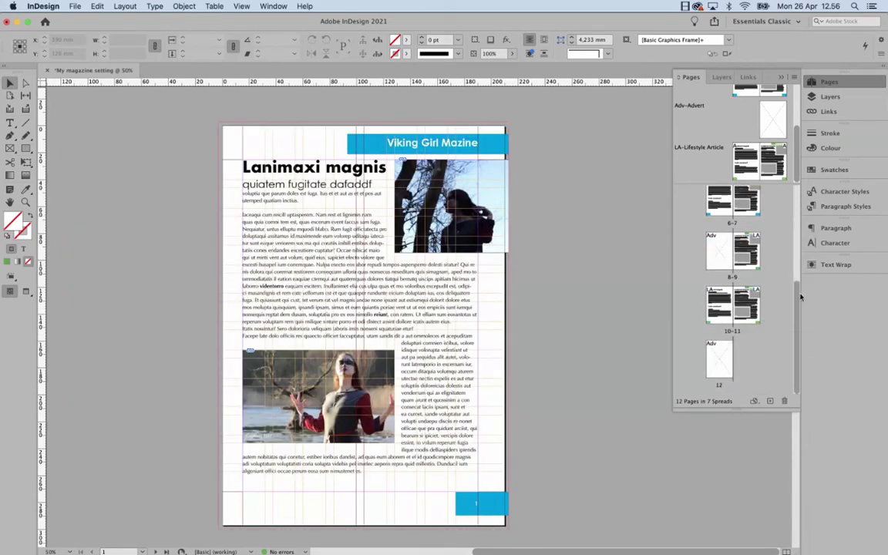
drag(796, 291, 714, 207)
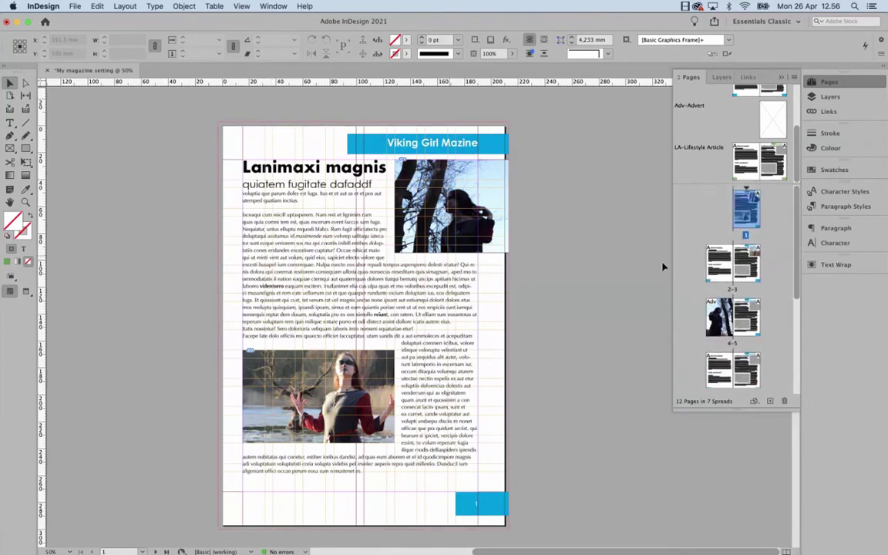
Open the LA-Lifestyle Article master spread and document spread 2-3 to compare their header and footer blocks.
double_click(686, 148)
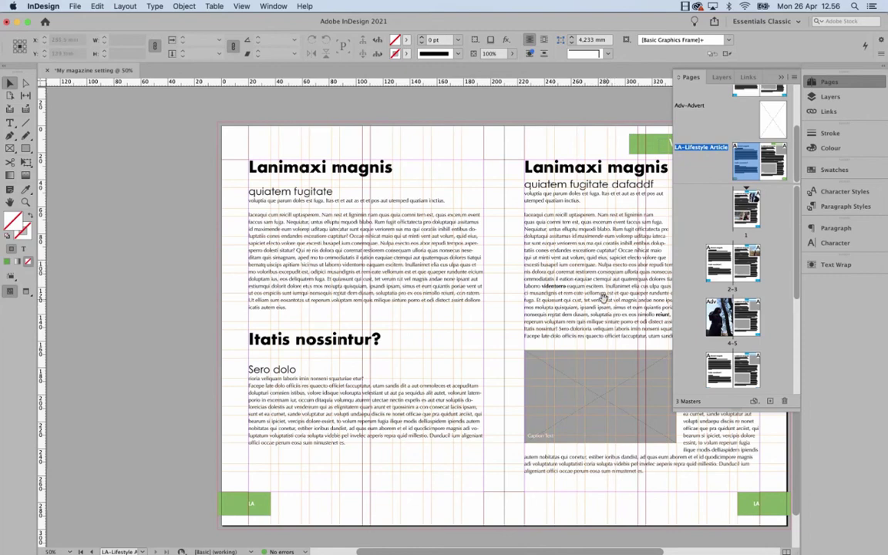
scroll(604, 297, right, 3)
scroll(501, 295, right, 3)
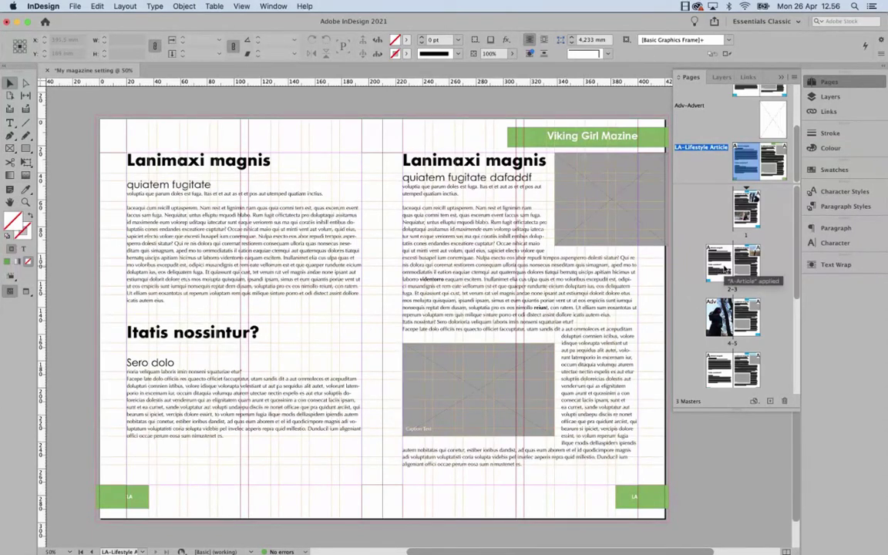
double_click(719, 264)
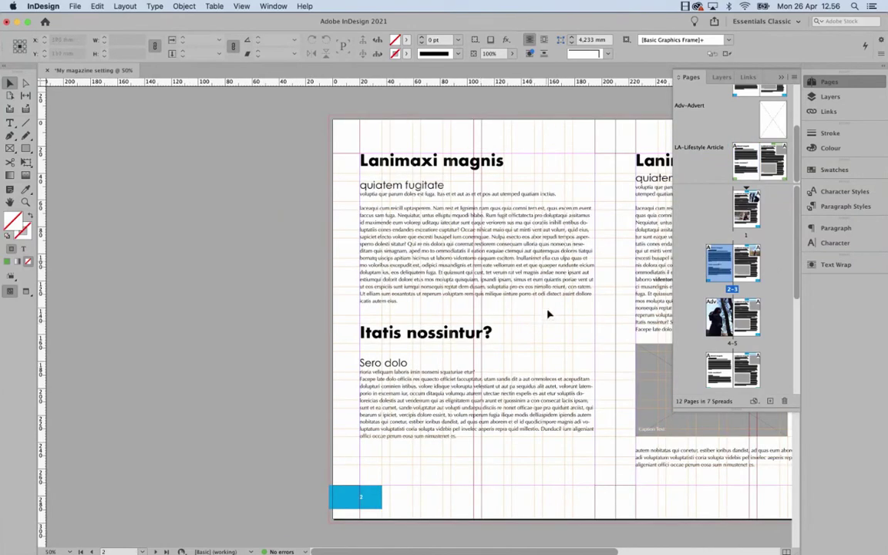
scroll(532, 324, right, 5)
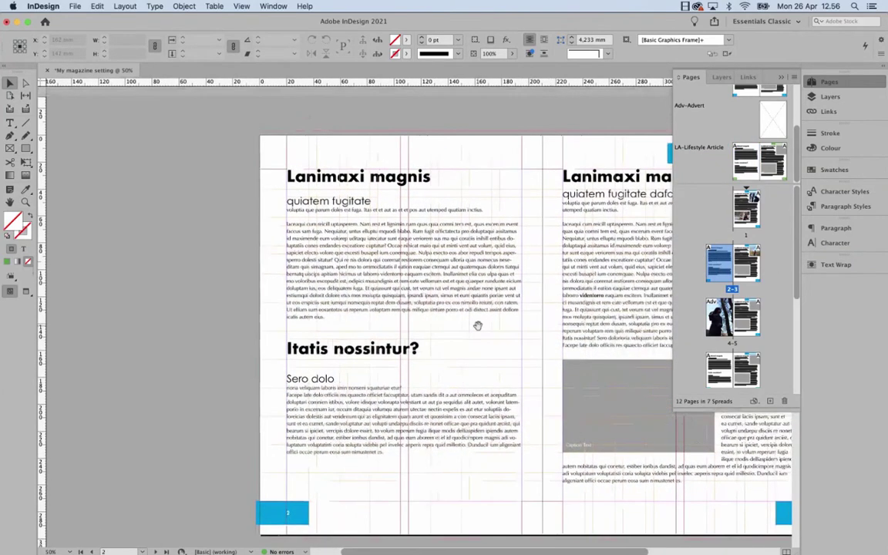
Start an Adobe PDF (Print) export of the magazine to the Desktop under the file name Testing_for_print.
scroll(513, 331, right, 5)
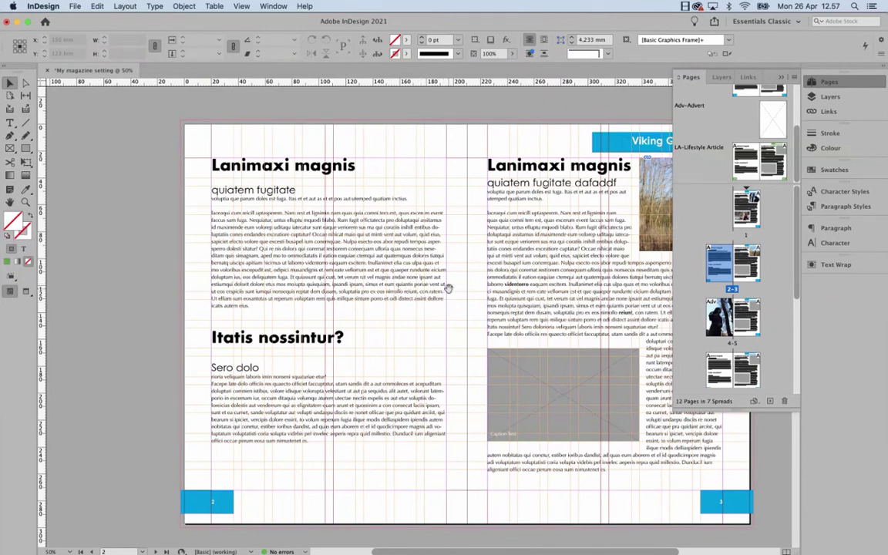
scroll(412, 290, right, 2)
scroll(421, 293, right, 2)
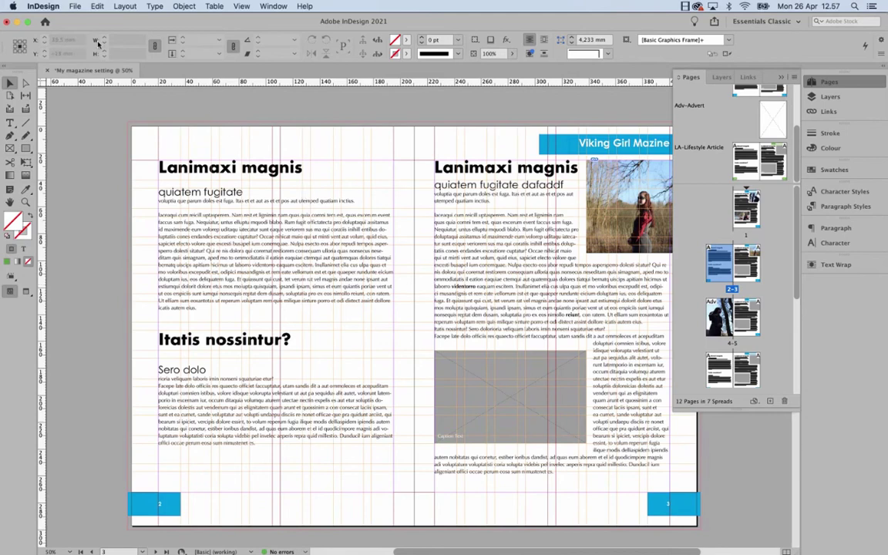
click(74, 7)
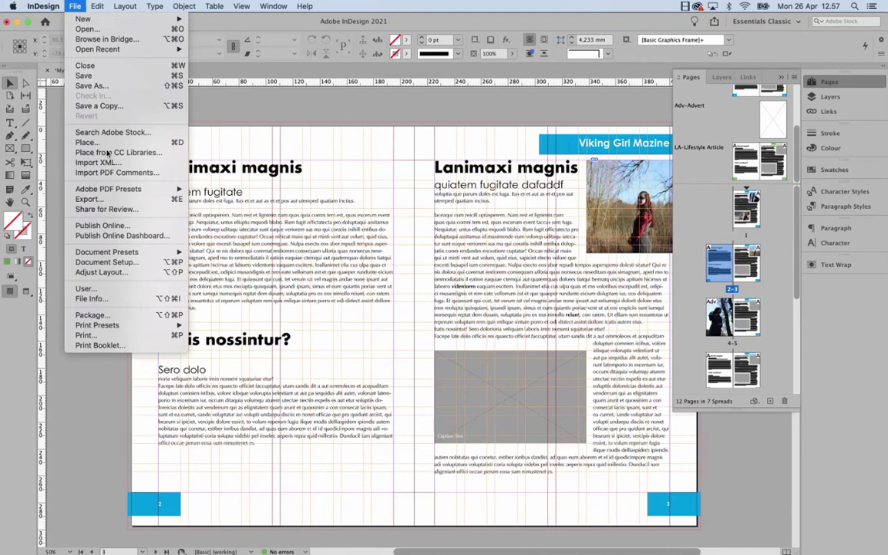
click(107, 202)
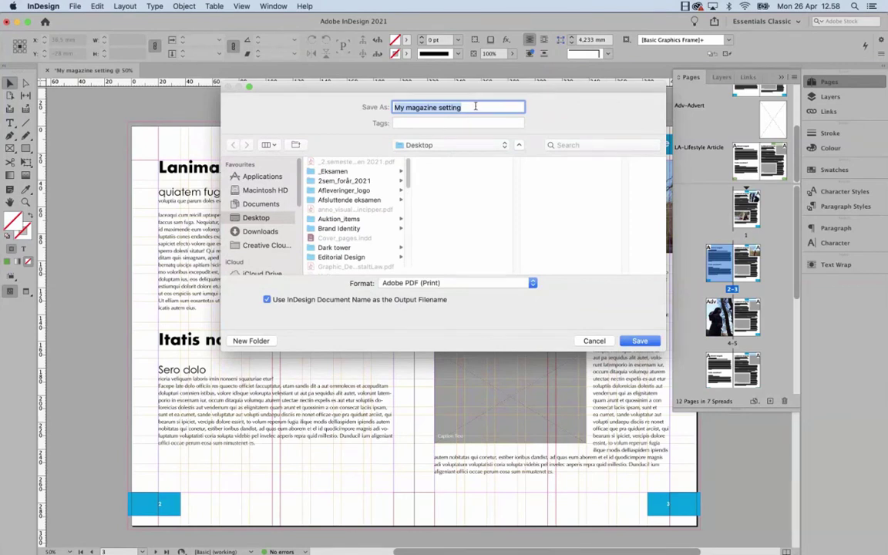
text(Testing)
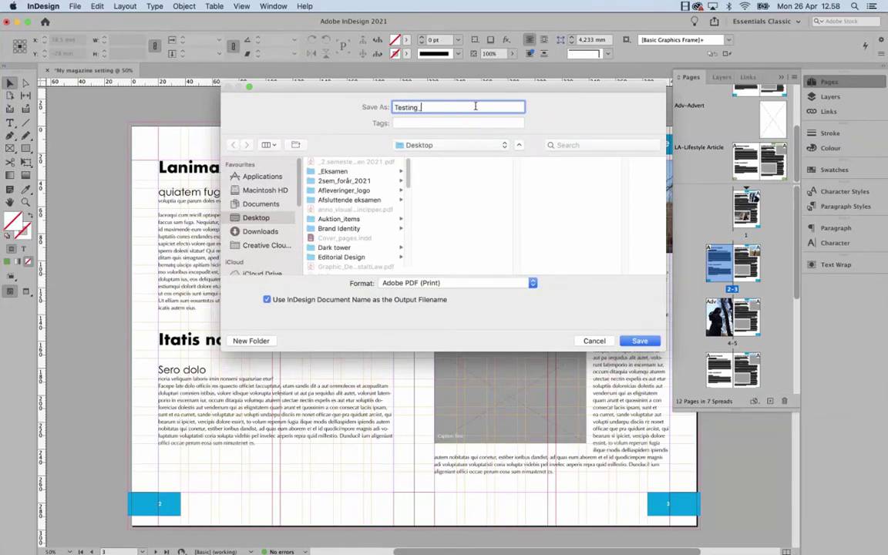
text(_for_print)
click(625, 340)
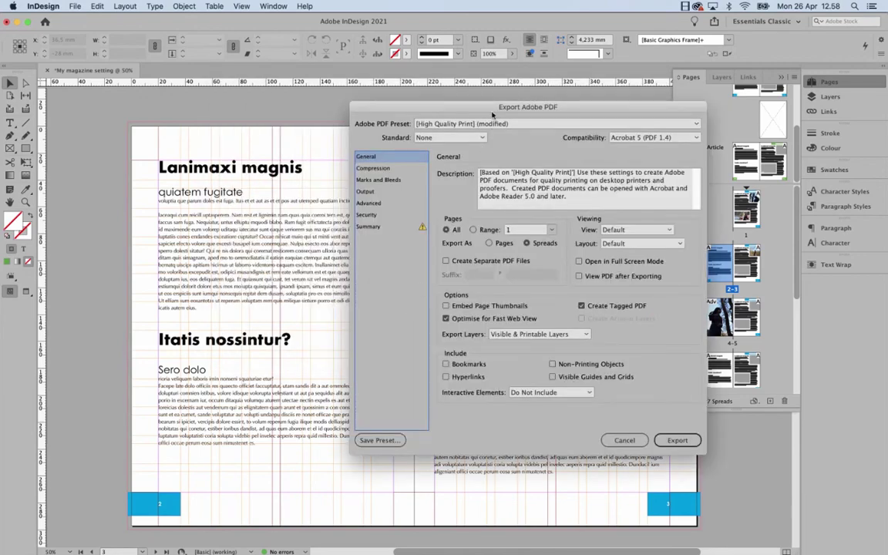
Set the print PDF to export as single pages, keeping the modified High Quality Print preset.
drag(493, 106, 563, 105)
click(544, 241)
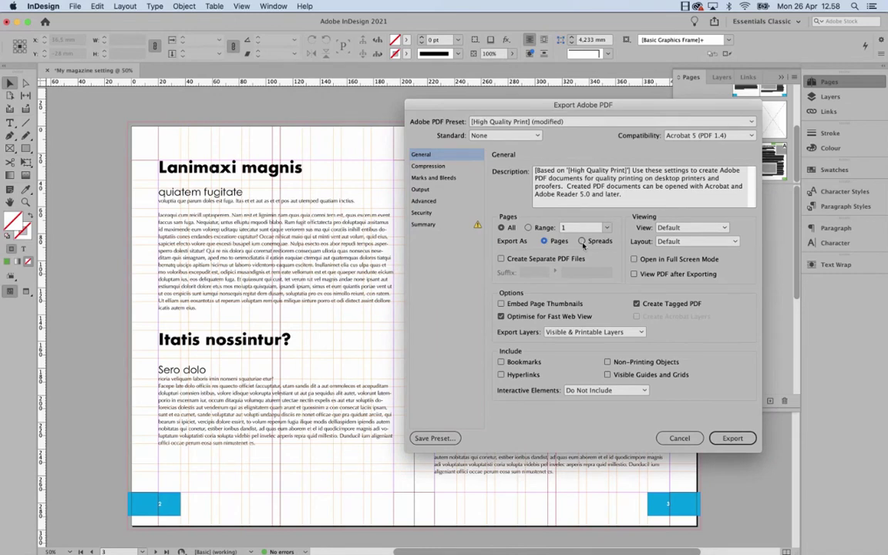
click(582, 241)
click(551, 243)
drag(527, 108, 361, 119)
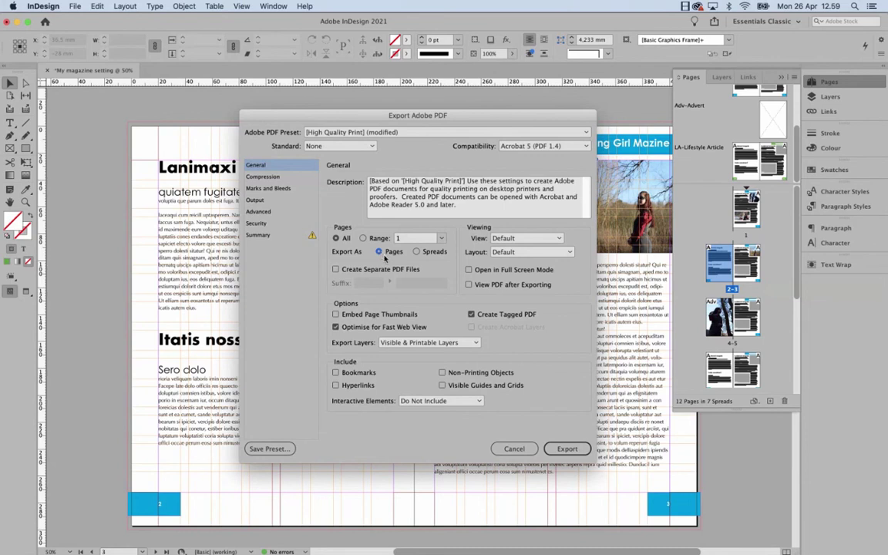
click(362, 132)
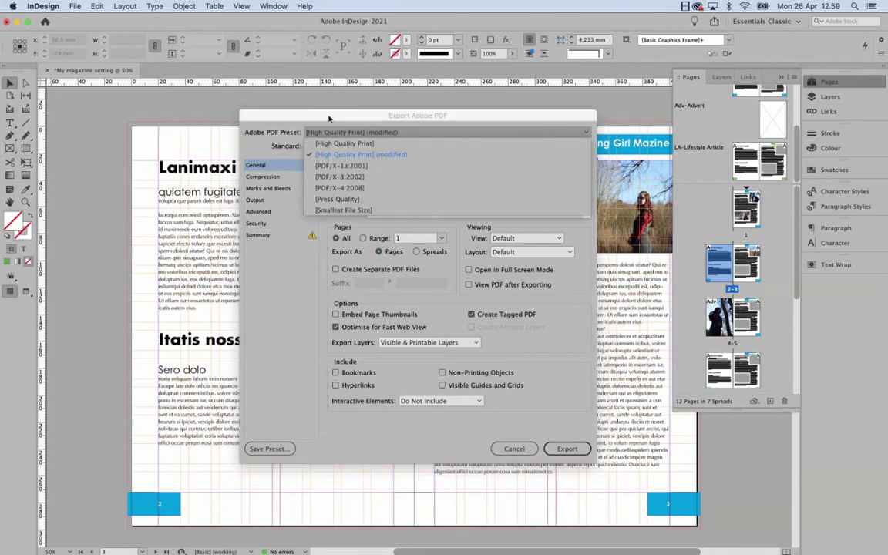
click(244, 127)
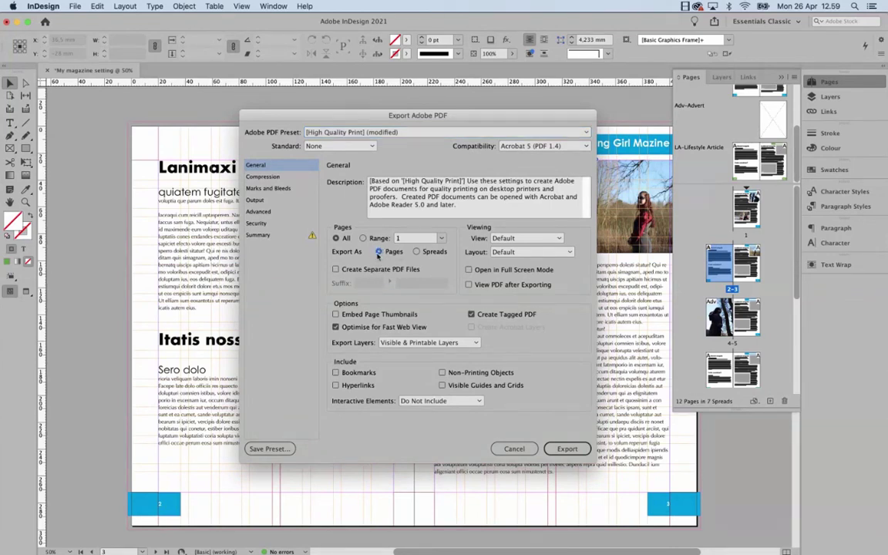
Include all printer's marks and the document bleed settings in the print PDF, and export it.
click(266, 188)
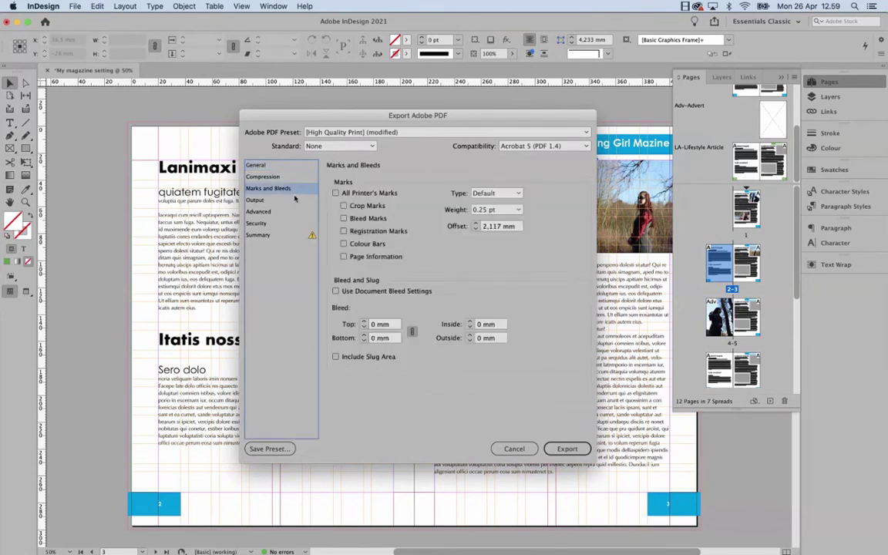
click(346, 192)
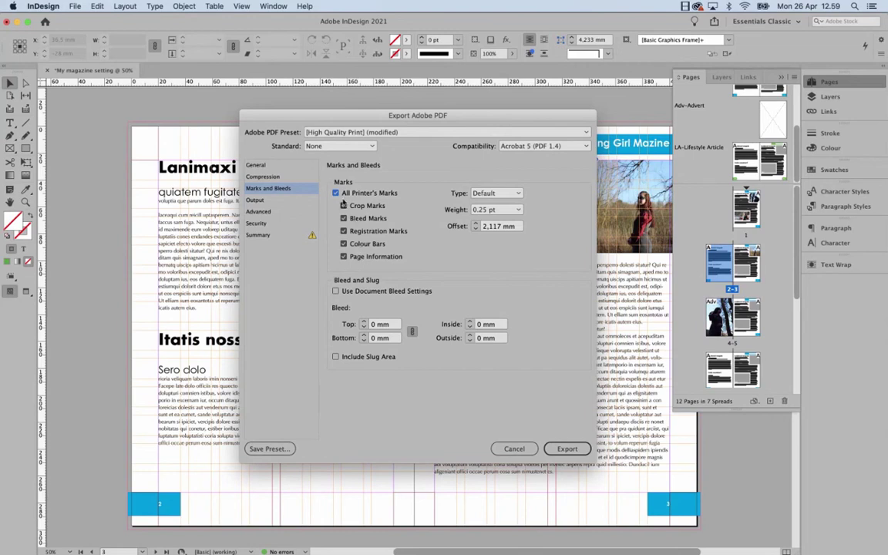
click(336, 290)
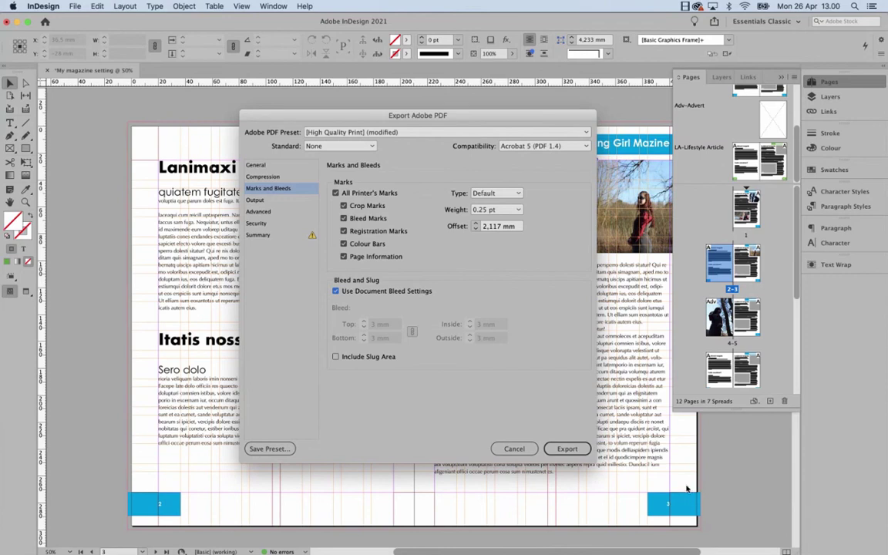
click(336, 291)
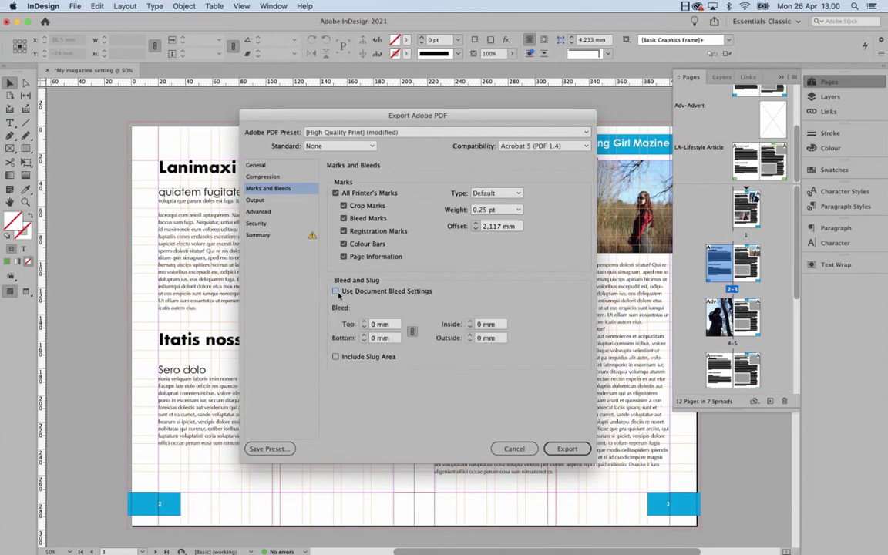
click(336, 291)
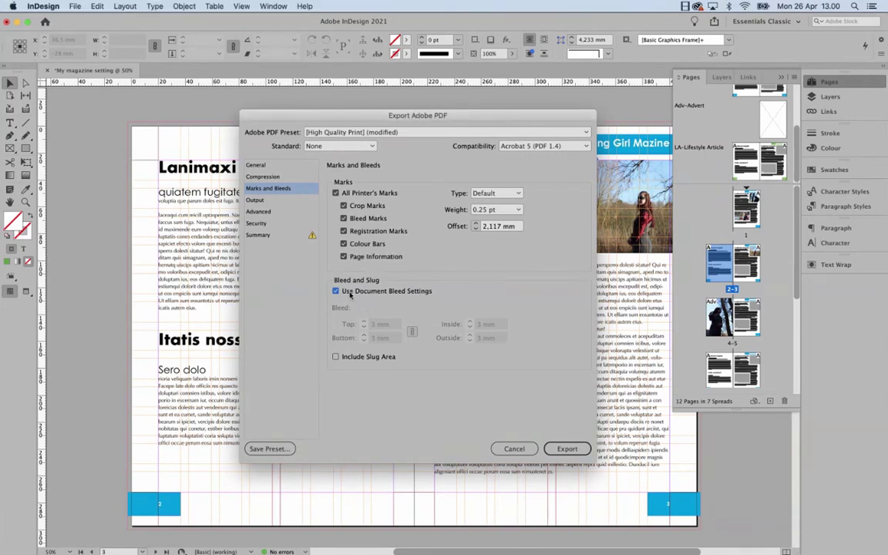
click(350, 292)
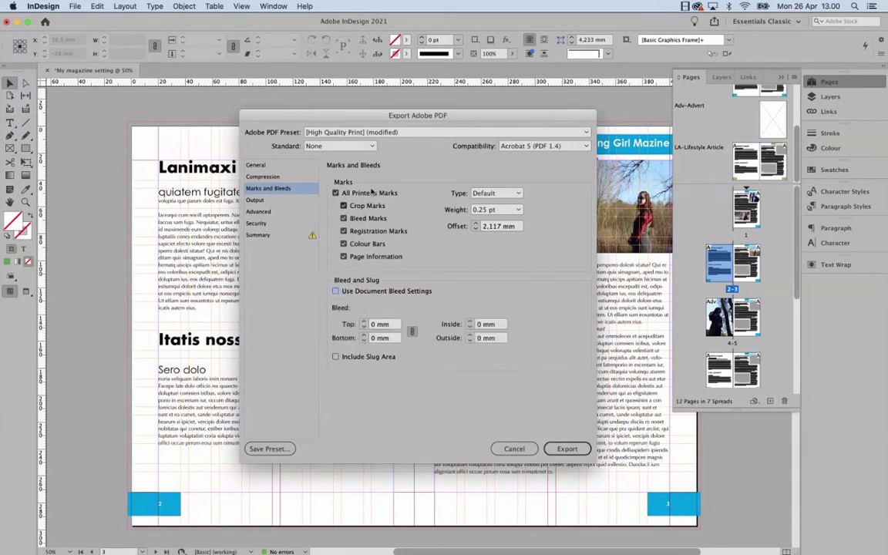
click(336, 292)
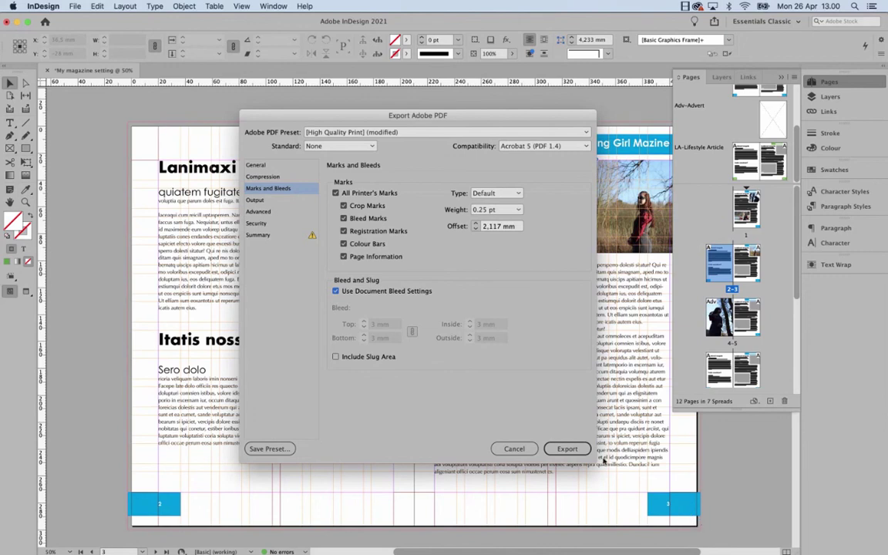
click(336, 292)
click(336, 292)
click(578, 451)
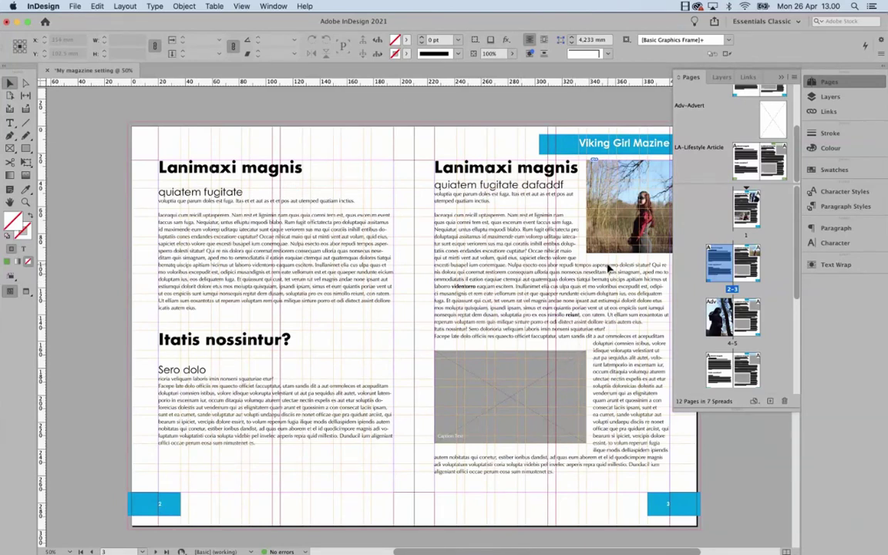
Start a second PDF export and reuse the name of the existing Testing_for_print file on the Desktop.
click(73, 9)
click(88, 199)
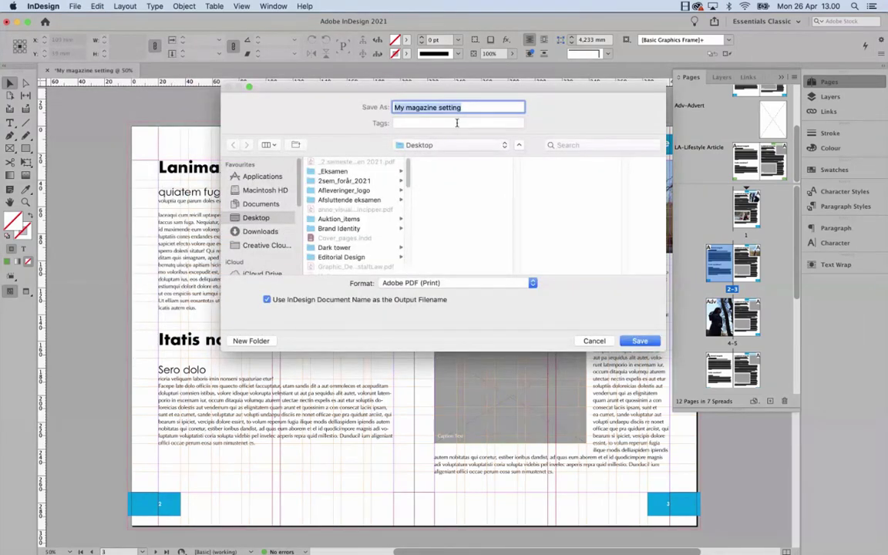
scroll(368, 199, down, 5)
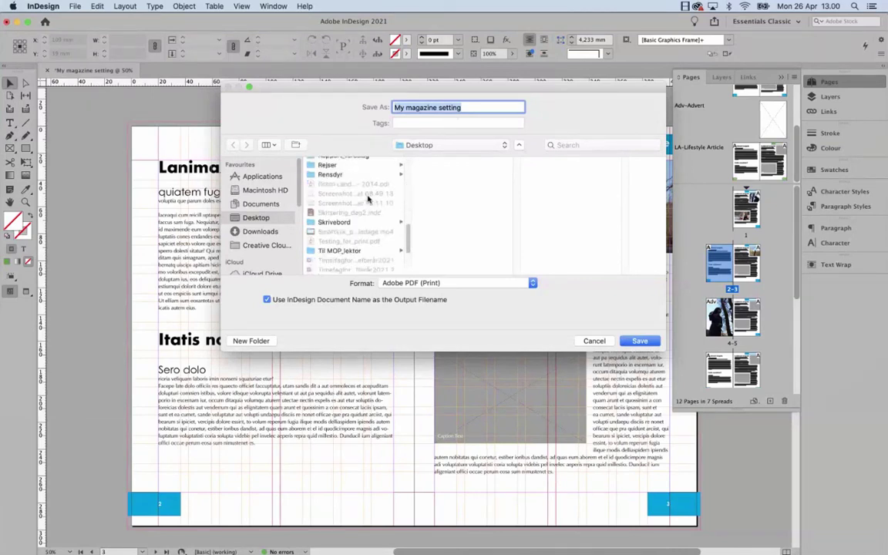
scroll(367, 200, down, 3)
scroll(368, 204, up, 3)
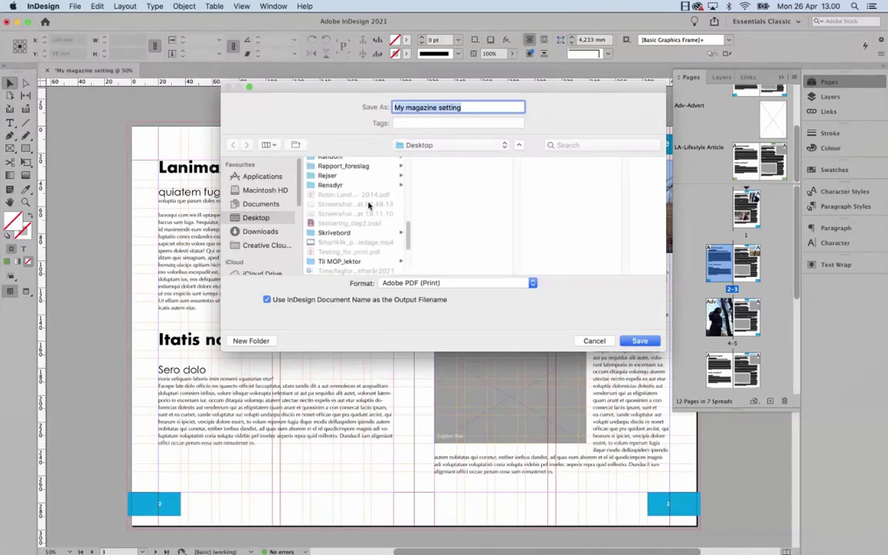
scroll(368, 204, up, 10)
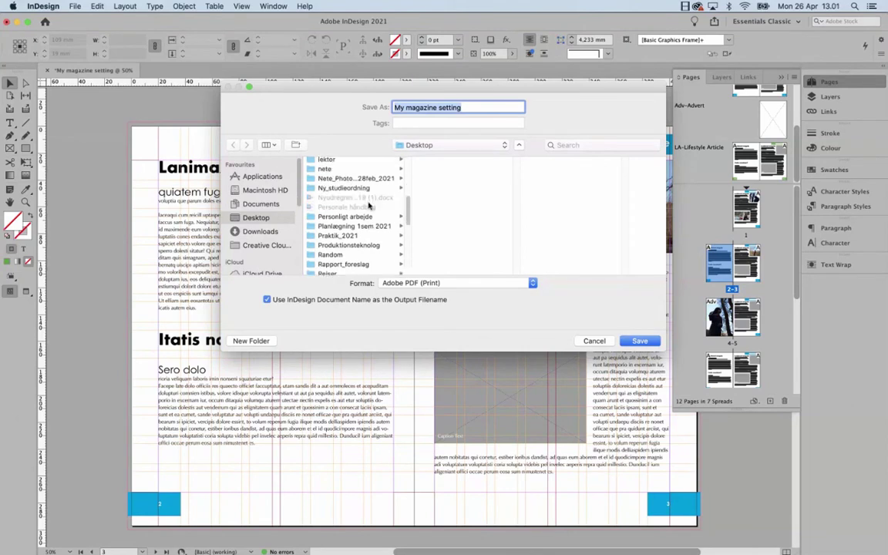
scroll(368, 205, up, 5)
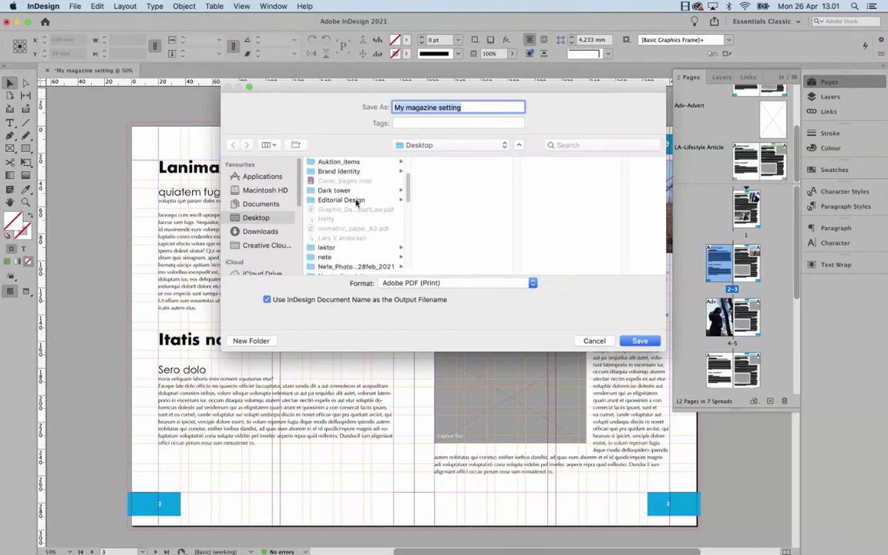
scroll(357, 202, up, 2)
scroll(357, 202, down, 15)
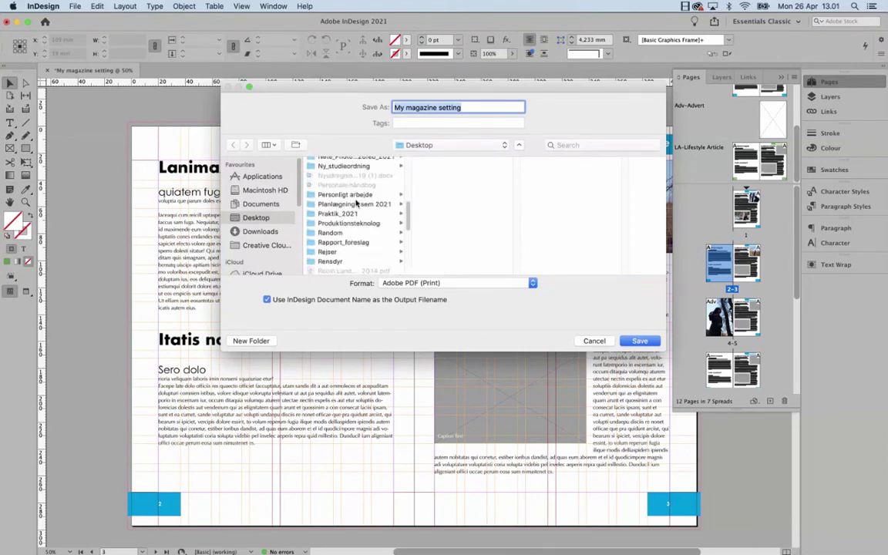
scroll(345, 218, up, 1)
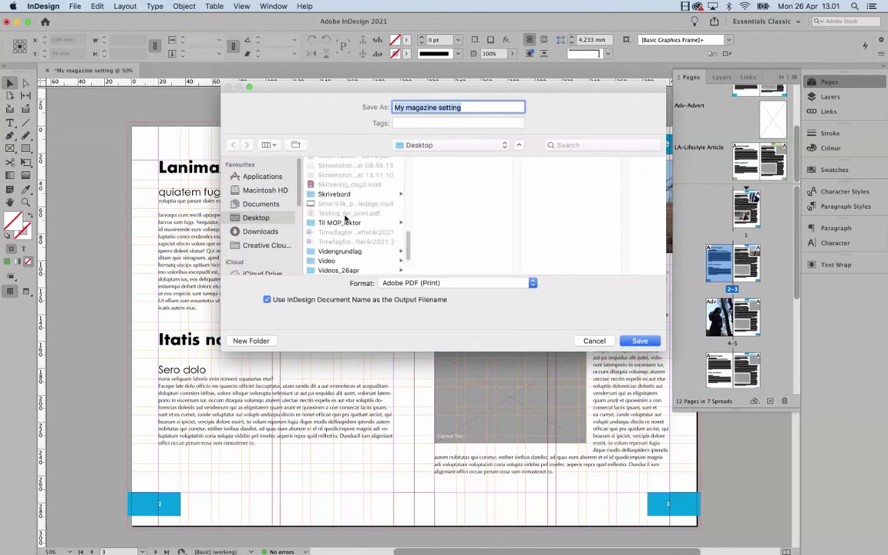
click(346, 214)
End the second PDF's file name with digital_preview and proceed to its export settings.
click(498, 106)
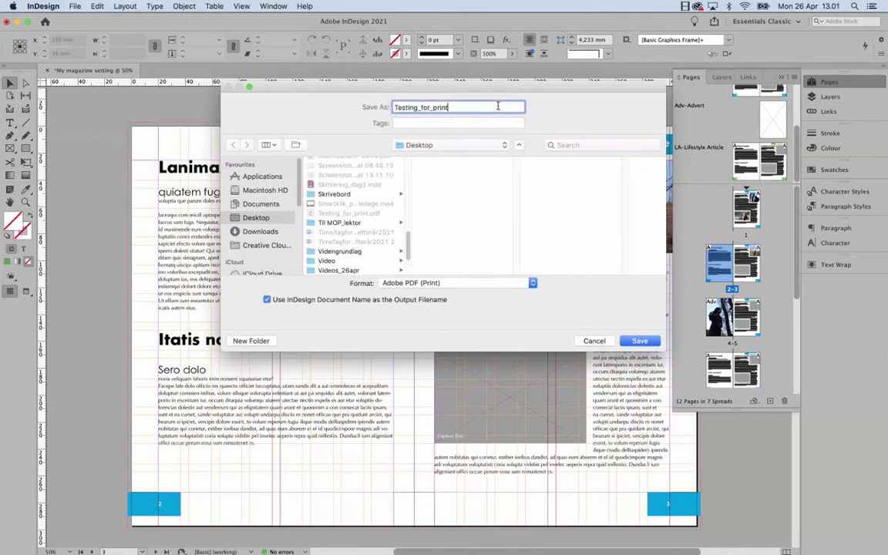
text(digital_preview)
click(626, 341)
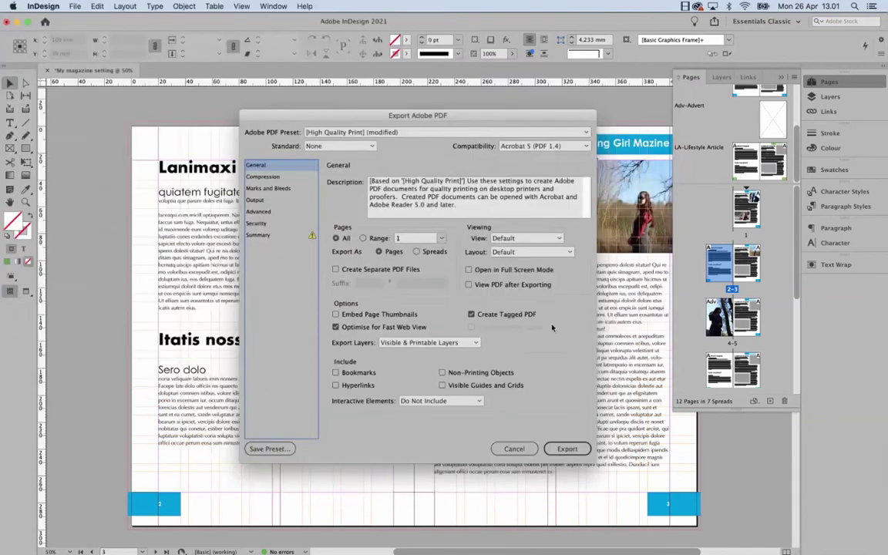
Set the preview PDF to export as spreads, without any printer's marks or document bleed settings.
click(417, 251)
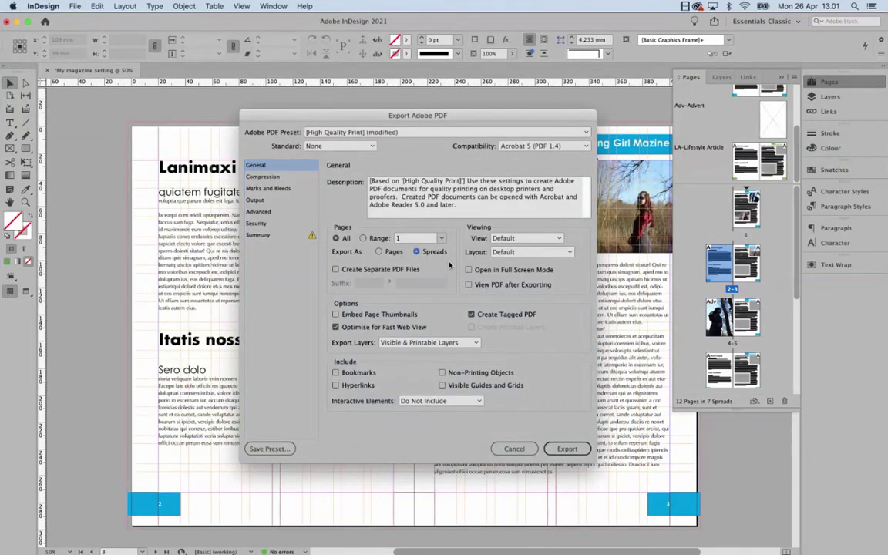
click(290, 189)
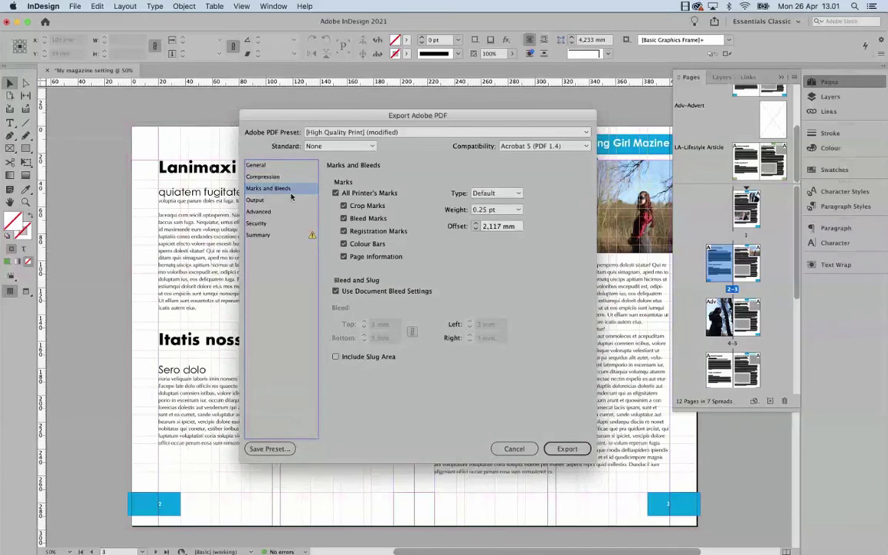
click(335, 292)
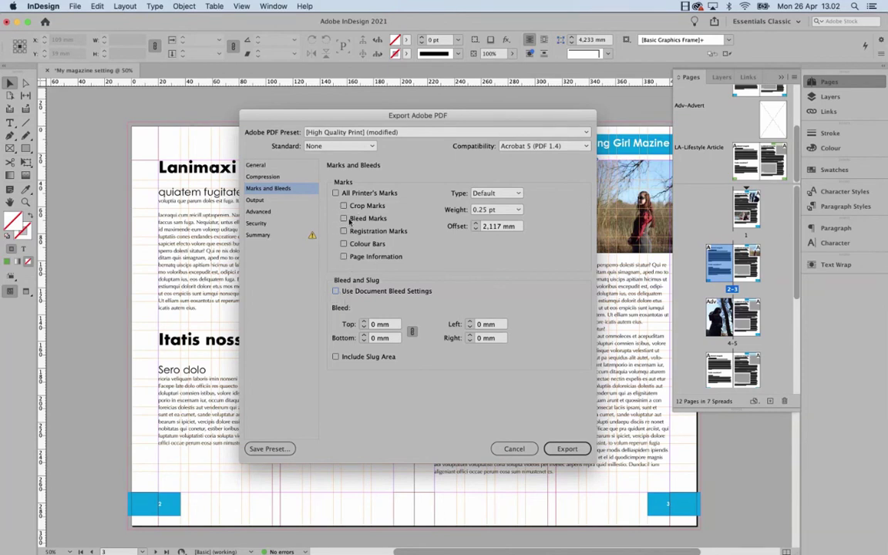
Check the preview PDF's general, marks and bleeds, and compression settings.
click(293, 166)
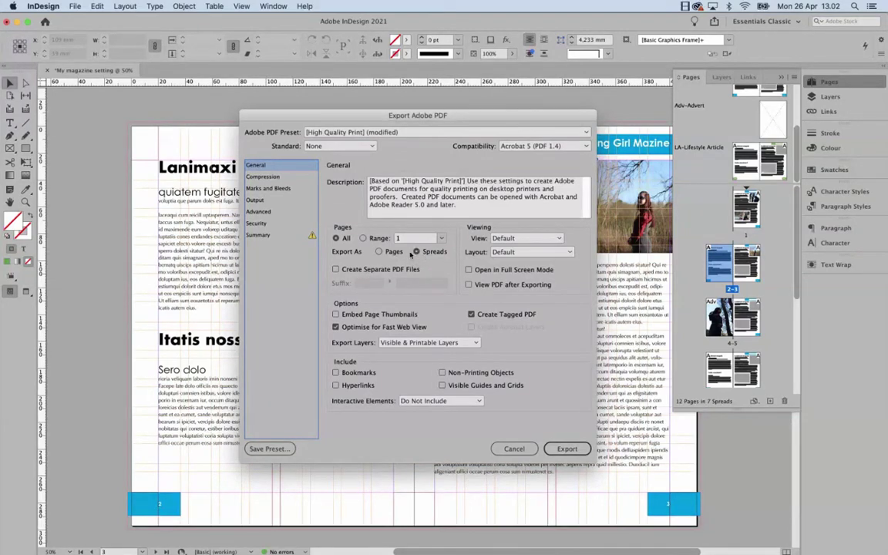
click(268, 188)
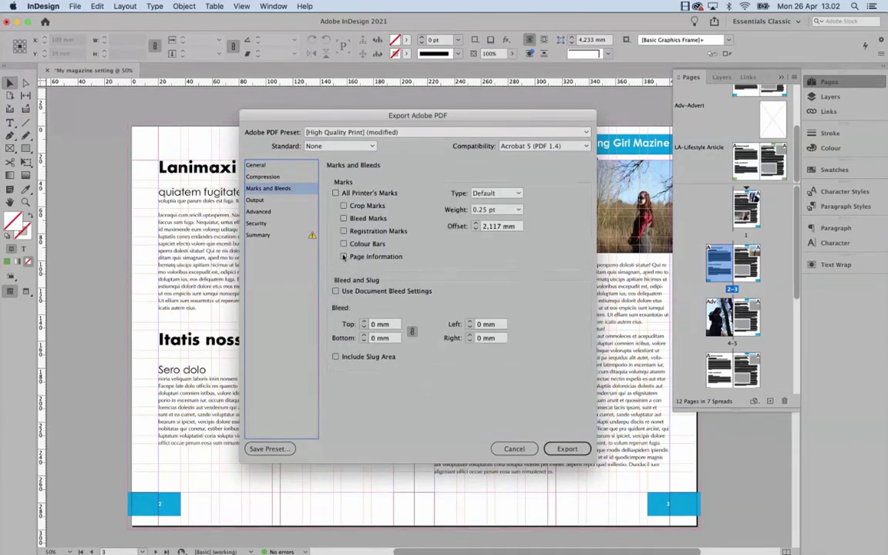
click(284, 177)
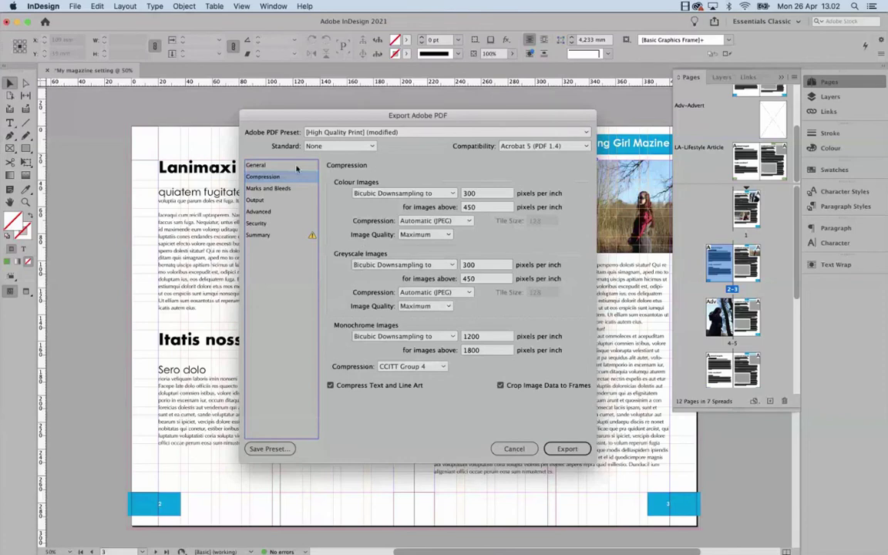
click(268, 165)
drag(410, 116, 373, 110)
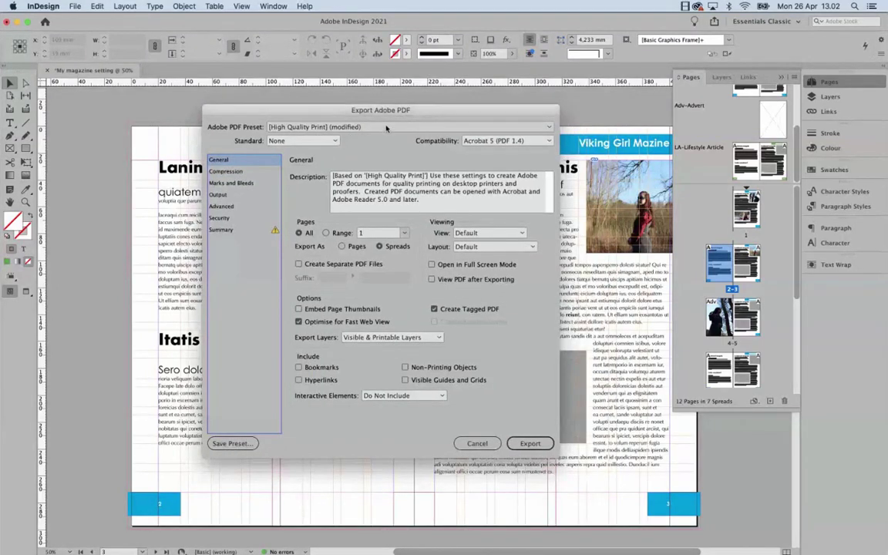
mouse_move(385, 110)
mouse_down()
mouse_move(401, 96)
mouse_move(390, 101)
mouse_up()
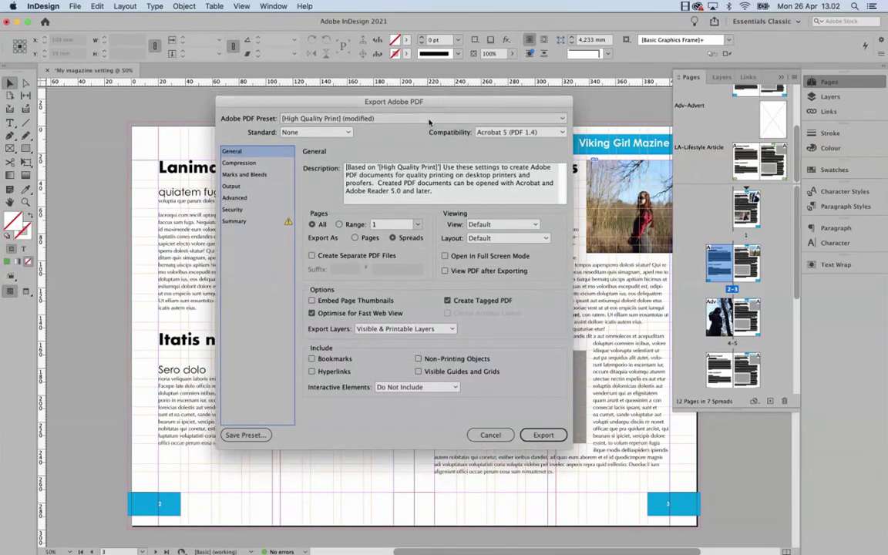
Review the preview PDF's marks and bleeds, its general settings, and the available Adobe PDF presets.
drag(431, 103, 433, 99)
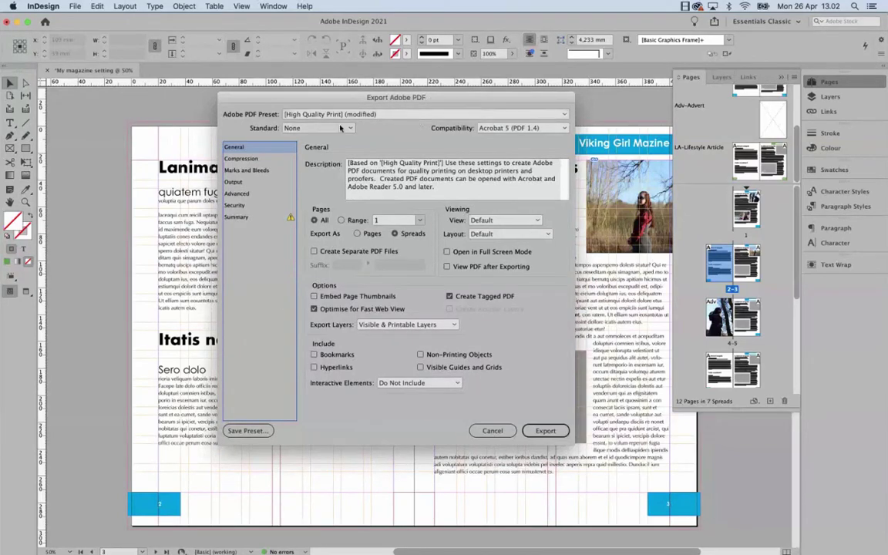
click(266, 171)
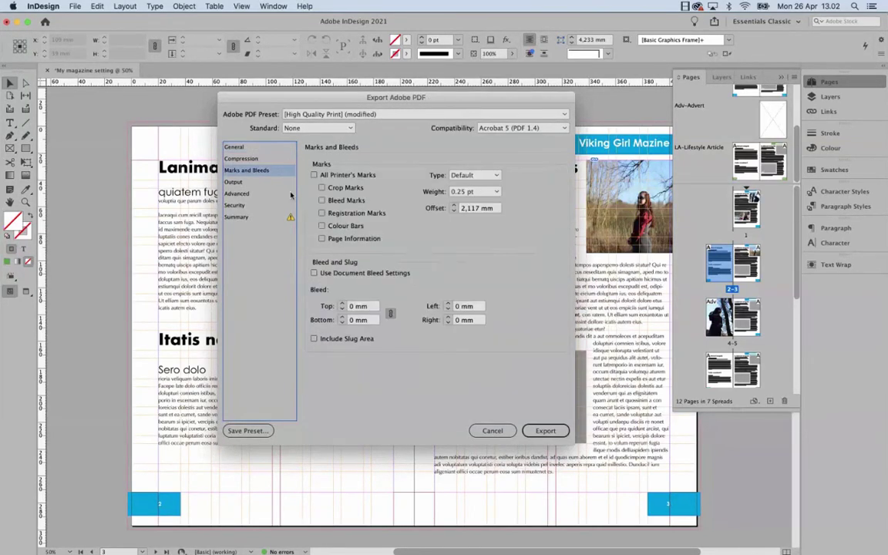
click(235, 146)
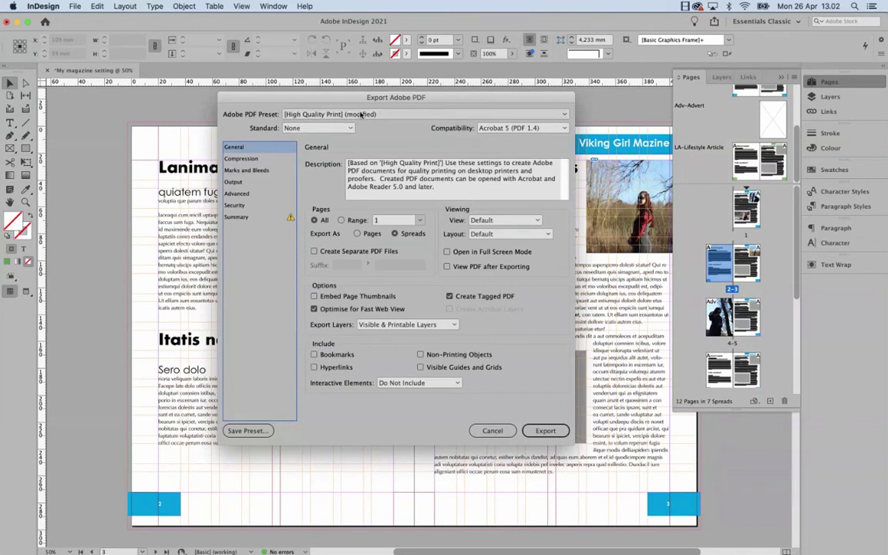
click(322, 114)
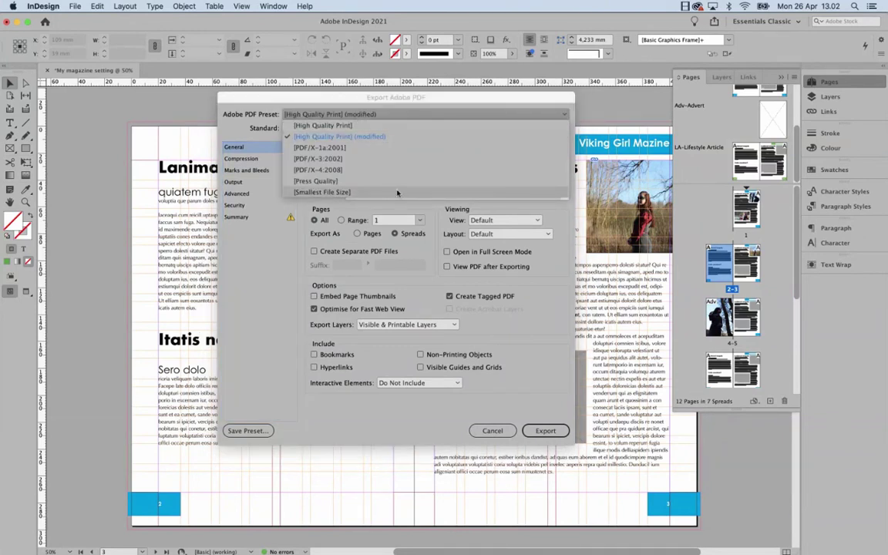
click(307, 93)
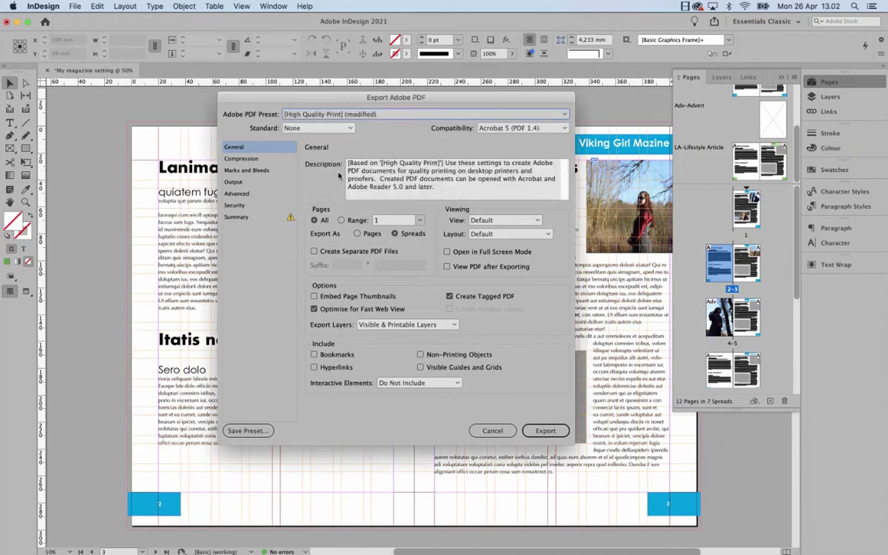
click(345, 114)
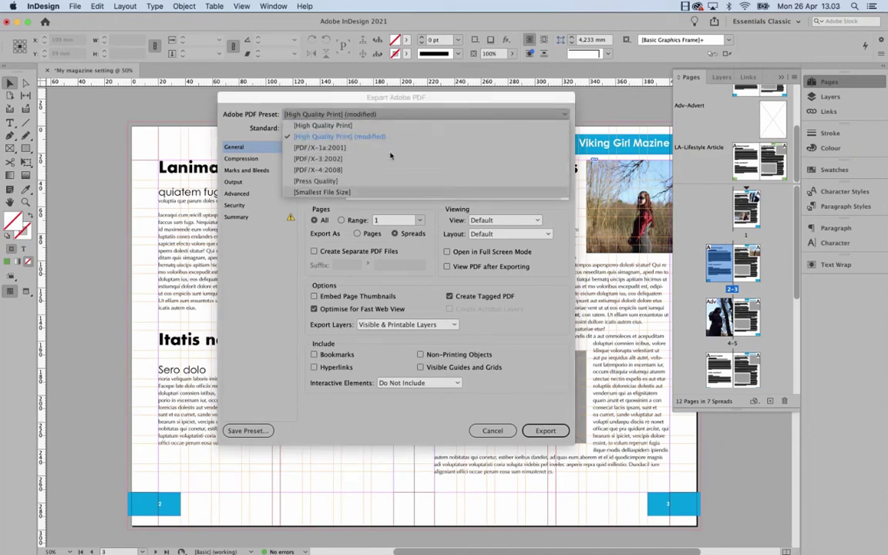
click(276, 133)
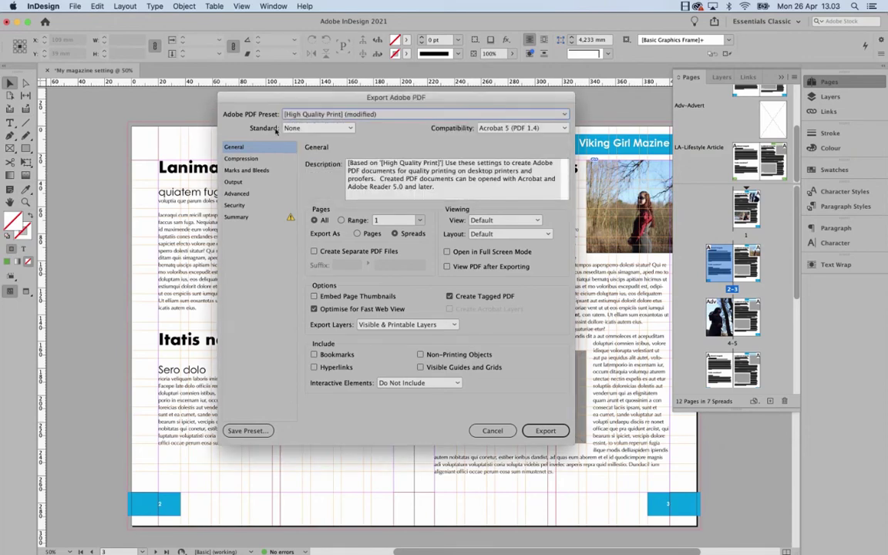
Check the output, compression, general, and marks and bleeds settings, and export the digital preview PDF.
click(245, 183)
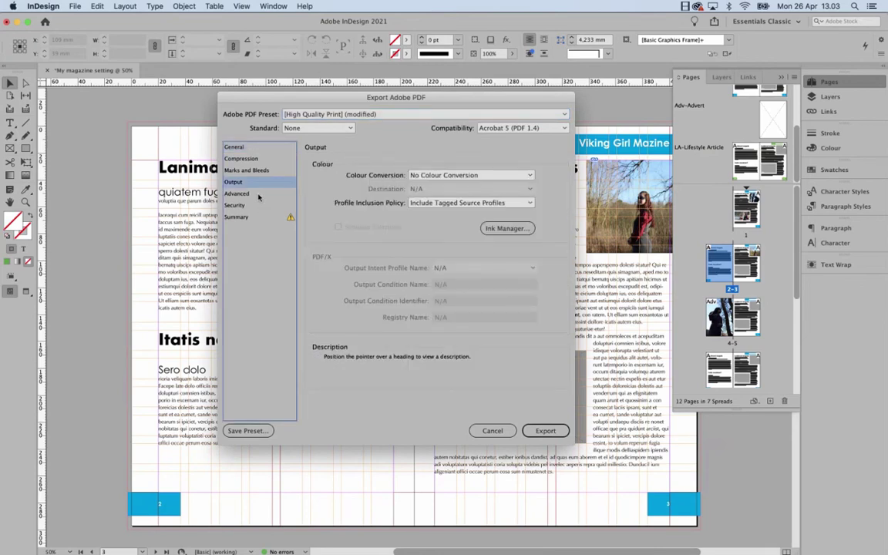
click(245, 170)
click(240, 158)
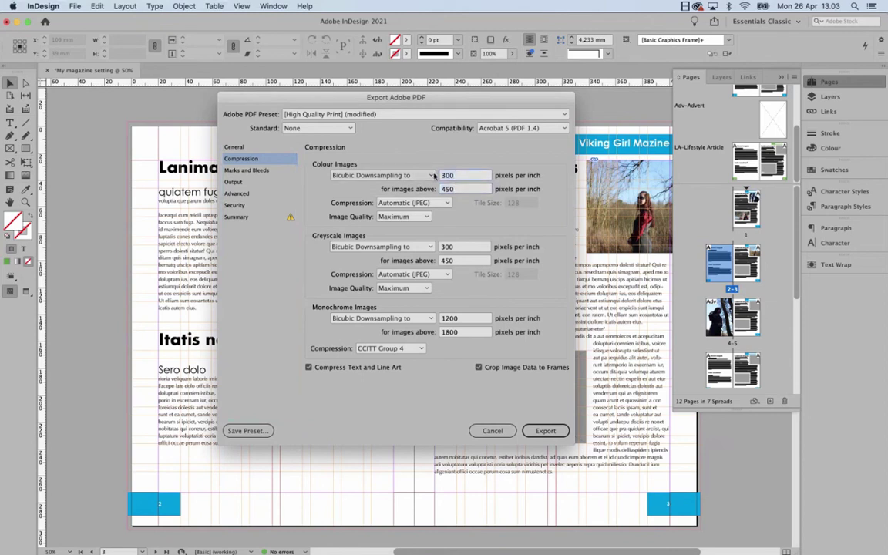
click(231, 146)
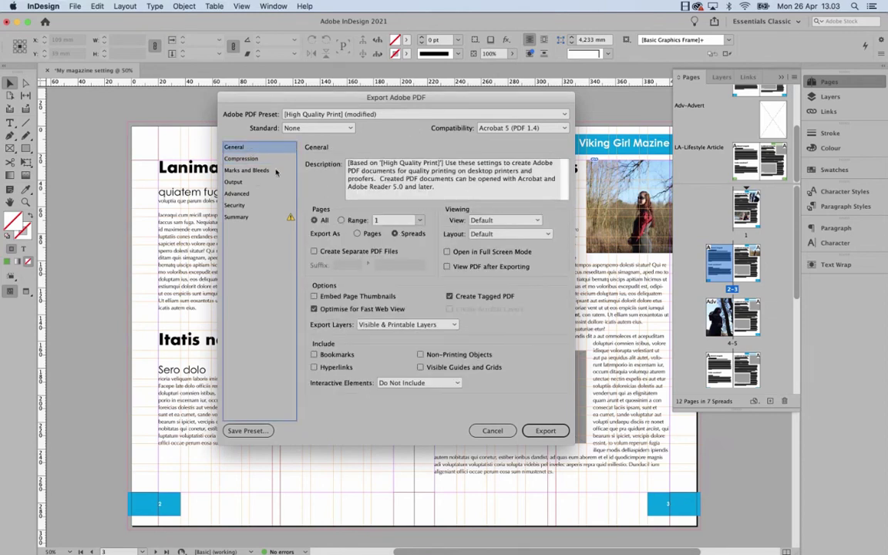
click(247, 170)
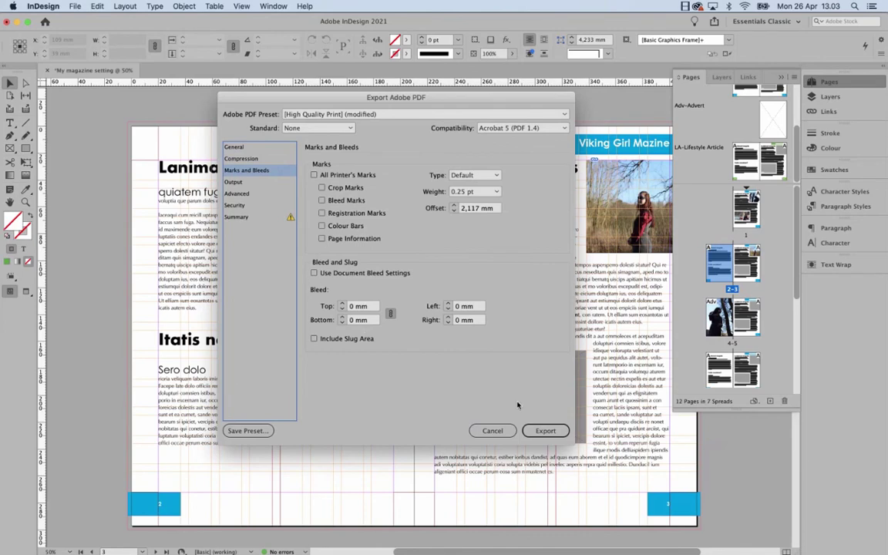
click(544, 431)
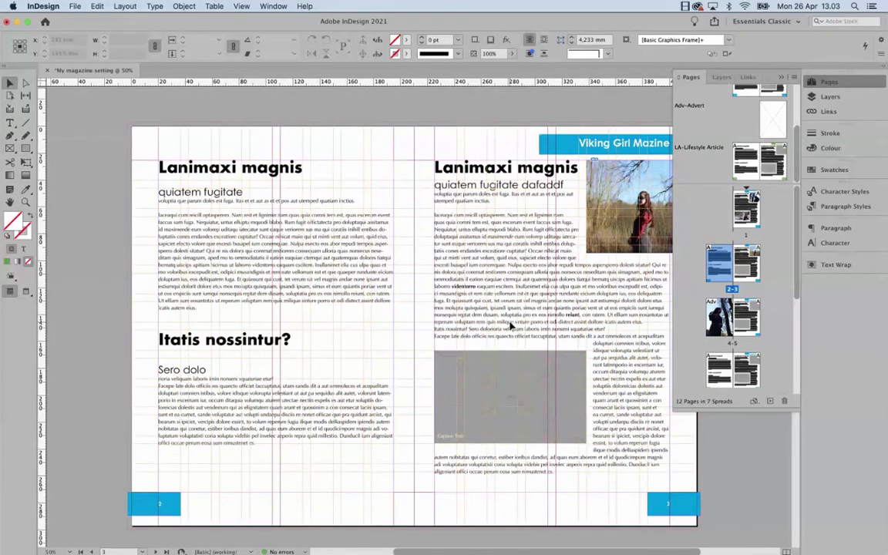
Switch to the Finder desktop and close the open folder window and file preview.
key(ctrl+Right)
click(579, 177)
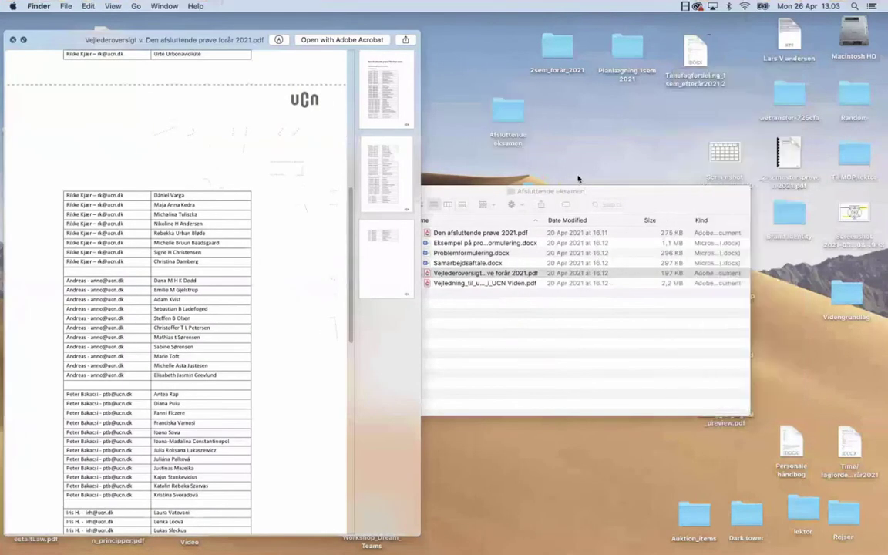
key(super+w)
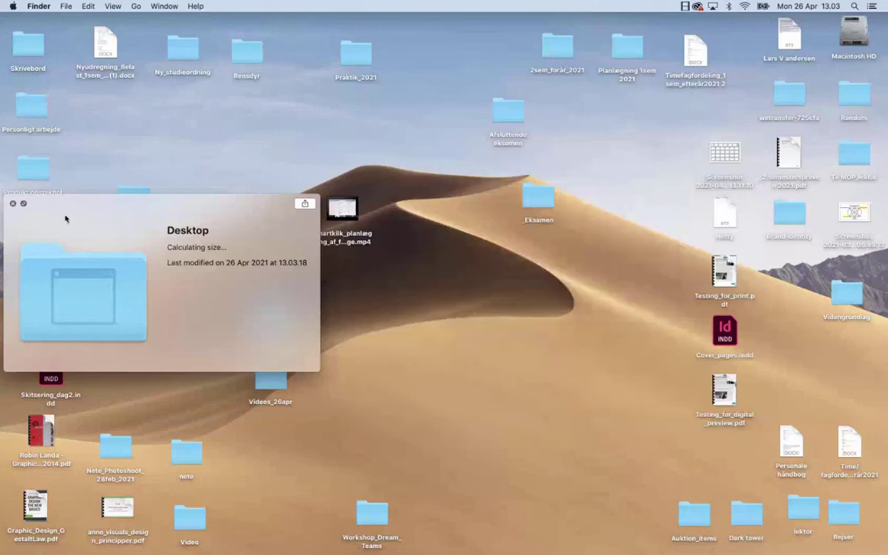
click(12, 203)
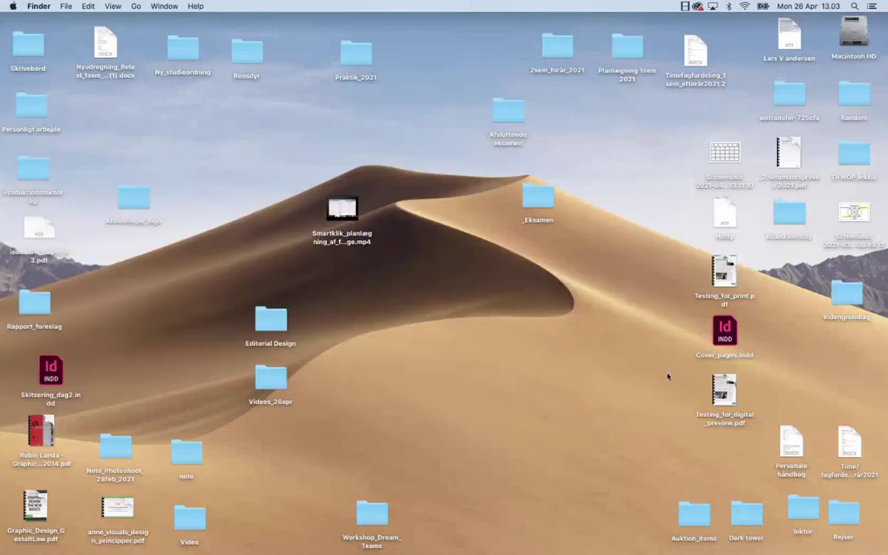
Move the Testing_for_print and Testing_for_digital_preview PDFs to the middle of the desktop and open both in Acrobat.
drag(723, 389, 535, 348)
drag(724, 272, 468, 309)
drag(393, 247, 524, 352)
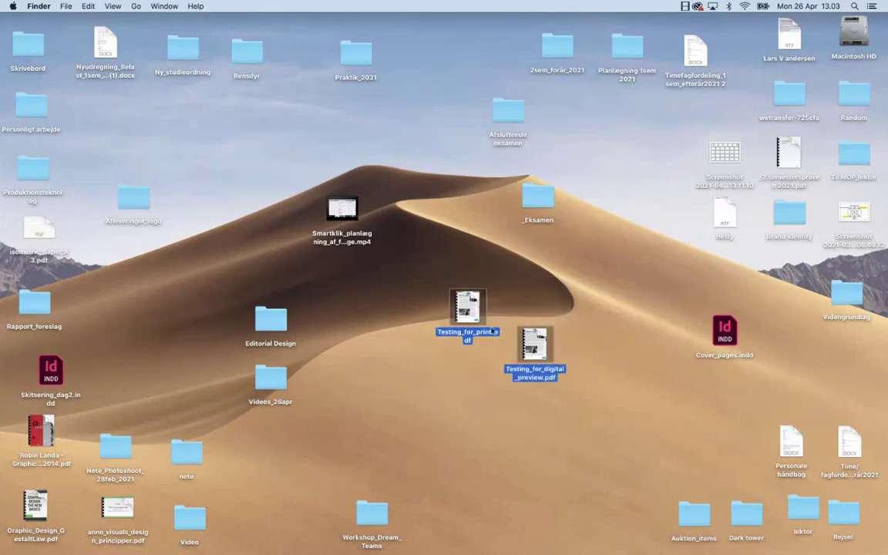
double_click(467, 306)
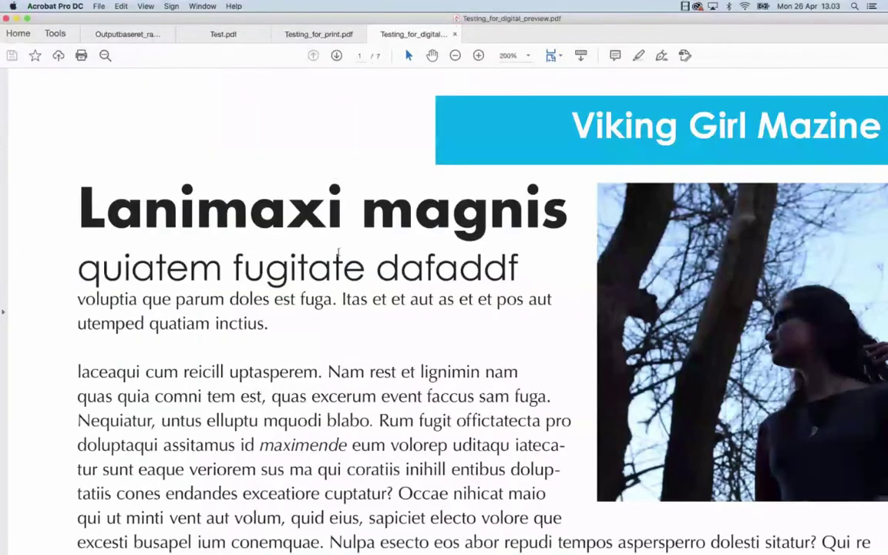
Examine the single pages, printer's marks and bleed of Testing_for_print.pdf with whole pages fitted to the window.
click(315, 36)
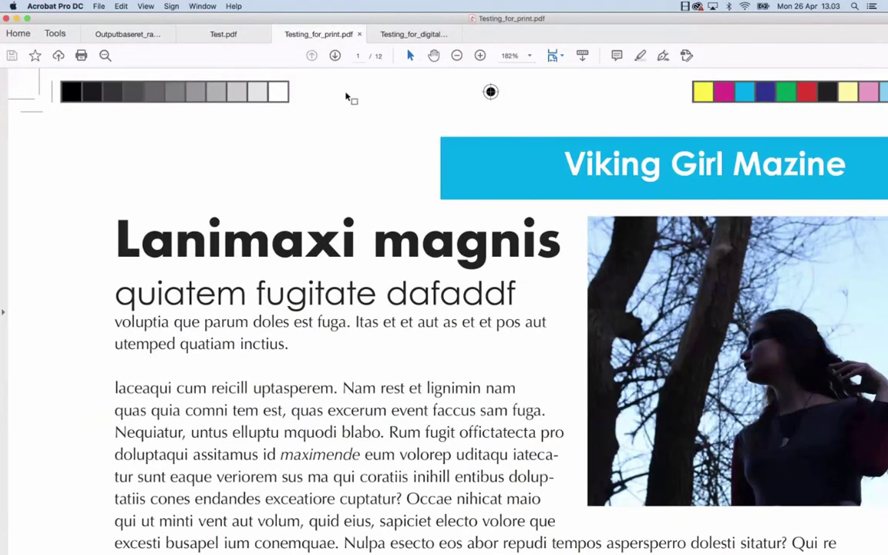
key(super+0)
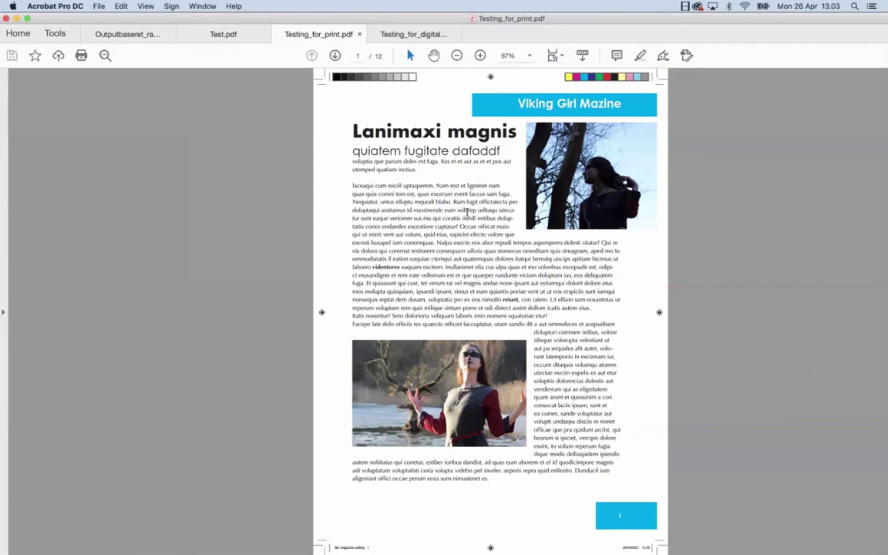
scroll(466, 212, down, 15)
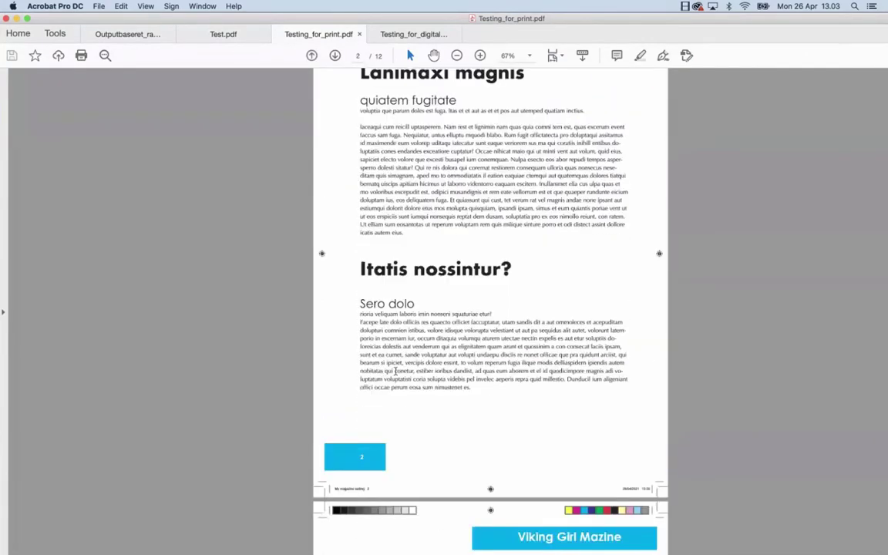
scroll(395, 372, down, 10)
scroll(398, 375, down, 12)
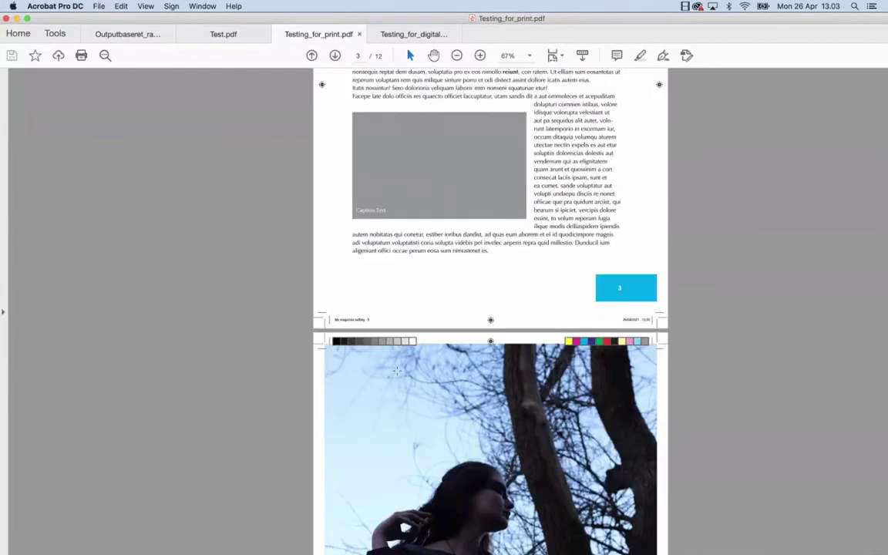
scroll(397, 371, down, 5)
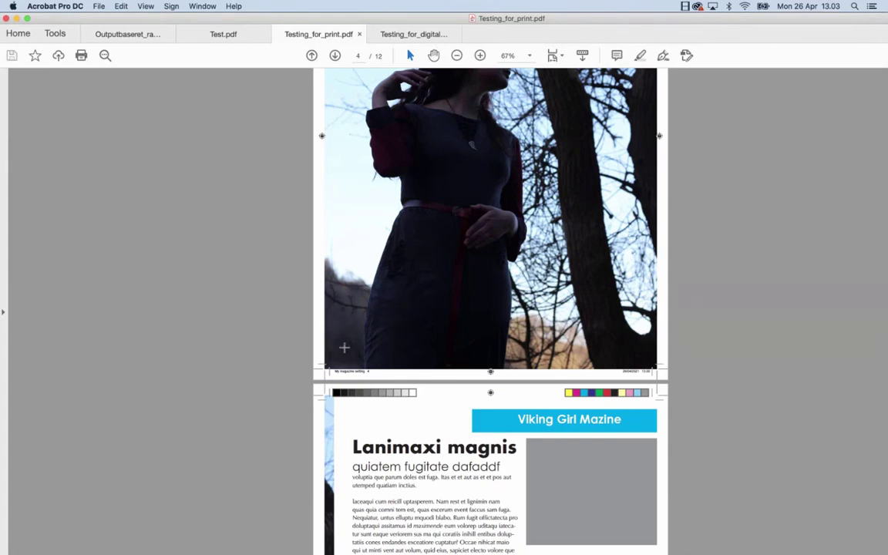
scroll(443, 385, down, 20)
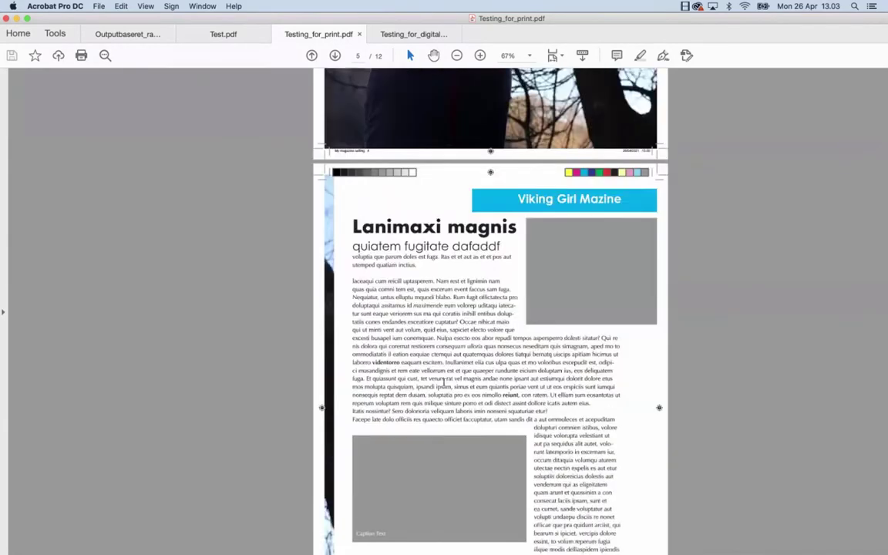
scroll(444, 388, down, 20)
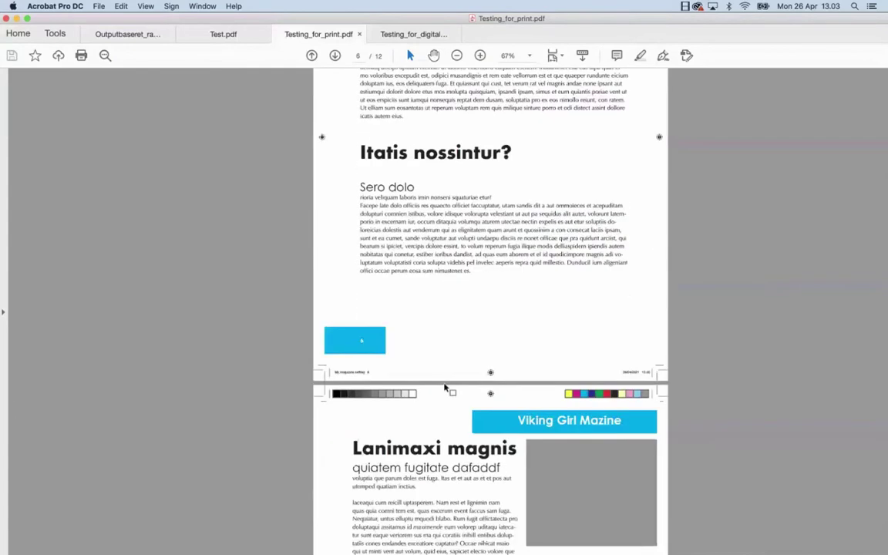
scroll(443, 387, up, 20)
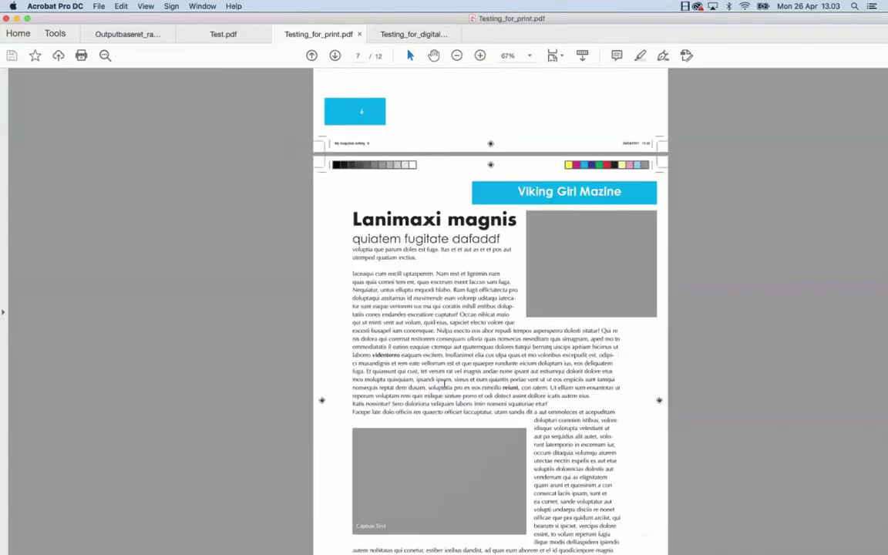
scroll(444, 387, up, 20)
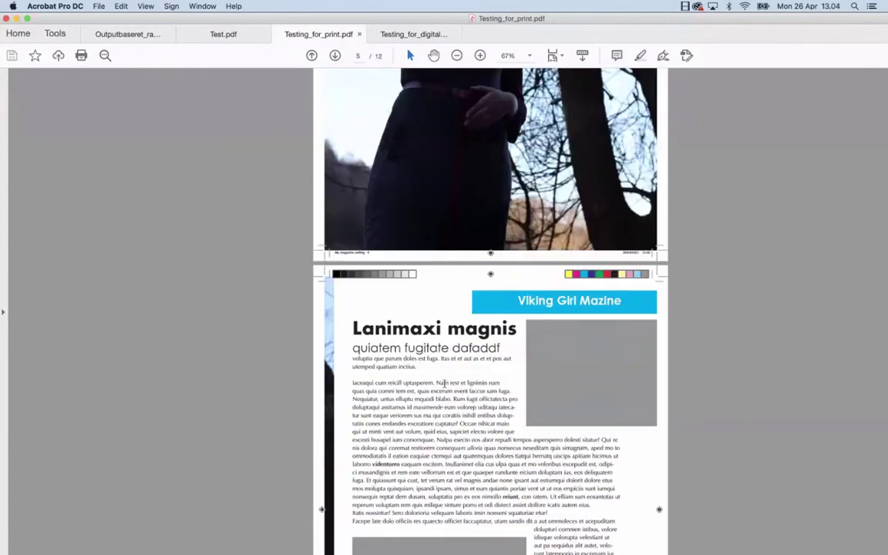
scroll(444, 386, up, 20)
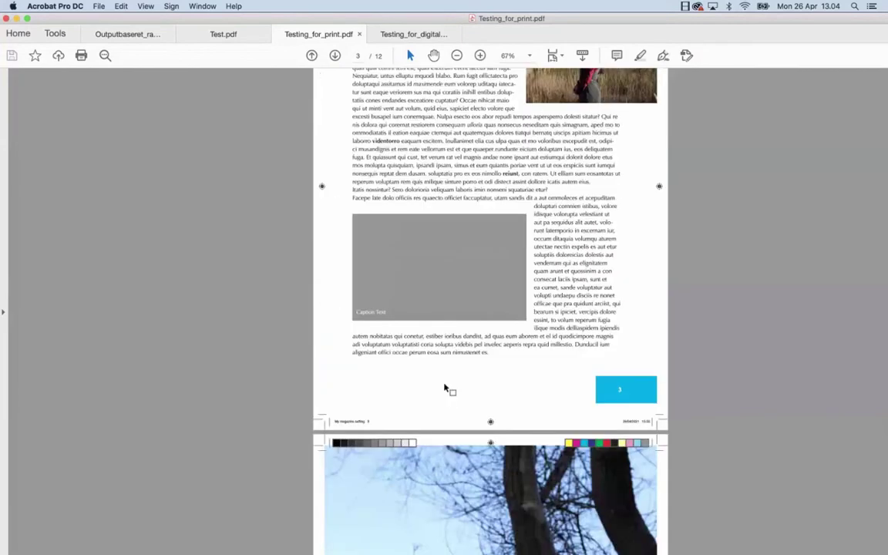
scroll(444, 388, up, 15)
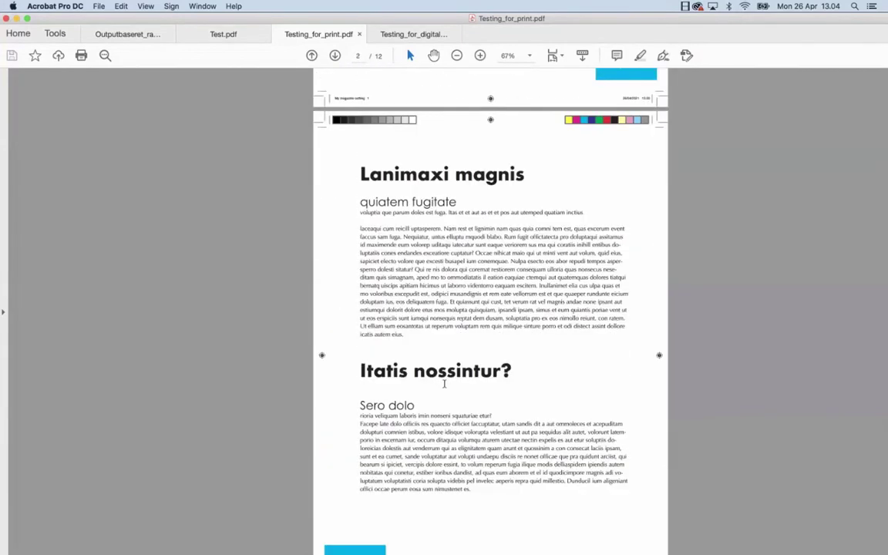
scroll(444, 388, down, 20)
scroll(444, 388, down, 5)
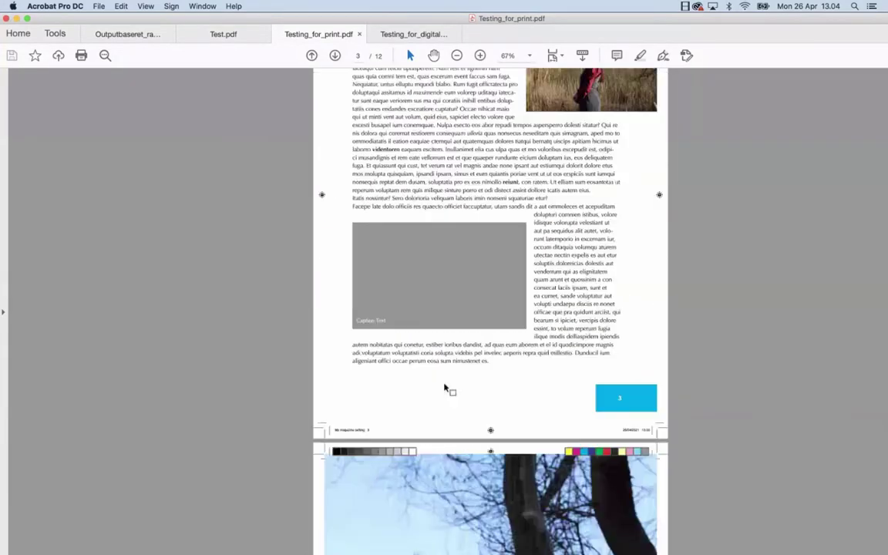
scroll(444, 388, up, 20)
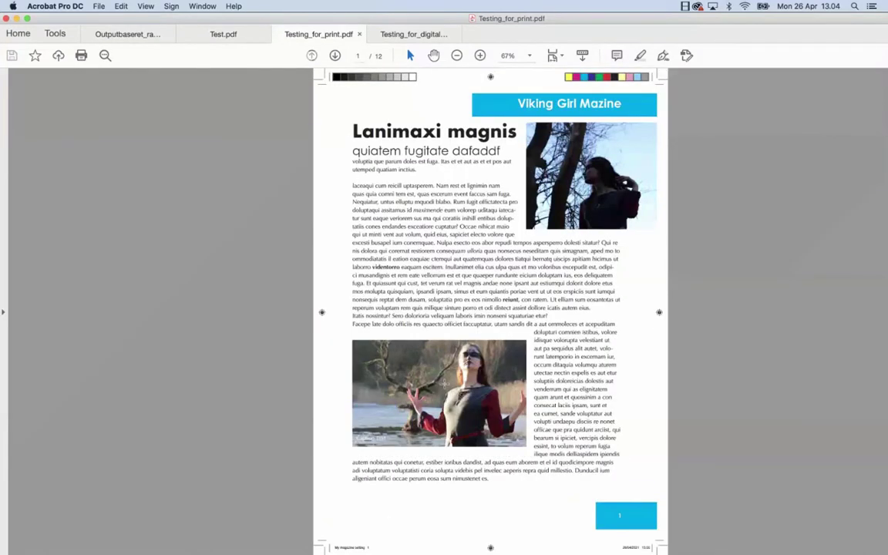
scroll(444, 384, down, 20)
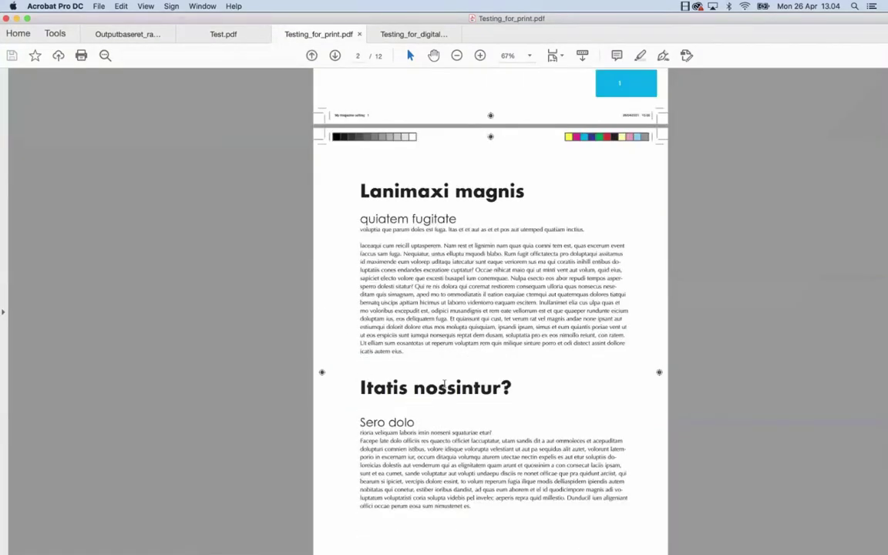
scroll(444, 384, down, 20)
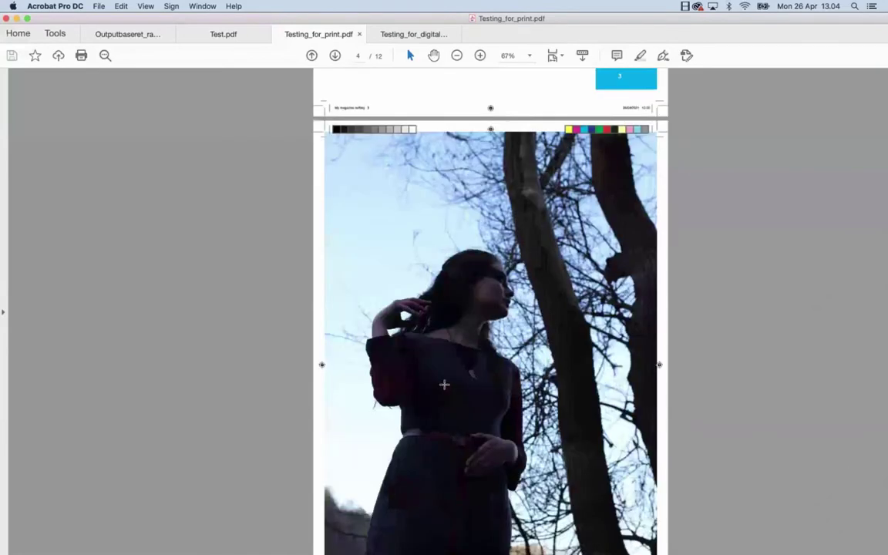
scroll(444, 384, up, 20)
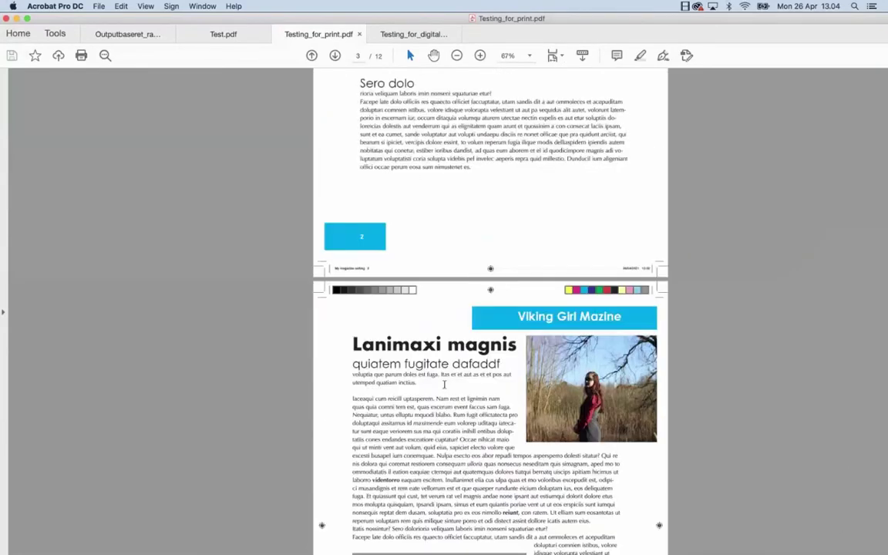
scroll(444, 384, down, 20)
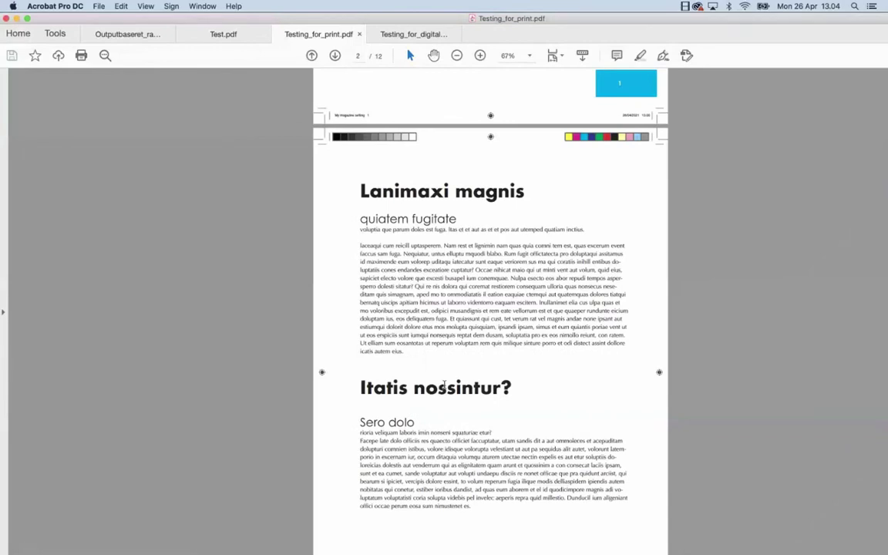
Examine the page spreads of Testing_for_digital_preview.pdf with whole pages fitted to the window.
click(399, 36)
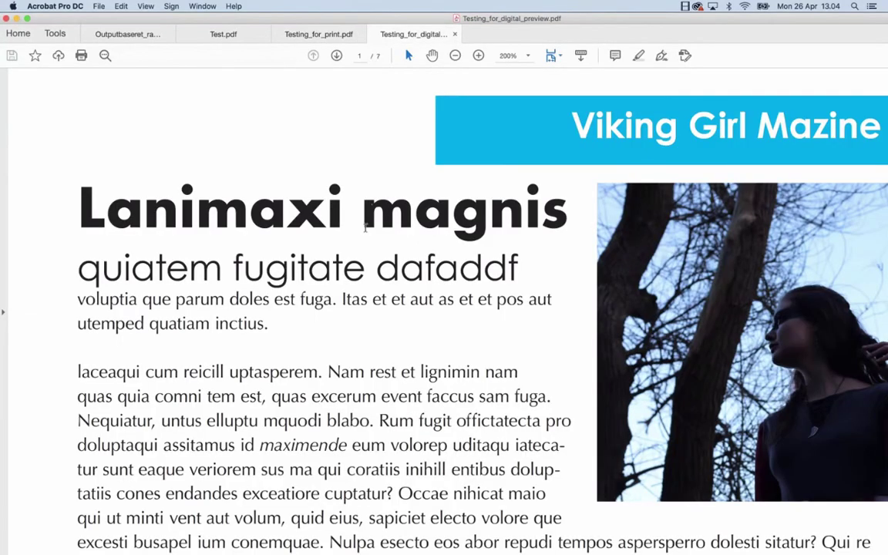
key(super+0)
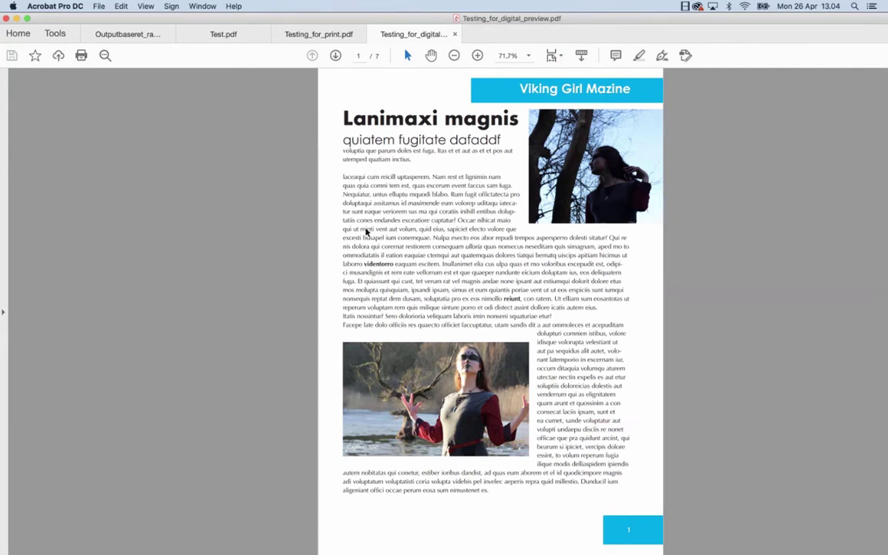
scroll(367, 231, down, 1)
scroll(366, 228, down, 10)
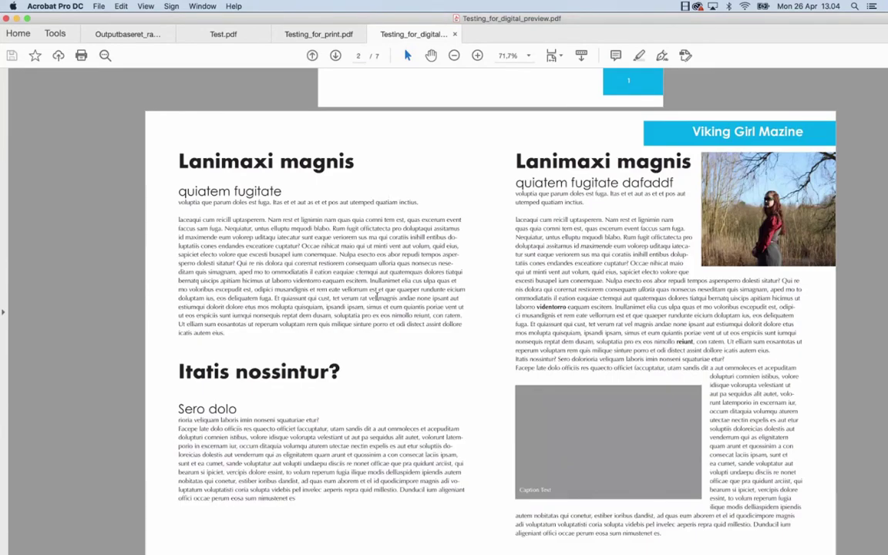
scroll(377, 296, down, 10)
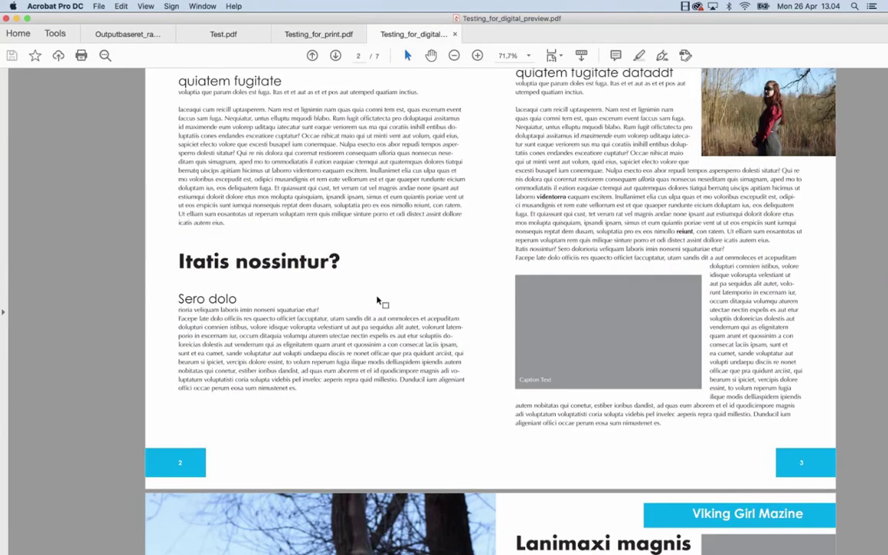
scroll(377, 301, down, 15)
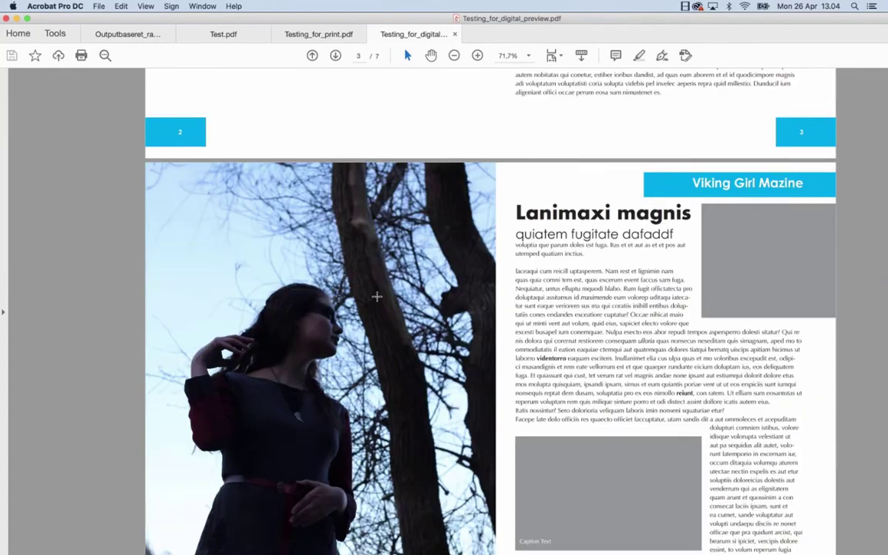
scroll(377, 295, down, 10)
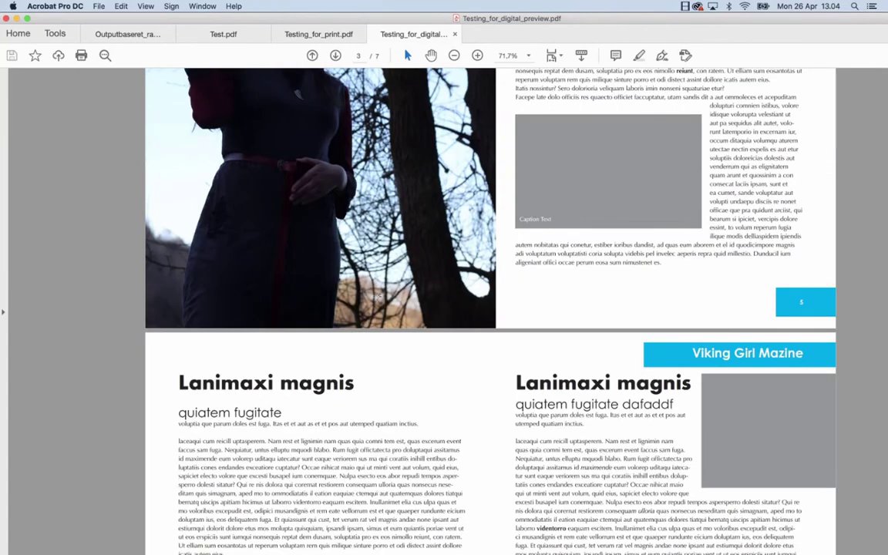
scroll(377, 297, down, 10)
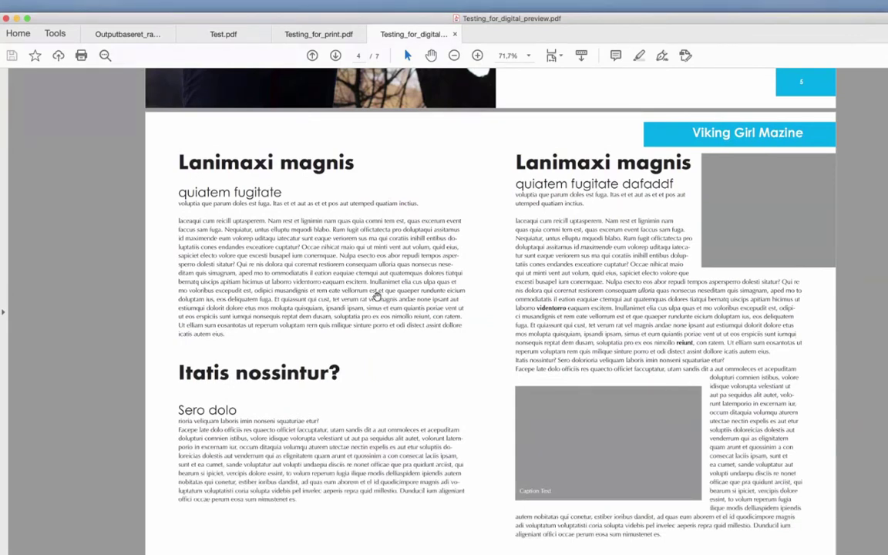
View the digital preview PDF in full-screen mode, leaf through its spreads back to the front page, and exit full screen.
key(super+l)
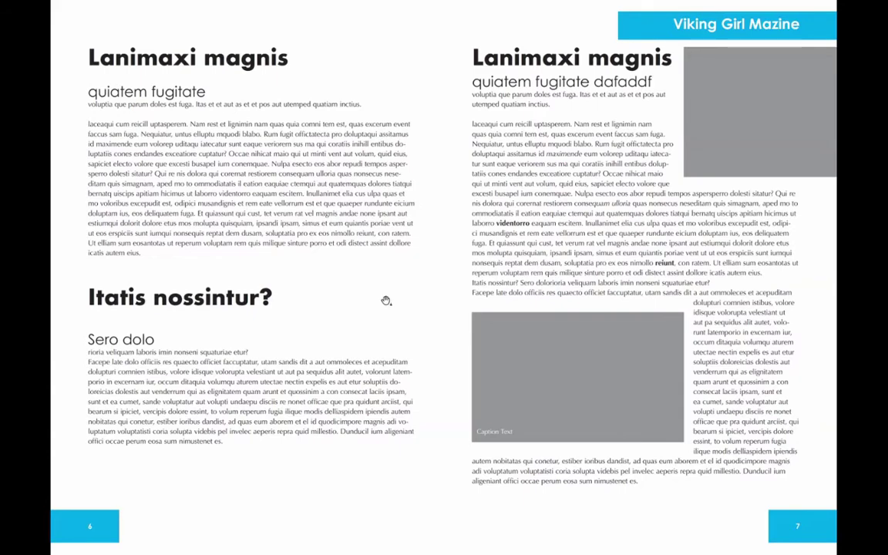
key(Left)
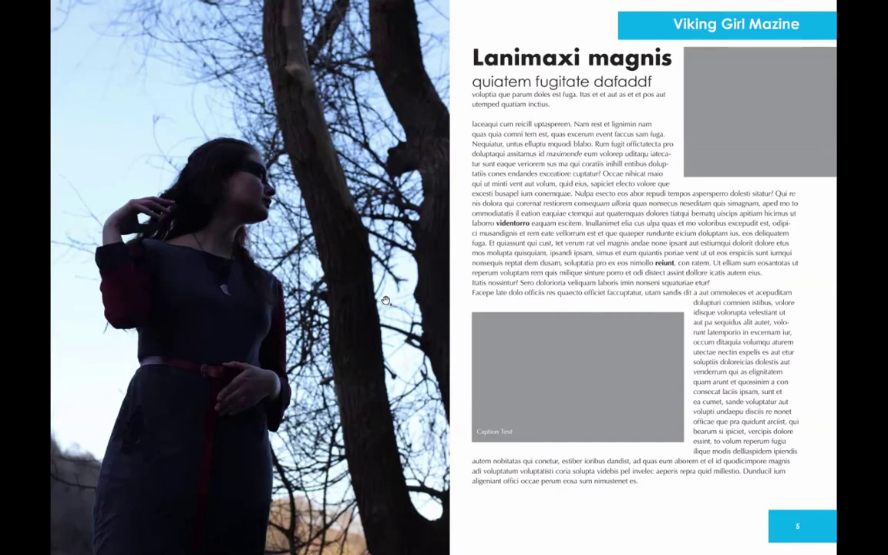
key(Left)
key(Right)
key(Right)
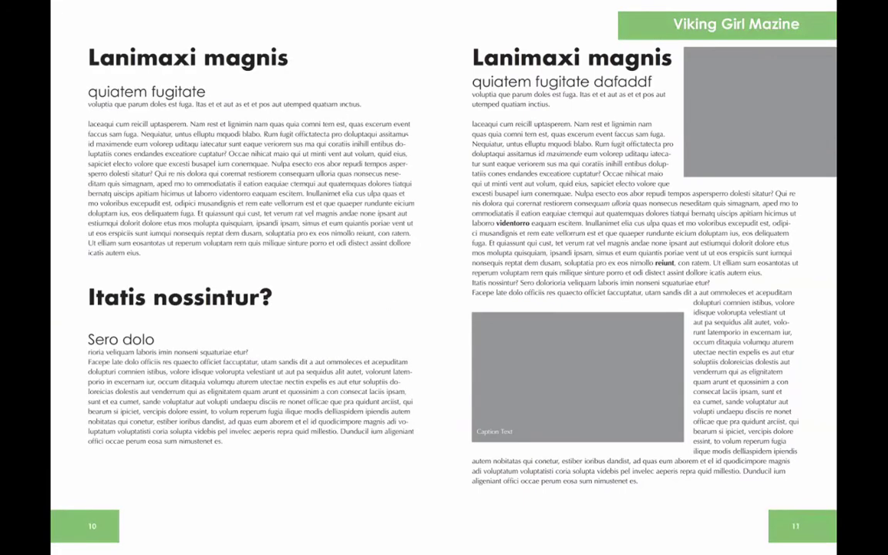
key(Left)
key(Left)
key(Left)
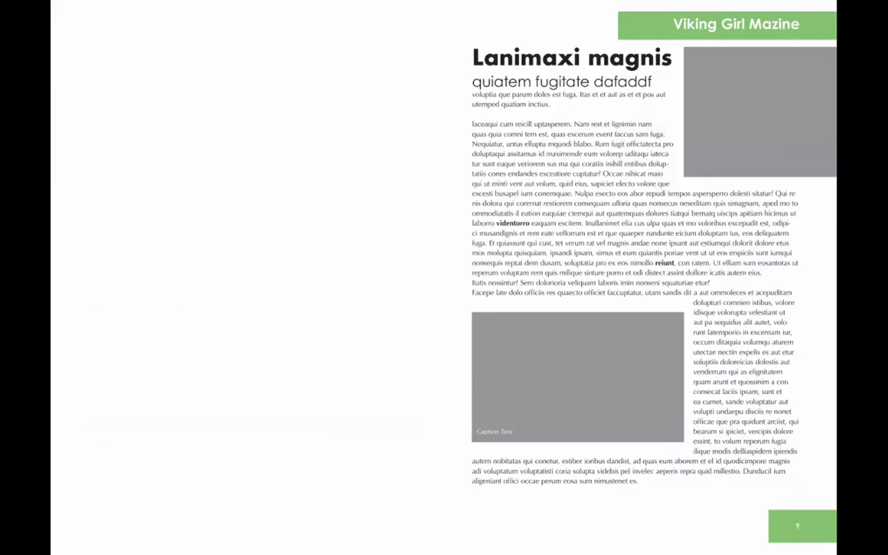
key(Left)
key(Left)
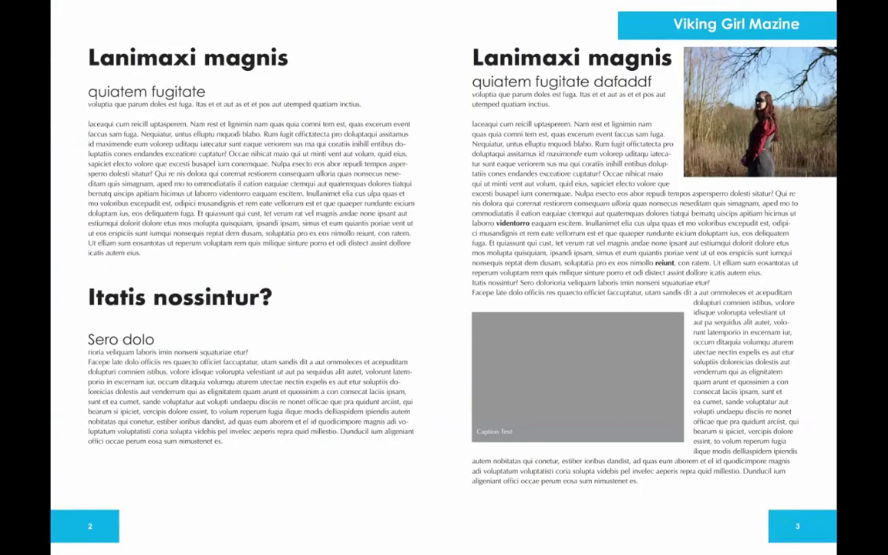
key(Left)
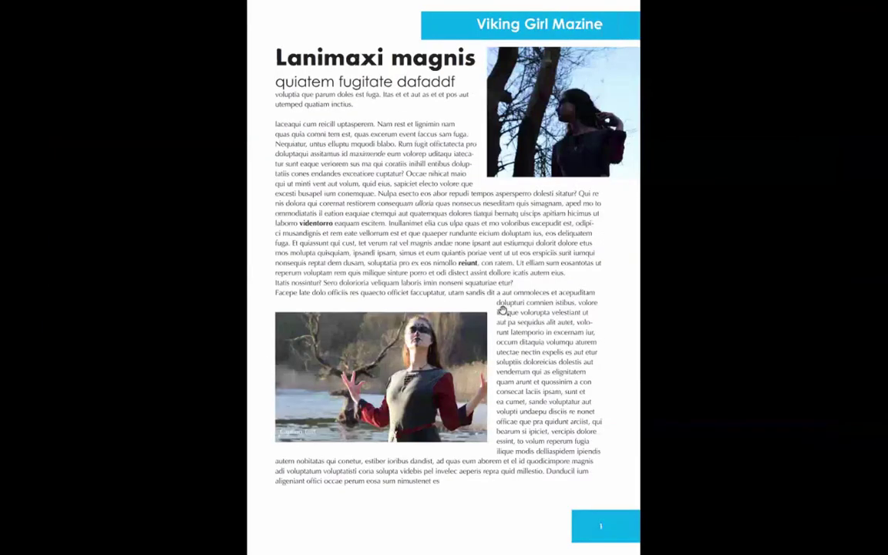
key(Escape)
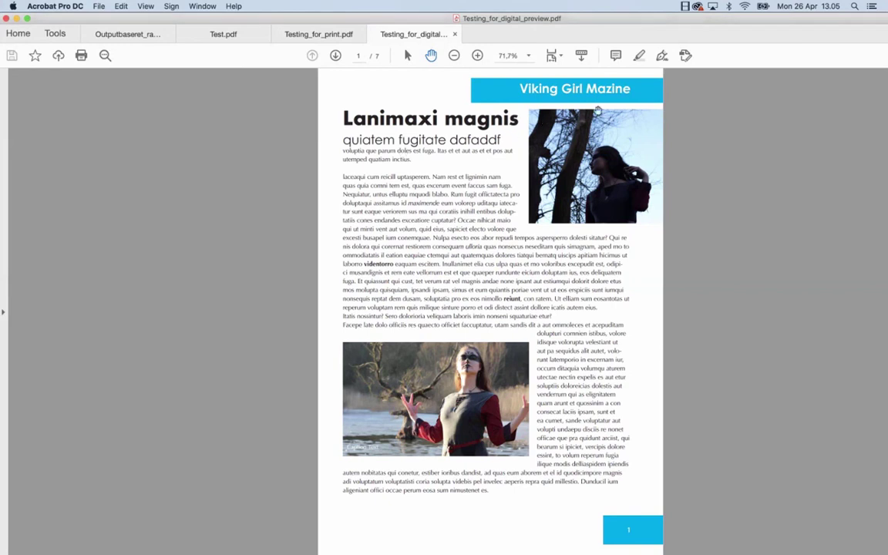
key(super+l)
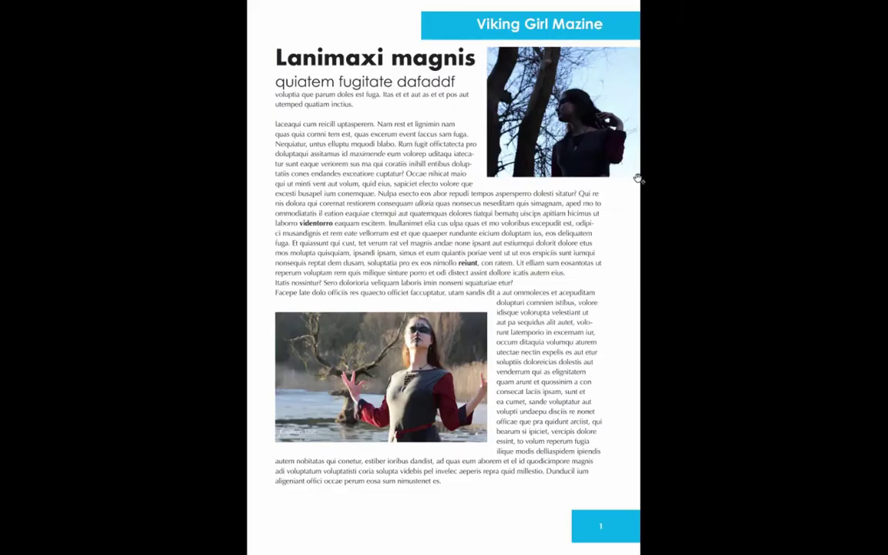
key(Right)
key(Escape)
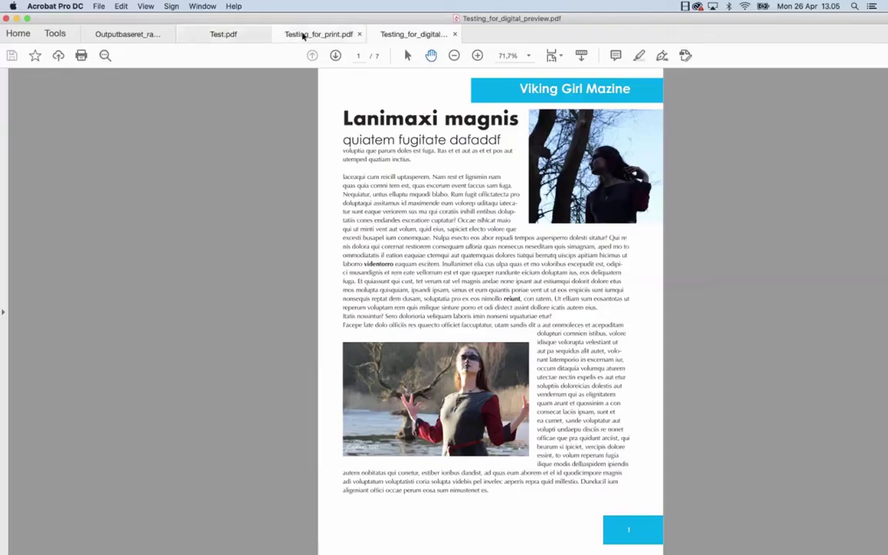
Compare the single pages of Testing_for_print.pdf with the spreads of Testing_for_digital_preview.pdf.
click(305, 36)
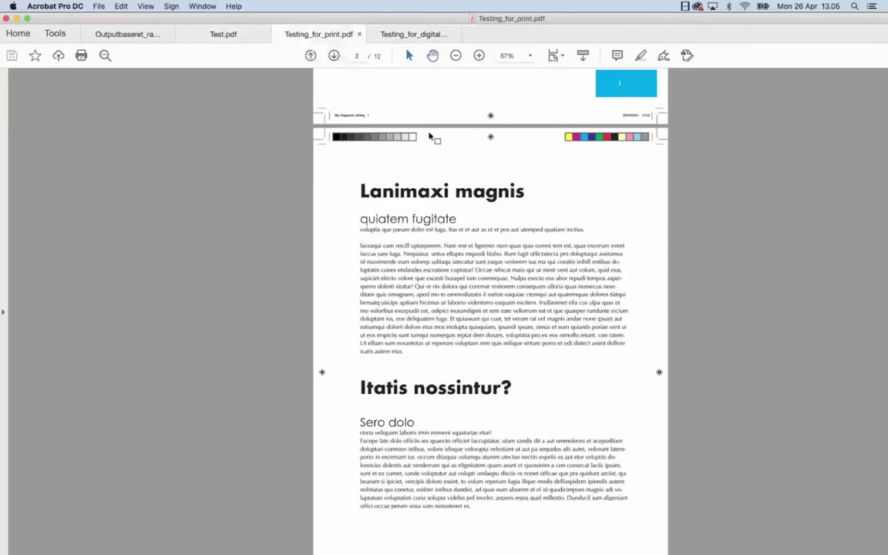
scroll(486, 223, down, 3)
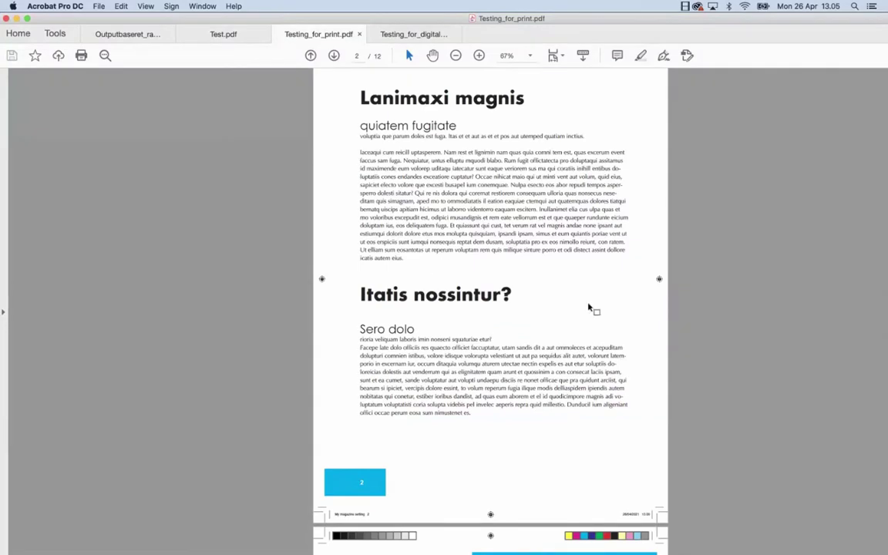
scroll(589, 335, up, 3)
scroll(588, 336, up, 10)
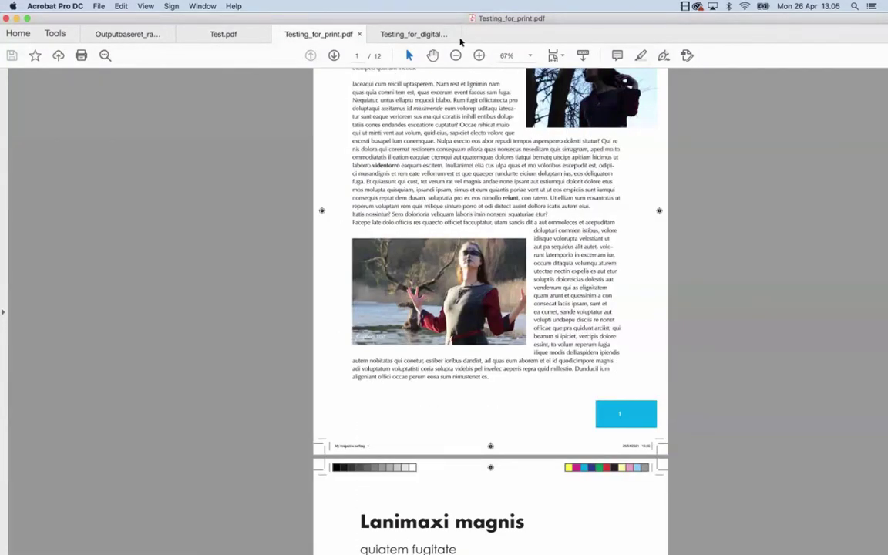
click(416, 35)
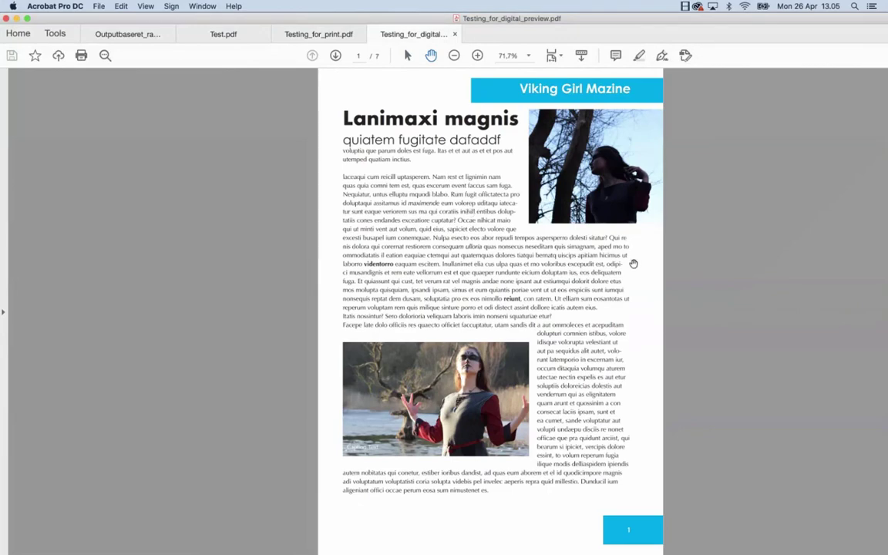
scroll(613, 272, down, 15)
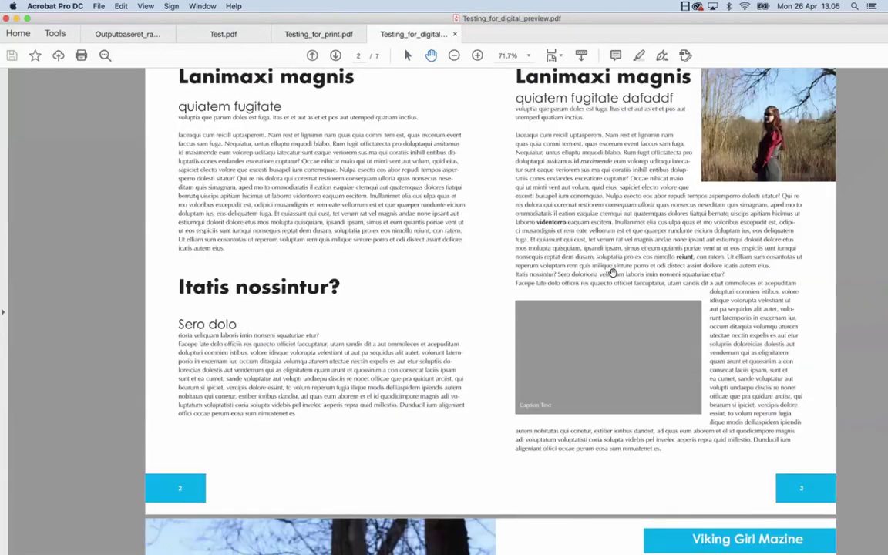
scroll(613, 271, up, 3)
scroll(612, 272, down, 3)
scroll(612, 271, up, 3)
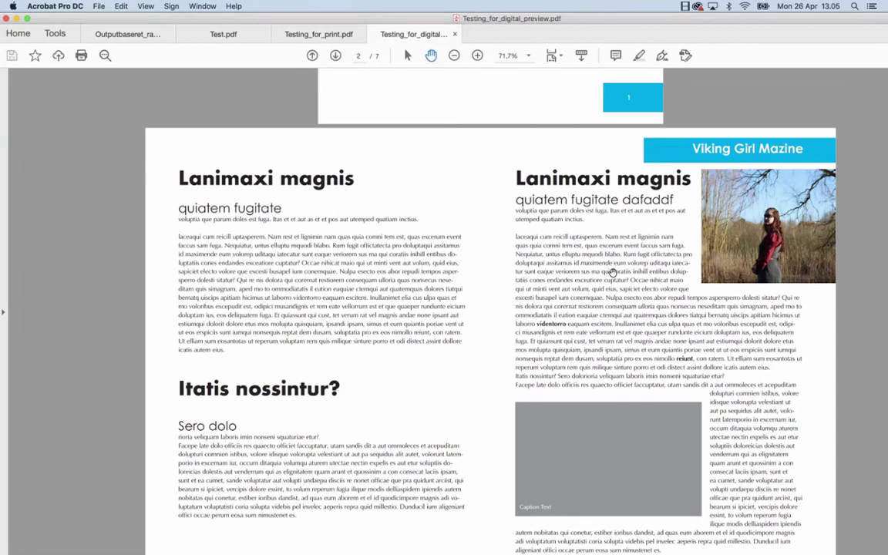
Switch to InDesign and delete pages 2 to 12 from the magazine document, including their objects.
mouse_move(347, 549)
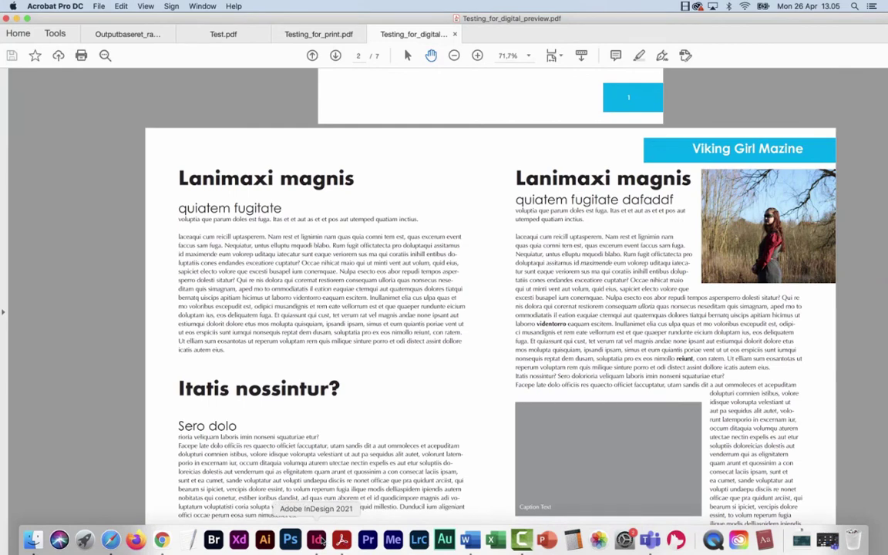
click(316, 539)
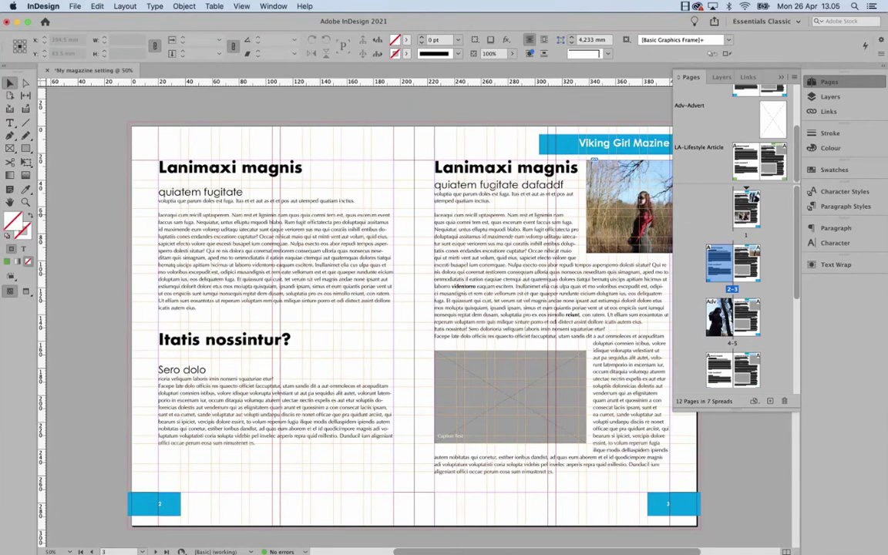
click(746, 206)
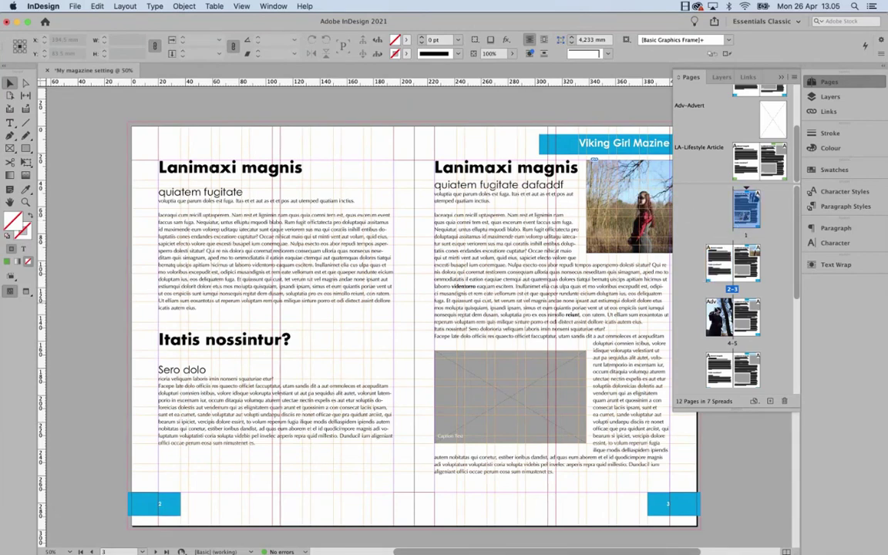
scroll(761, 323, down, 5)
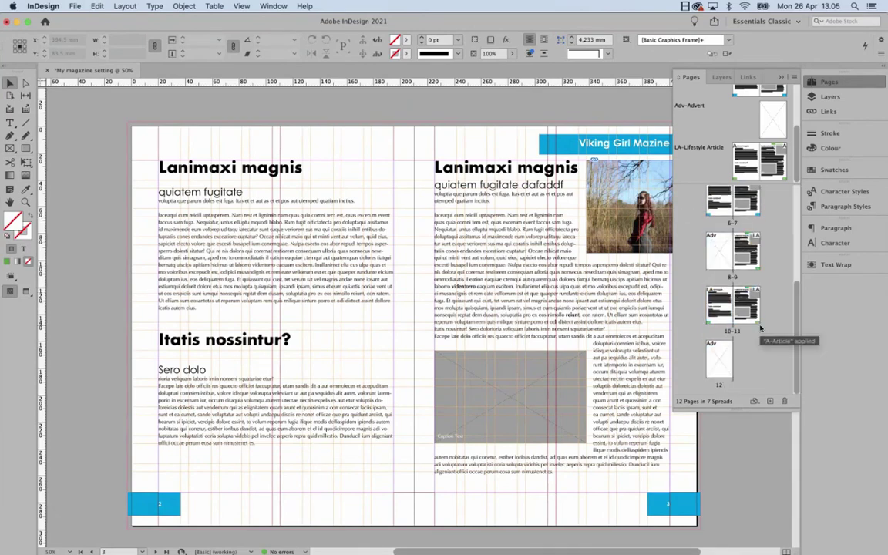
scroll(761, 305, up, 5)
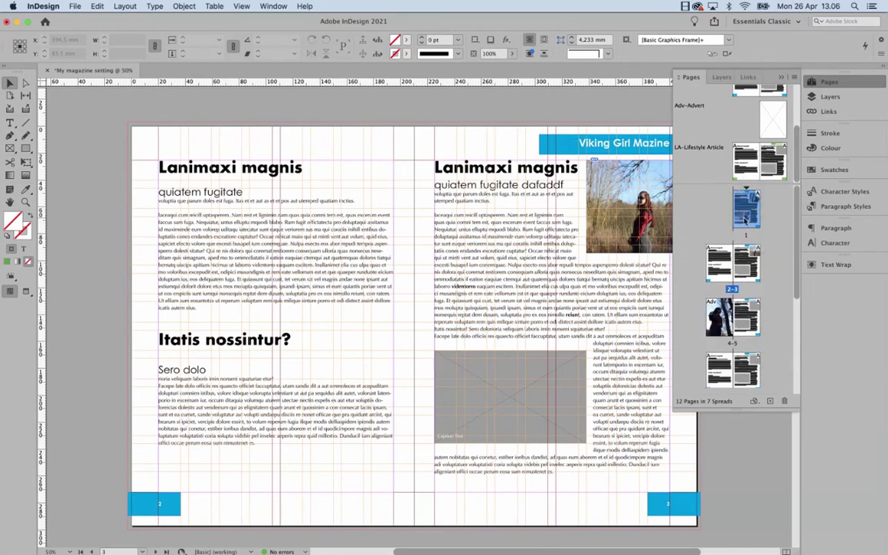
click(728, 262)
scroll(739, 315, down, 5)
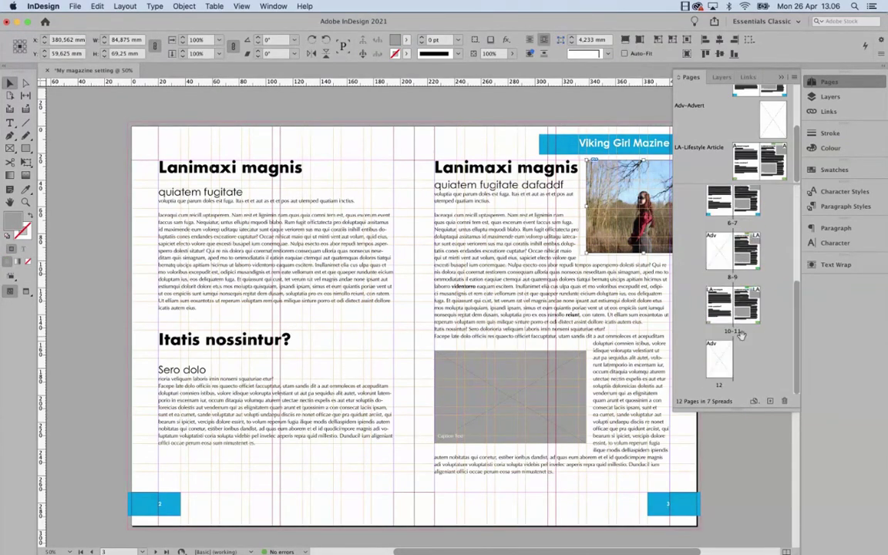
shift+click(721, 365)
click(785, 401)
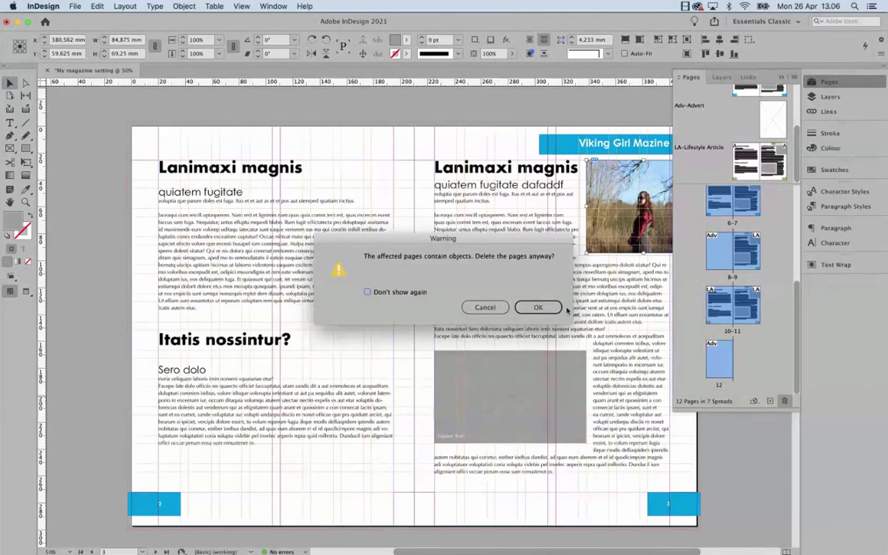
key(Return)
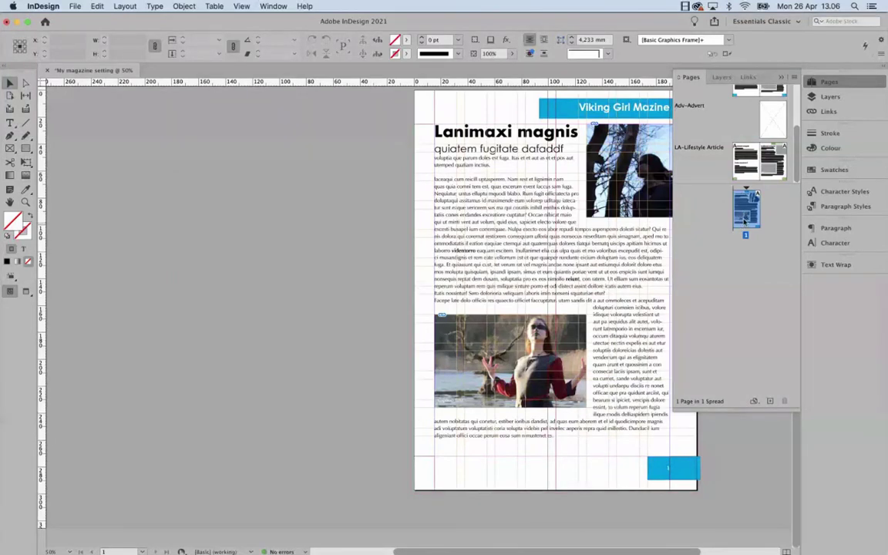
Apply the [None] master to page 1 and delete the two photos left on it.
scroll(762, 127, up, 2)
drag(762, 126, 746, 209)
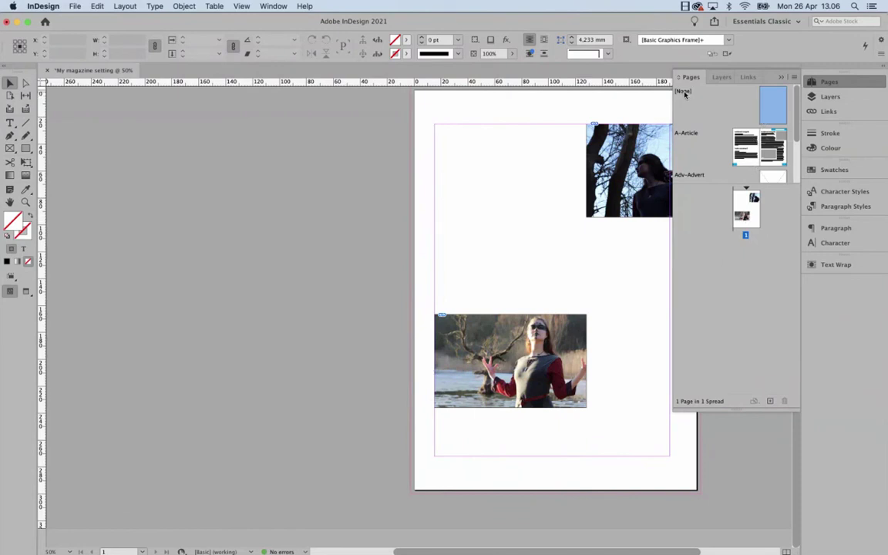
drag(441, 169, 660, 433)
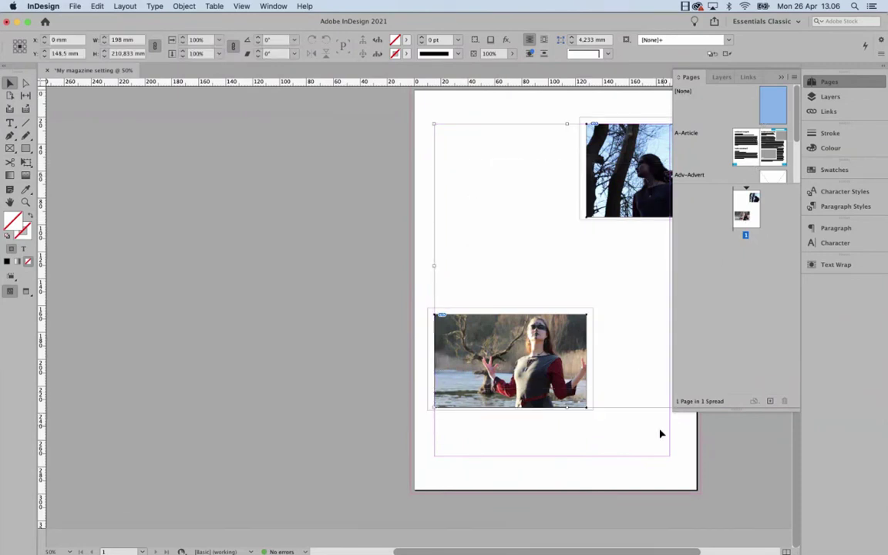
key(Delete)
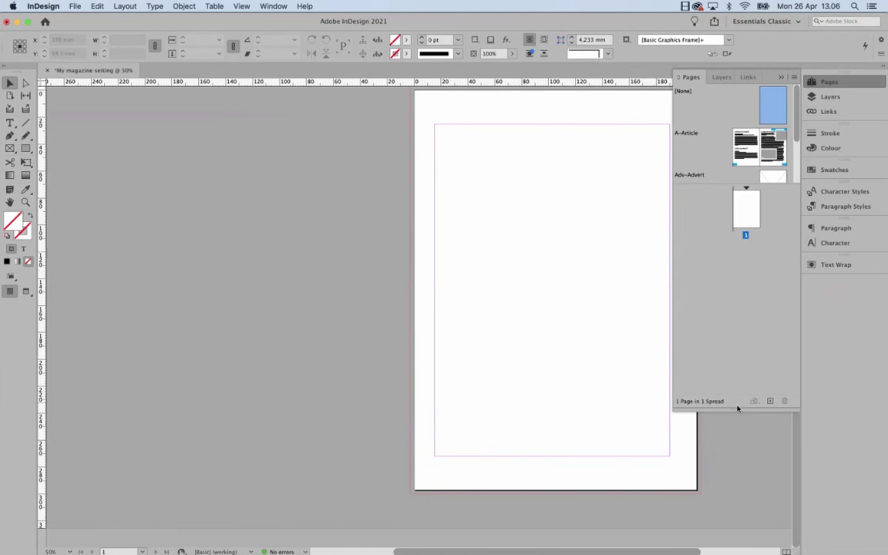
Review the master pages kept in the document and the list of its layers.
drag(736, 410, 736, 478)
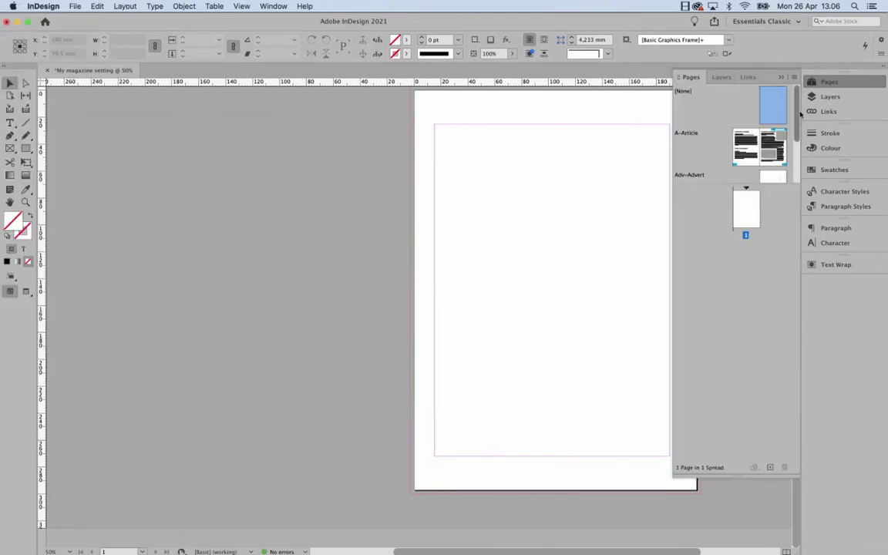
drag(797, 116, 798, 149)
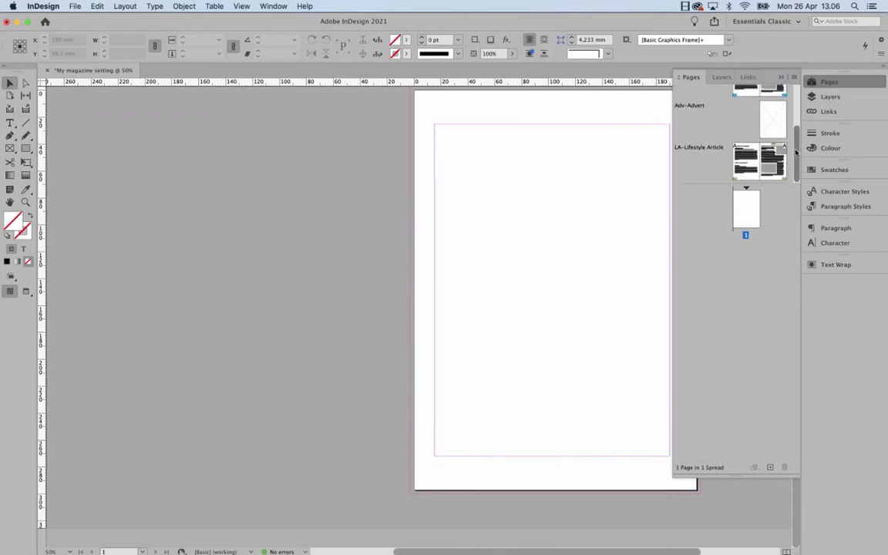
click(748, 94)
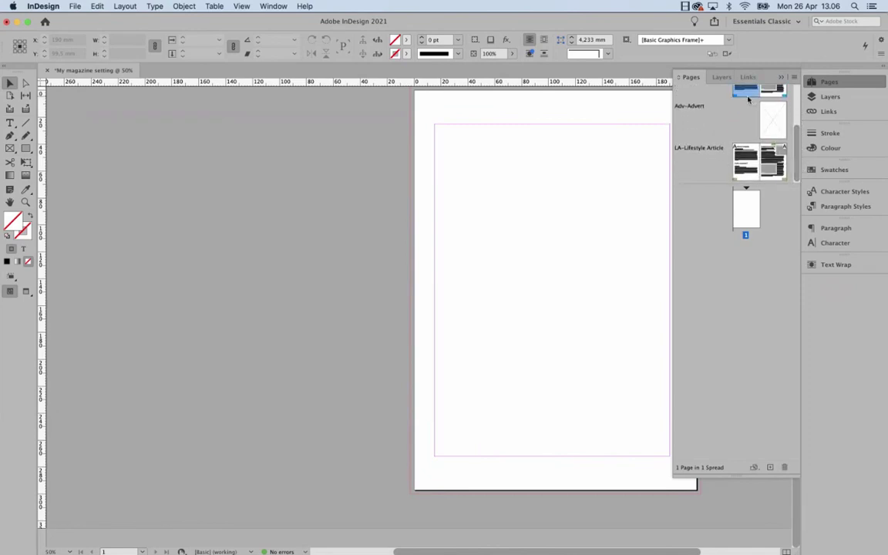
click(827, 99)
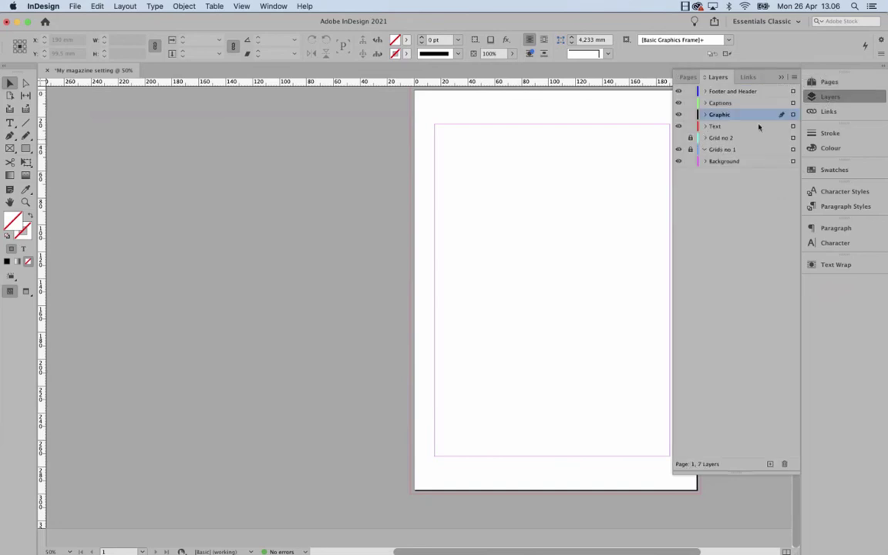
click(703, 71)
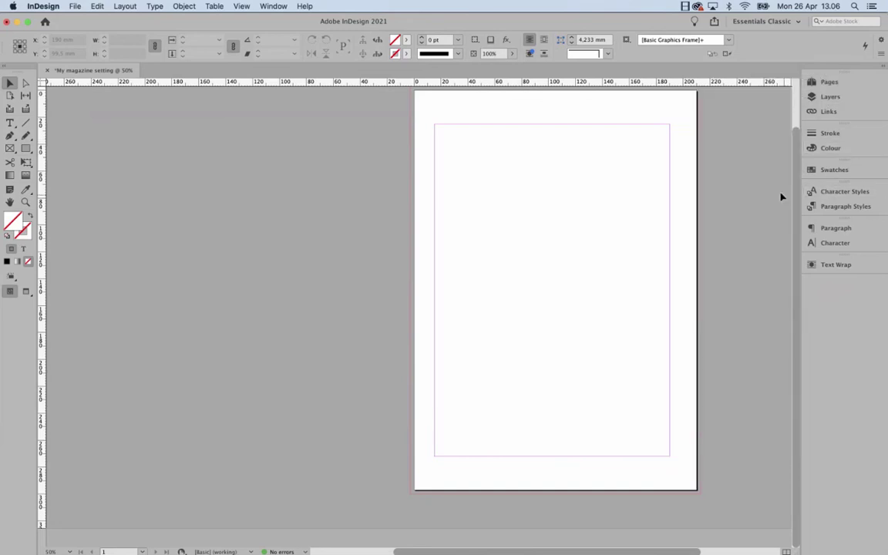
scroll(797, 136, up, 3)
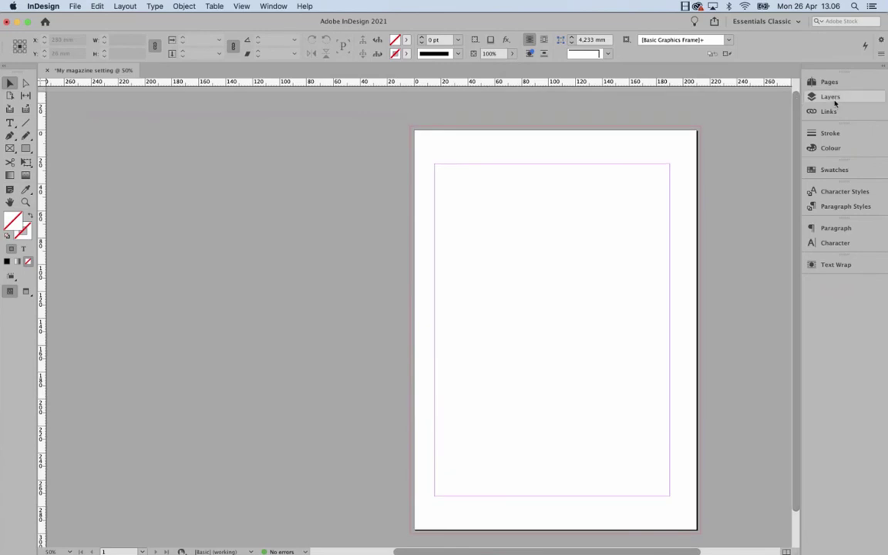
click(830, 98)
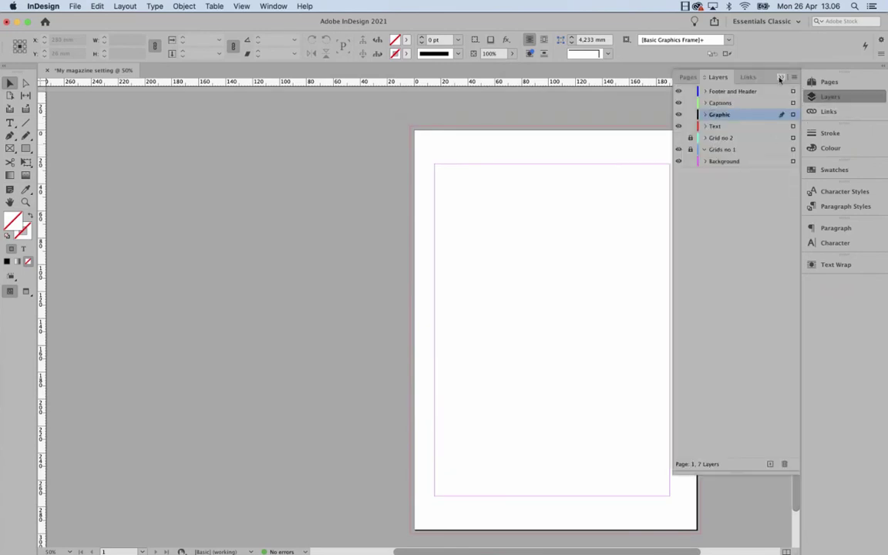
click(704, 71)
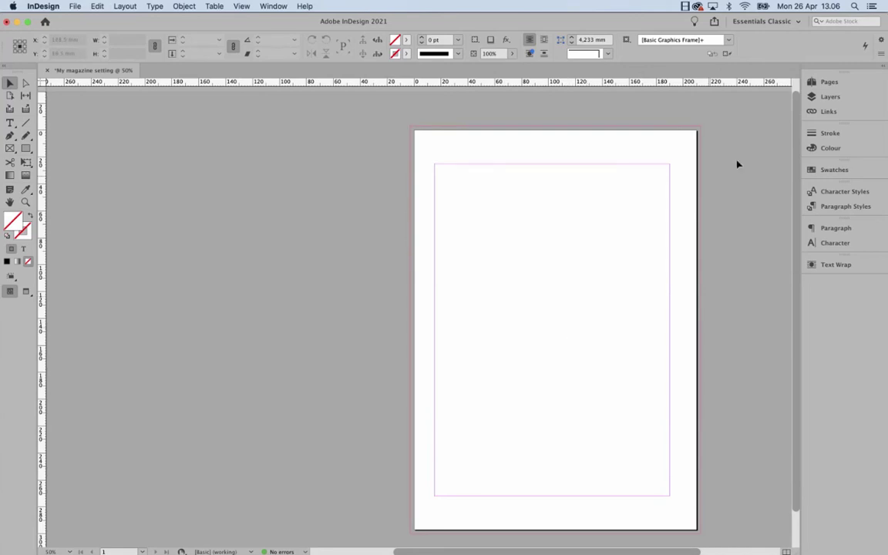
click(821, 83)
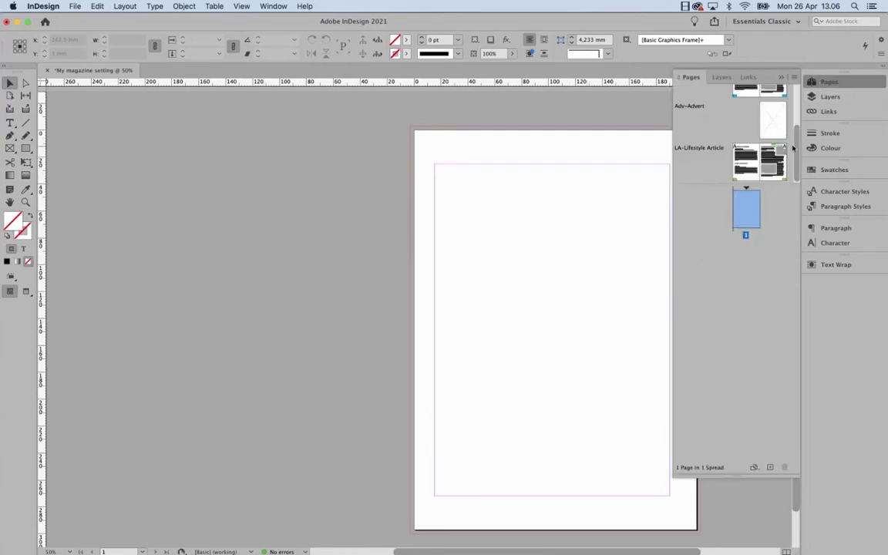
scroll(759, 128, up, 3)
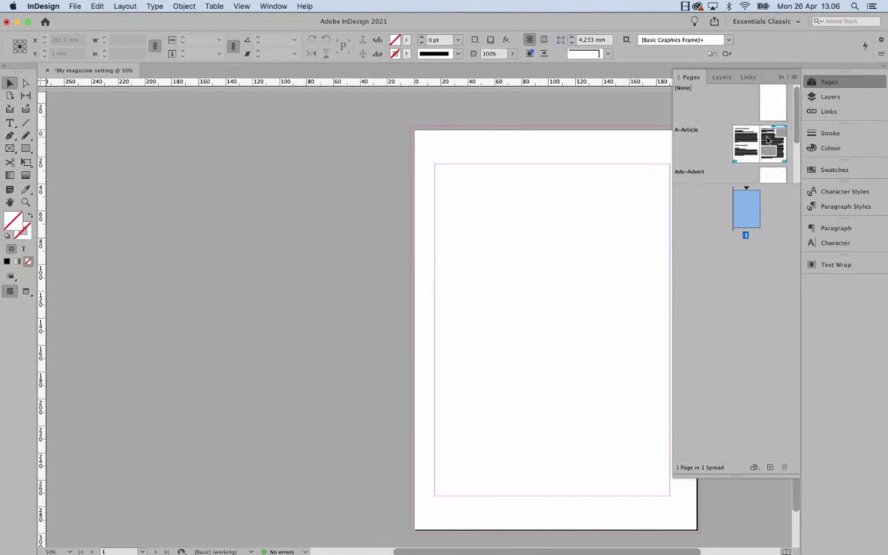
scroll(796, 131, down, 2)
scroll(796, 131, down, 2)
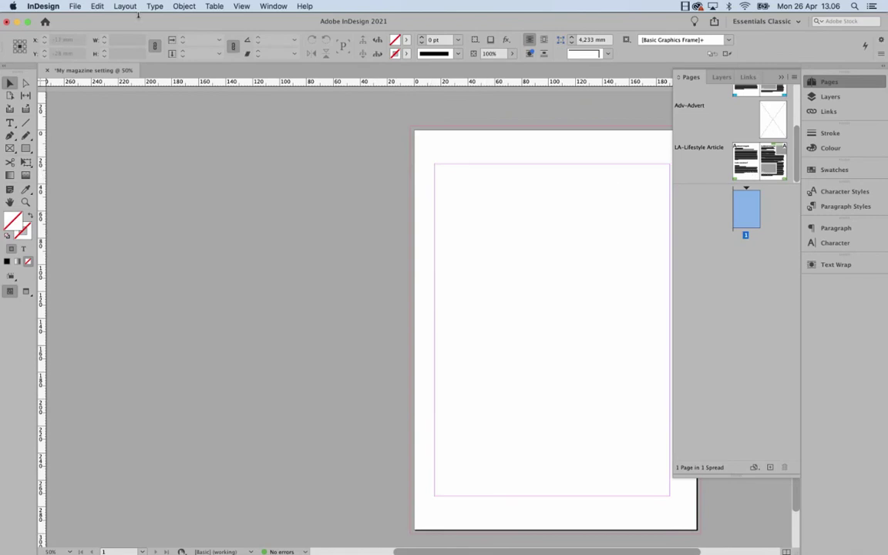
Save the document to the Desktop as My magazine setting in InDesign 2021 document format.
click(68, 6)
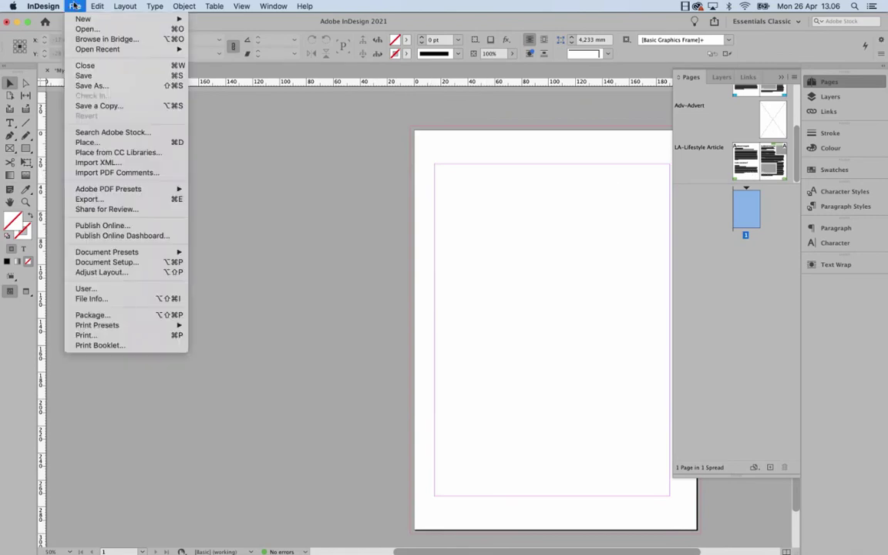
click(81, 75)
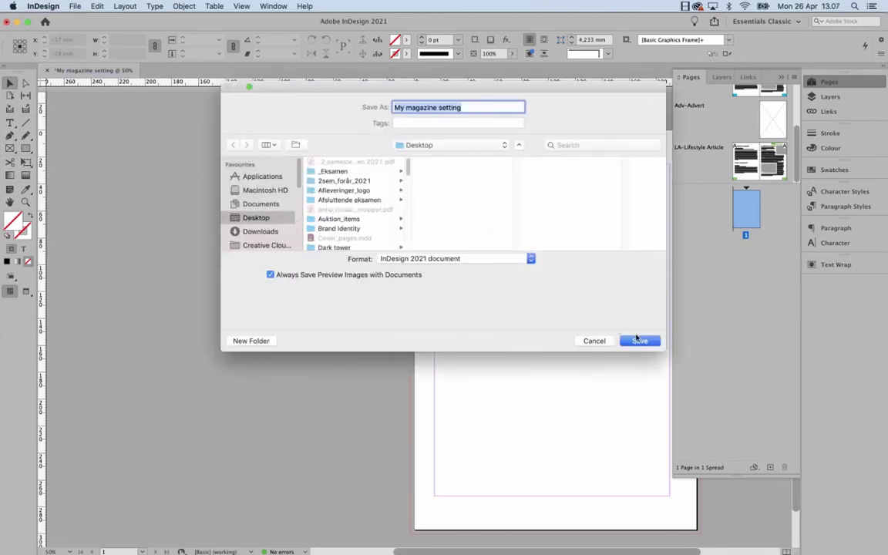
key(Return)
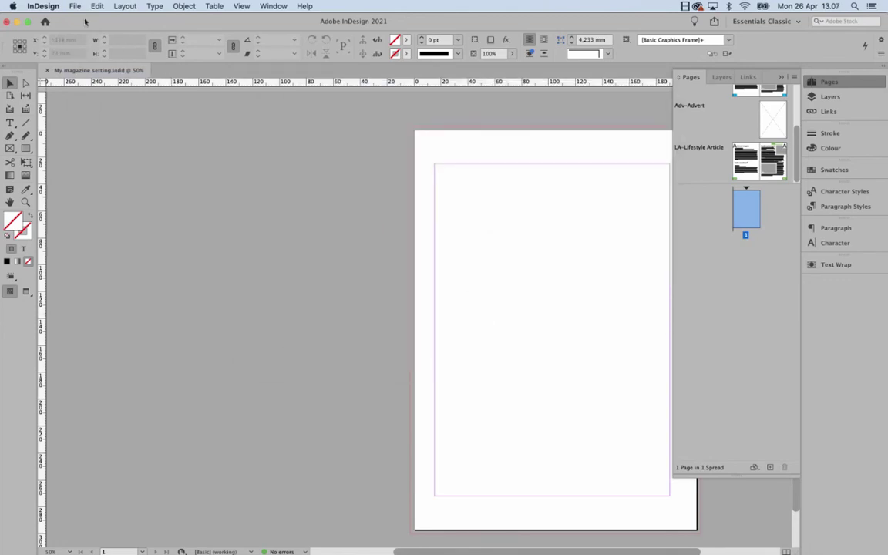
Save the document to the Desktop as an InDesign 2021 template named My_magazine_template.
click(73, 6)
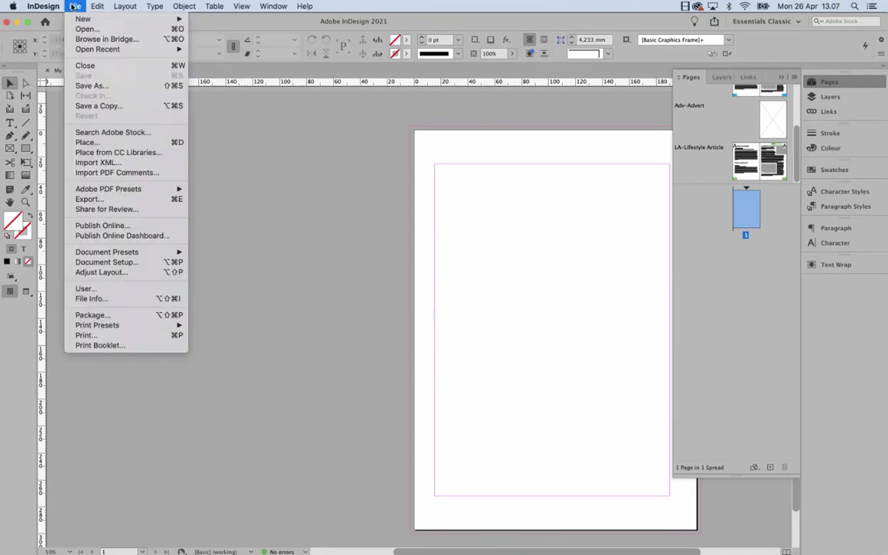
click(114, 87)
click(422, 260)
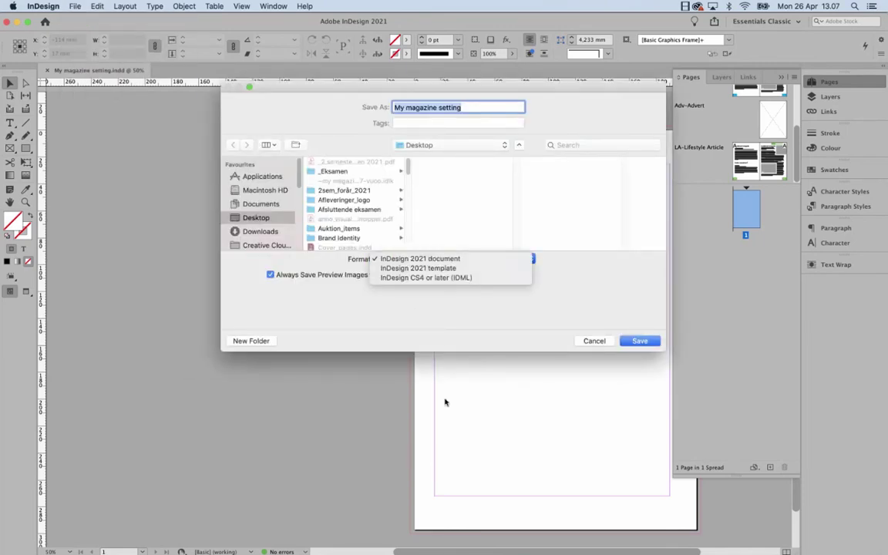
click(456, 268)
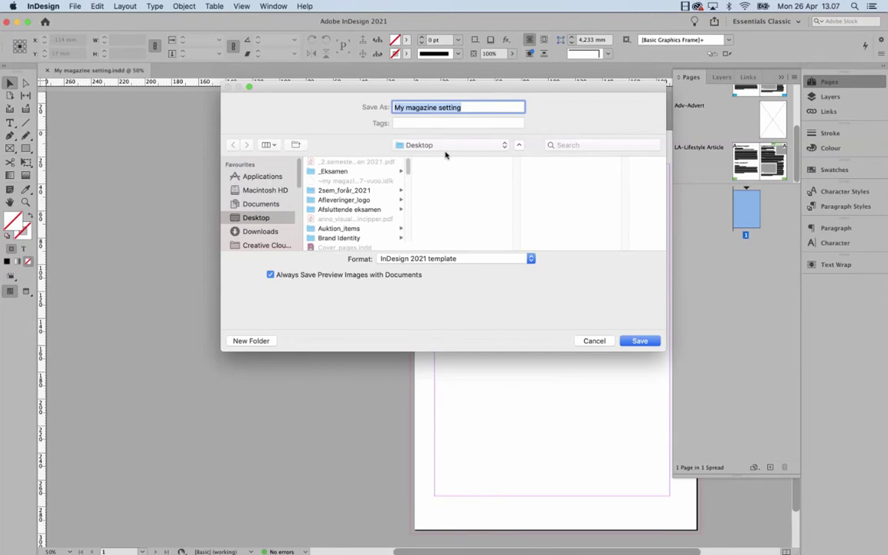
text(Article_s)
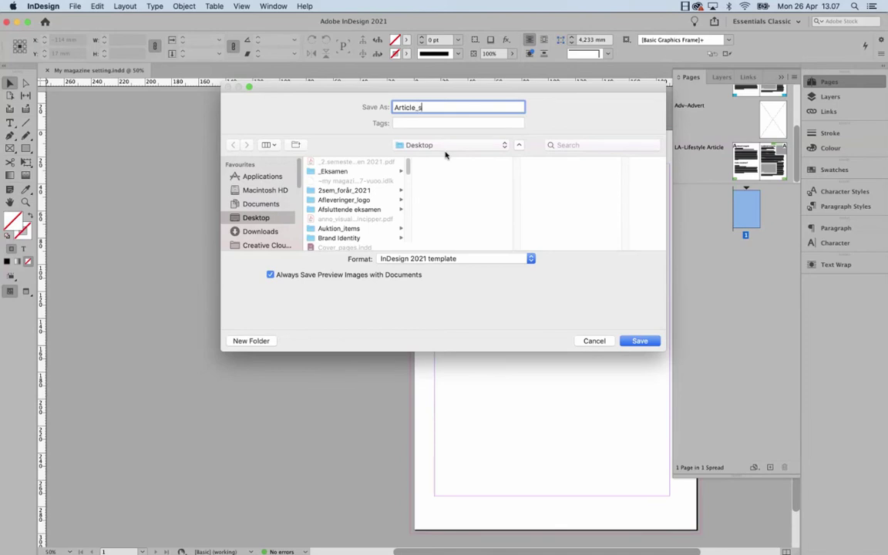
text(tandard)
key(super+a)
text(My_magazine_te)
click(444, 262)
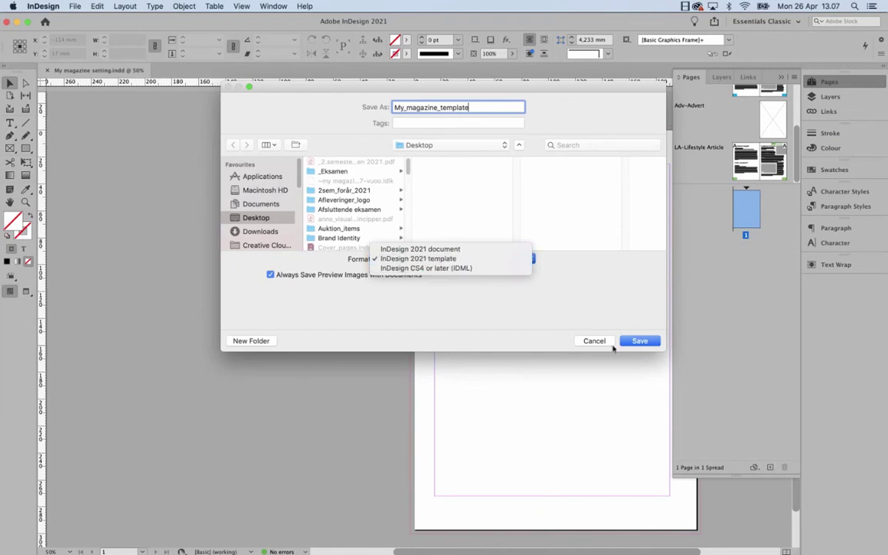
click(651, 342)
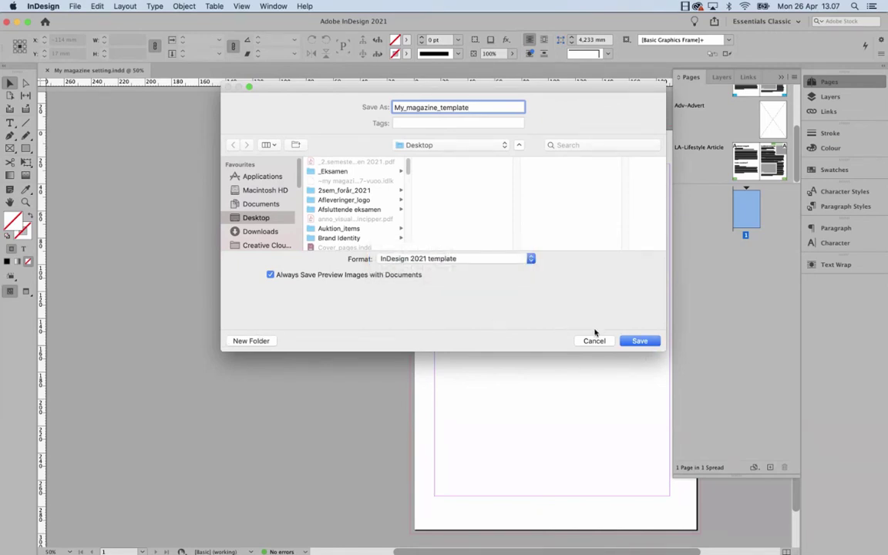
click(638, 341)
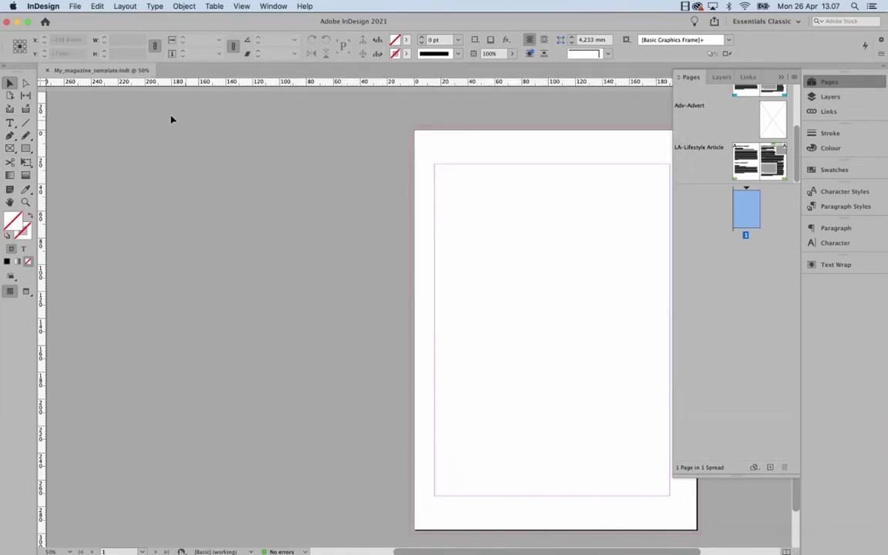
Close the template and open My_magazine_template.indt from the Desktop with Open Normal as a new untitled document.
click(47, 70)
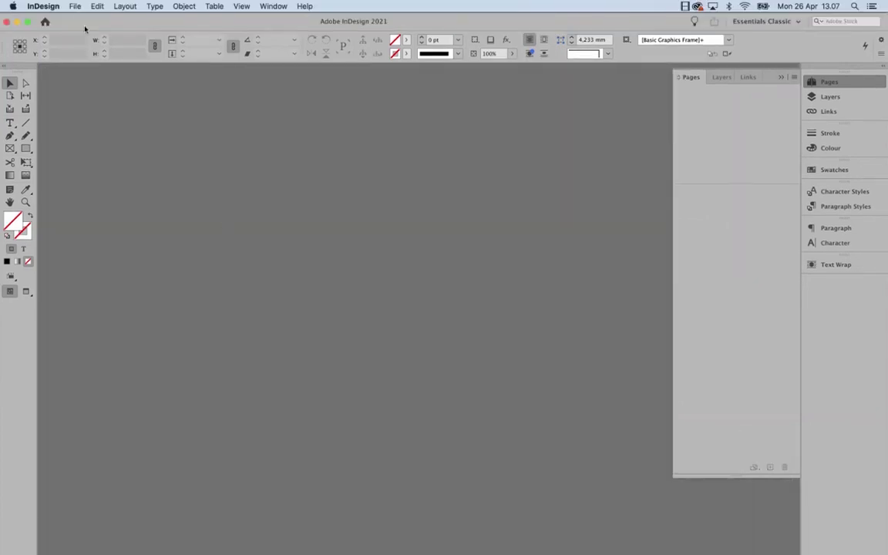
click(75, 6)
click(84, 27)
scroll(347, 201, down, 5)
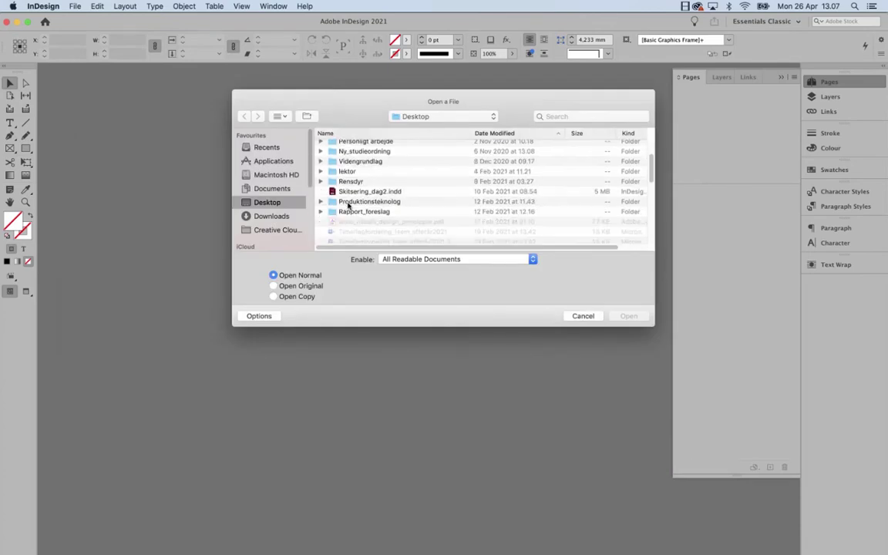
scroll(358, 199, down, 5)
scroll(359, 201, down, 5)
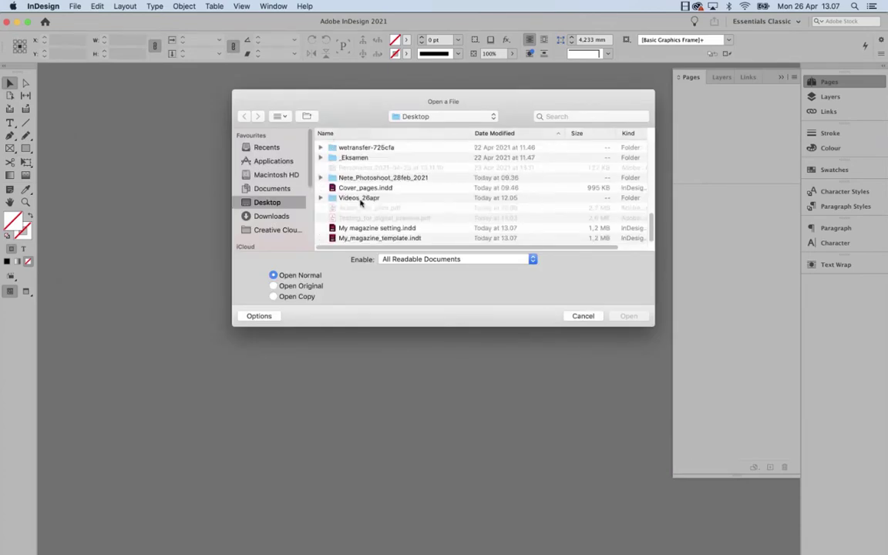
click(367, 238)
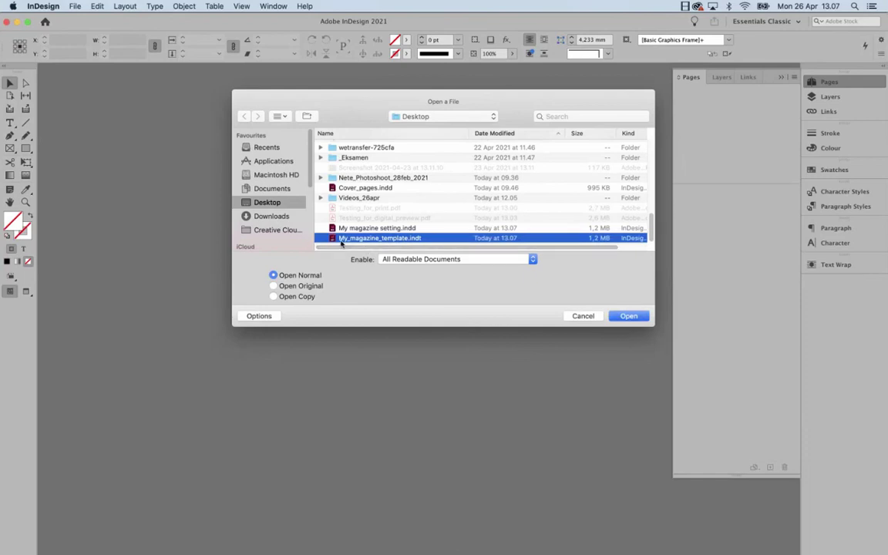
click(621, 316)
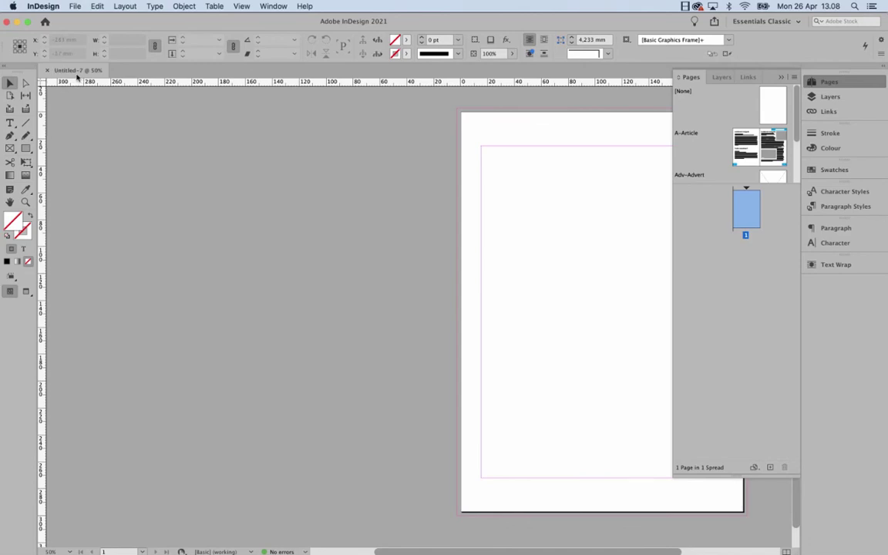
scroll(299, 192, right, 5)
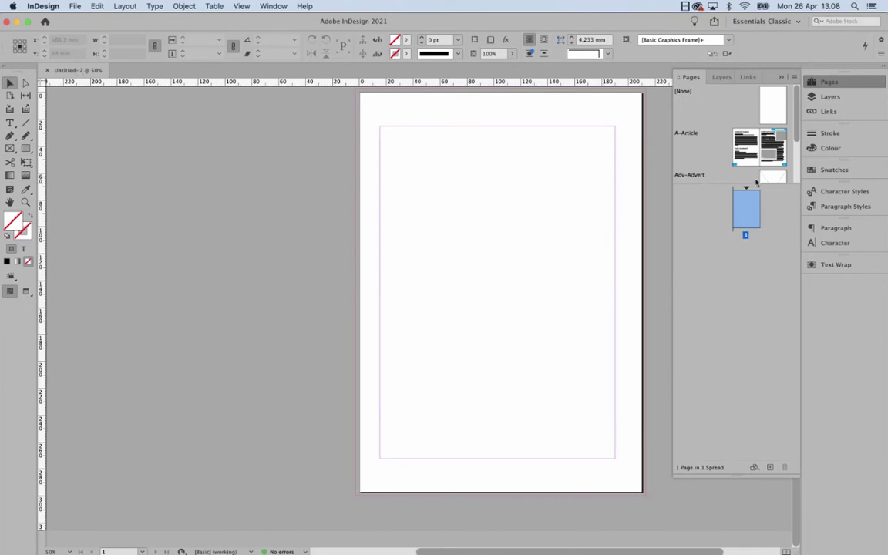
click(78, 6)
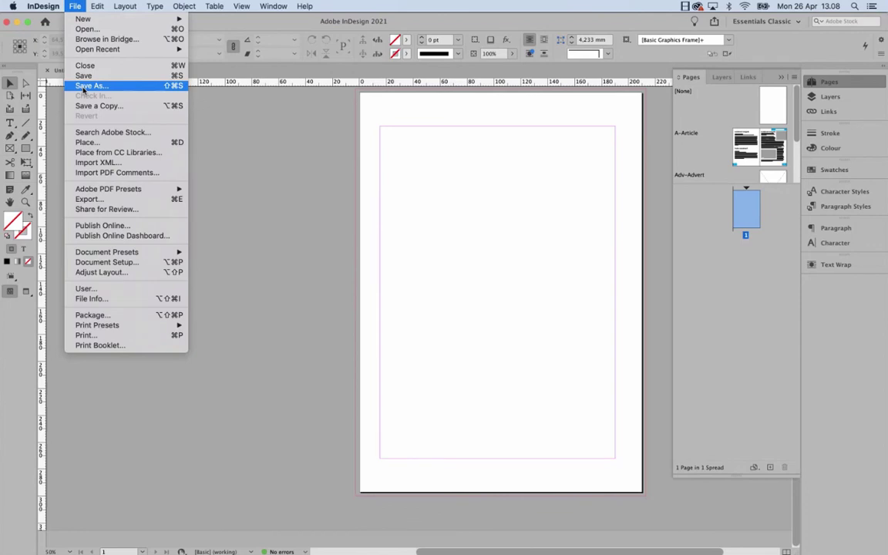
click(89, 86)
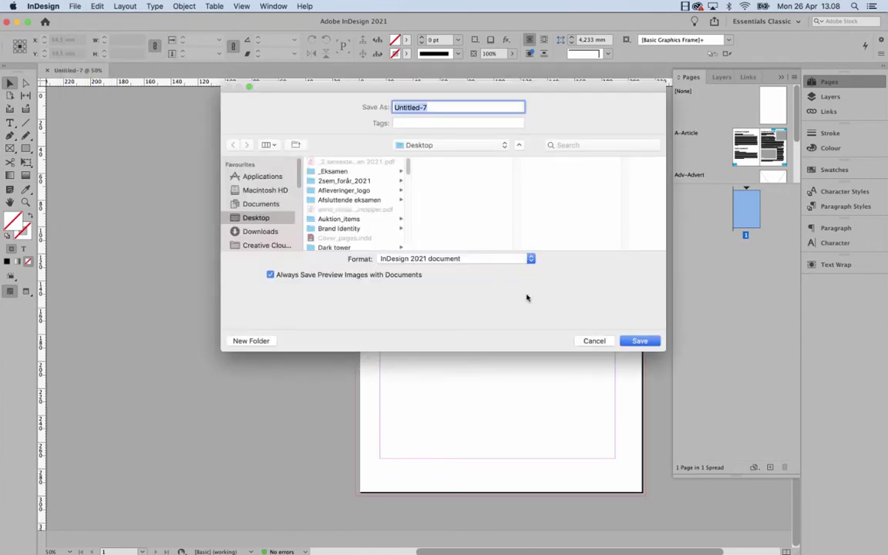
click(509, 260)
click(501, 270)
click(596, 344)
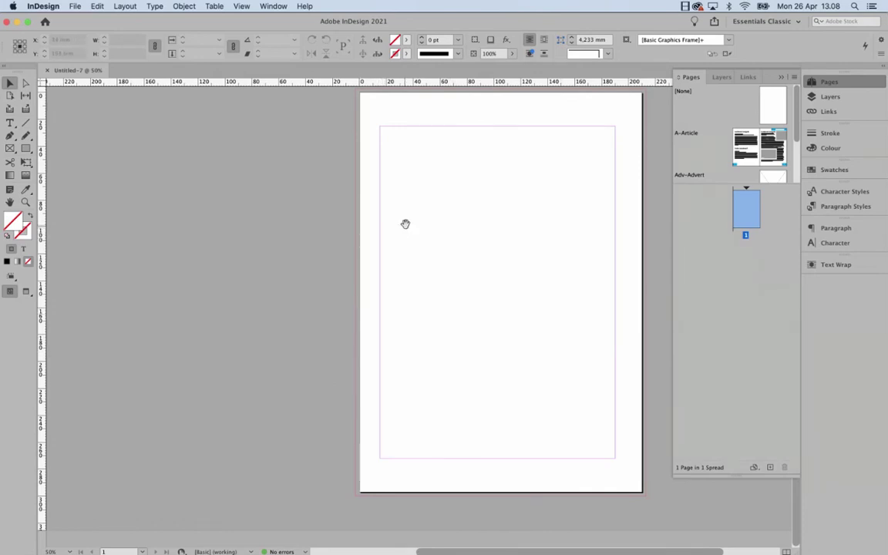
Display the A-Article master spread and examine its layout, text frames and guides.
drag(406, 224, 368, 241)
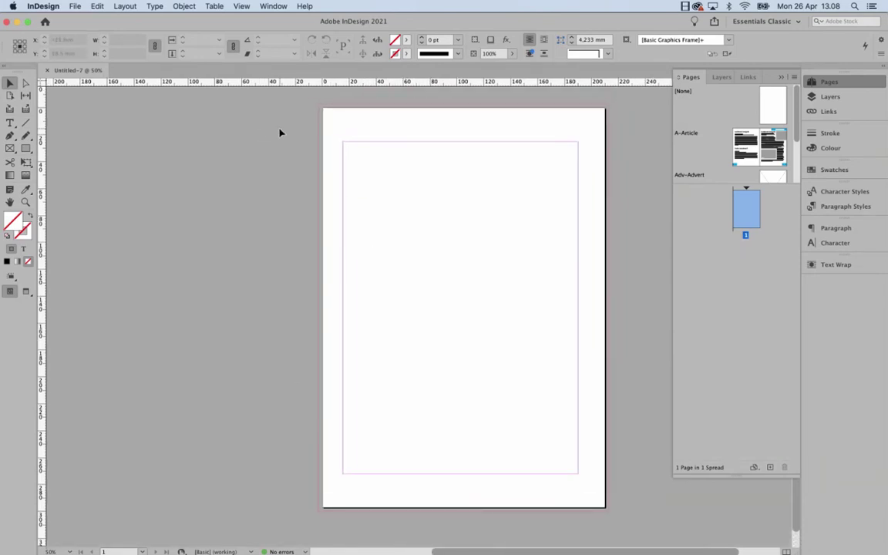
double_click(745, 153)
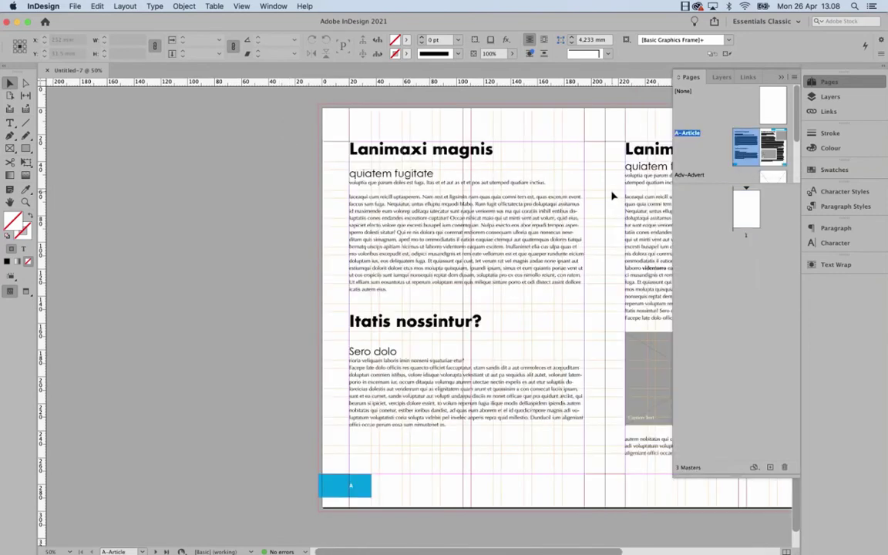
scroll(579, 194, left, 5)
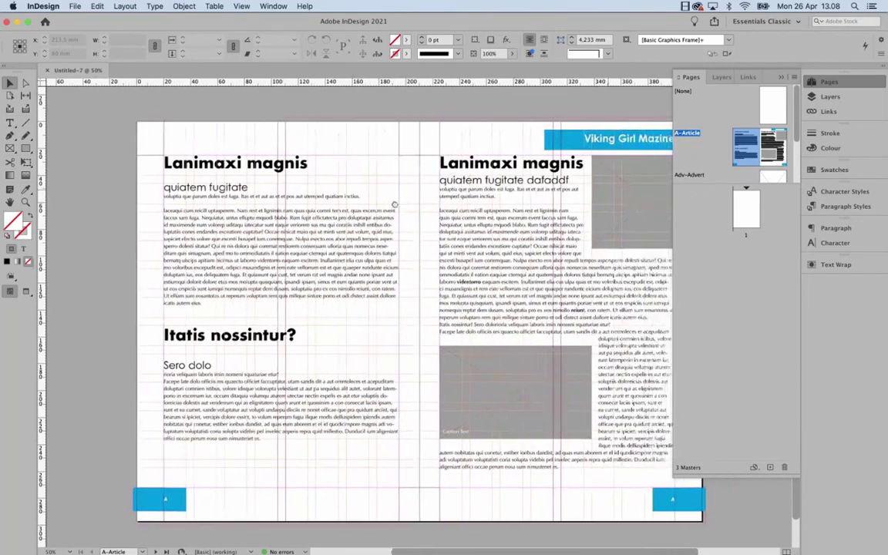
scroll(394, 205, right, 2)
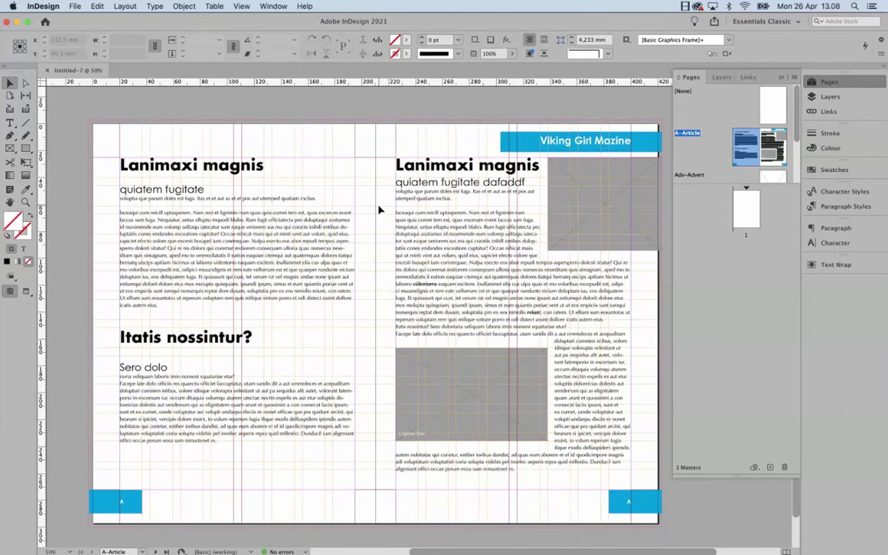
Close the untitled document and open My_magazine_template.indt from the Desktop again with Open Normal.
click(76, 6)
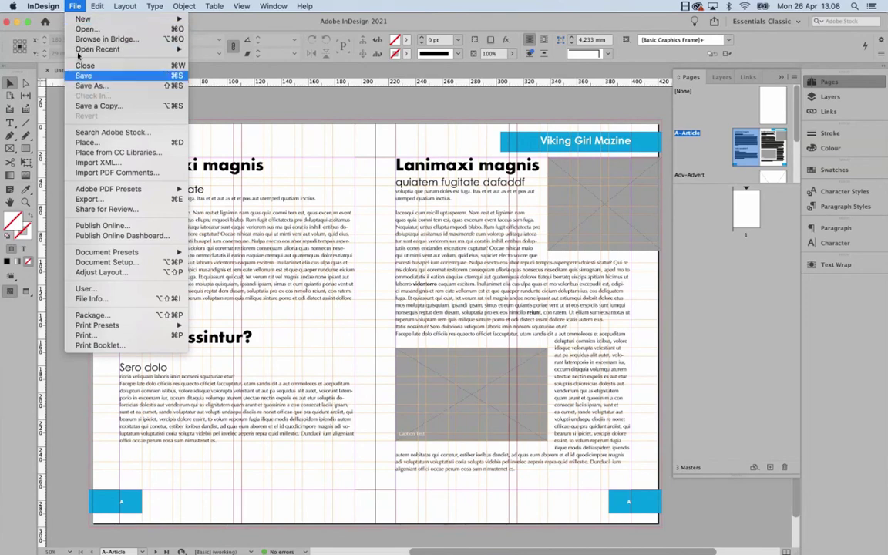
click(98, 75)
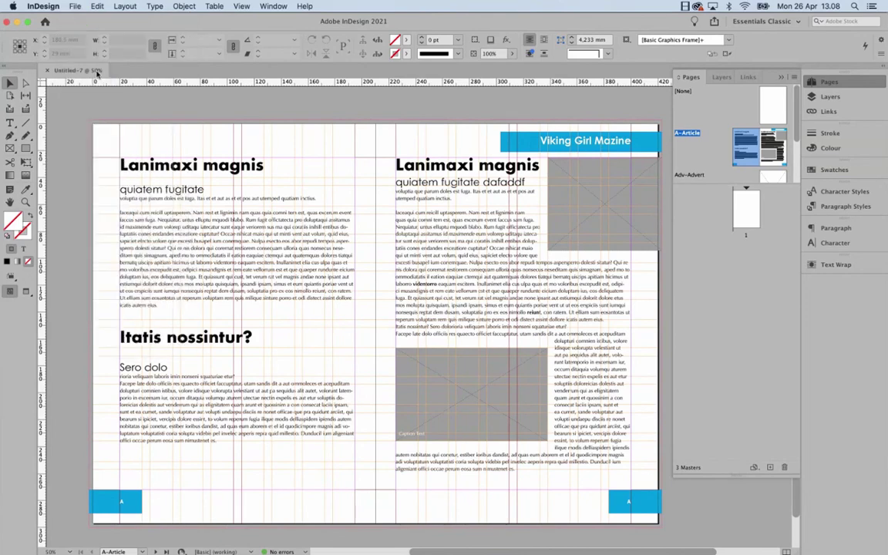
click(46, 69)
click(75, 5)
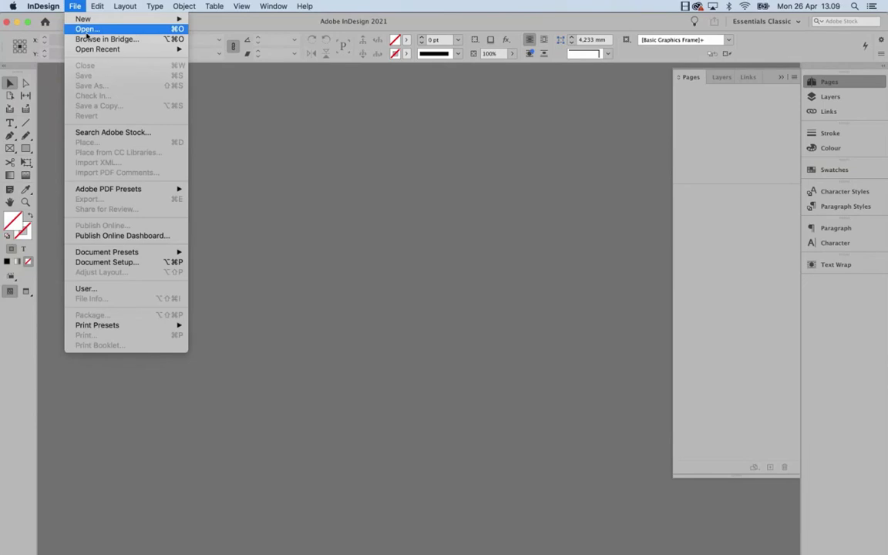
click(87, 29)
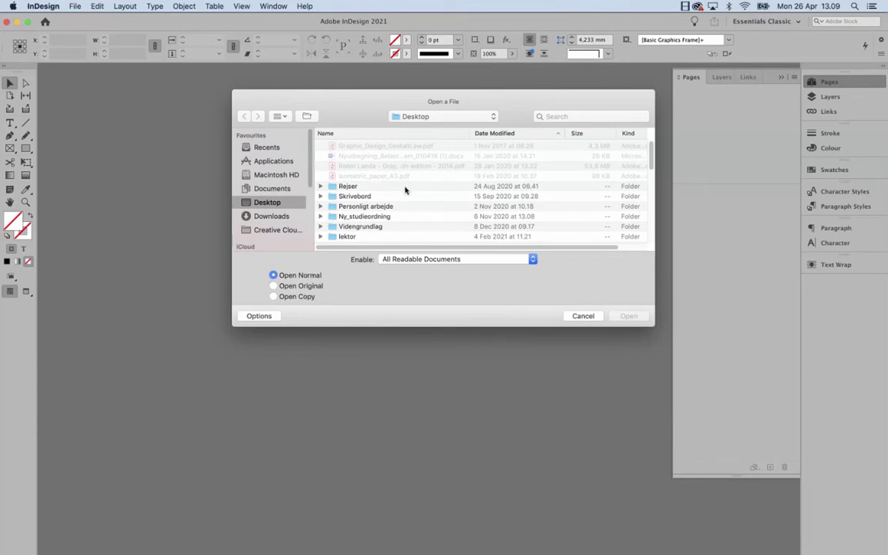
scroll(393, 197, down, 5)
scroll(392, 196, down, 10)
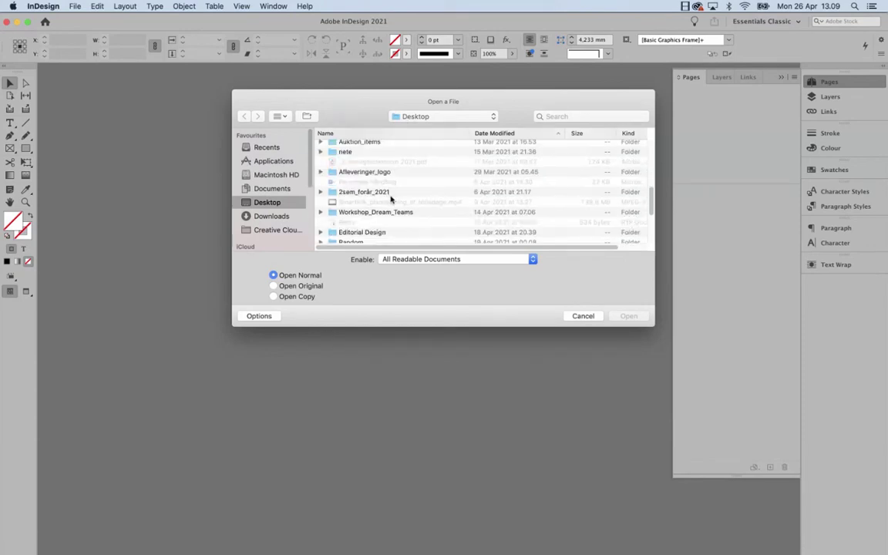
scroll(391, 206, down, 3)
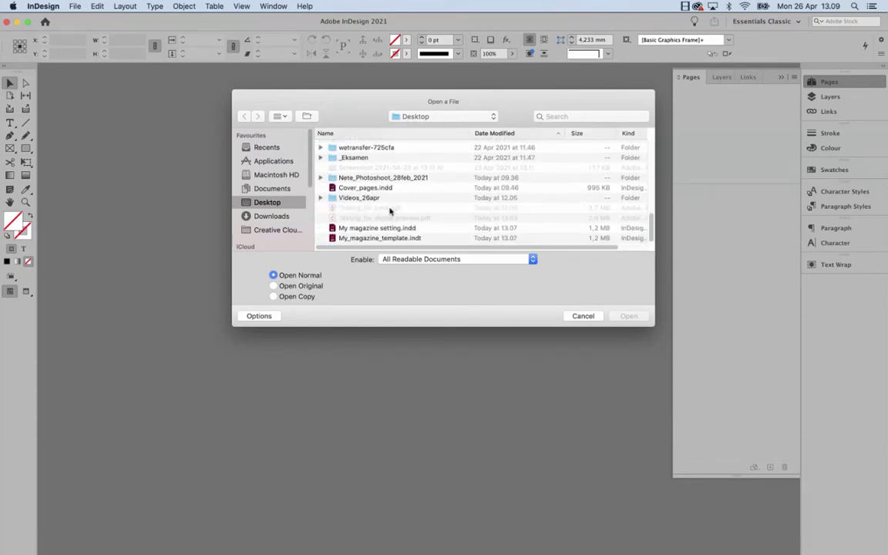
click(381, 237)
click(628, 315)
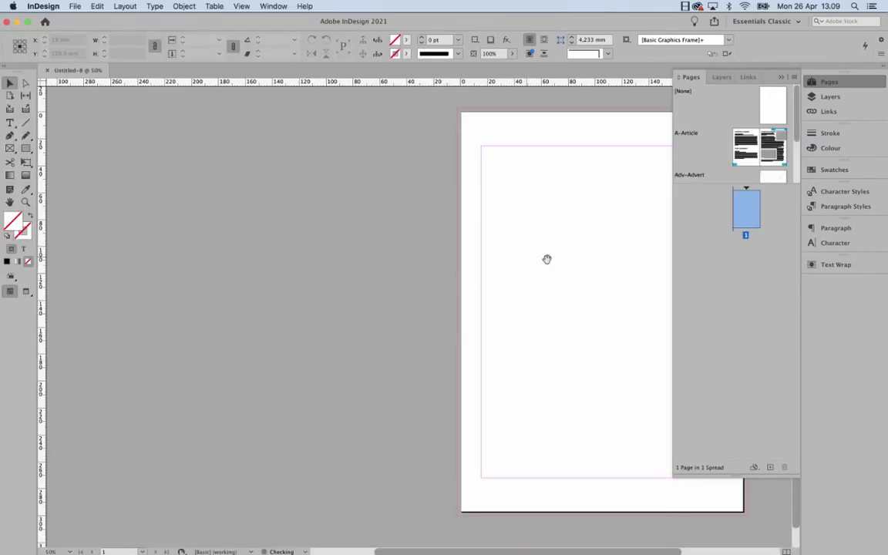
Review the master pages, paragraph styles and character styles carried over into the new document.
drag(547, 258, 395, 269)
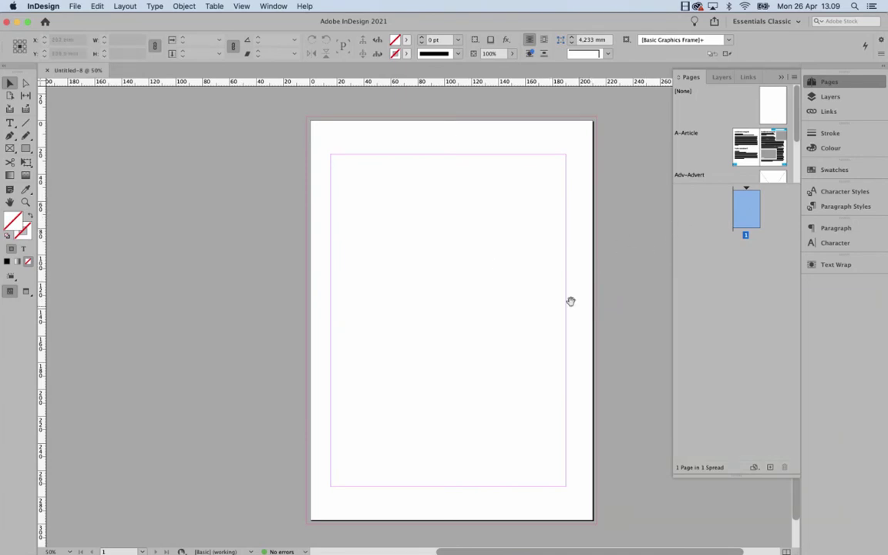
drag(571, 301, 558, 254)
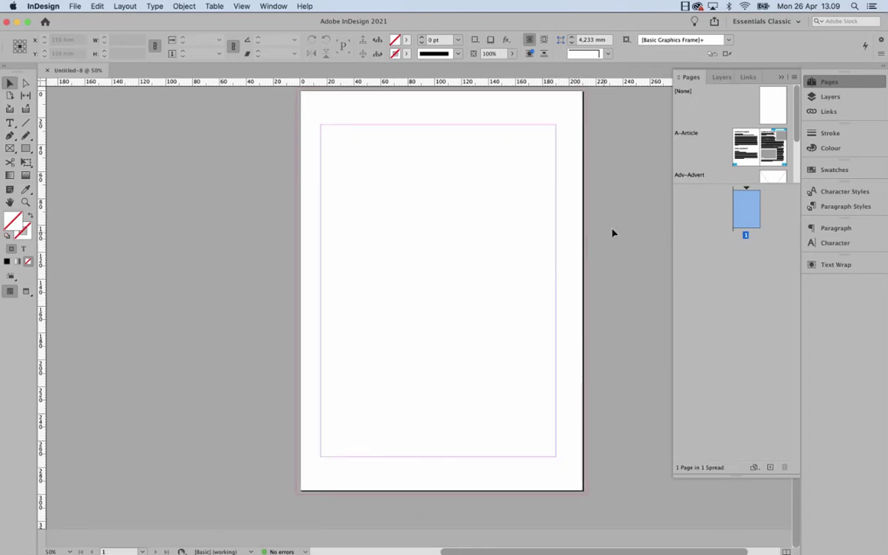
scroll(796, 129, down, 1)
scroll(793, 134, down, 3)
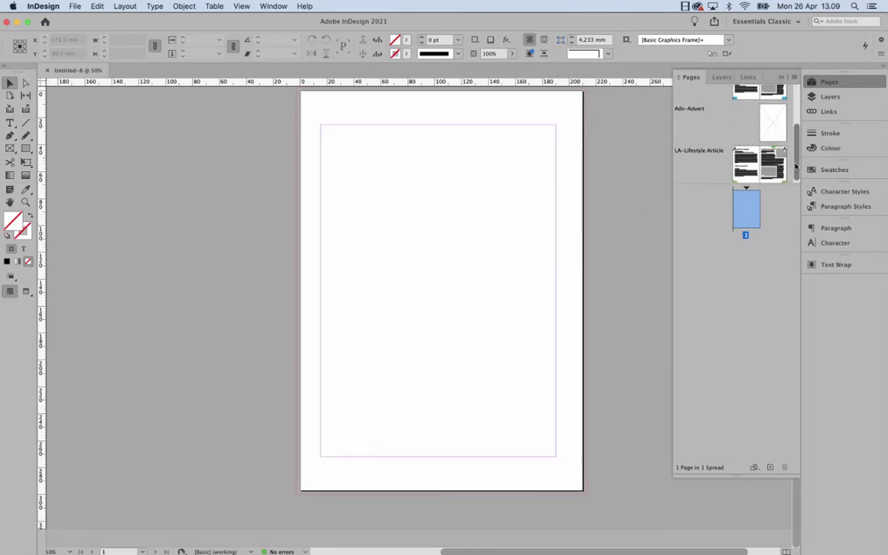
scroll(790, 145, down, 2)
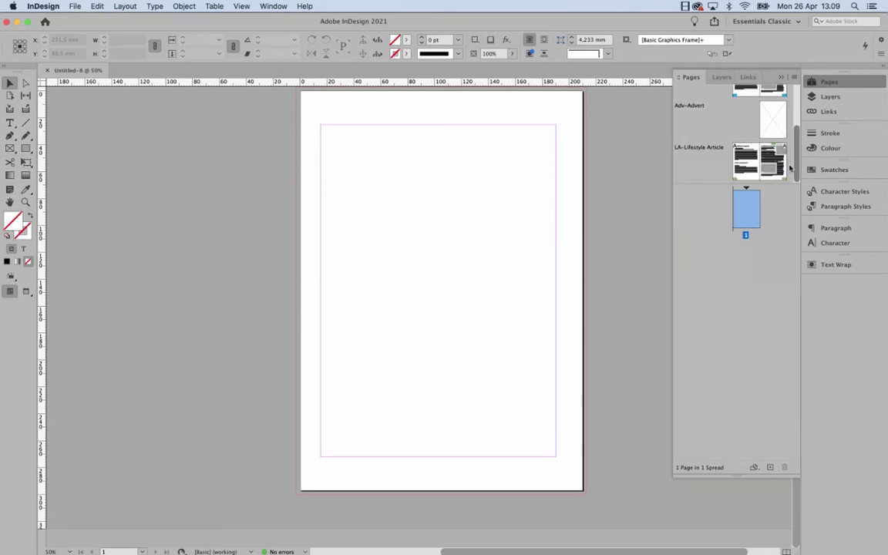
click(844, 206)
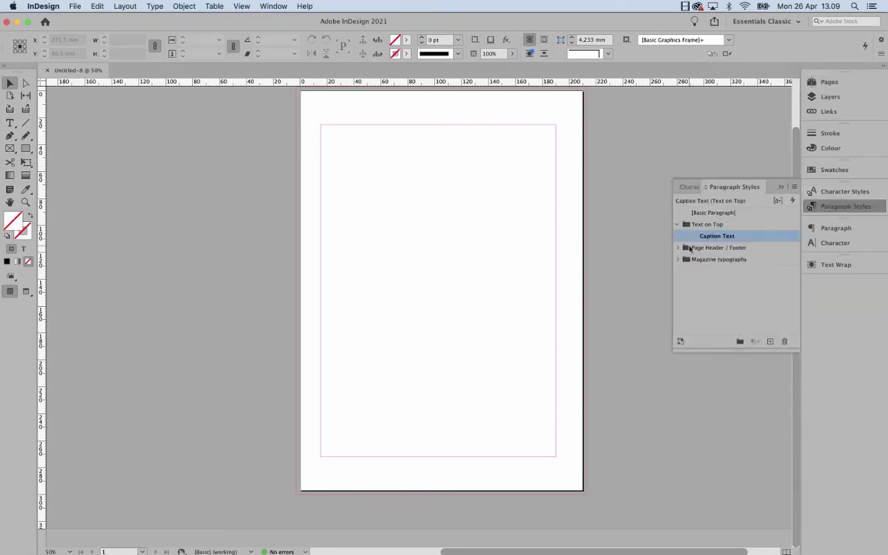
click(819, 191)
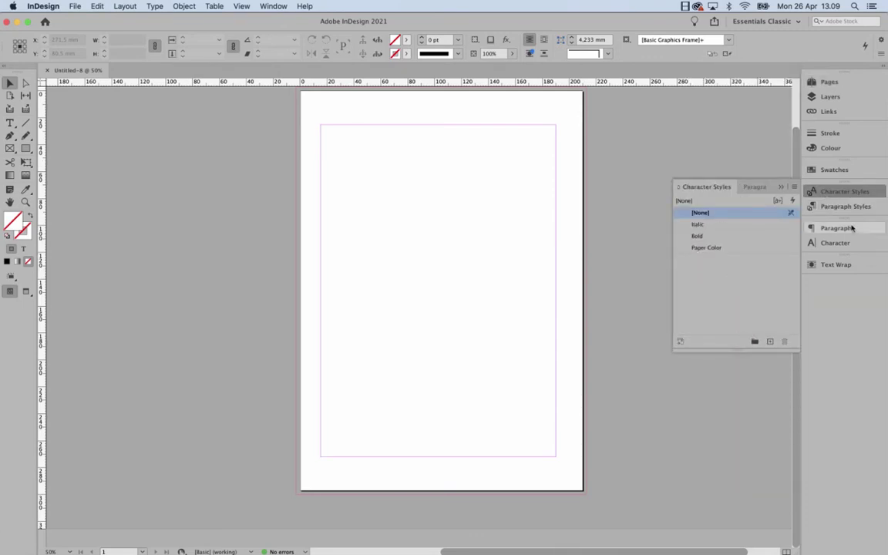
Inspect the baseline grid's start, reference and increment settings in the Grids preferences, leaving them unchanged.
click(45, 6)
mouse_move(53, 31)
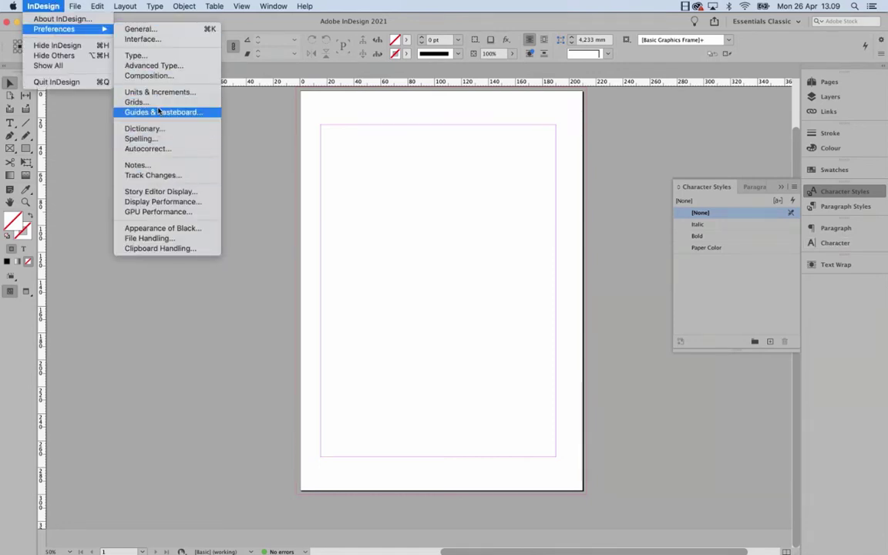
click(134, 102)
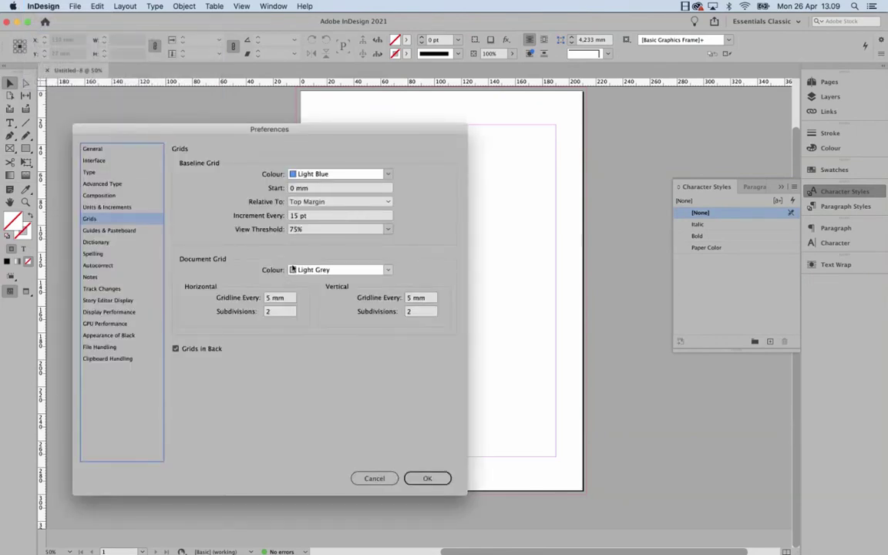
click(302, 218)
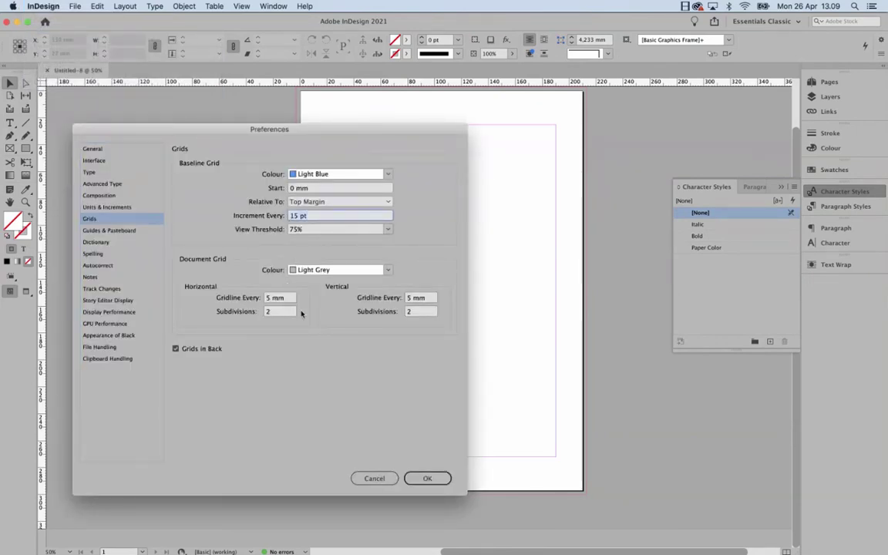
click(282, 189)
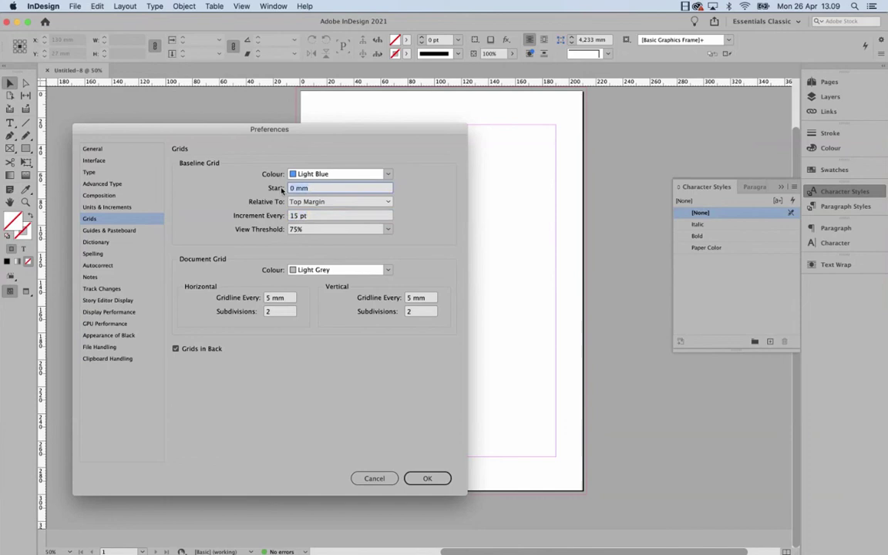
click(329, 203)
click(415, 206)
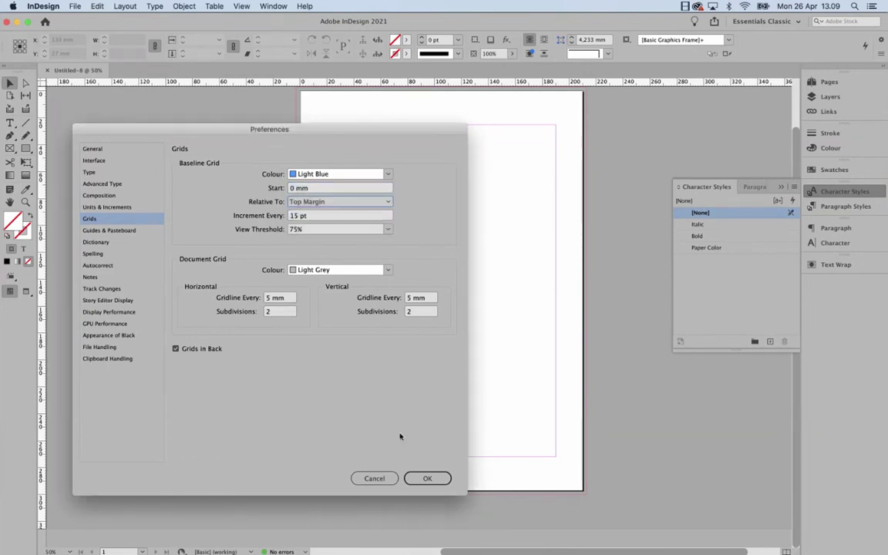
click(373, 477)
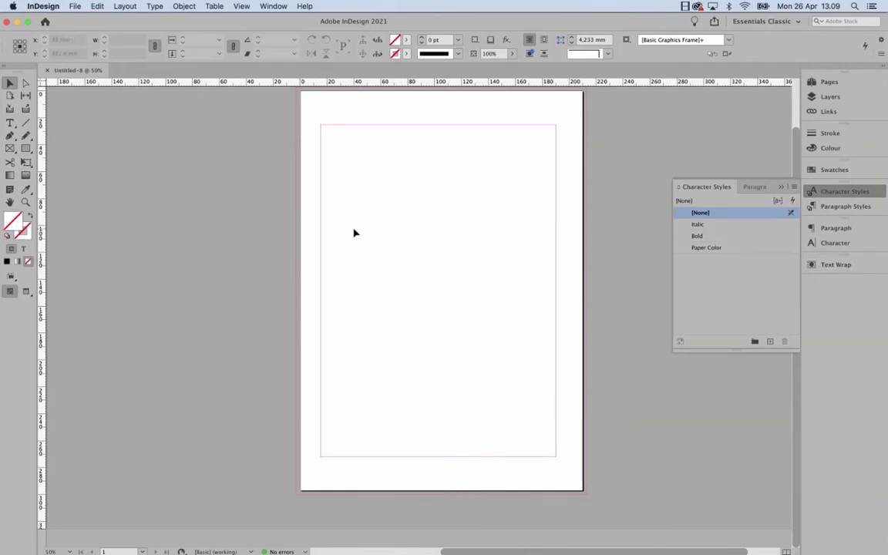
Add a two-page spread after page 1 based on the LA-Lifestyle Article master.
click(844, 264)
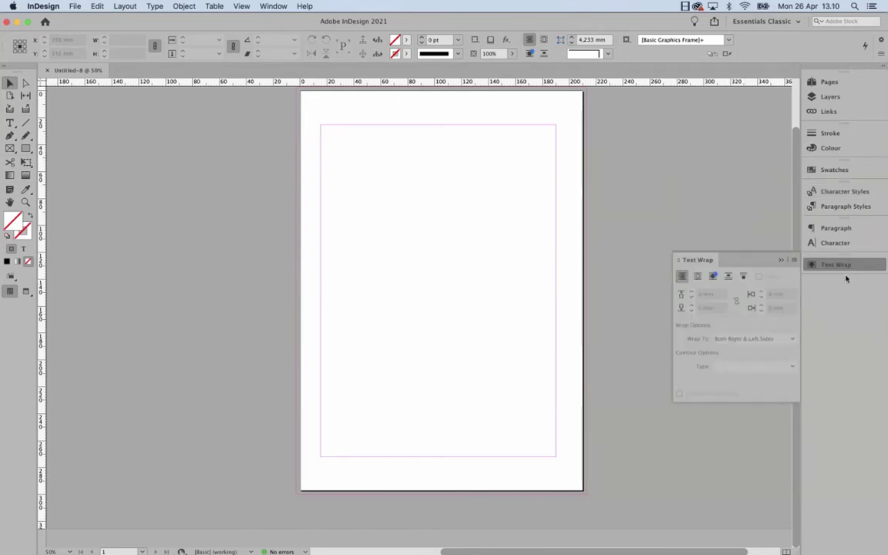
click(816, 82)
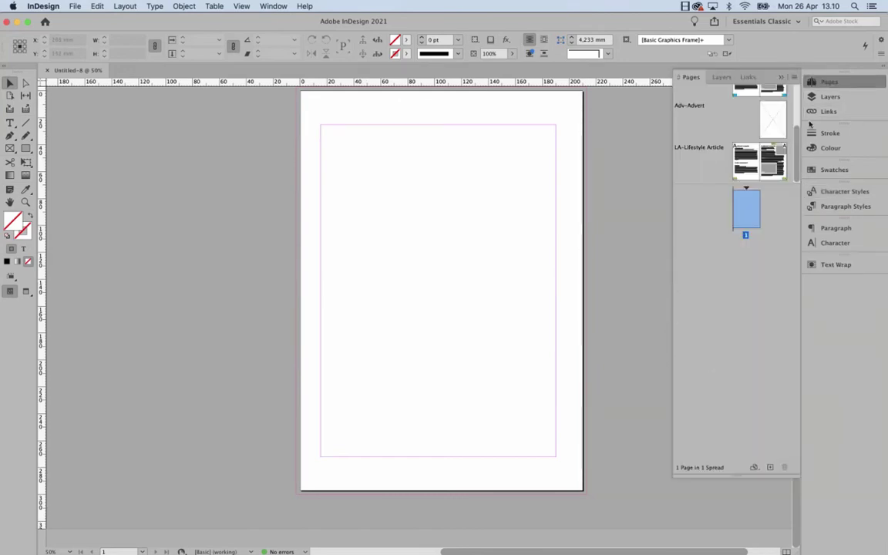
click(776, 154)
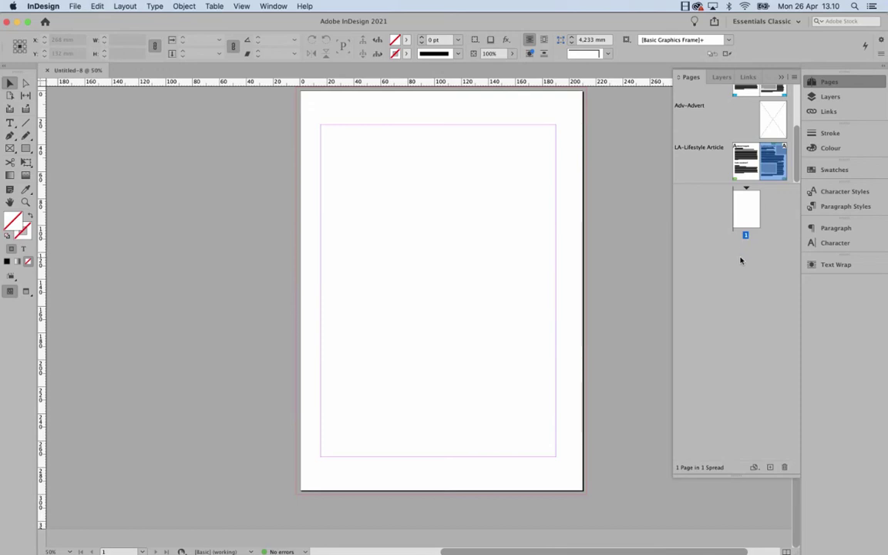
click(742, 198)
click(749, 160)
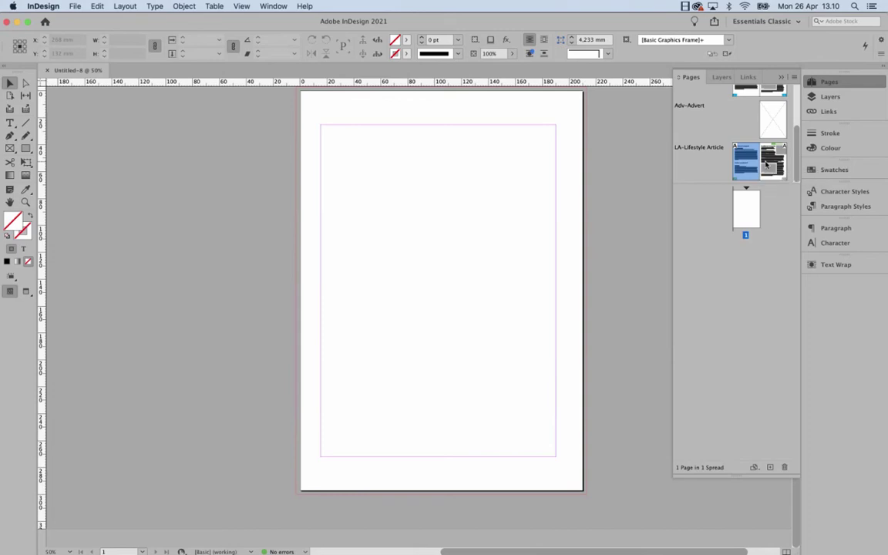
shift+click(766, 163)
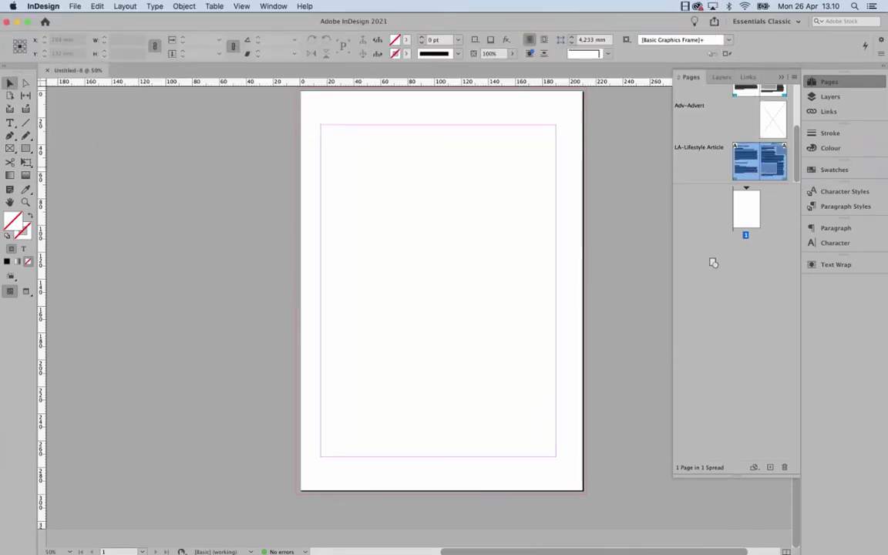
drag(713, 263, 713, 263)
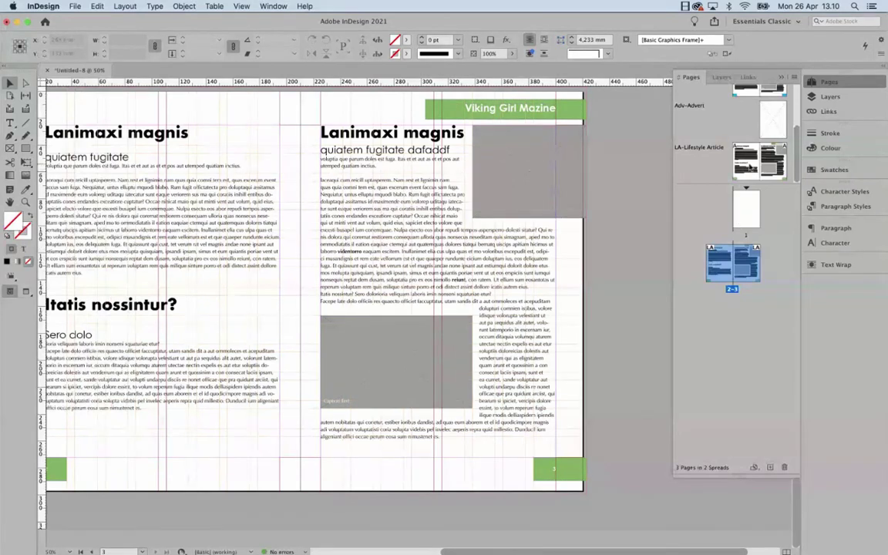
Insert 100 pages after page 3 using the LA-Lifestyle Article master.
right_click(731, 272)
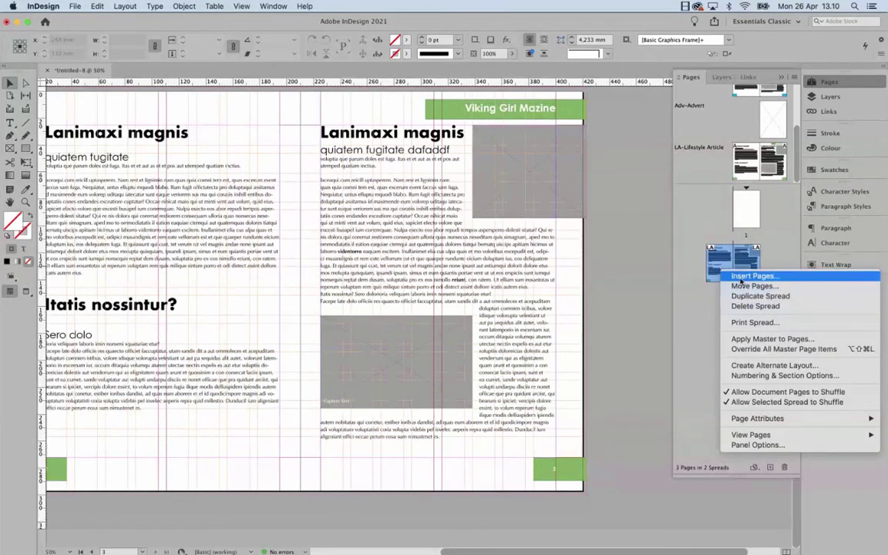
click(741, 275)
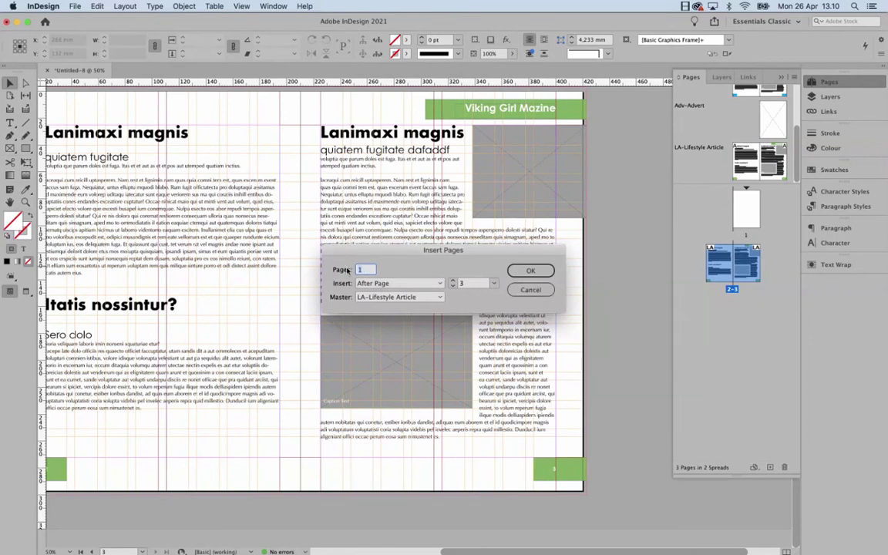
text(100)
click(516, 274)
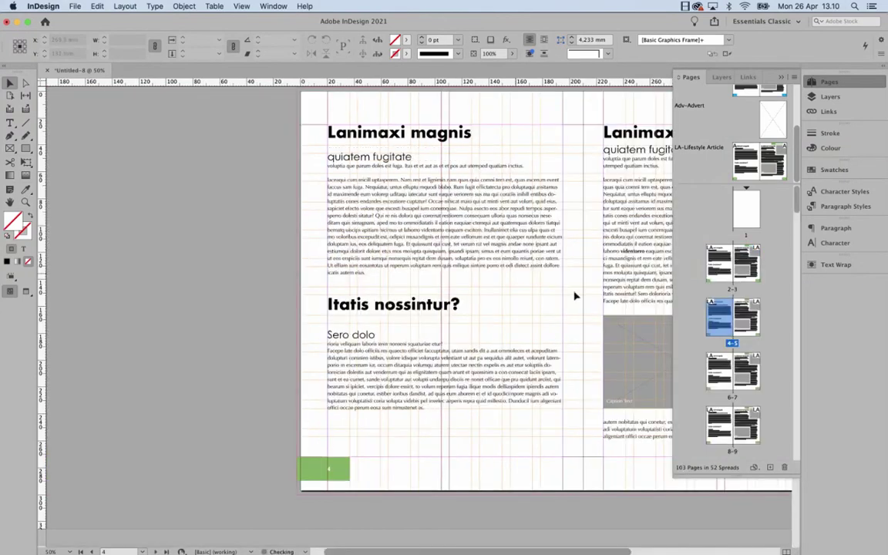
Browse the inserted spreads and widen the Pages panel to cover most of the canvas.
scroll(743, 343, down, 10)
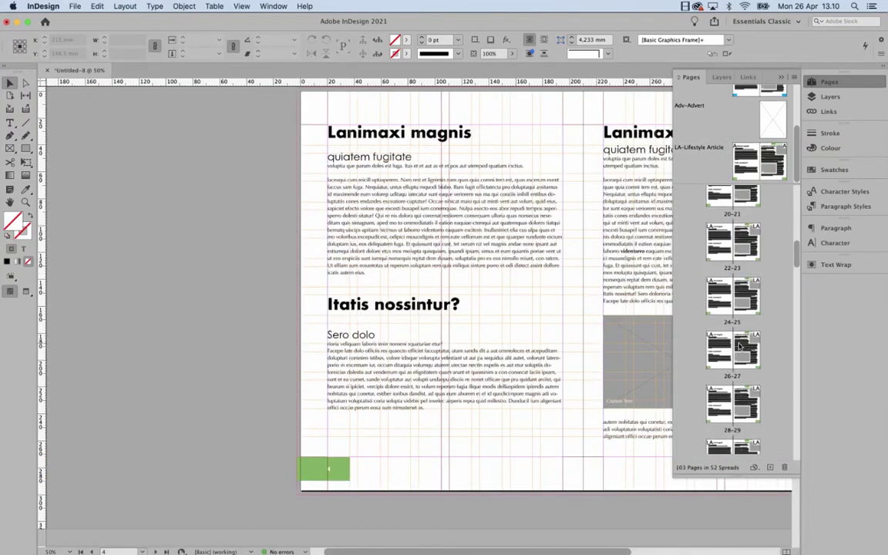
scroll(738, 348, up, 14)
scroll(739, 343, up, 2)
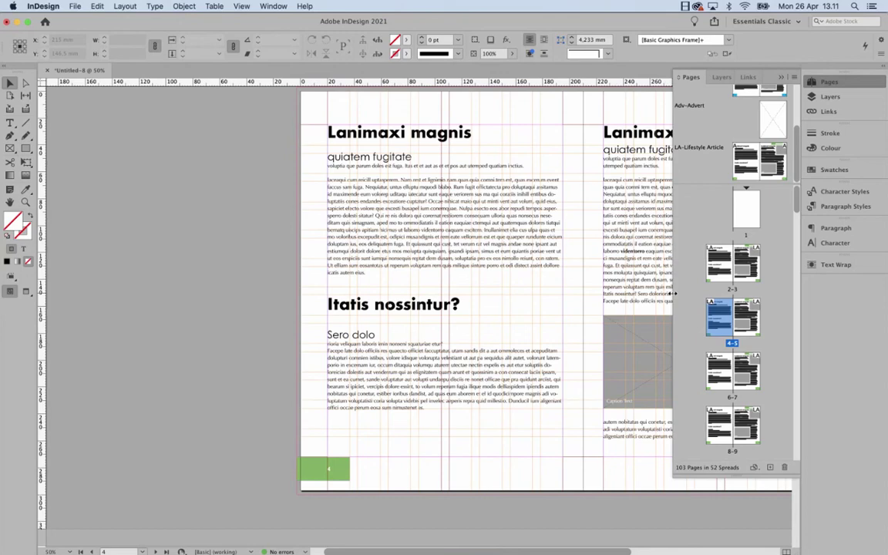
drag(672, 293, 287, 302)
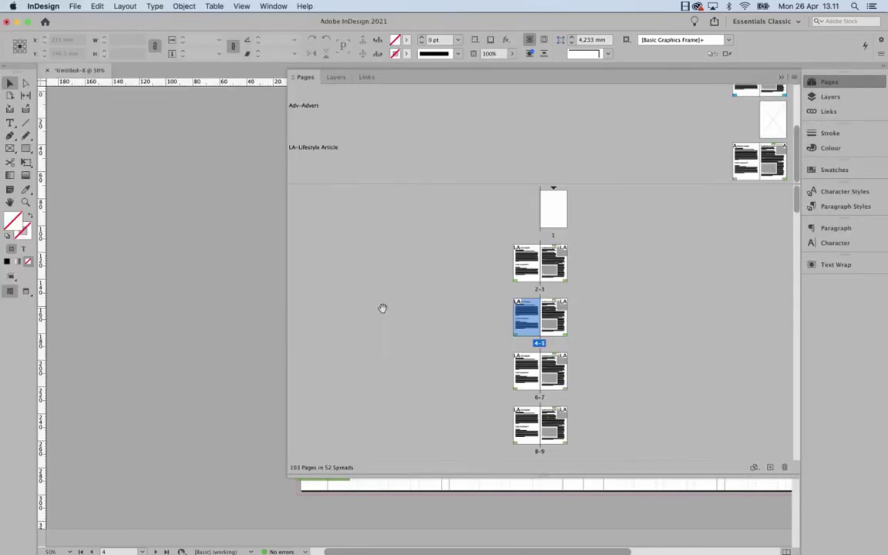
Browse the inserted spreads and arrange the document pages horizontally in the Pages panel.
scroll(625, 350, down, 2)
scroll(623, 364, down, 2)
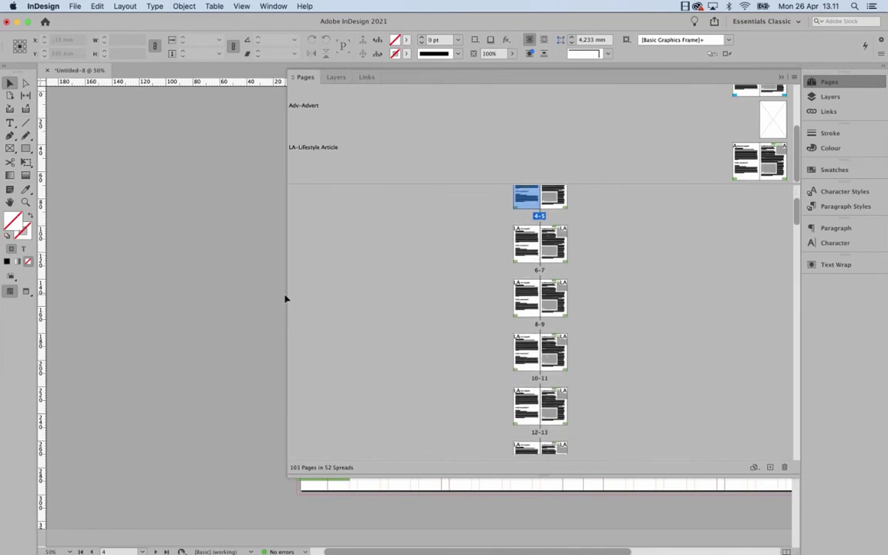
scroll(556, 419, down, 1)
scroll(557, 419, down, 6)
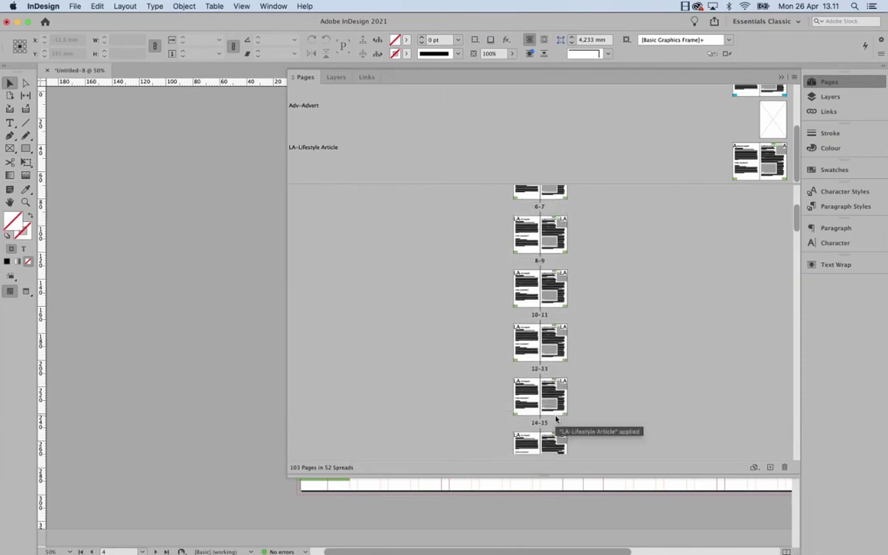
scroll(557, 419, up, 8)
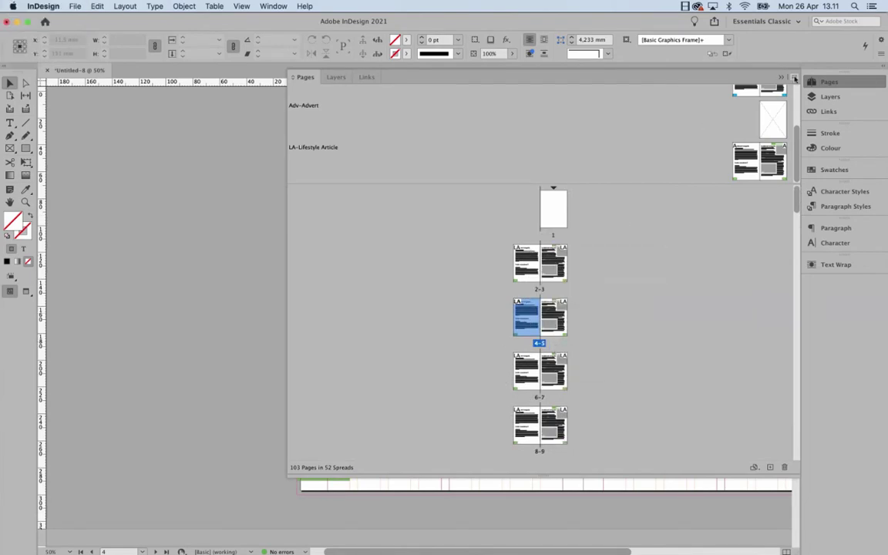
click(792, 78)
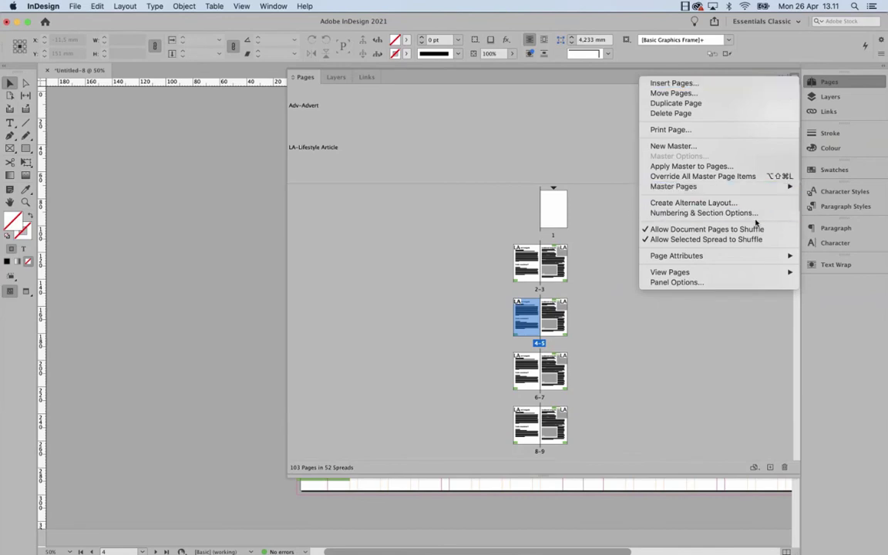
mouse_move(744, 275)
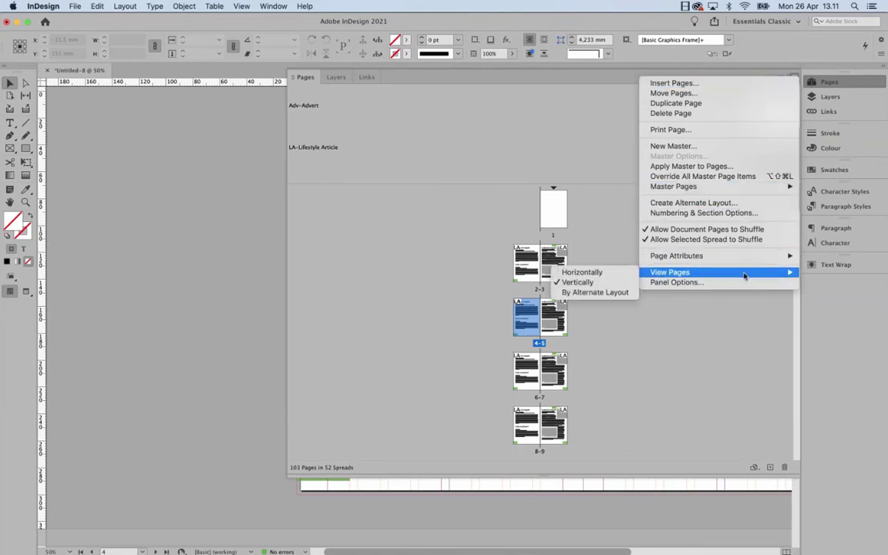
click(607, 273)
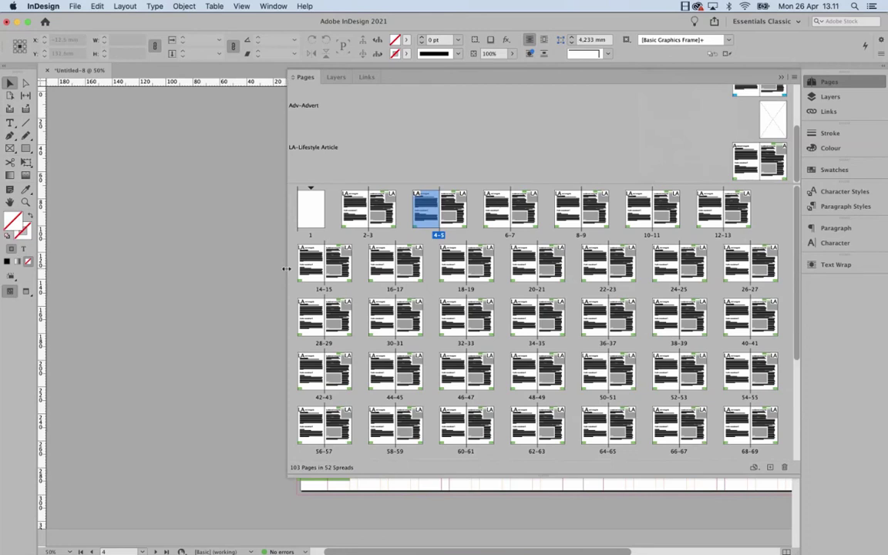
Enlarge the Pages panel in width and height until every spread through 102-103 fits without scrolling.
drag(286, 269, 122, 276)
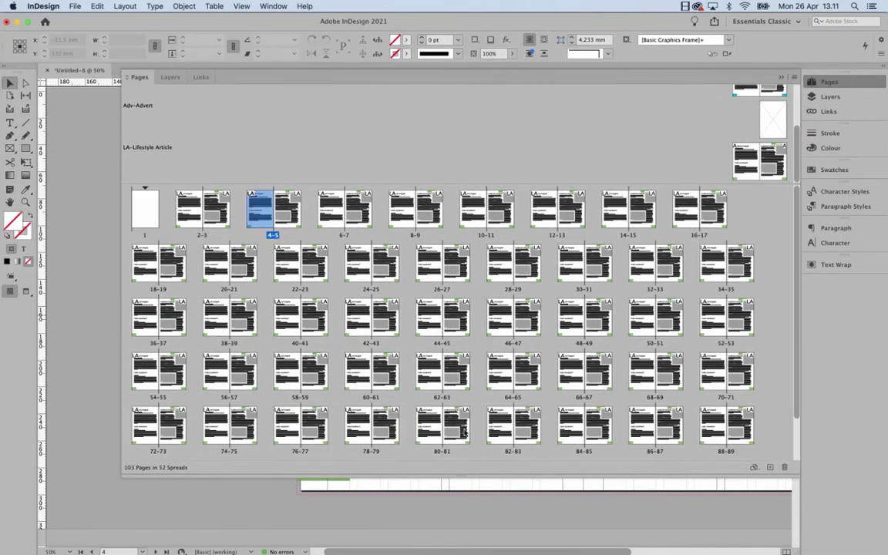
drag(460, 475, 458, 543)
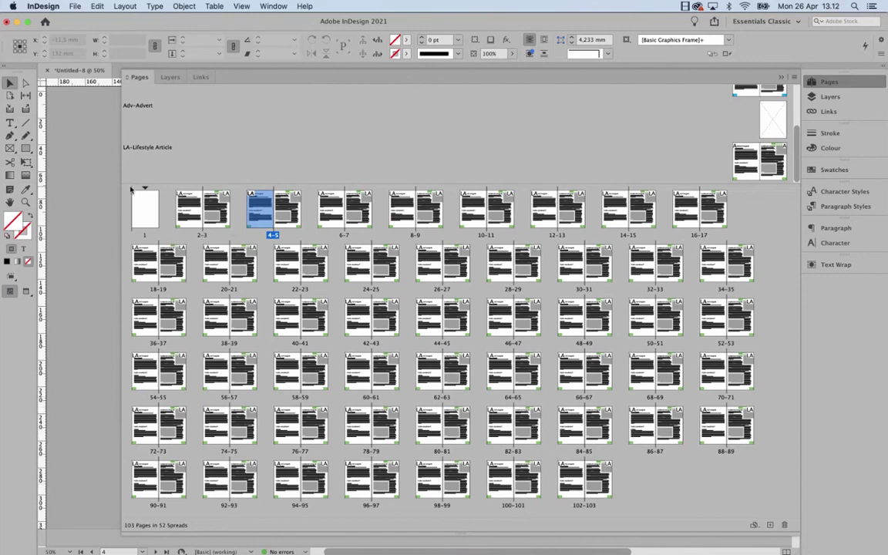
drag(234, 265, 592, 490)
Set the Pages panel's thumbnail size to Jumbo for pages and Small for masters.
click(794, 78)
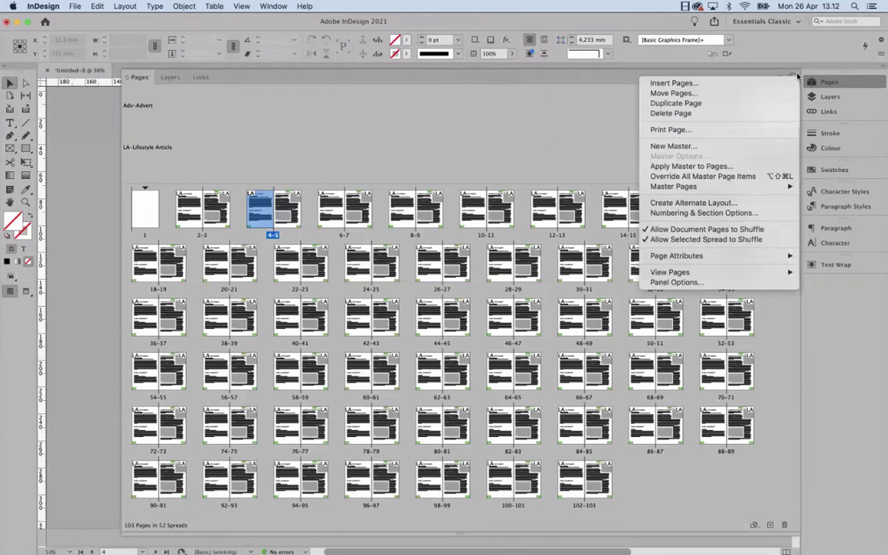
mouse_move(727, 276)
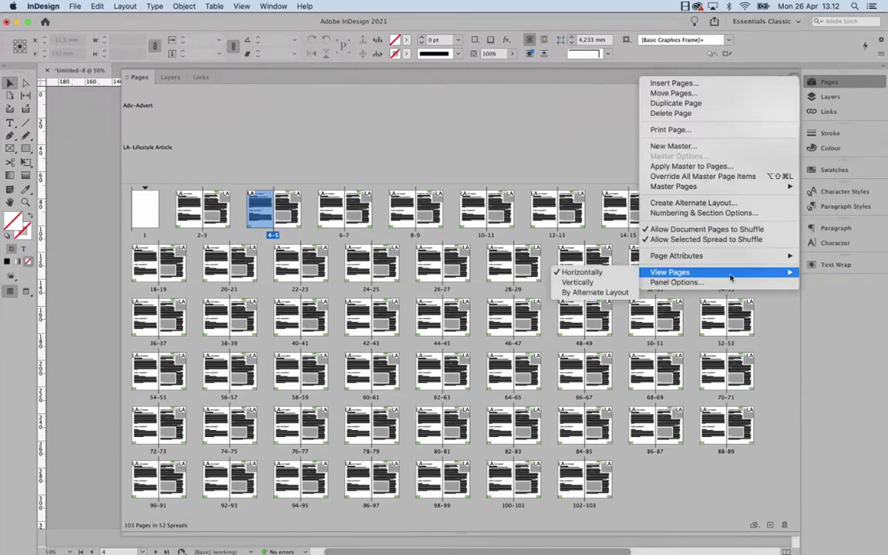
click(733, 285)
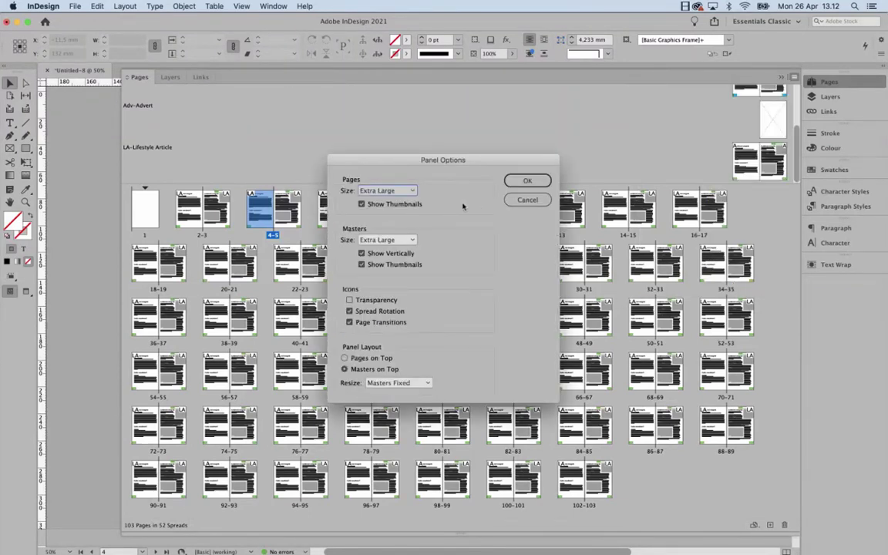
drag(418, 170, 428, 108)
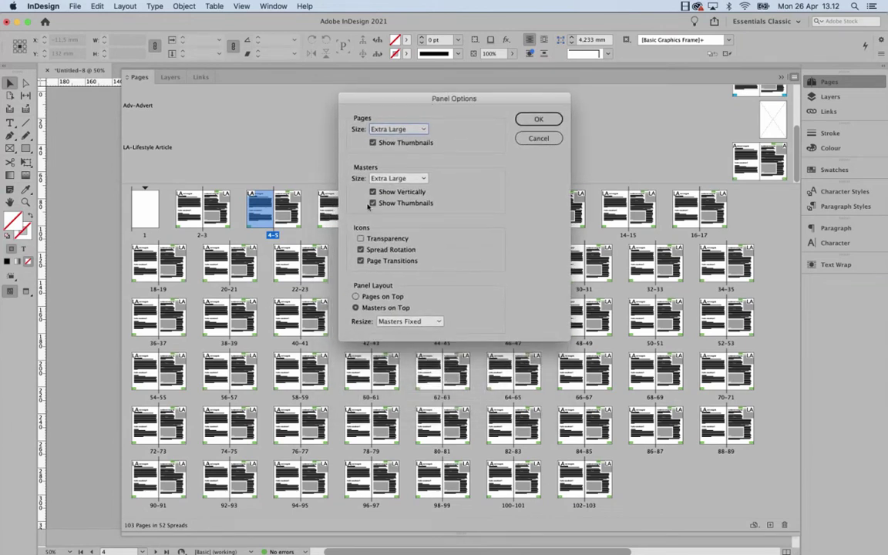
click(394, 129)
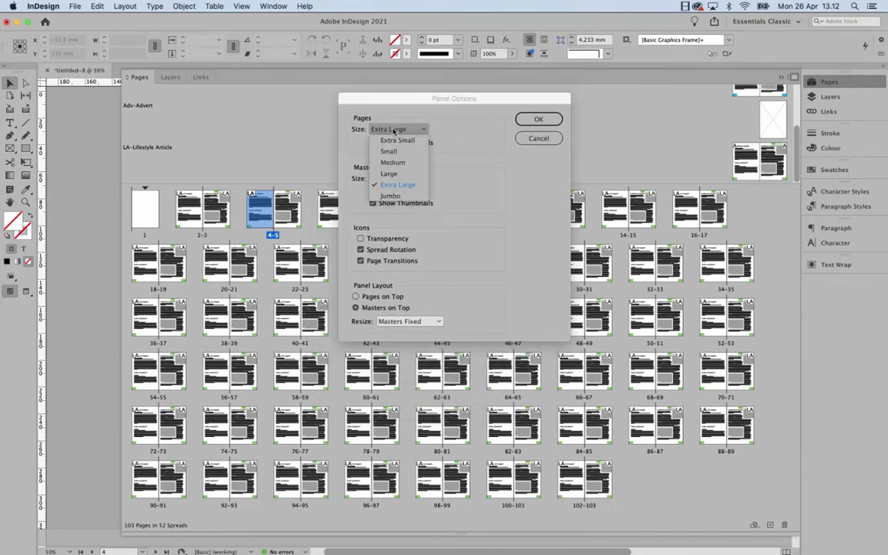
click(389, 197)
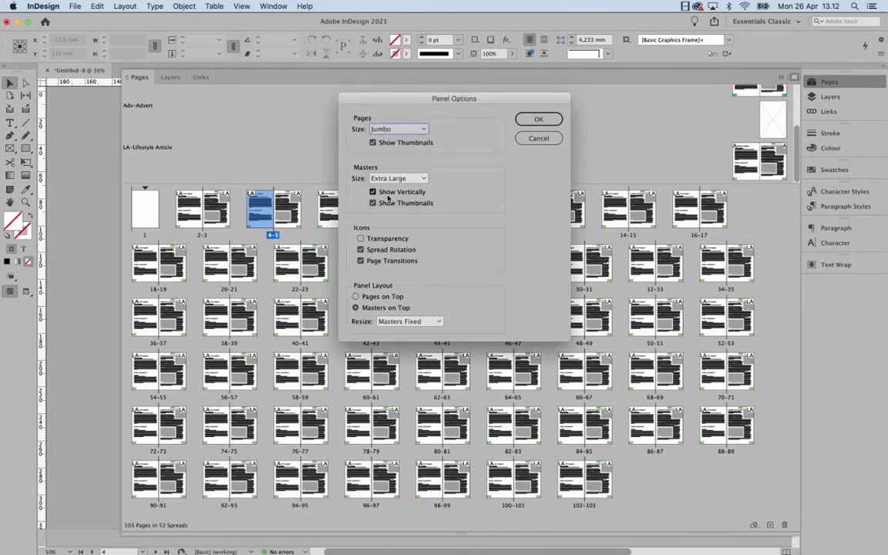
click(388, 178)
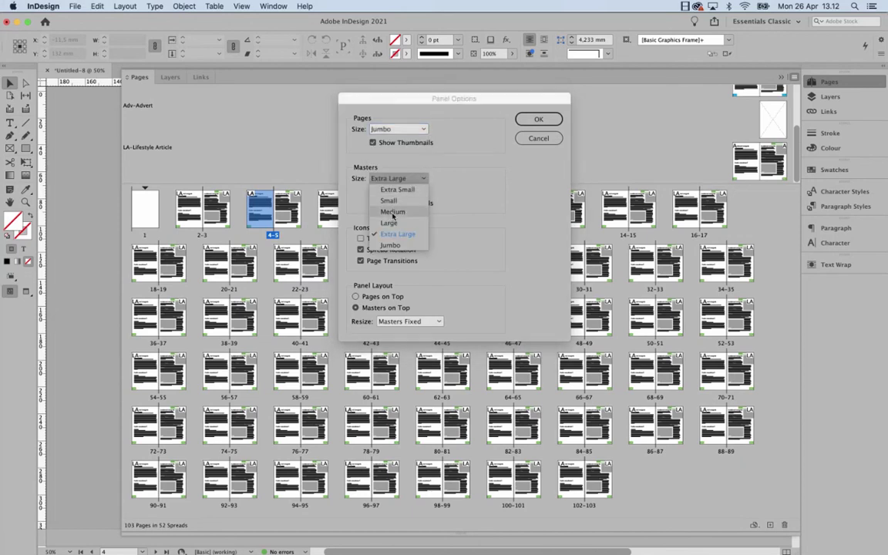
click(393, 200)
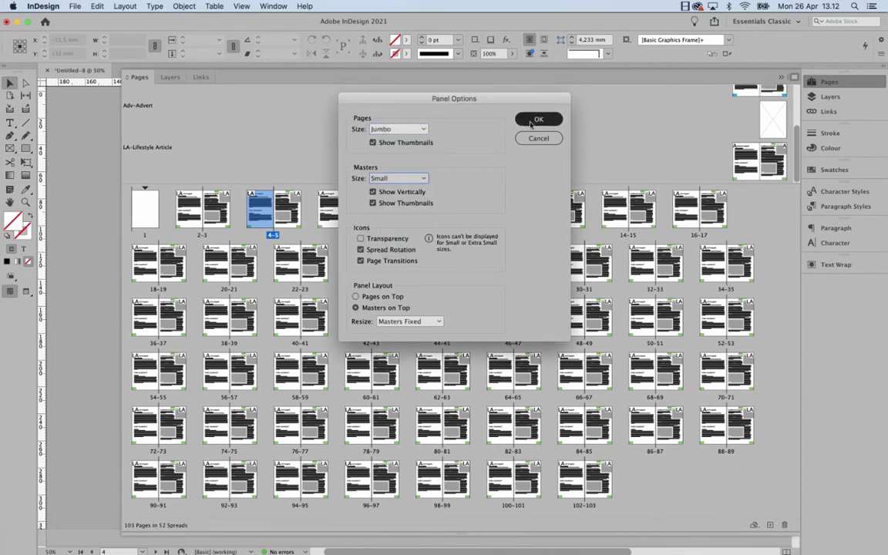
key(Return)
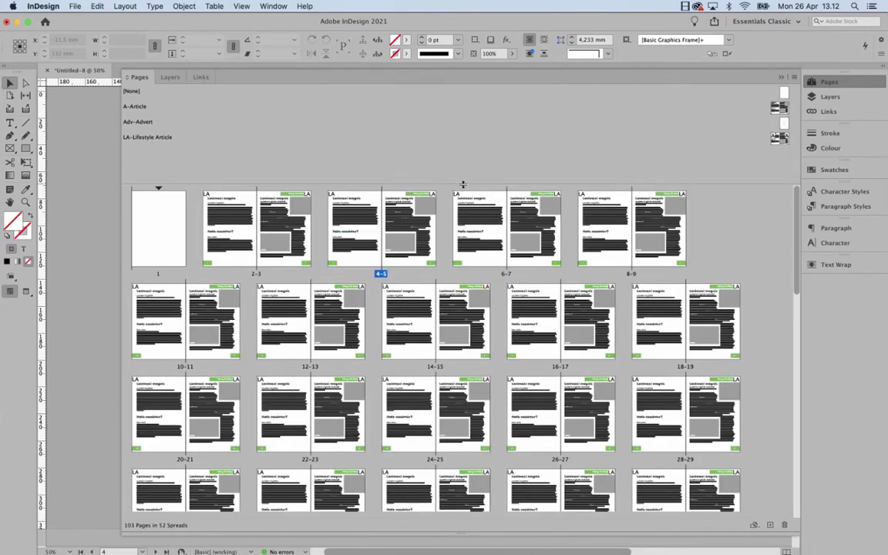
Shrink the masters area of the Pages panel, widen the panel to the toolbox, and look over the spread thumbnails.
drag(463, 185, 461, 122)
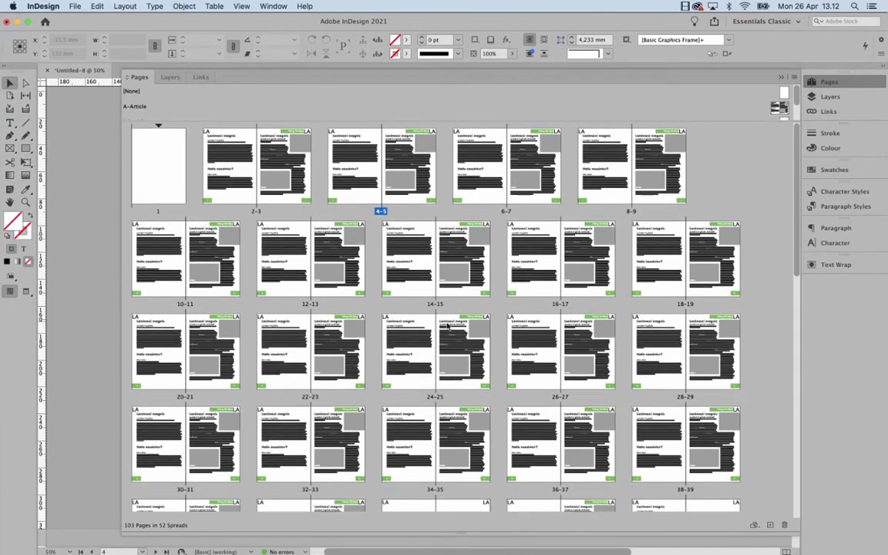
scroll(448, 325, down, 3)
scroll(441, 324, down, 2)
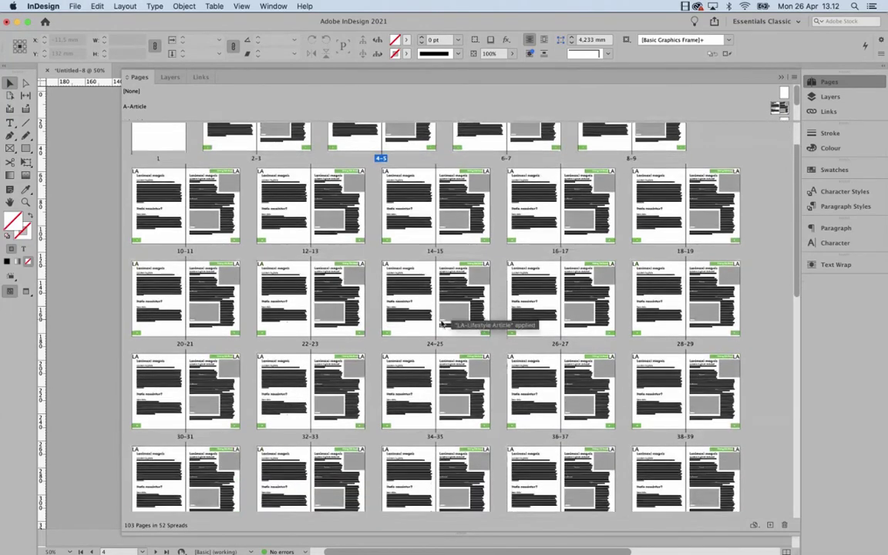
scroll(442, 324, up, 4)
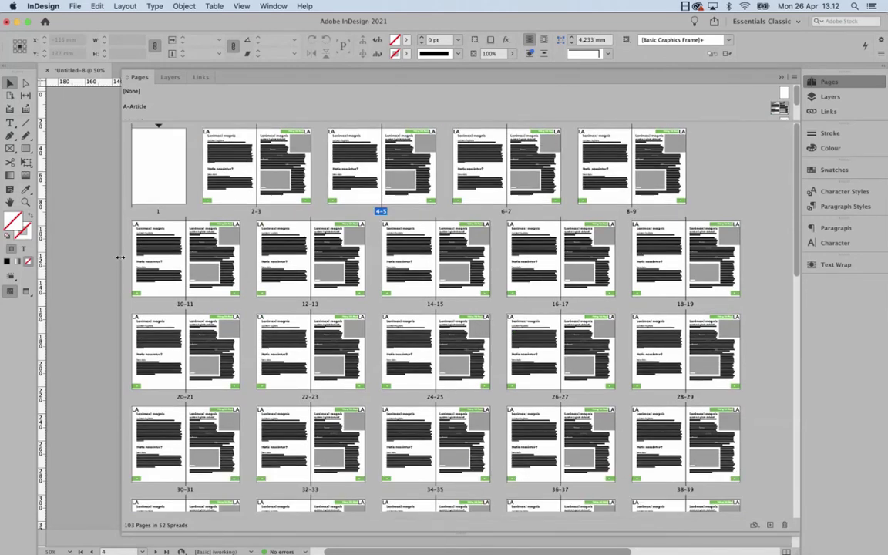
drag(121, 258, 41, 257)
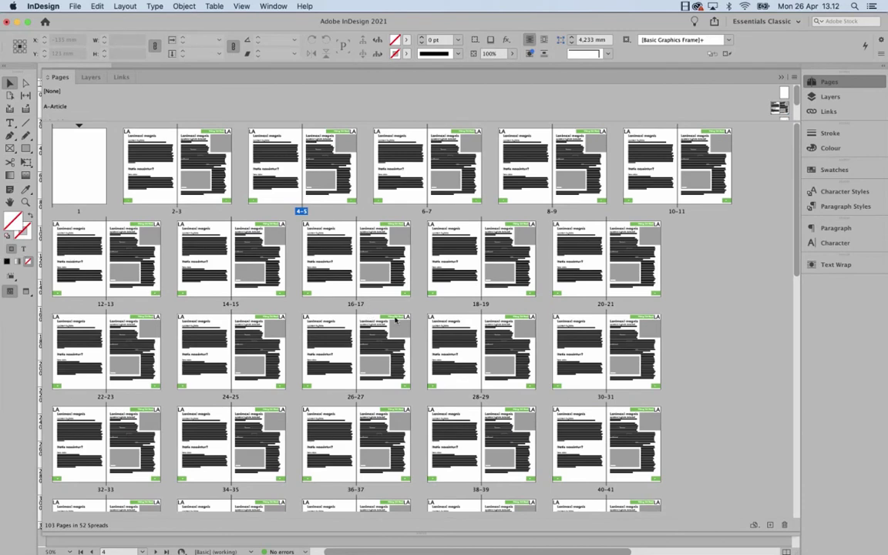
scroll(445, 352, down, 1)
scroll(445, 352, up, 1)
drag(48, 122, 739, 493)
Set the page thumbnail size to Extra Large in the Pages panel options and review the full spread overview.
click(789, 77)
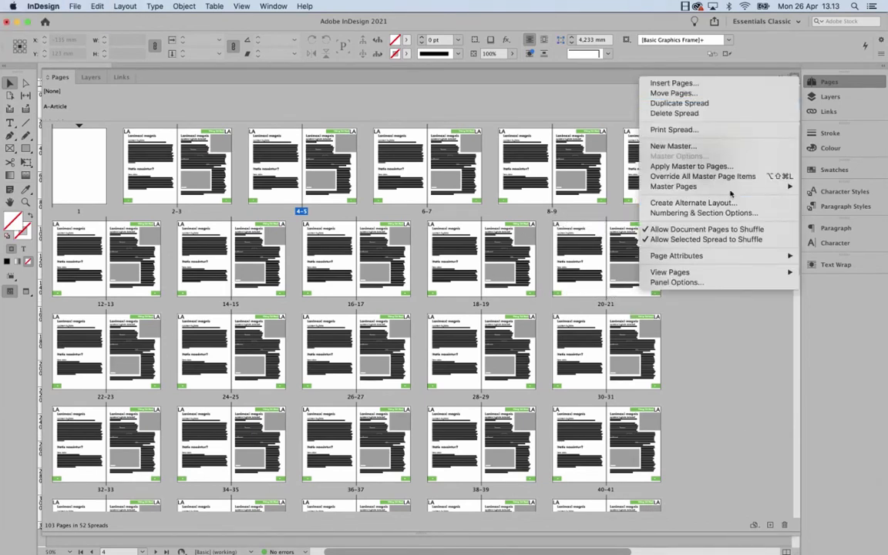
mouse_move(698, 272)
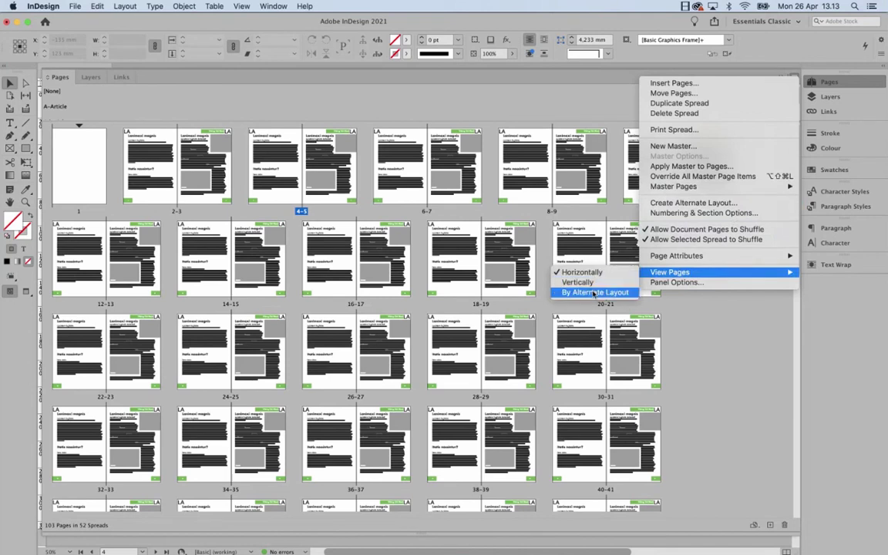
click(671, 282)
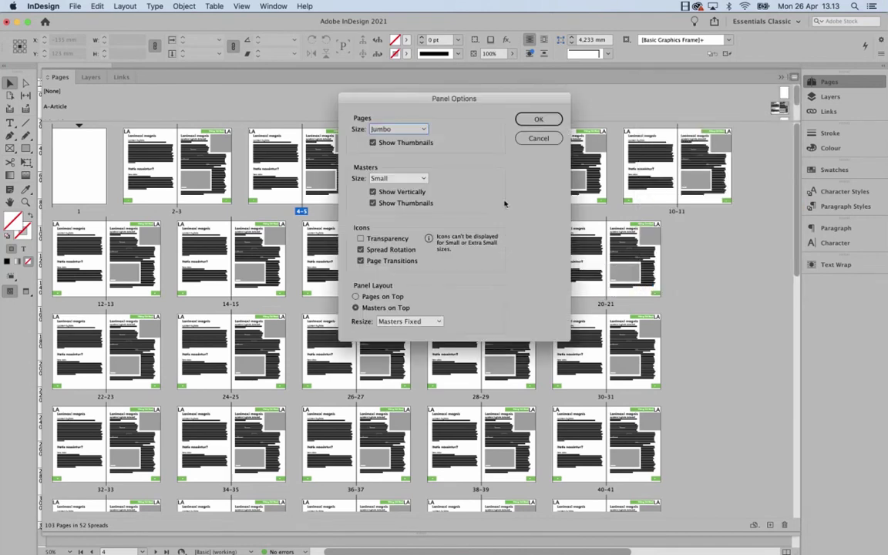
click(420, 179)
click(377, 158)
click(389, 129)
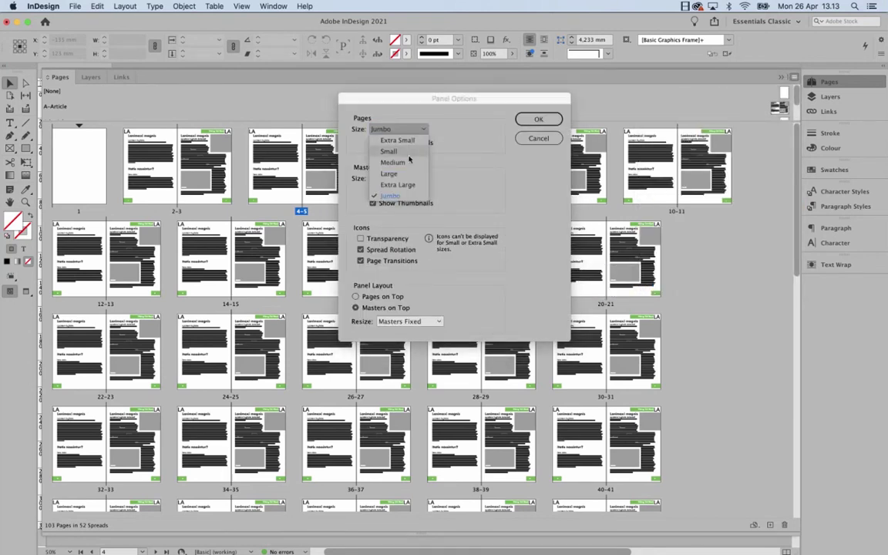
click(397, 185)
click(538, 119)
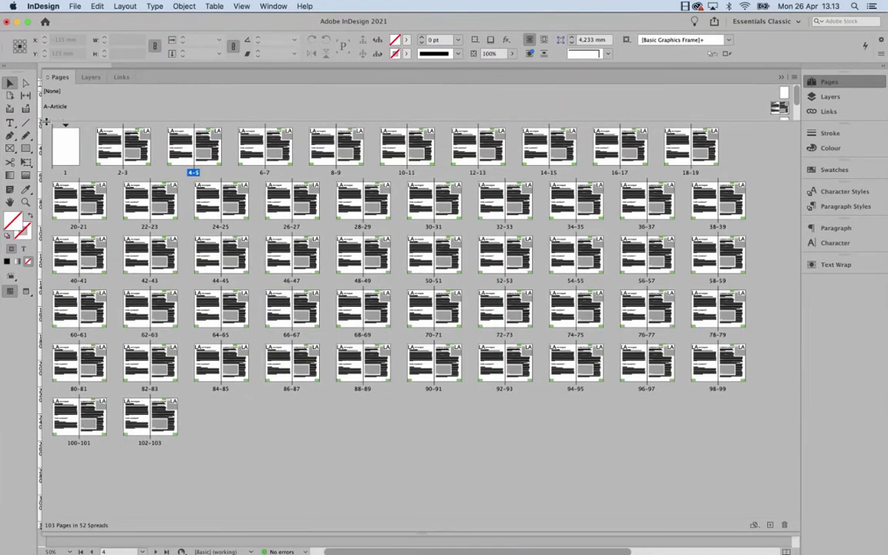
drag(46, 121, 760, 455)
Arrange the document pages vertically, narrow the Pages panel to a single column, and view spread 4-5 with the panel collapsed.
click(794, 77)
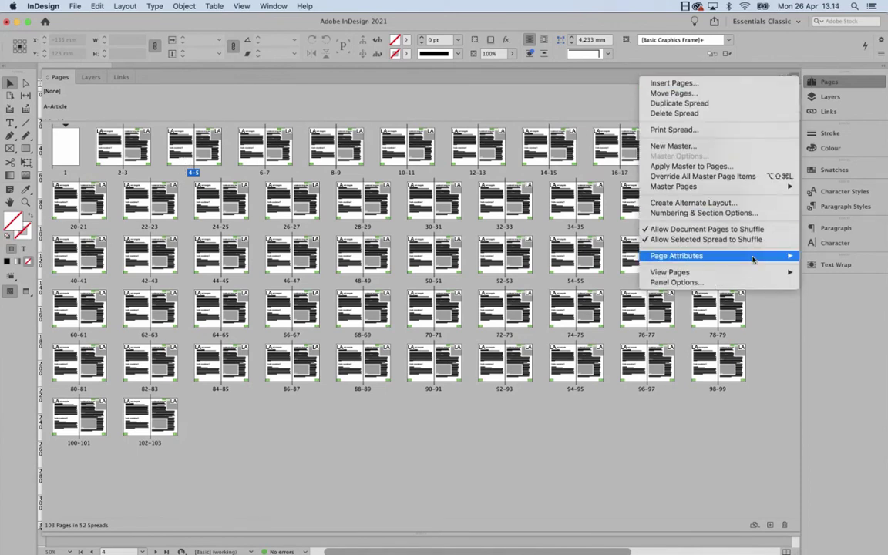
mouse_move(677, 273)
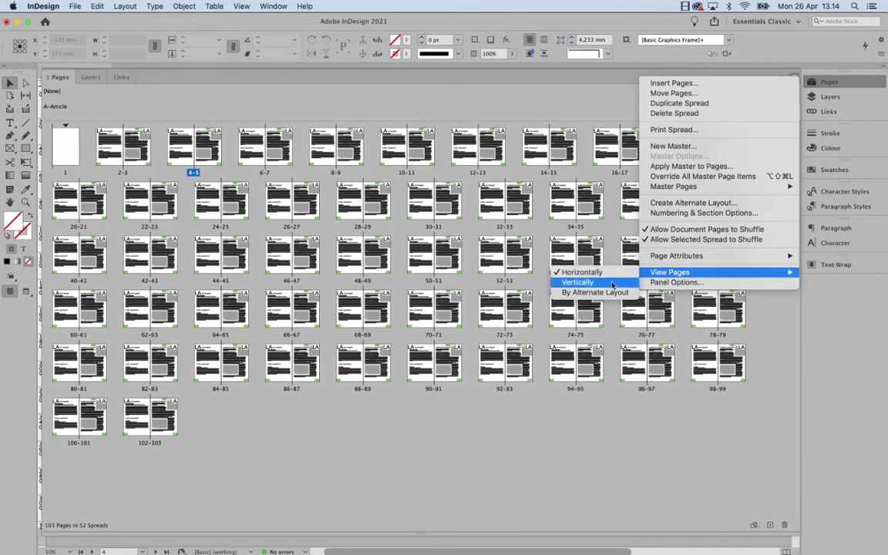
click(578, 282)
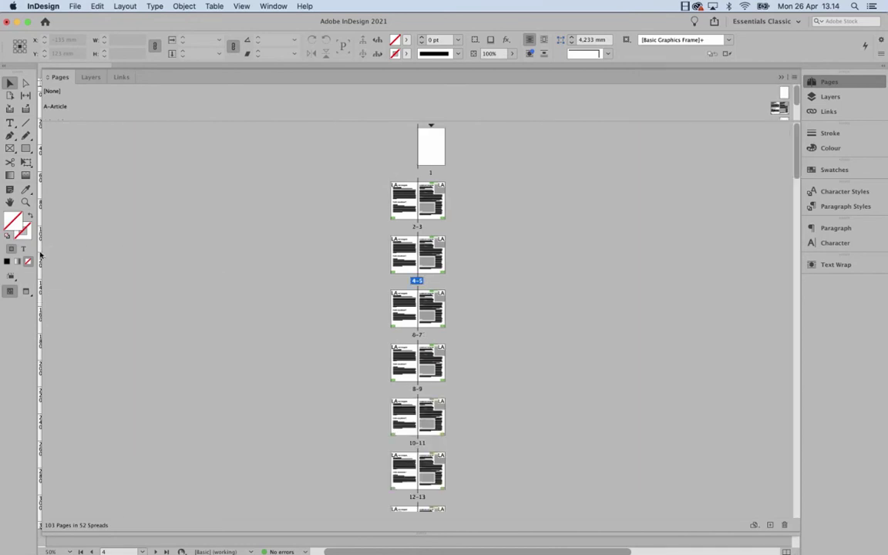
drag(41, 252, 699, 272)
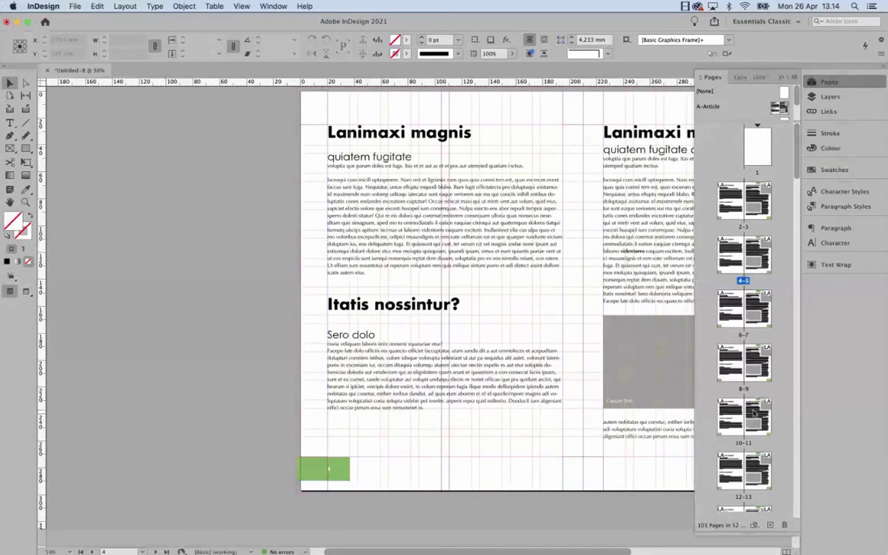
drag(755, 413, 754, 414)
scroll(389, 319, right, 5)
scroll(388, 319, up, 1)
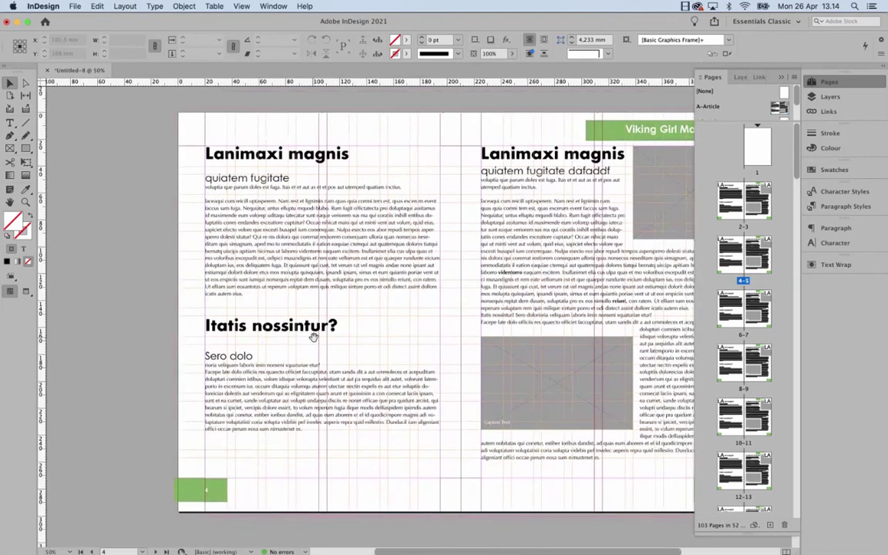
click(781, 77)
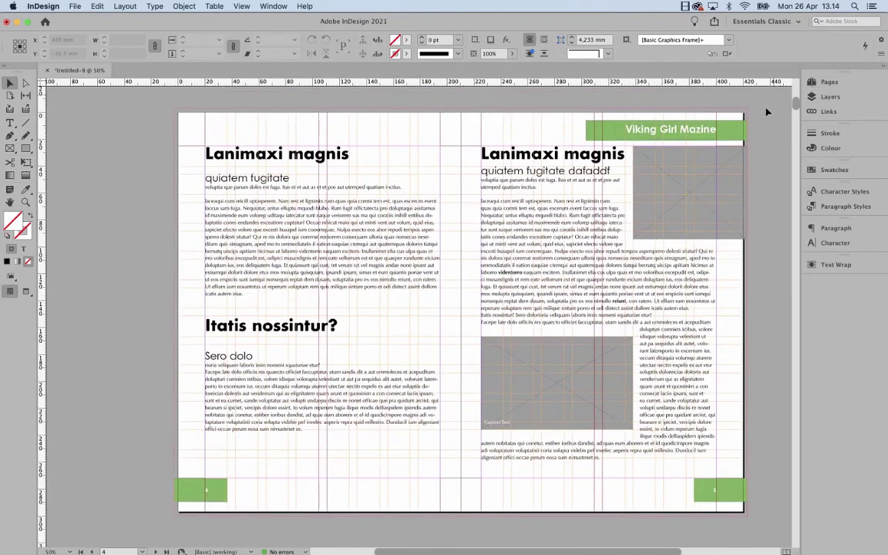
Go to page 1 and draw a text frame filling its margins, about 175 mm wide and 247 mm high.
click(825, 82)
double_click(759, 148)
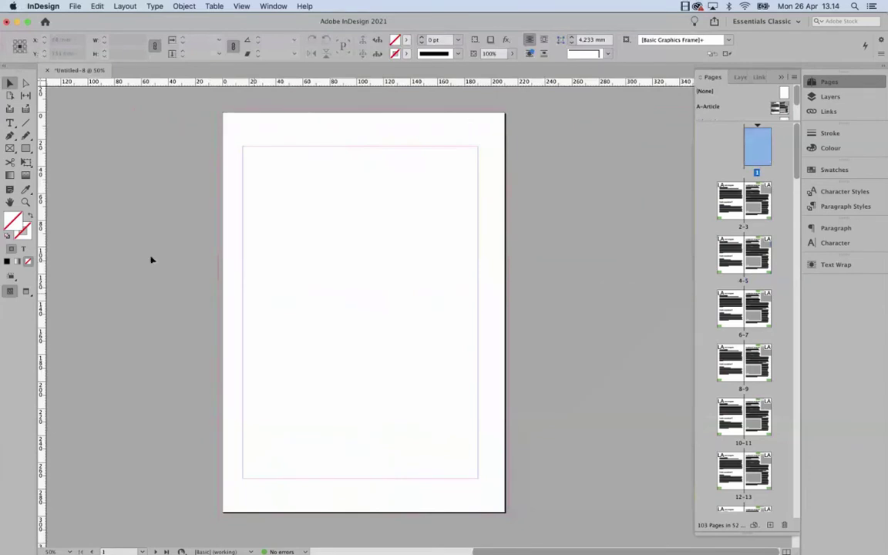
click(10, 122)
drag(242, 148, 478, 478)
click(10, 82)
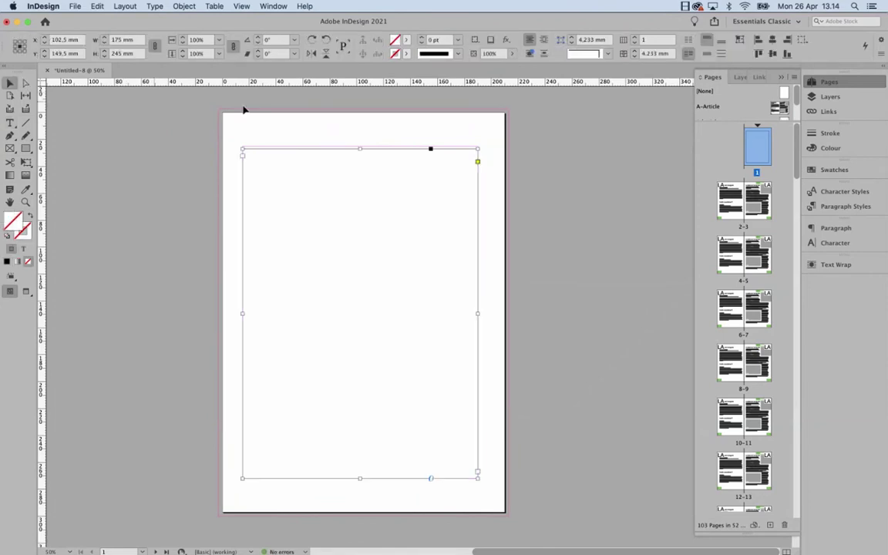
drag(359, 148, 357, 146)
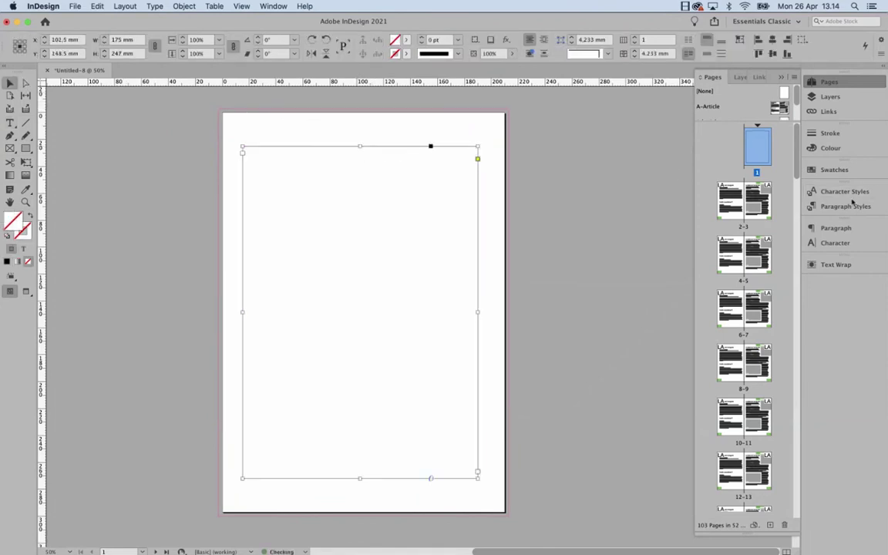
Reorder the Magazine typography paragraph styles as Header, Subheader, Body Text, and apply Header to the text frame on page 1.
click(843, 205)
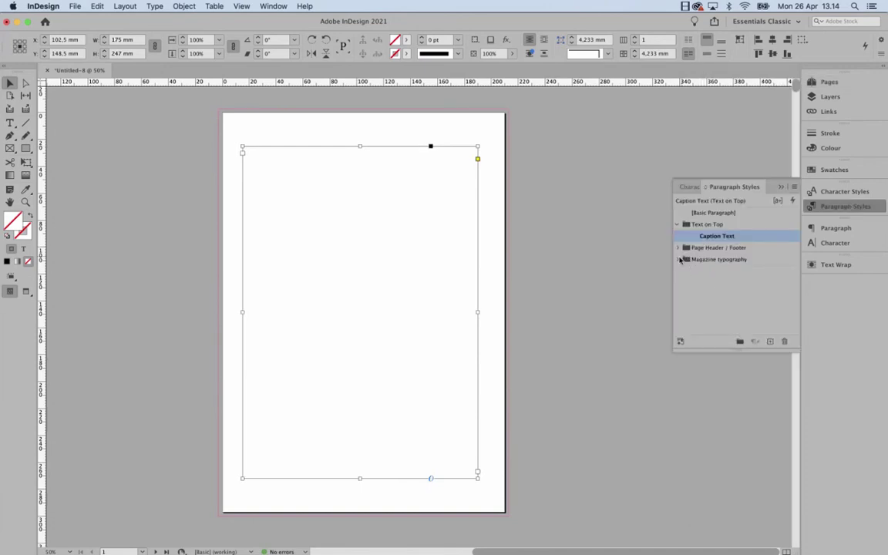
click(678, 260)
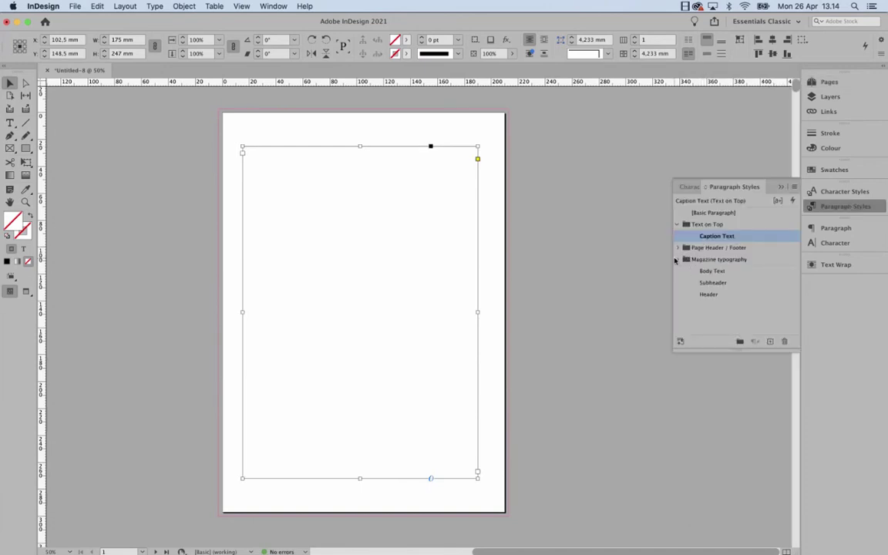
click(708, 294)
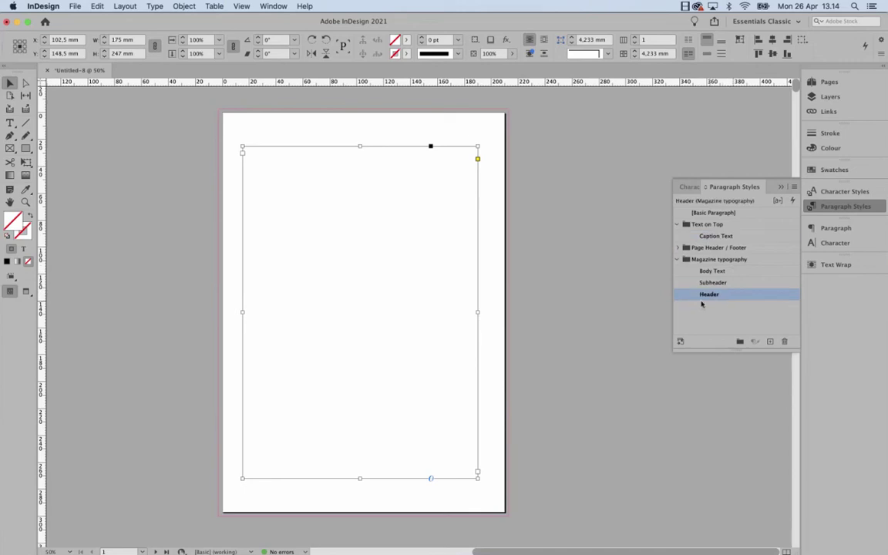
drag(700, 296, 715, 277)
click(732, 294)
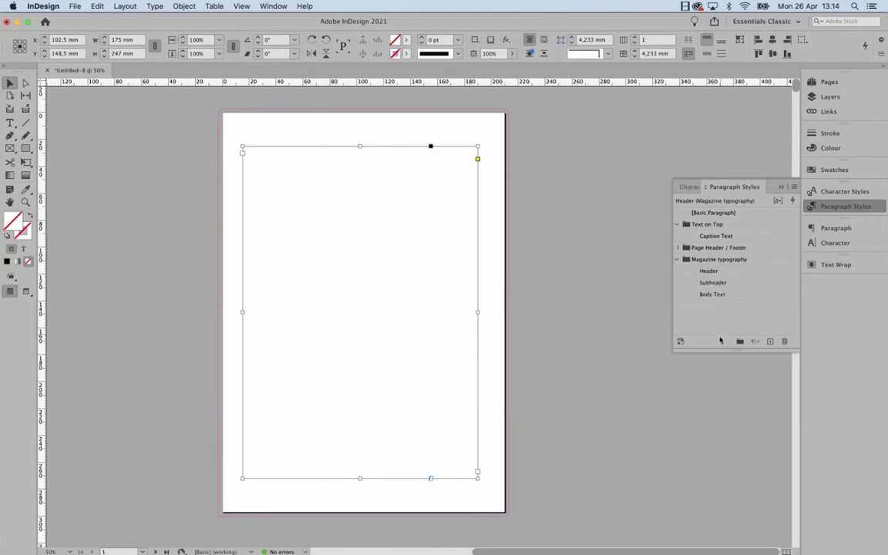
click(707, 271)
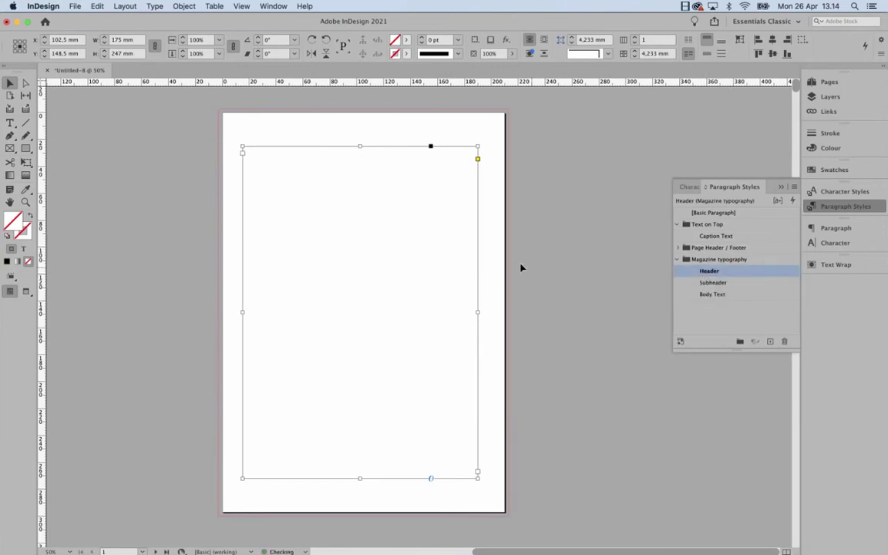
Enter "T.O.C" and "BOOK Files" as two separate lines in the page 1 text frame.
double_click(404, 228)
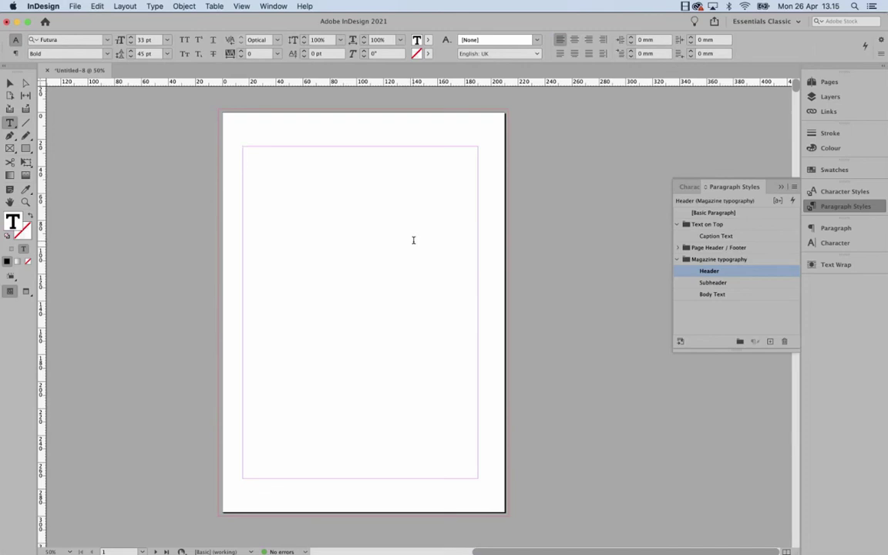
text(T.o)
key(BackSpace)
text(O.C)
key(Return)
text(BO)
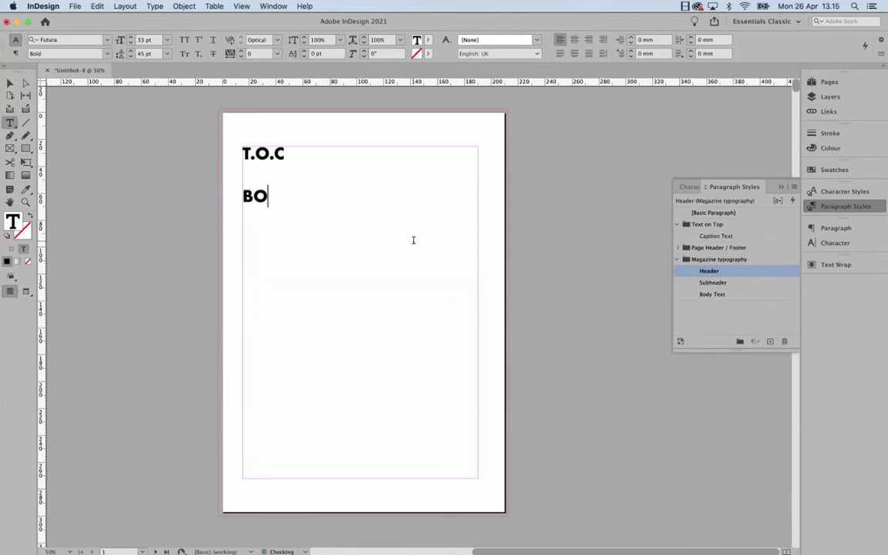
text(OK Files)
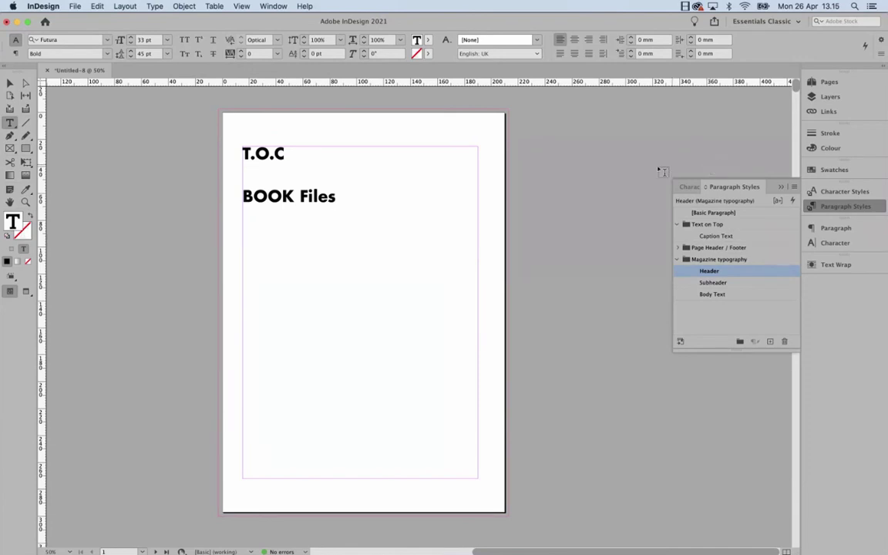
Extend the second line of the frame to read "BOOK Files in InDesign".
triple_click(308, 193)
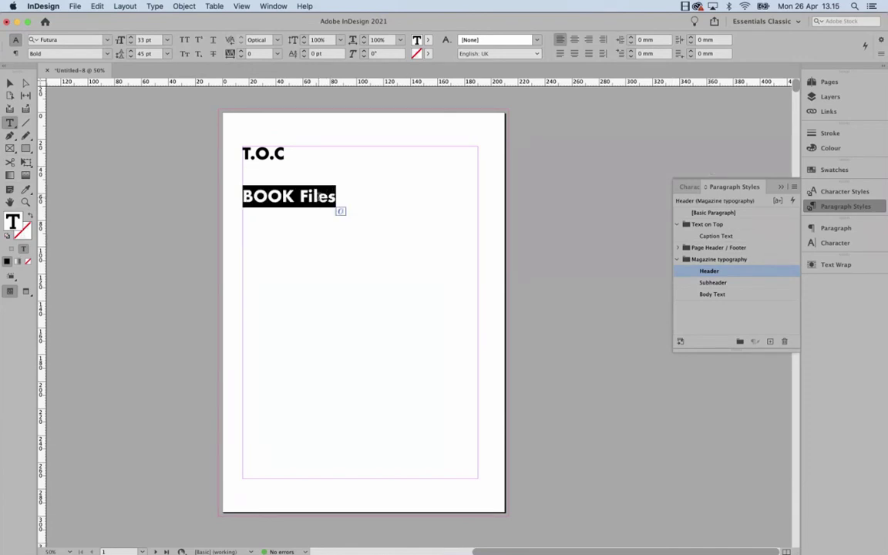
click(342, 195)
text(in )
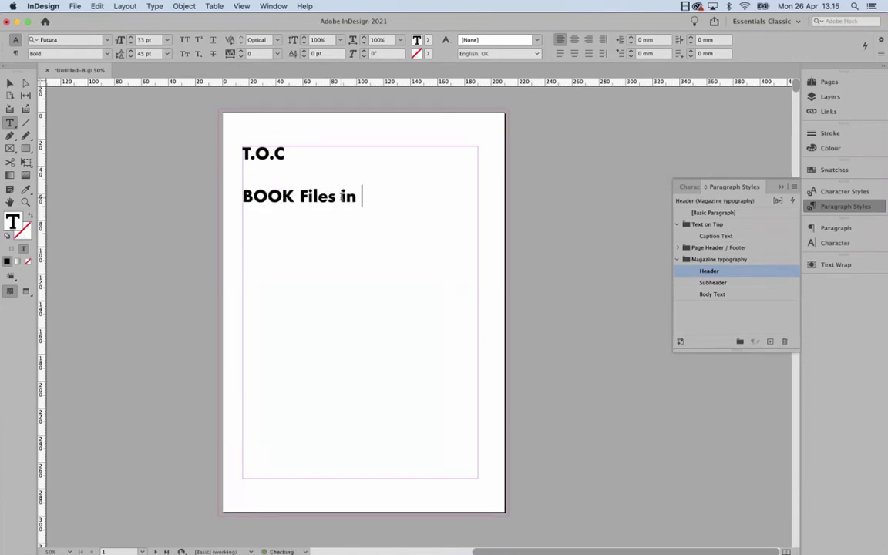
text(InDesign)
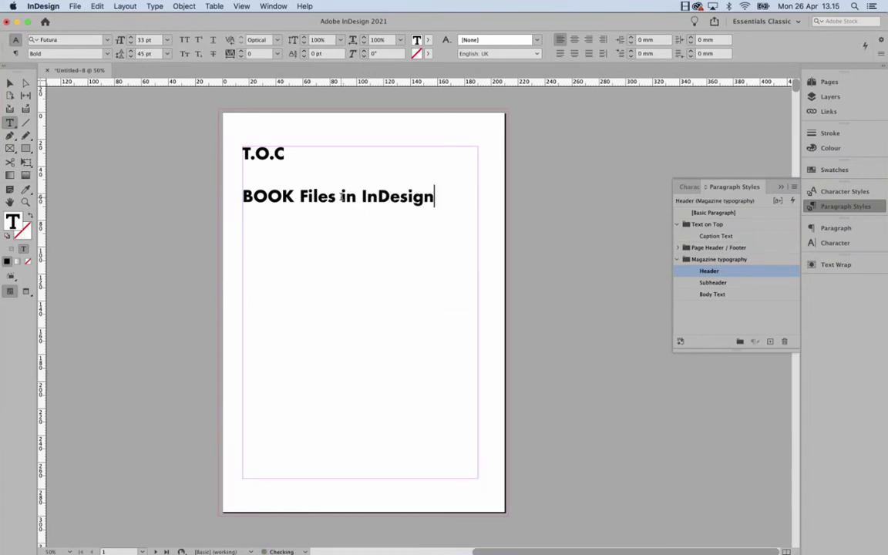
click(75, 6)
mouse_move(80, 19)
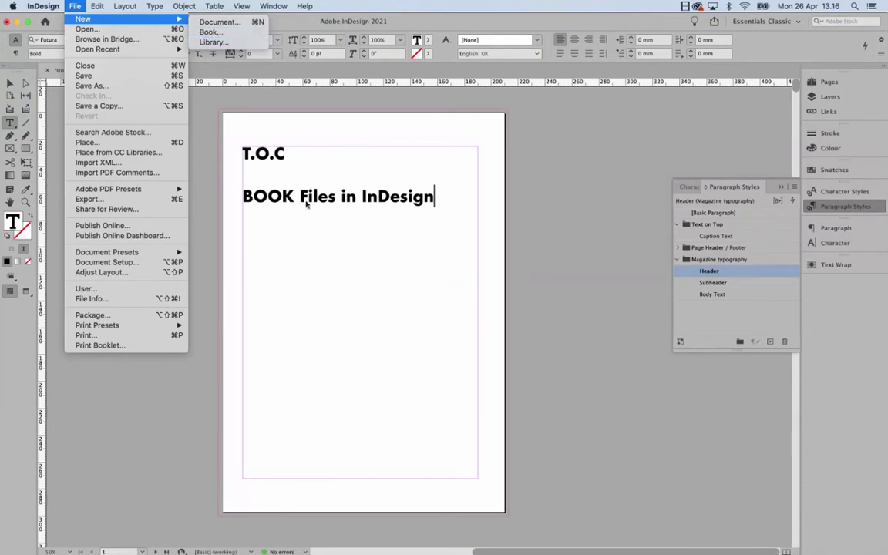
click(278, 183)
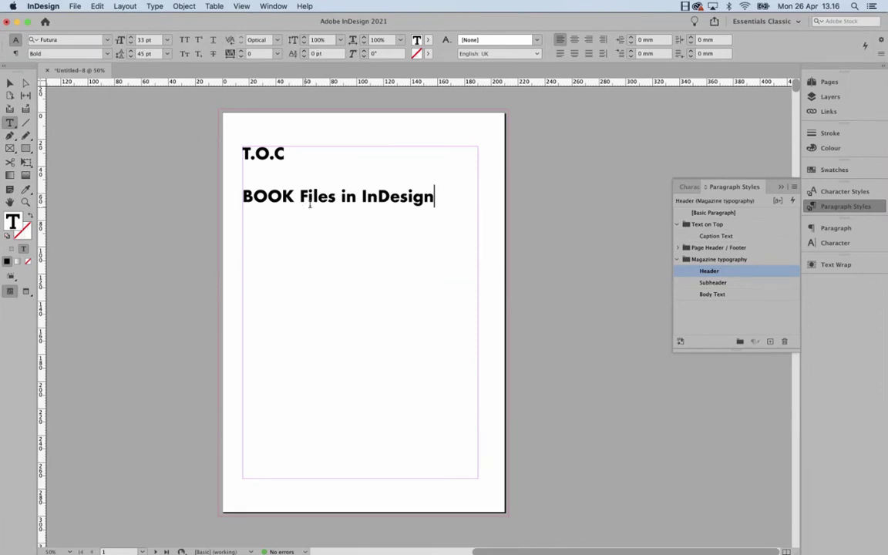
triple_click(307, 199)
triple_click(308, 163)
click(293, 154)
triple_click(269, 154)
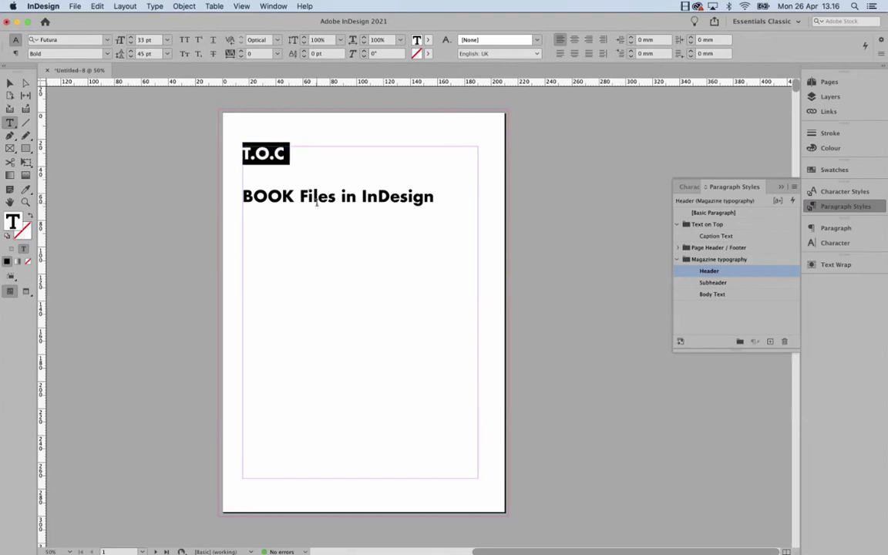
click(275, 169)
triple_click(275, 169)
Add "(interactive)" after "T.O.C" on the first line of the text frame.
click(296, 155)
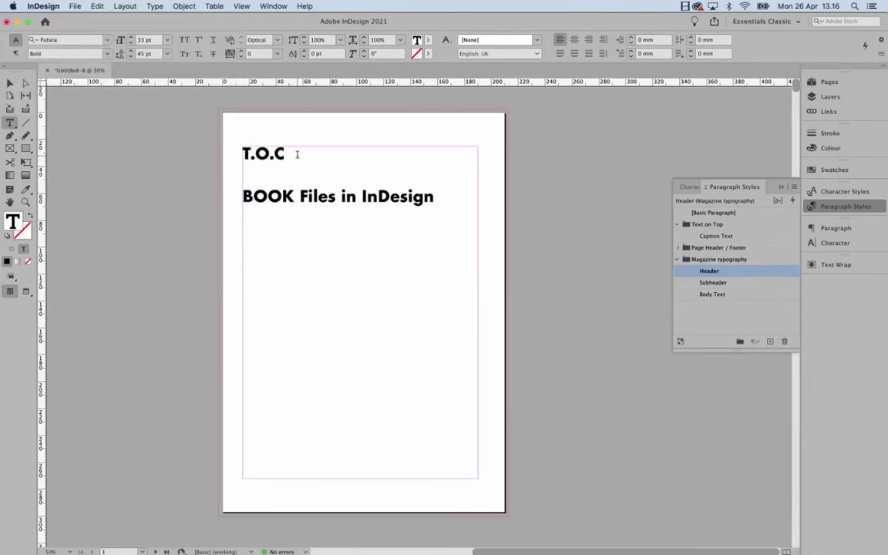
text((interac)
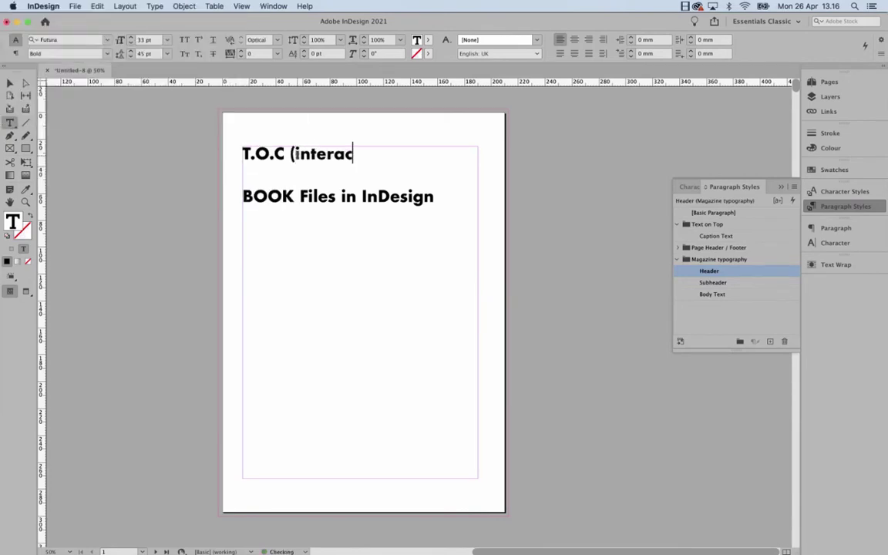
text(tive))
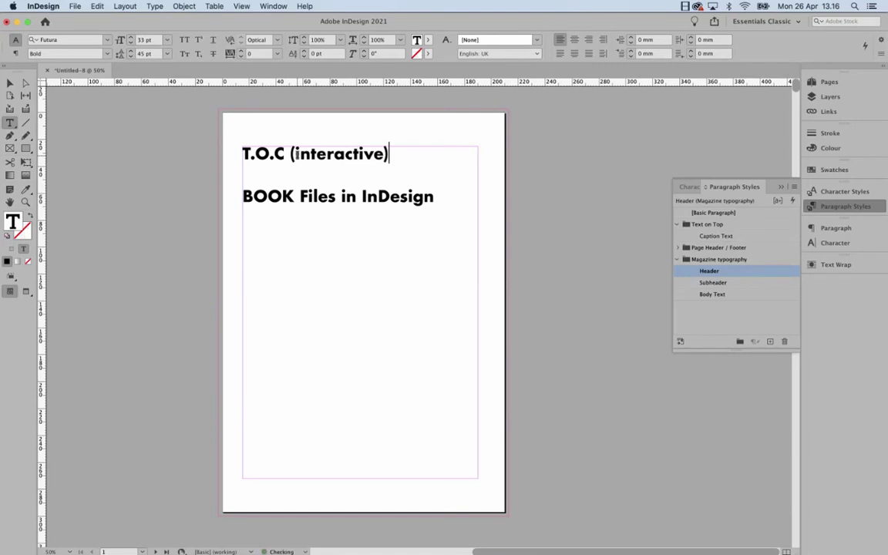